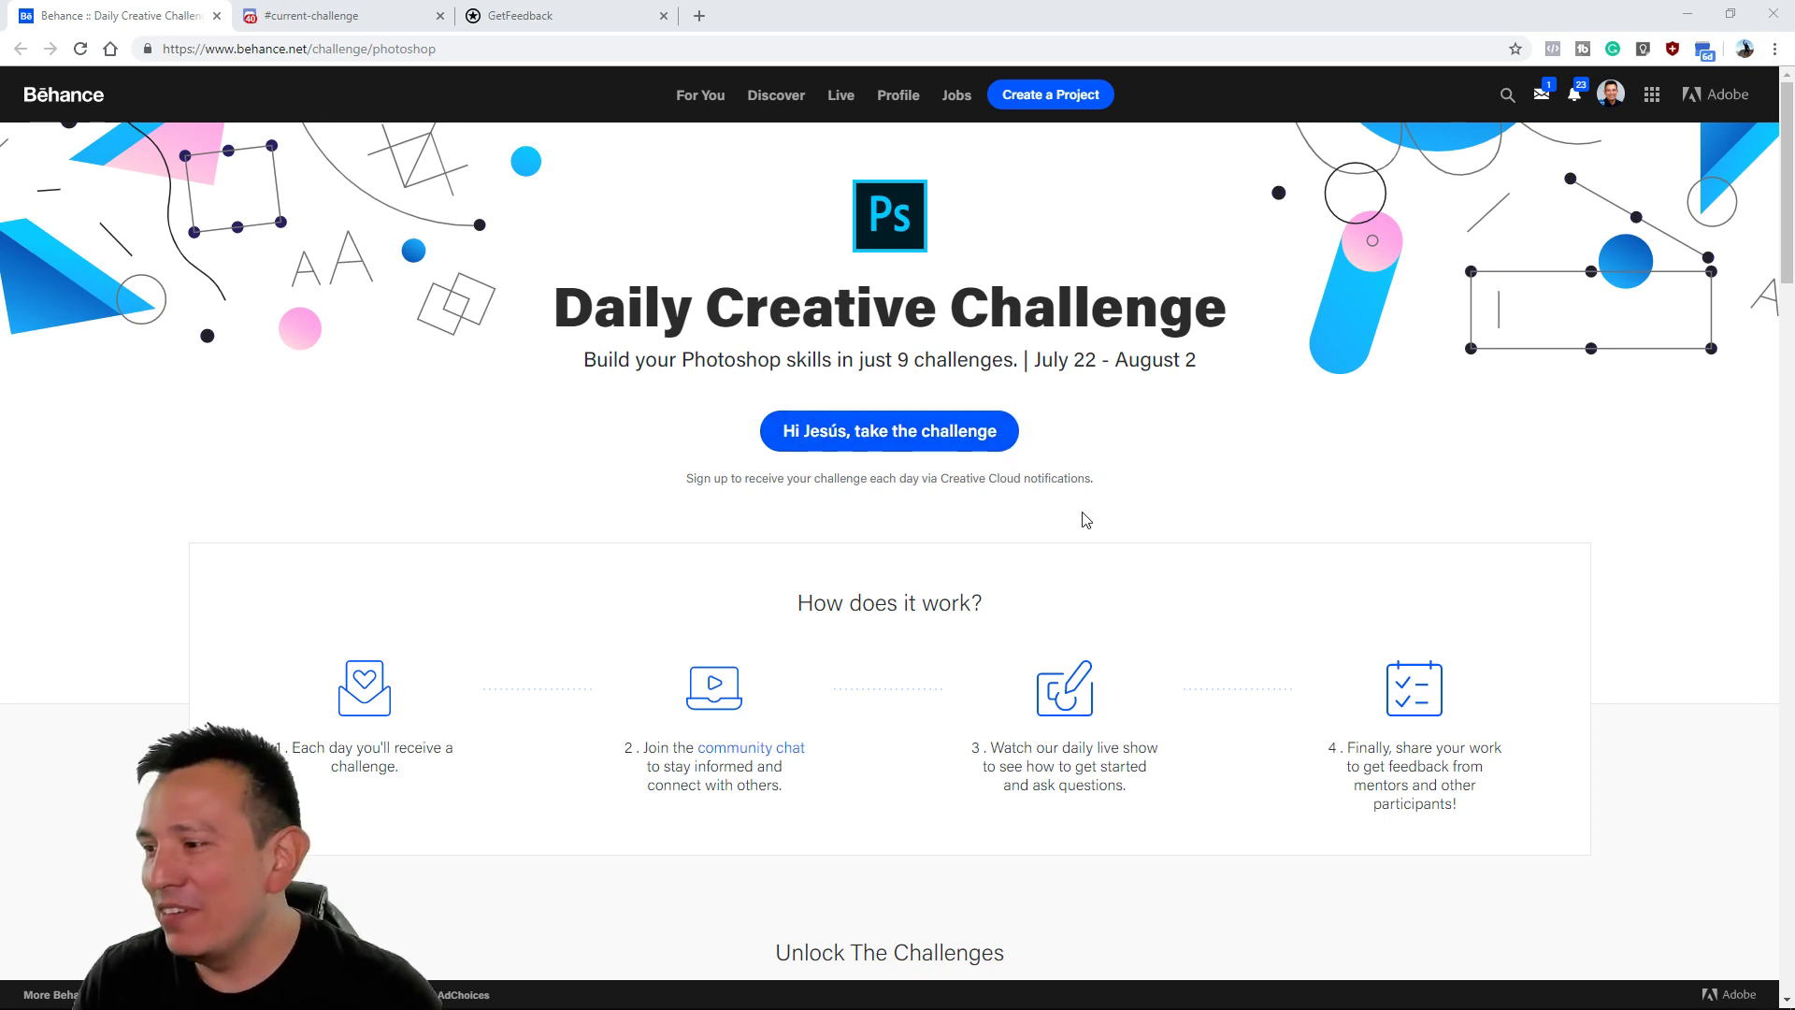
Open the starter files for the July 30 "Design with masks" challenge from the Daily Creative Challenge page
{"action": "scroll", "coordinate": [1084, 520], "scroll_direction": "down", "scroll_amount": 4}
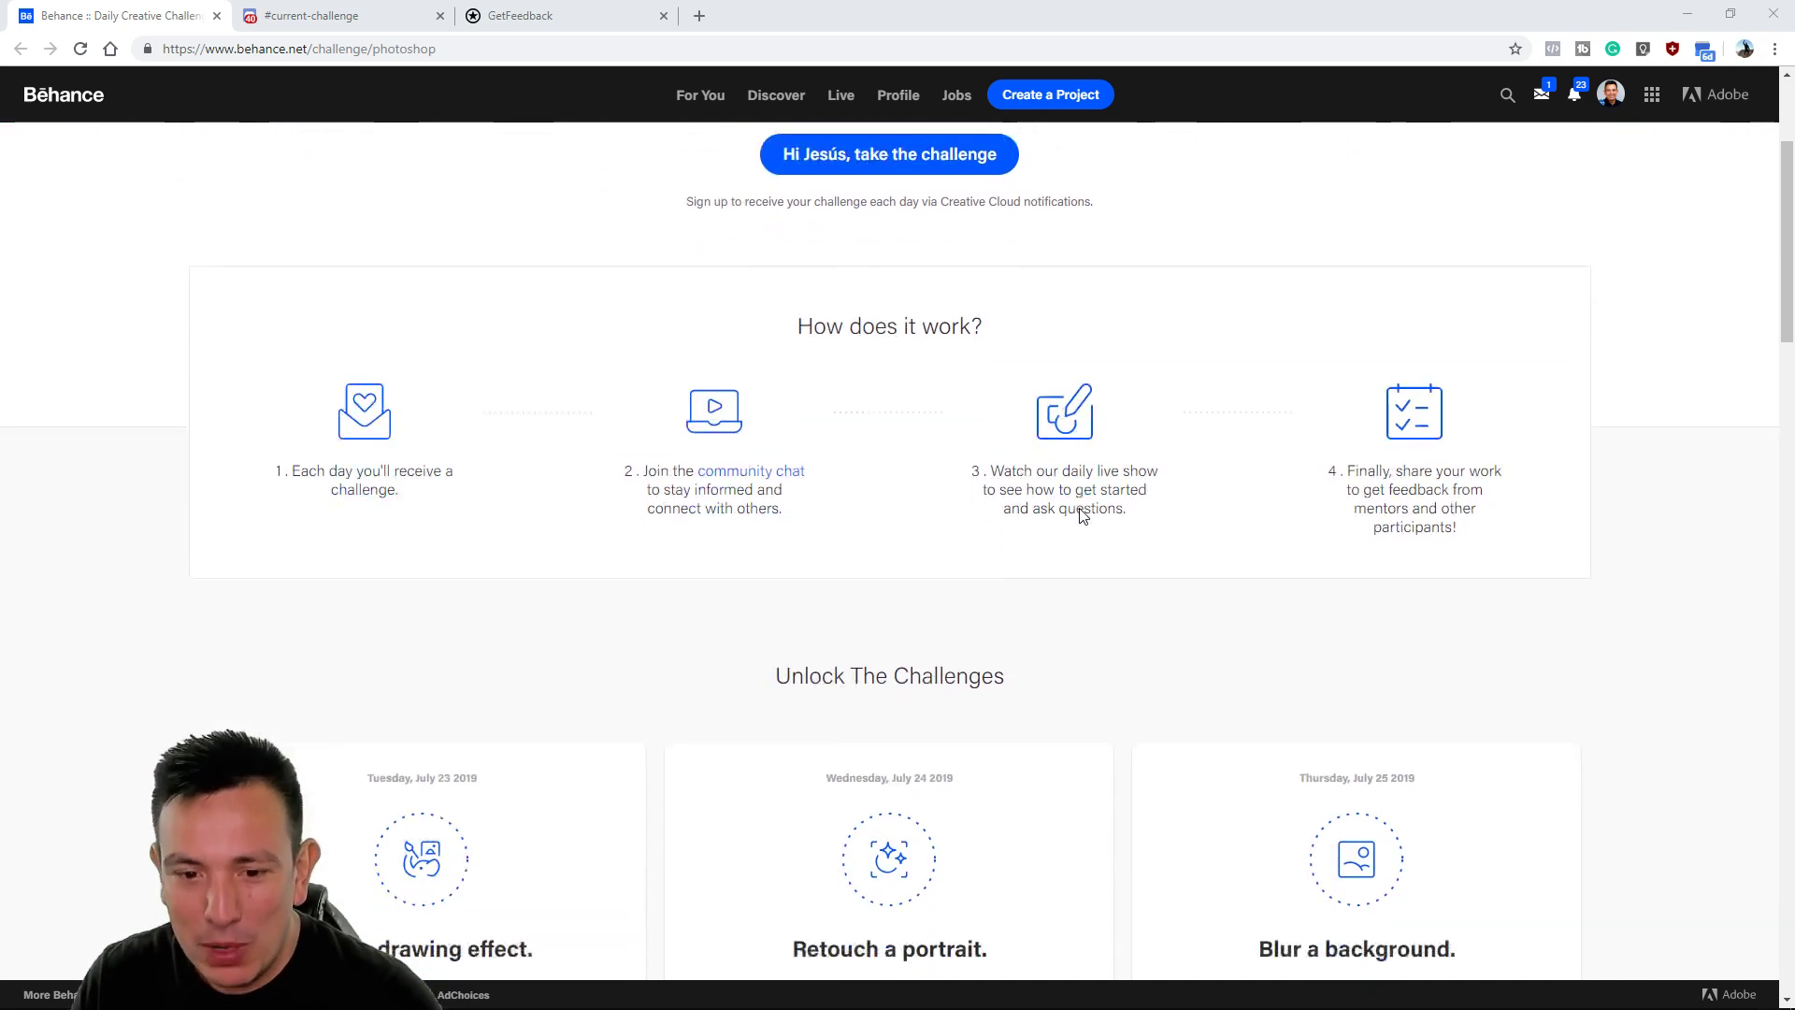
{"action": "scroll", "coordinate": [1081, 517], "scroll_direction": "down", "scroll_amount": 9}
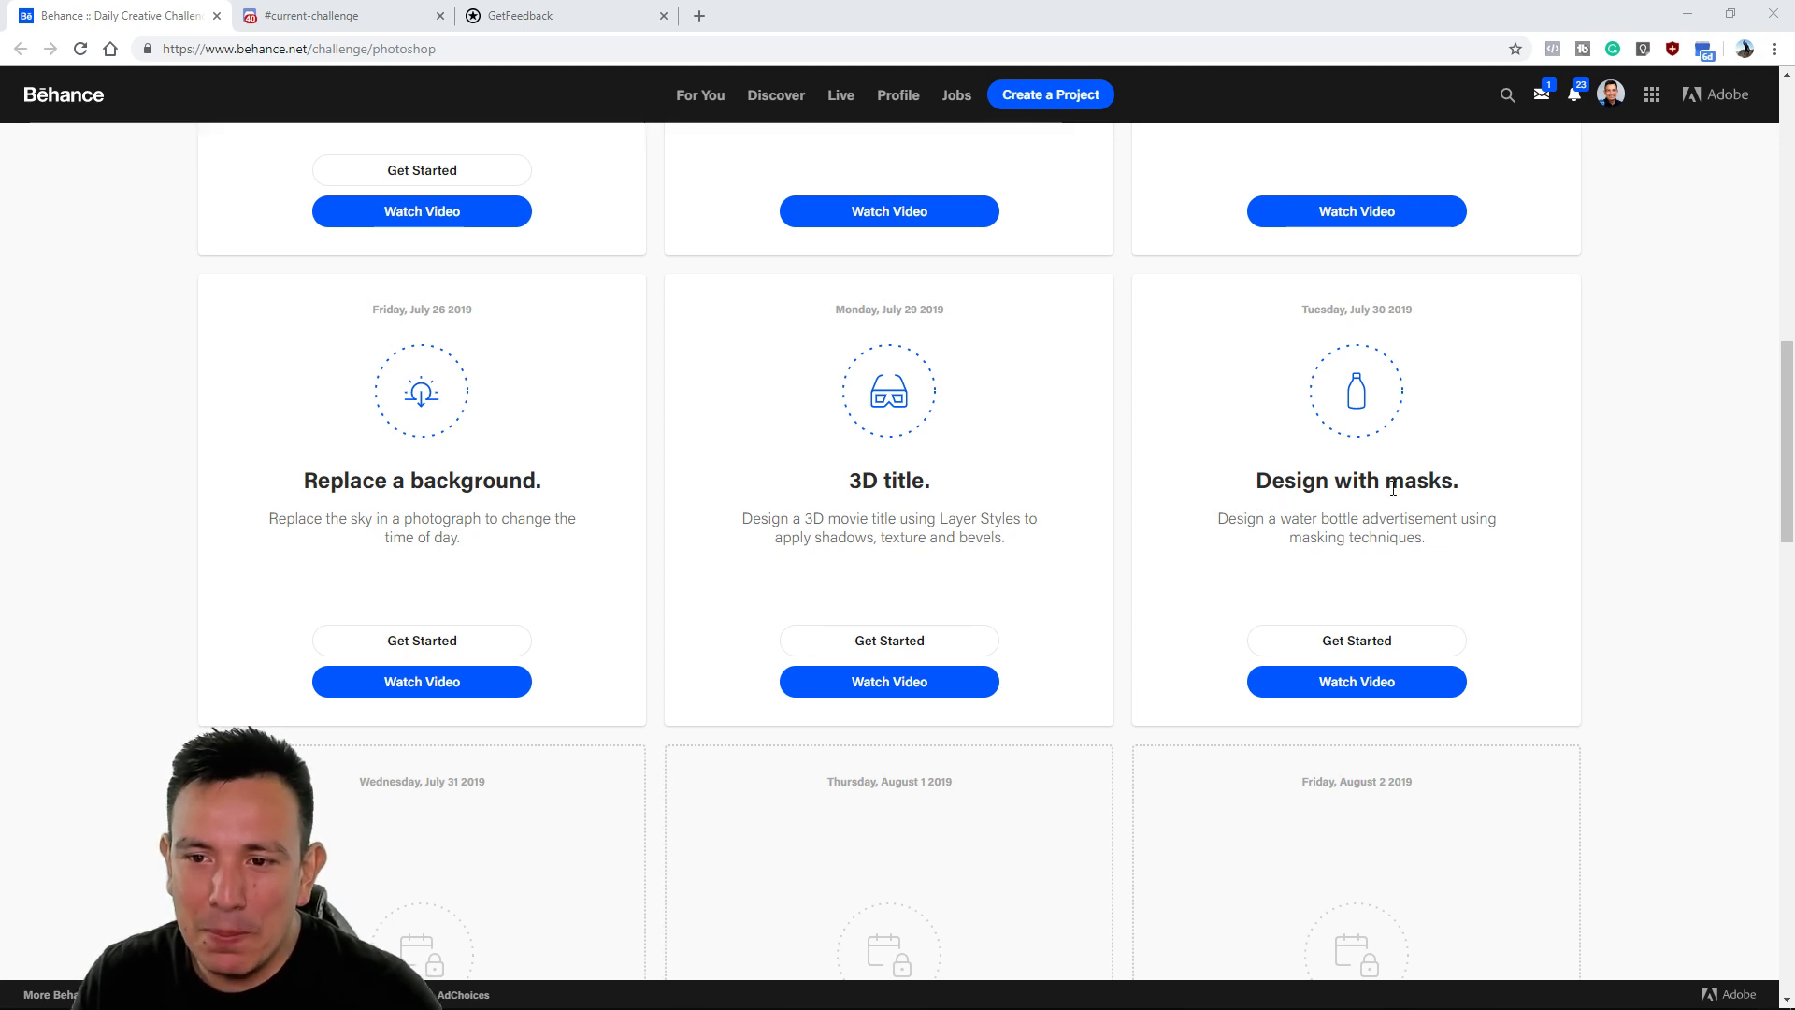
{"action": "left_click", "coordinate": [1355, 645]}
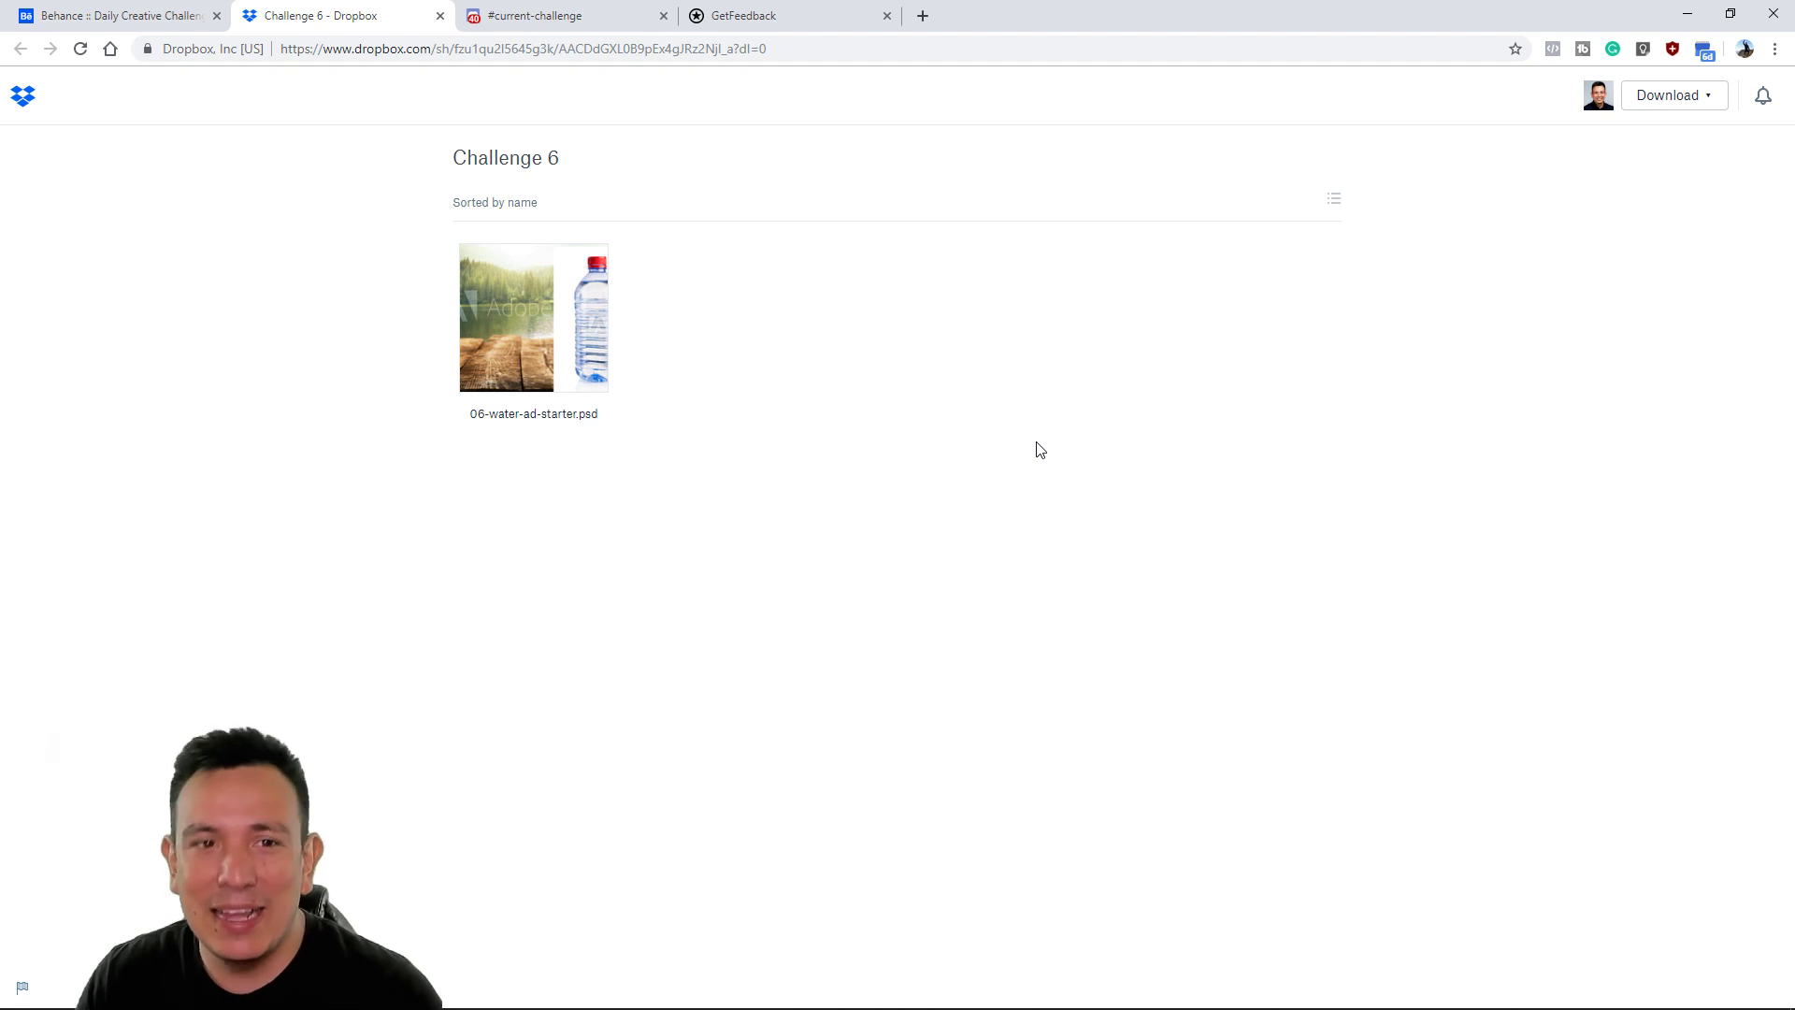
Return to the Behance challenge page and review how the challenge works, the challenge list and the Next Steps section
{"action": "left_click", "coordinate": [163, 16]}
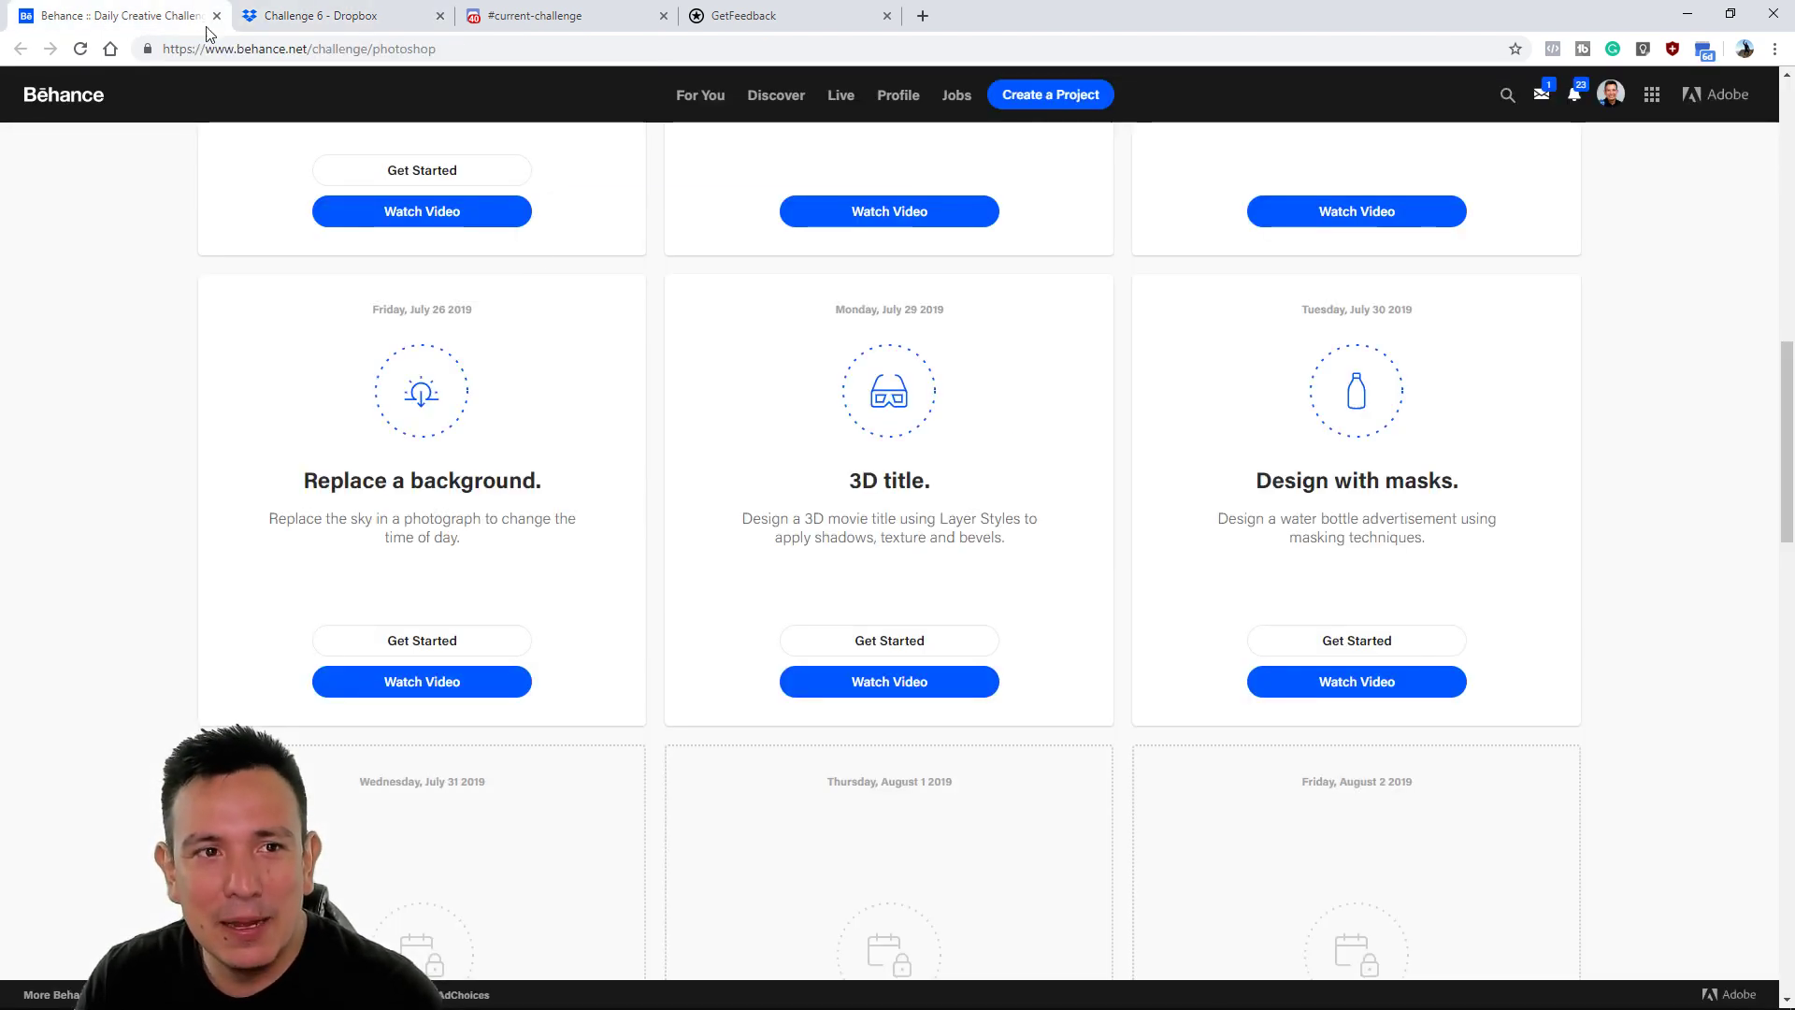
{"action": "scroll", "coordinate": [1477, 523], "scroll_direction": "up", "scroll_amount": 10}
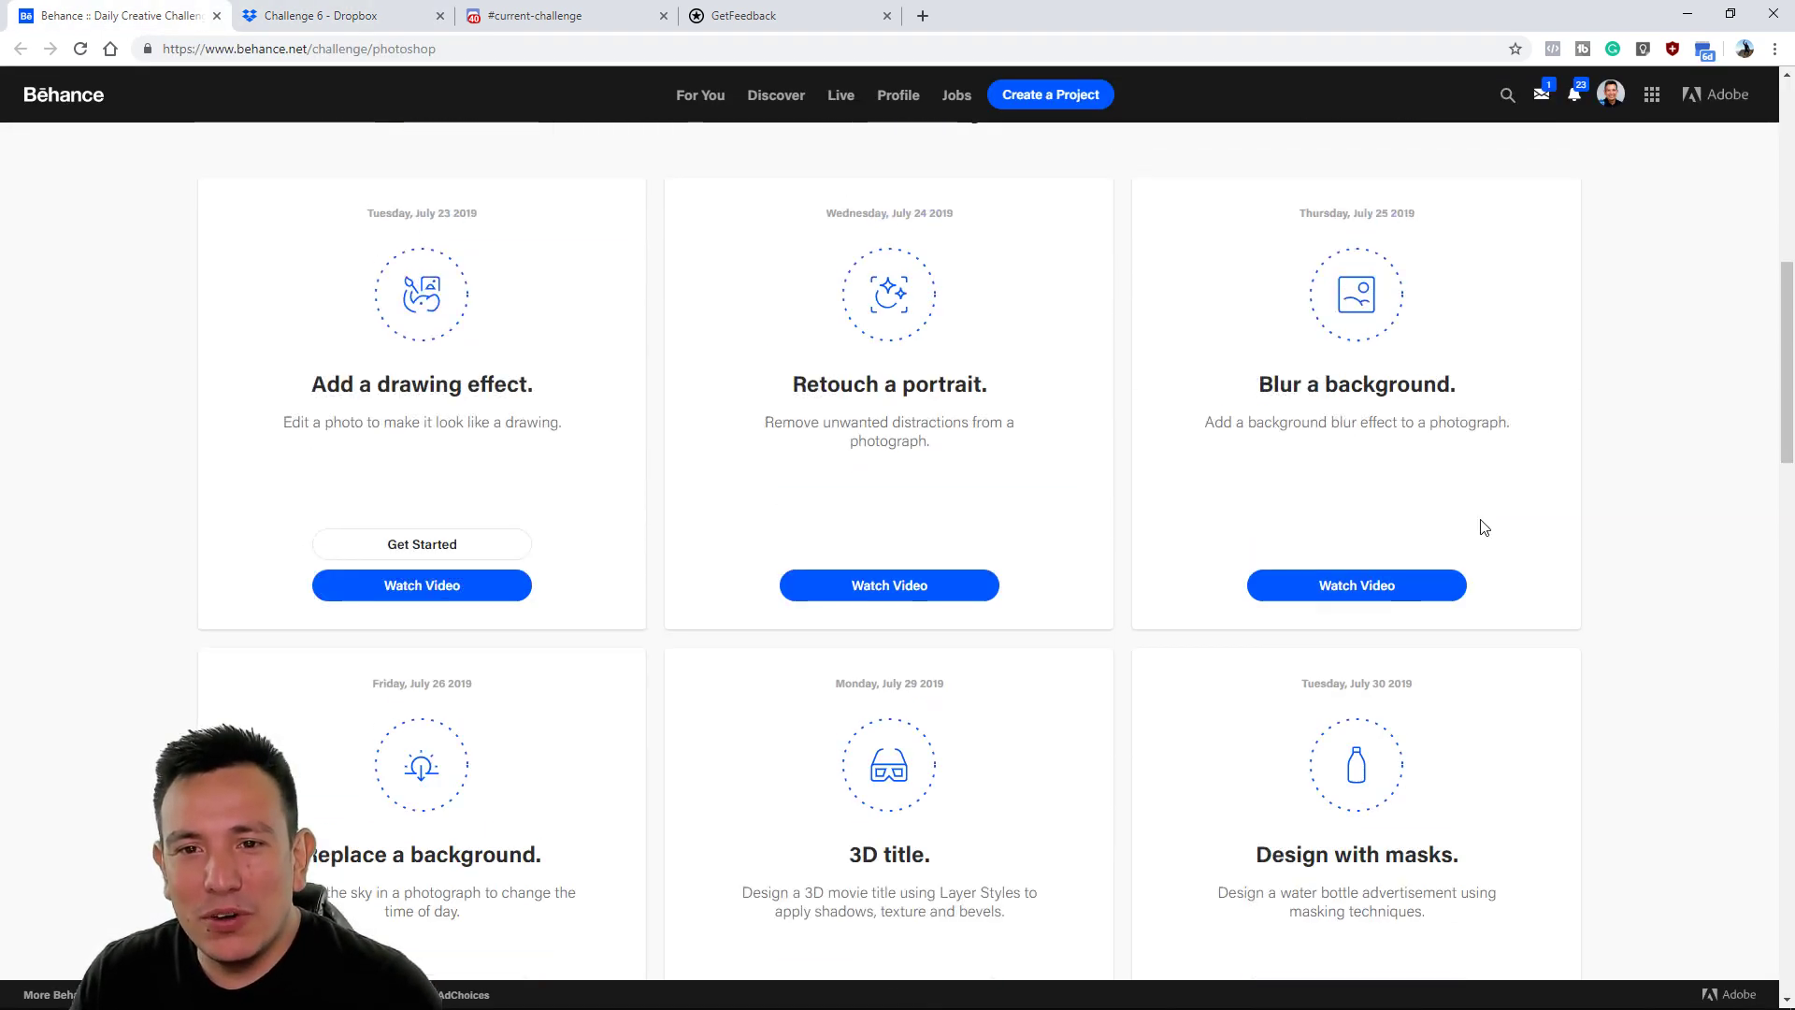
{"action": "scroll", "coordinate": [1481, 530], "scroll_direction": "down", "scroll_amount": 12}
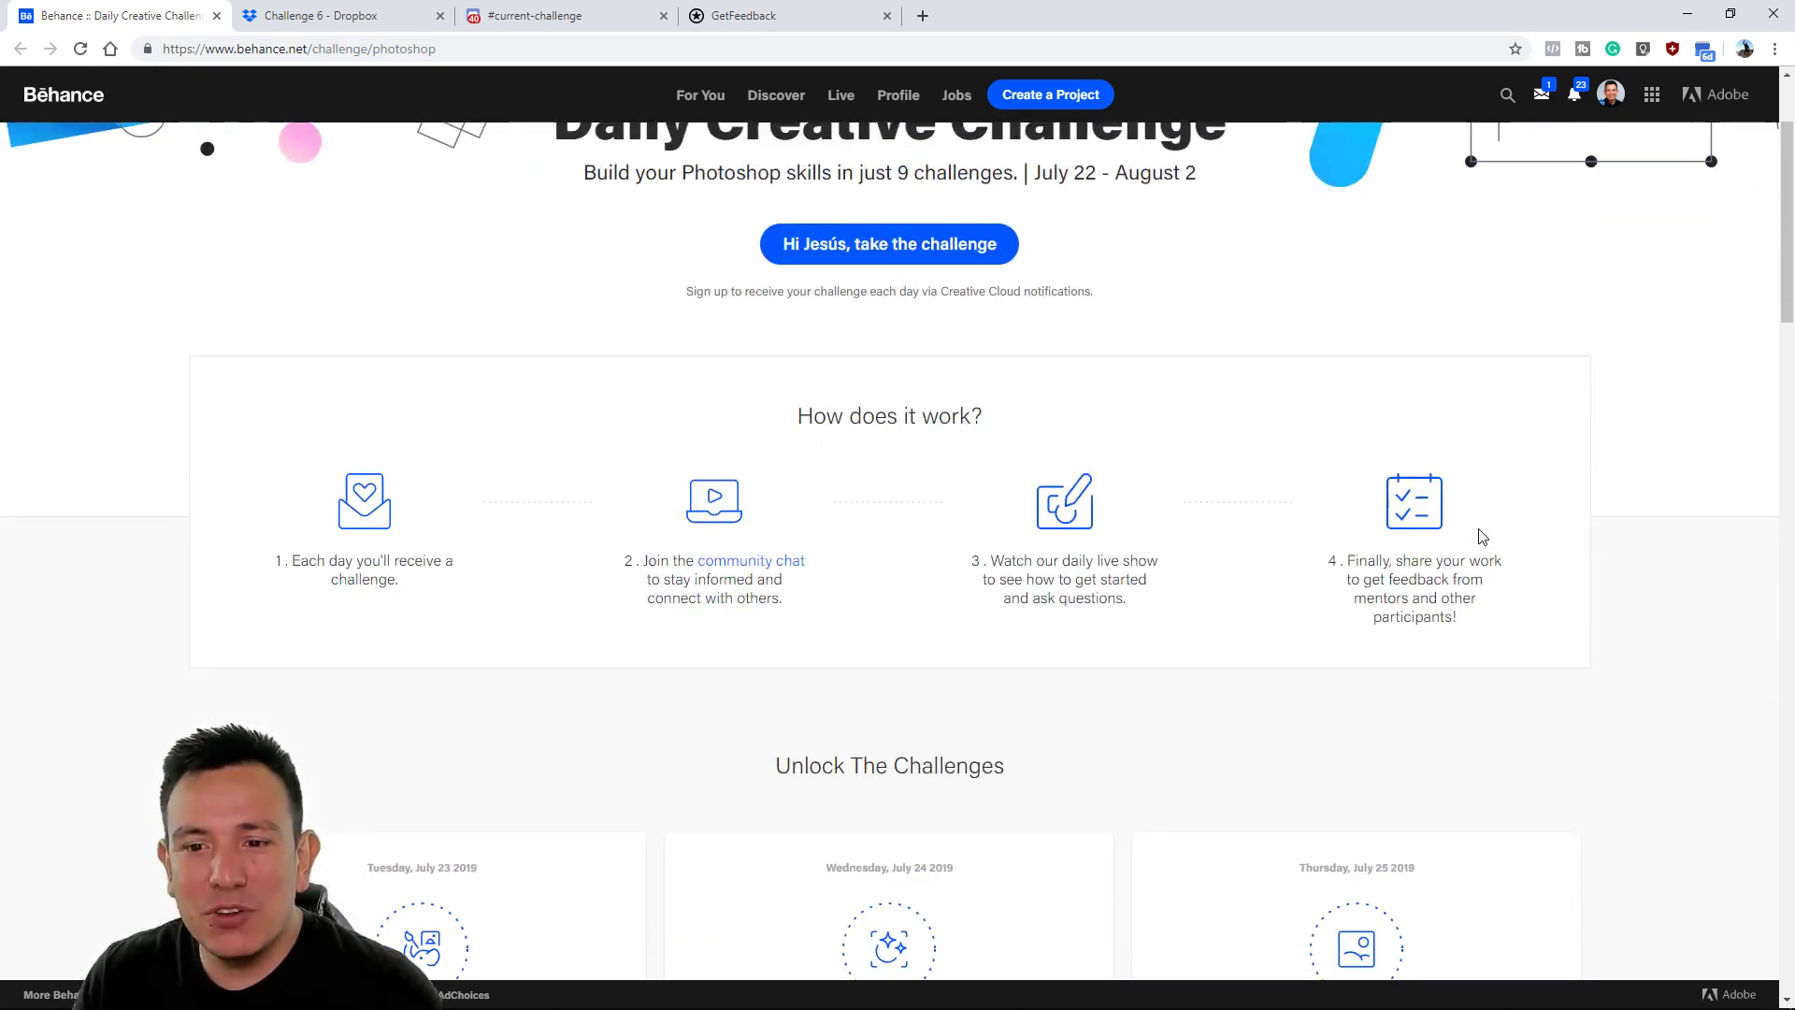
{"action": "scroll", "coordinate": [1482, 536], "scroll_direction": "down", "scroll_amount": 13}
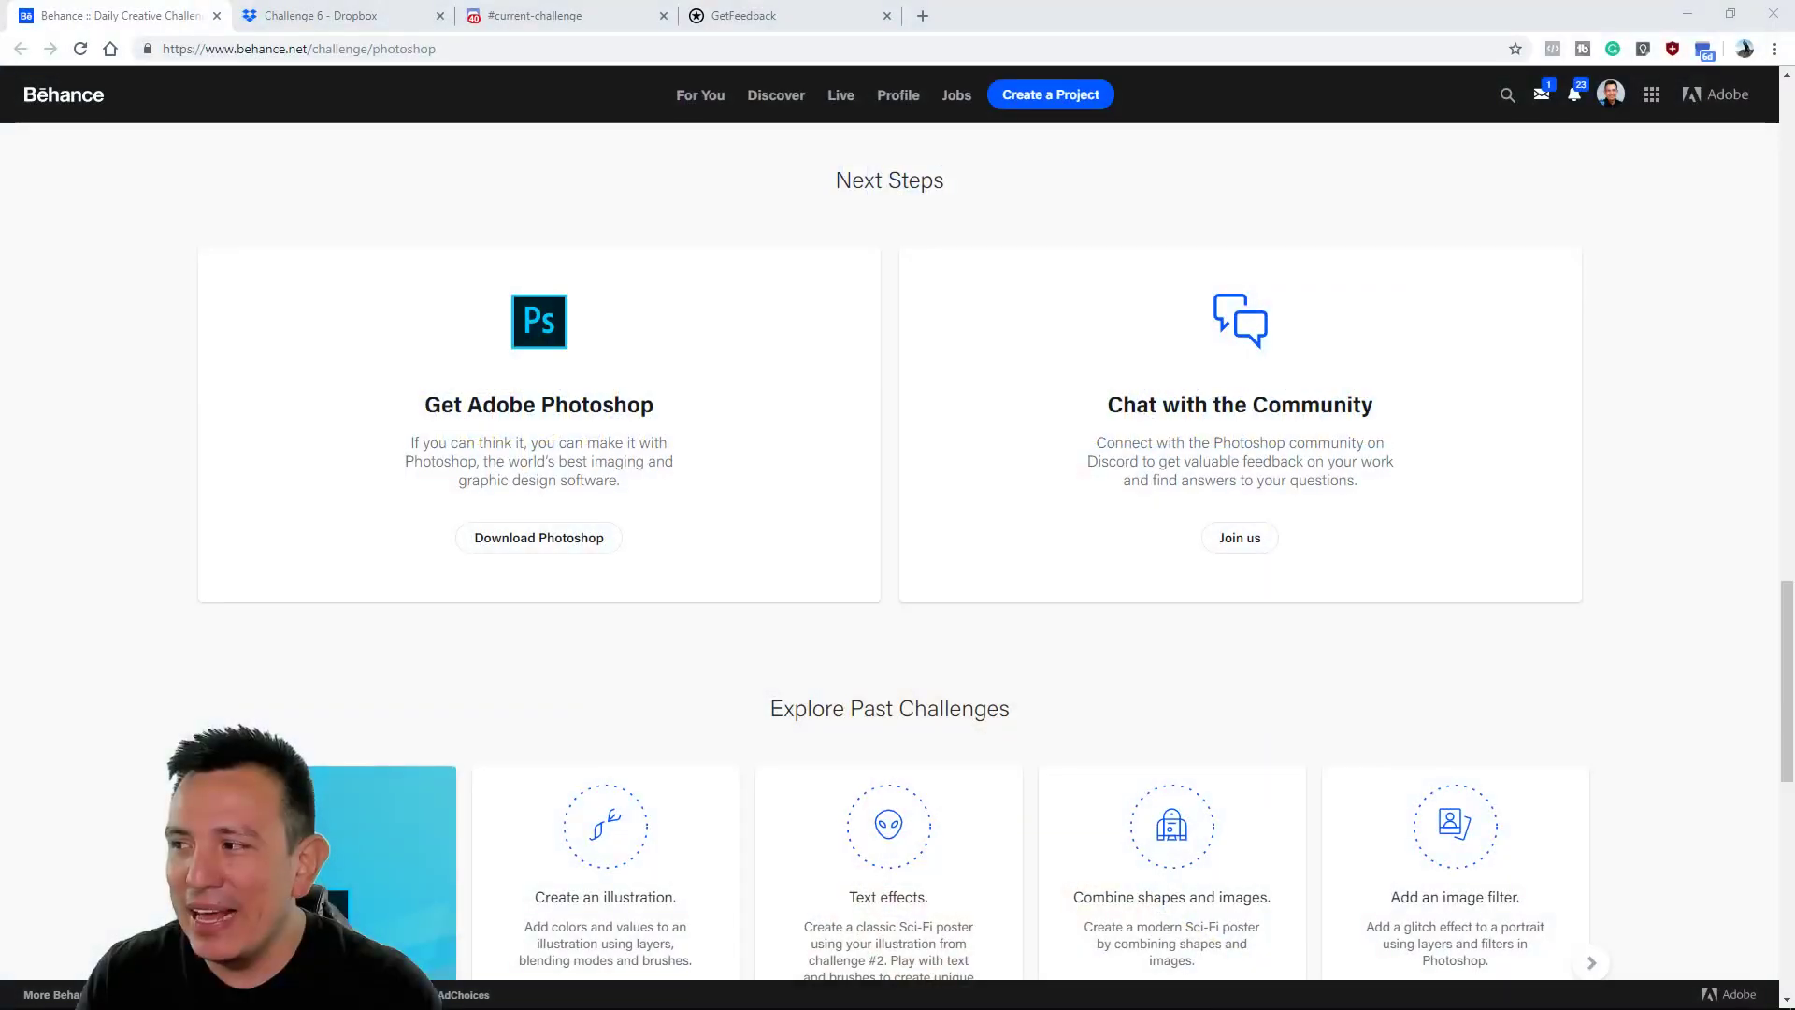
Switch to the Discord current-challenge channel and look through the most recent posts, including the spring water ad submission
{"action": "left_click", "coordinate": [561, 15]}
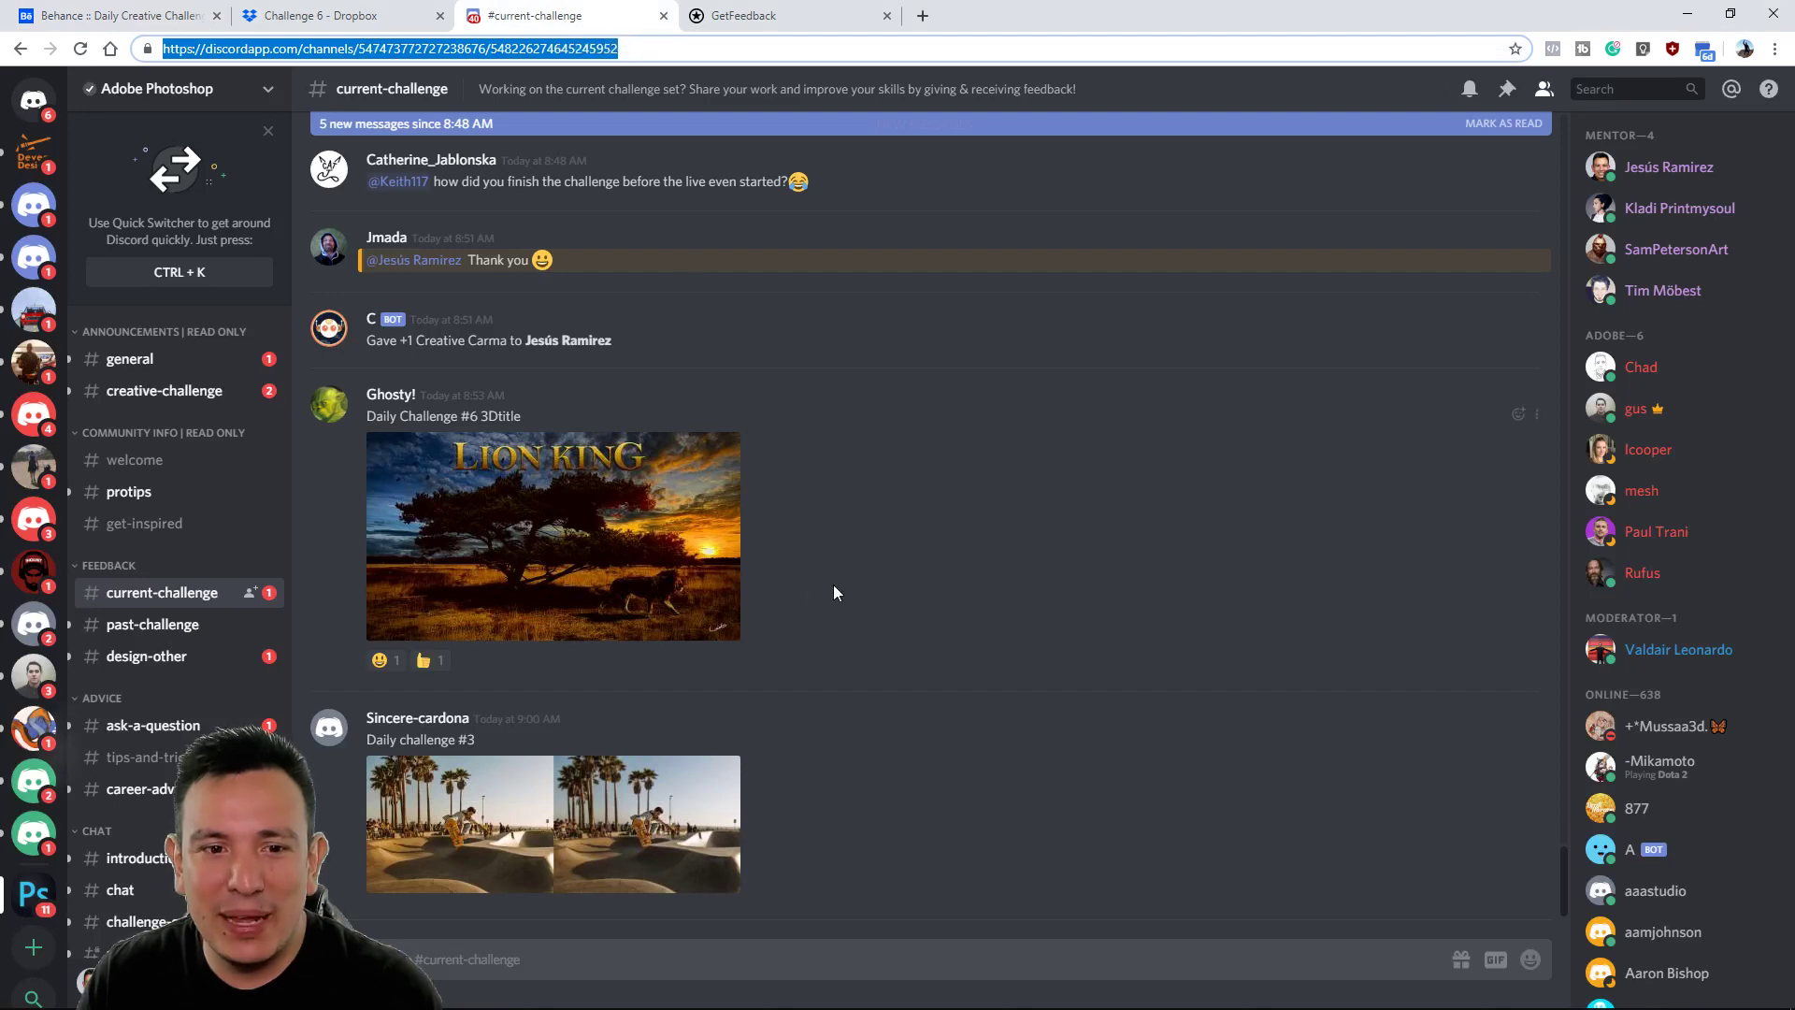
{"action": "scroll", "coordinate": [888, 589], "scroll_direction": "up", "scroll_amount": 2}
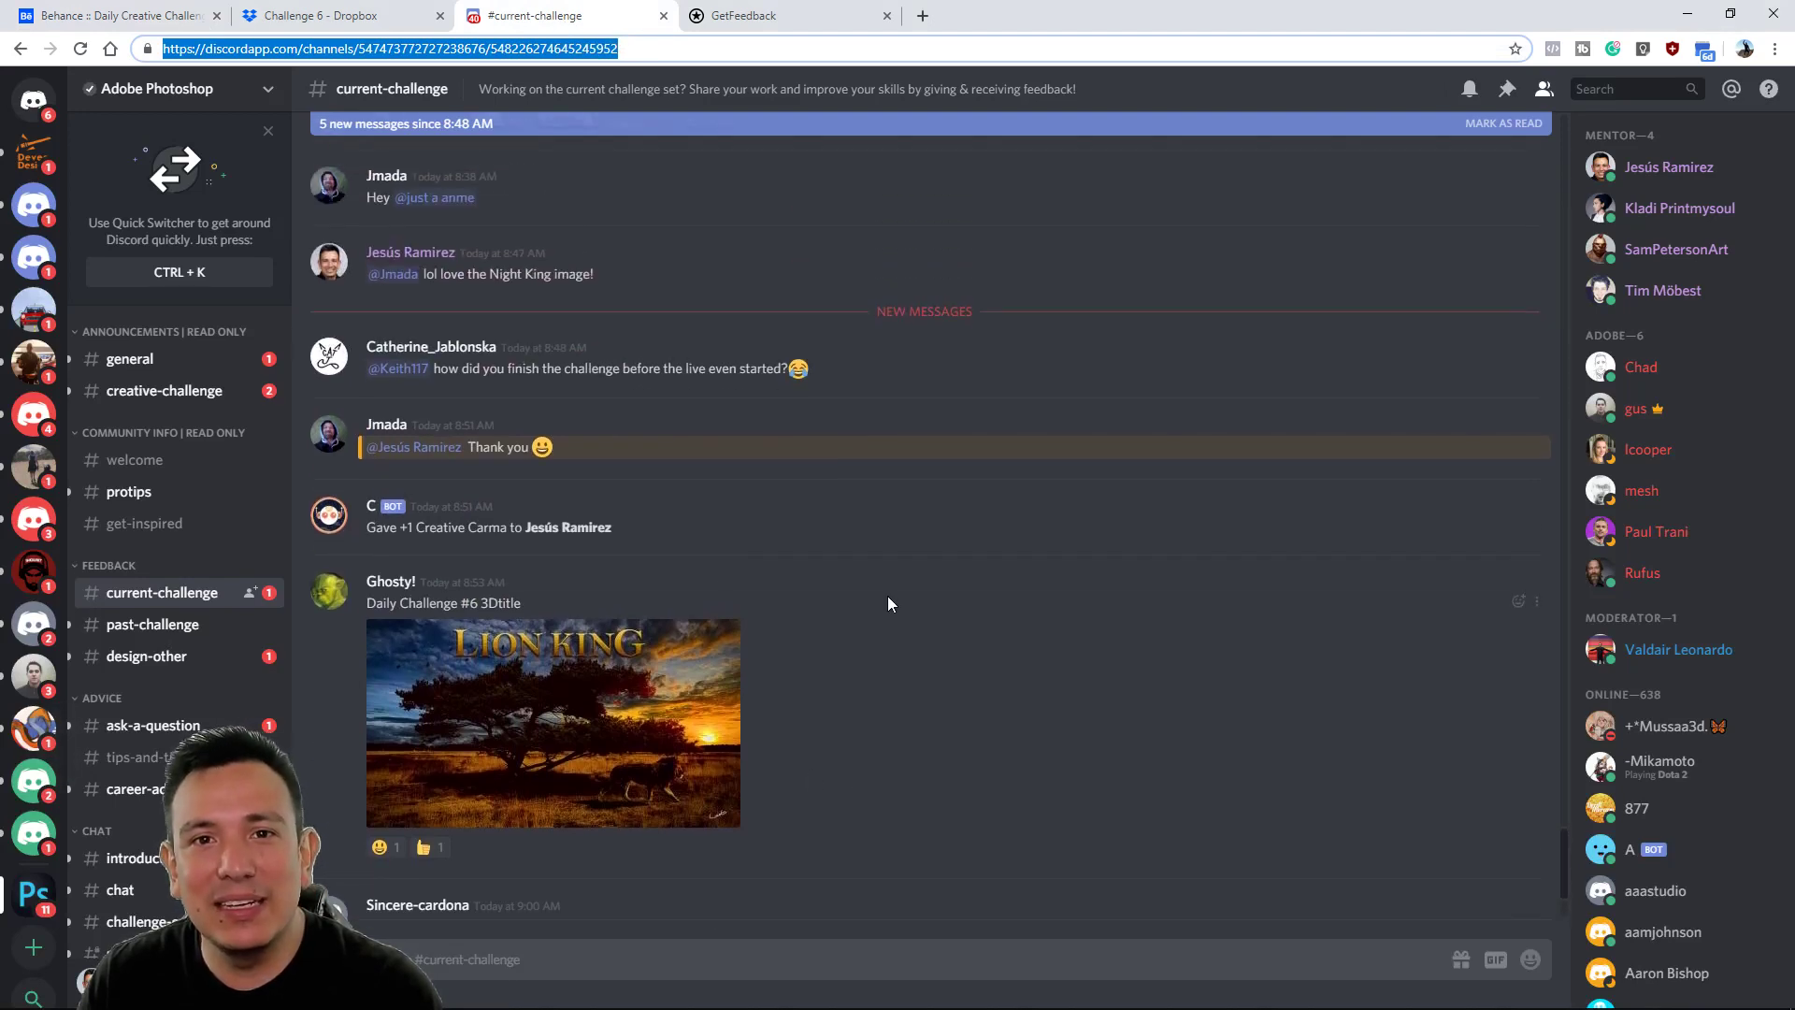
{"action": "scroll", "coordinate": [888, 604], "scroll_direction": "up", "scroll_amount": 6}
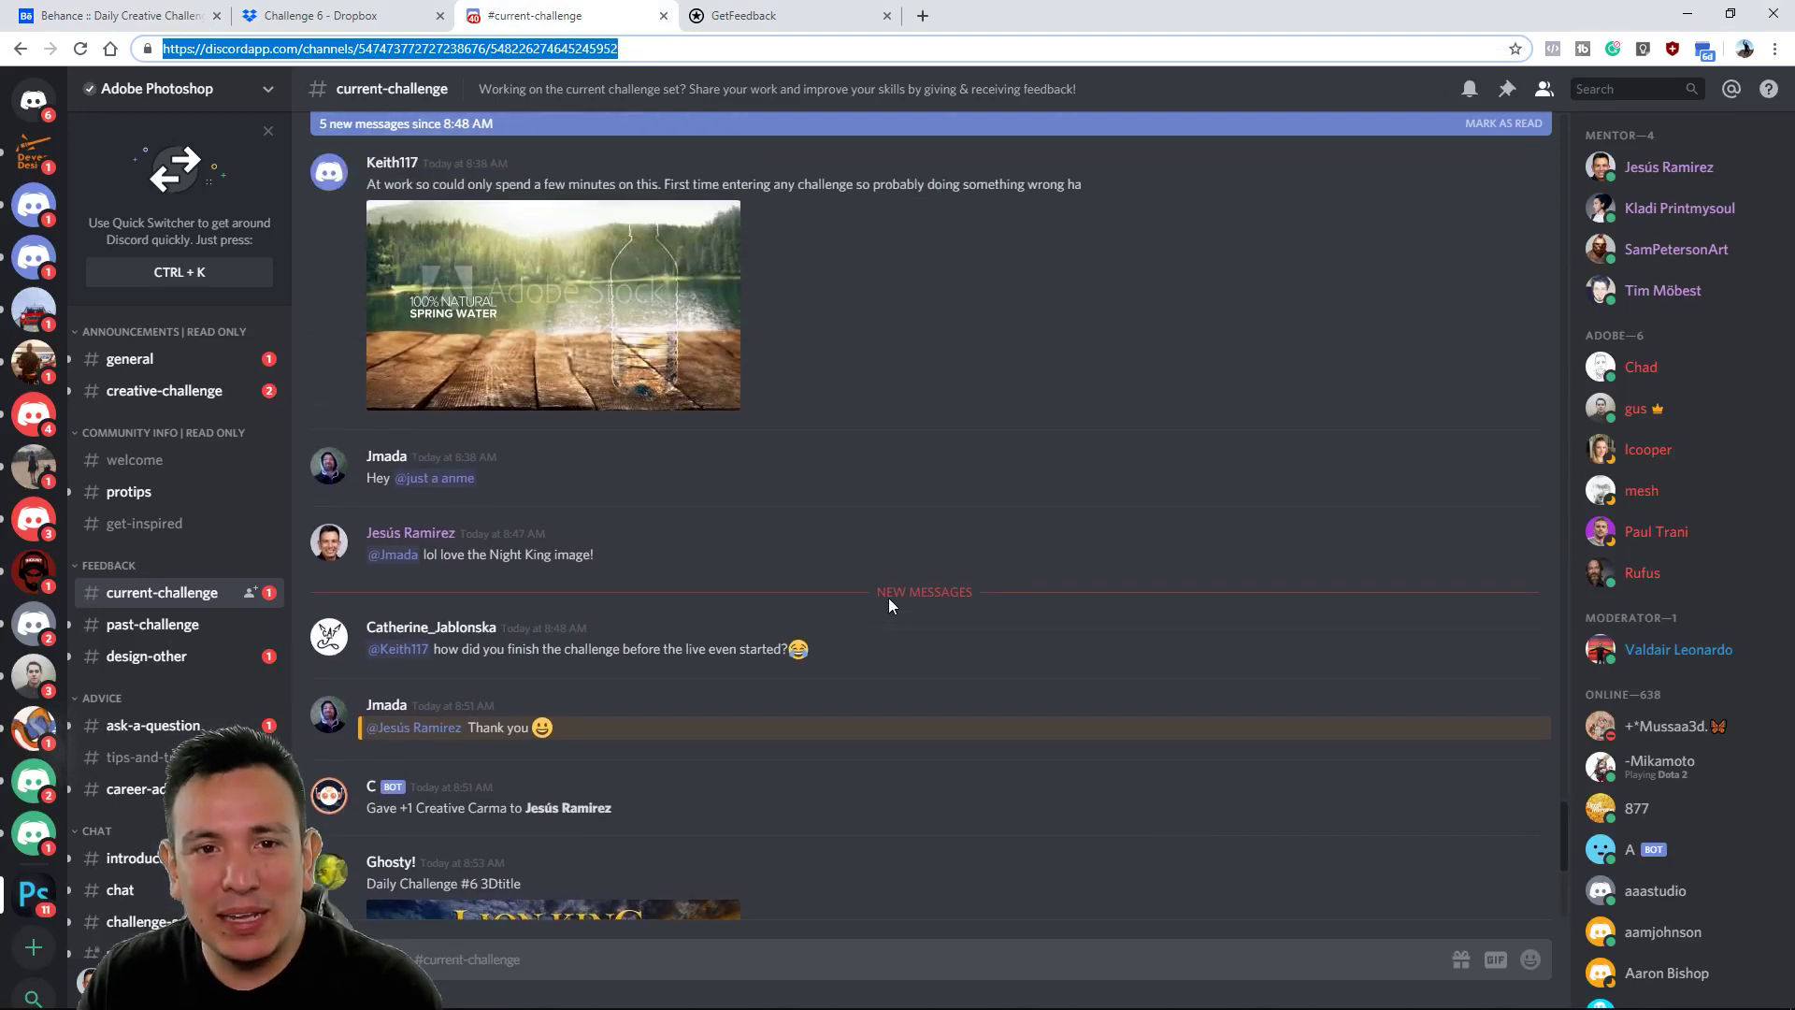
{"action": "scroll", "coordinate": [888, 598], "scroll_direction": "down", "scroll_amount": 8}
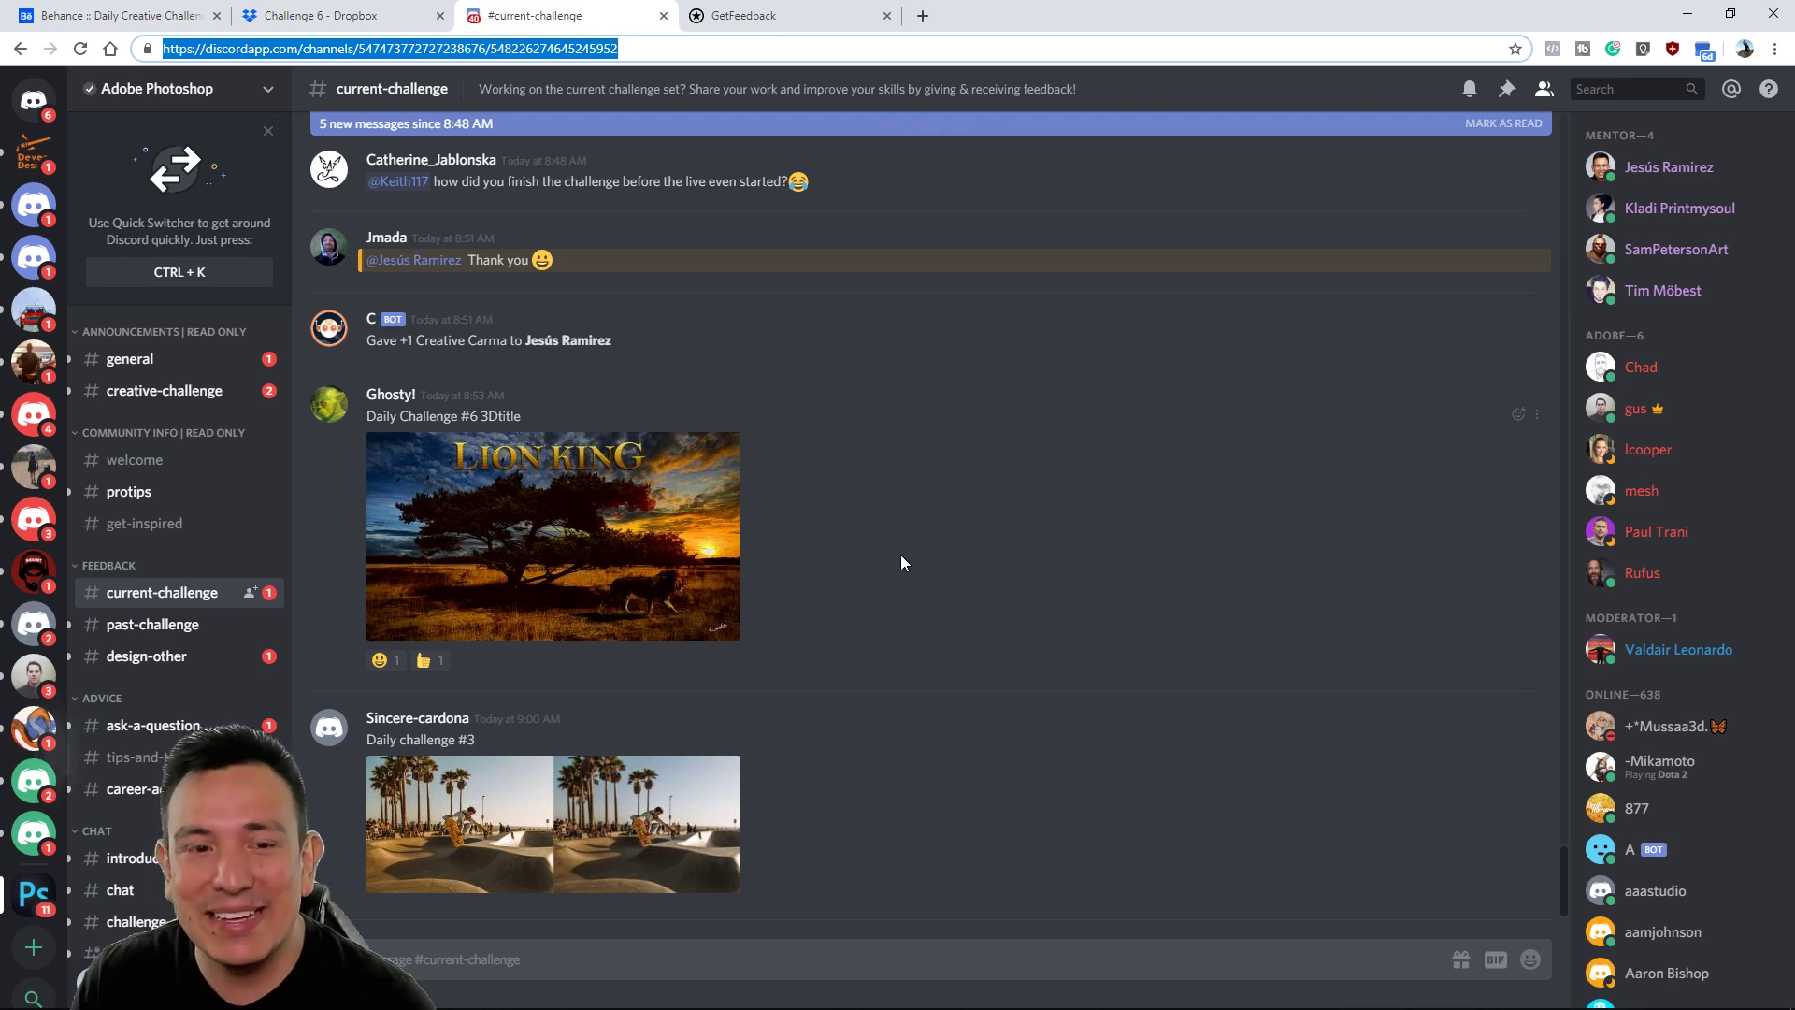
{"action": "scroll", "coordinate": [905, 559], "scroll_direction": "up", "scroll_amount": 1}
{"action": "scroll", "coordinate": [903, 576], "scroll_direction": "up", "scroll_amount": 6}
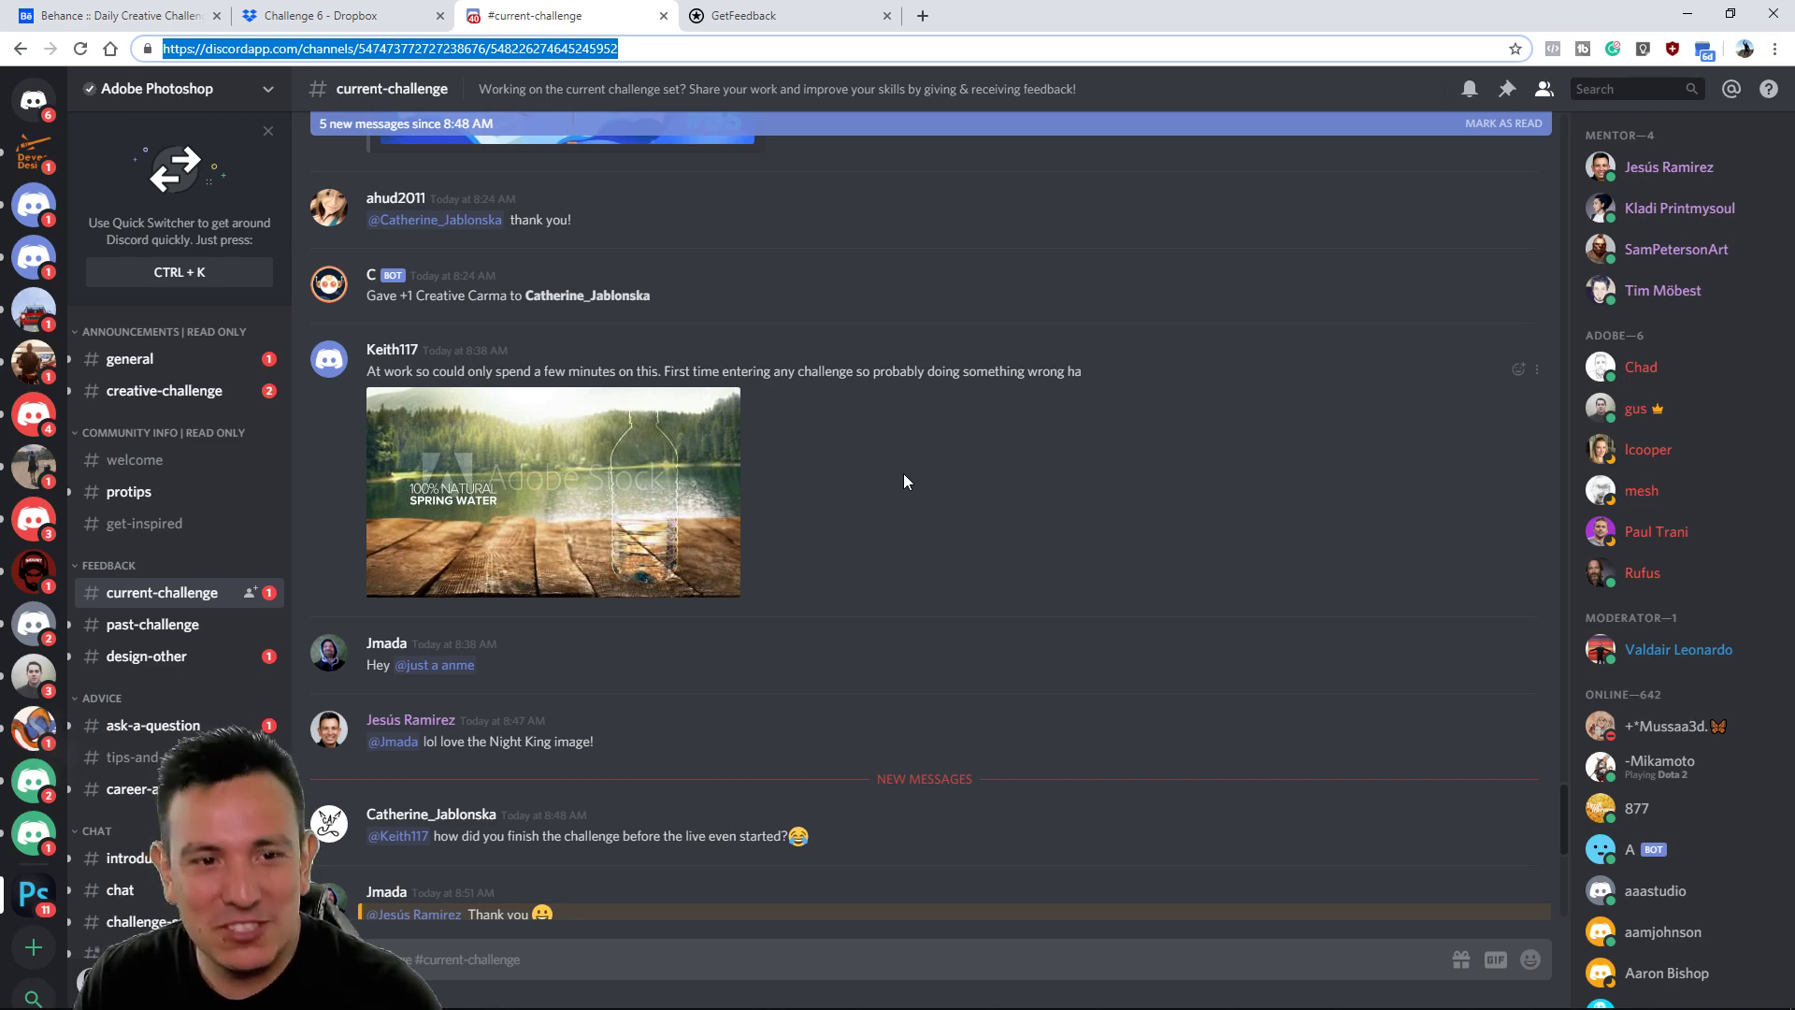
{"action": "scroll", "coordinate": [903, 488], "scroll_direction": "up", "scroll_amount": 3}
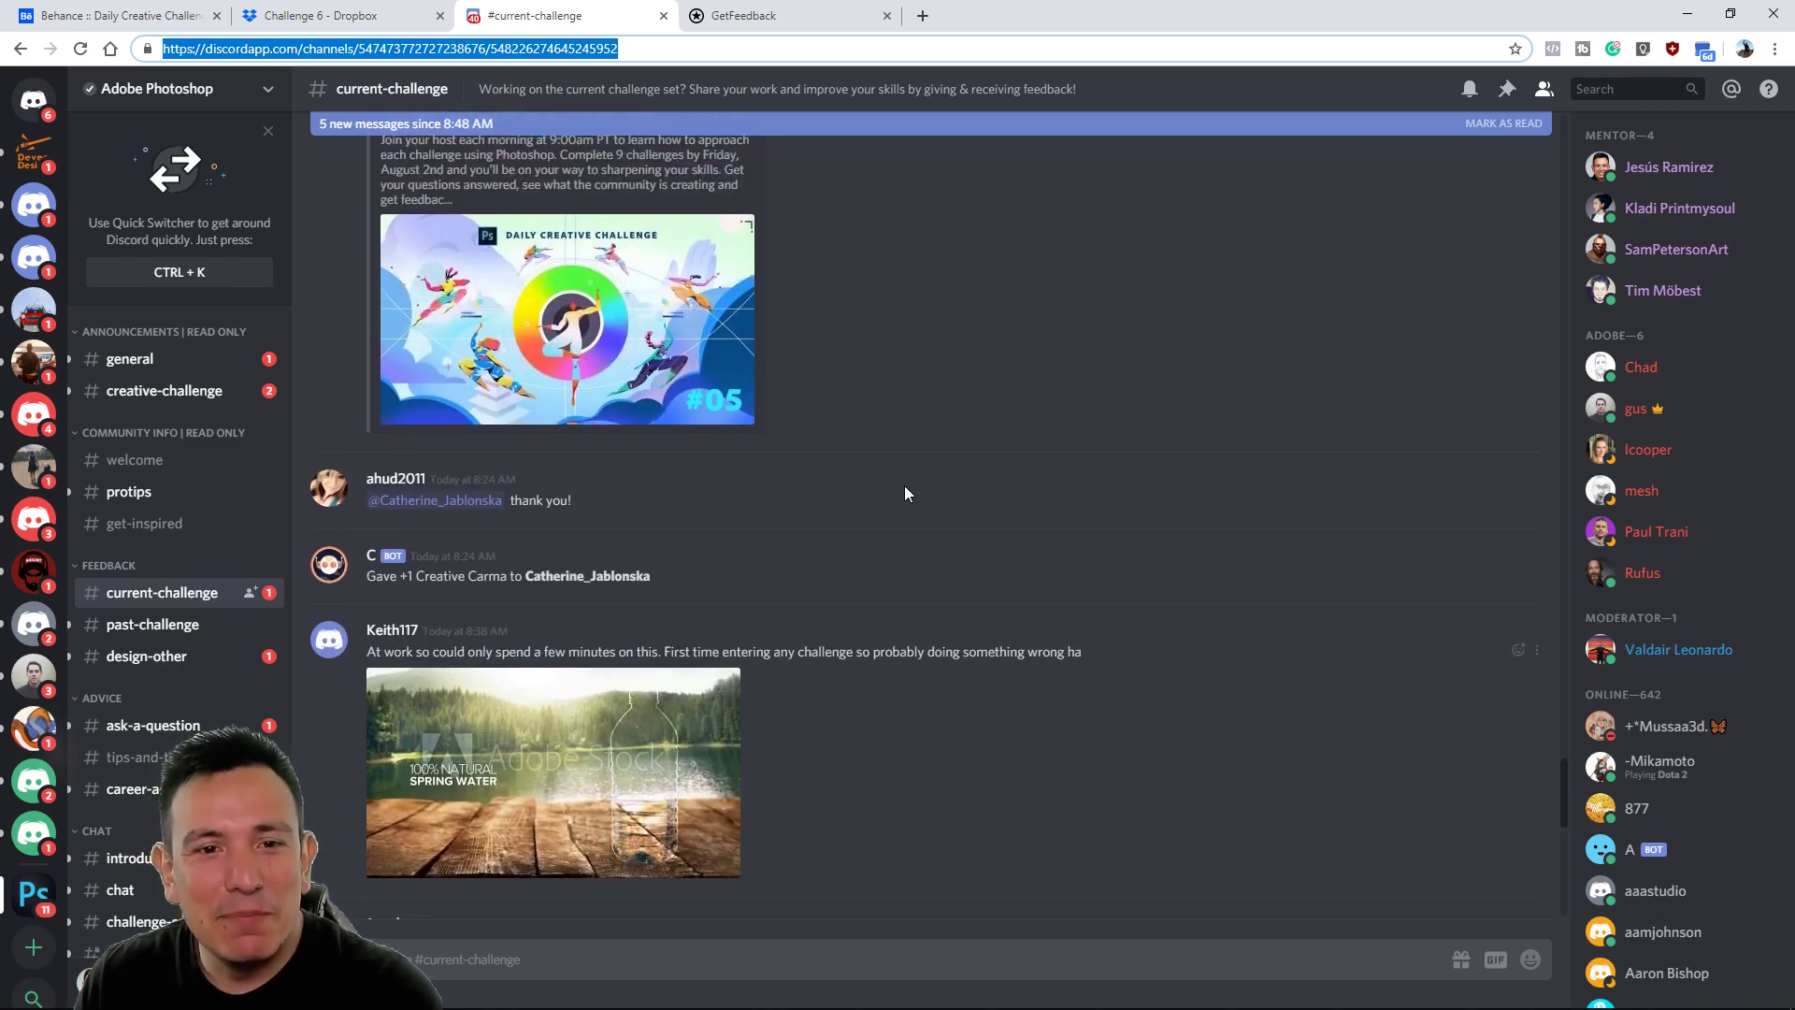
{"action": "scroll", "coordinate": [903, 486], "scroll_direction": "up", "scroll_amount": 2}
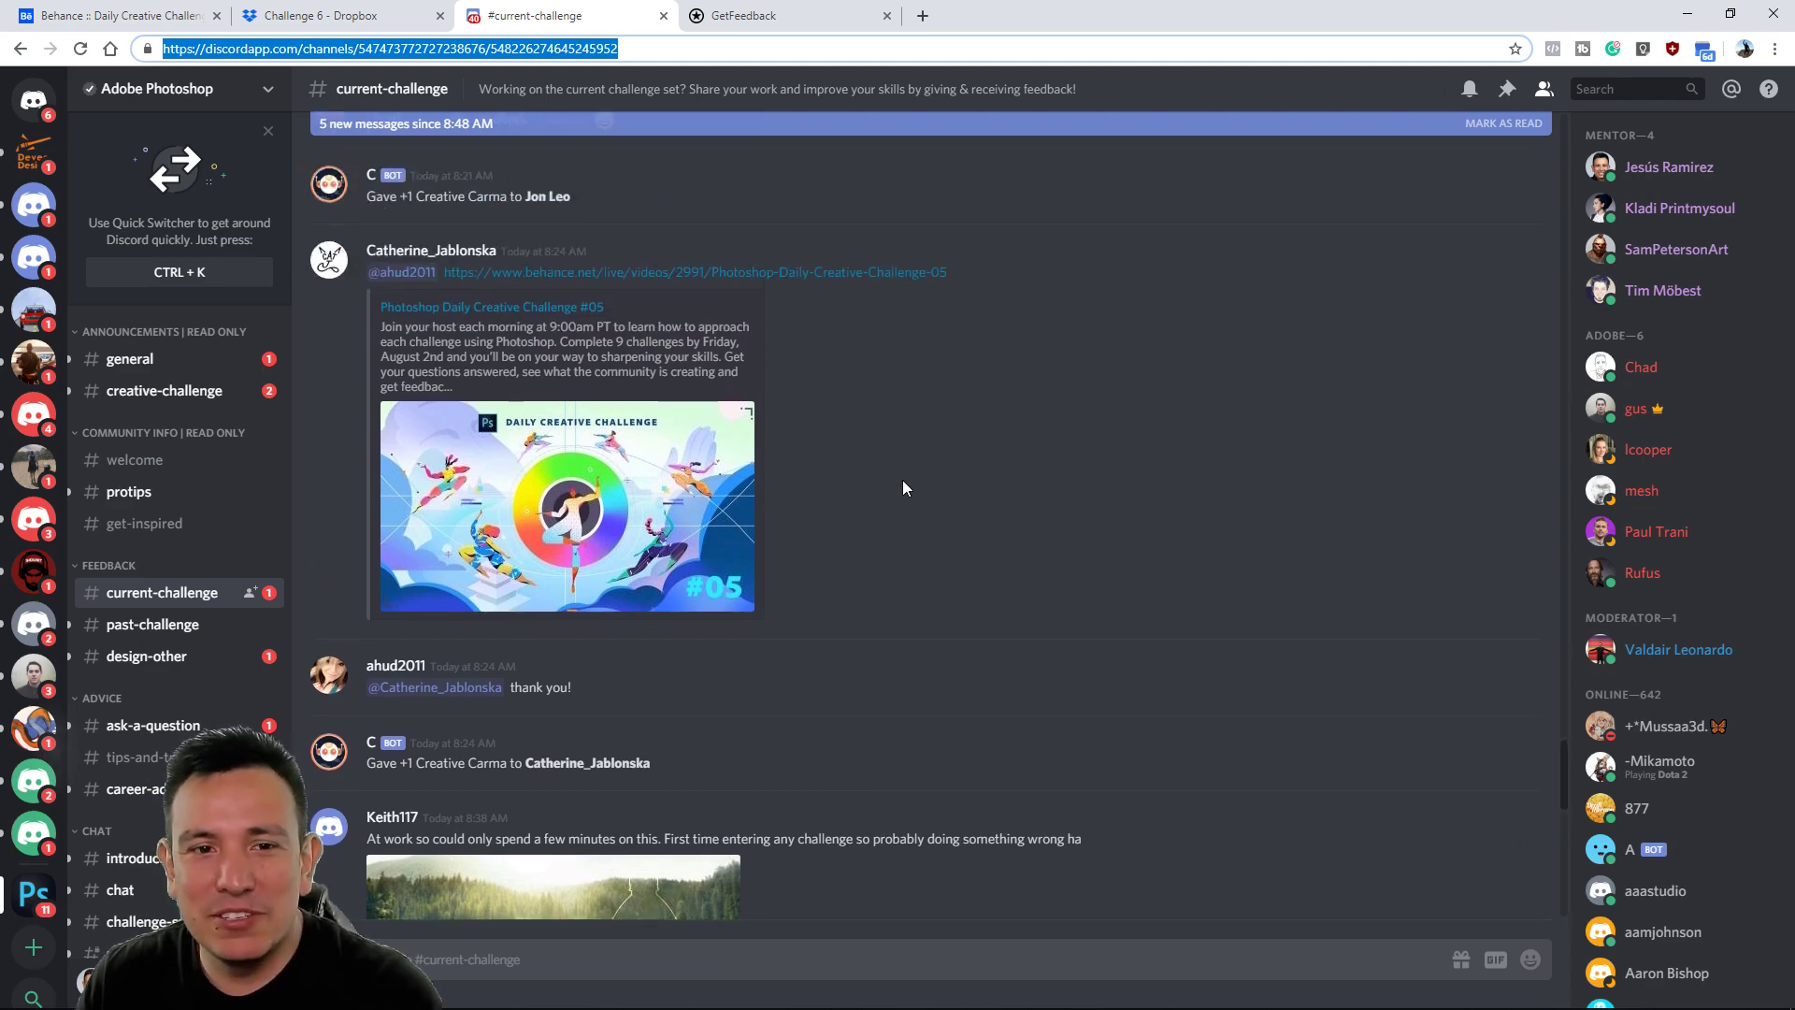
{"action": "scroll", "coordinate": [903, 488], "scroll_direction": "up", "scroll_amount": 10}
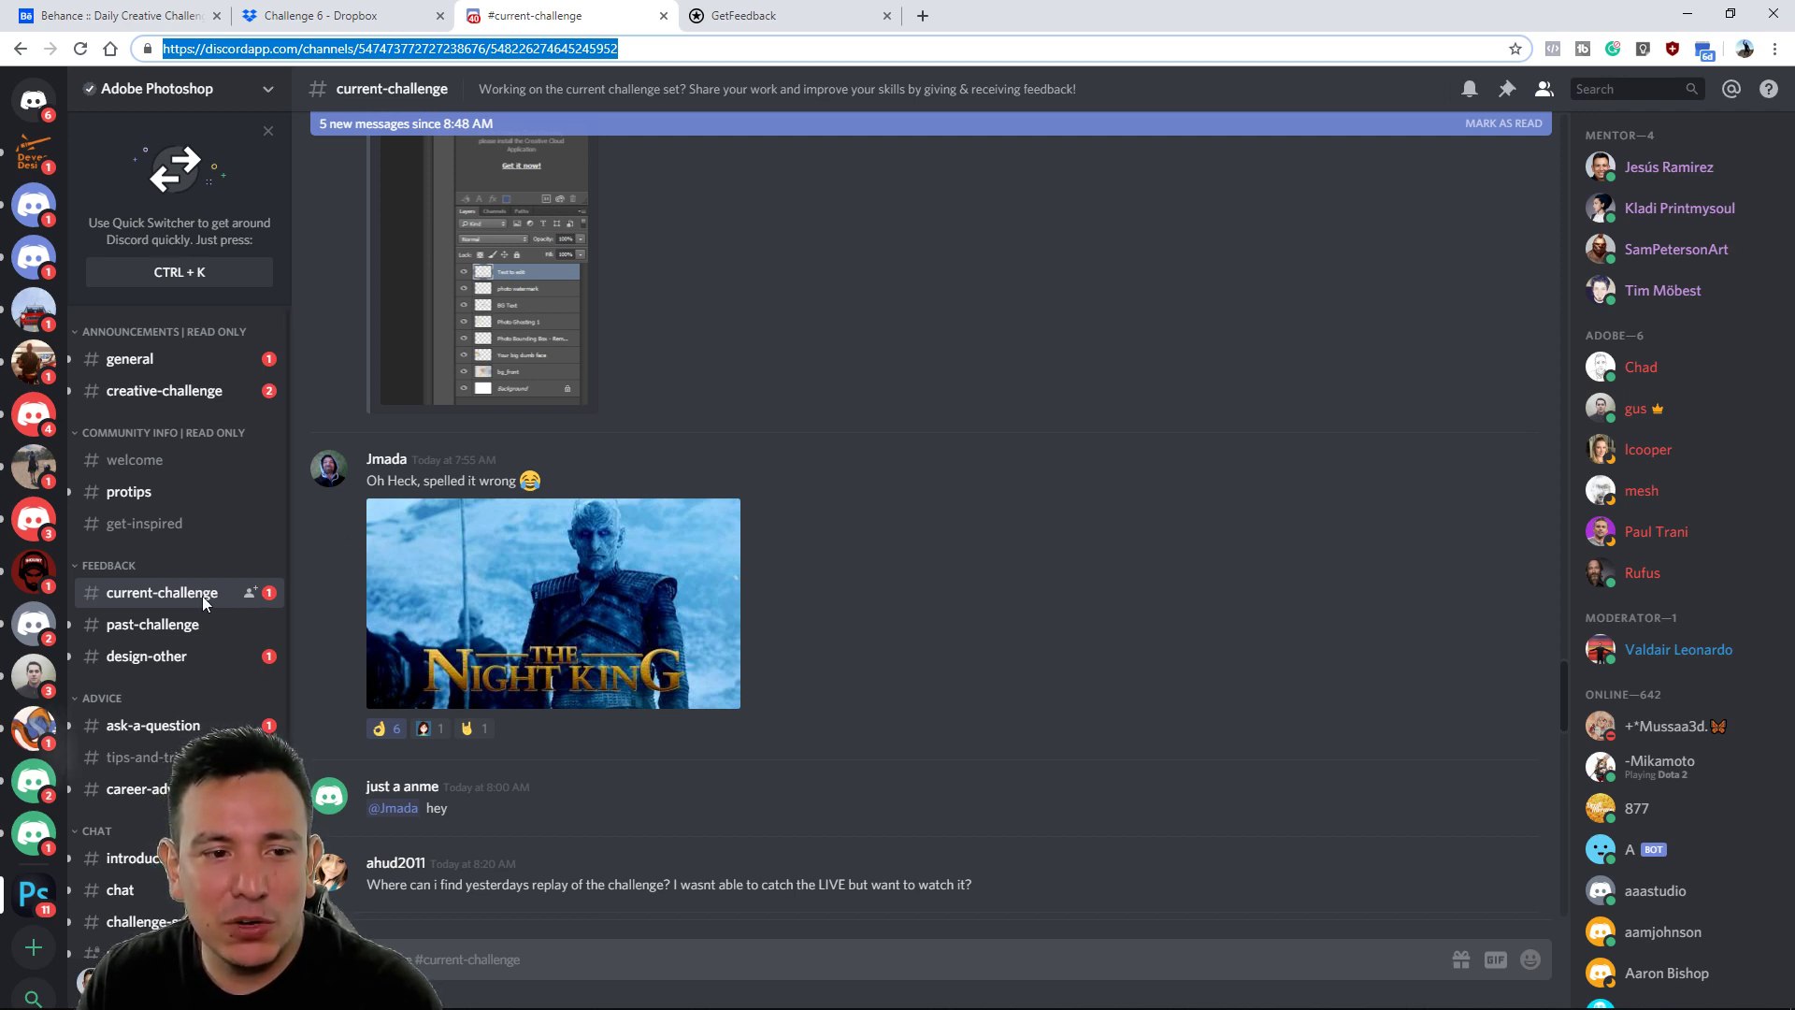
Examine the earlier submissions in the current-challenge channel, such as the Knight King title and the Day 4 background replacement
{"action": "scroll", "coordinate": [956, 755], "scroll_direction": "up", "scroll_amount": 3}
{"action": "scroll", "coordinate": [951, 755], "scroll_direction": "down", "scroll_amount": 2}
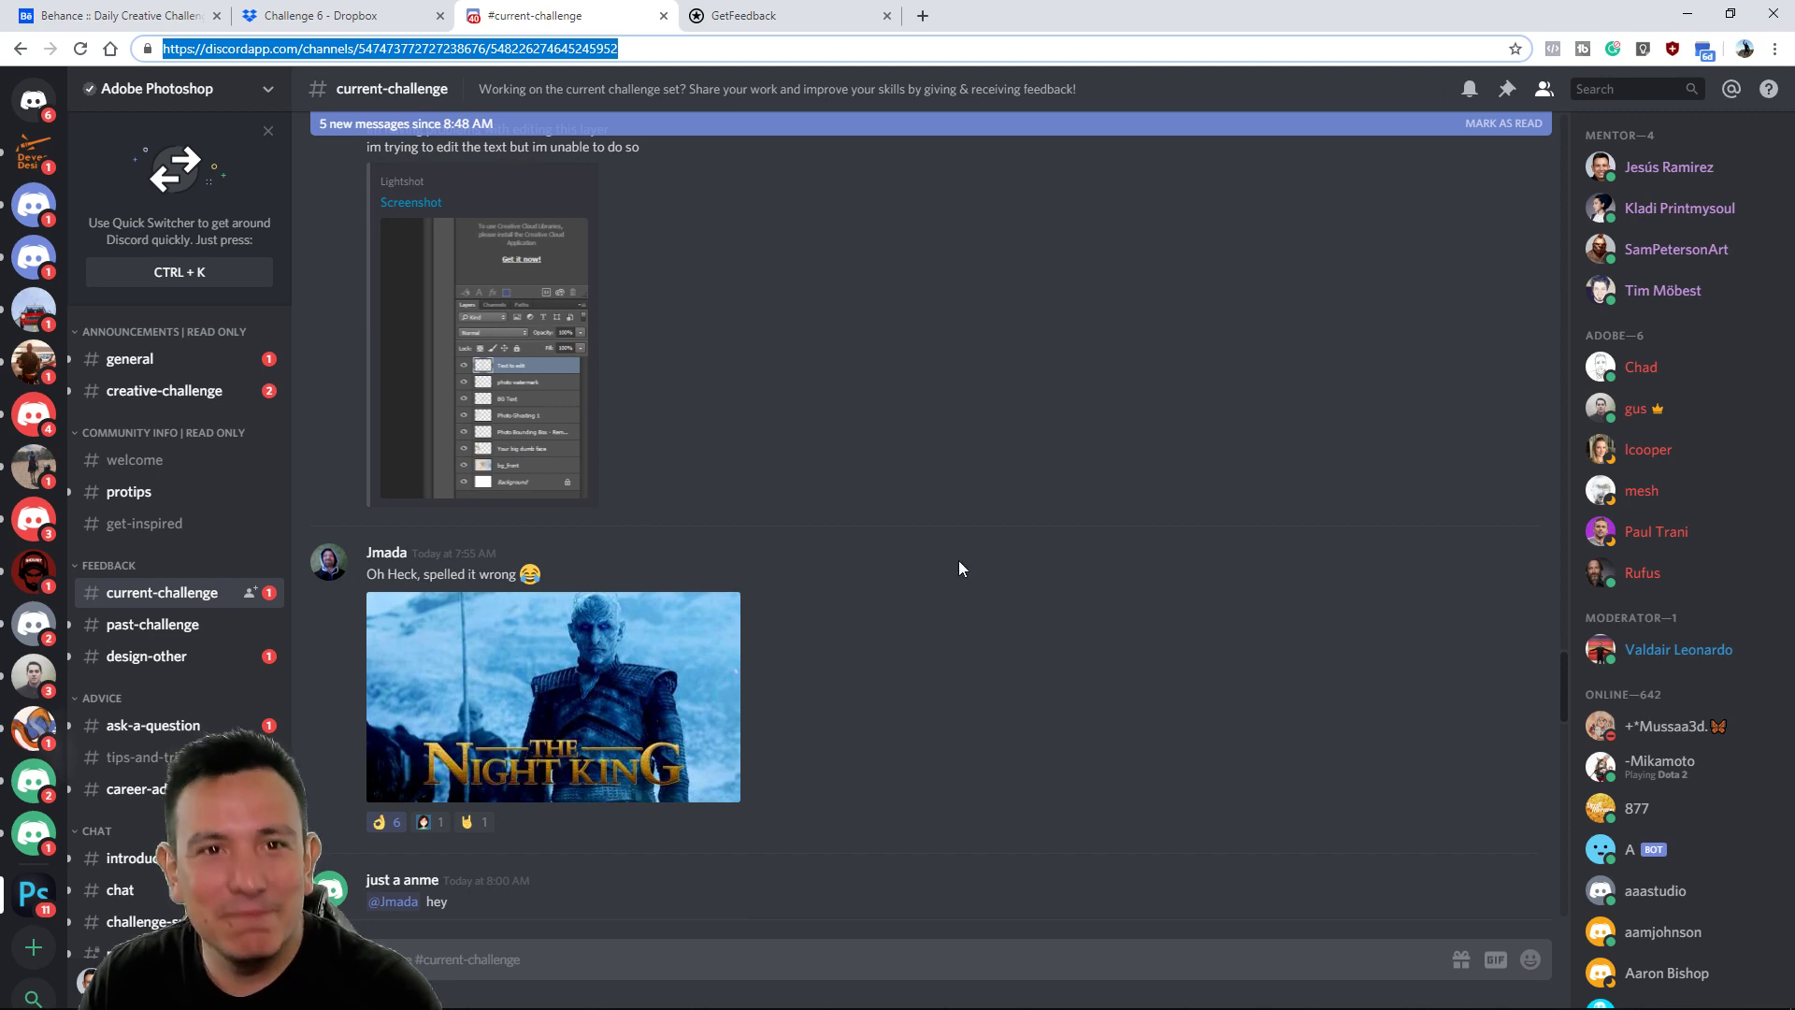
{"action": "scroll", "coordinate": [939, 566], "scroll_direction": "up", "scroll_amount": 1}
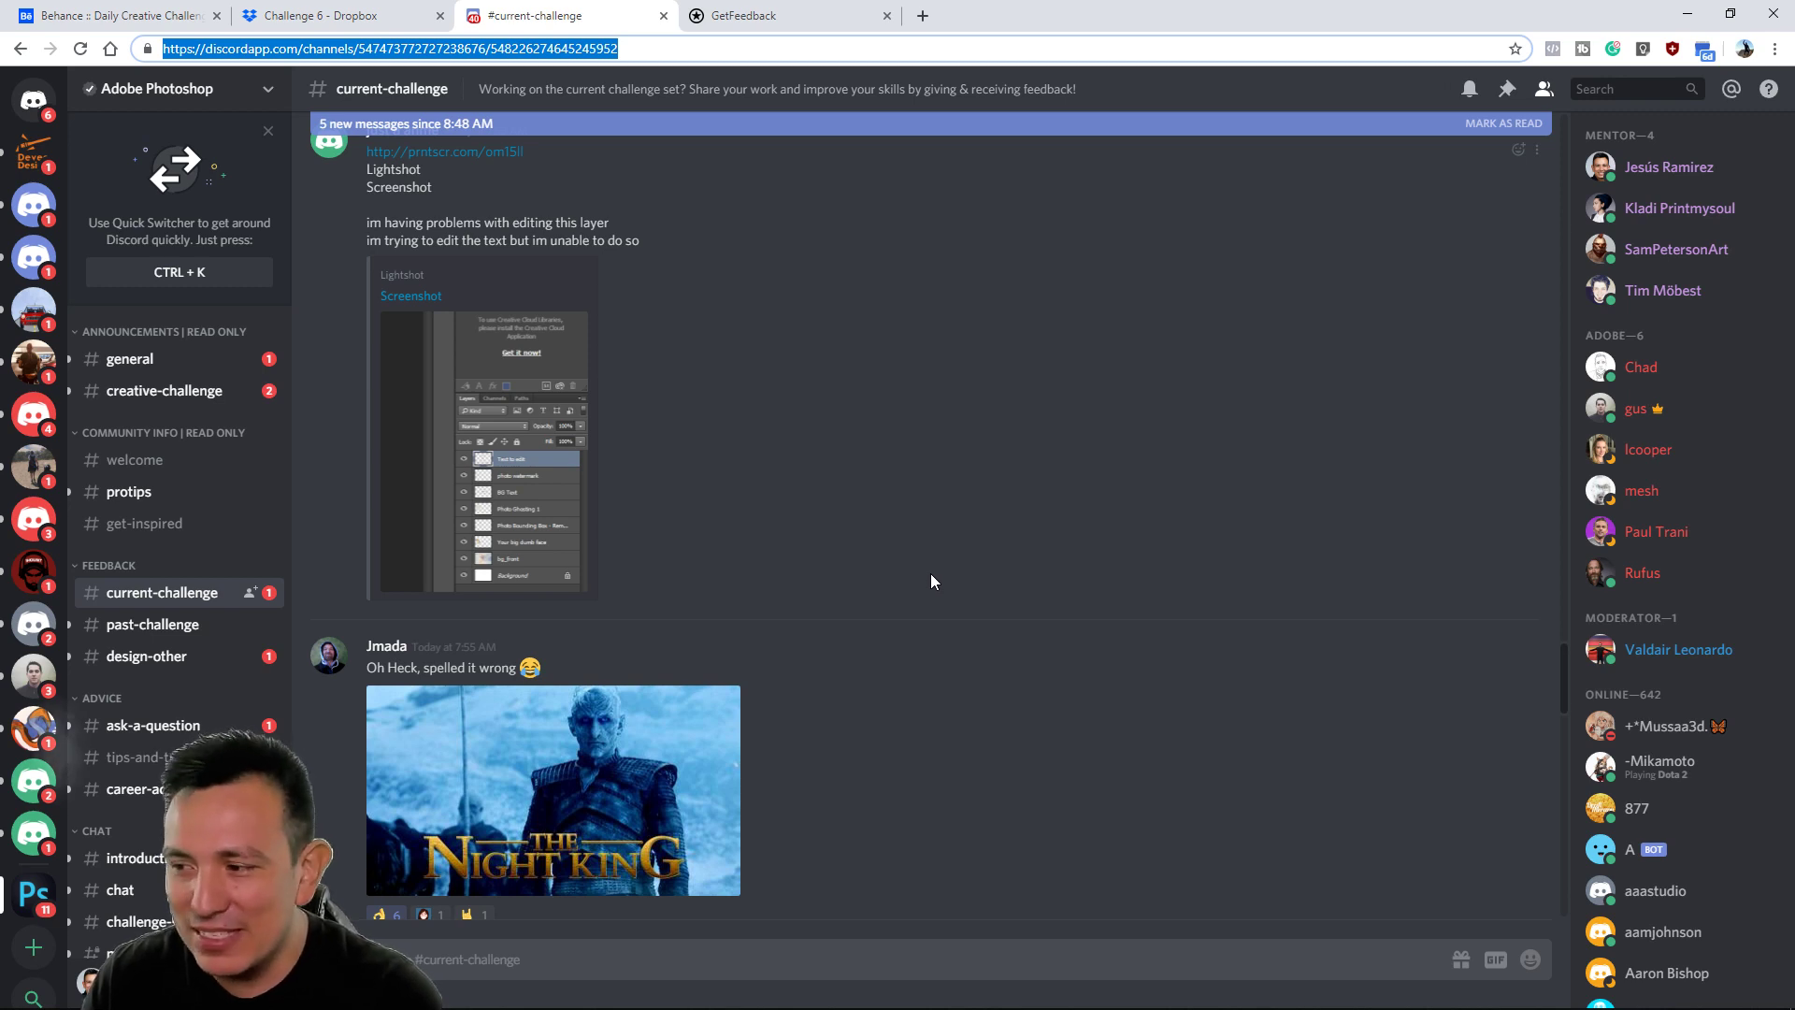
{"action": "scroll", "coordinate": [929, 576], "scroll_direction": "up", "scroll_amount": 2}
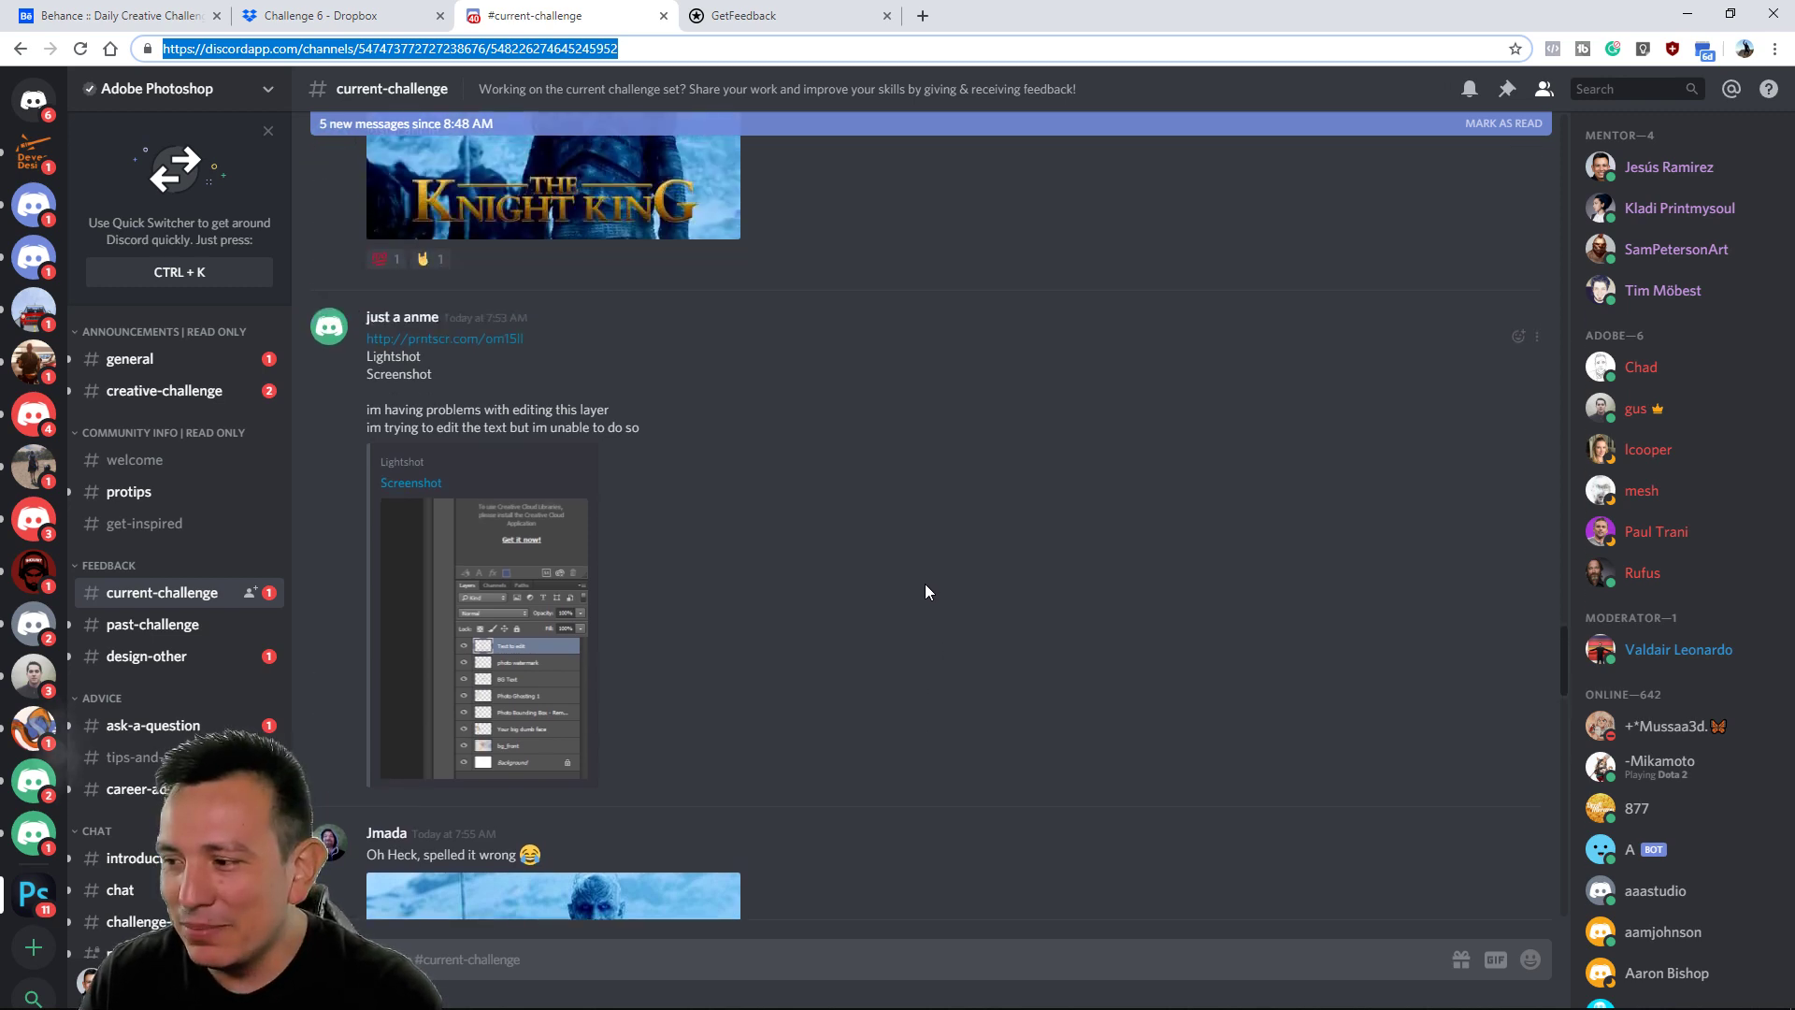
{"action": "key", "text": "alt+Tab"}
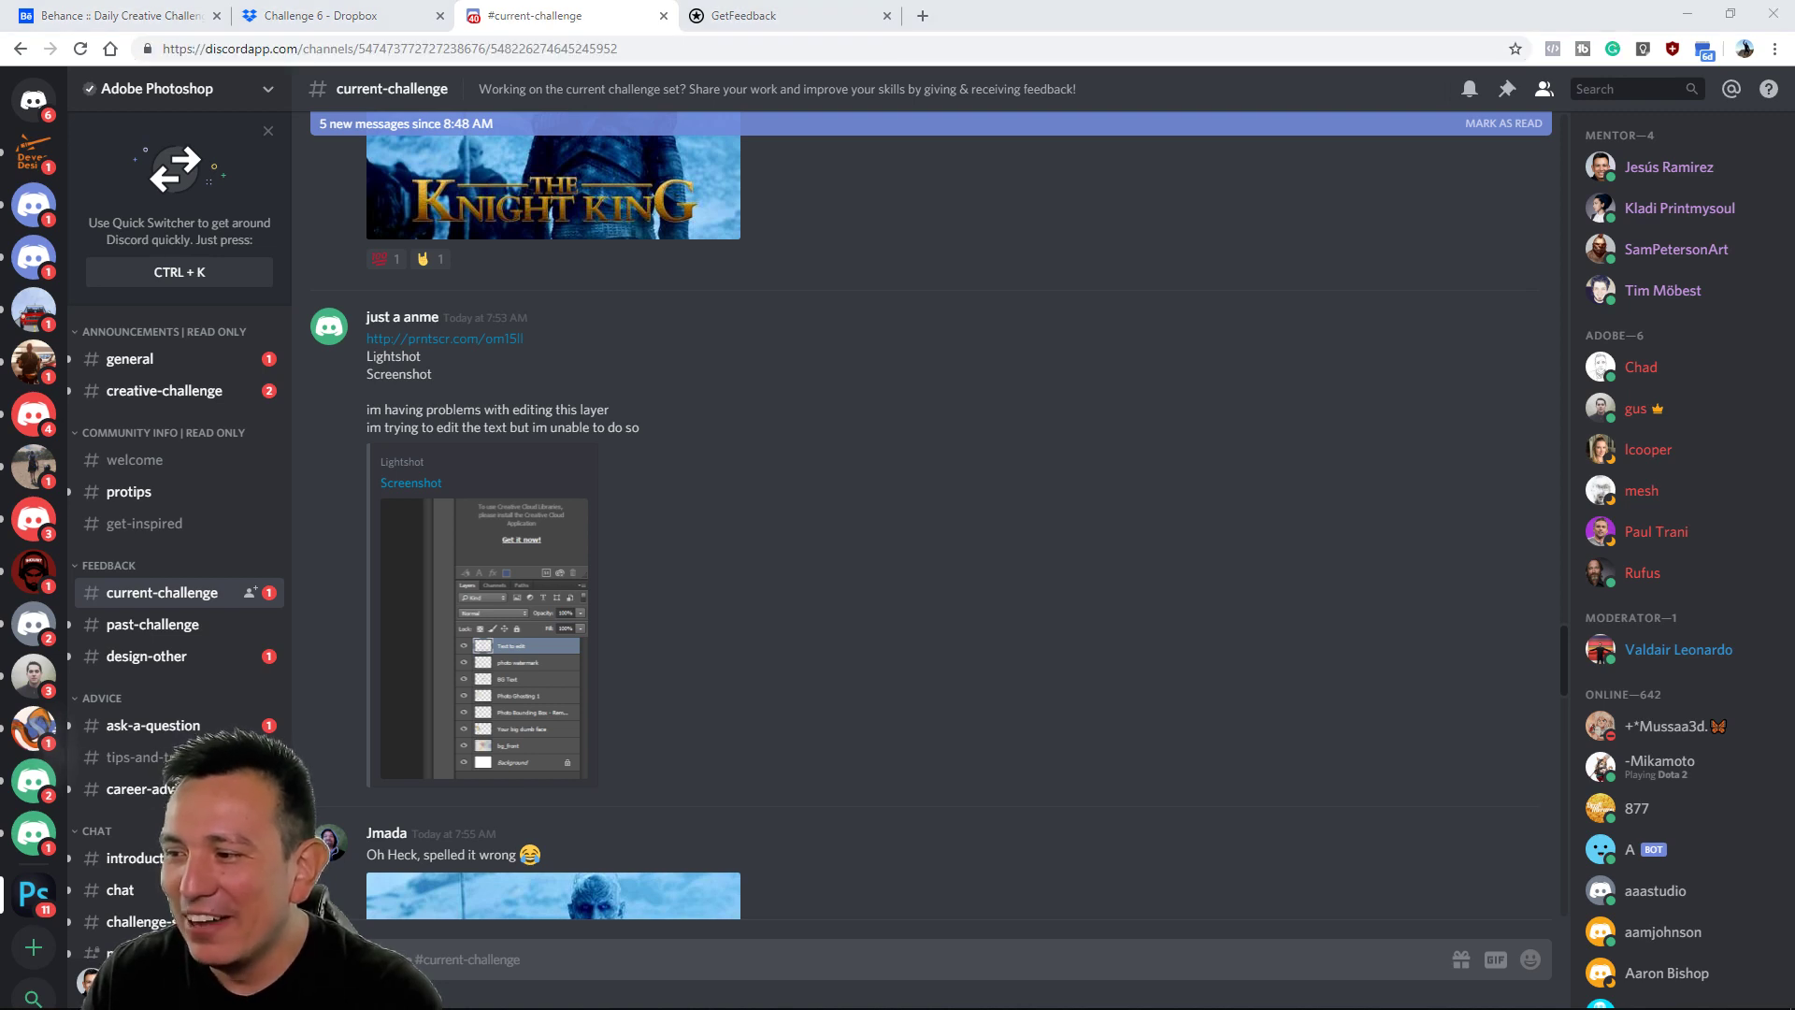
{"action": "scroll", "coordinate": [922, 623], "scroll_direction": "up", "scroll_amount": 3}
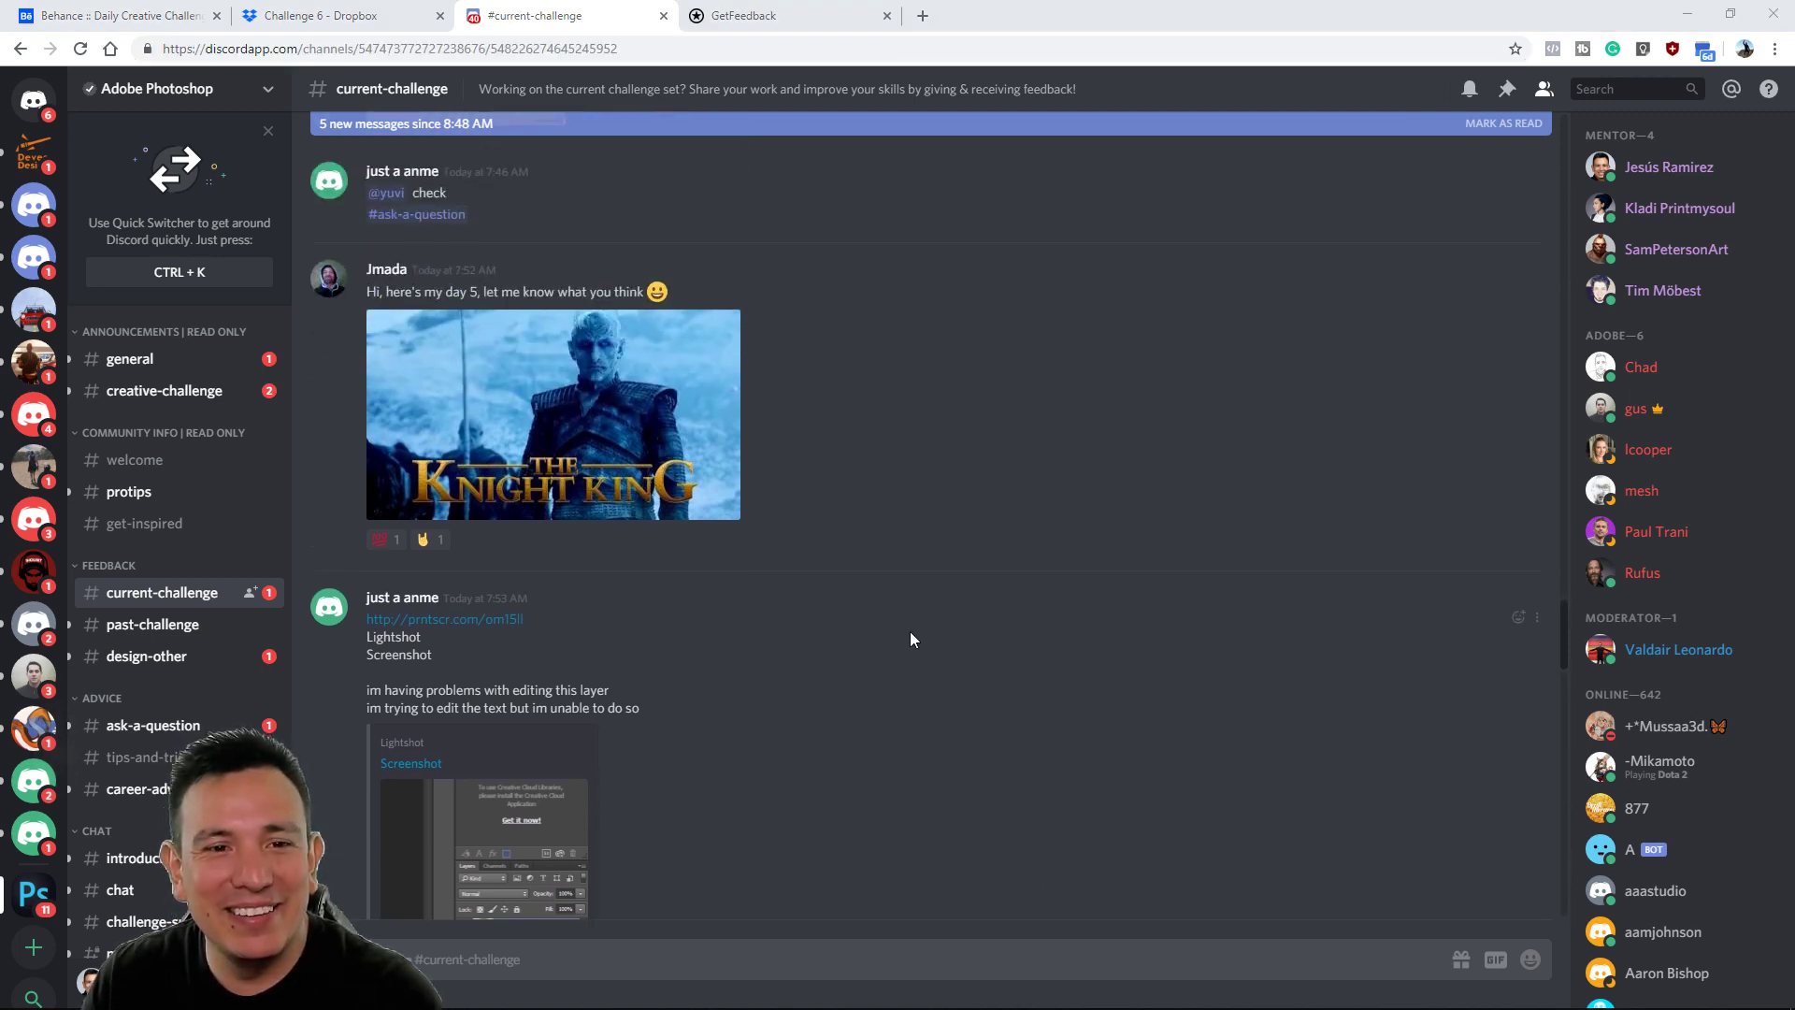
{"action": "scroll", "coordinate": [907, 640], "scroll_direction": "up", "scroll_amount": 8}
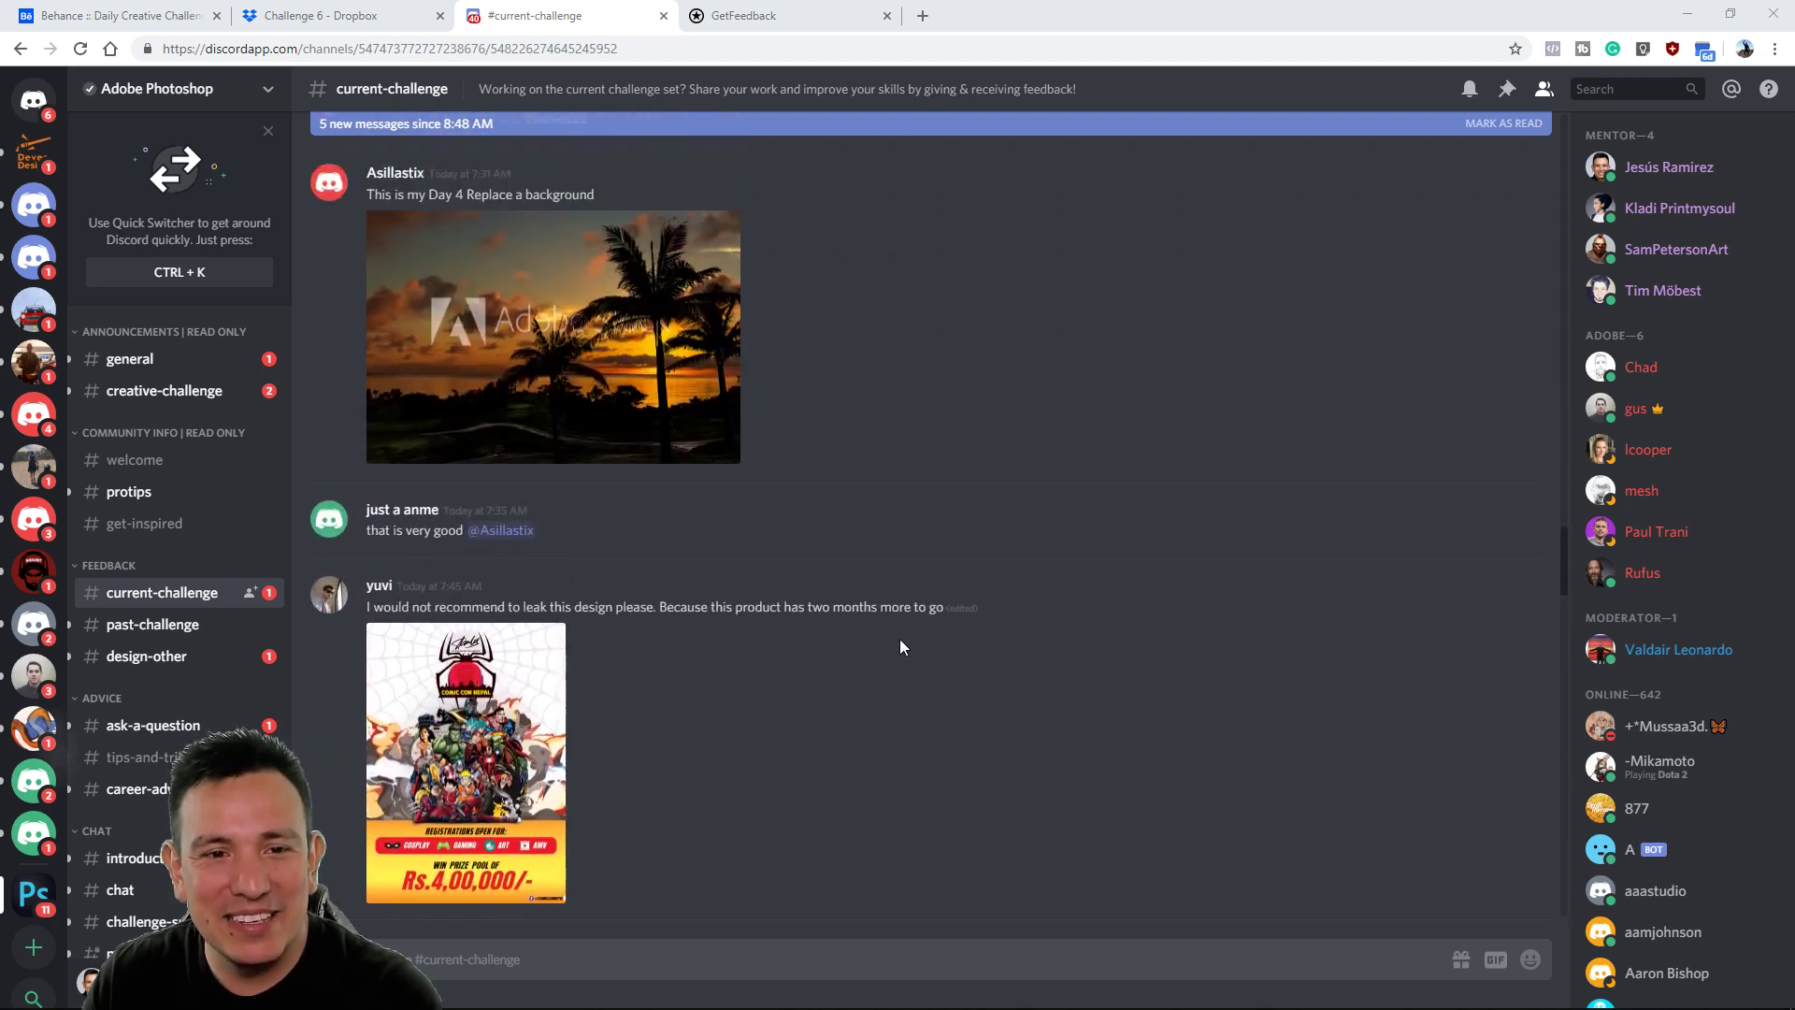
{"action": "scroll", "coordinate": [900, 640], "scroll_direction": "up", "scroll_amount": 4}
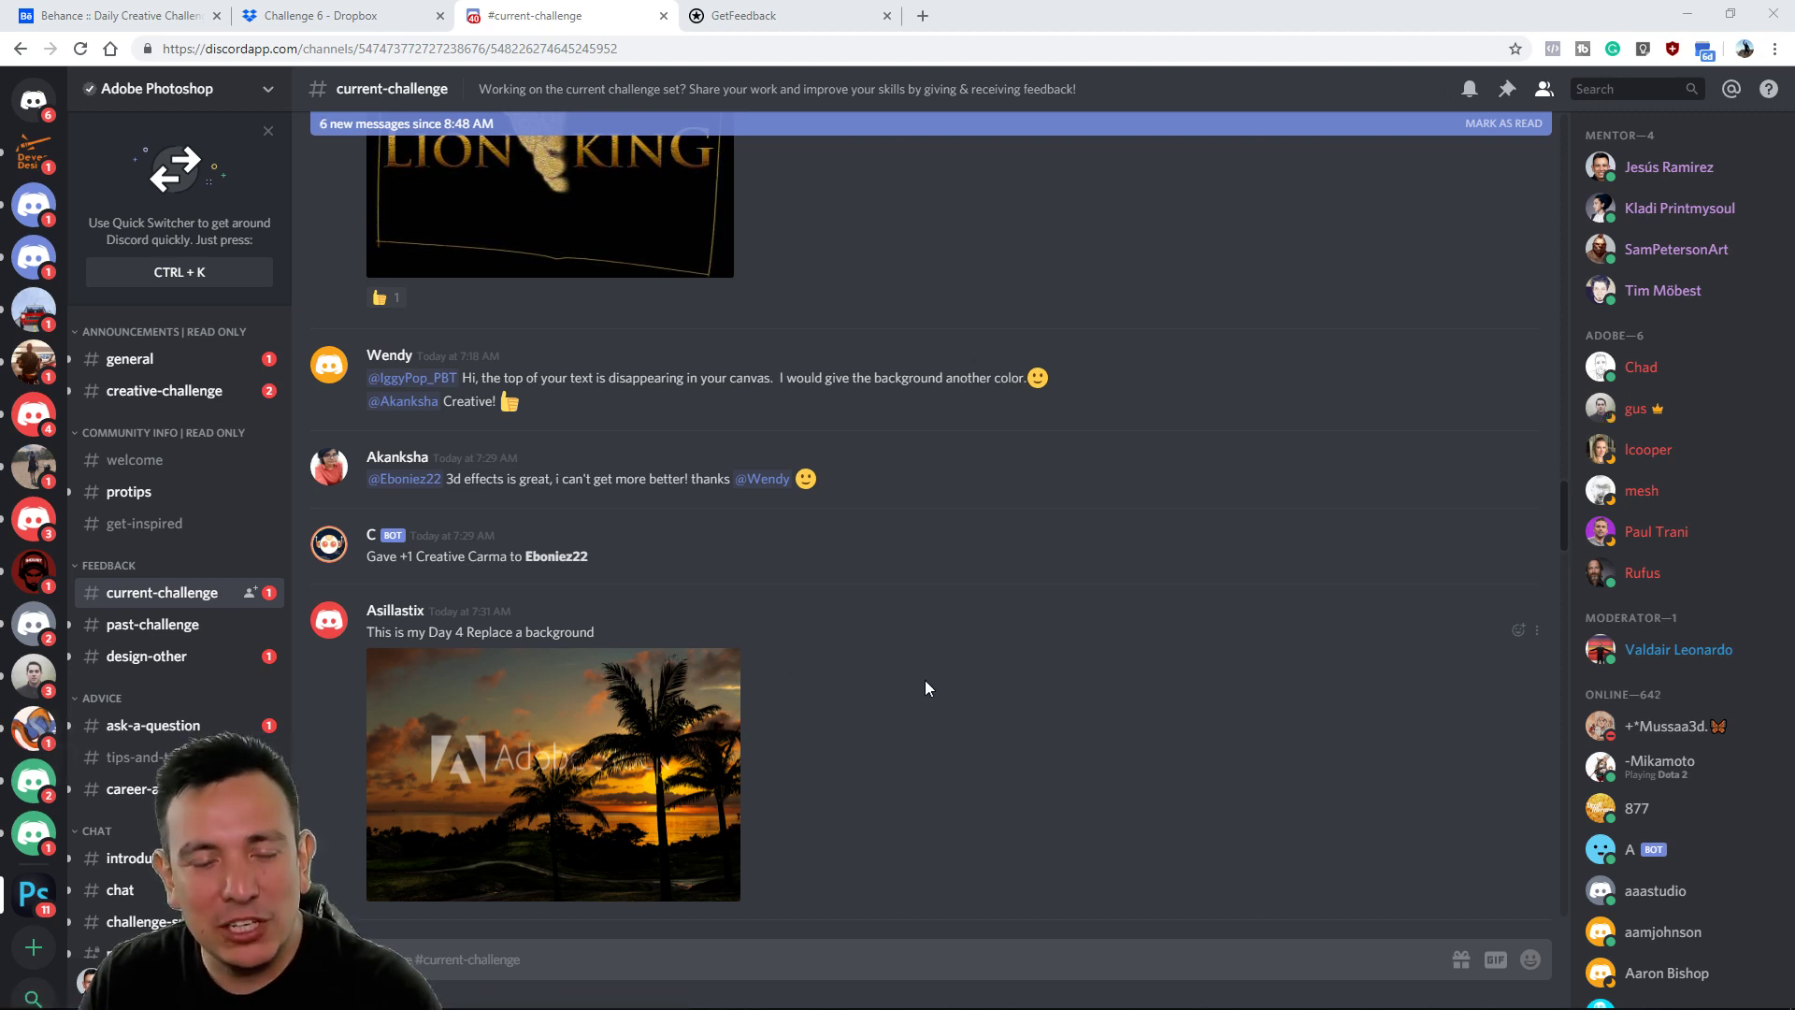
{"action": "scroll", "coordinate": [924, 680], "scroll_direction": "up", "scroll_amount": 2}
{"action": "scroll", "coordinate": [924, 681], "scroll_direction": "down", "scroll_amount": 6}
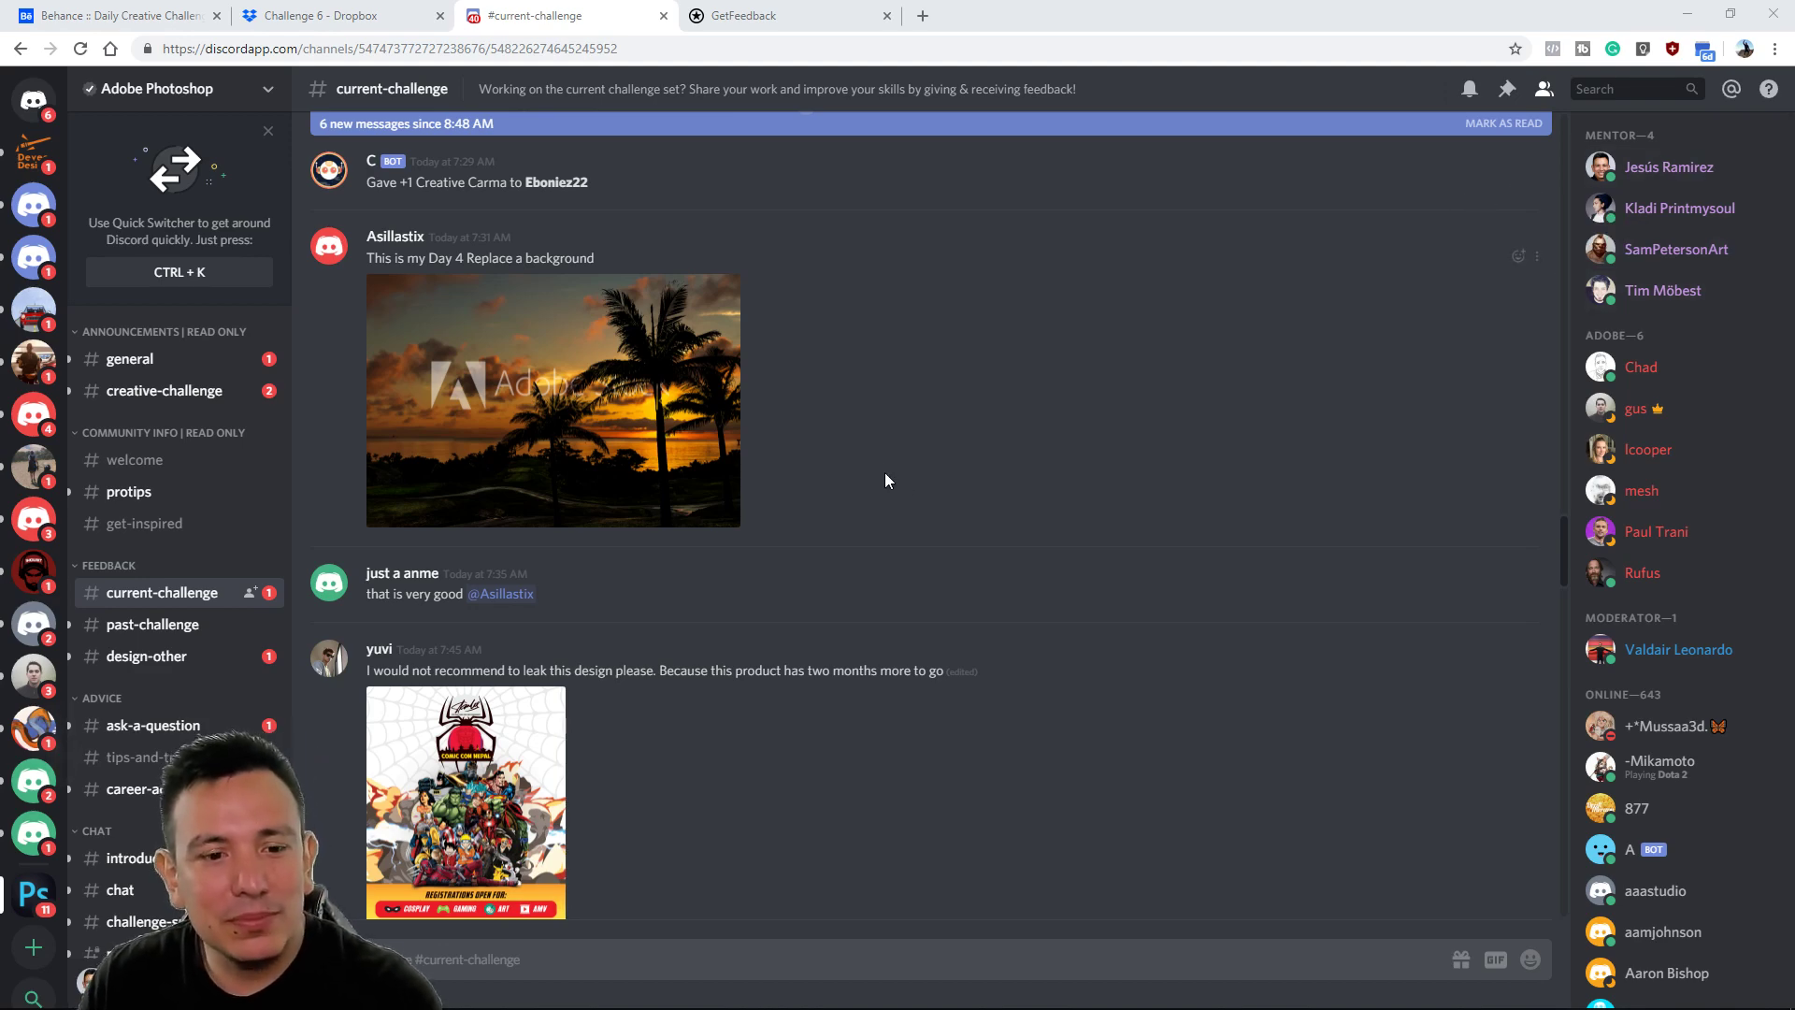
{"action": "scroll", "coordinate": [878, 481], "scroll_direction": "down", "scroll_amount": 5}
{"action": "scroll", "coordinate": [865, 510], "scroll_direction": "down", "scroll_amount": 1}
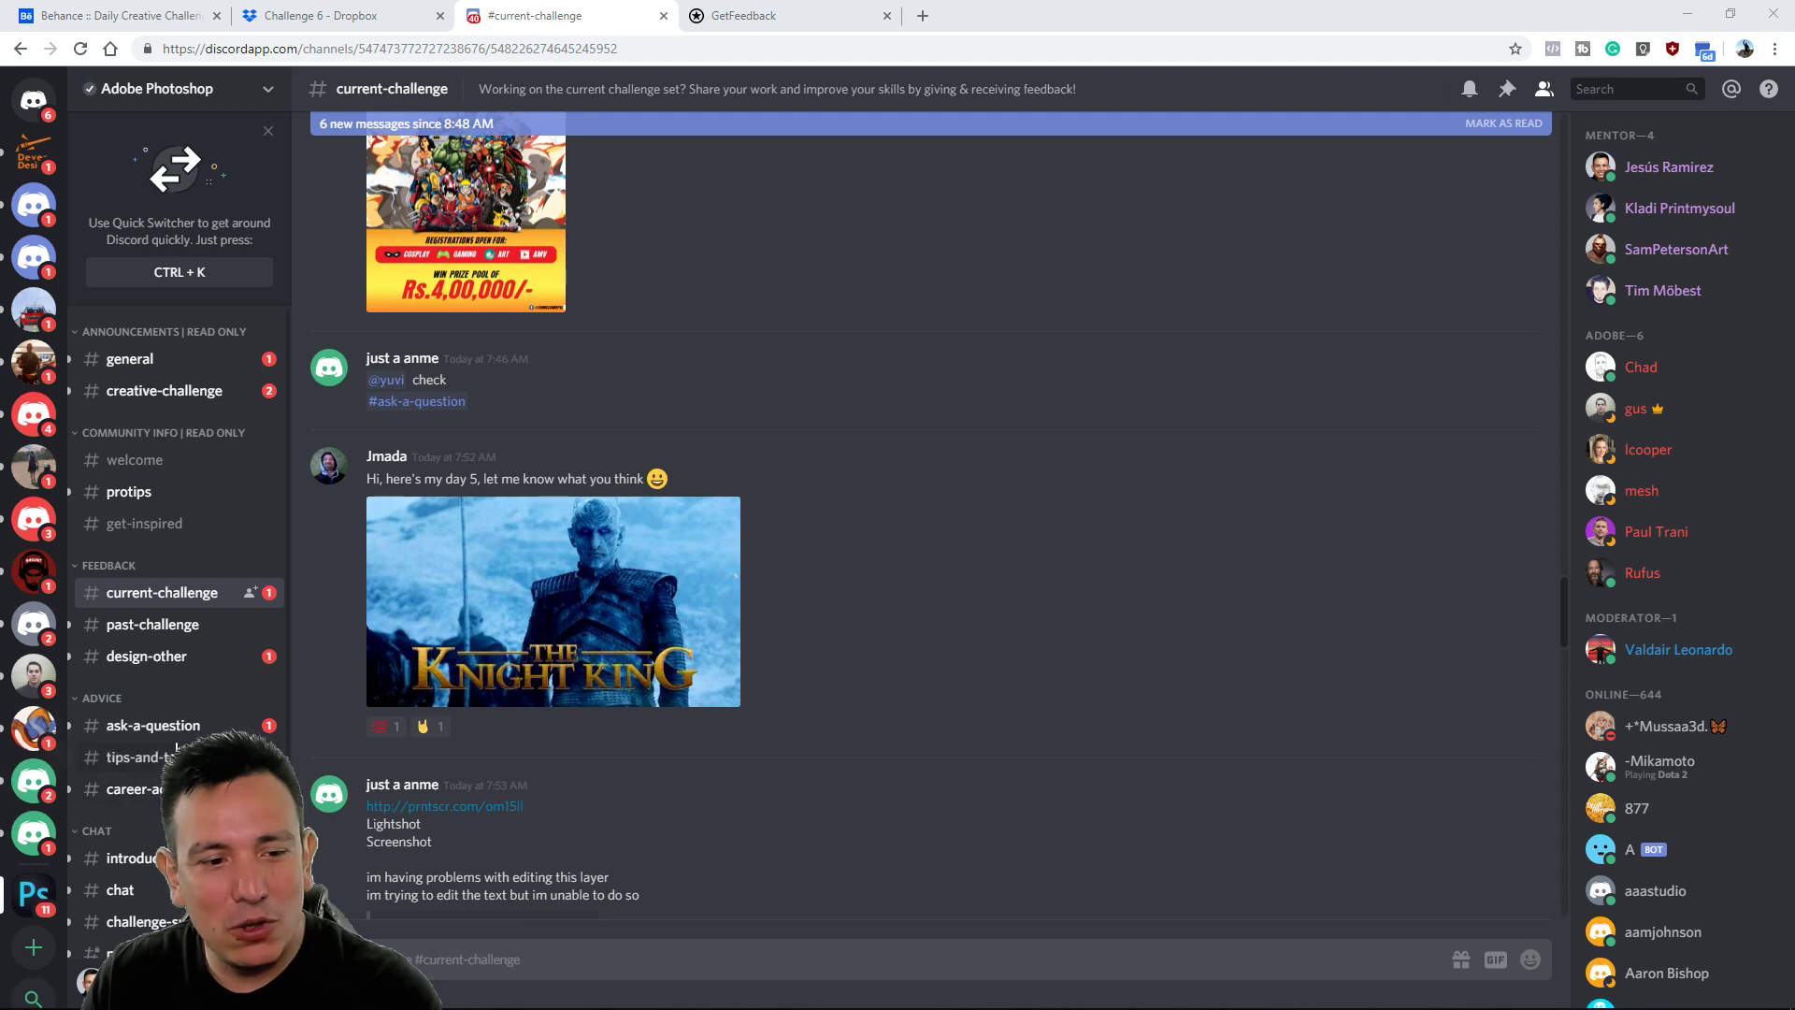
{"action": "scroll", "coordinate": [172, 739], "scroll_direction": "down", "scroll_amount": 1}
{"action": "scroll", "coordinate": [171, 739], "scroll_direction": "up", "scroll_amount": 1}
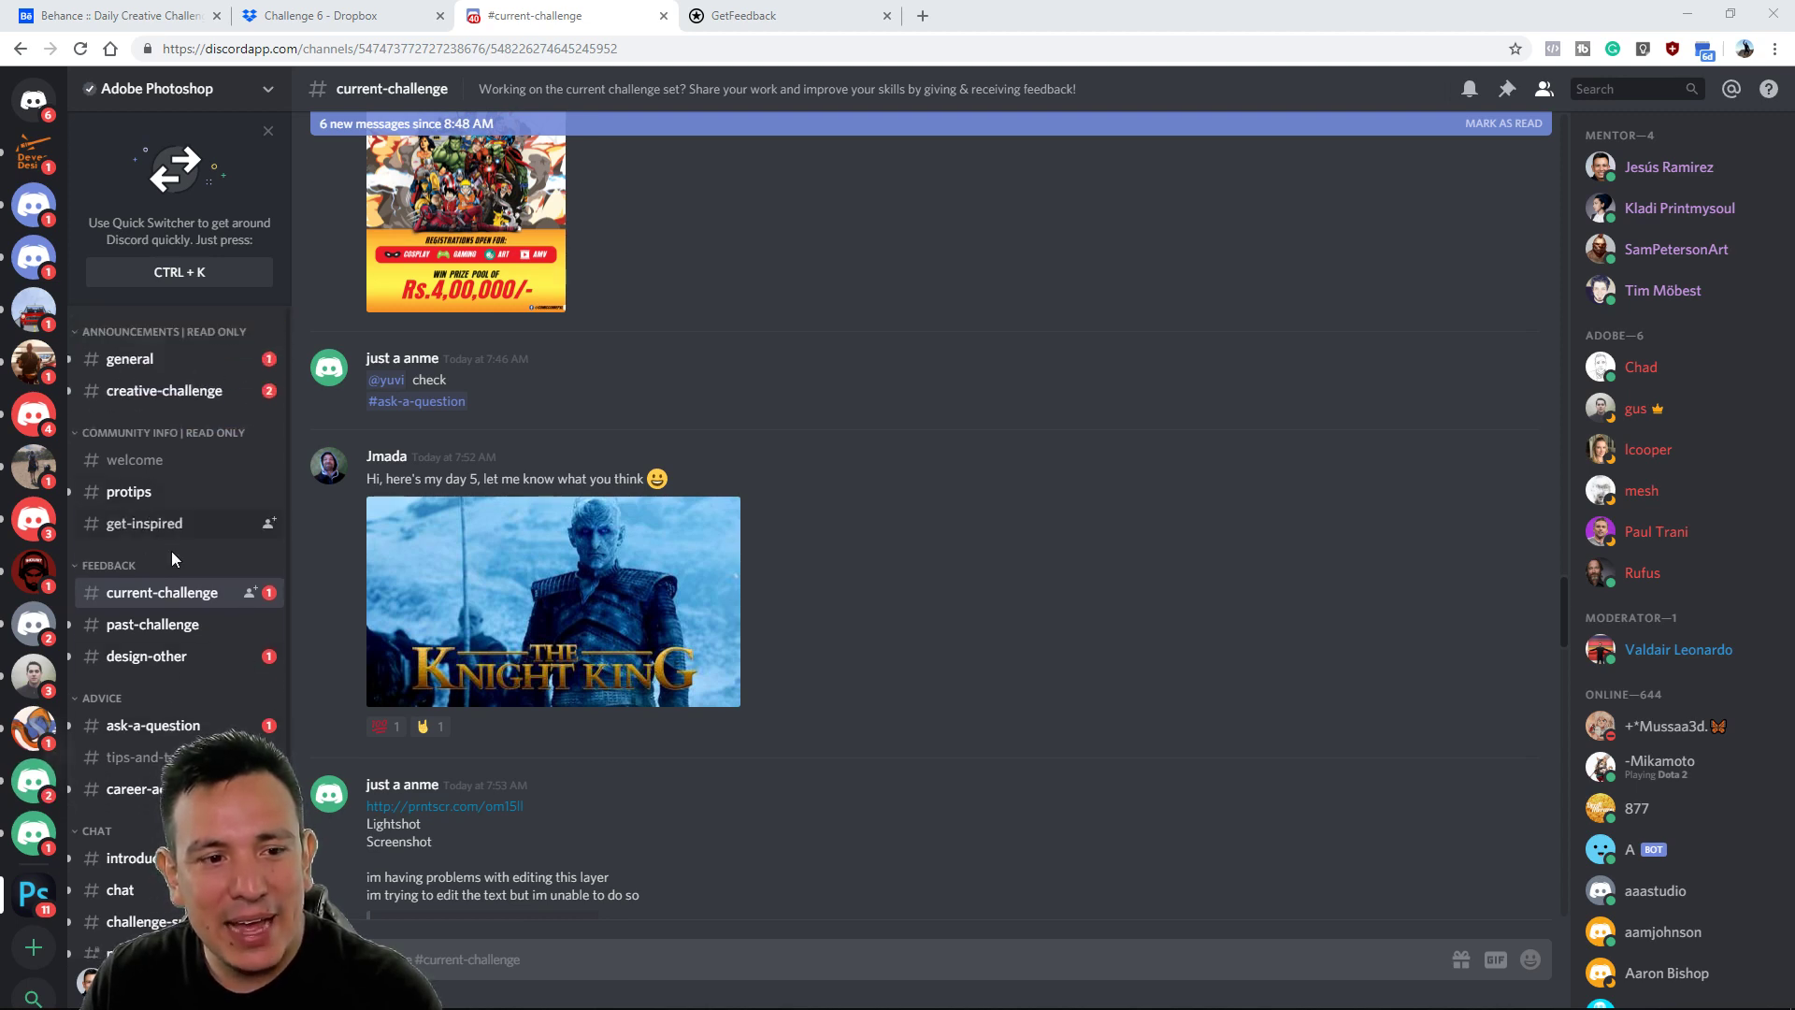
Visit the past-challenge, ask-a-question and tips-and-tricks channels
{"action": "left_click", "coordinate": [196, 626]}
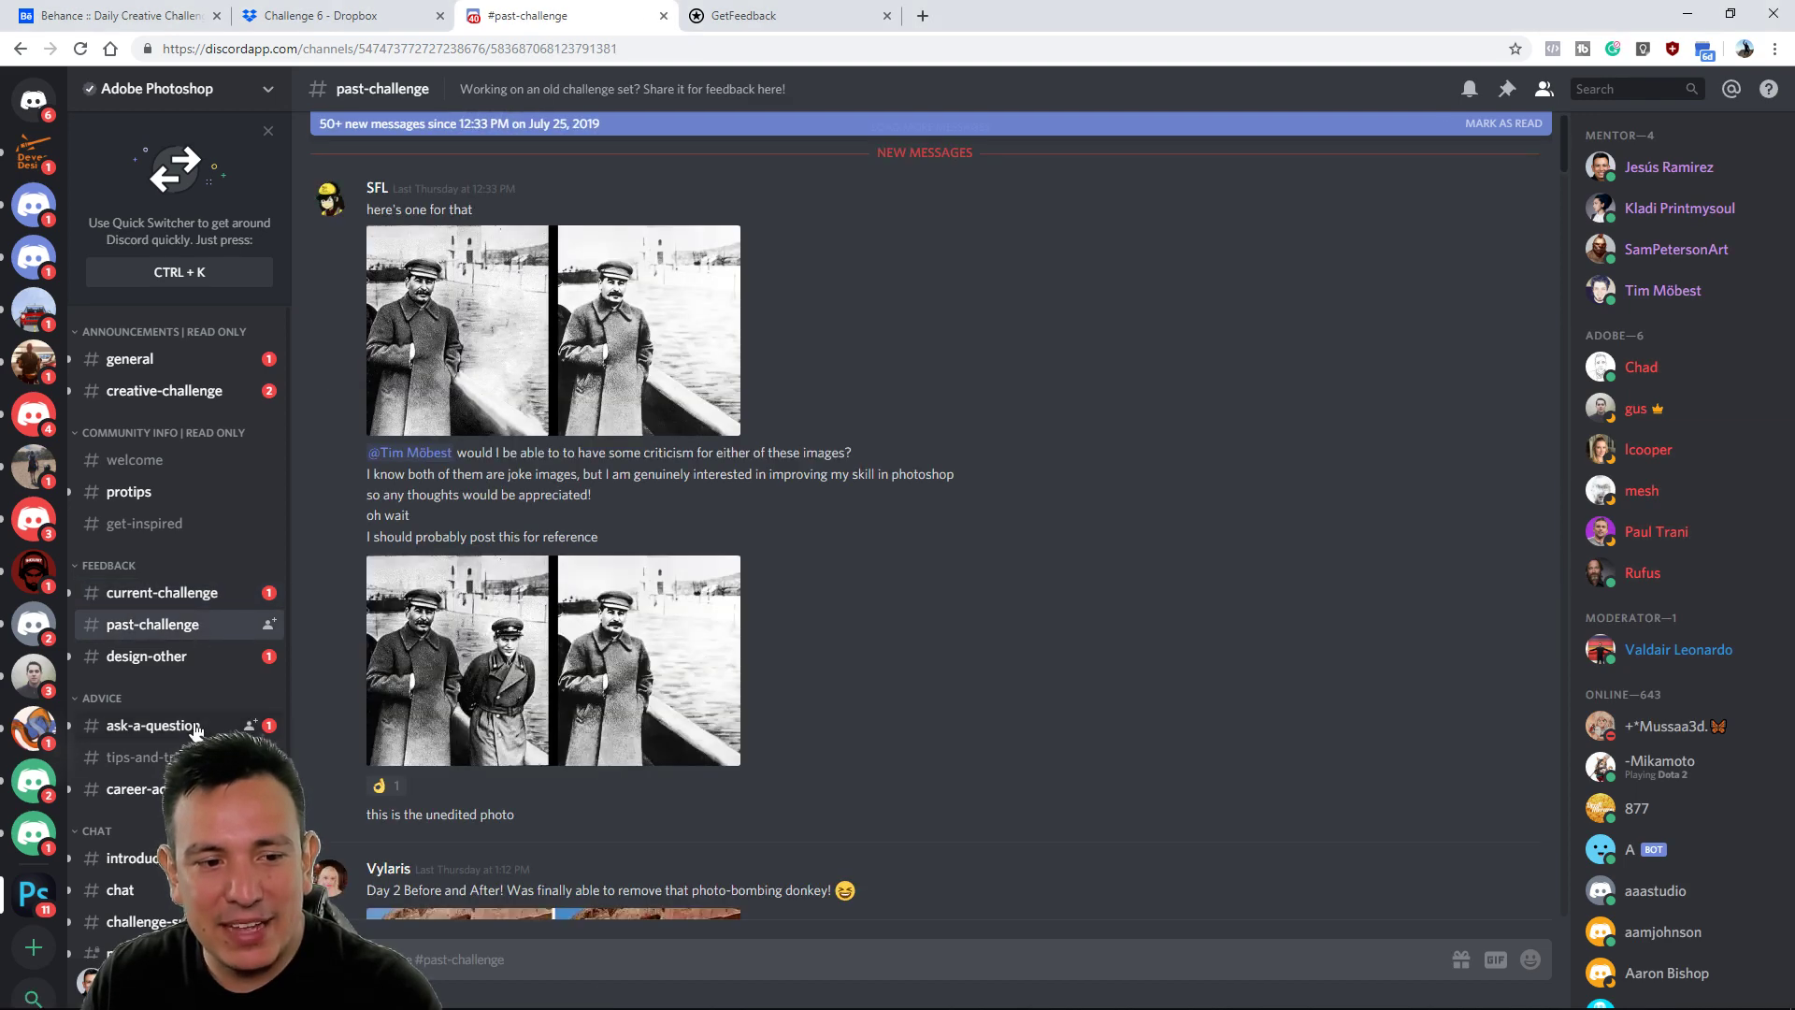
{"action": "left_click", "coordinate": [154, 726]}
{"action": "left_click", "coordinate": [140, 757]}
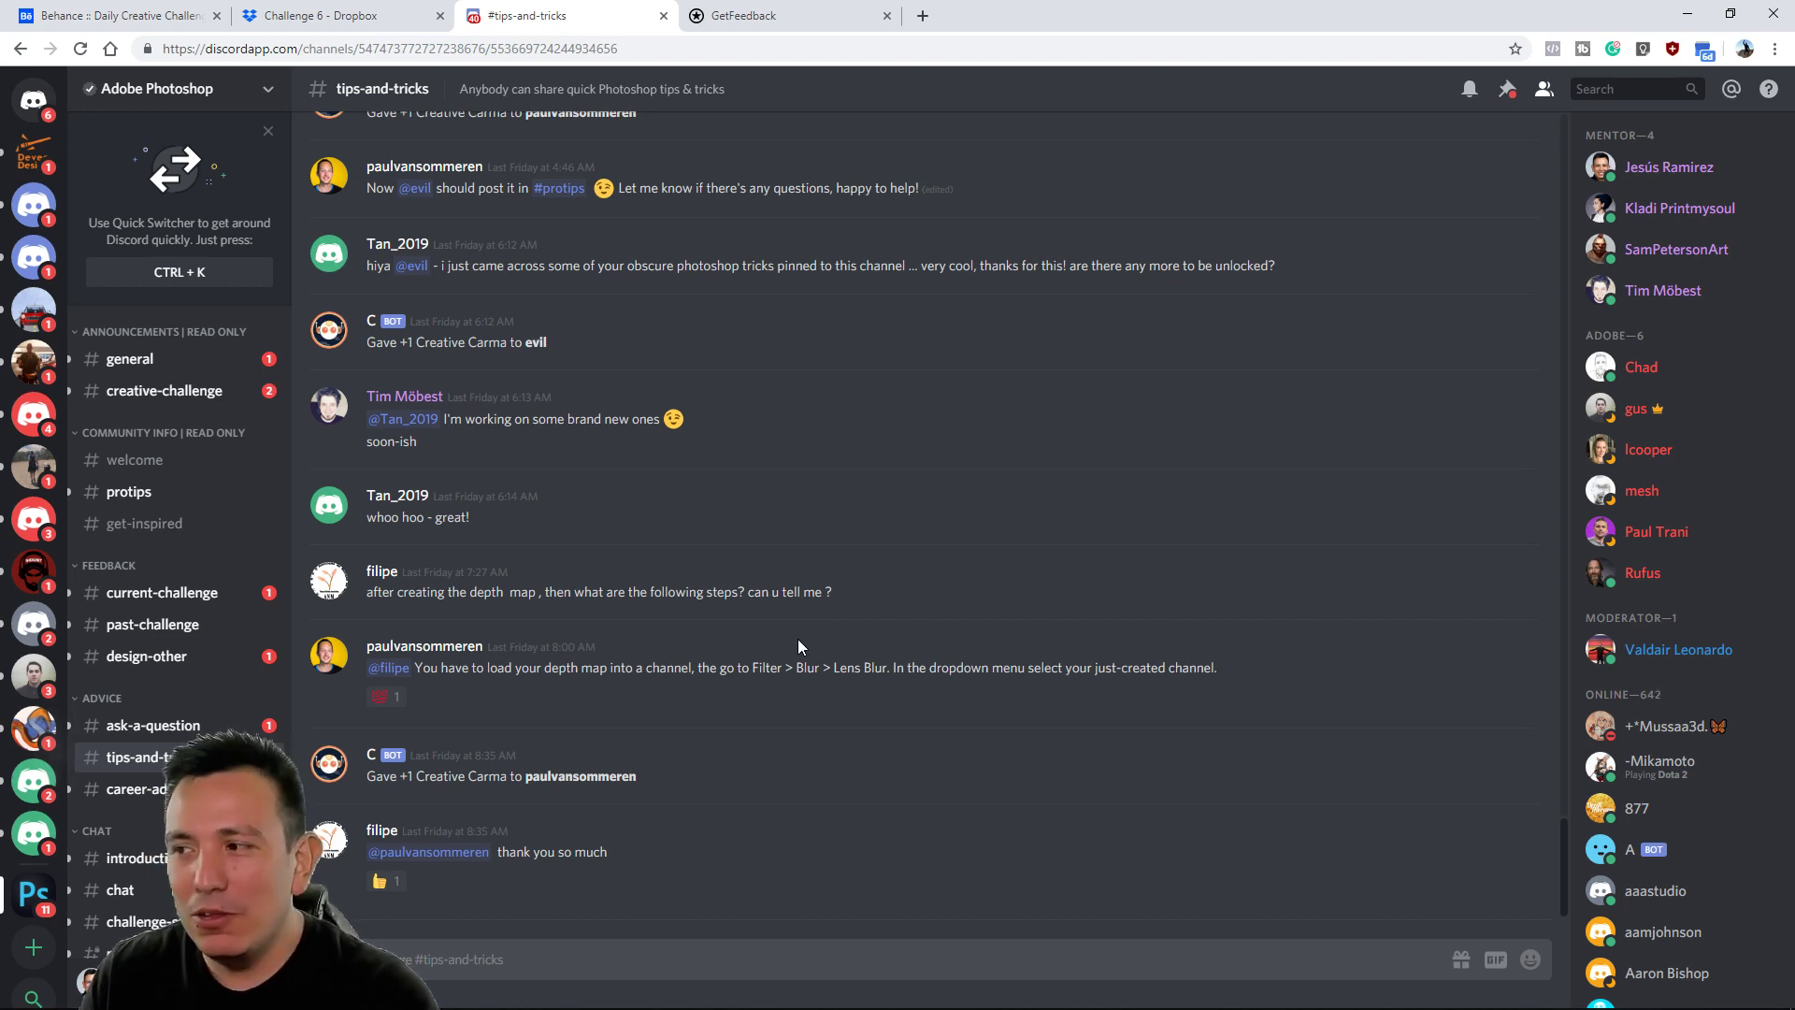
Switch to the GetFeedback survey, cut its web address to the clipboard and open the survey's first question
{"action": "left_click", "coordinate": [774, 17]}
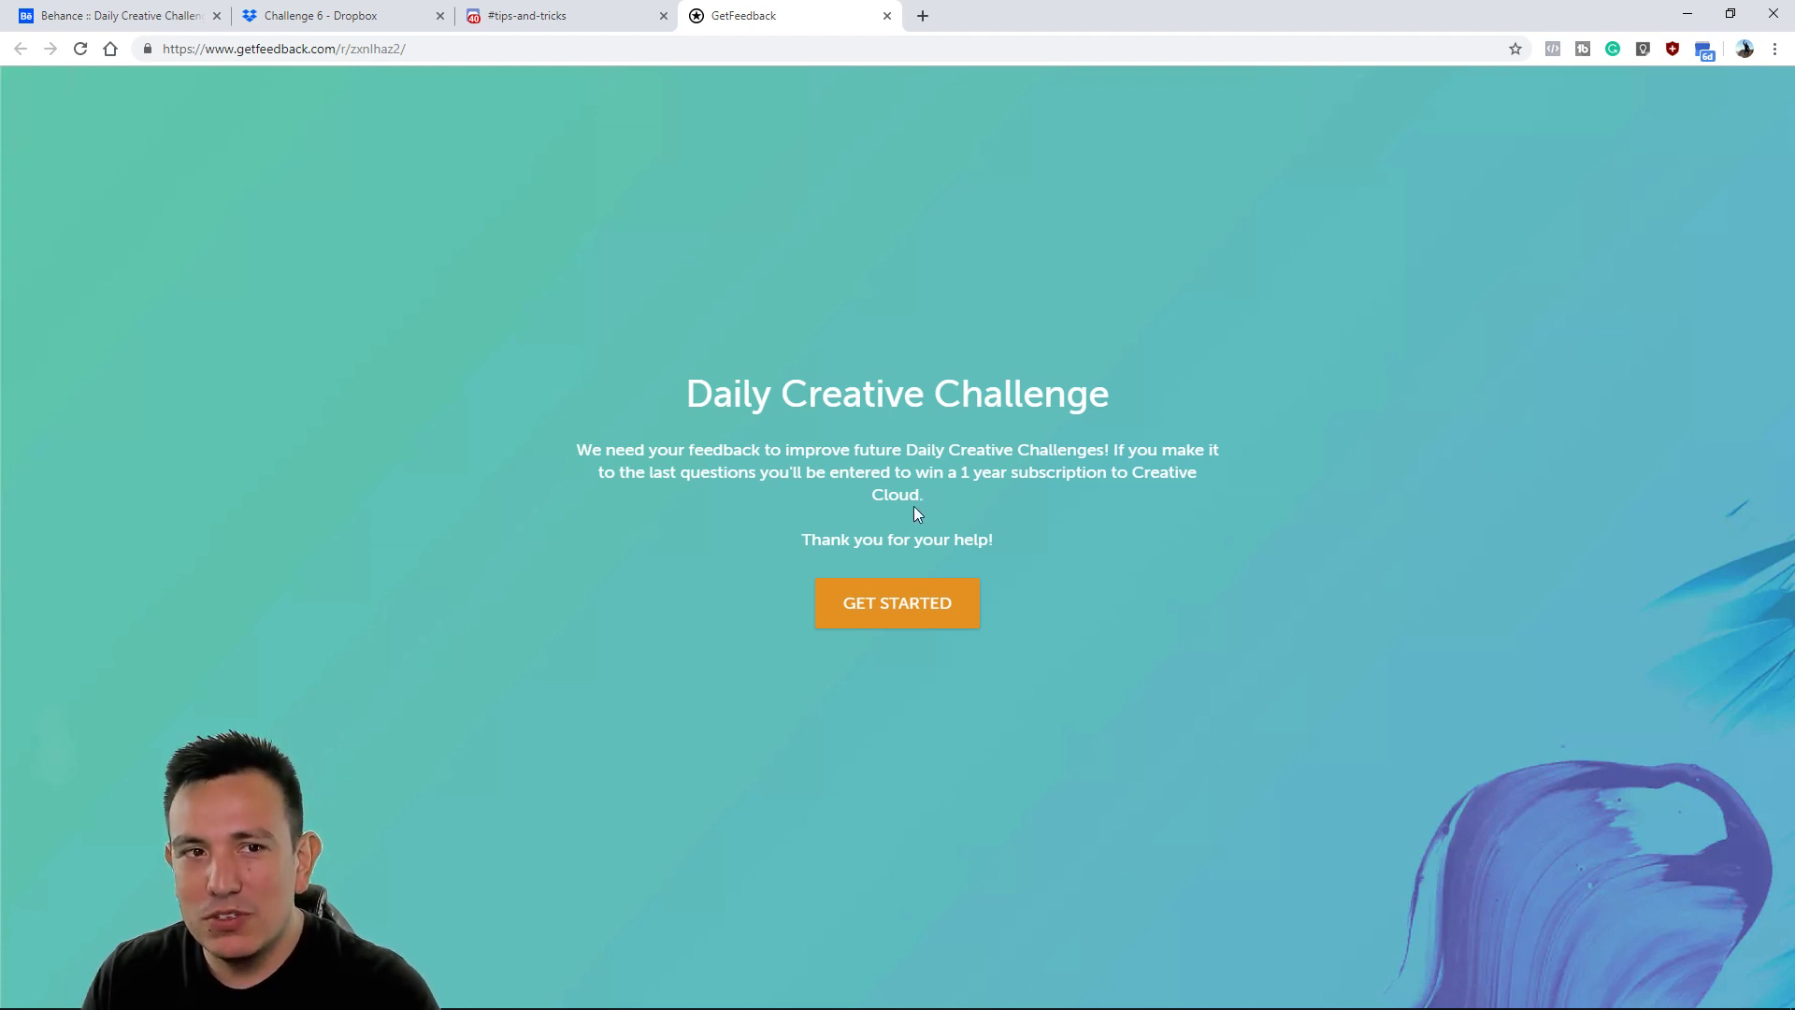
{"action": "left_click", "coordinate": [397, 52]}
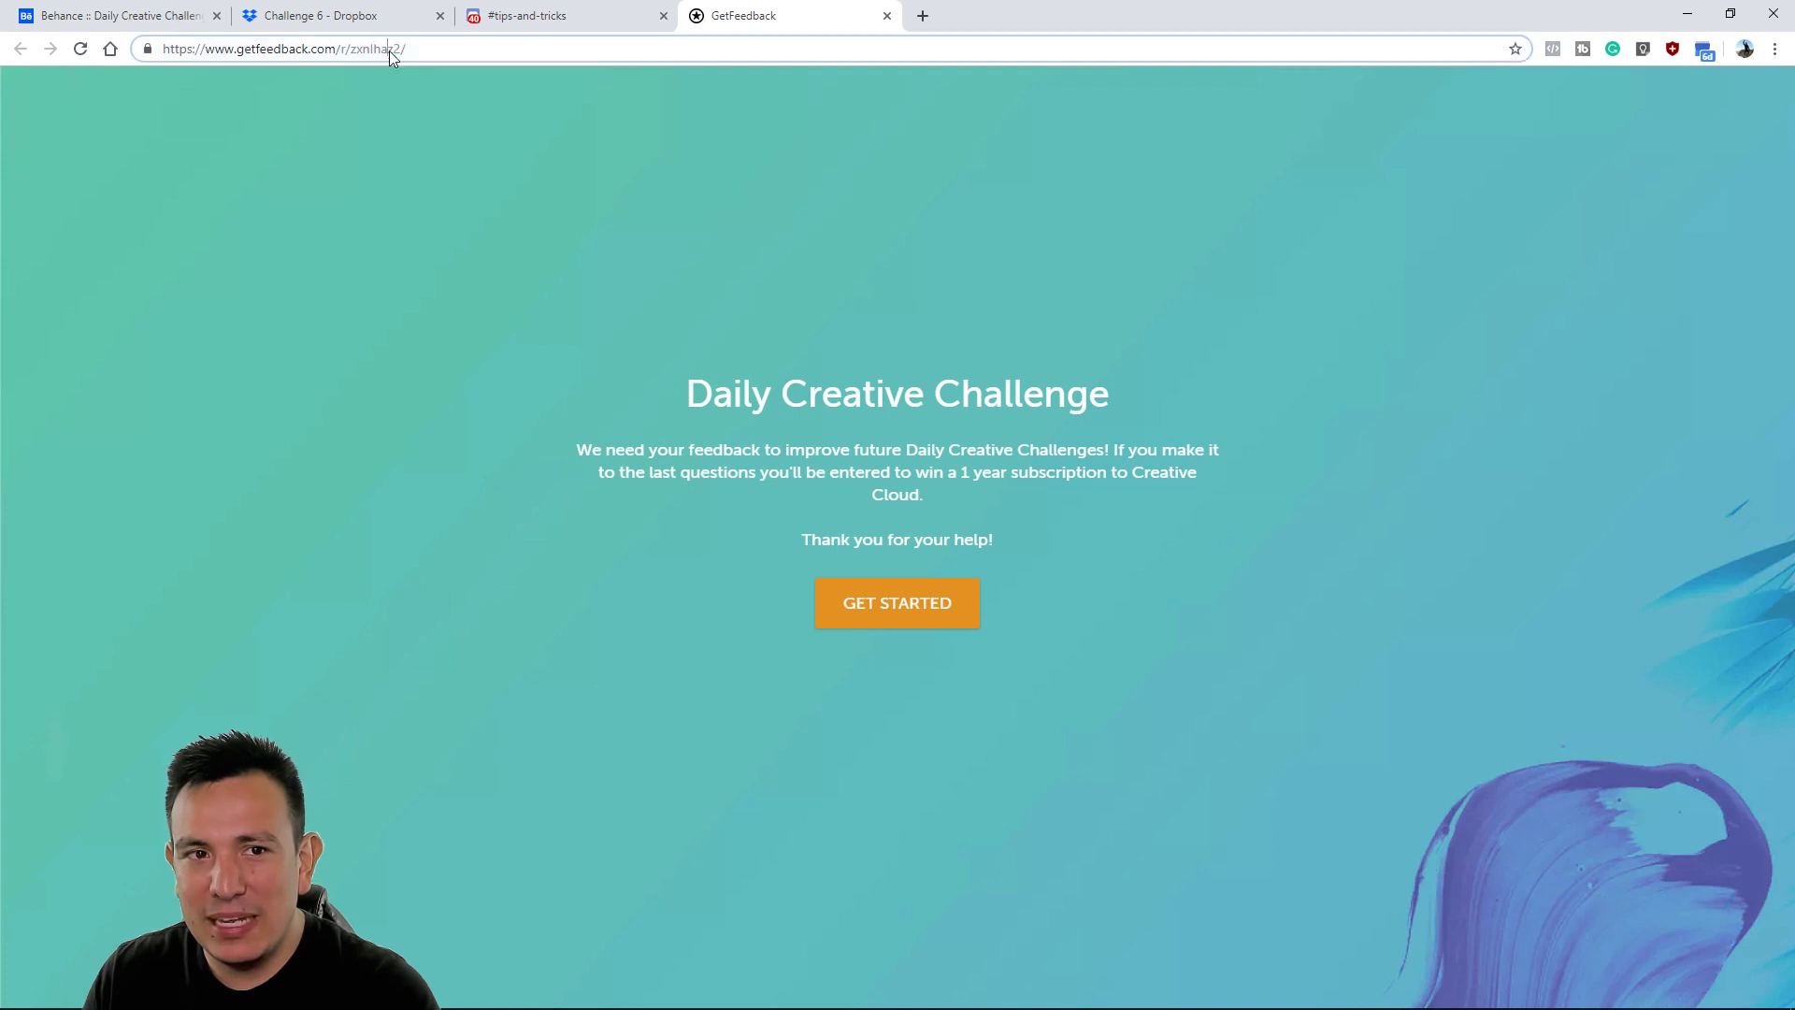
{"action": "right_click", "coordinate": [387, 52]}
{"action": "left_click", "coordinate": [434, 137]}
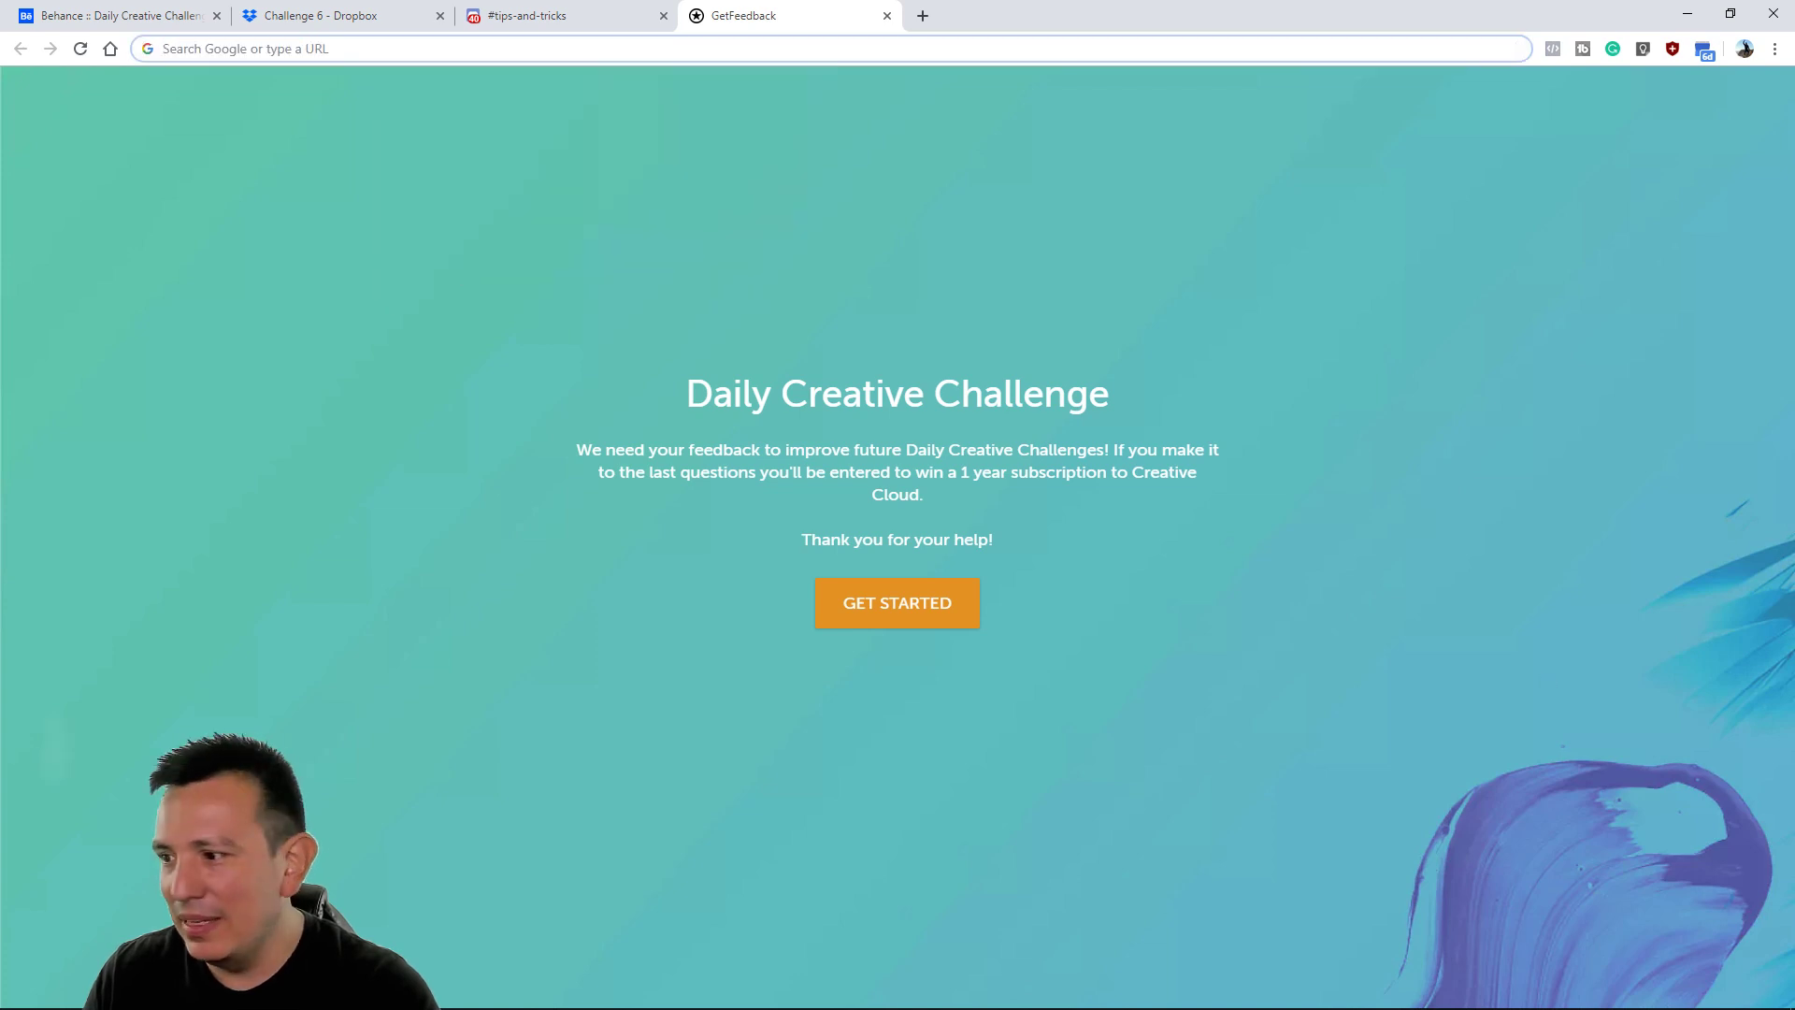
{"action": "key", "text": "alt+Tab"}
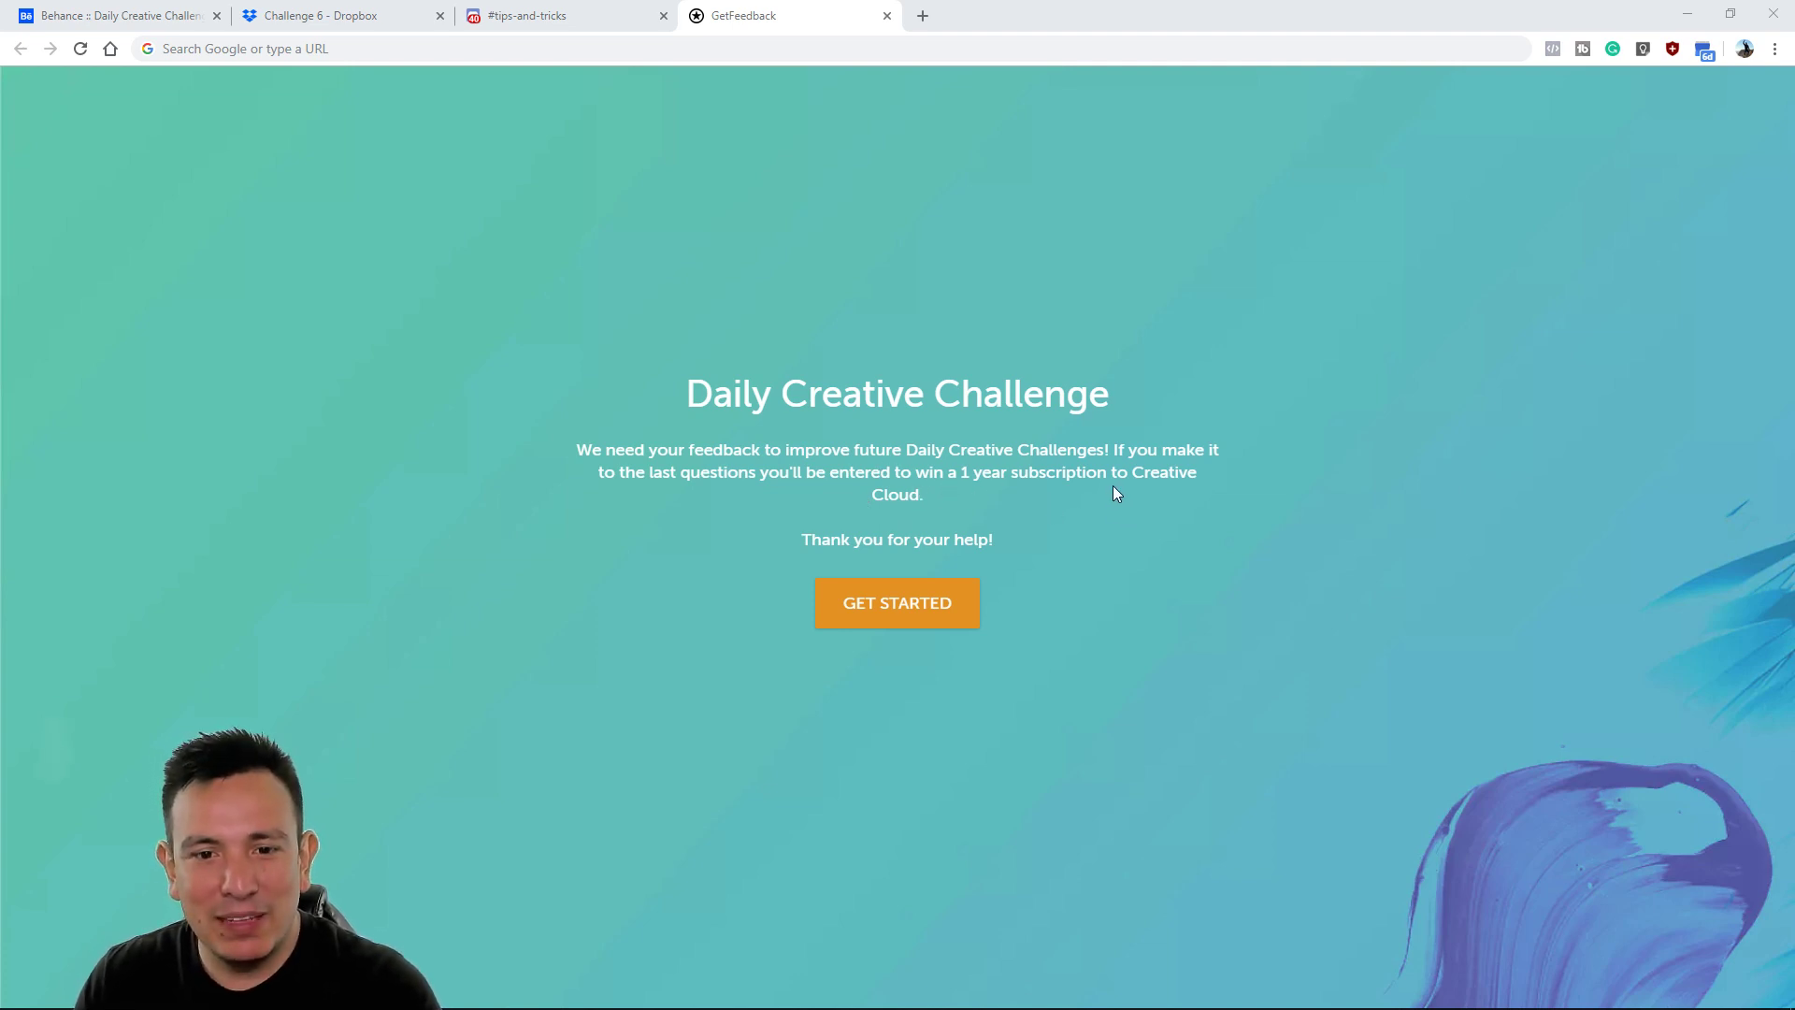
{"action": "left_click", "coordinate": [944, 606]}
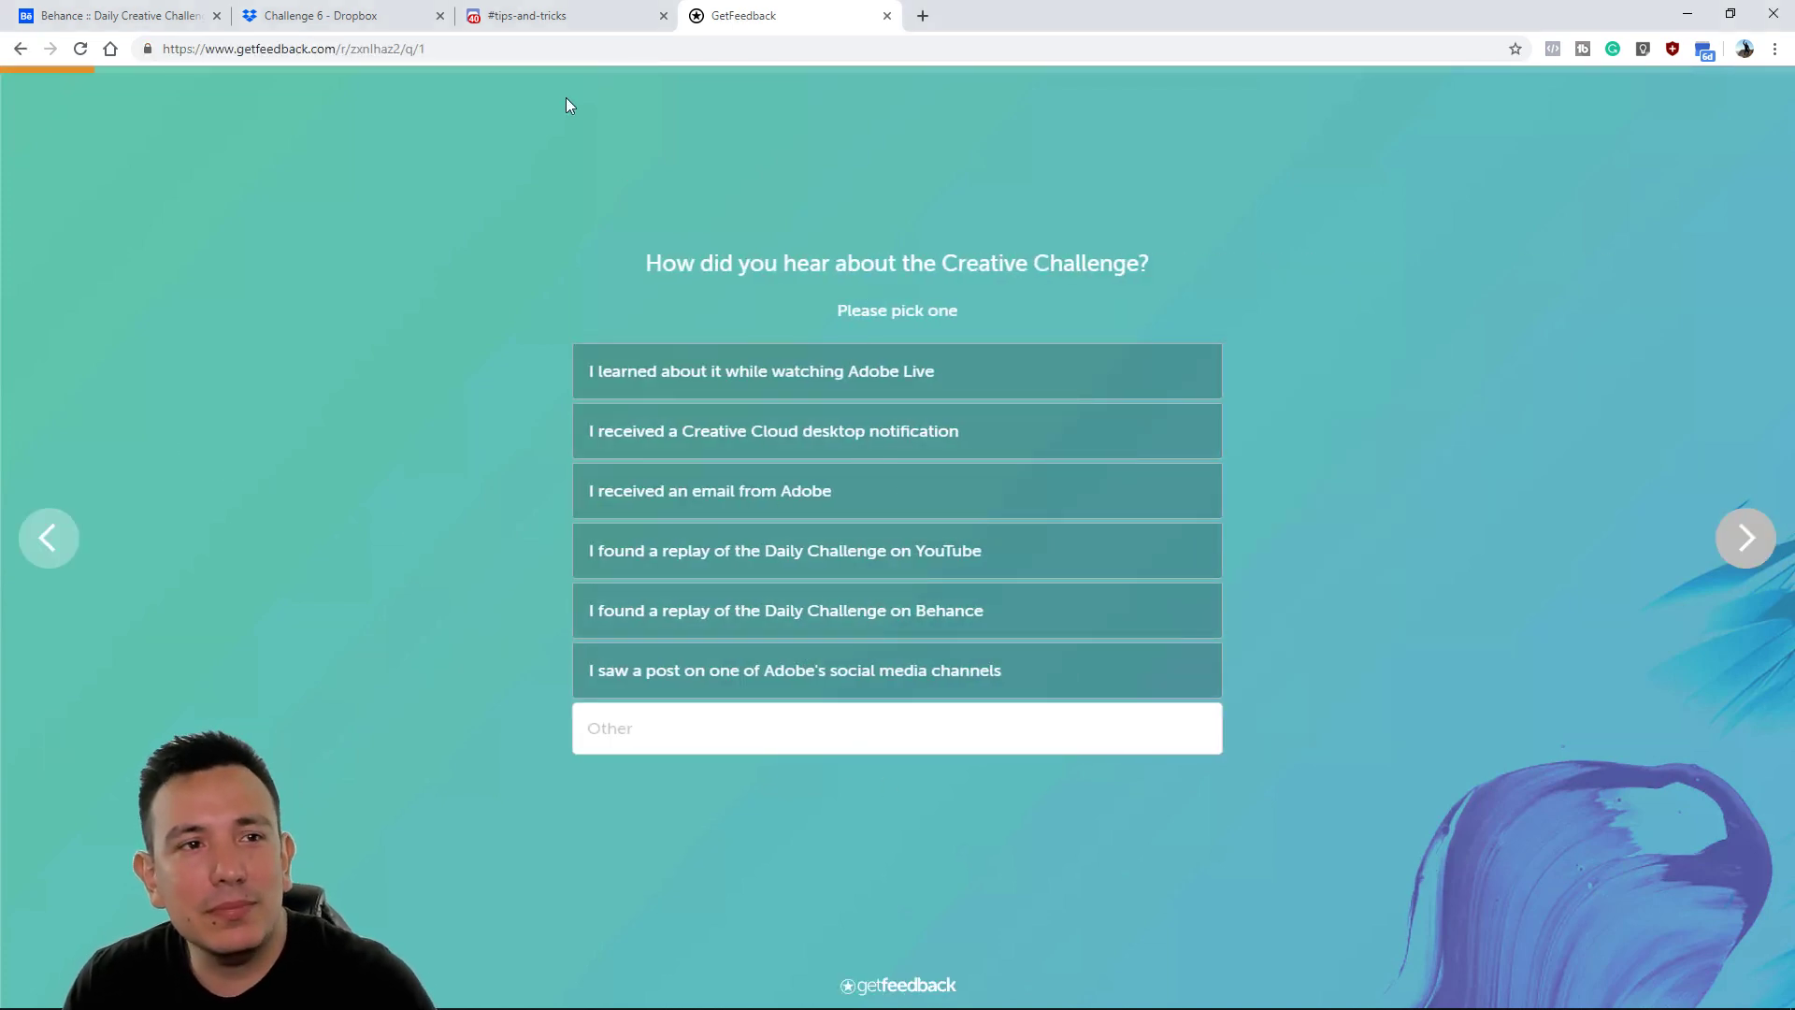
Return to the Behance challenge page and look over the past challenges, More Creative Challenges and Next Steps sections
{"action": "key", "text": "ctrl+1"}
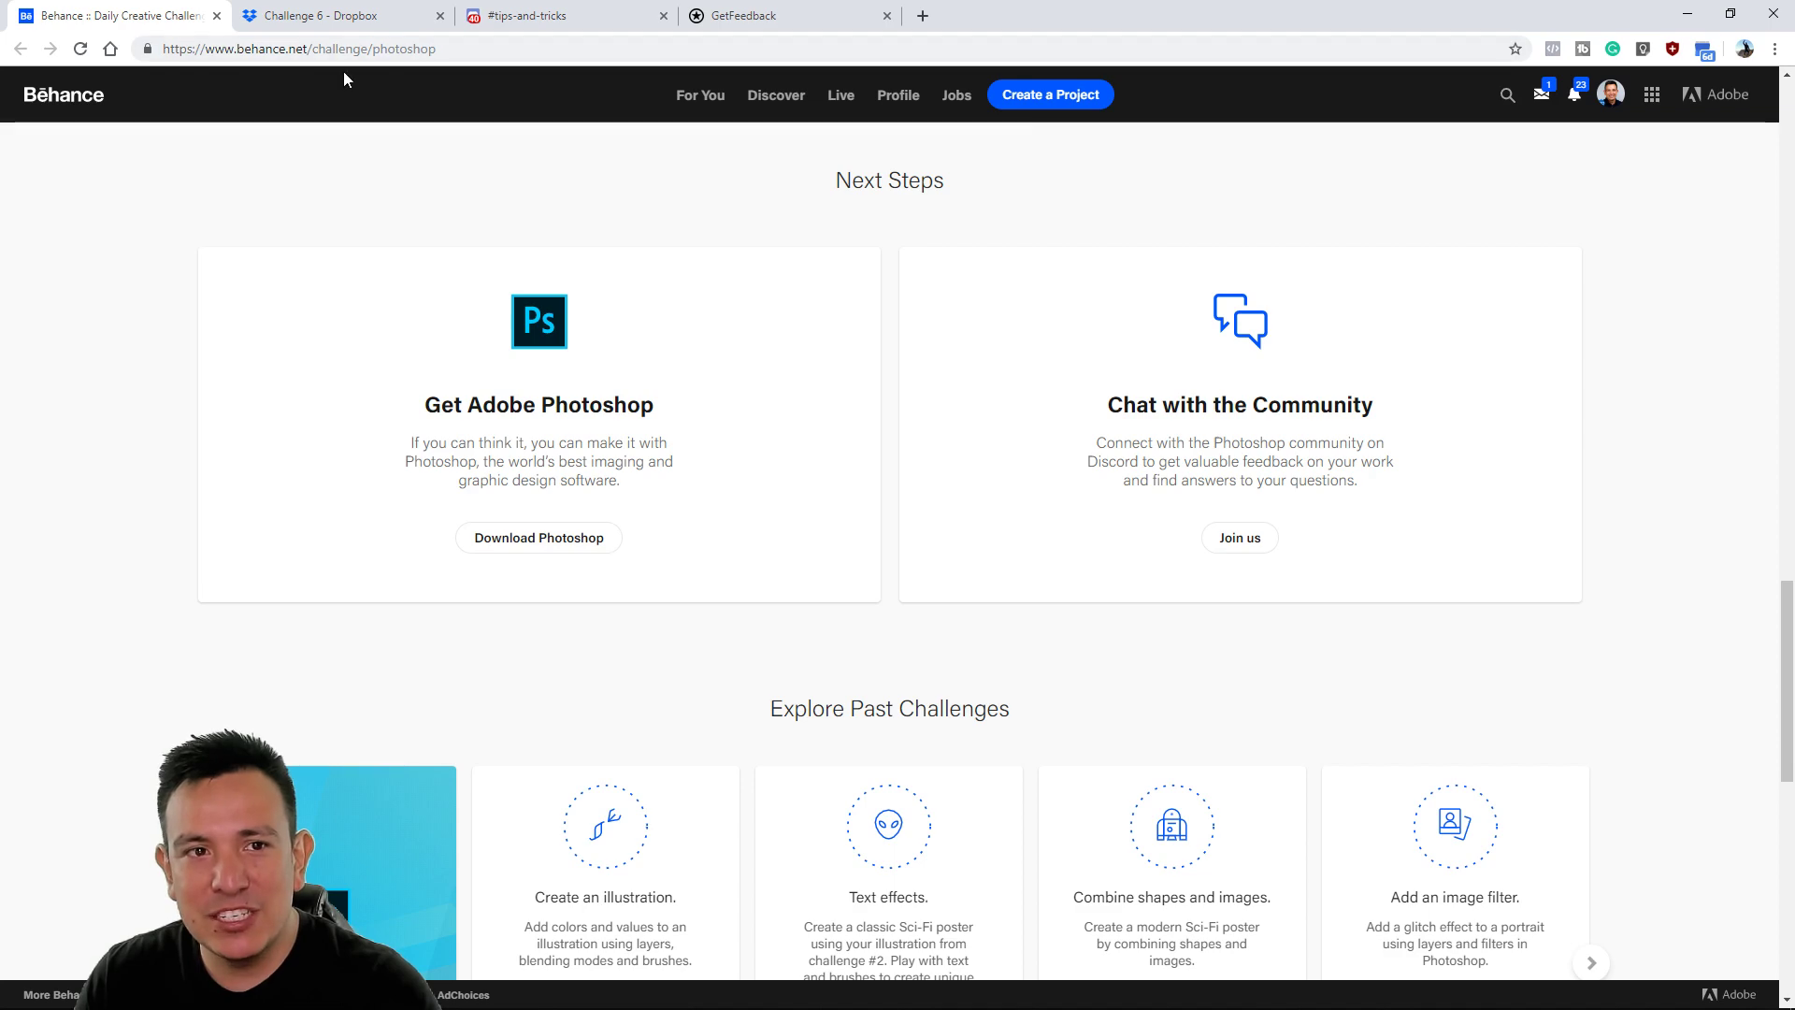
{"action": "scroll", "coordinate": [302, 271], "scroll_direction": "down", "scroll_amount": 1}
{"action": "scroll", "coordinate": [302, 270], "scroll_direction": "down", "scroll_amount": 10}
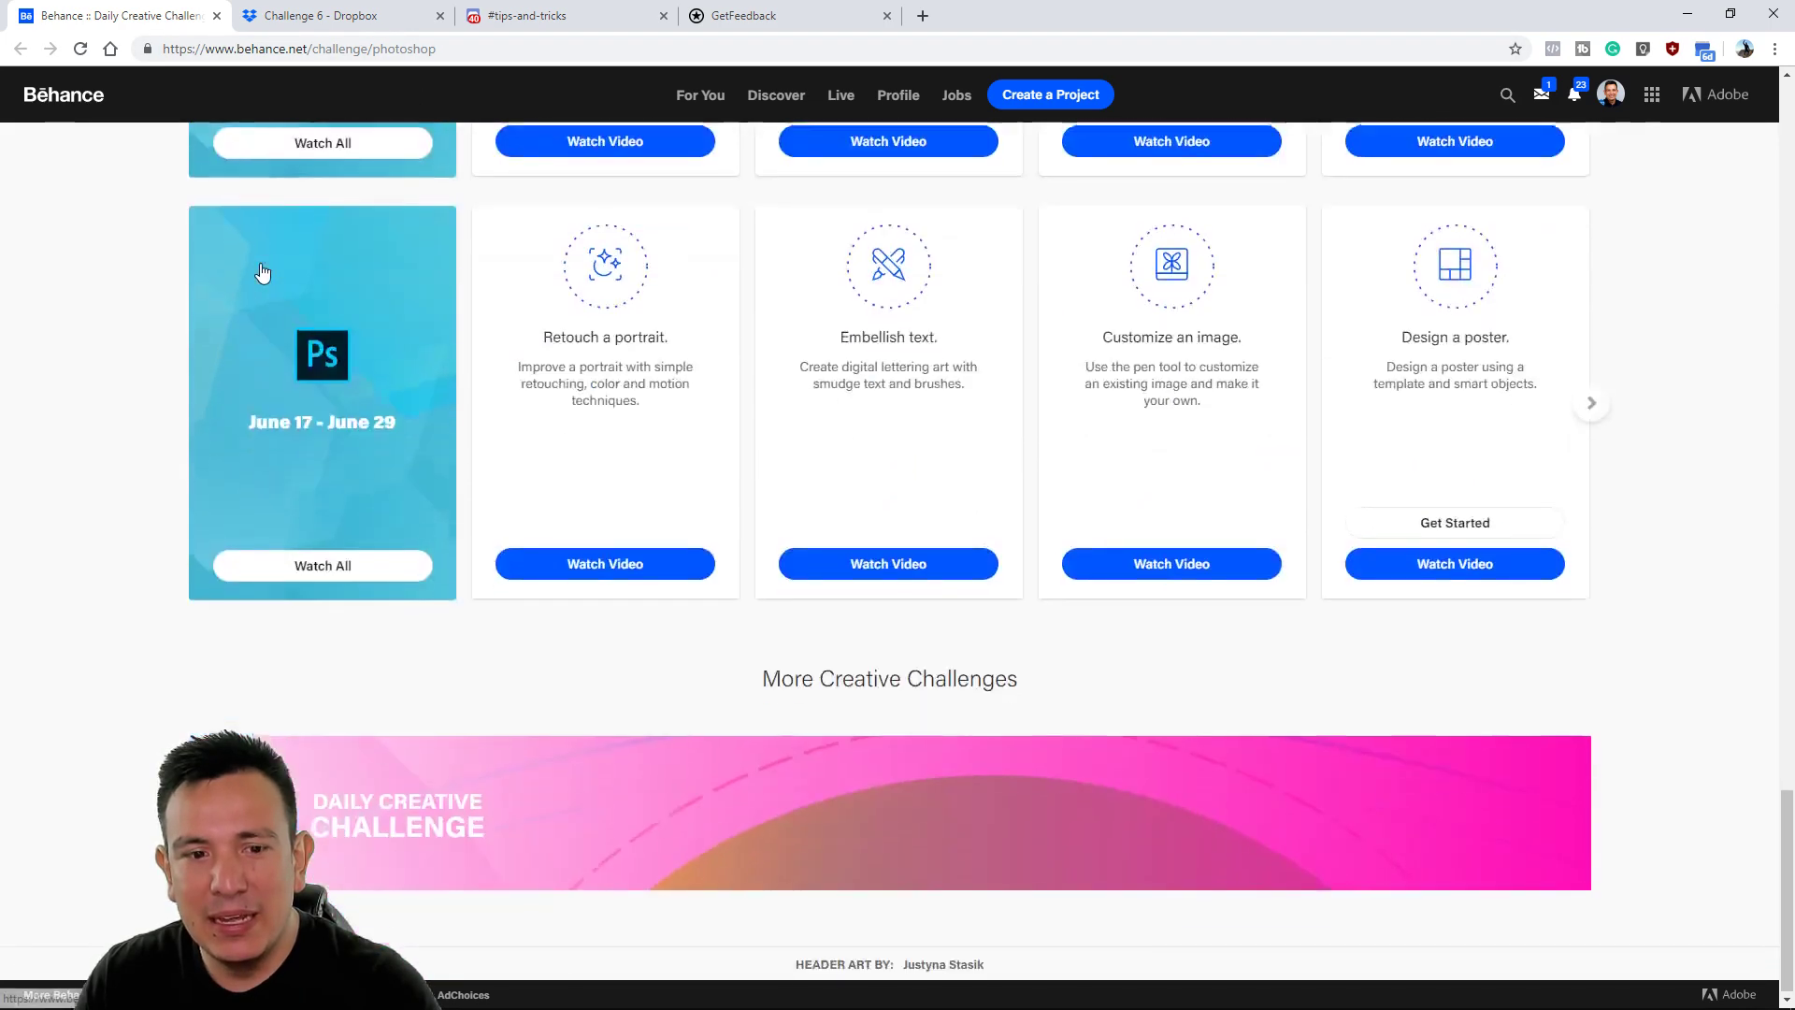
{"action": "scroll", "coordinate": [265, 270], "scroll_direction": "up", "scroll_amount": 13}
{"action": "scroll", "coordinate": [265, 270], "scroll_direction": "up", "scroll_amount": 3}
{"action": "scroll", "coordinate": [256, 277], "scroll_direction": "down", "scroll_amount": 3}
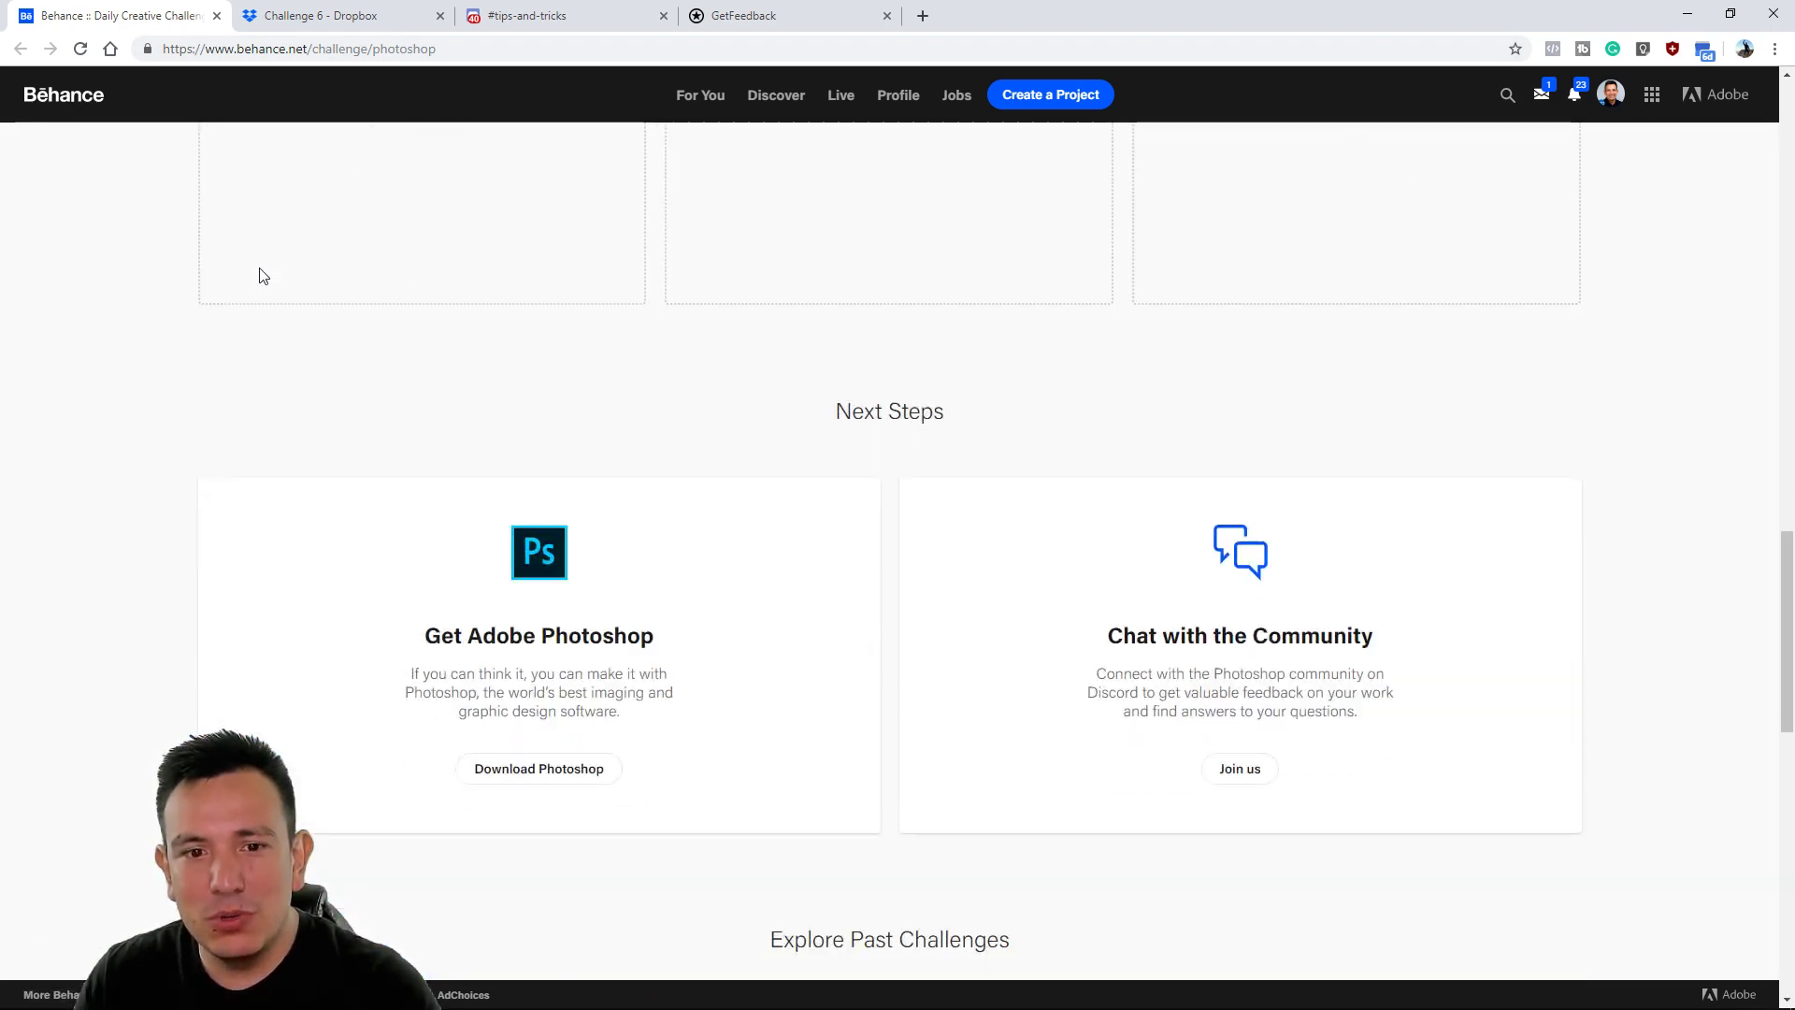
{"action": "scroll", "coordinate": [256, 277], "scroll_direction": "up", "scroll_amount": 10}
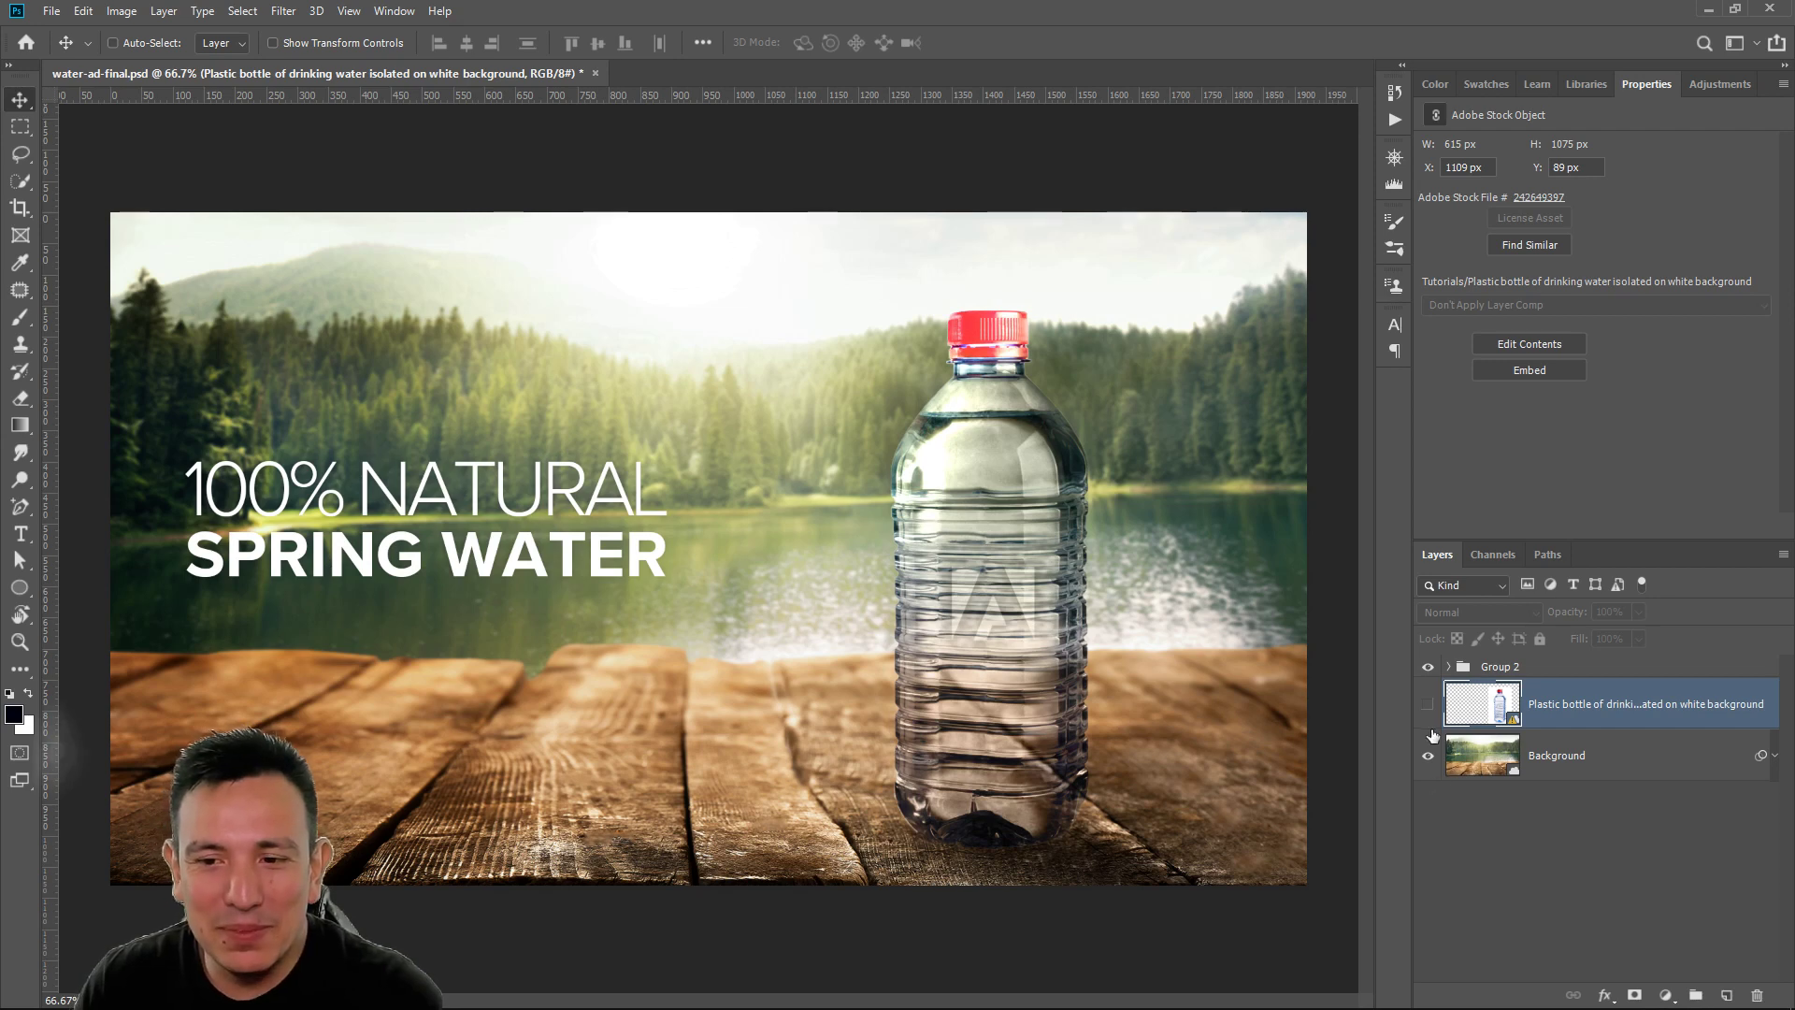
Switch to water-ad-final.psd in Photoshop, compare the Group 2 composite with the original bottle, and leave only the bottle and Background layers visible
{"action": "left_click", "coordinate": [1428, 667]}
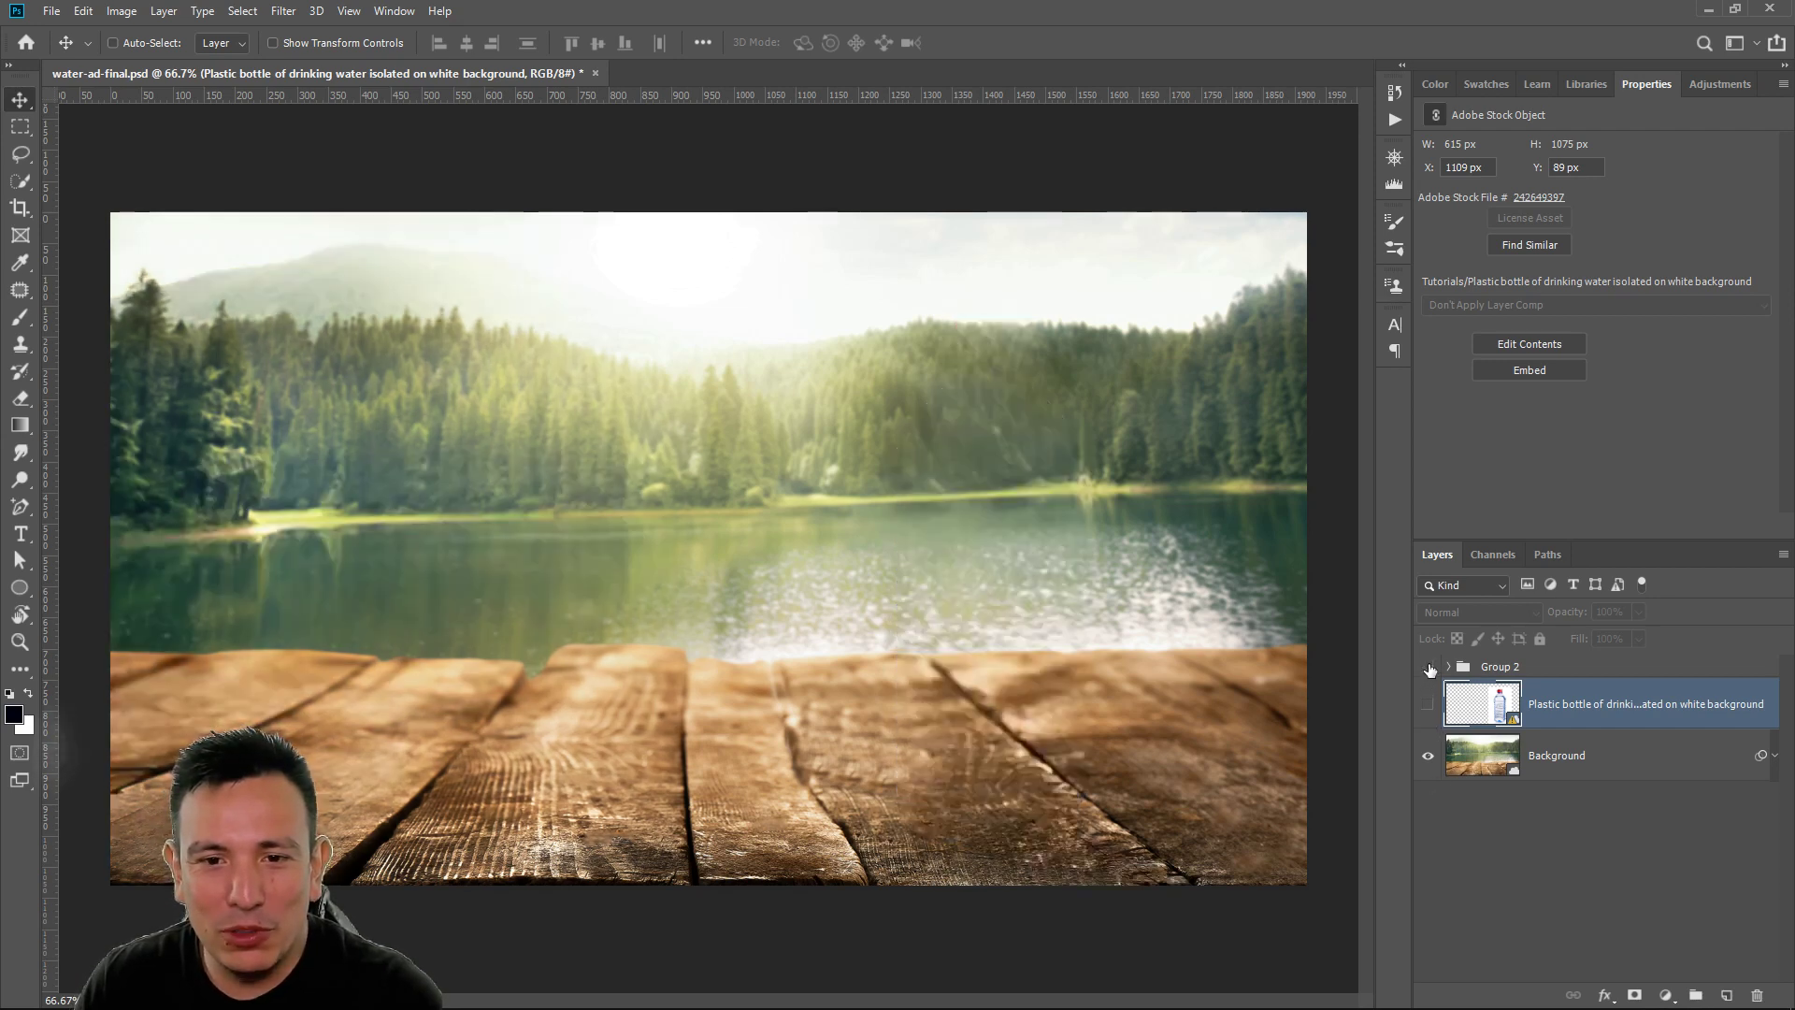
{"action": "left_click", "coordinate": [1427, 704]}
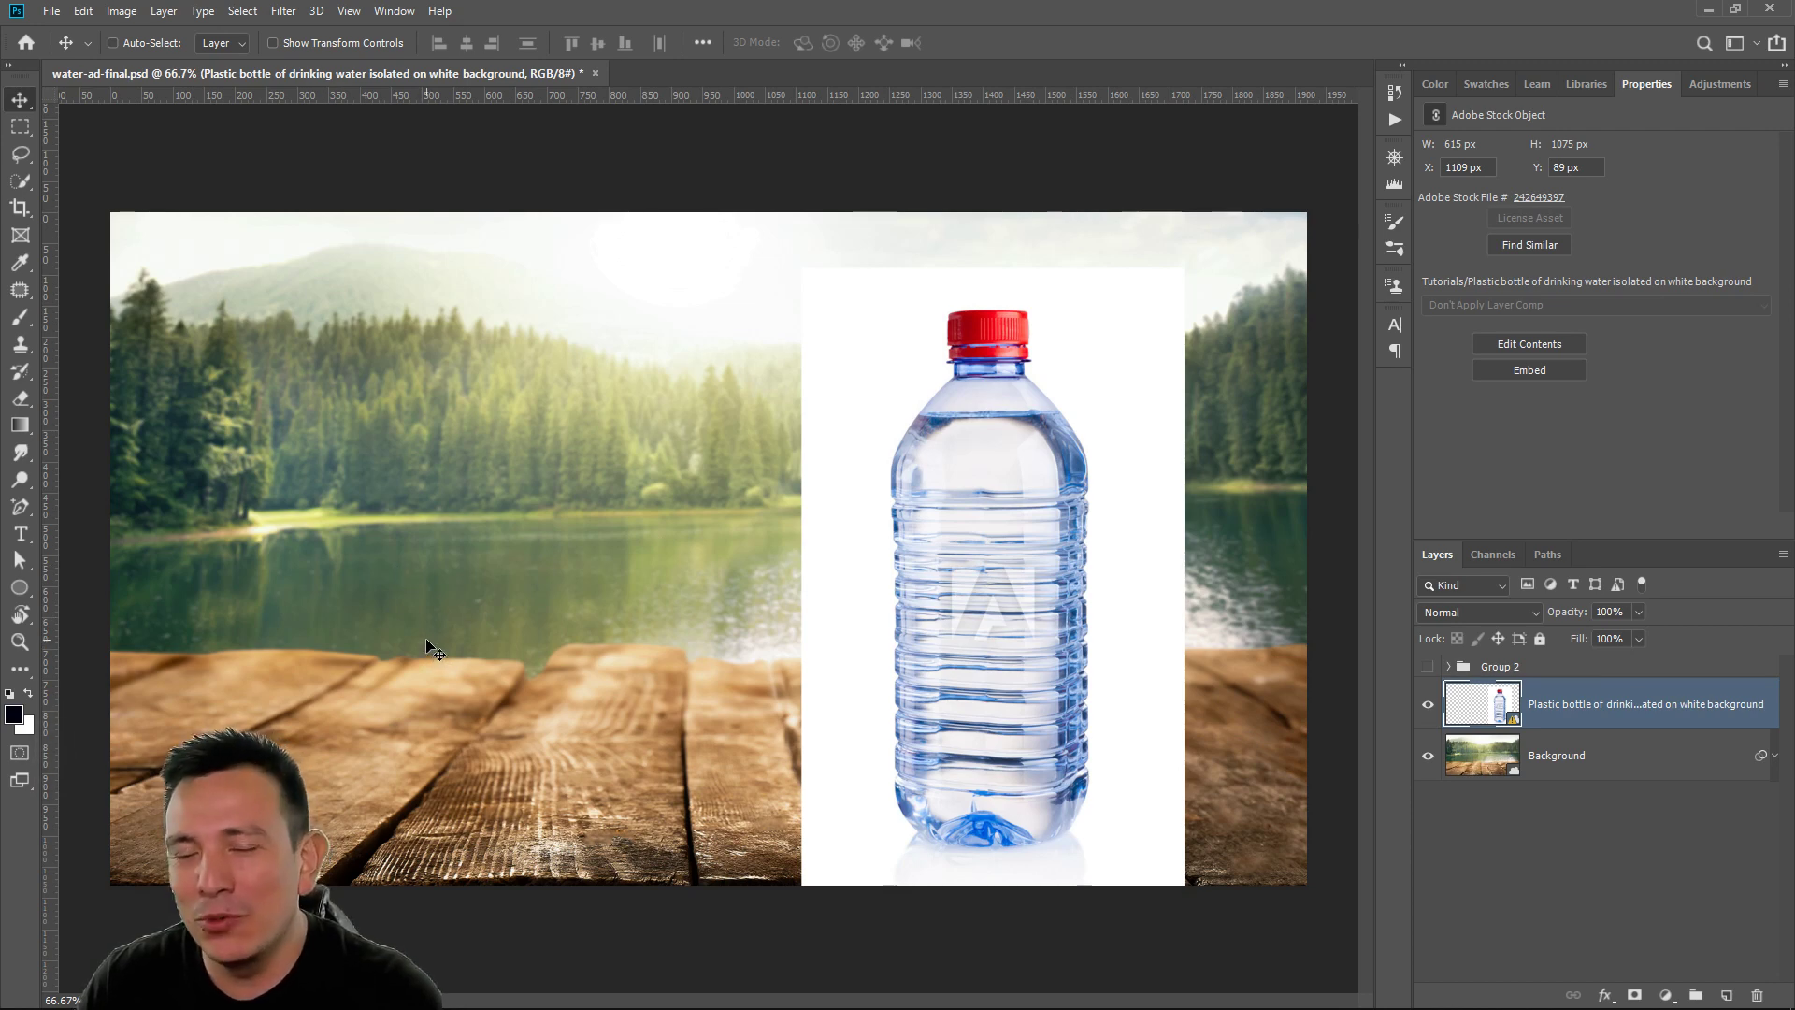
{"action": "left_click", "coordinate": [1427, 667]}
{"action": "left_click", "coordinate": [1428, 706]}
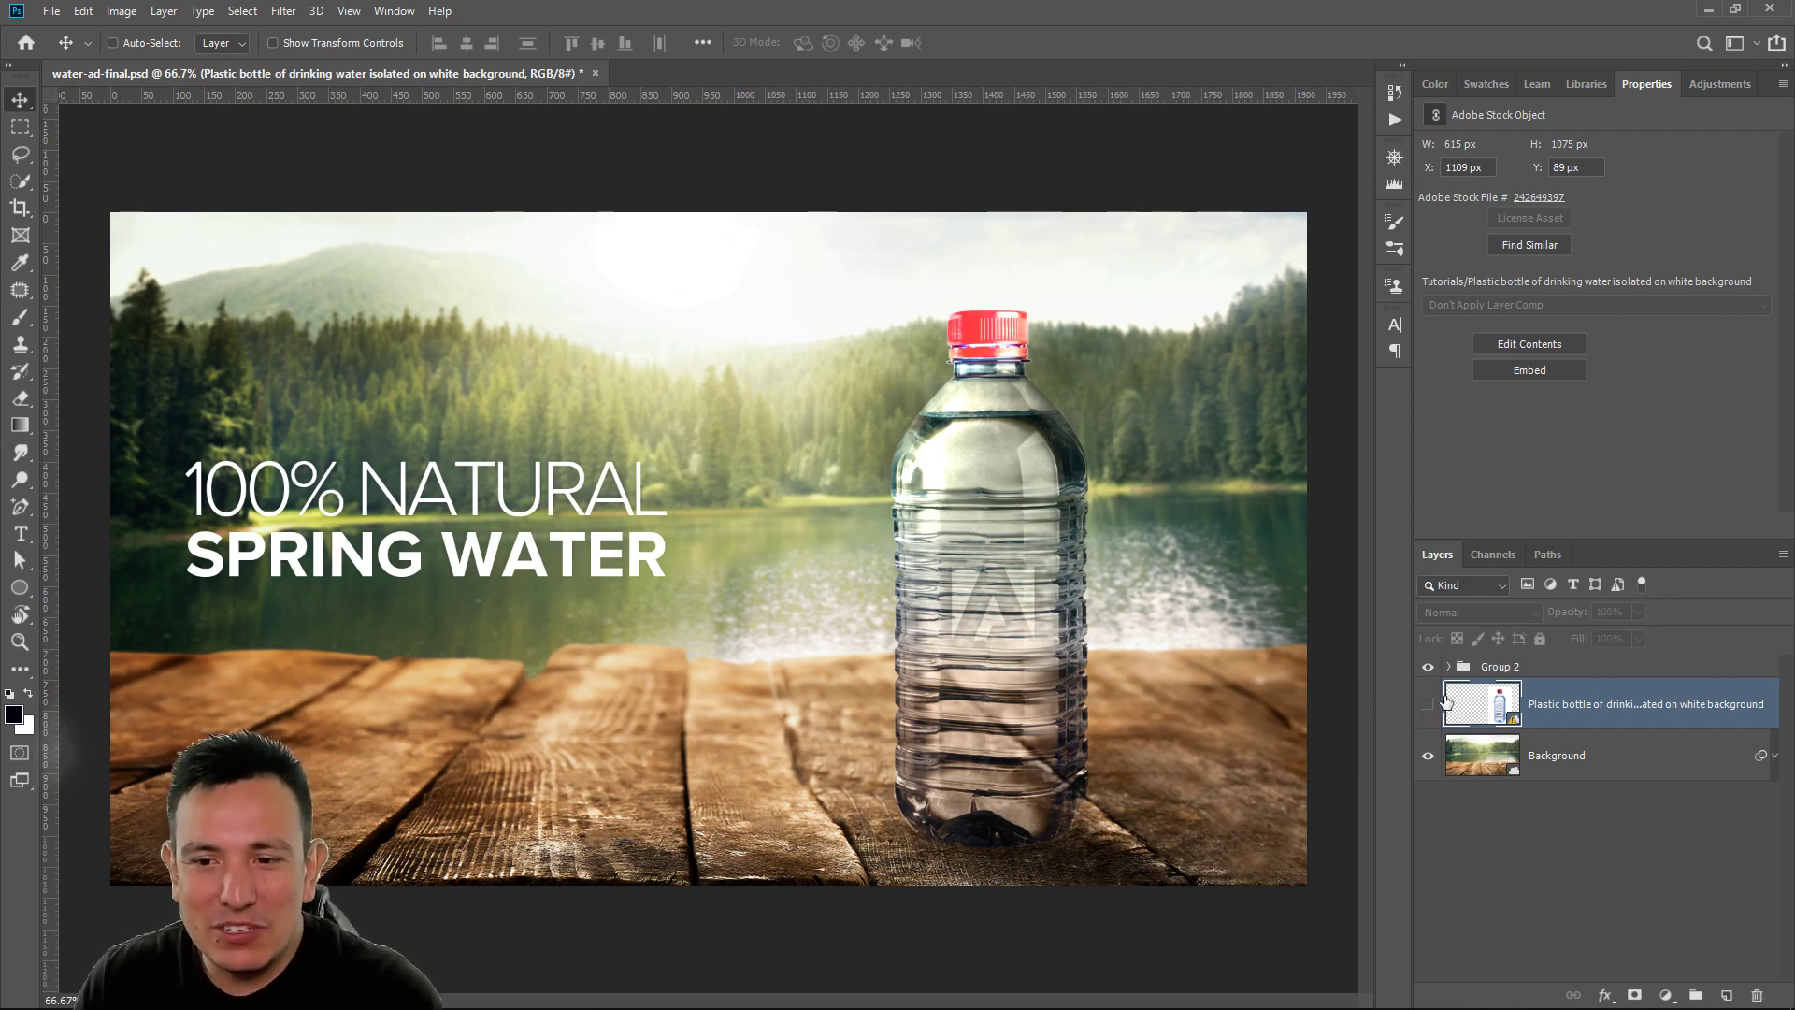
{"action": "left_click", "coordinate": [1428, 706]}
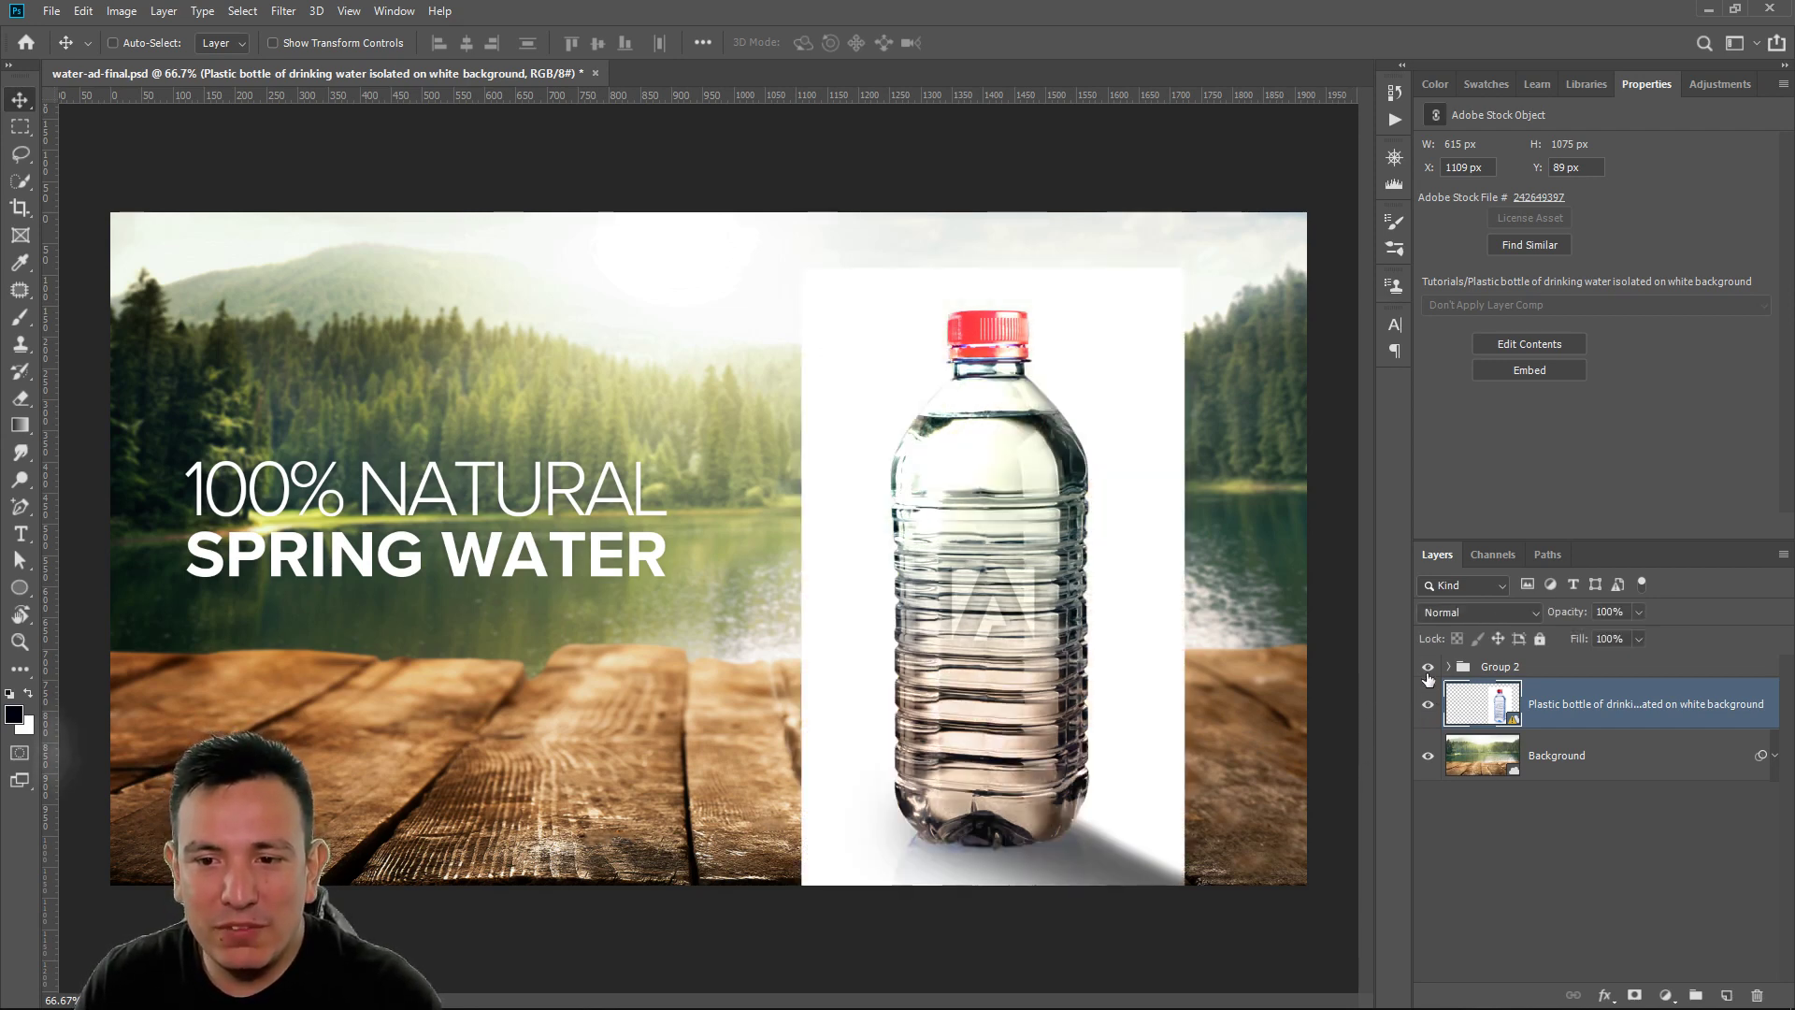
{"action": "left_click", "coordinate": [1425, 669]}
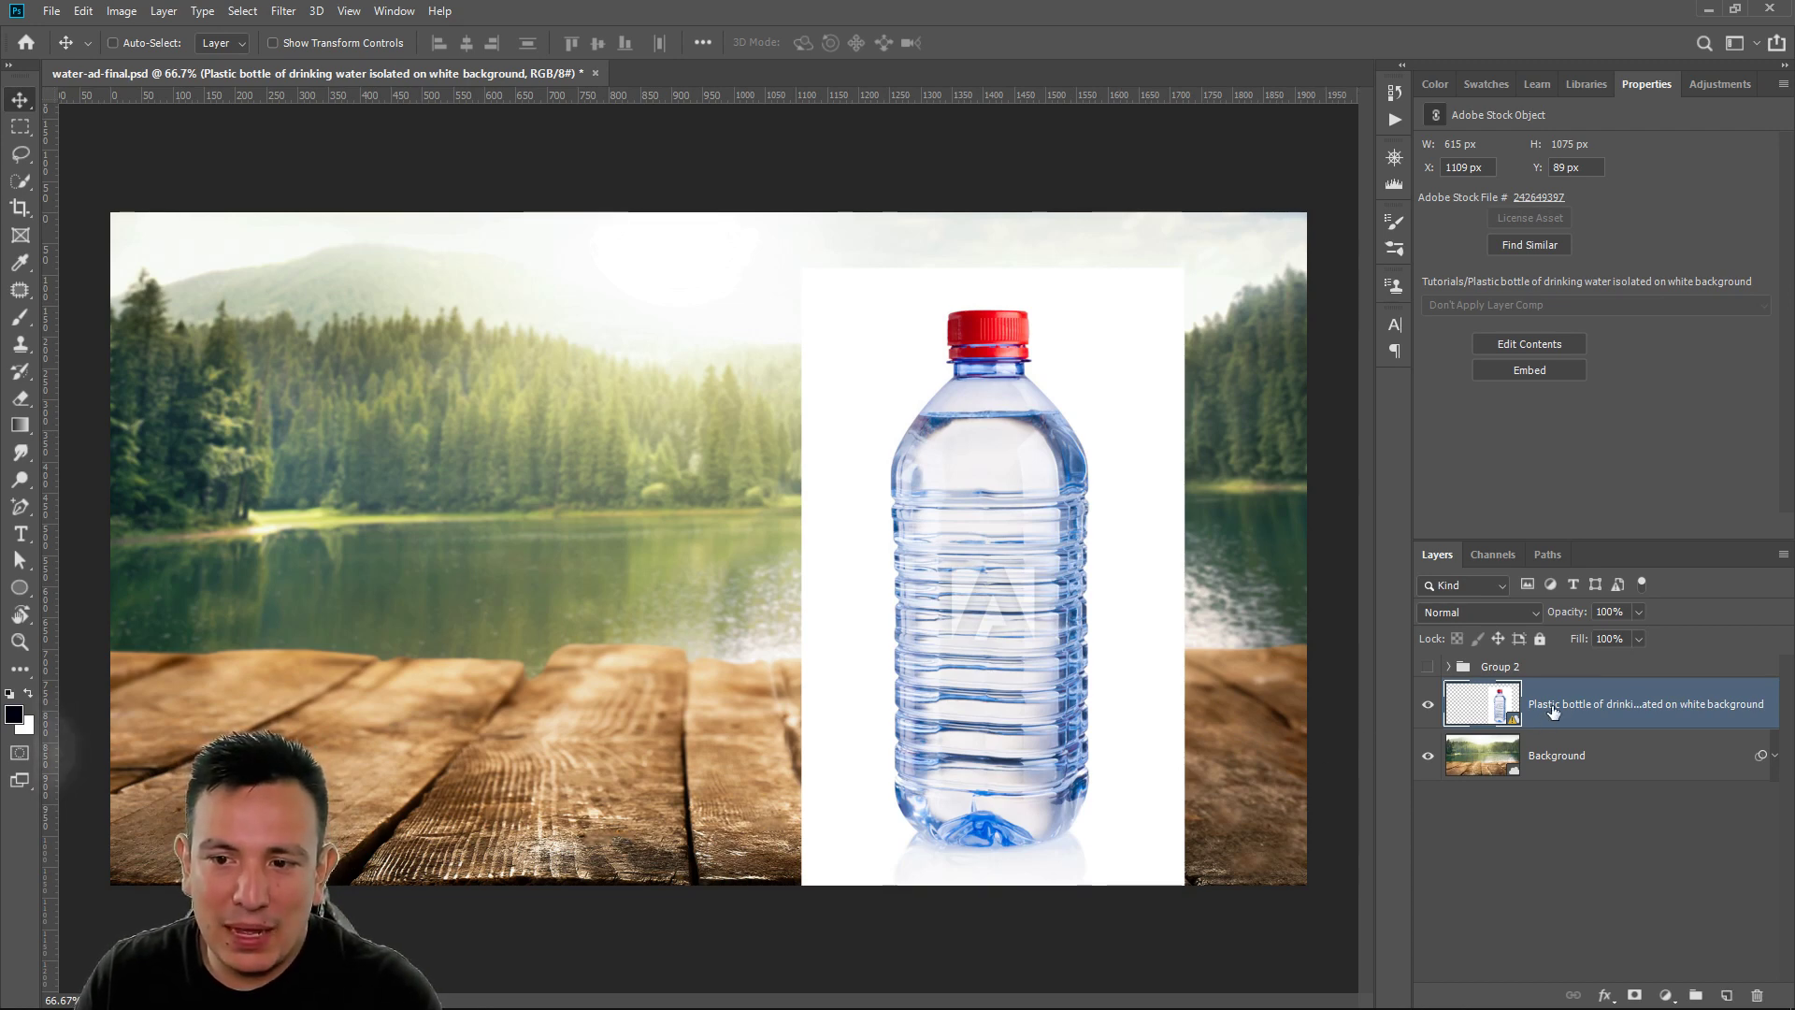
Show and expand Group 2 to examine its layers, and return it to collapsed and hidden
{"action": "left_click", "coordinate": [1427, 667]}
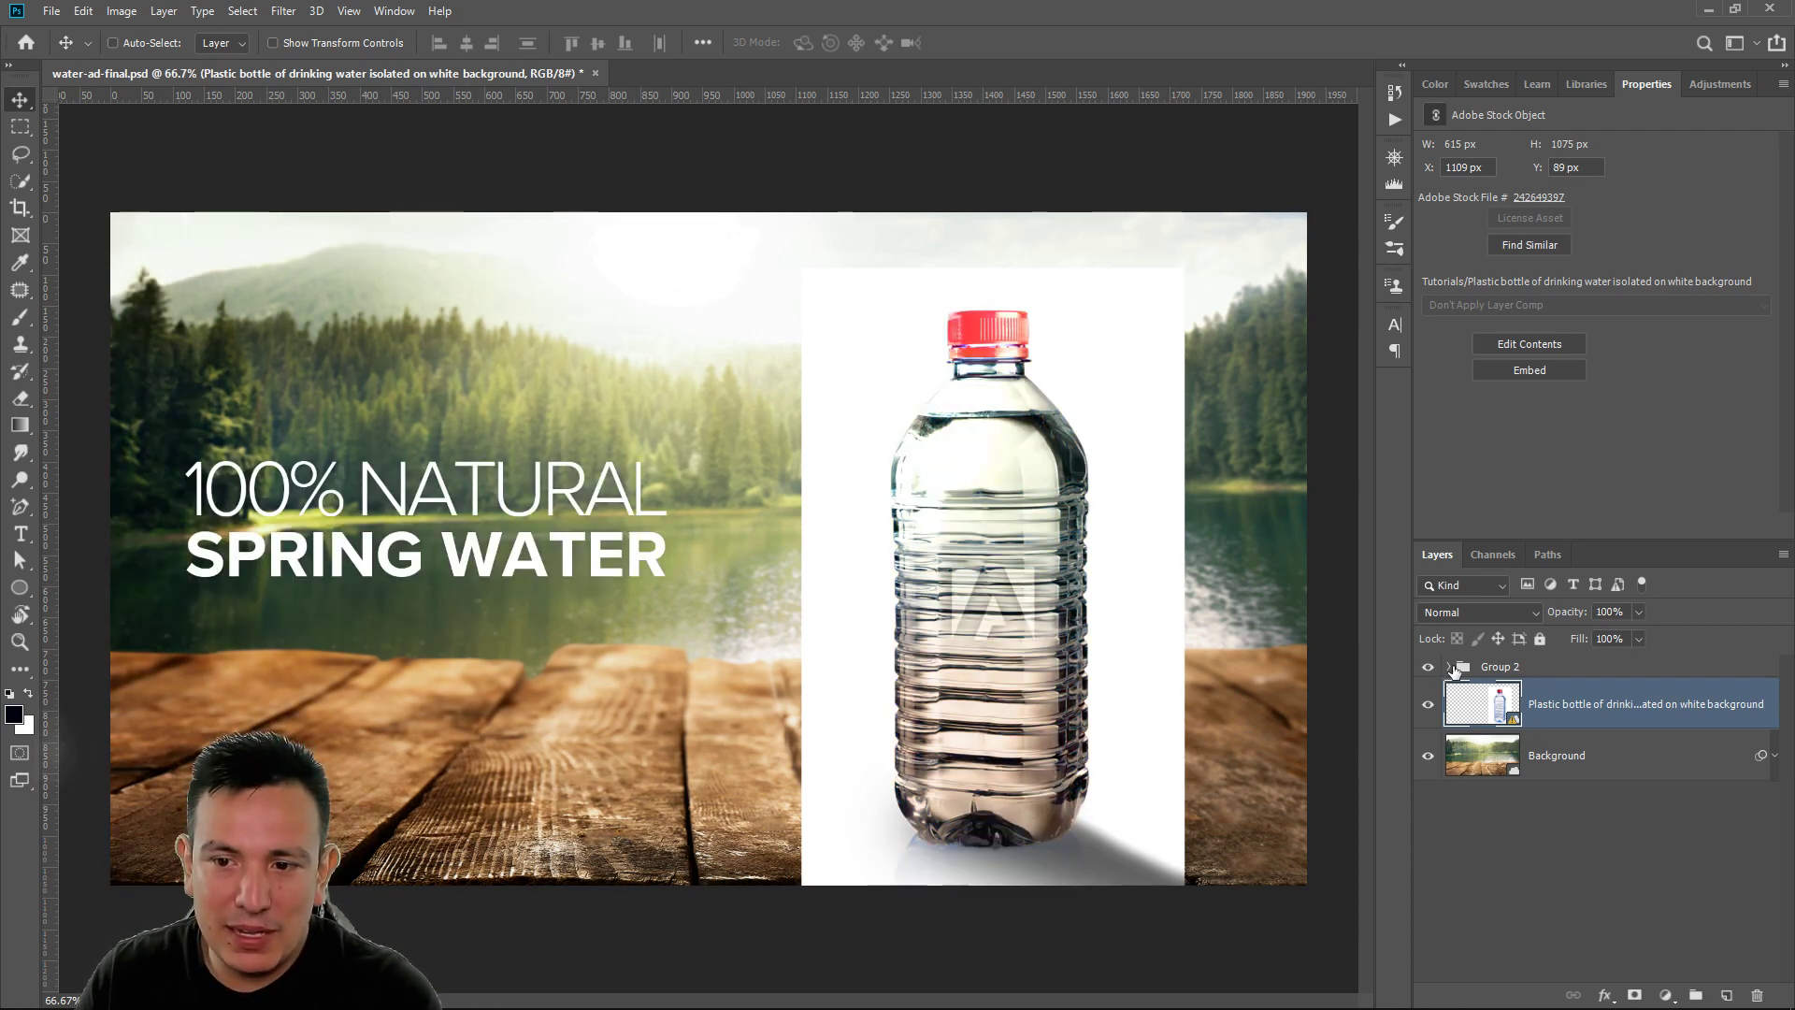
{"action": "left_click", "coordinate": [1451, 667]}
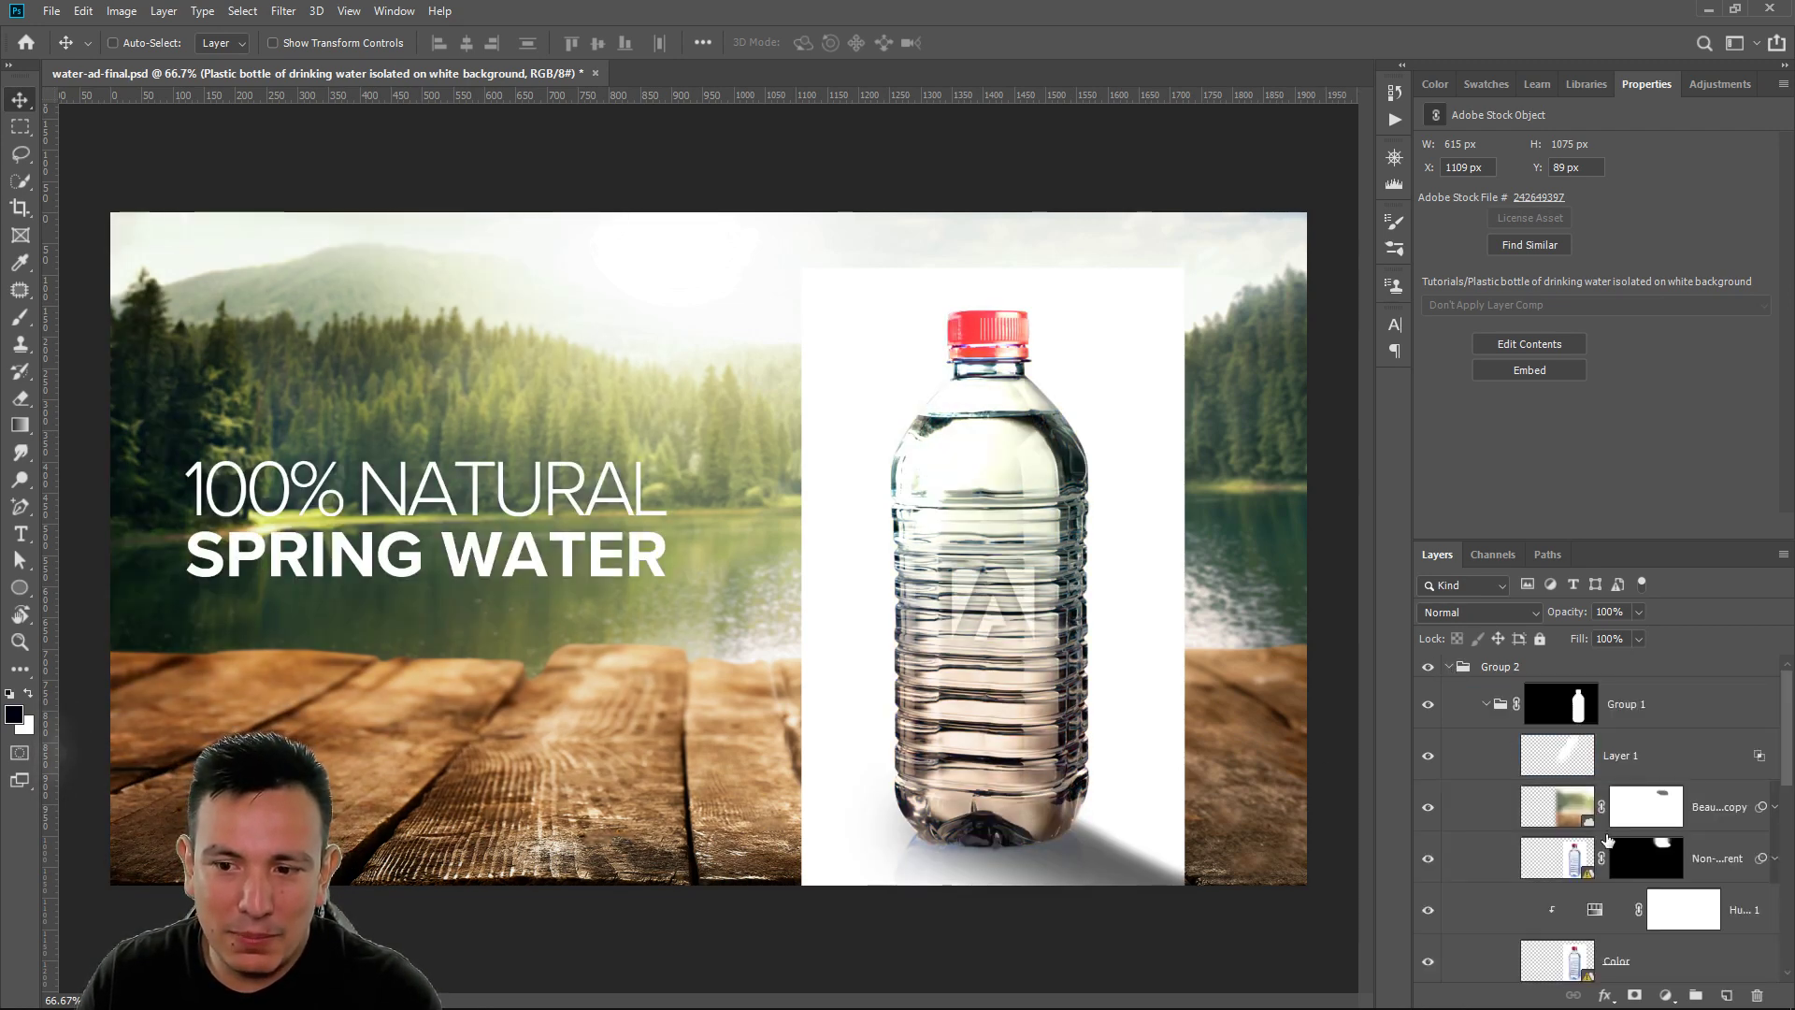
{"action": "left_click", "coordinate": [1449, 666]}
{"action": "left_click", "coordinate": [1427, 667]}
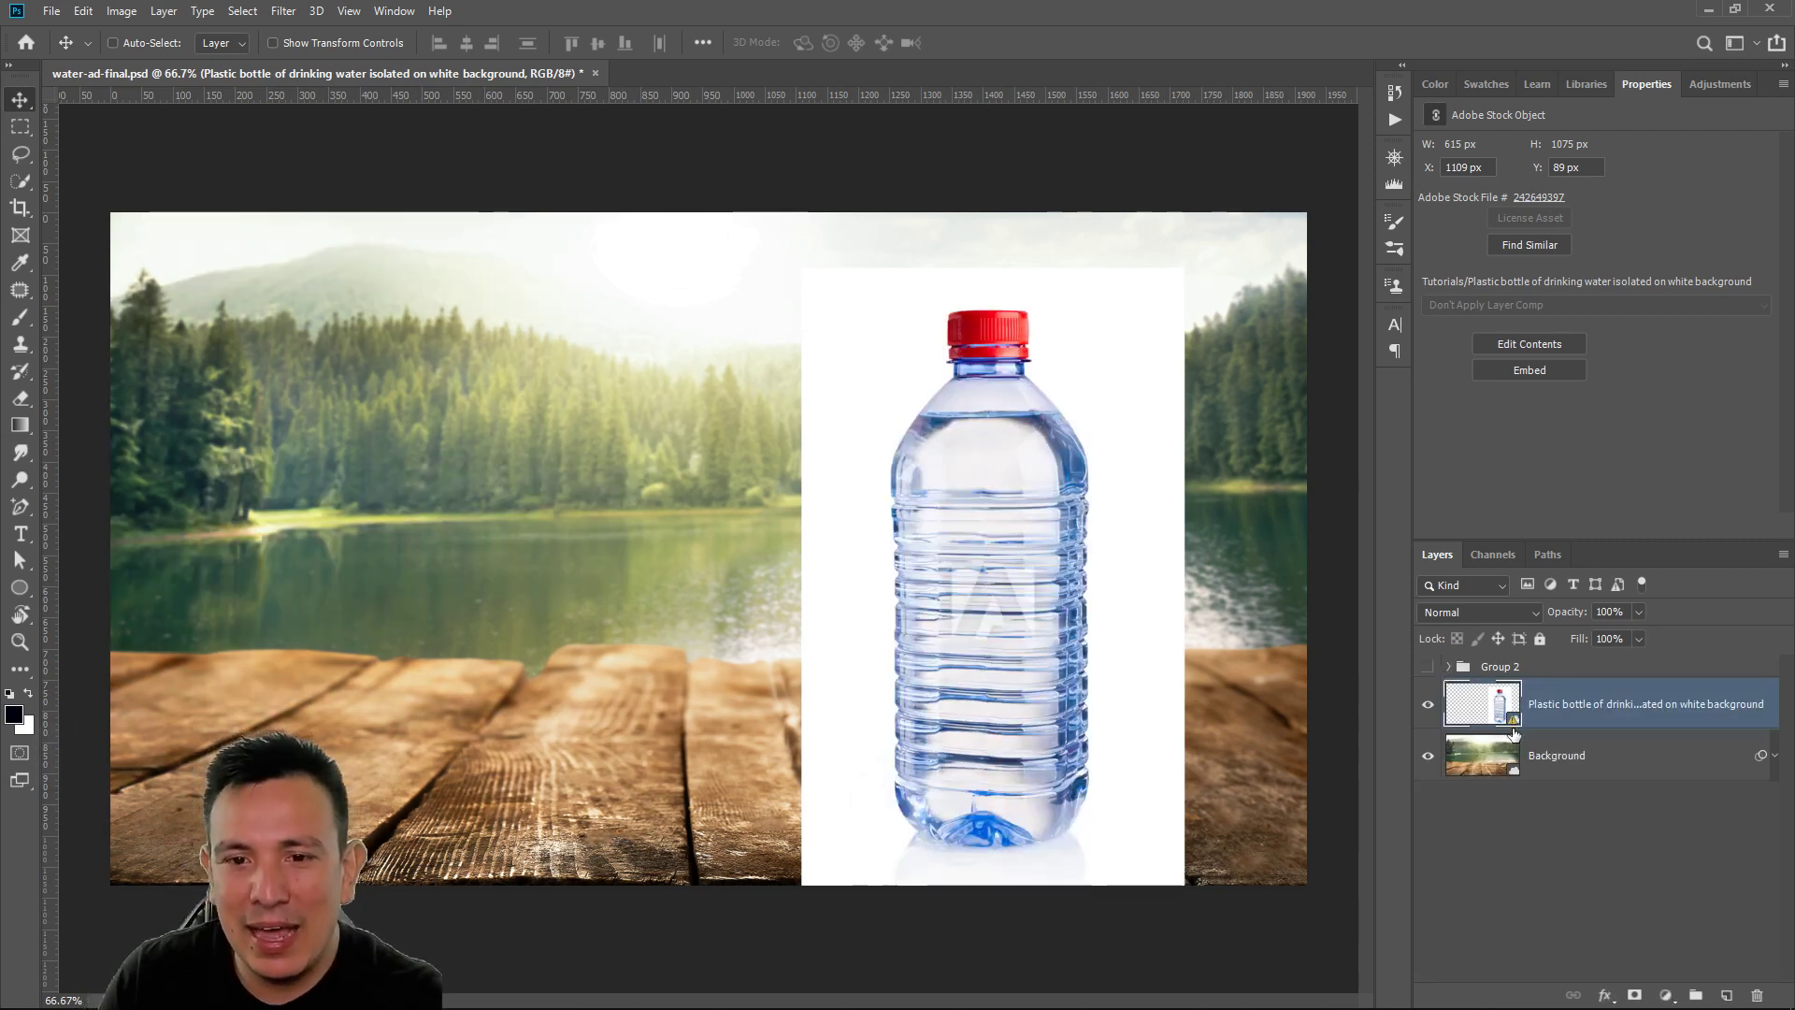
Browse the Tutorials library for the plastic bottle of drinking water graphic
{"action": "right_click", "coordinate": [1565, 696]}
{"action": "key", "text": "Escape"}
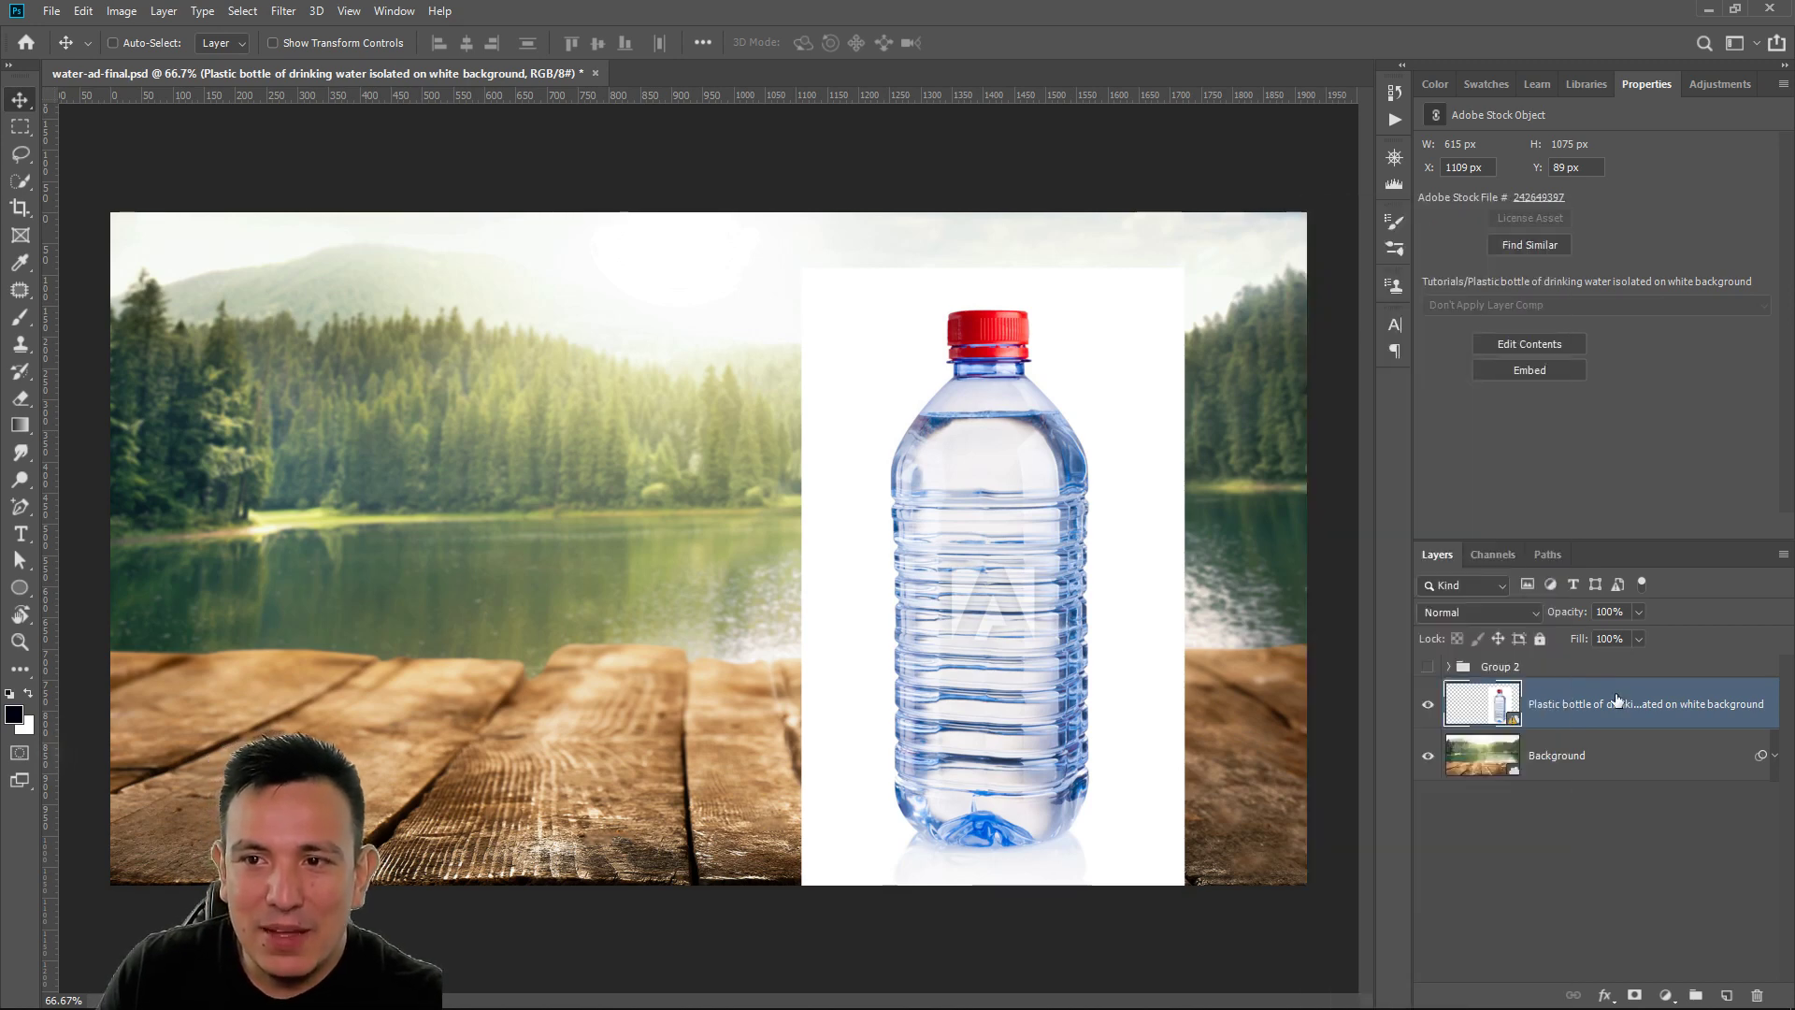
{"action": "left_click", "coordinate": [1593, 86]}
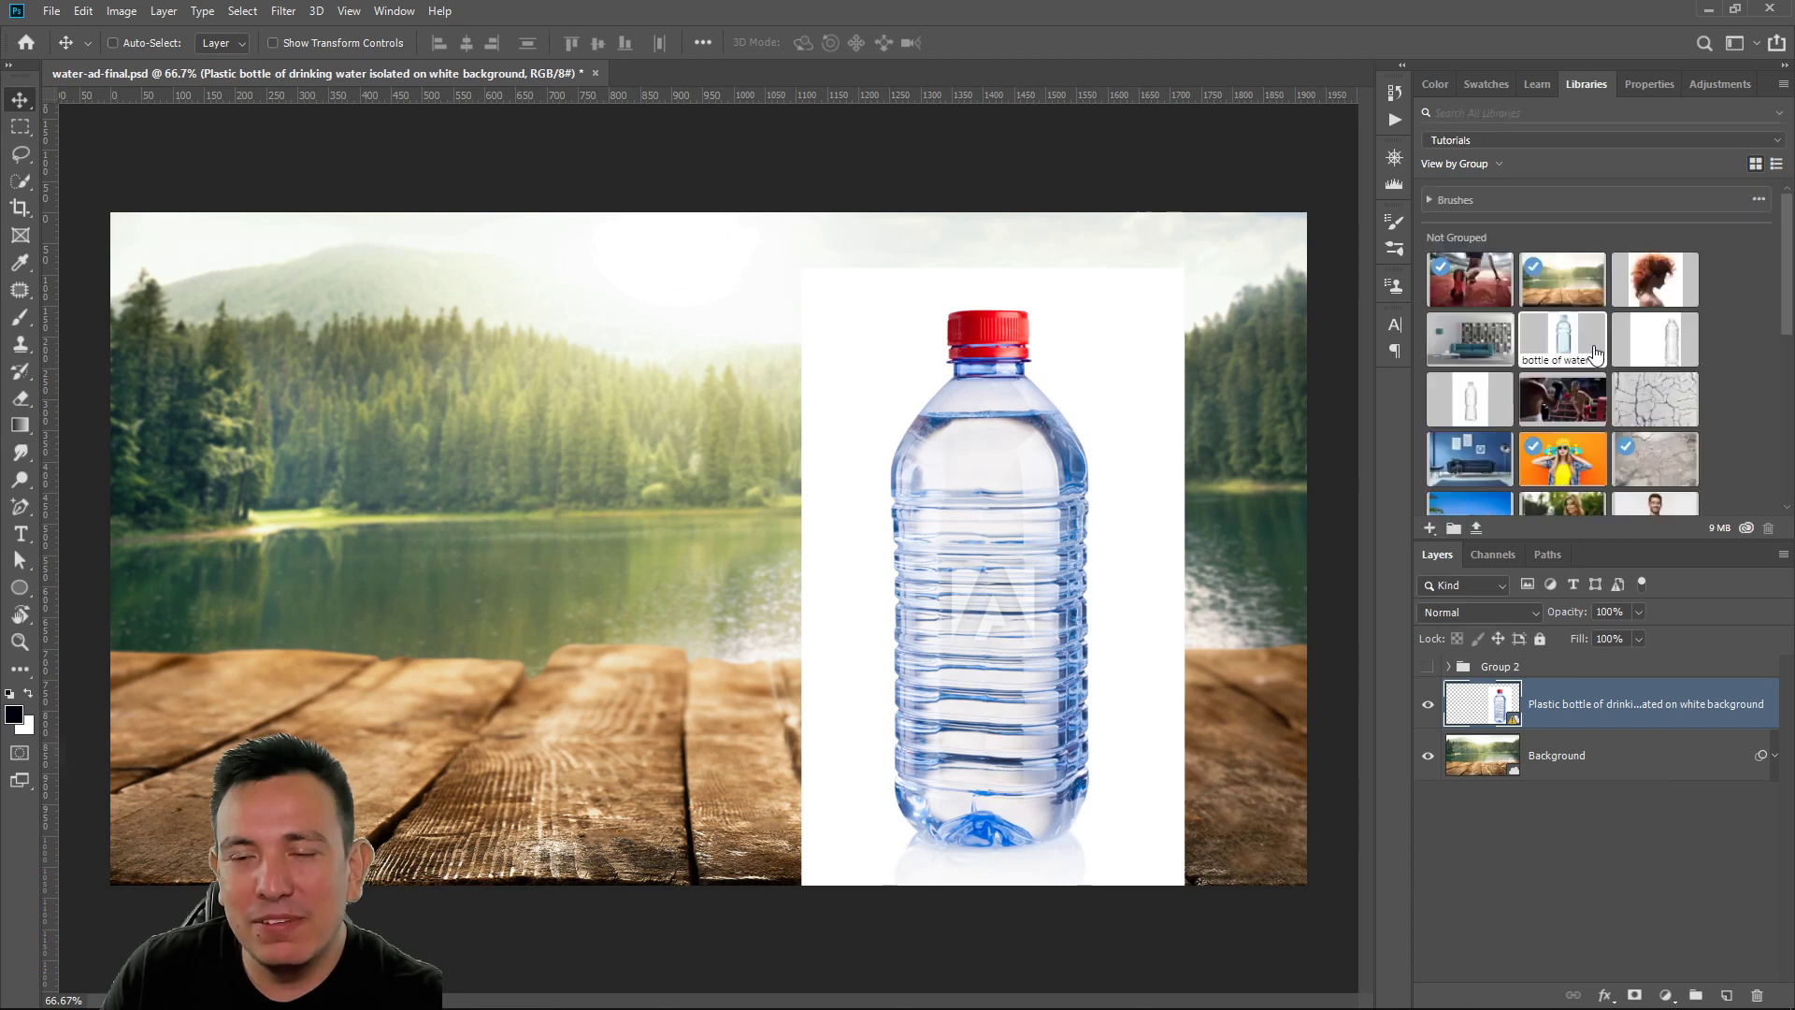
{"action": "scroll", "coordinate": [1735, 430], "scroll_direction": "down", "scroll_amount": 3}
{"action": "scroll", "coordinate": [1735, 431], "scroll_direction": "down", "scroll_amount": 1}
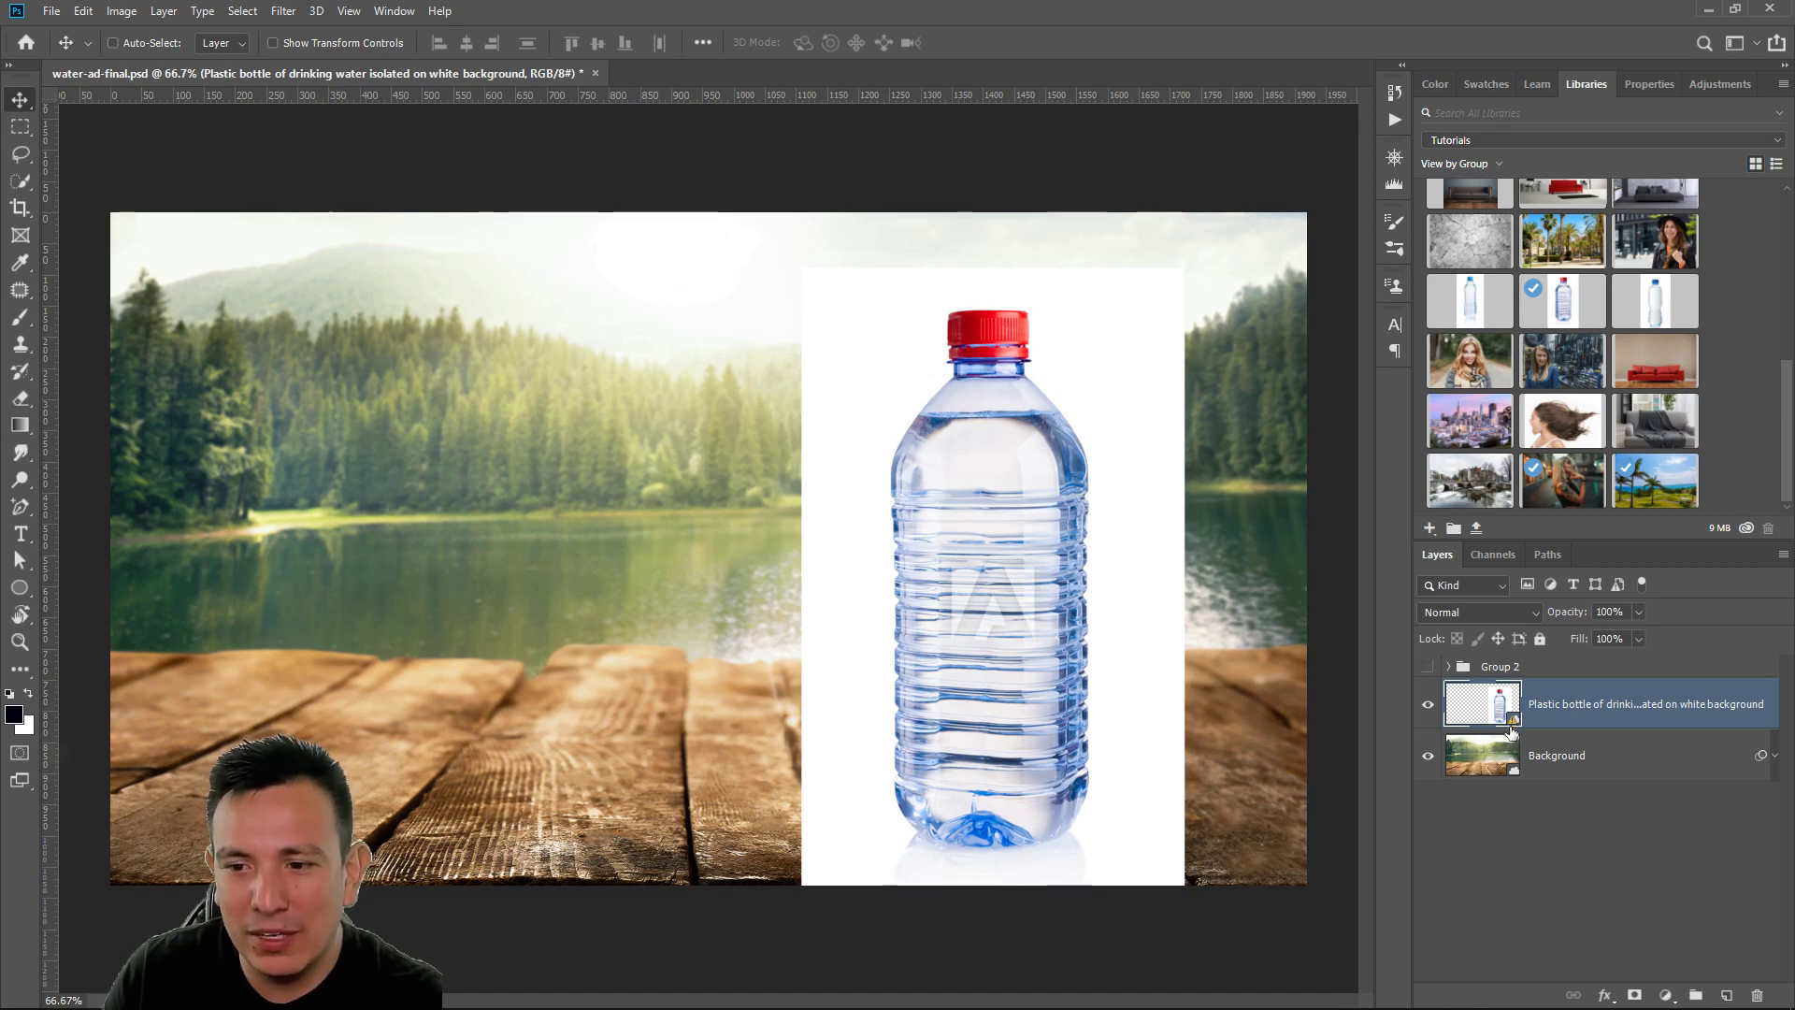
Relink the bottle layer to the plastic bottle of drinking water graphic in the Tutorials library
{"action": "right_click", "coordinate": [1576, 721]}
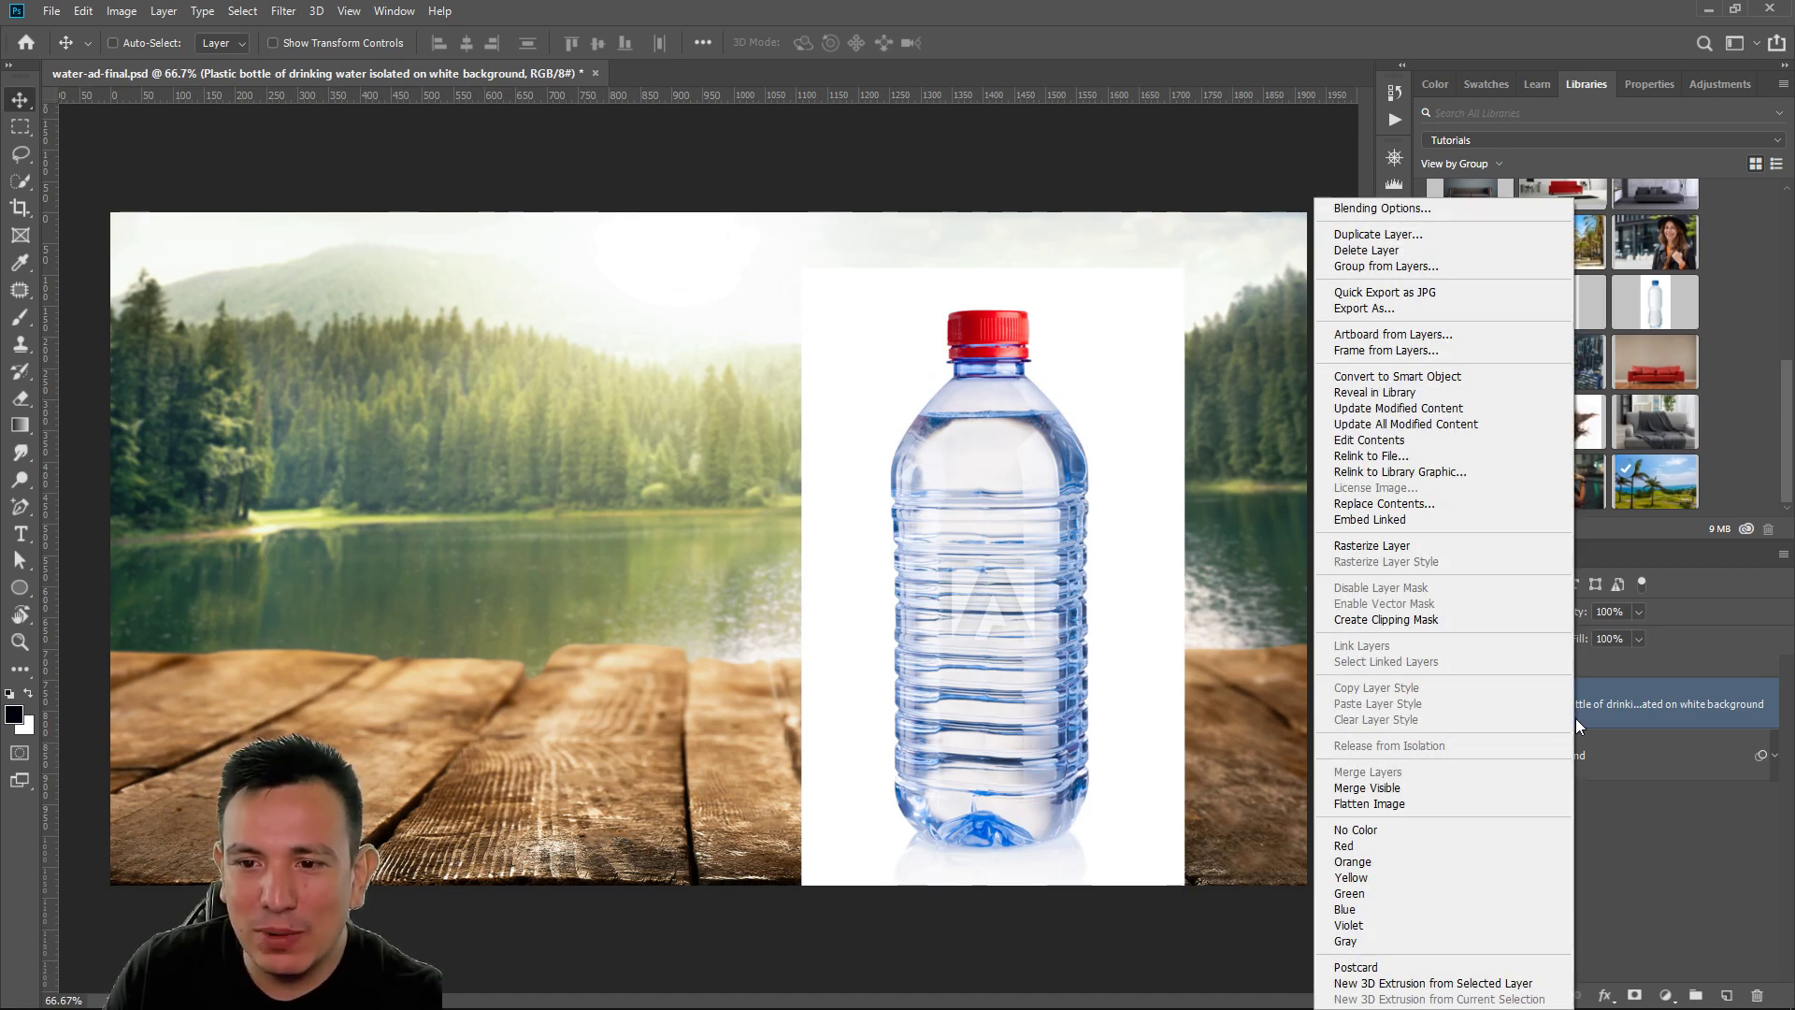
{"action": "left_click", "coordinate": [1399, 472]}
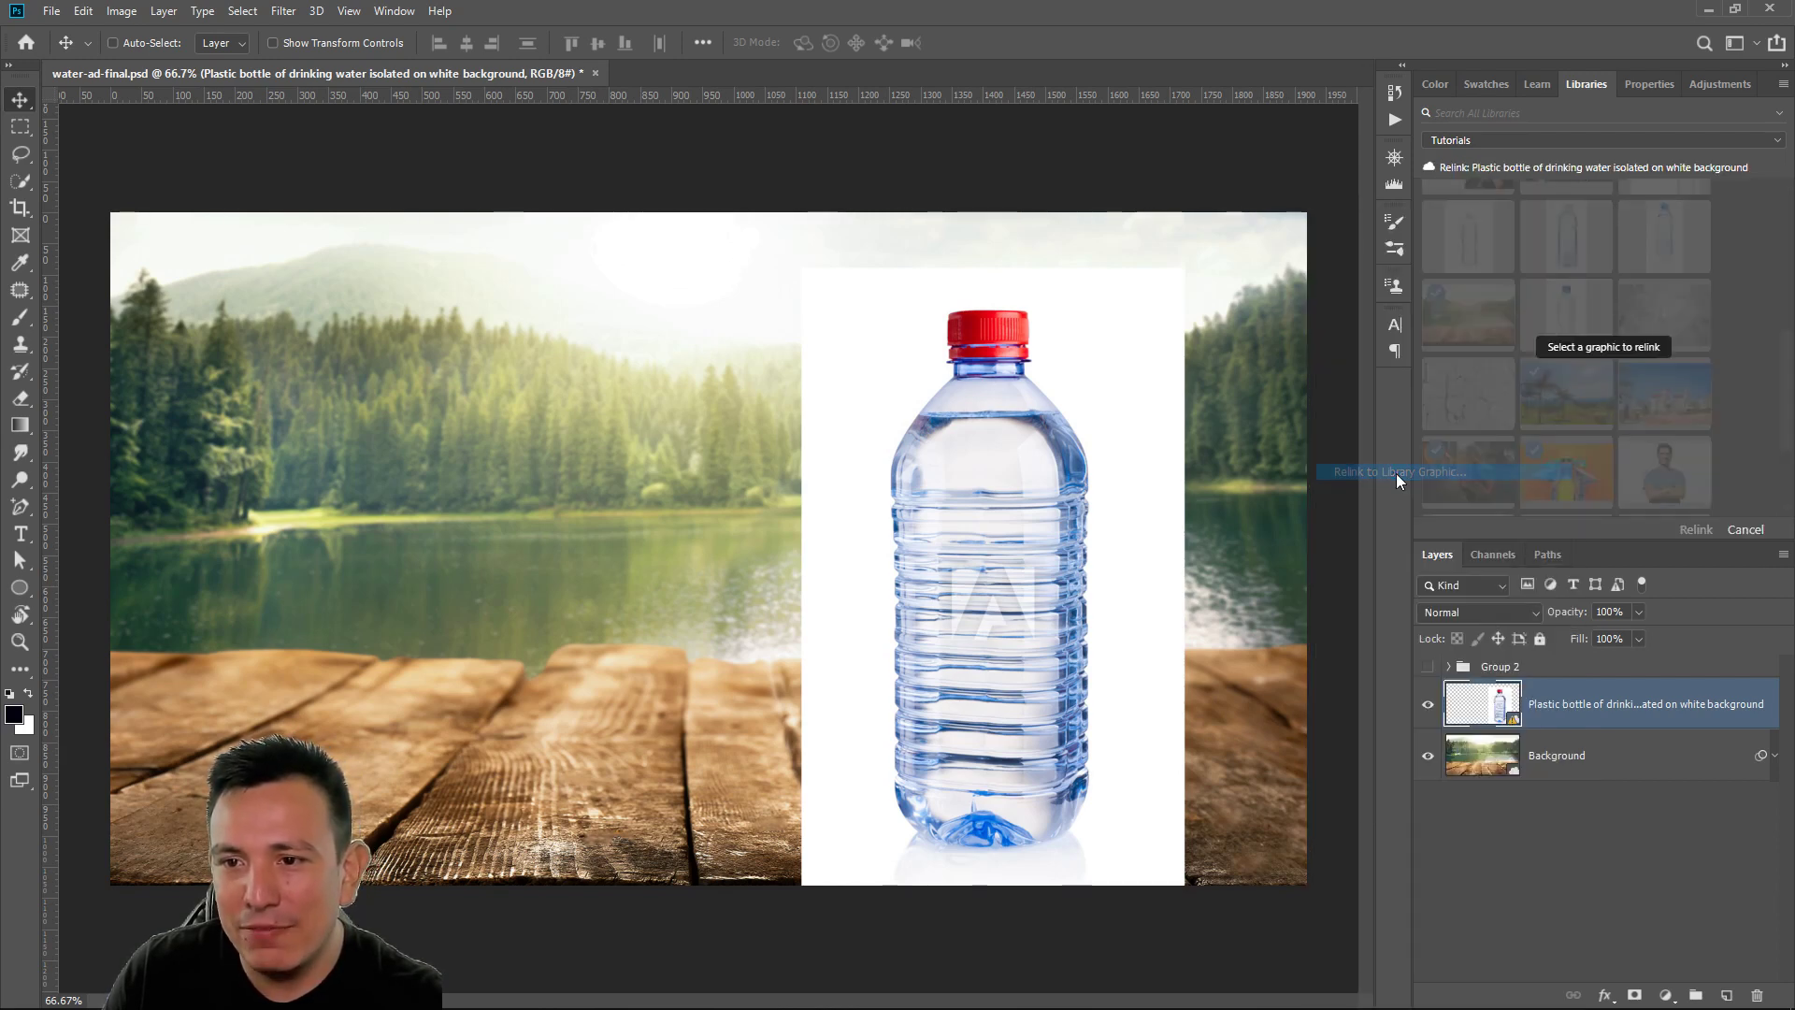
{"action": "scroll", "coordinate": [1552, 428], "scroll_direction": "down", "scroll_amount": 10}
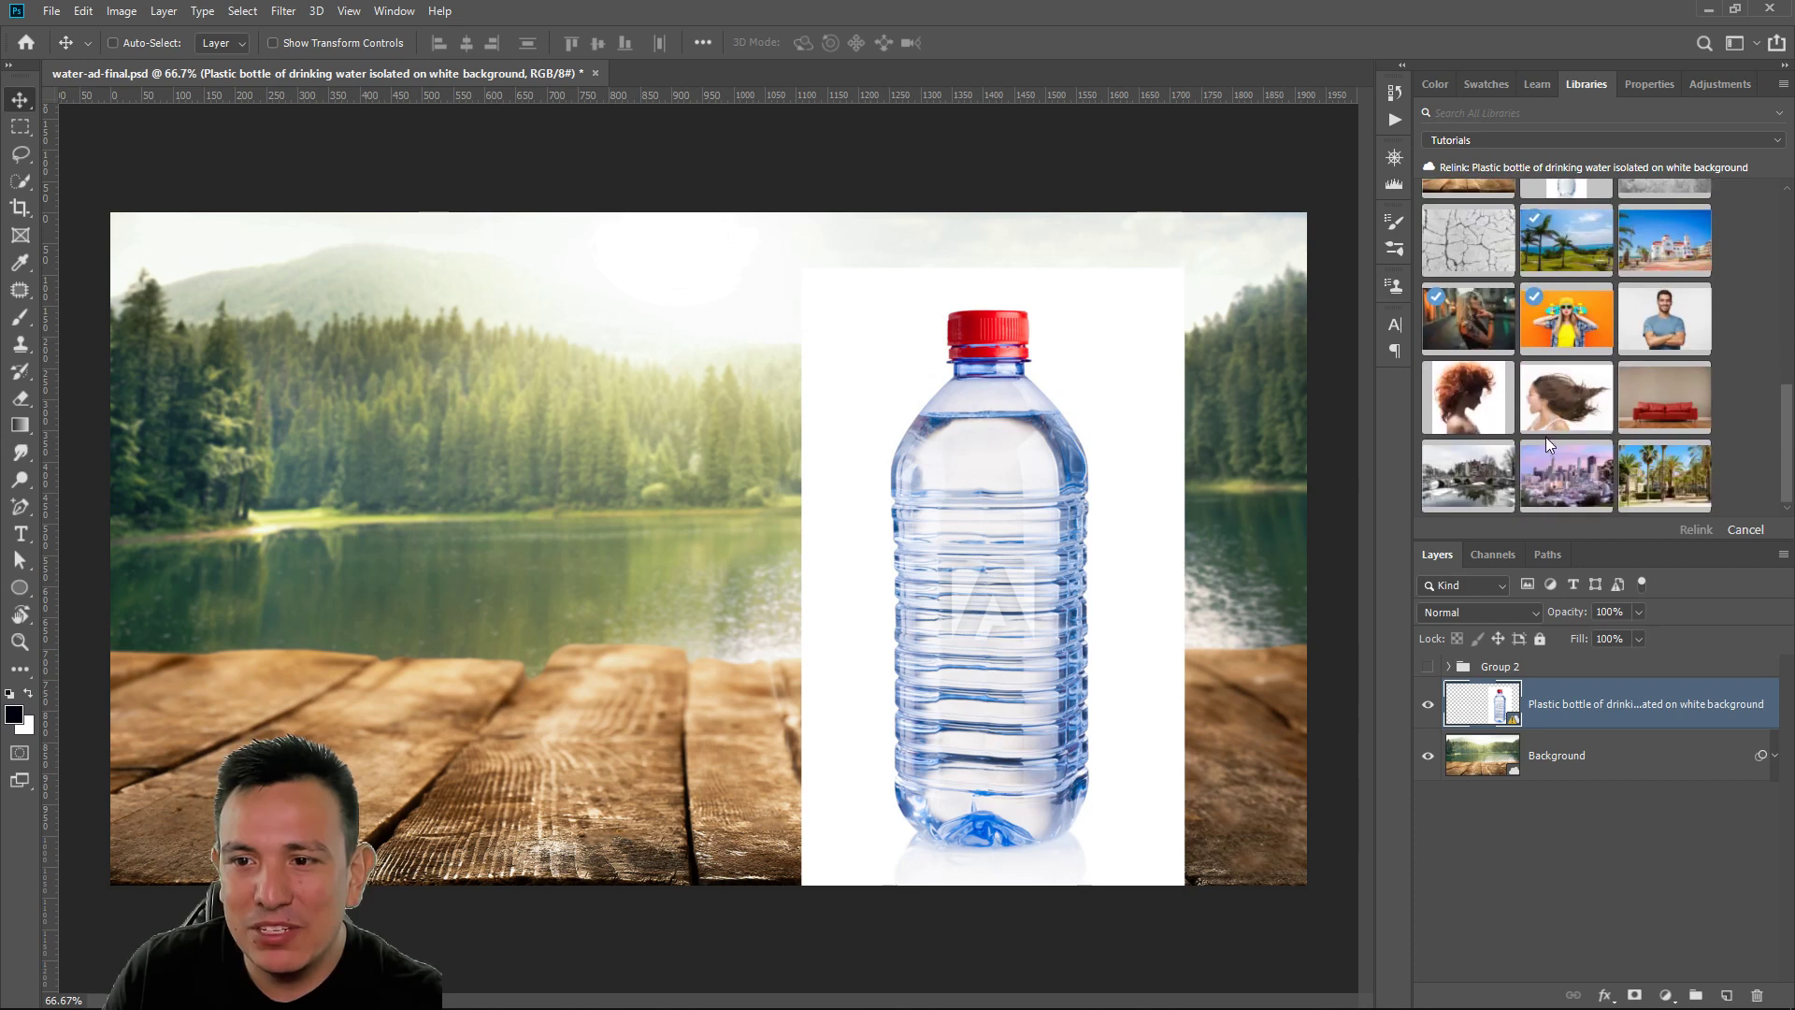
{"action": "scroll", "coordinate": [1505, 451], "scroll_direction": "up", "scroll_amount": 3}
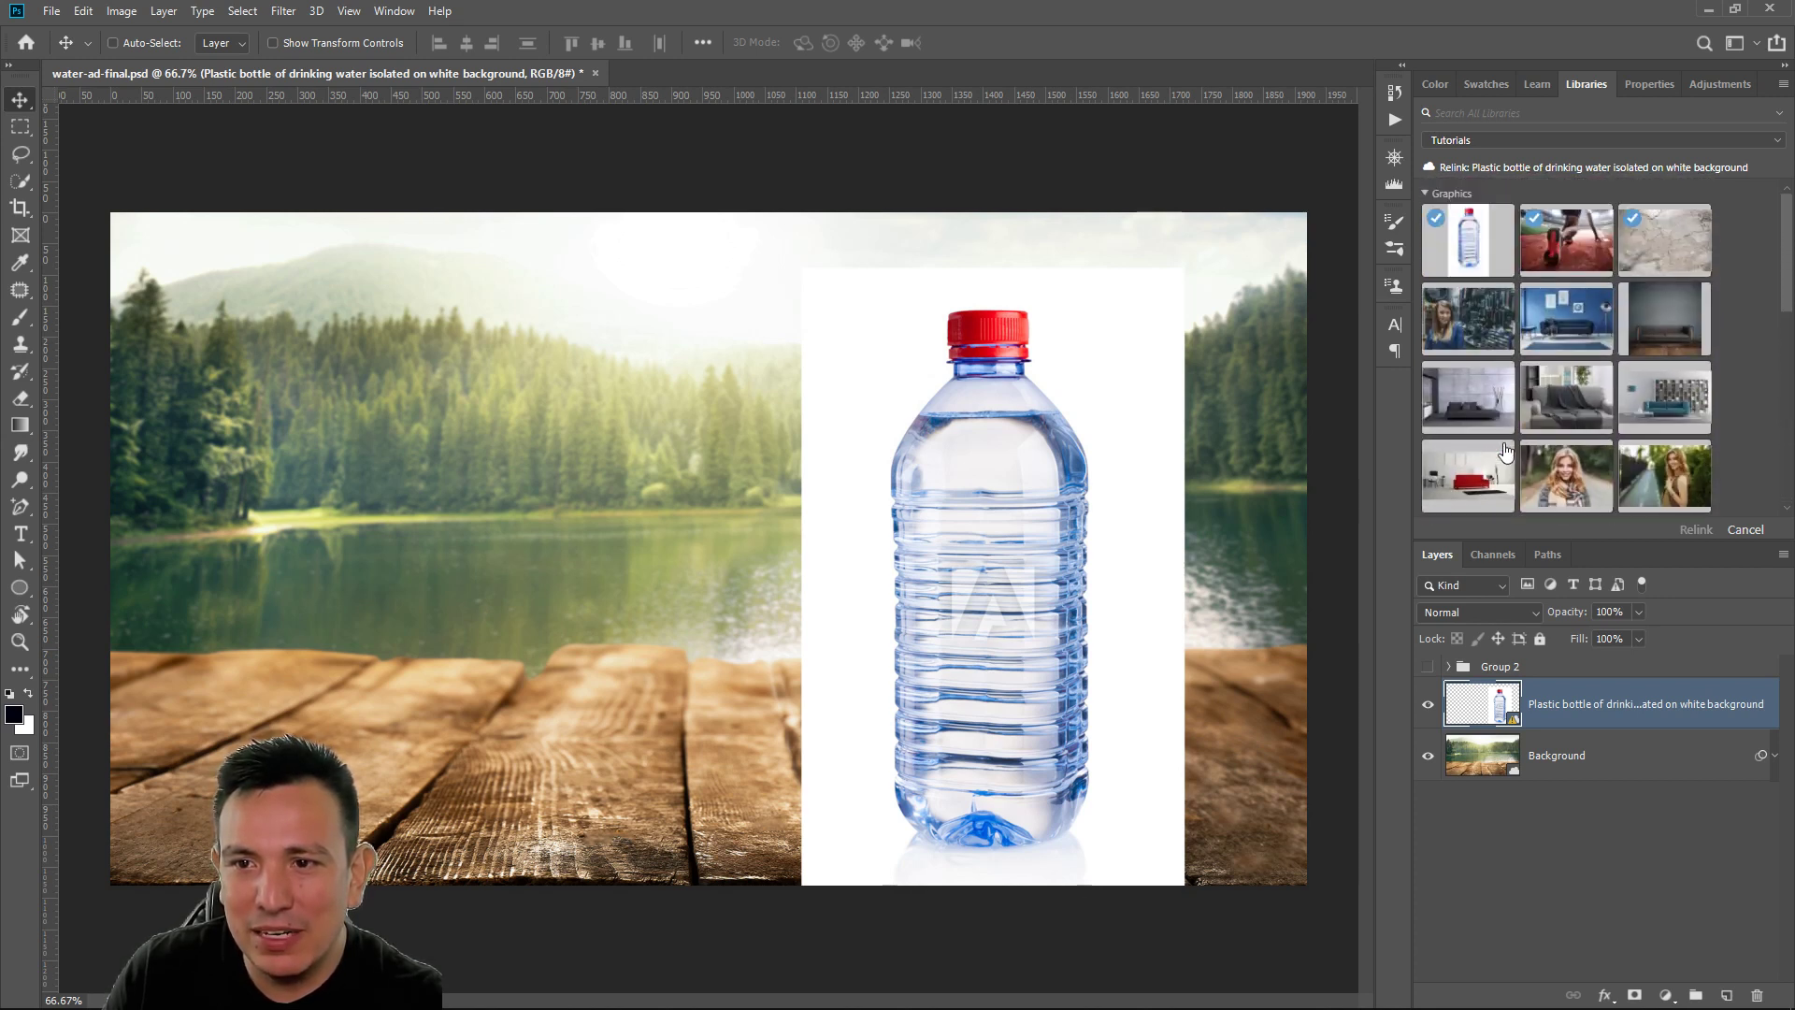
{"action": "left_click", "coordinate": [1468, 243]}
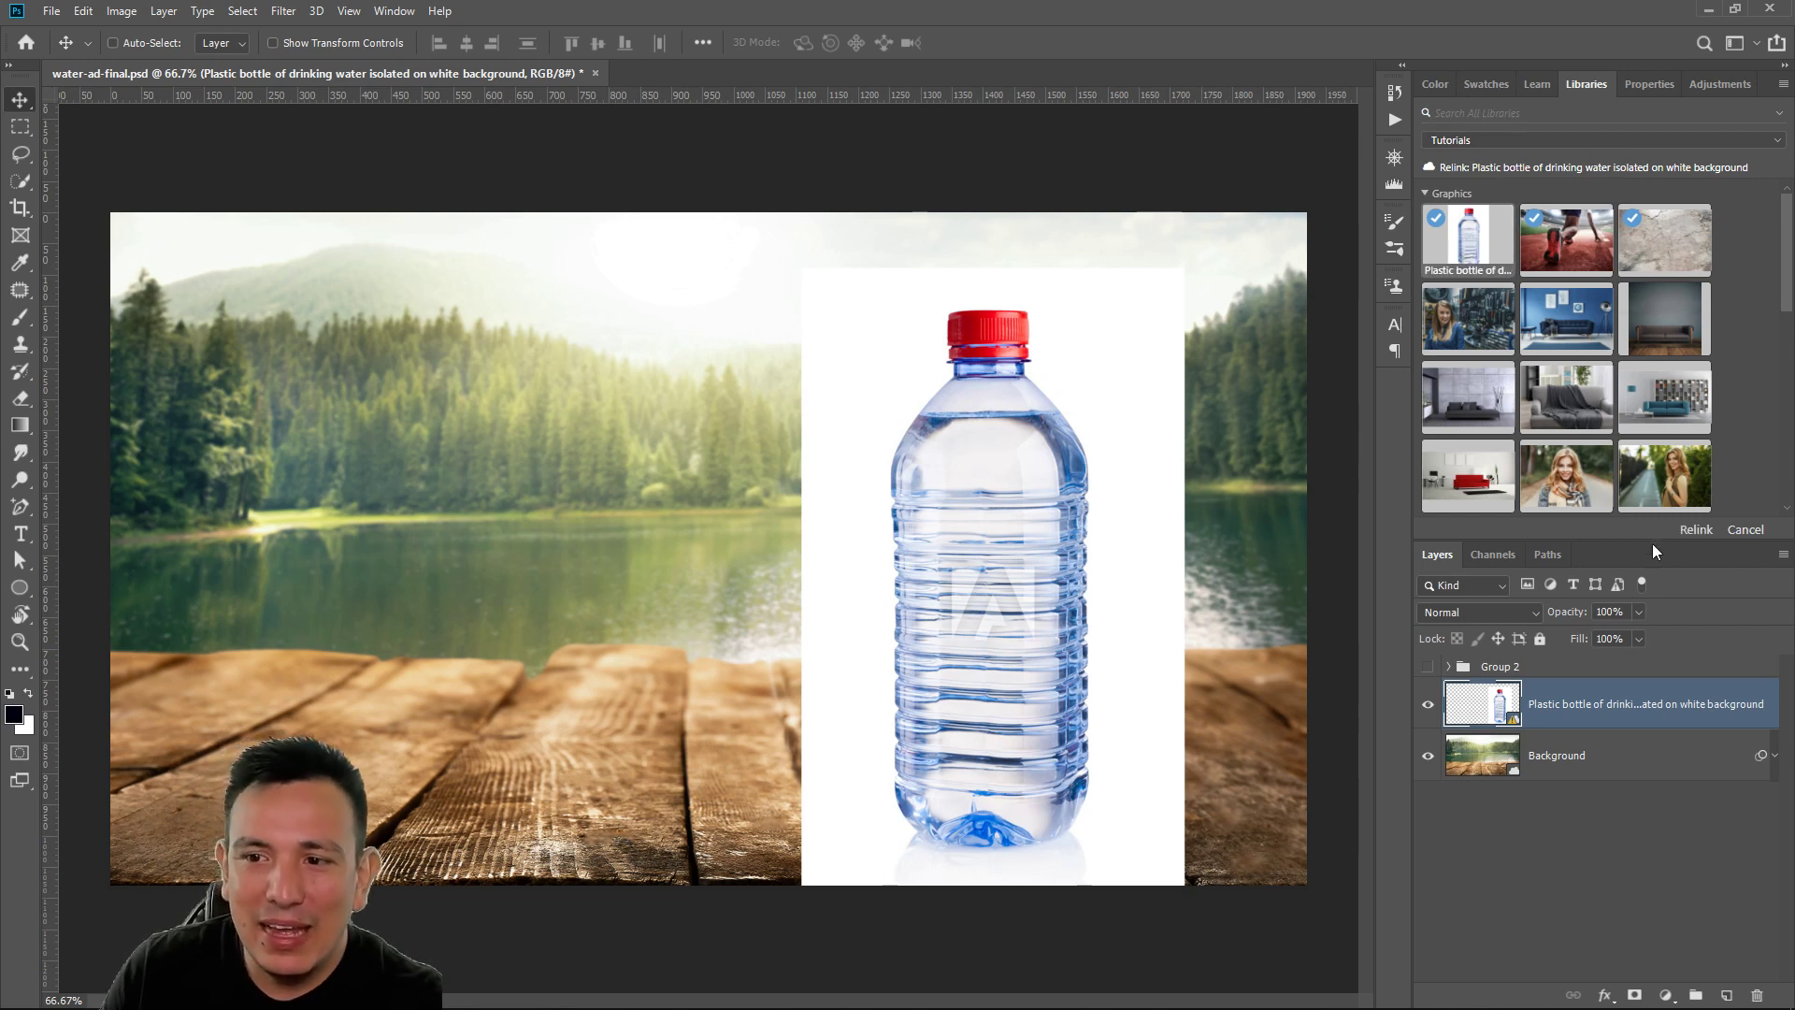
{"action": "left_click", "coordinate": [1688, 529]}
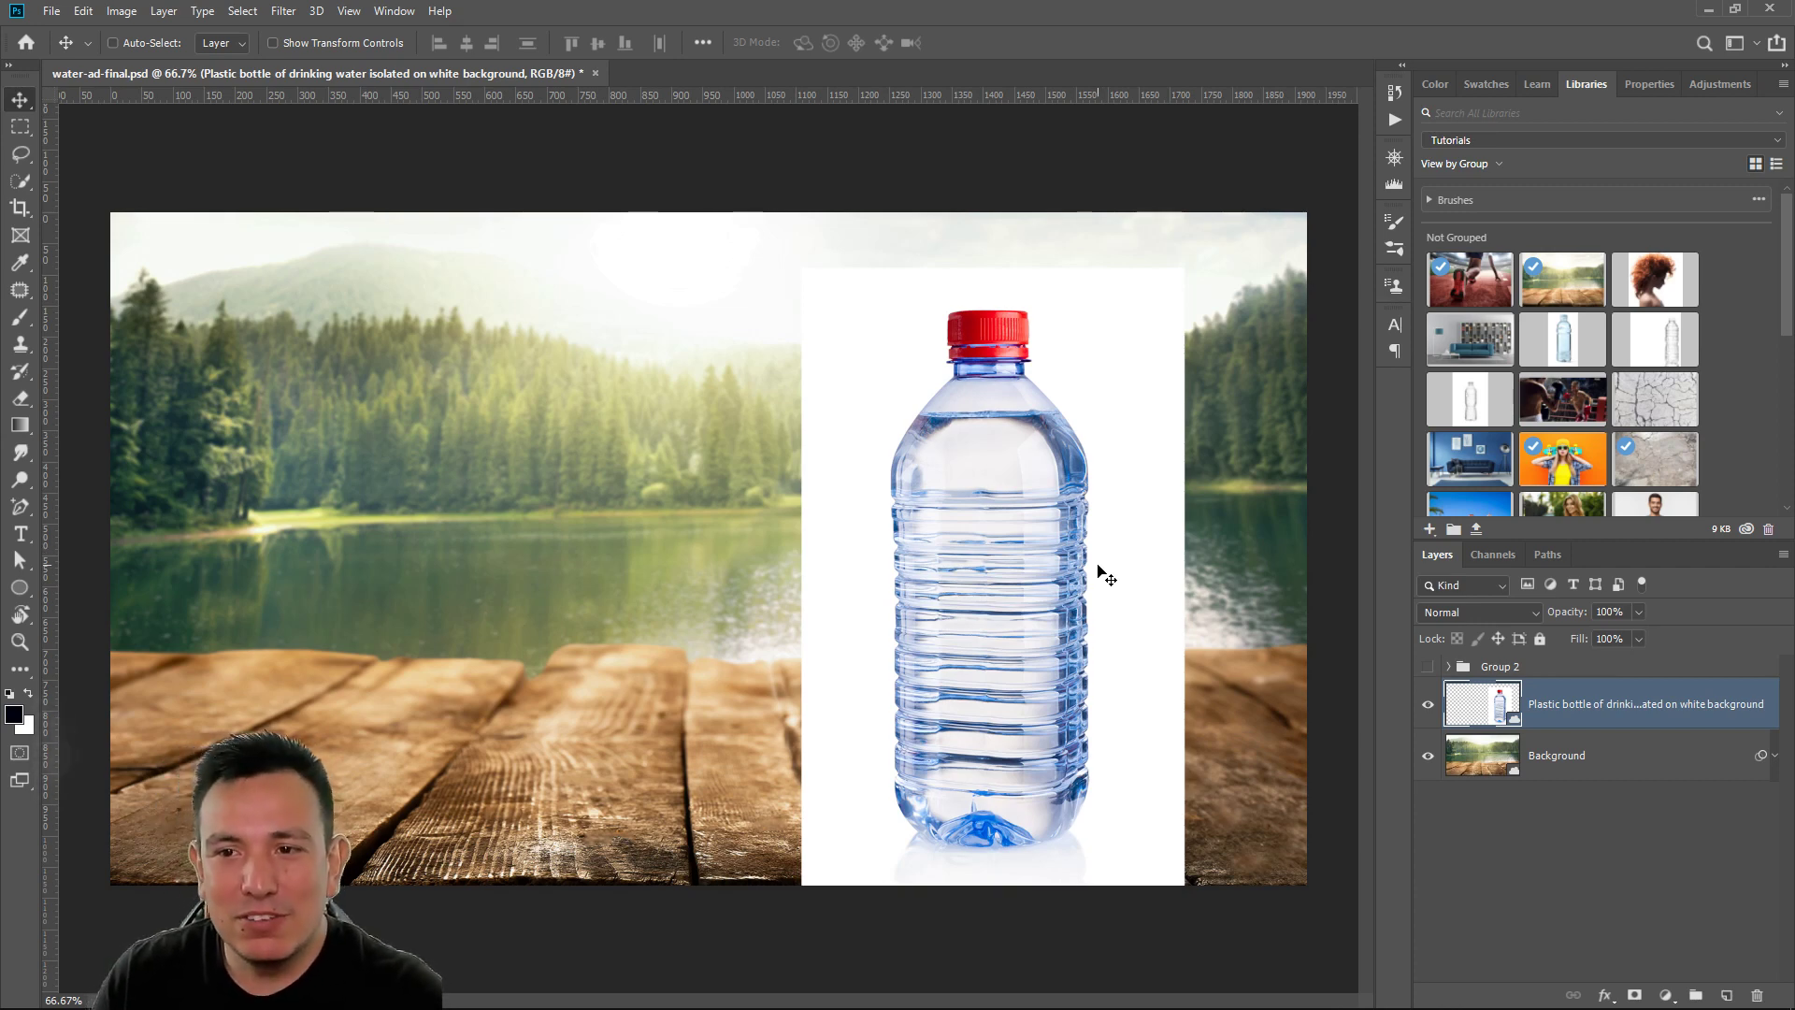
Delete Group 2 from the document, keeping only the bottle and Background layers
{"action": "right_click", "coordinate": [1590, 705]}
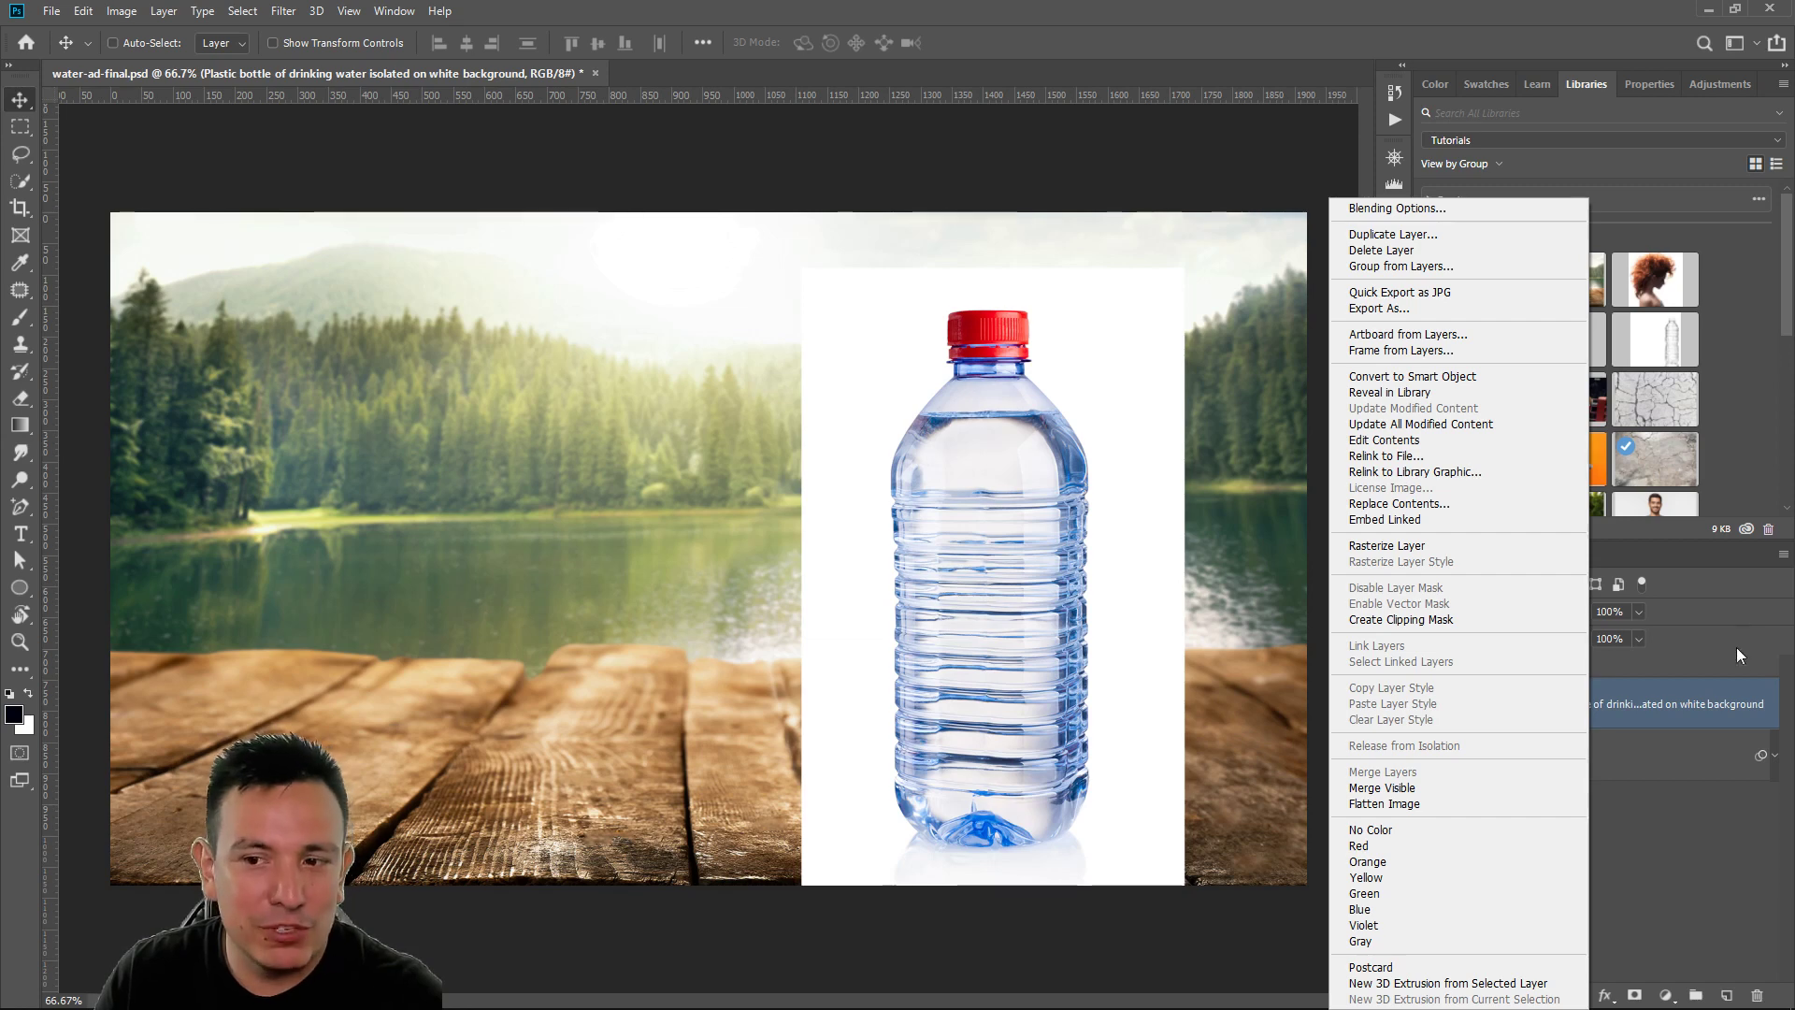
{"action": "left_click", "coordinate": [1661, 831]}
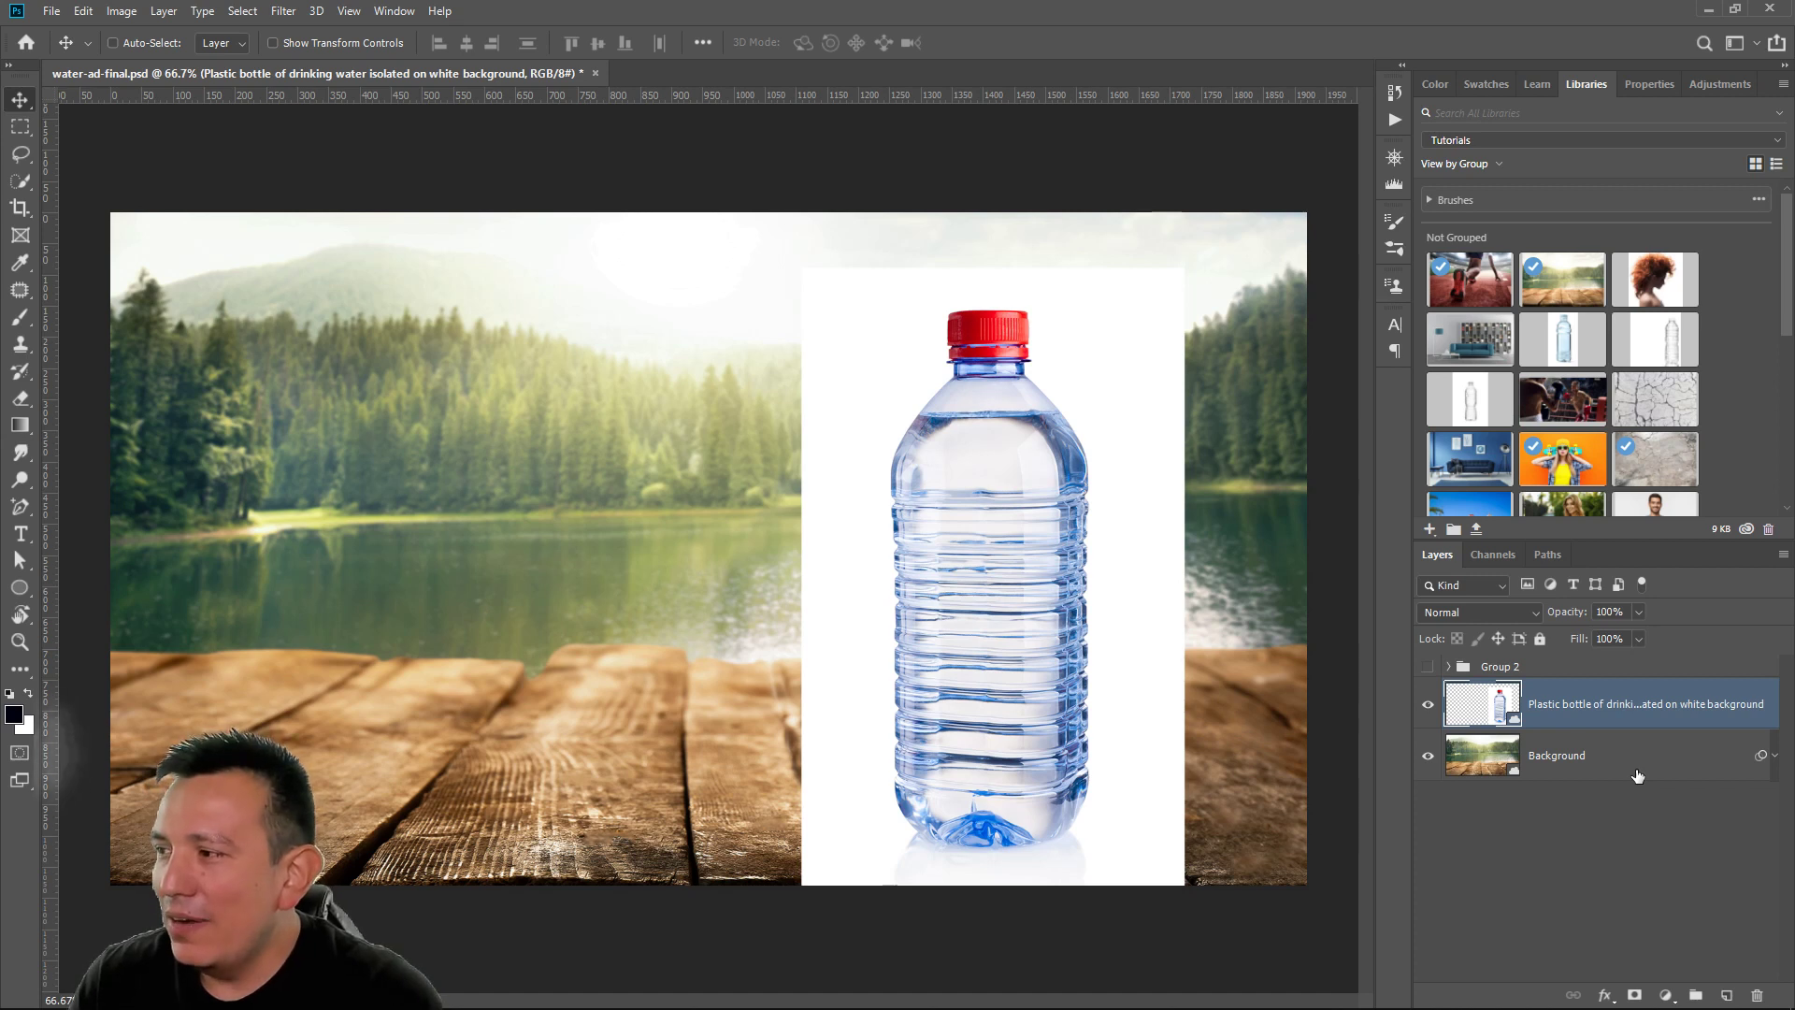
{"action": "left_click_drag", "start_coordinate": [1481, 662], "coordinate": [1757, 996]}
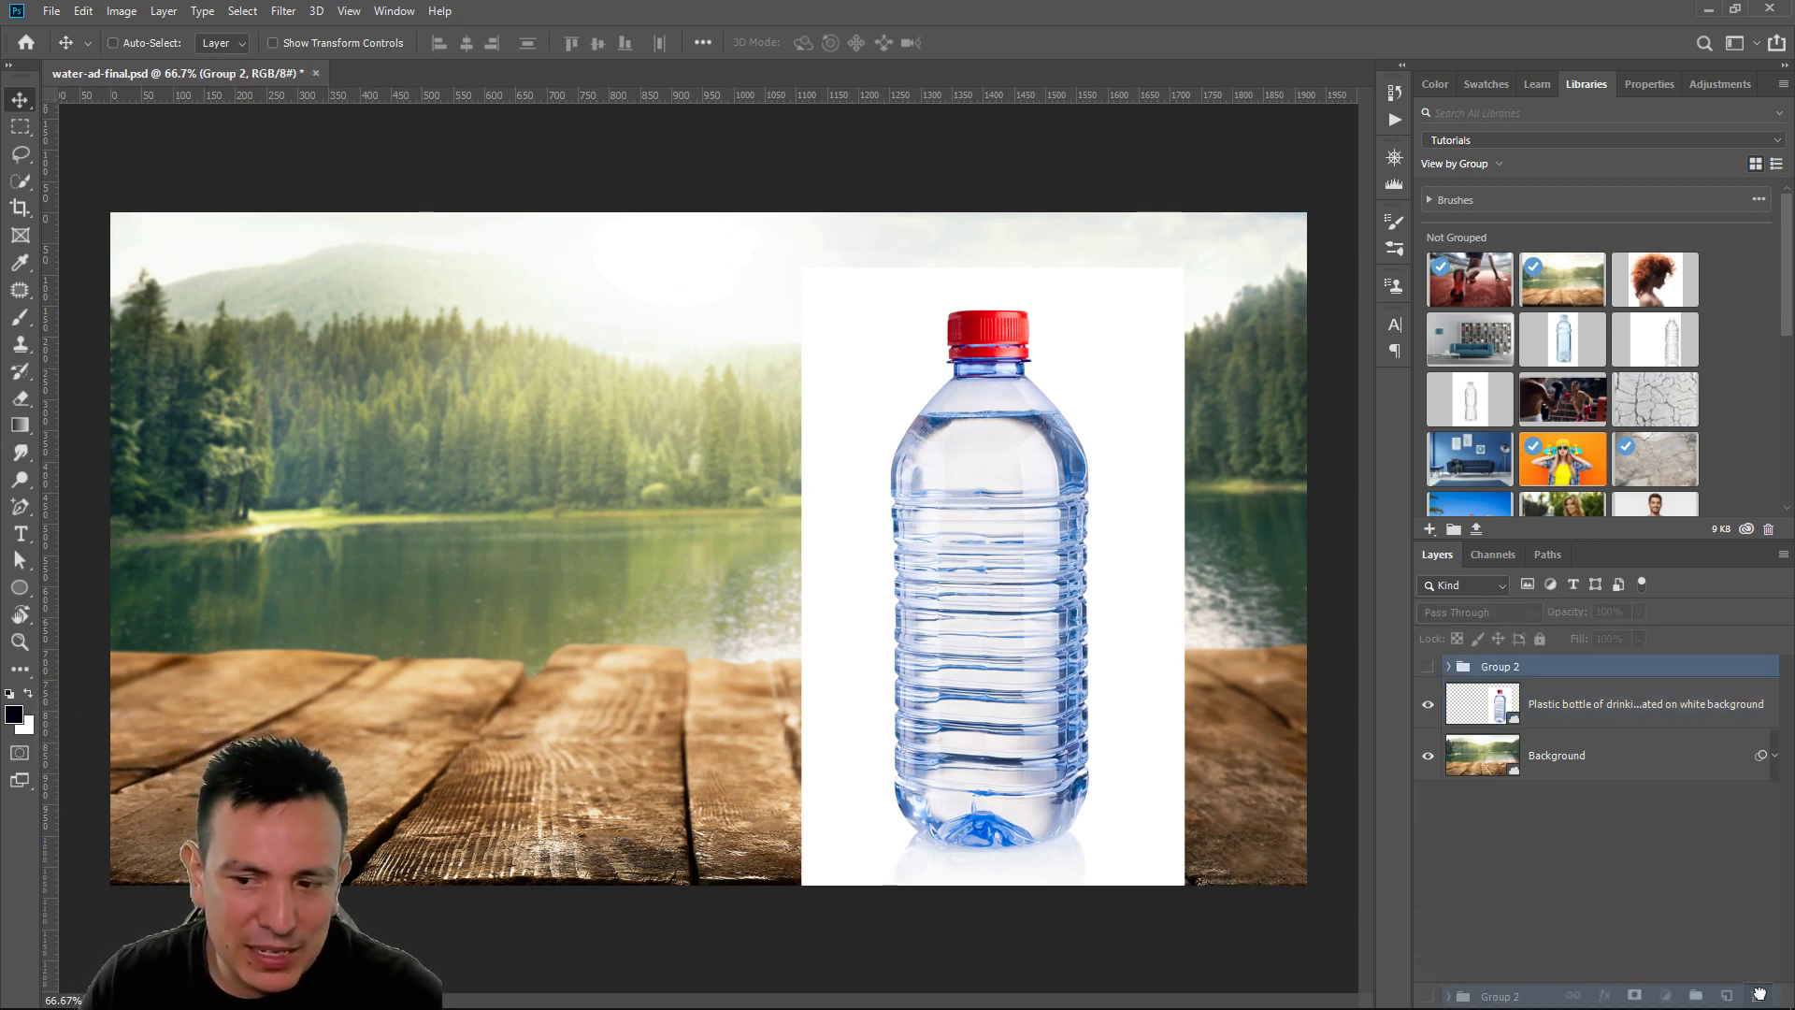
Compare the lake scene with and without the bottle by toggling the bottle layer's visibility
{"action": "left_click", "coordinate": [1427, 687]}
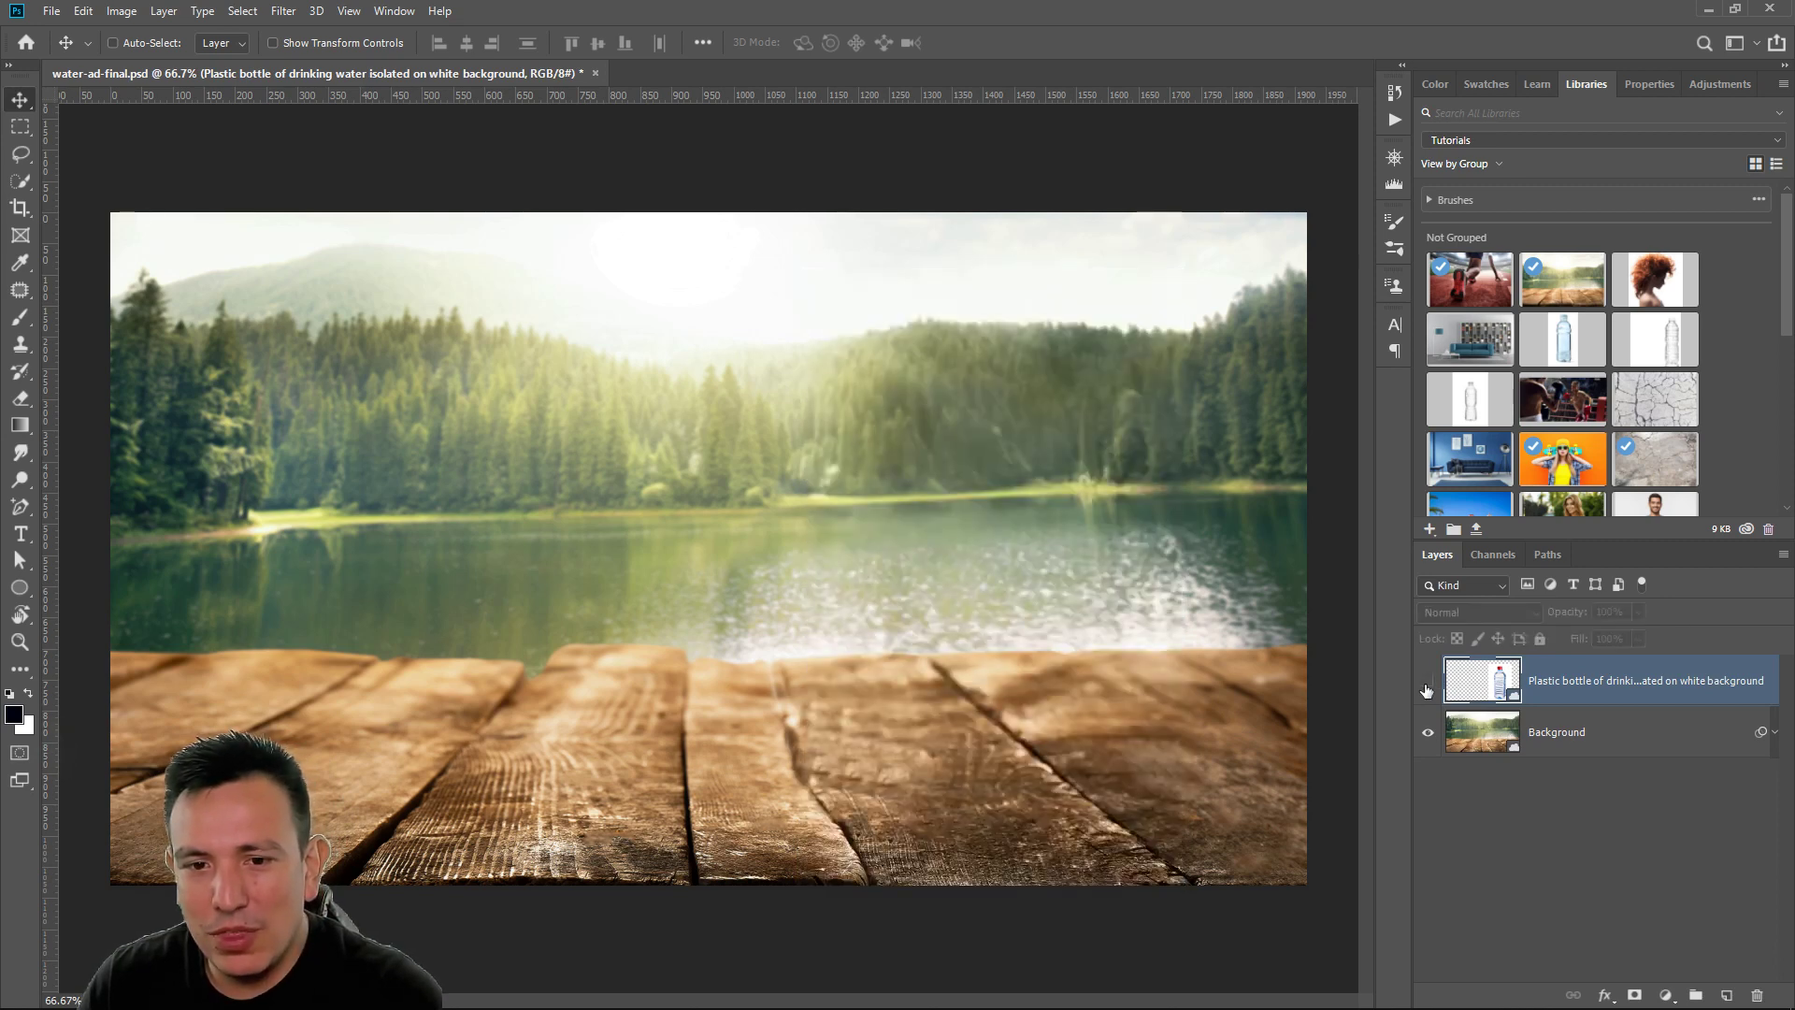
{"action": "left_click", "coordinate": [1426, 689]}
{"action": "left_click", "coordinate": [1425, 690]}
{"action": "left_click", "coordinate": [1427, 687]}
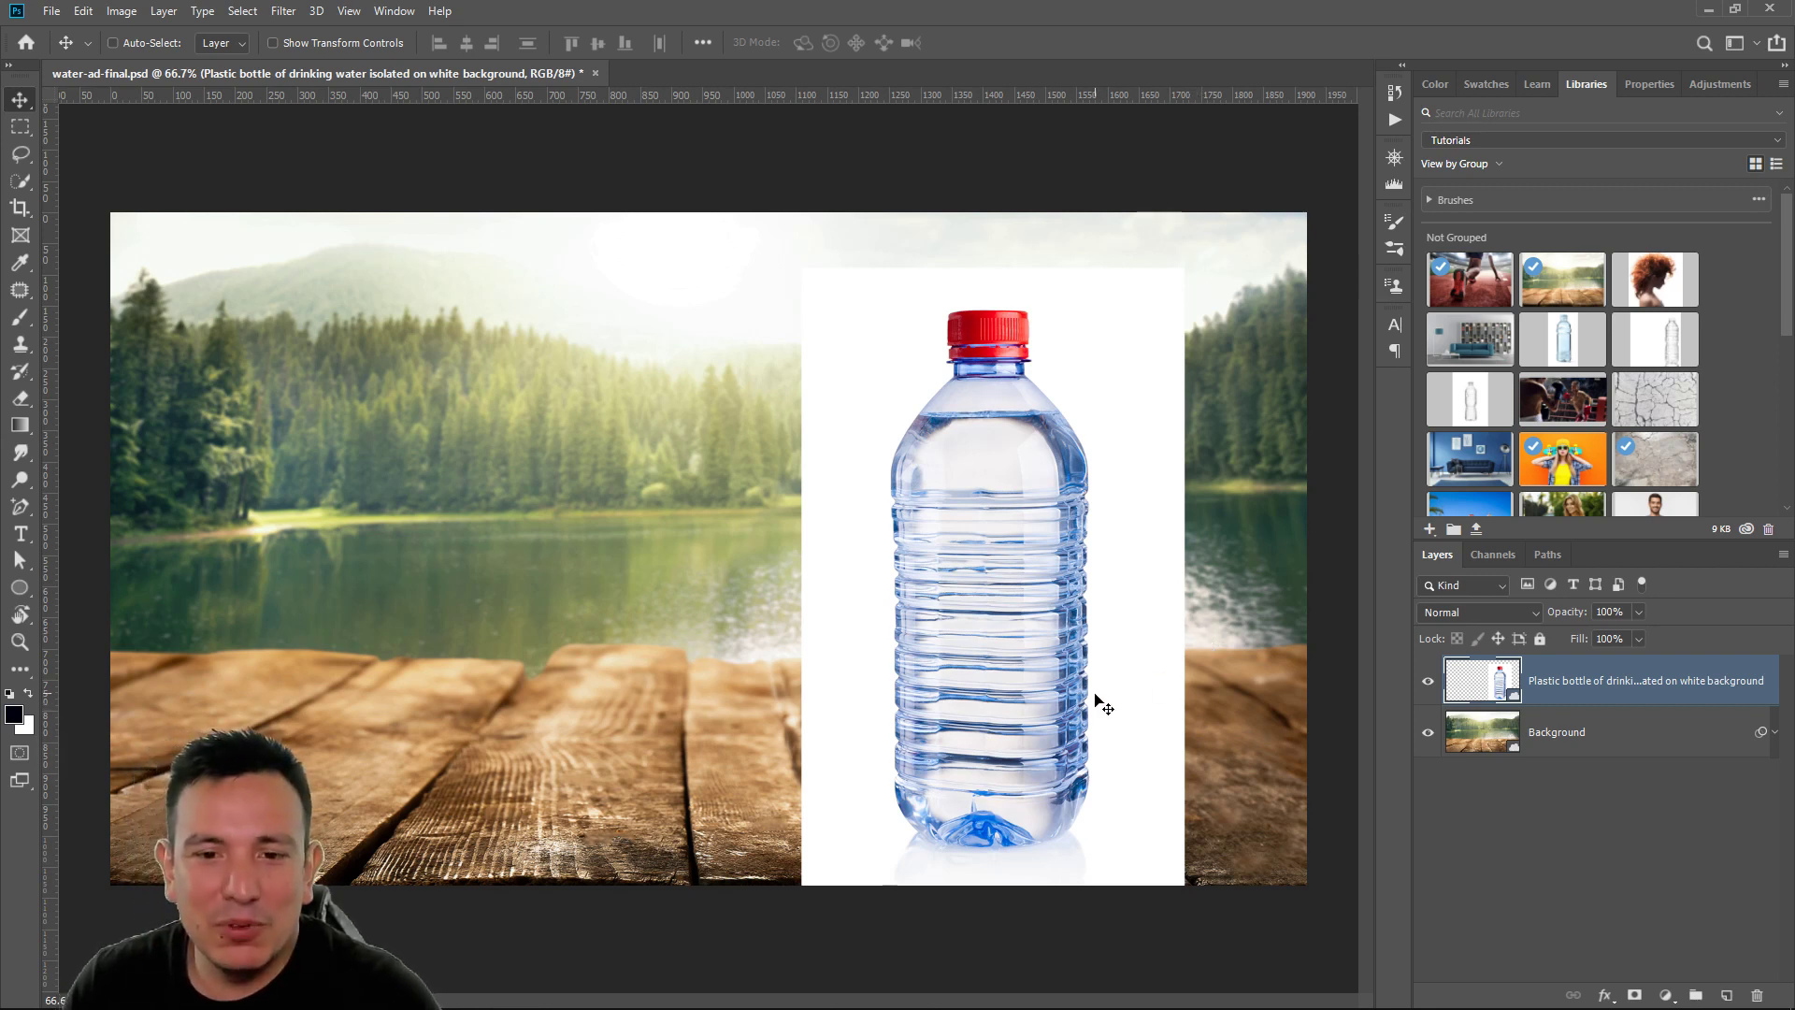
{"action": "left_click", "coordinate": [1430, 683]}
{"action": "left_click", "coordinate": [1428, 684]}
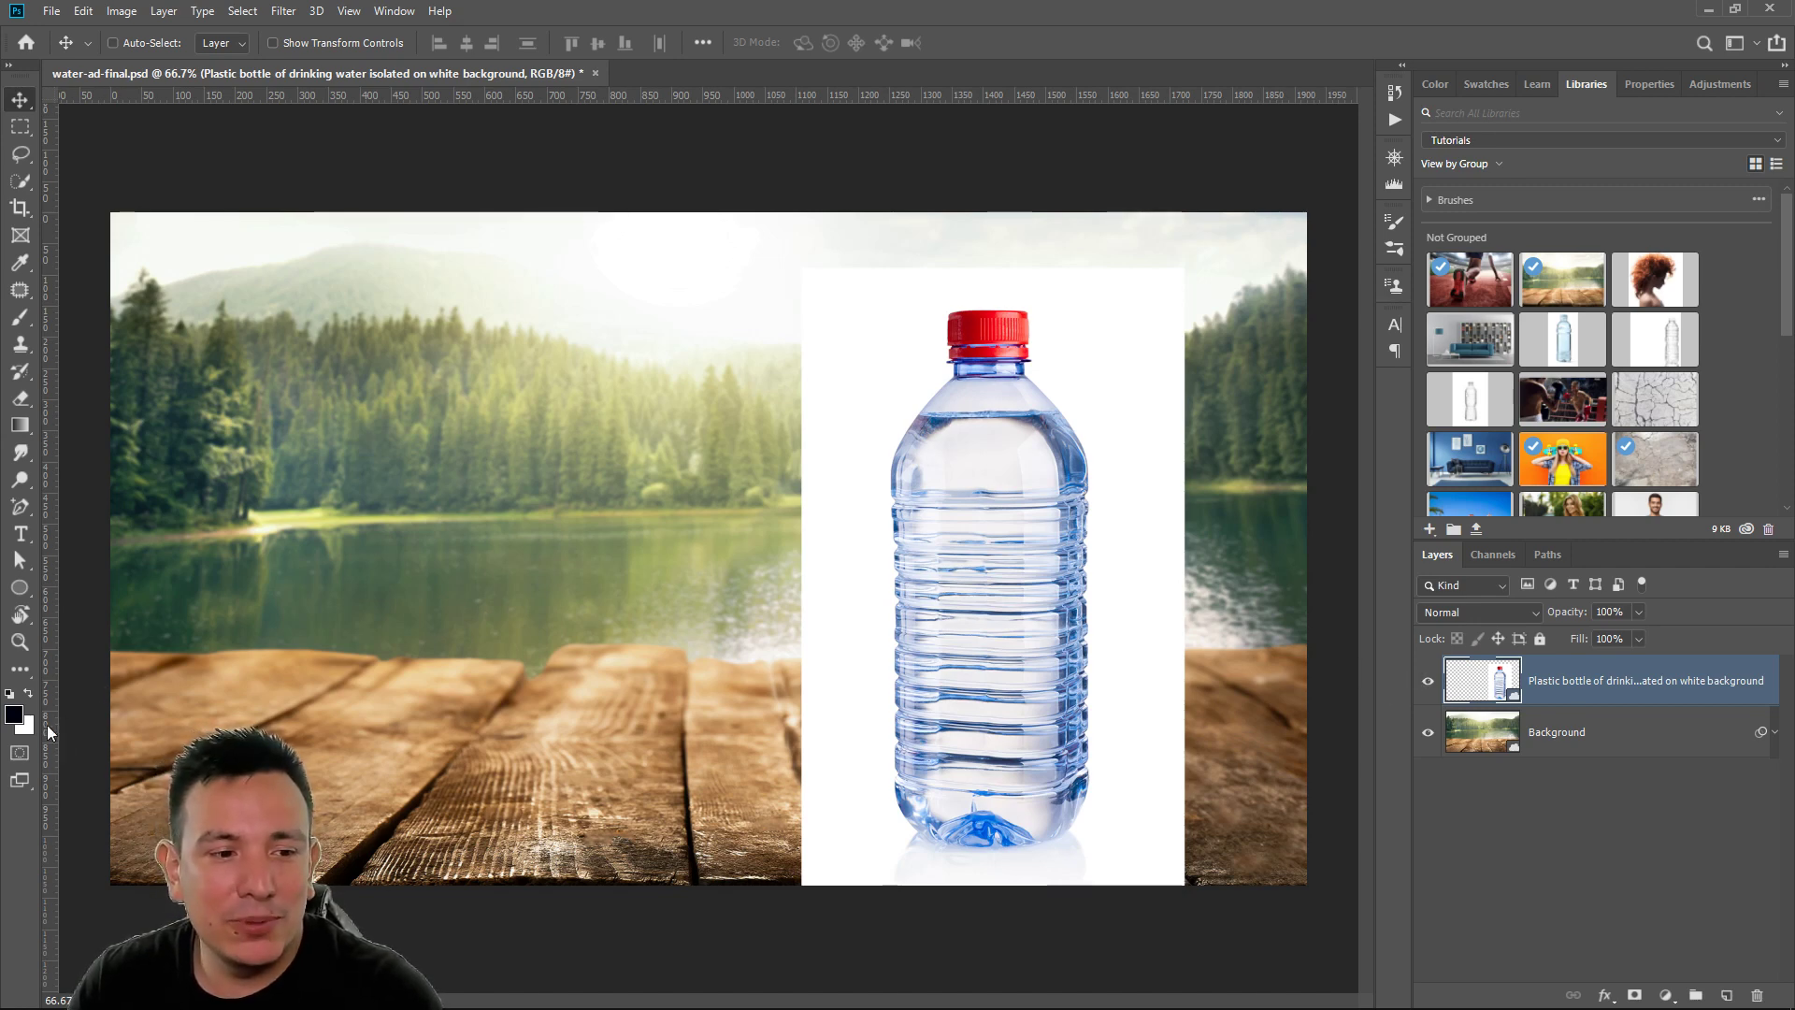
Open the foreground Color Picker, move it above the bottle, and pick a muted yellow-green at hue 66°, saturation 31% and brightness 79%
{"action": "left_click", "coordinate": [14, 716]}
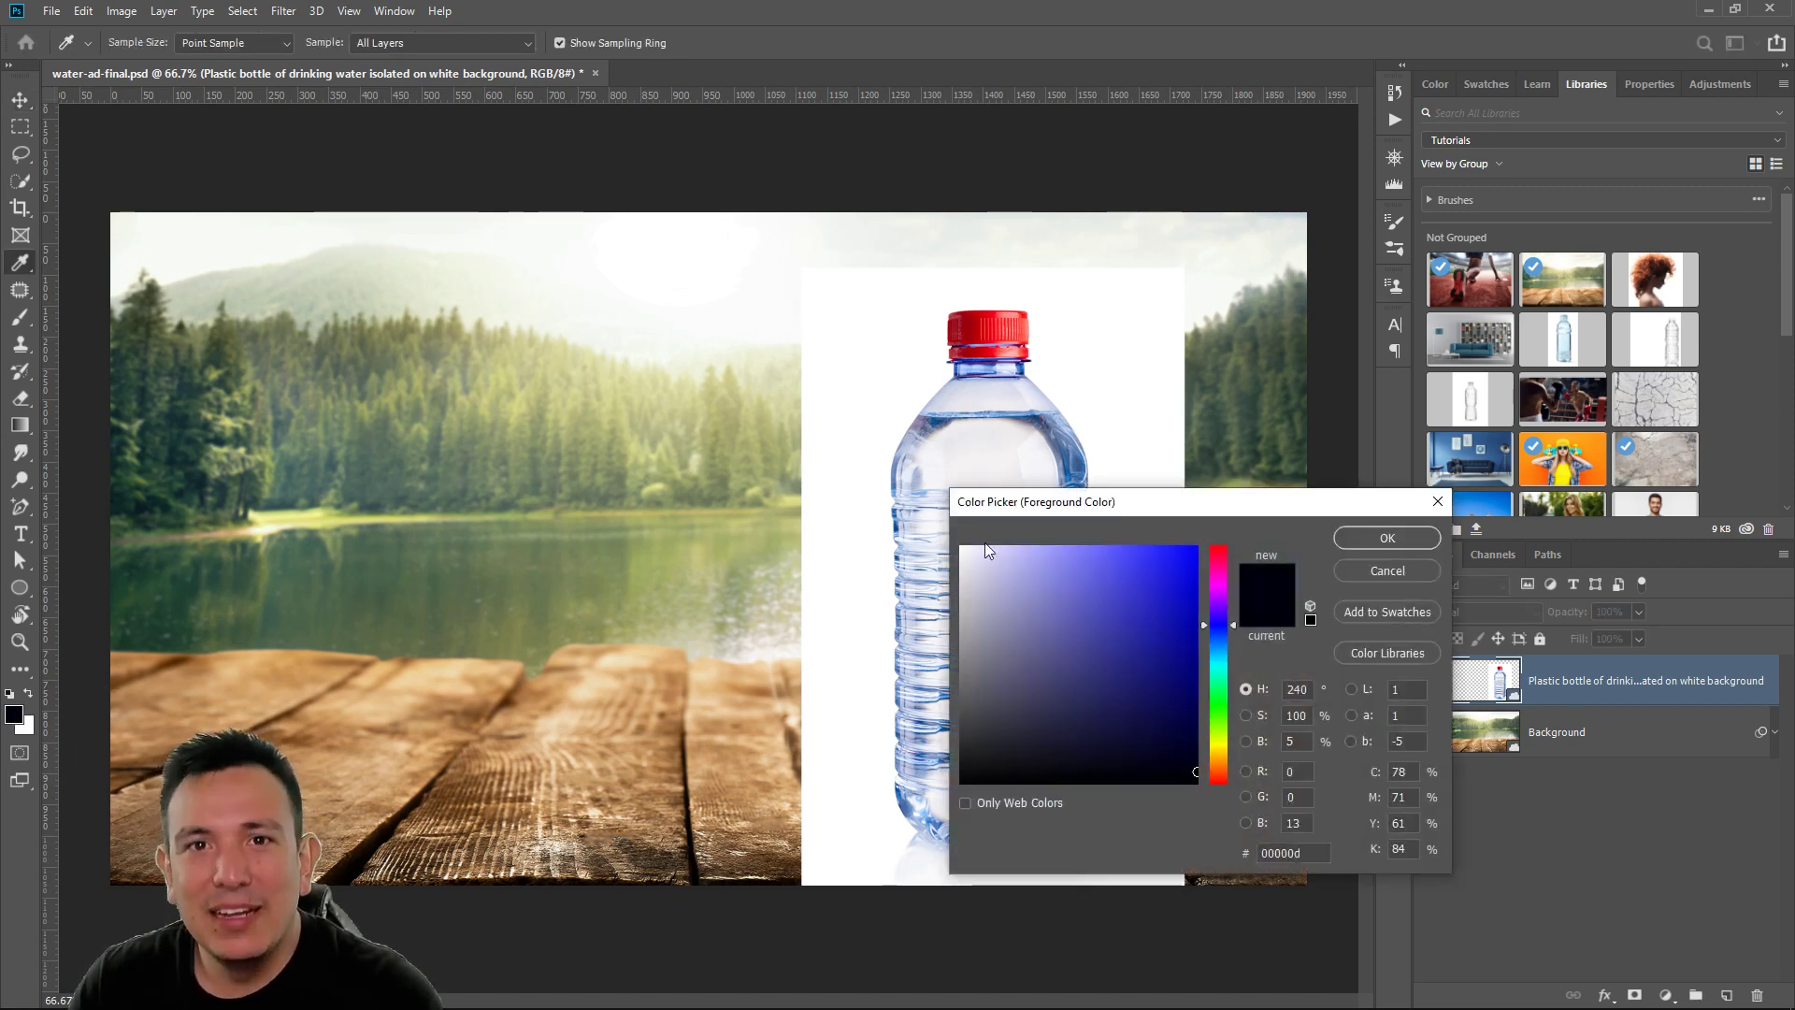
{"action": "left_click_drag", "start_coordinate": [1270, 508], "coordinate": [1009, 152]}
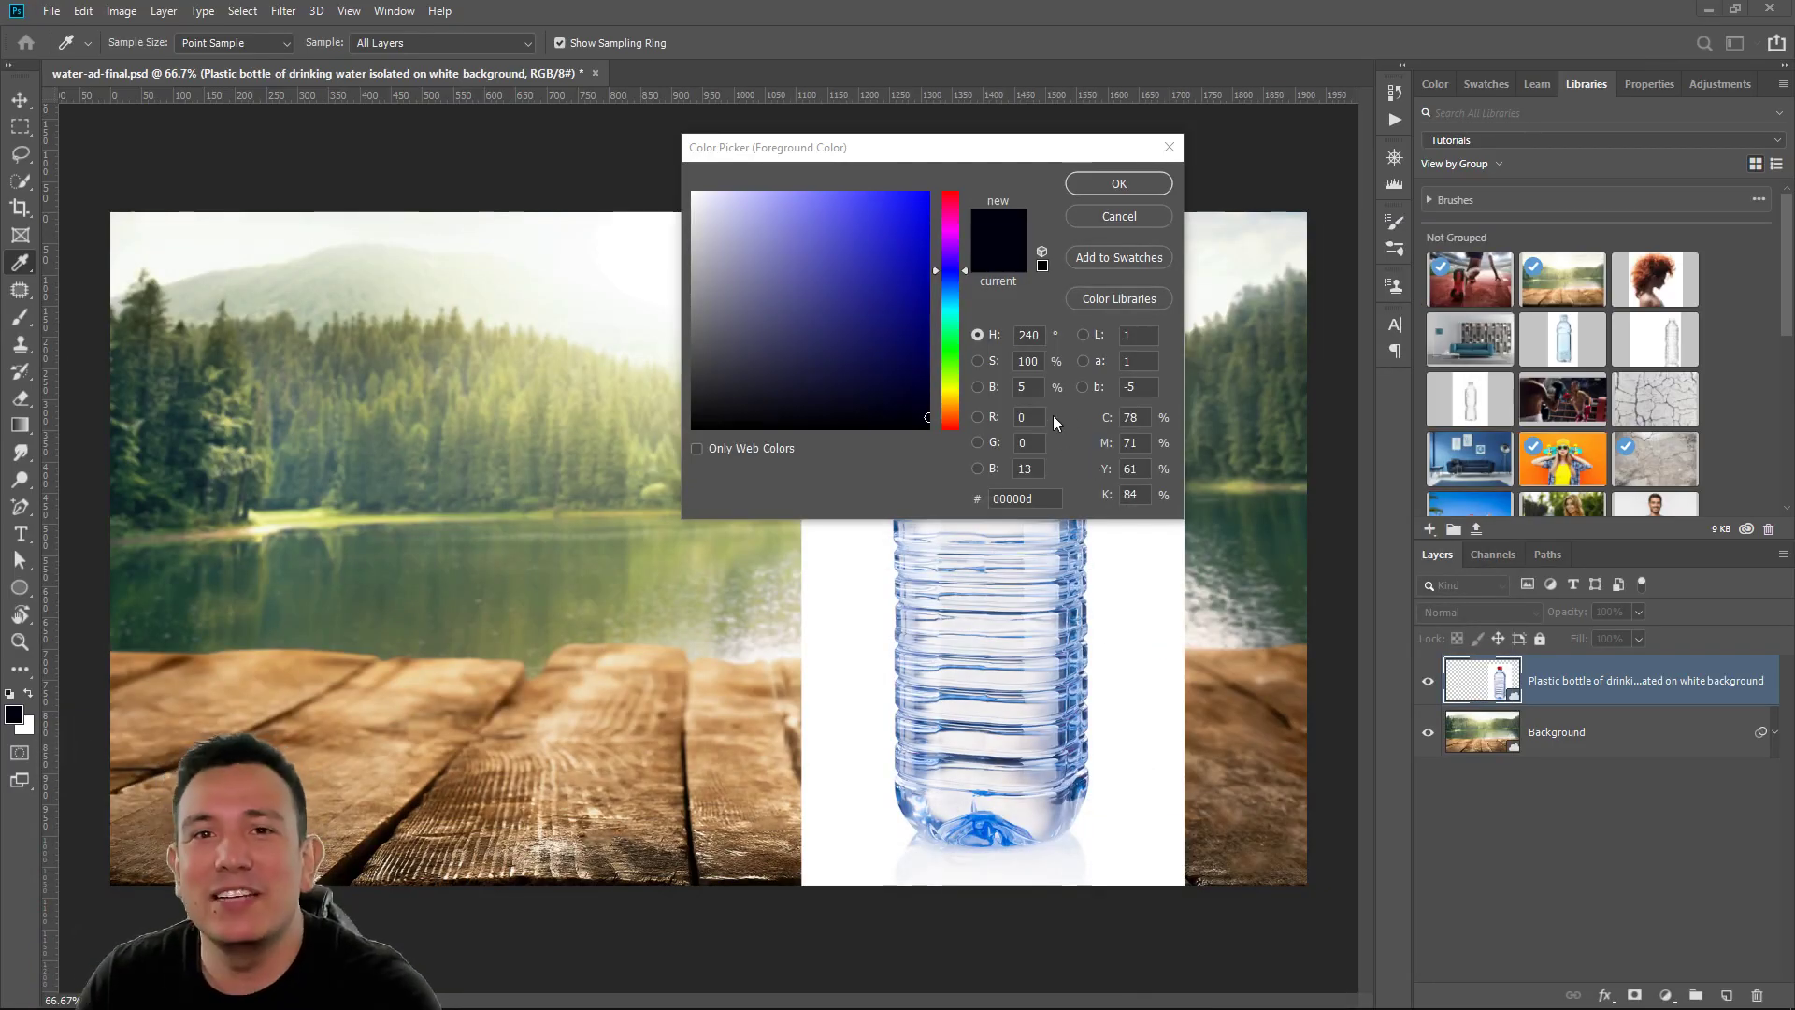
{"action": "left_click_drag", "start_coordinate": [940, 156], "coordinate": [1019, 106]}
{"action": "left_click", "coordinate": [925, 240]}
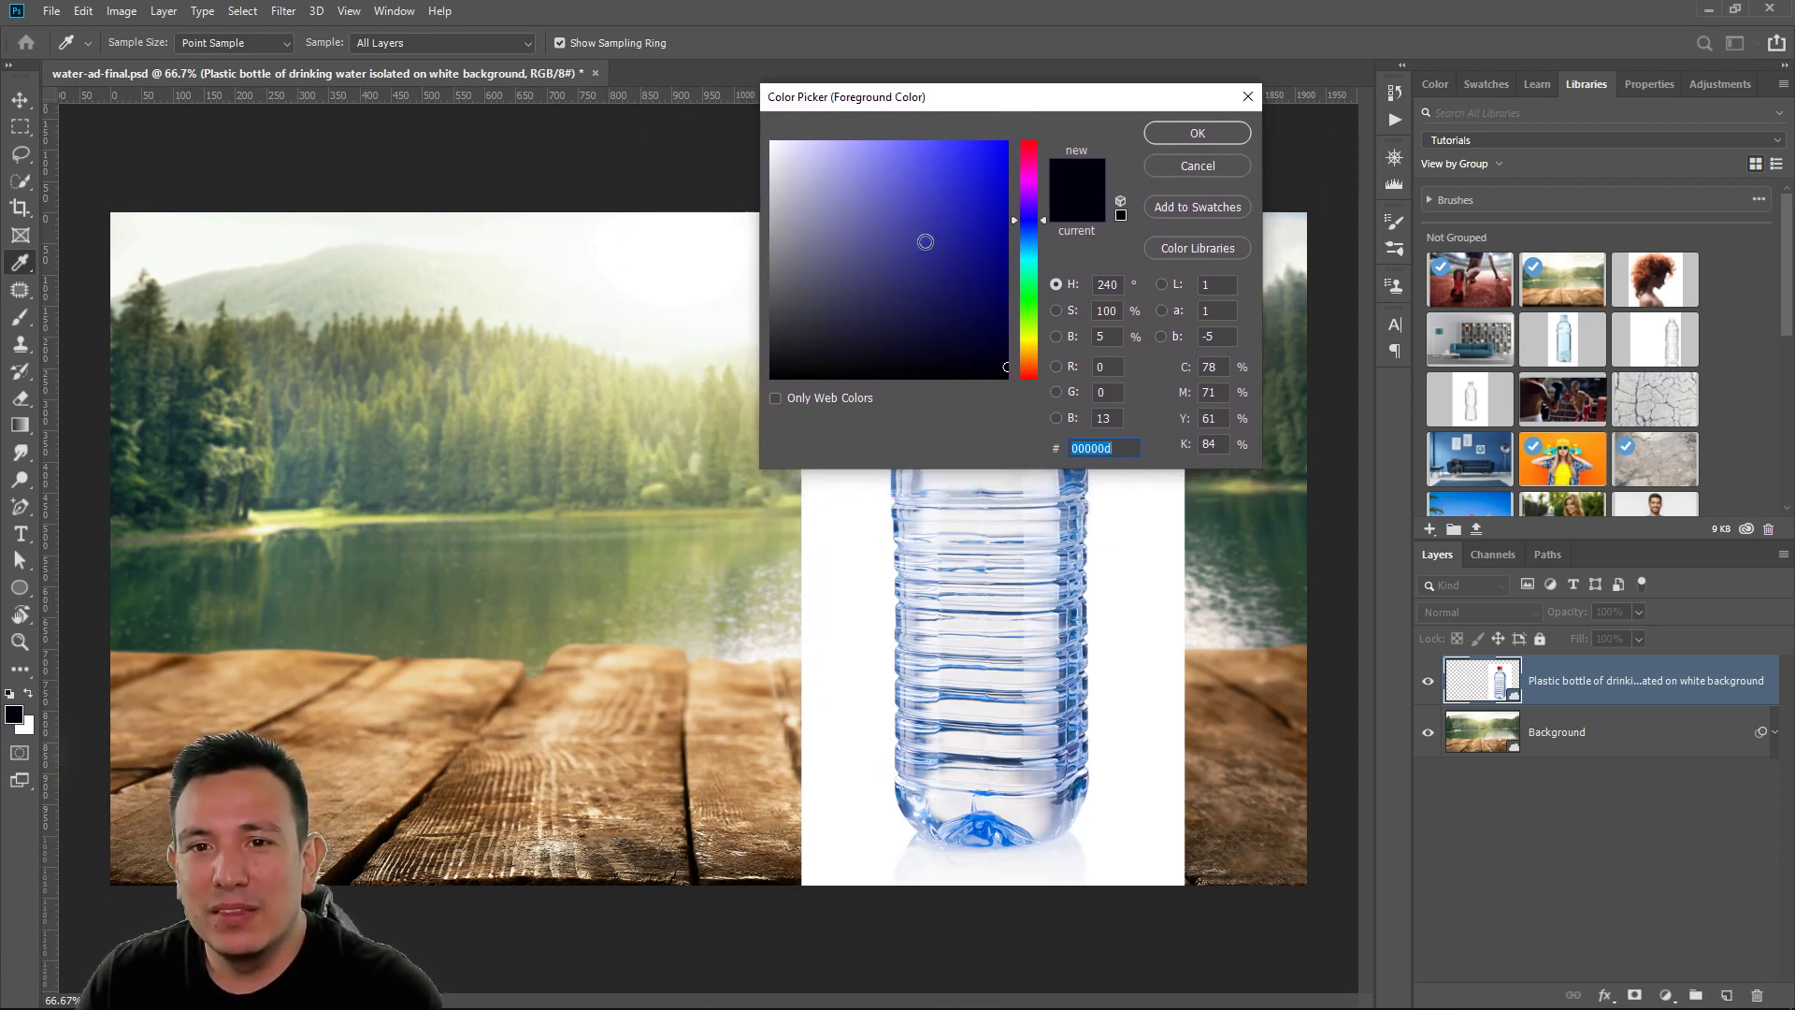
{"action": "mouse_move", "coordinate": [926, 240]}
{"action": "left_mouse_down"}
{"action": "mouse_move", "coordinate": [817, 208]}
{"action": "mouse_move", "coordinate": [954, 238]}
{"action": "left_mouse_up"}
{"action": "left_click_drag", "start_coordinate": [1021, 173], "coordinate": [842, 191]}
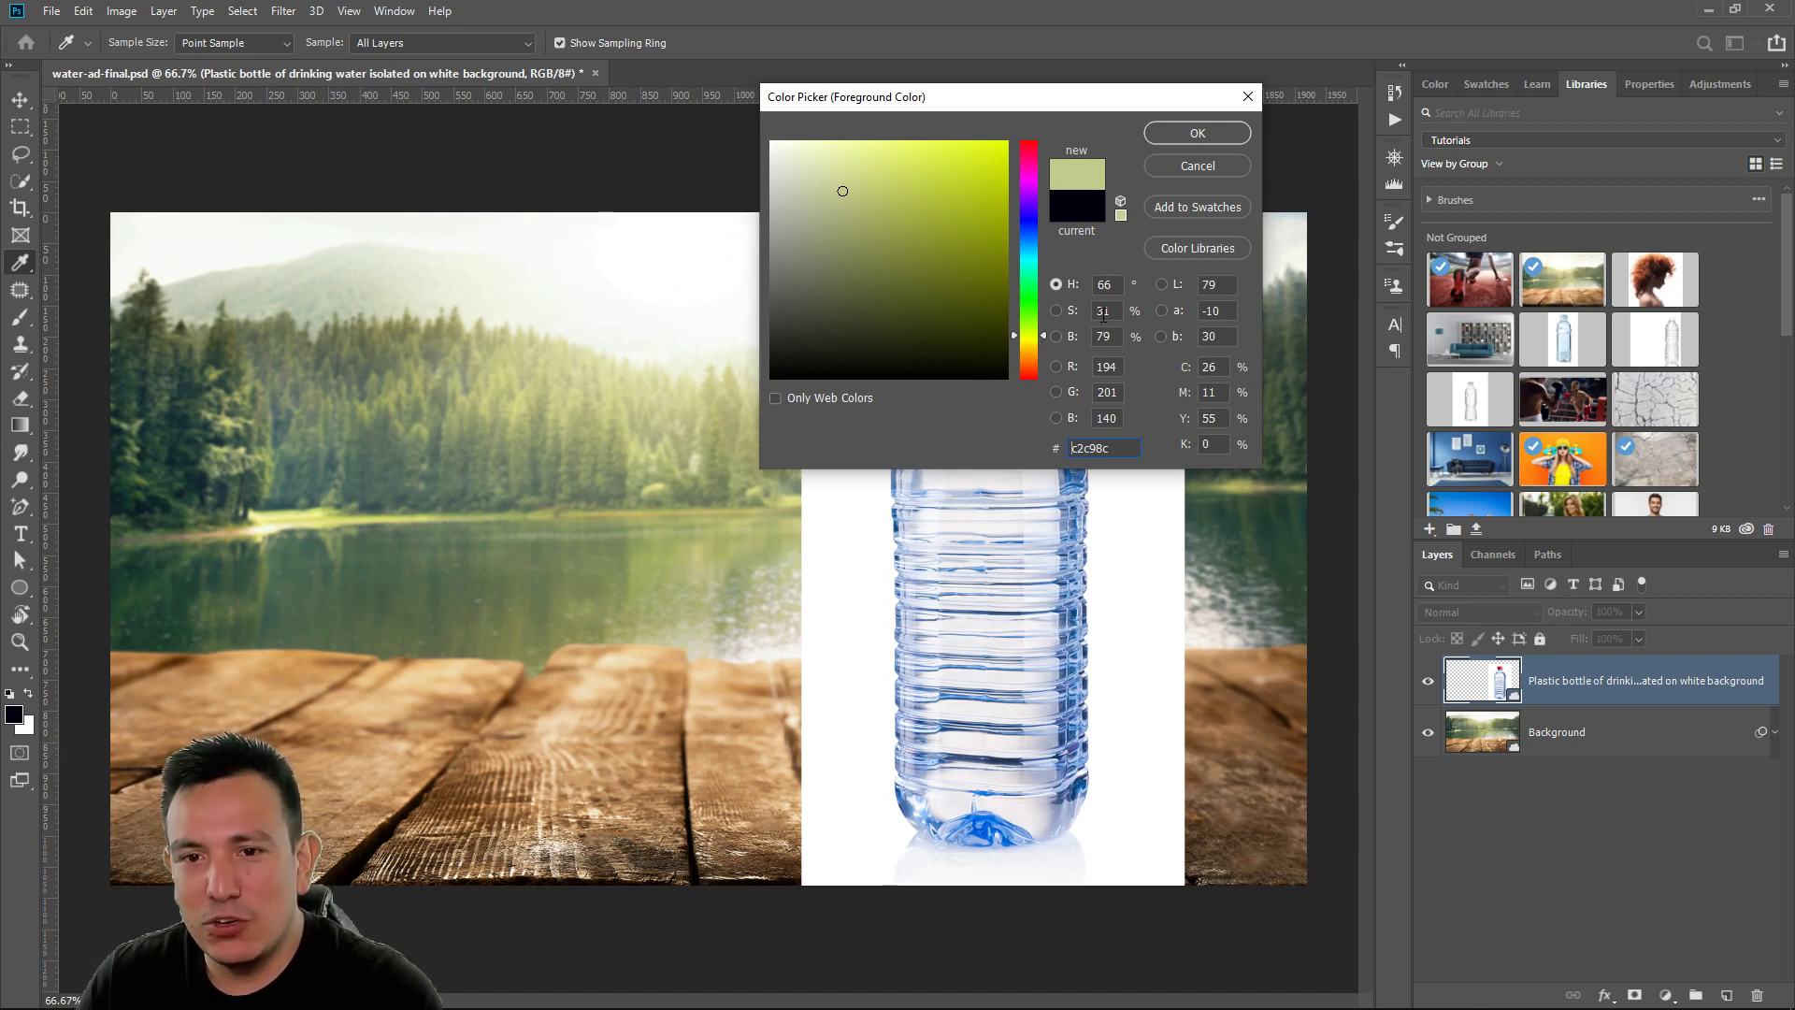
Demonstrate hue at 247° and 0°, and saturation at 0% and 100%, in the foreground Color Picker
{"action": "left_click_drag", "start_coordinate": [1045, 335], "coordinate": [1048, 215]}
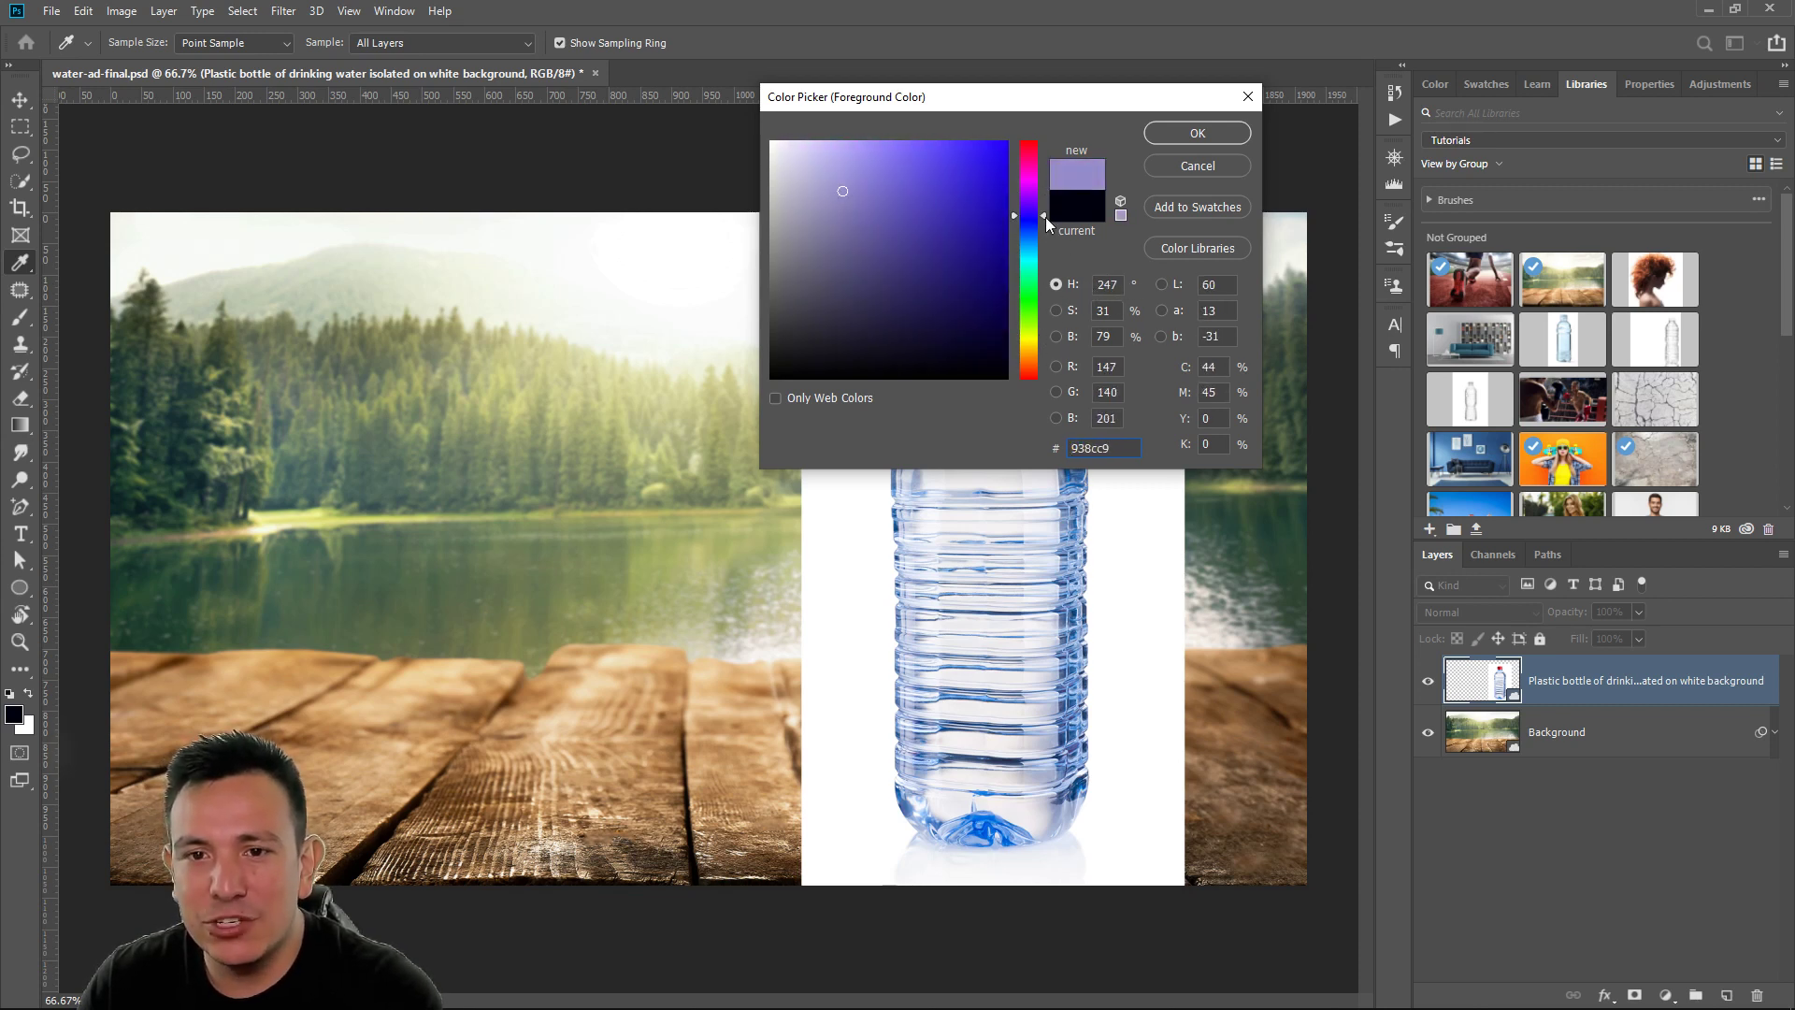
{"action": "left_click_drag", "start_coordinate": [1045, 217], "coordinate": [1052, 141]}
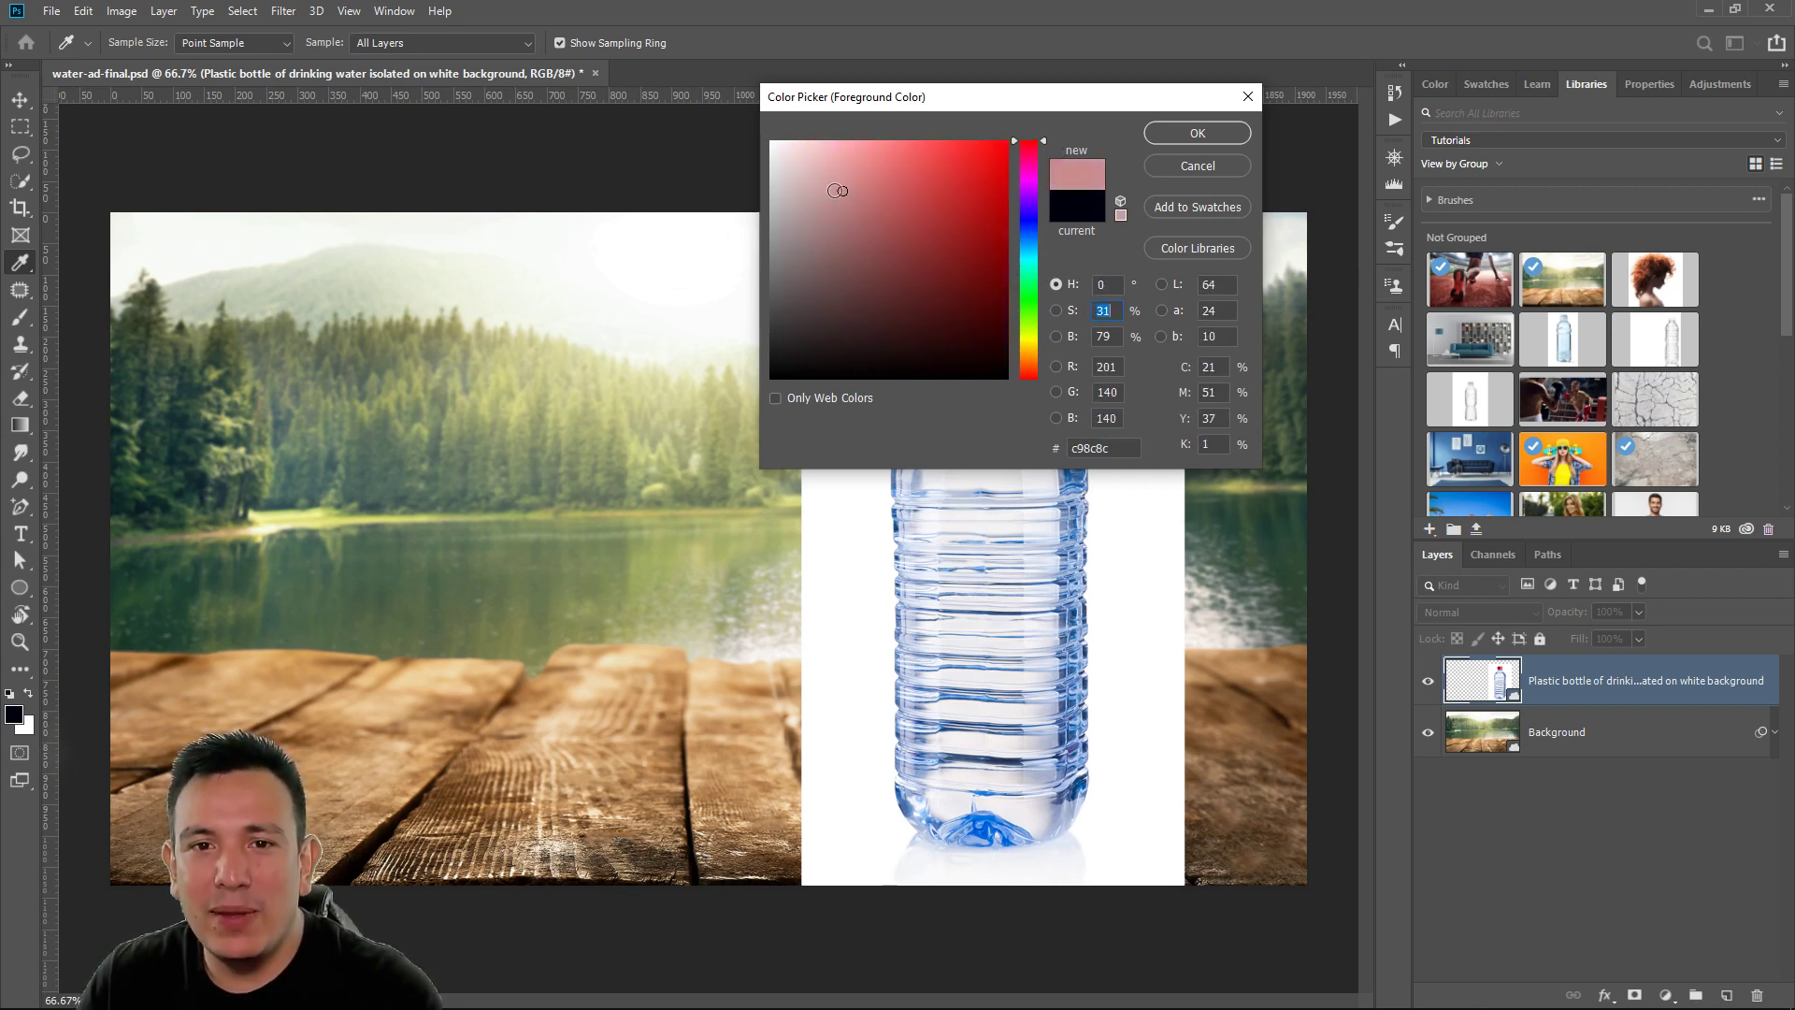
{"action": "left_click_drag", "start_coordinate": [835, 191], "coordinate": [726, 207]}
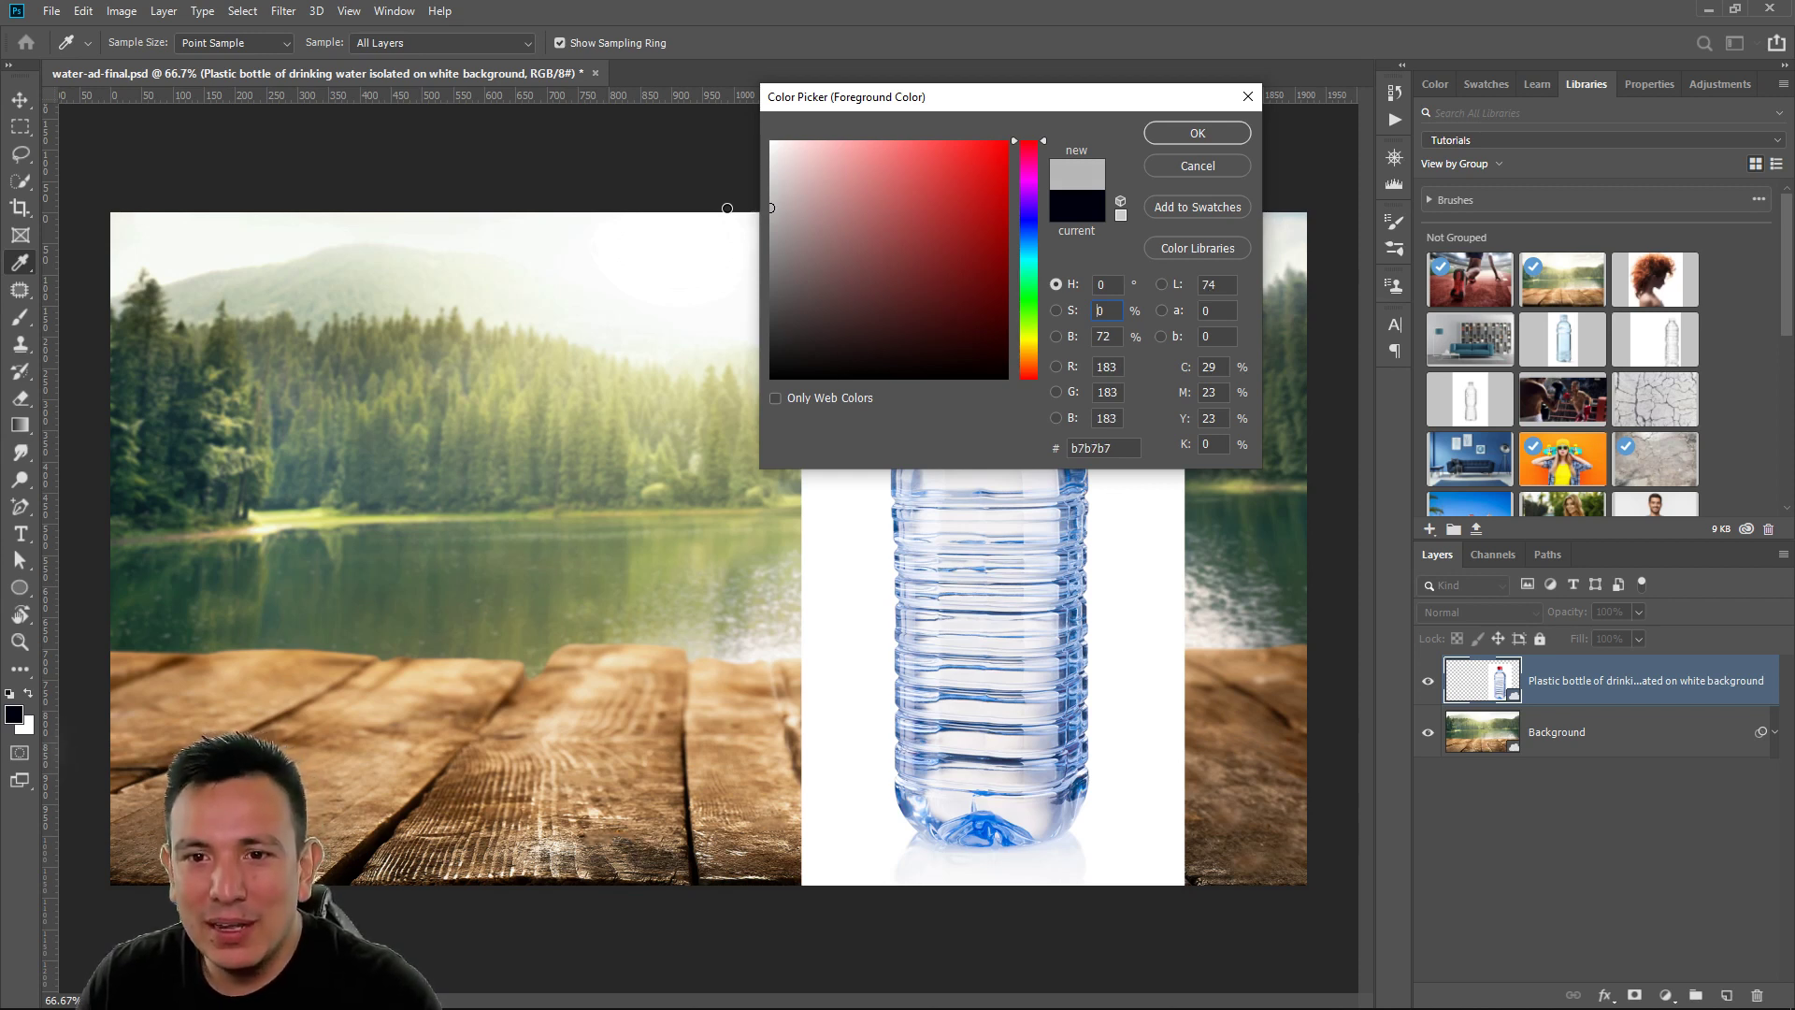
{"action": "mouse_move", "coordinate": [727, 207]}
{"action": "left_mouse_down"}
{"action": "mouse_move", "coordinate": [1033, 217]}
{"action": "mouse_move", "coordinate": [1040, 153]}
{"action": "left_mouse_up"}
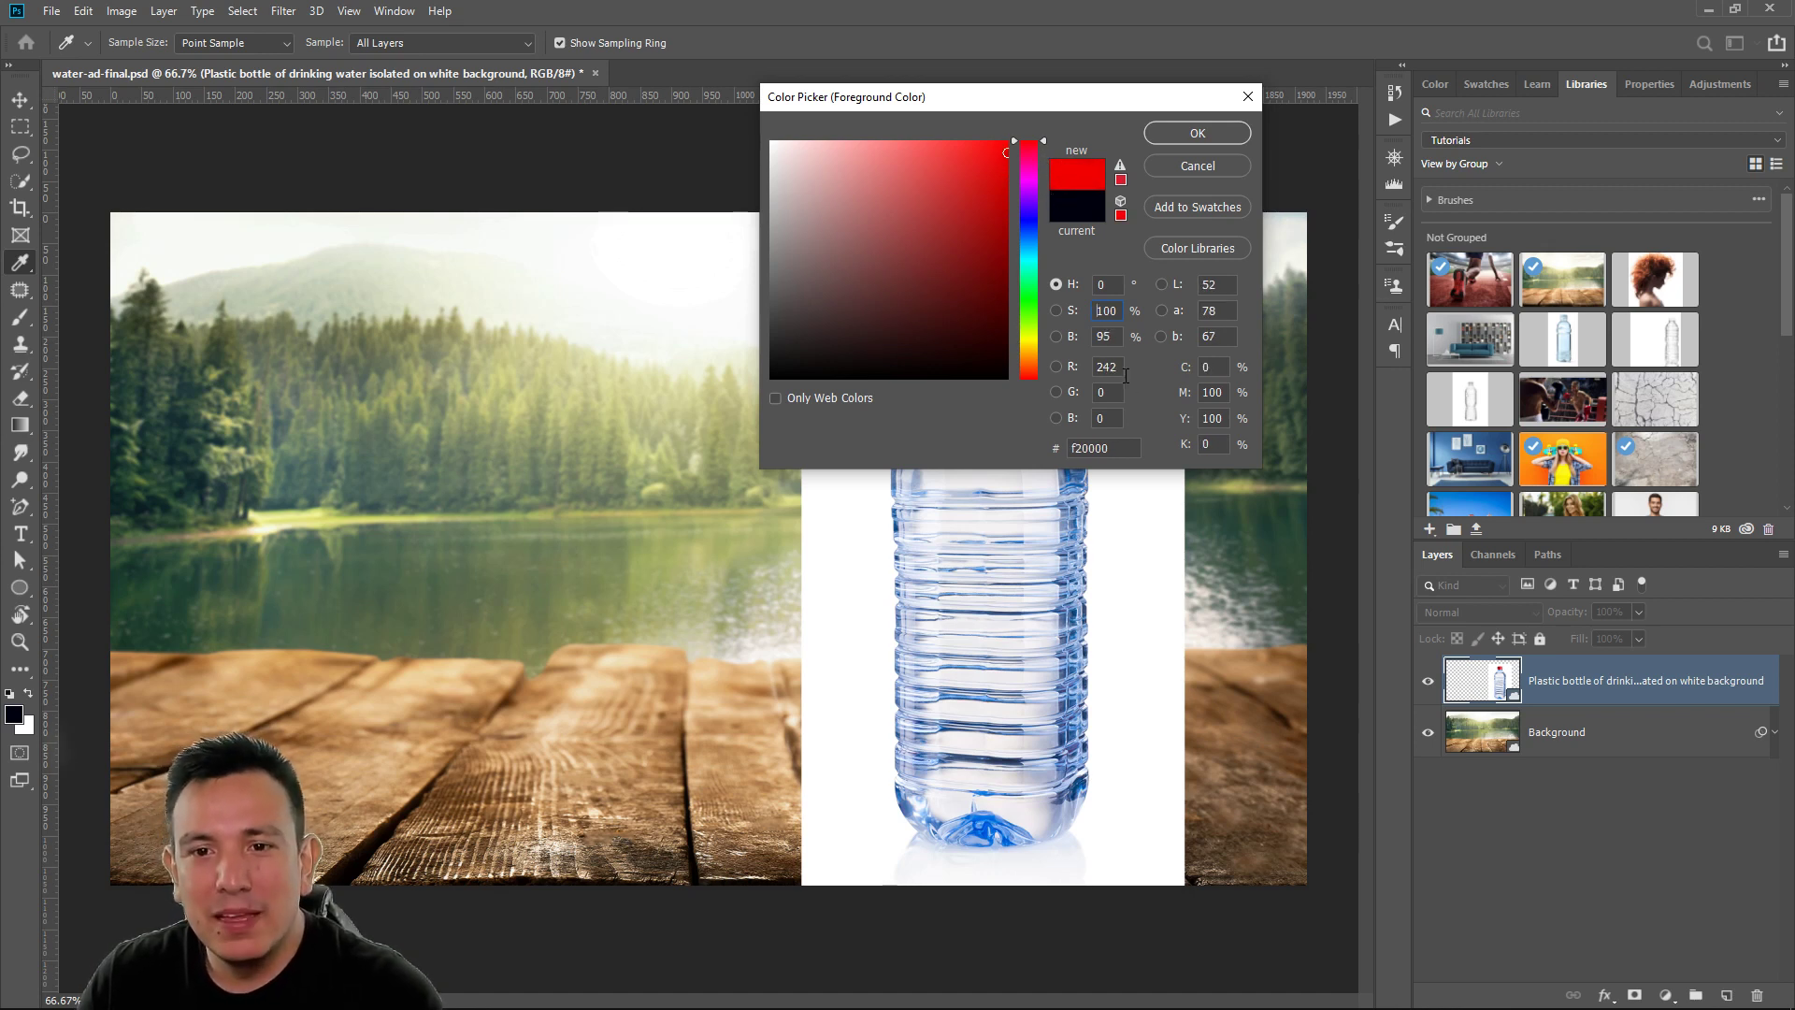
Raise the red's brightness to 100%, discard the foreground color changes and return to the Move tool
{"action": "left_click", "coordinate": [1105, 336]}
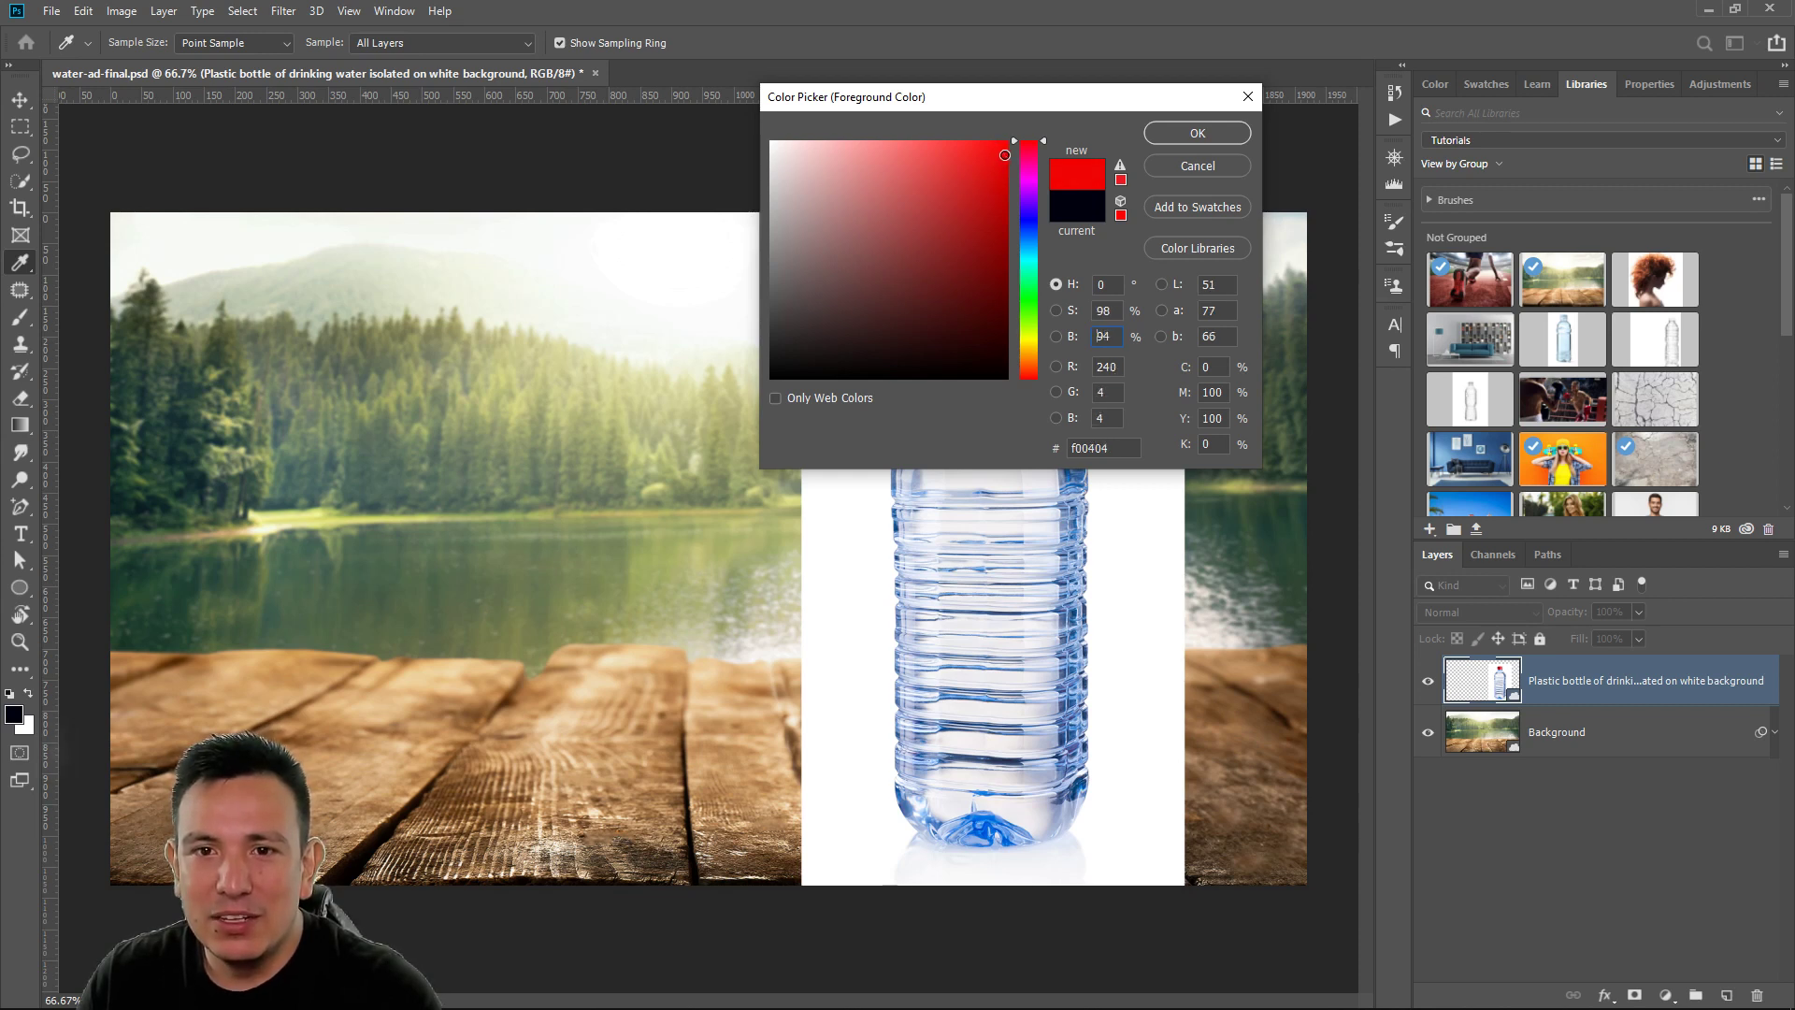
{"action": "mouse_move", "coordinate": [1003, 154]}
{"action": "left_mouse_down"}
{"action": "mouse_move", "coordinate": [1011, 127]}
{"action": "mouse_move", "coordinate": [1033, 425]}
{"action": "mouse_move", "coordinate": [1003, 98]}
{"action": "left_mouse_up"}
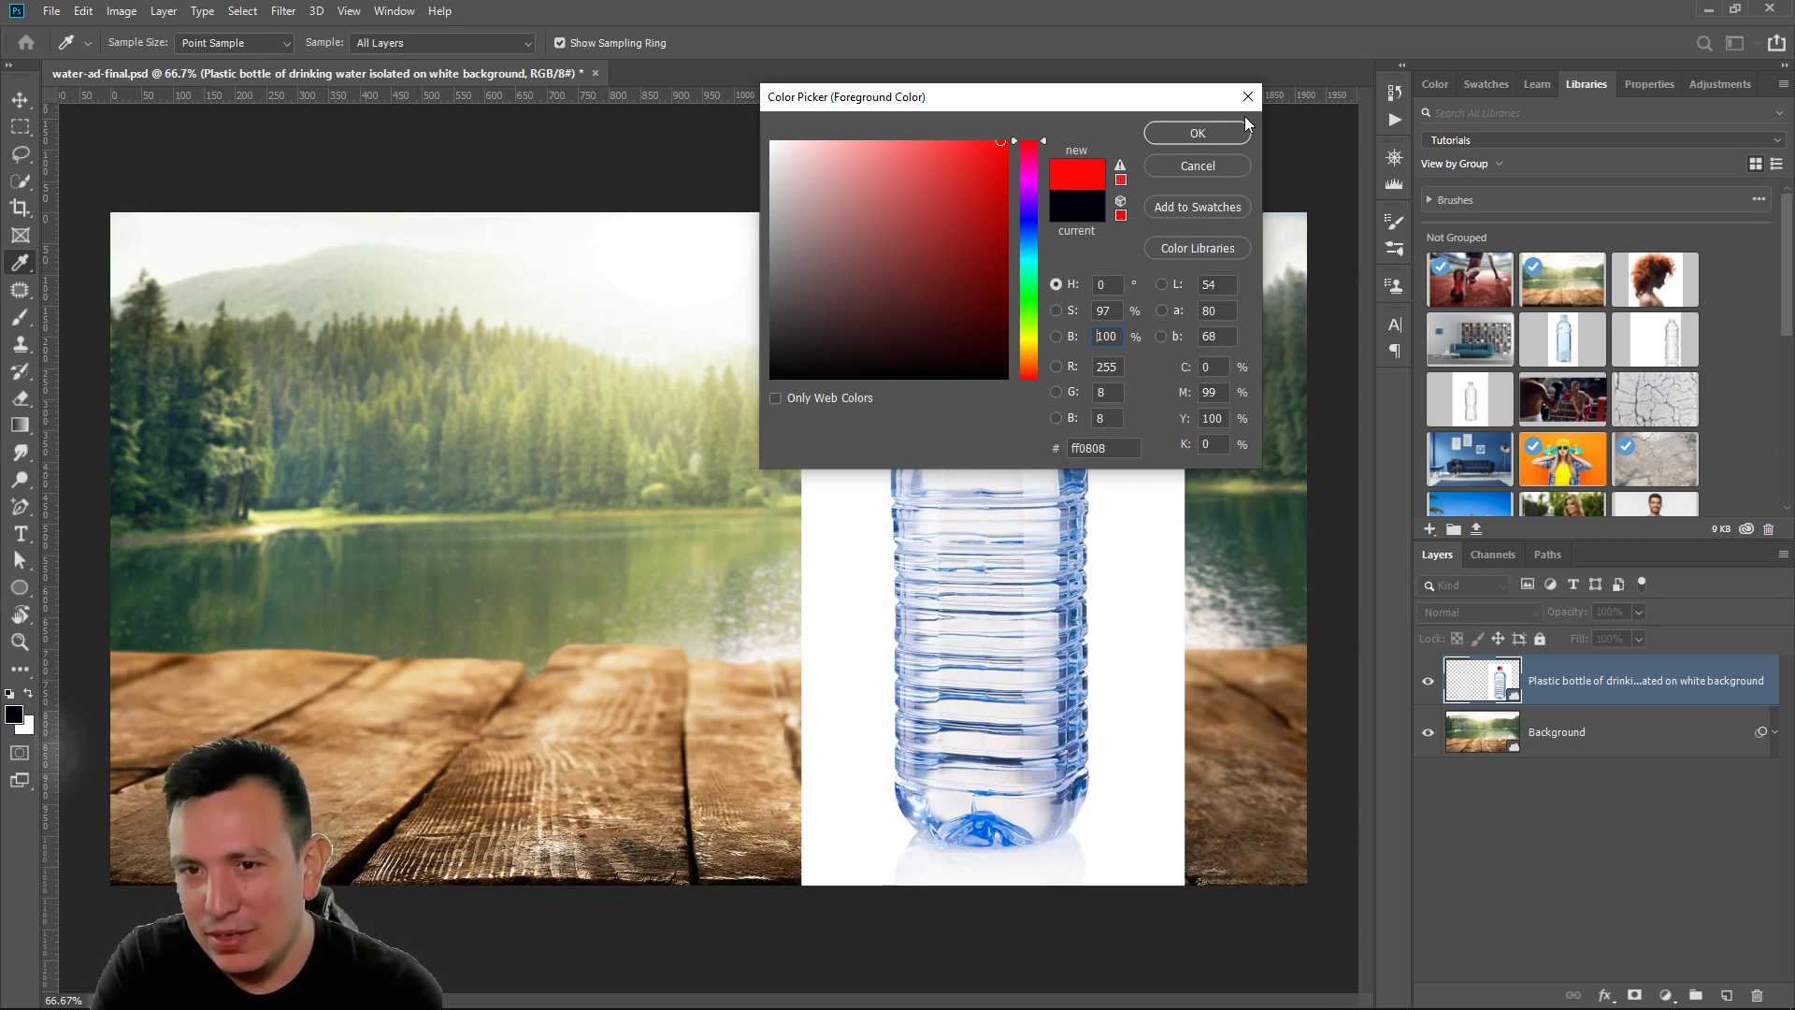
{"action": "left_click", "coordinate": [1195, 176]}
{"action": "key", "text": "v"}
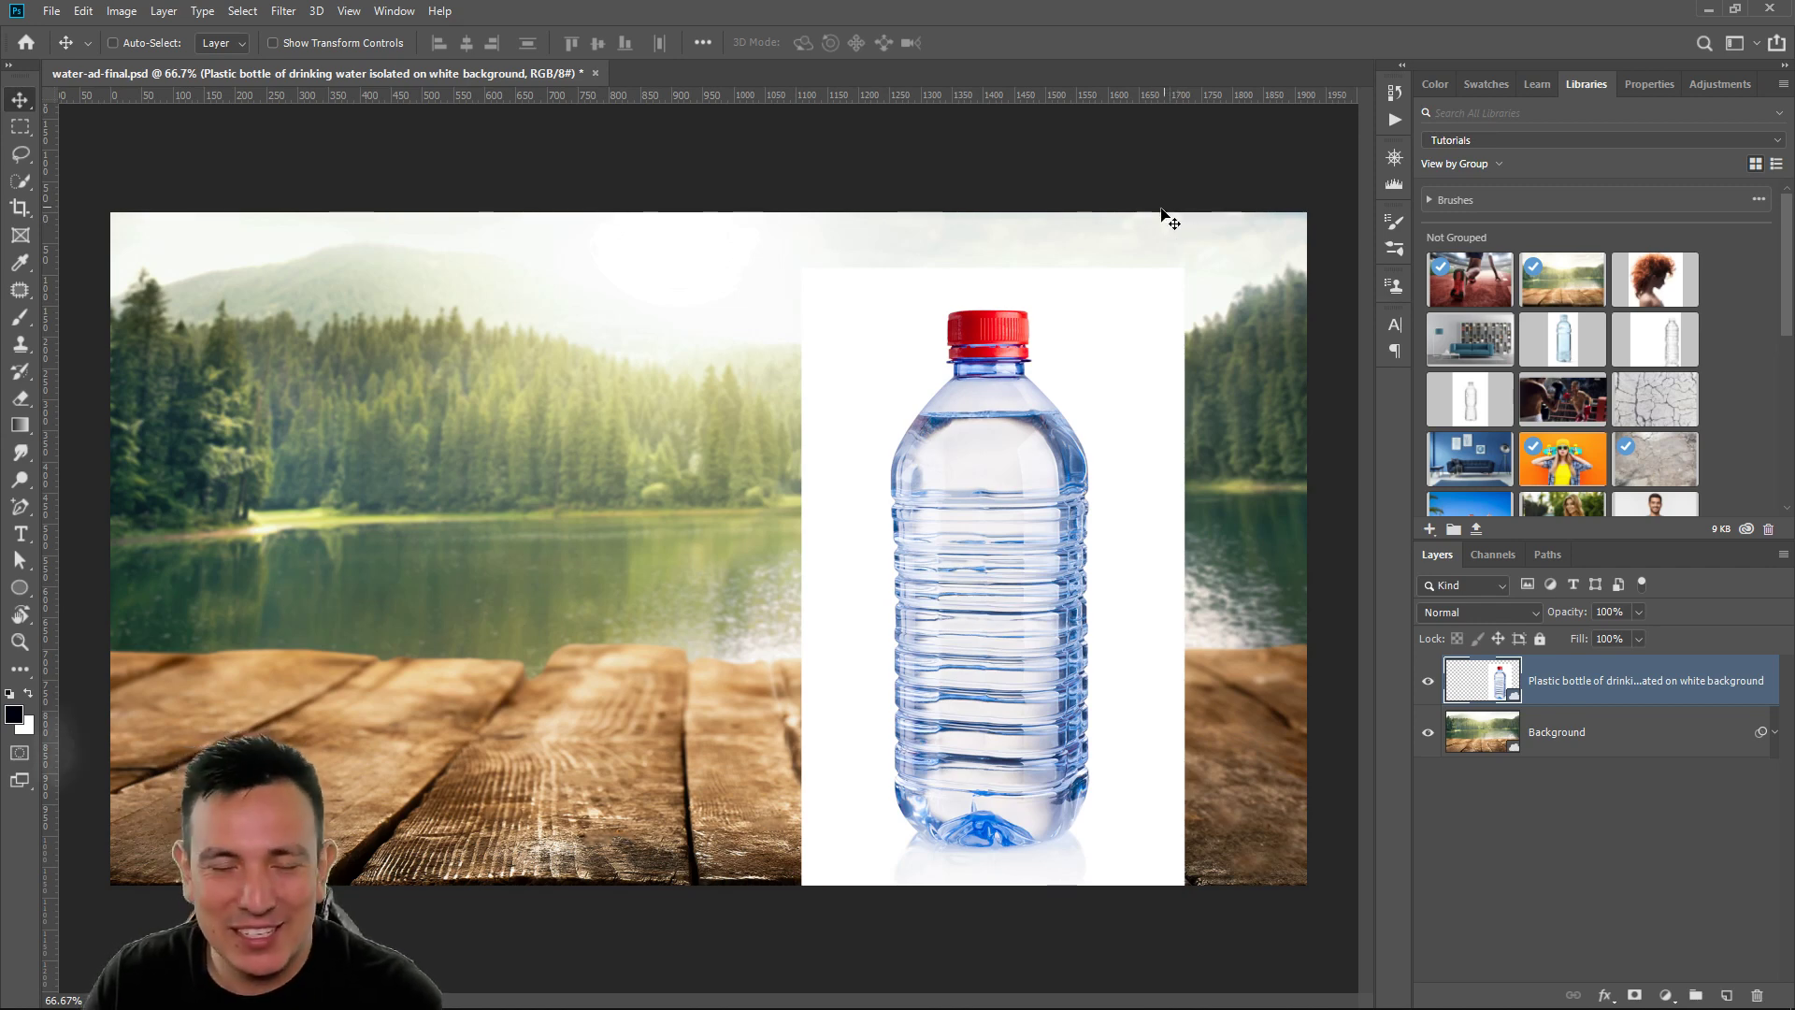
Toggle the bottle layer's visibility repeatedly to compare the scene with and without it, leaving the layer shown
{"action": "left_click", "coordinate": [1426, 681]}
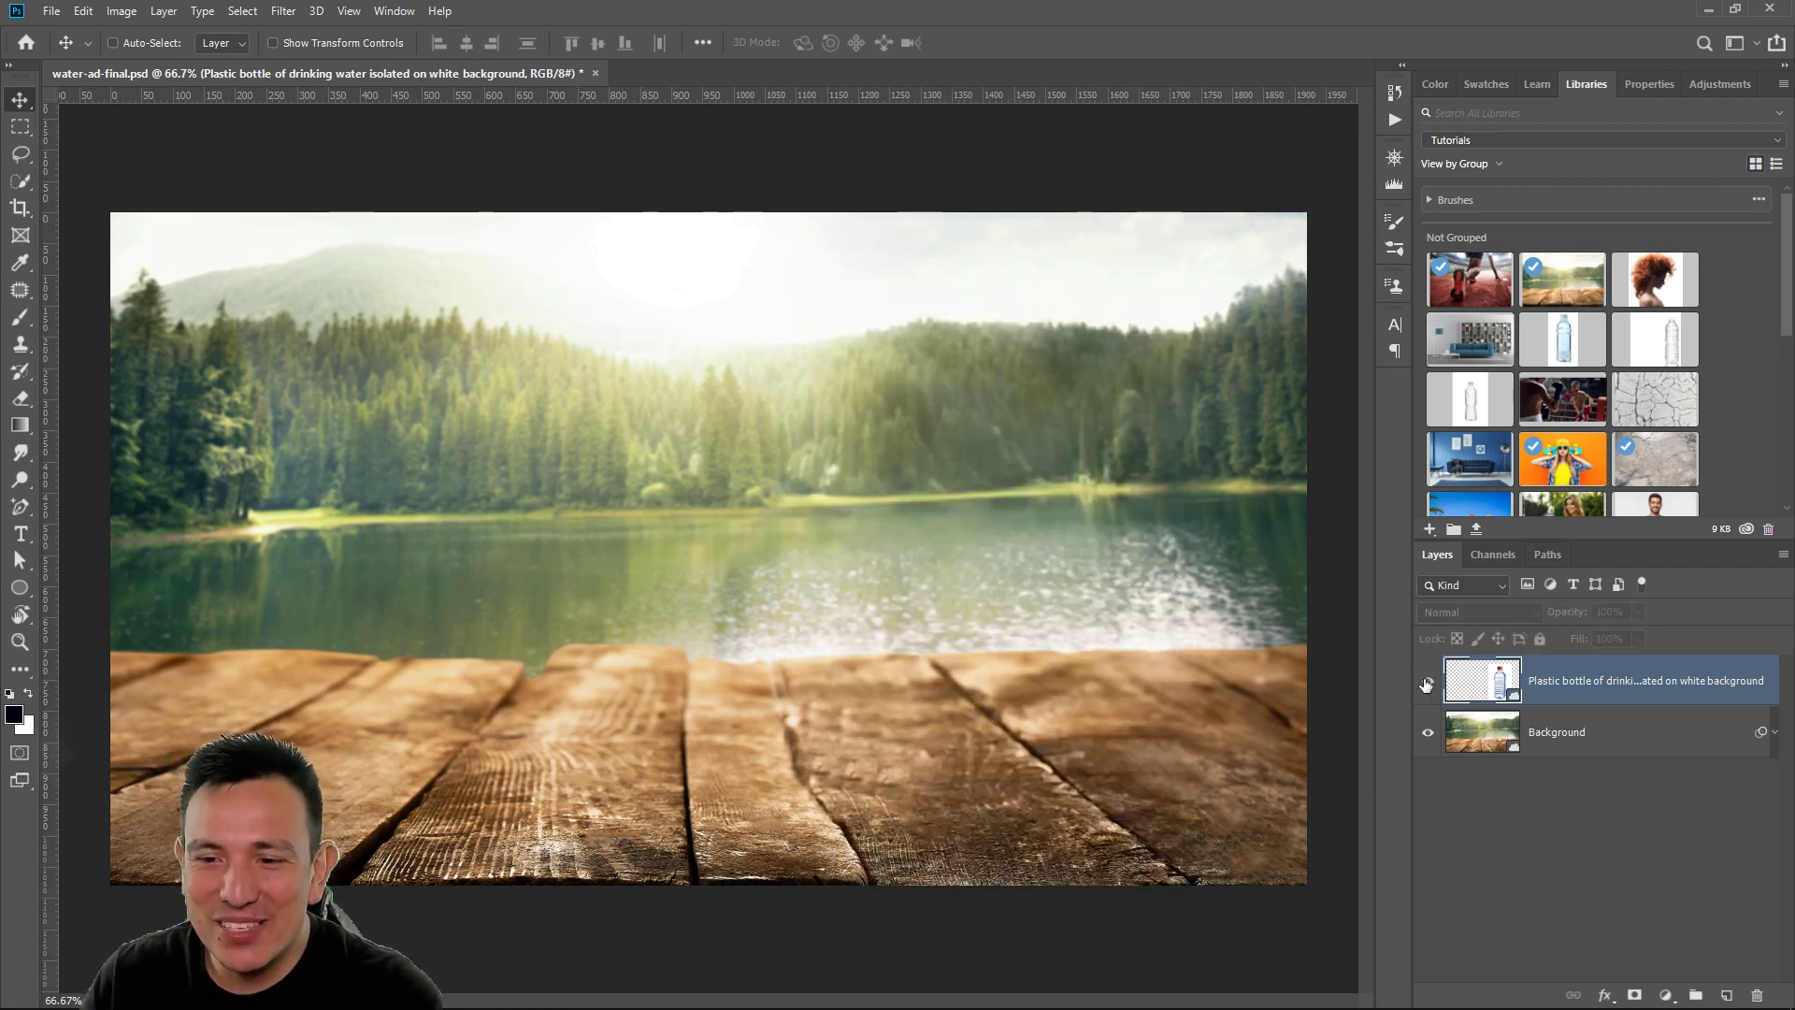
{"action": "left_click", "coordinate": [1426, 683]}
{"action": "left_click", "coordinate": [1427, 681]}
{"action": "left_click", "coordinate": [1427, 681]}
{"action": "left_click", "coordinate": [1427, 682]}
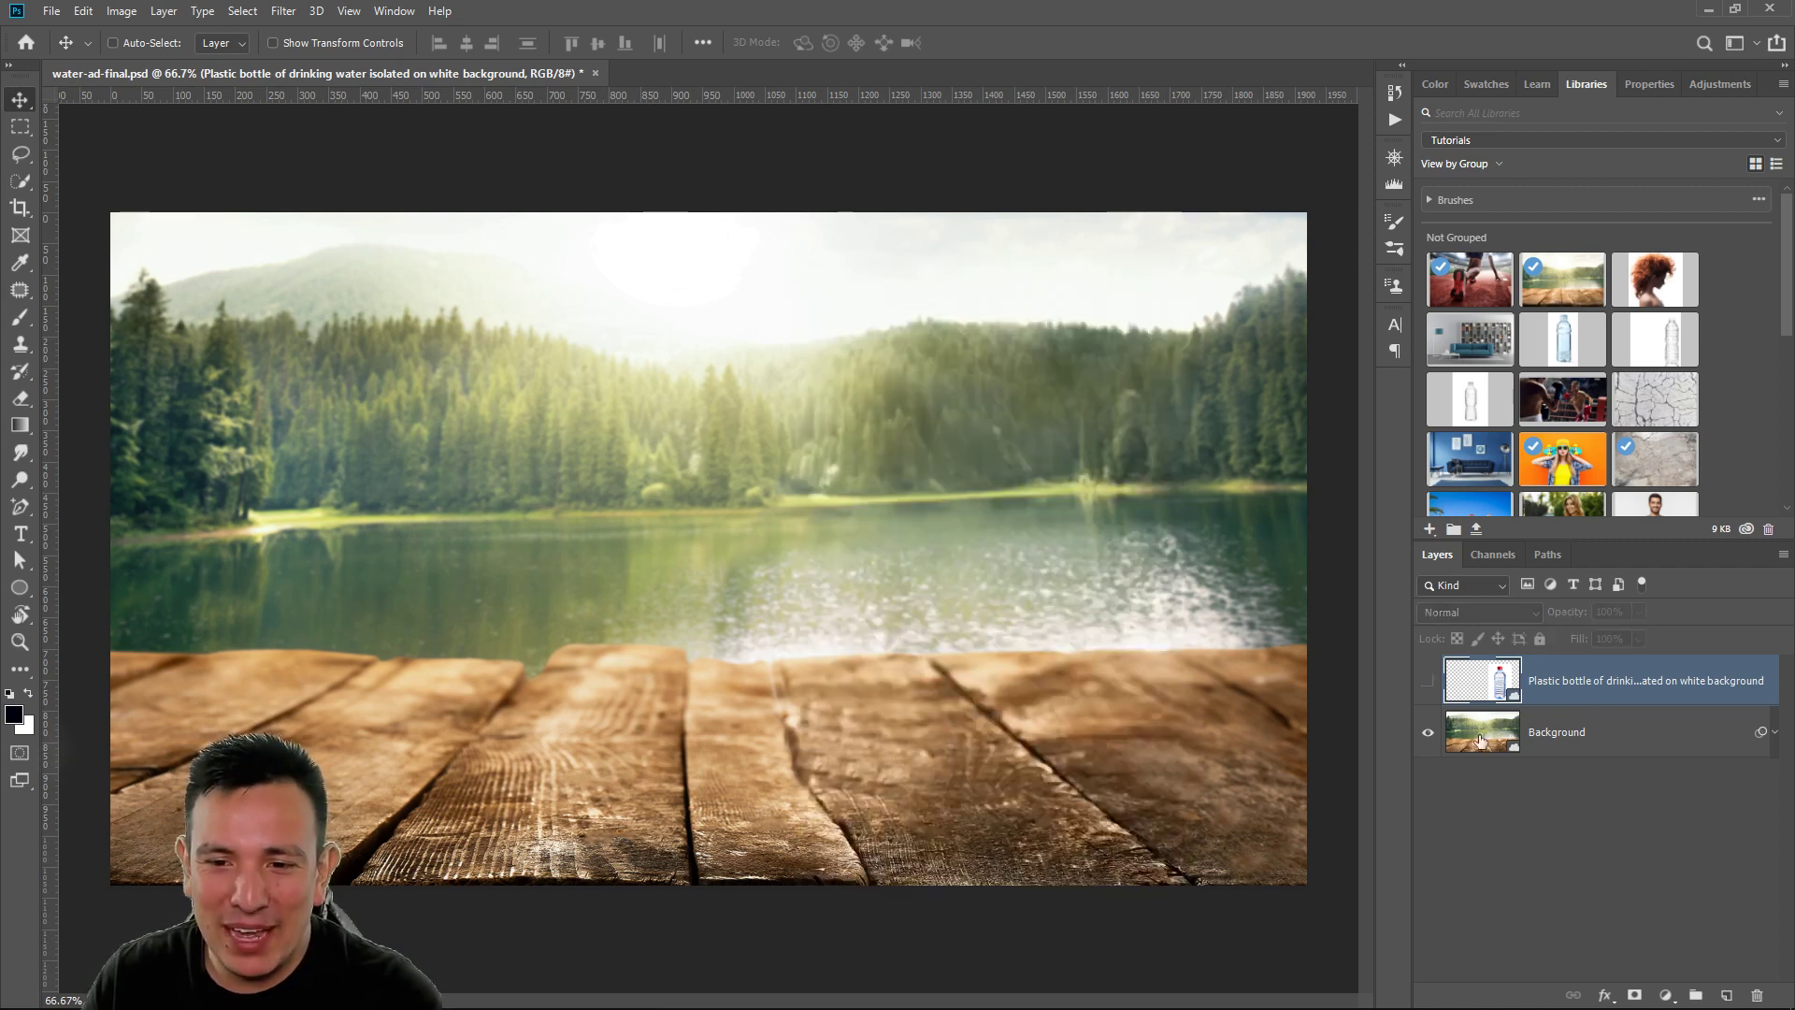
{"action": "left_click", "coordinate": [1428, 682]}
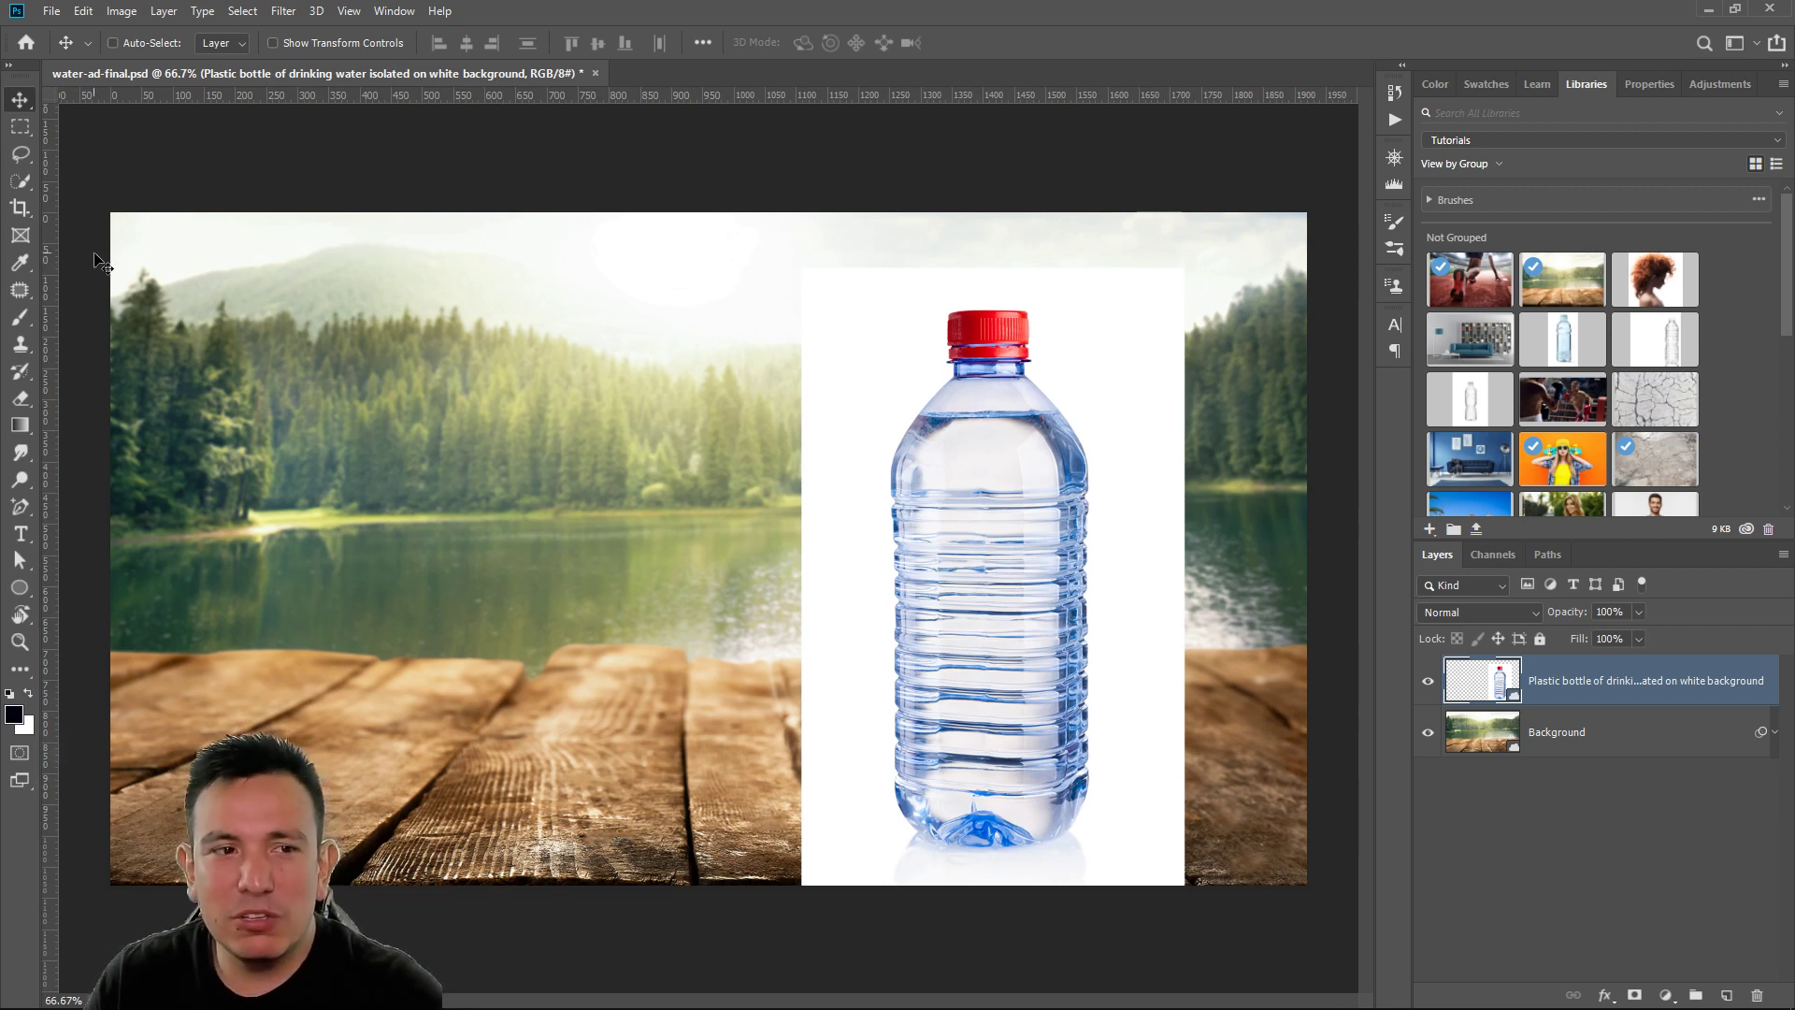
Select the whole bottle including its cap with the Quick Selection tool, subtracting any excess below the base
{"action": "left_click", "coordinate": [21, 181]}
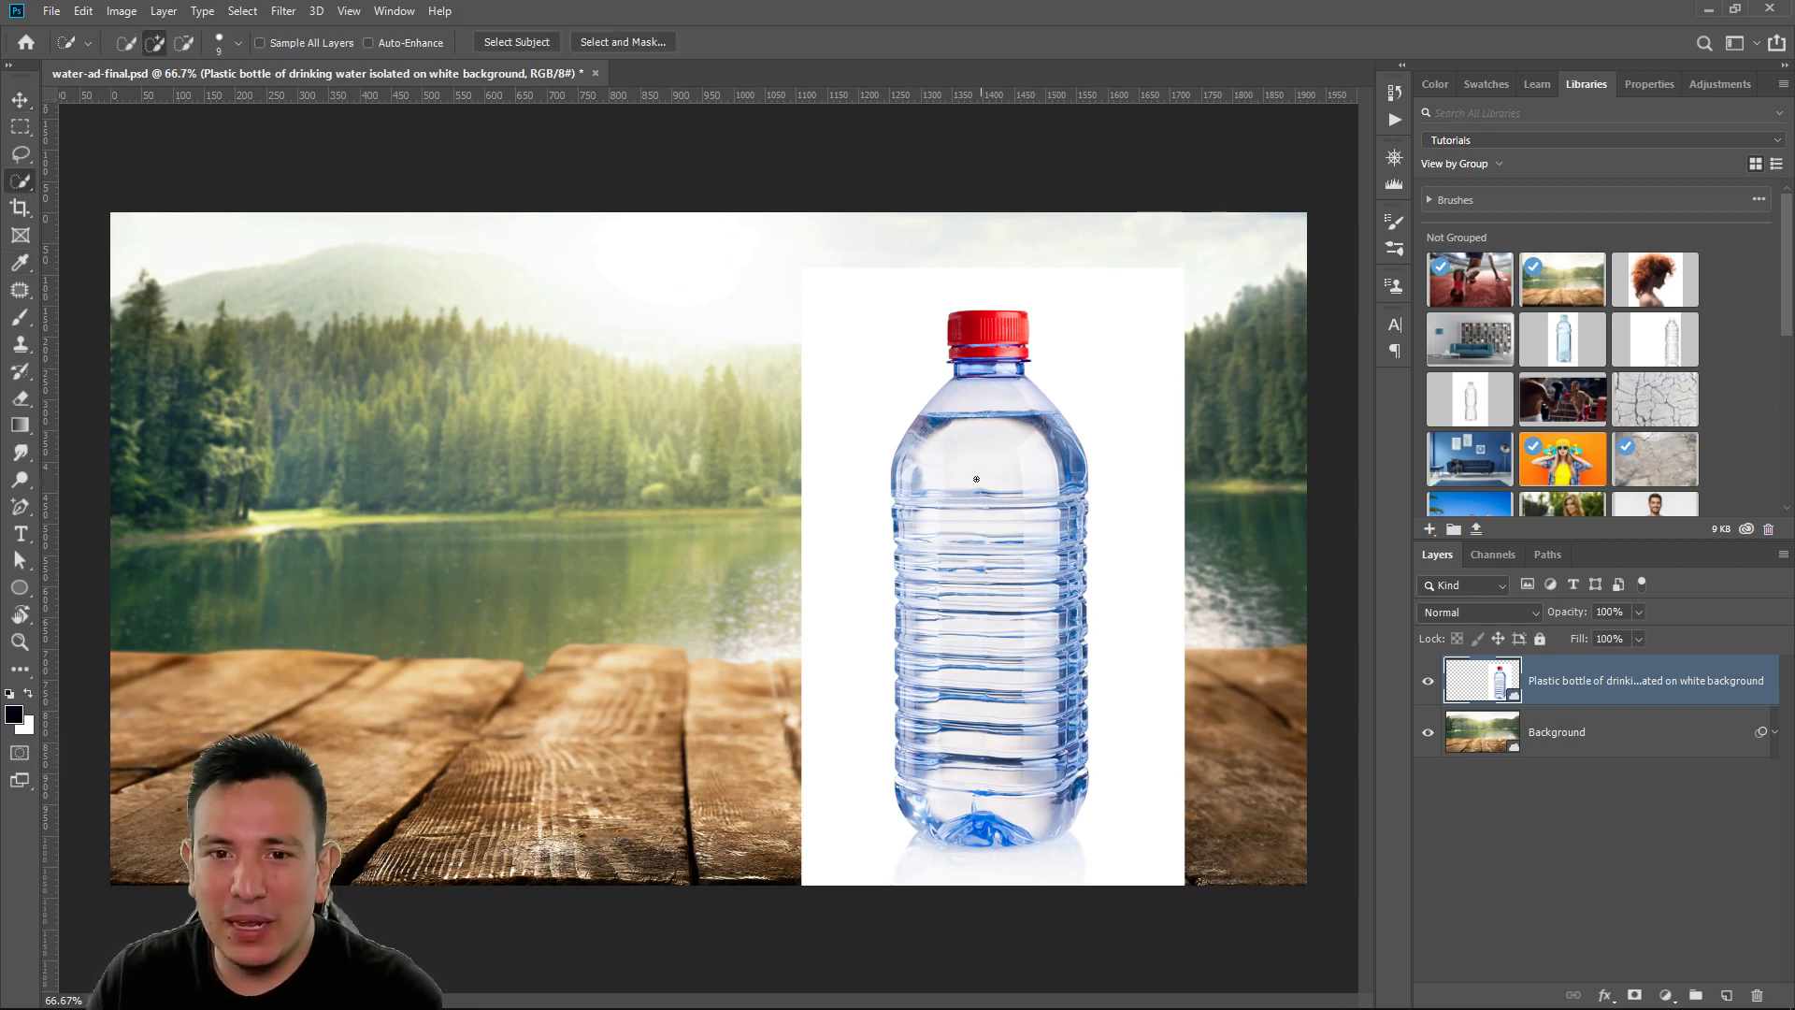
{"action": "mouse_move", "coordinate": [972, 430]}
{"action": "left_mouse_down"}
{"action": "mouse_move", "coordinate": [950, 635]}
{"action": "mouse_move", "coordinate": [1013, 842]}
{"action": "left_mouse_up"}
{"action": "mouse_move", "coordinate": [1004, 525]}
{"action": "left_mouse_down"}
{"action": "mouse_move", "coordinate": [1012, 411]}
{"action": "mouse_move", "coordinate": [992, 350]}
{"action": "left_mouse_up"}
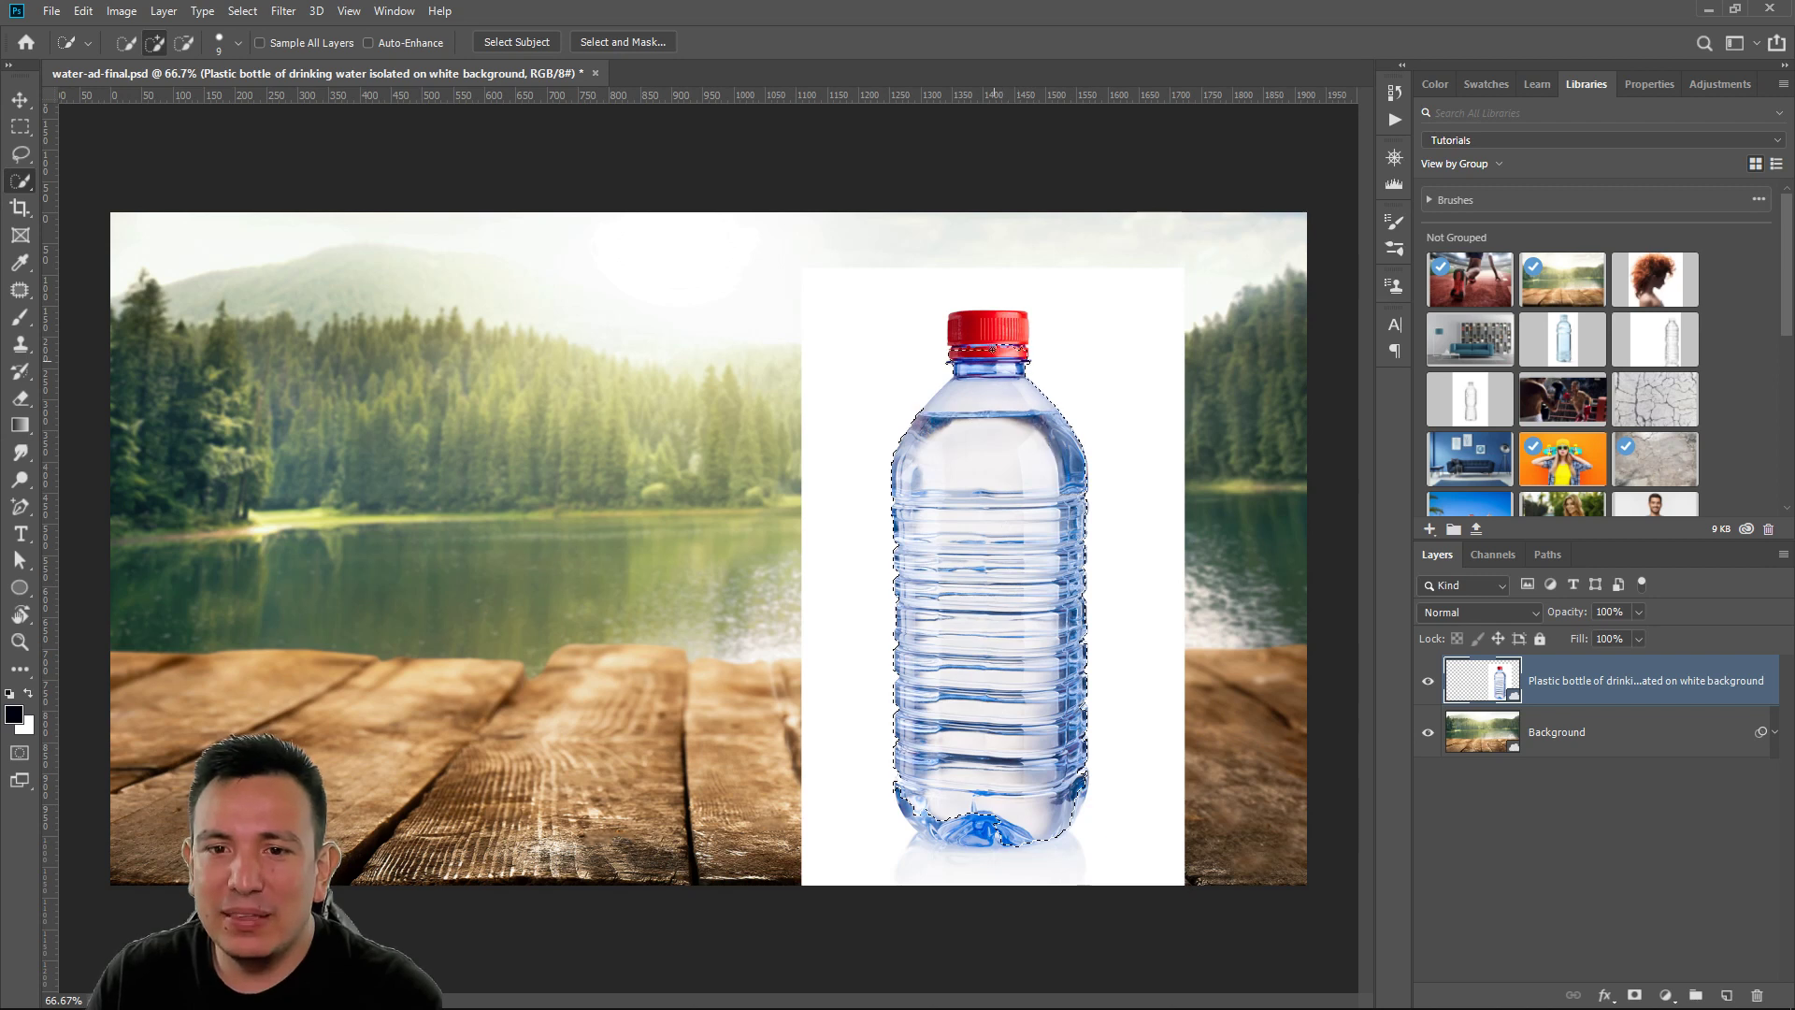
{"action": "mouse_move", "coordinate": [997, 811]}
{"action": "left_mouse_down"}
{"action": "mouse_move", "coordinate": [951, 826]}
{"action": "mouse_move", "coordinate": [911, 802]}
{"action": "mouse_move", "coordinate": [928, 823]}
{"action": "left_mouse_up"}
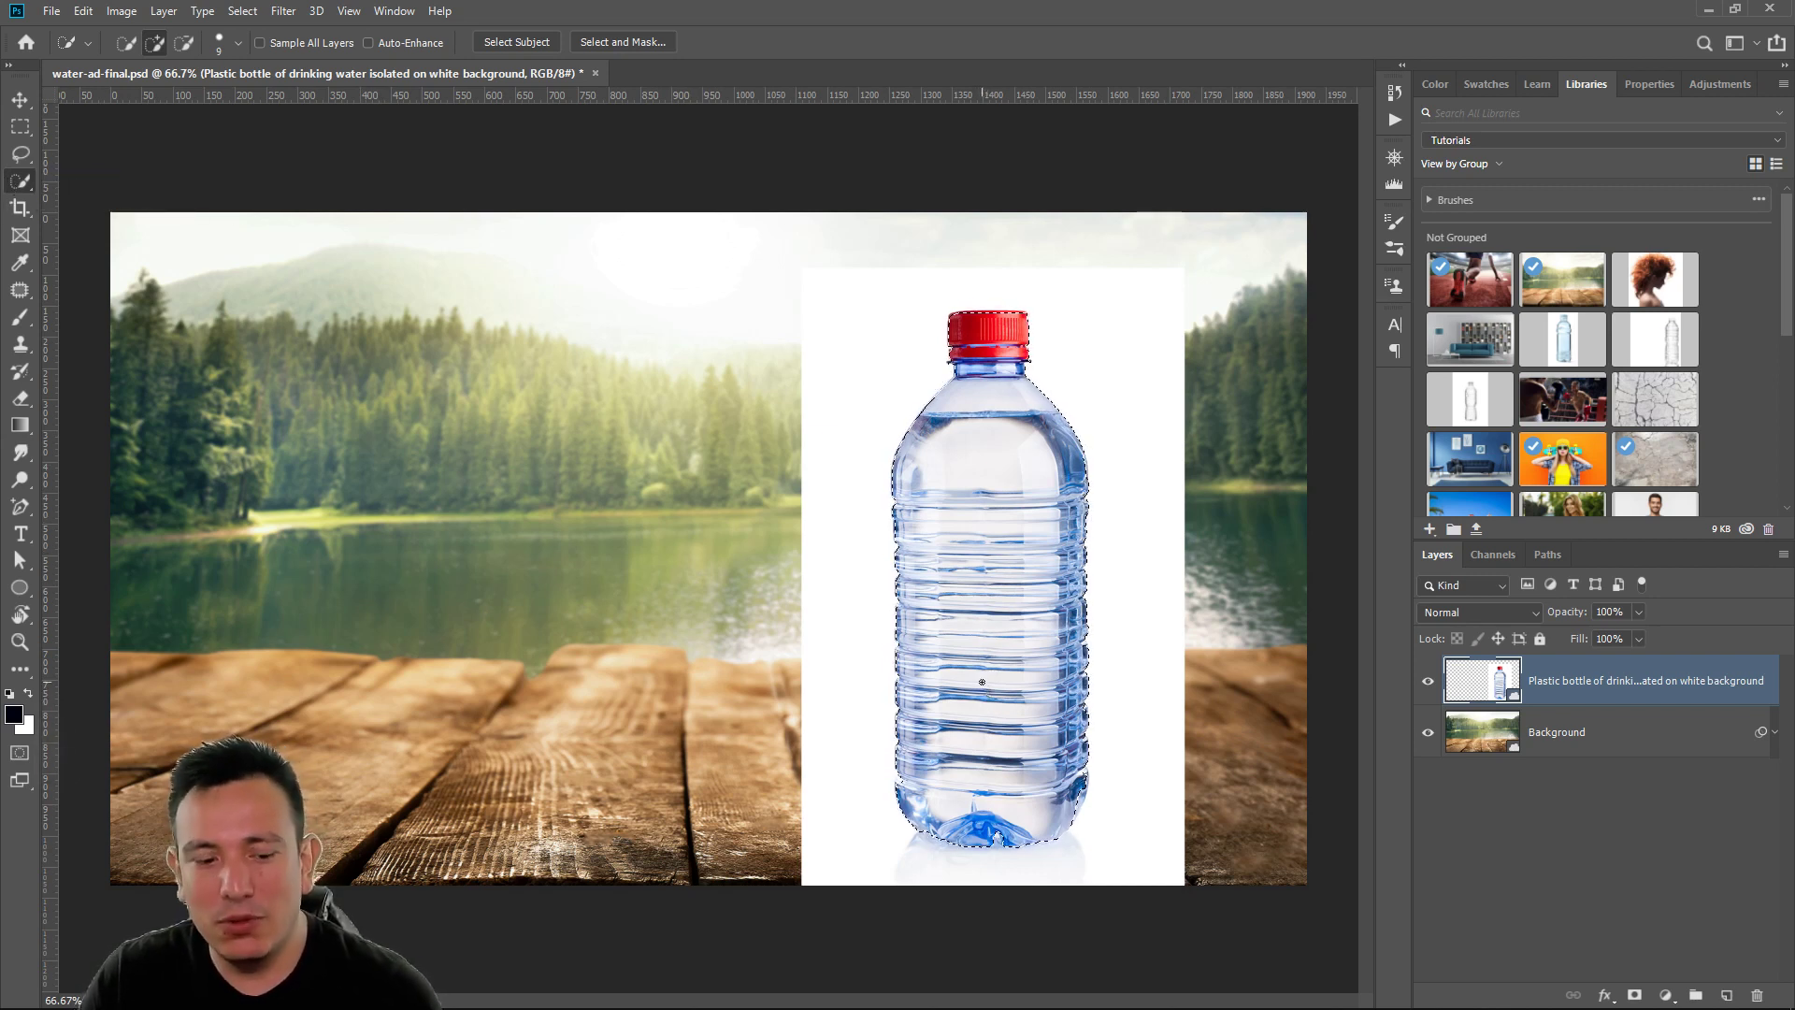
{"action": "key", "text": "ctrl+d"}
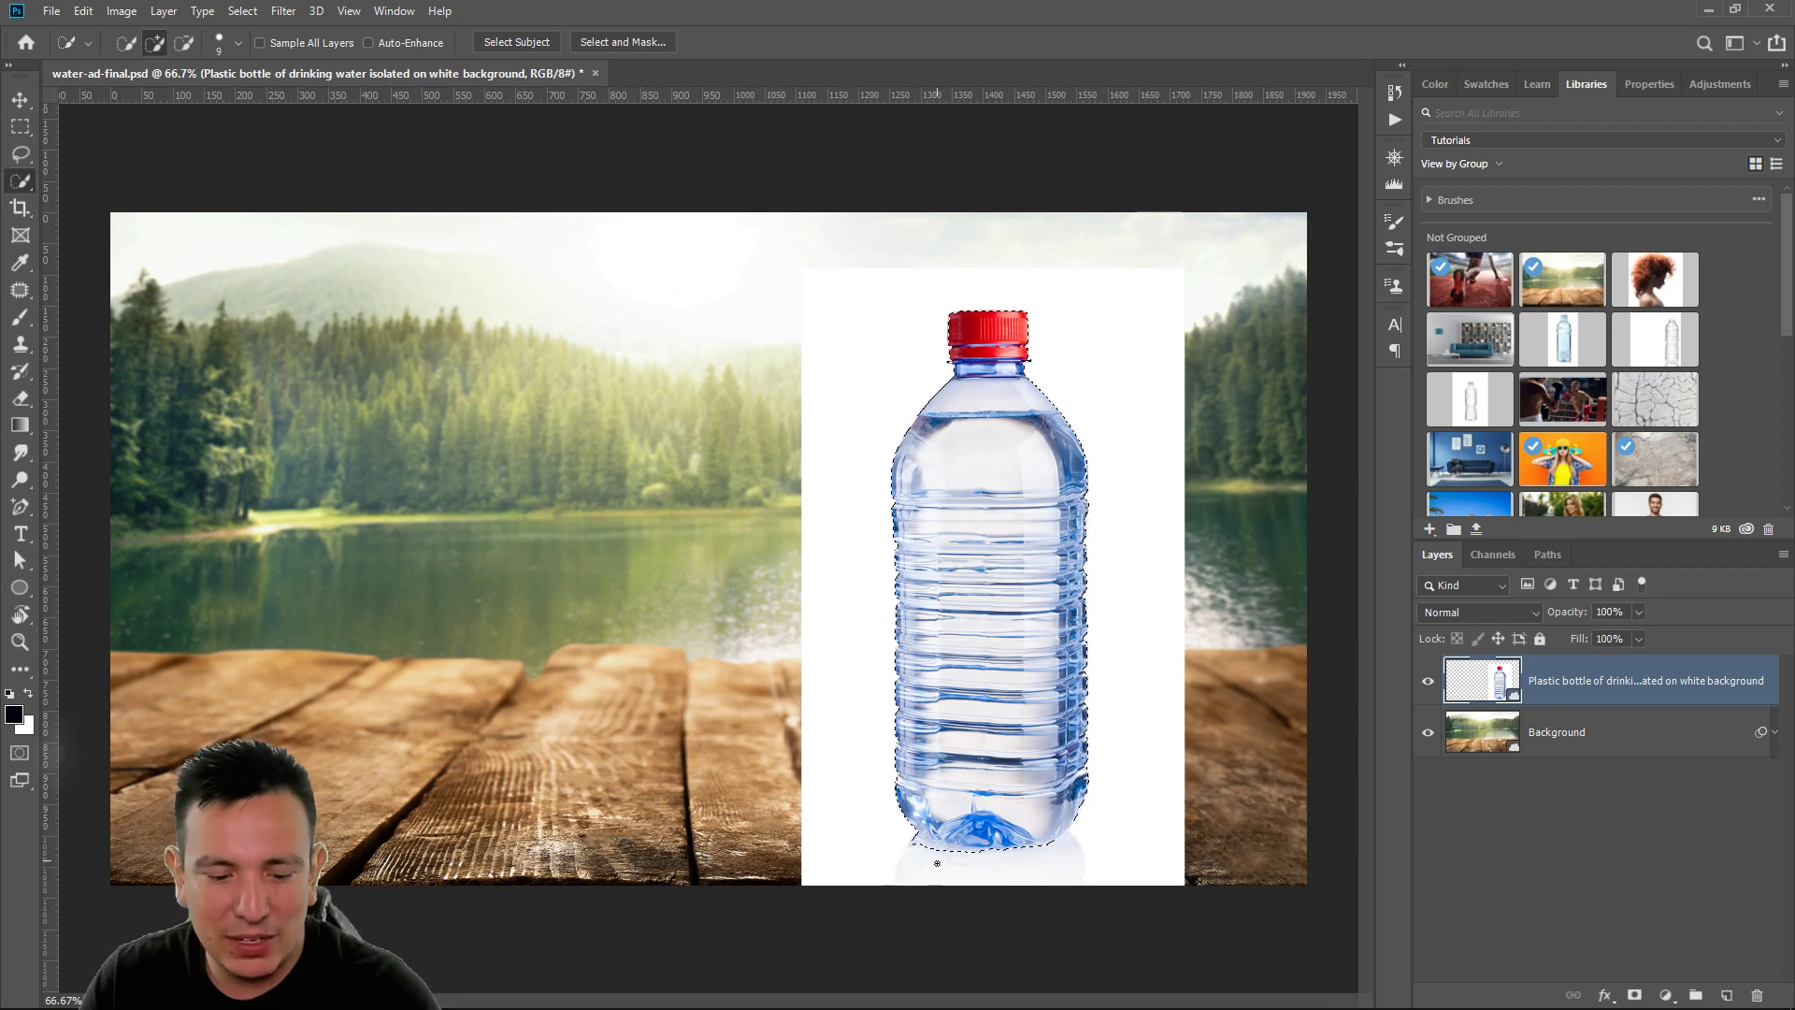
{"action": "key", "text": "alt"}
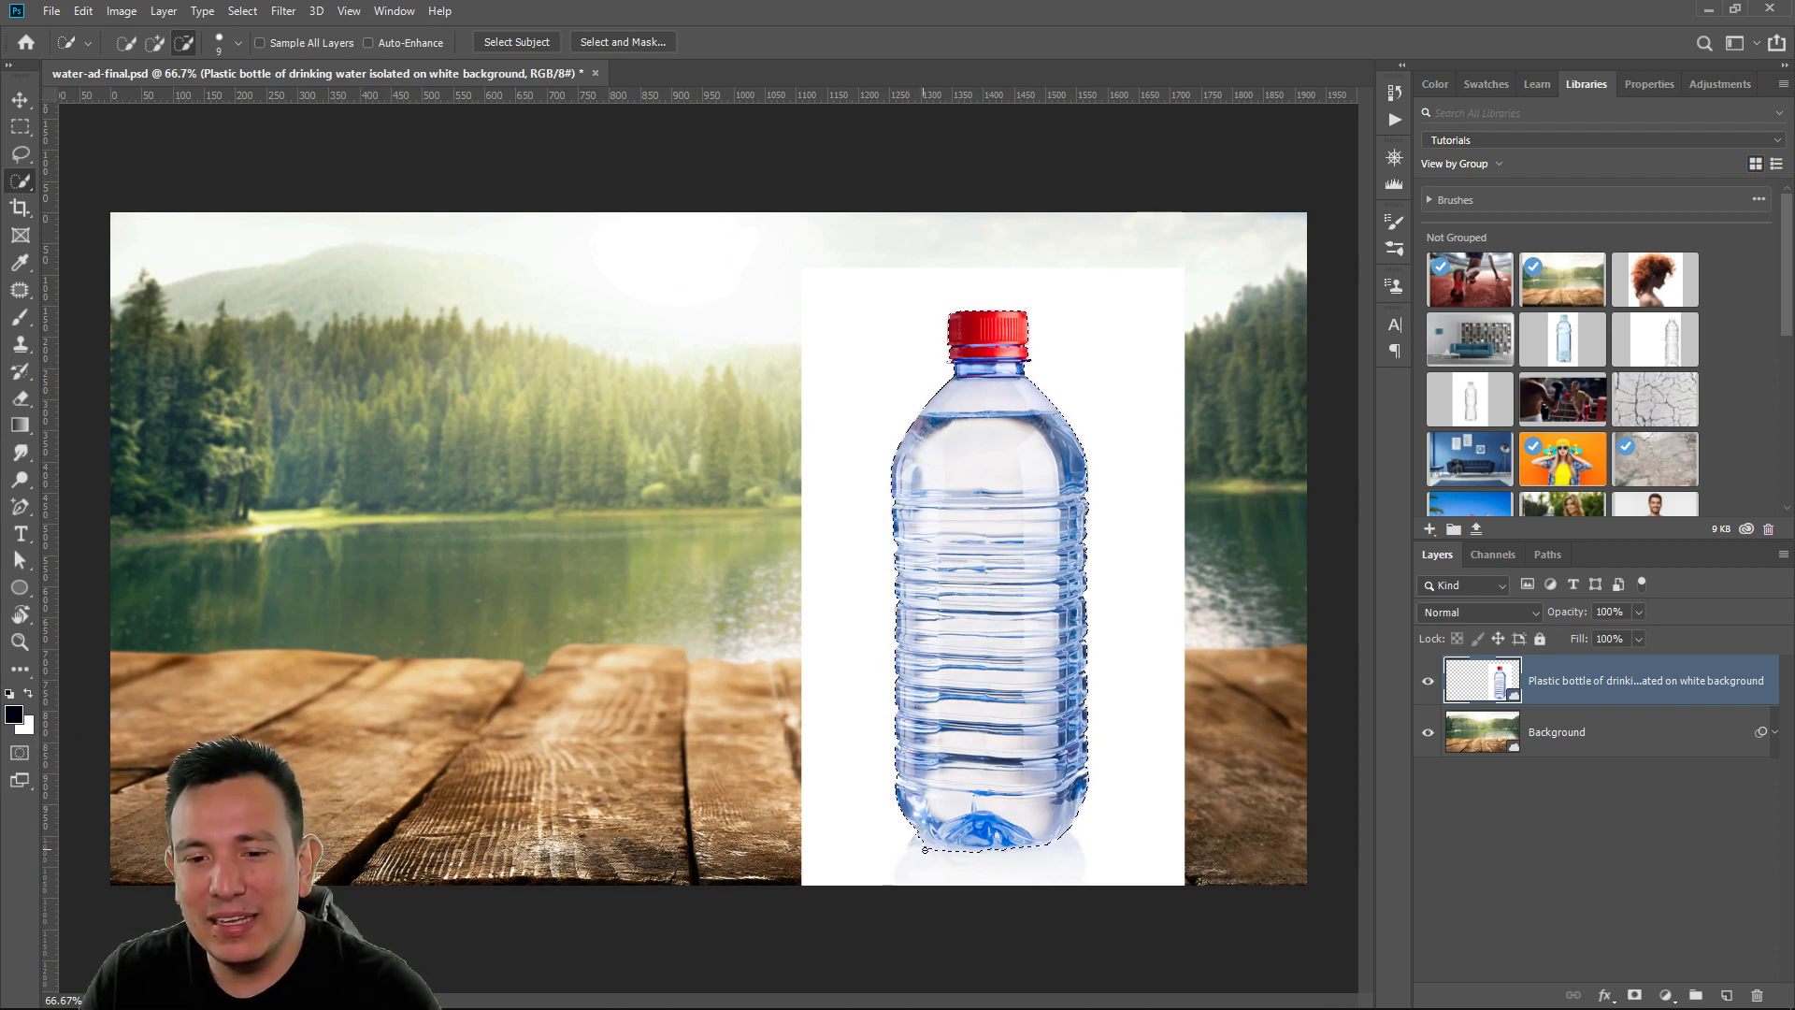
{"action": "key", "text": "alt"}
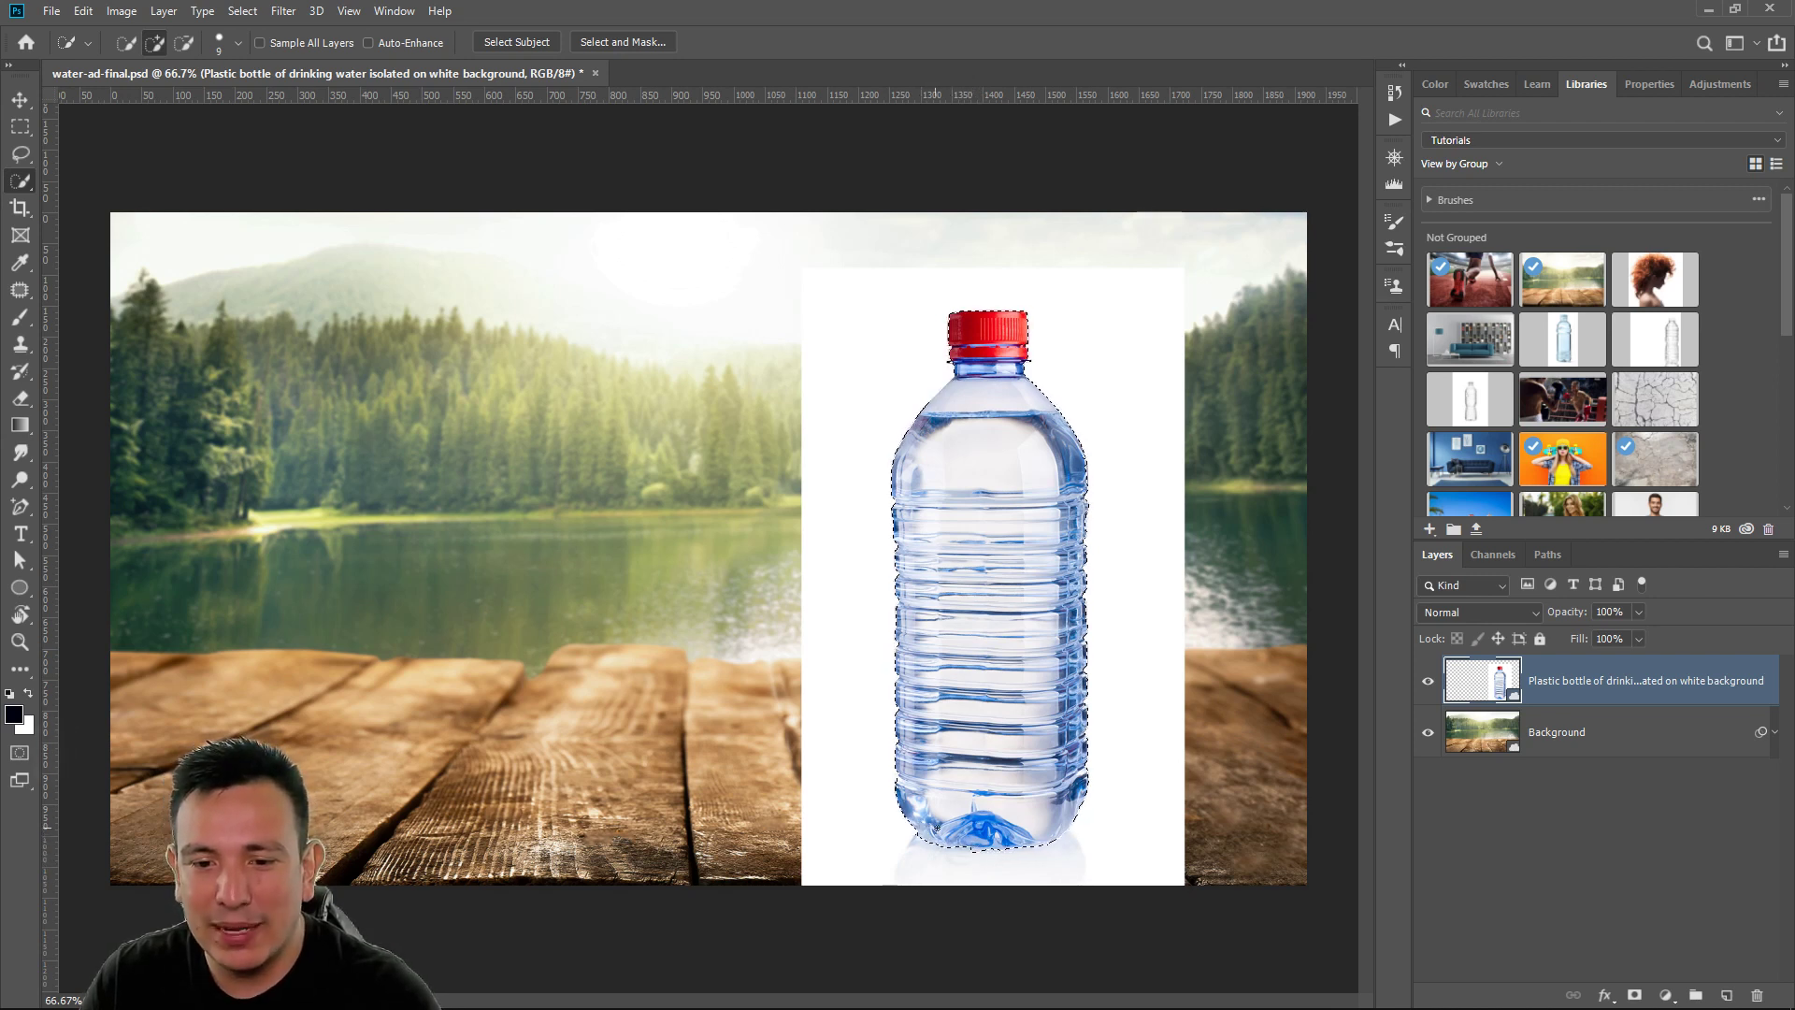
{"action": "key", "text": "alt"}
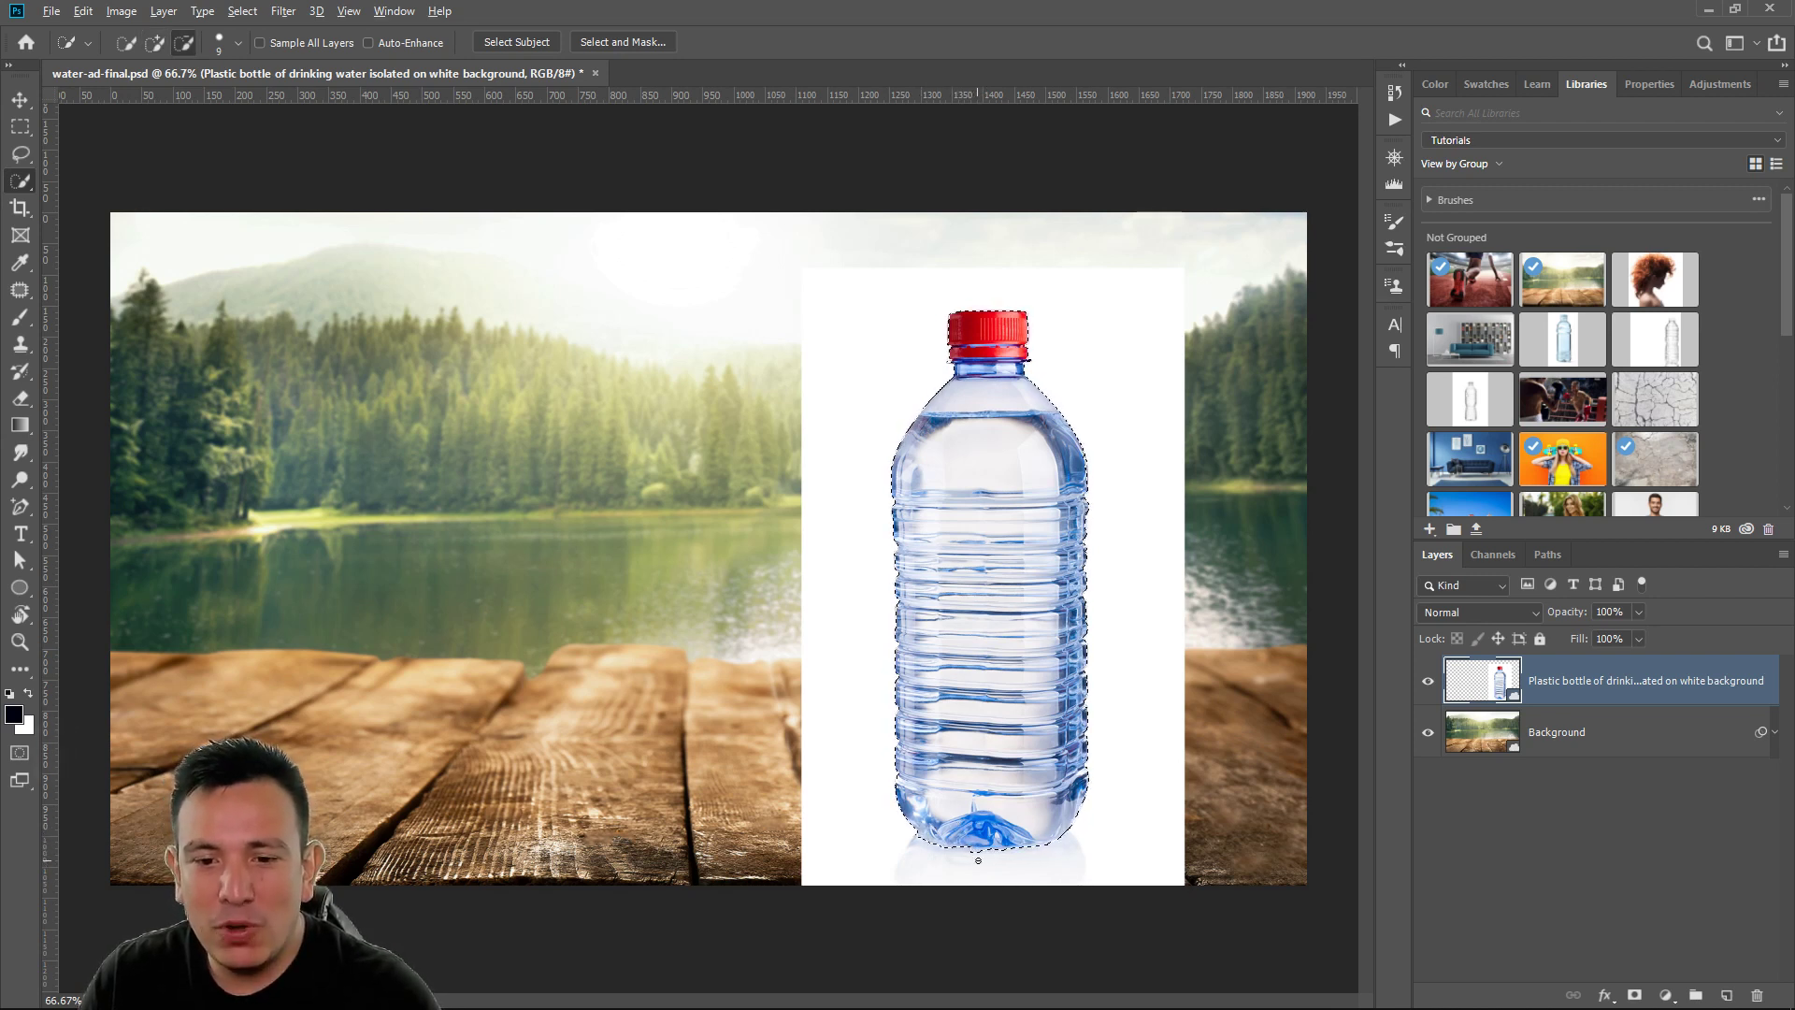
{"action": "key", "text": "alt"}
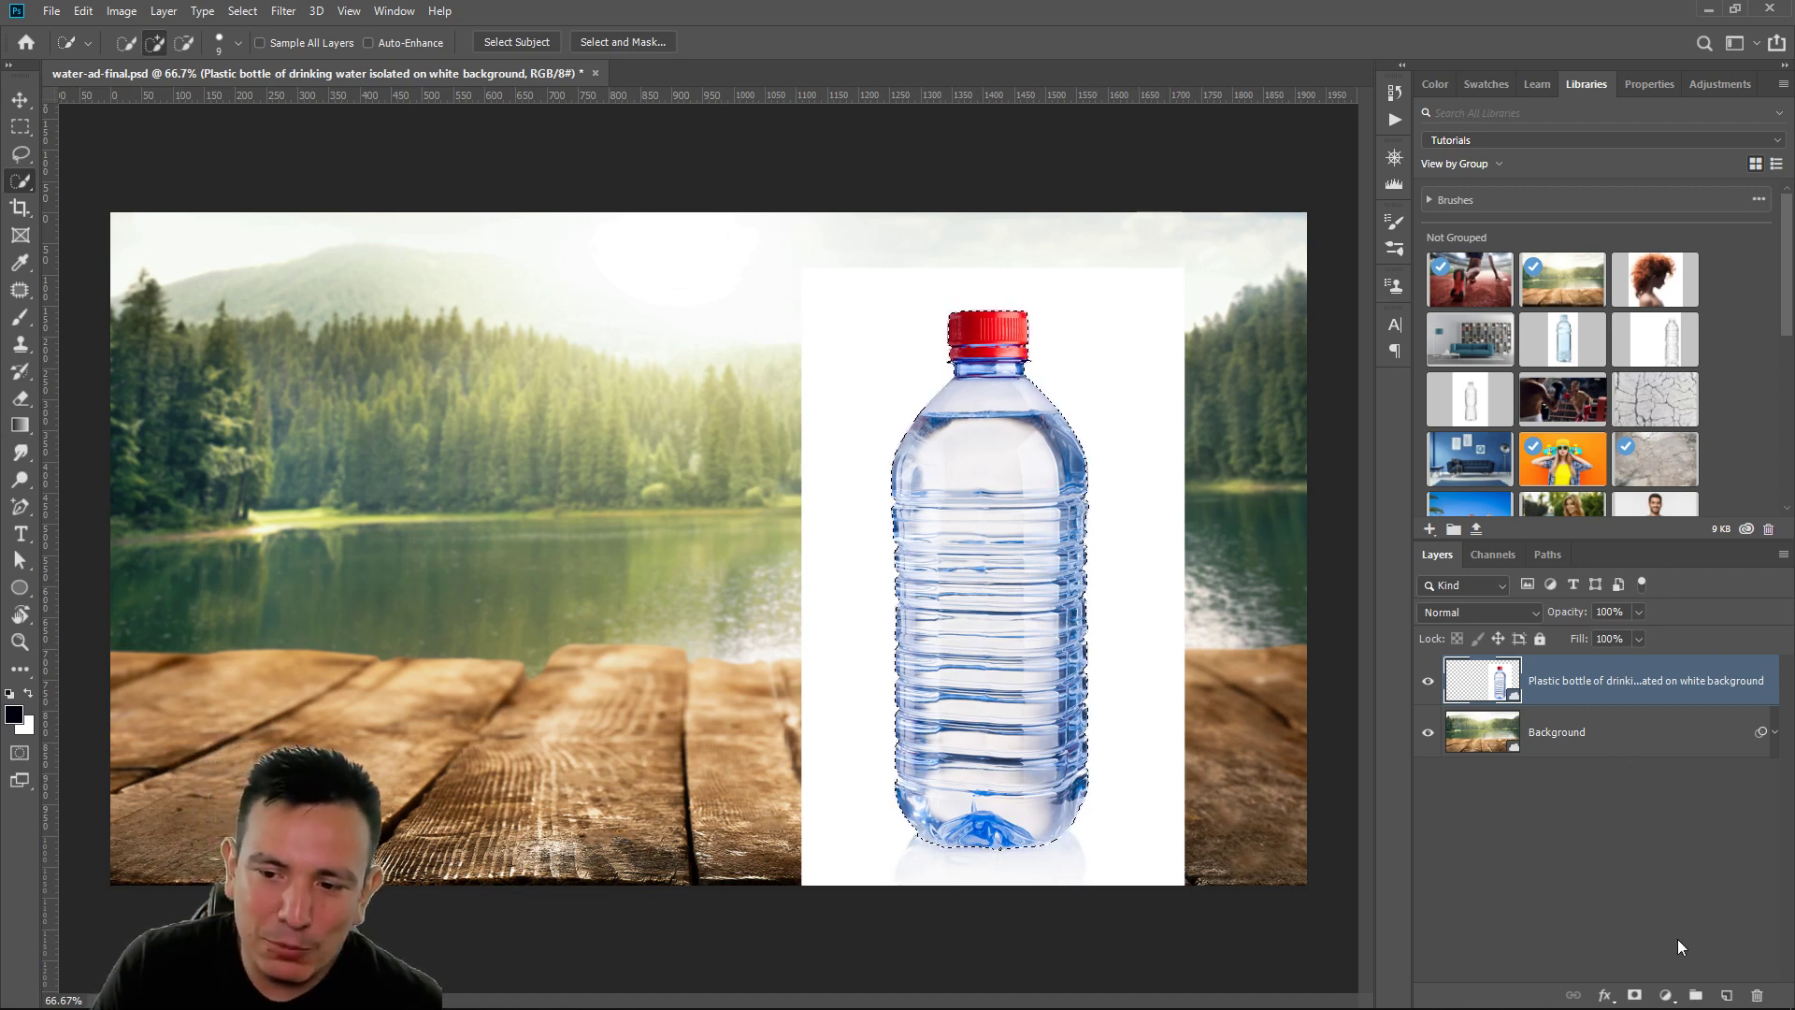
Create a layer group masked by the bottle selection and move the bottle layer into it
{"action": "left_click", "coordinate": [1695, 995]}
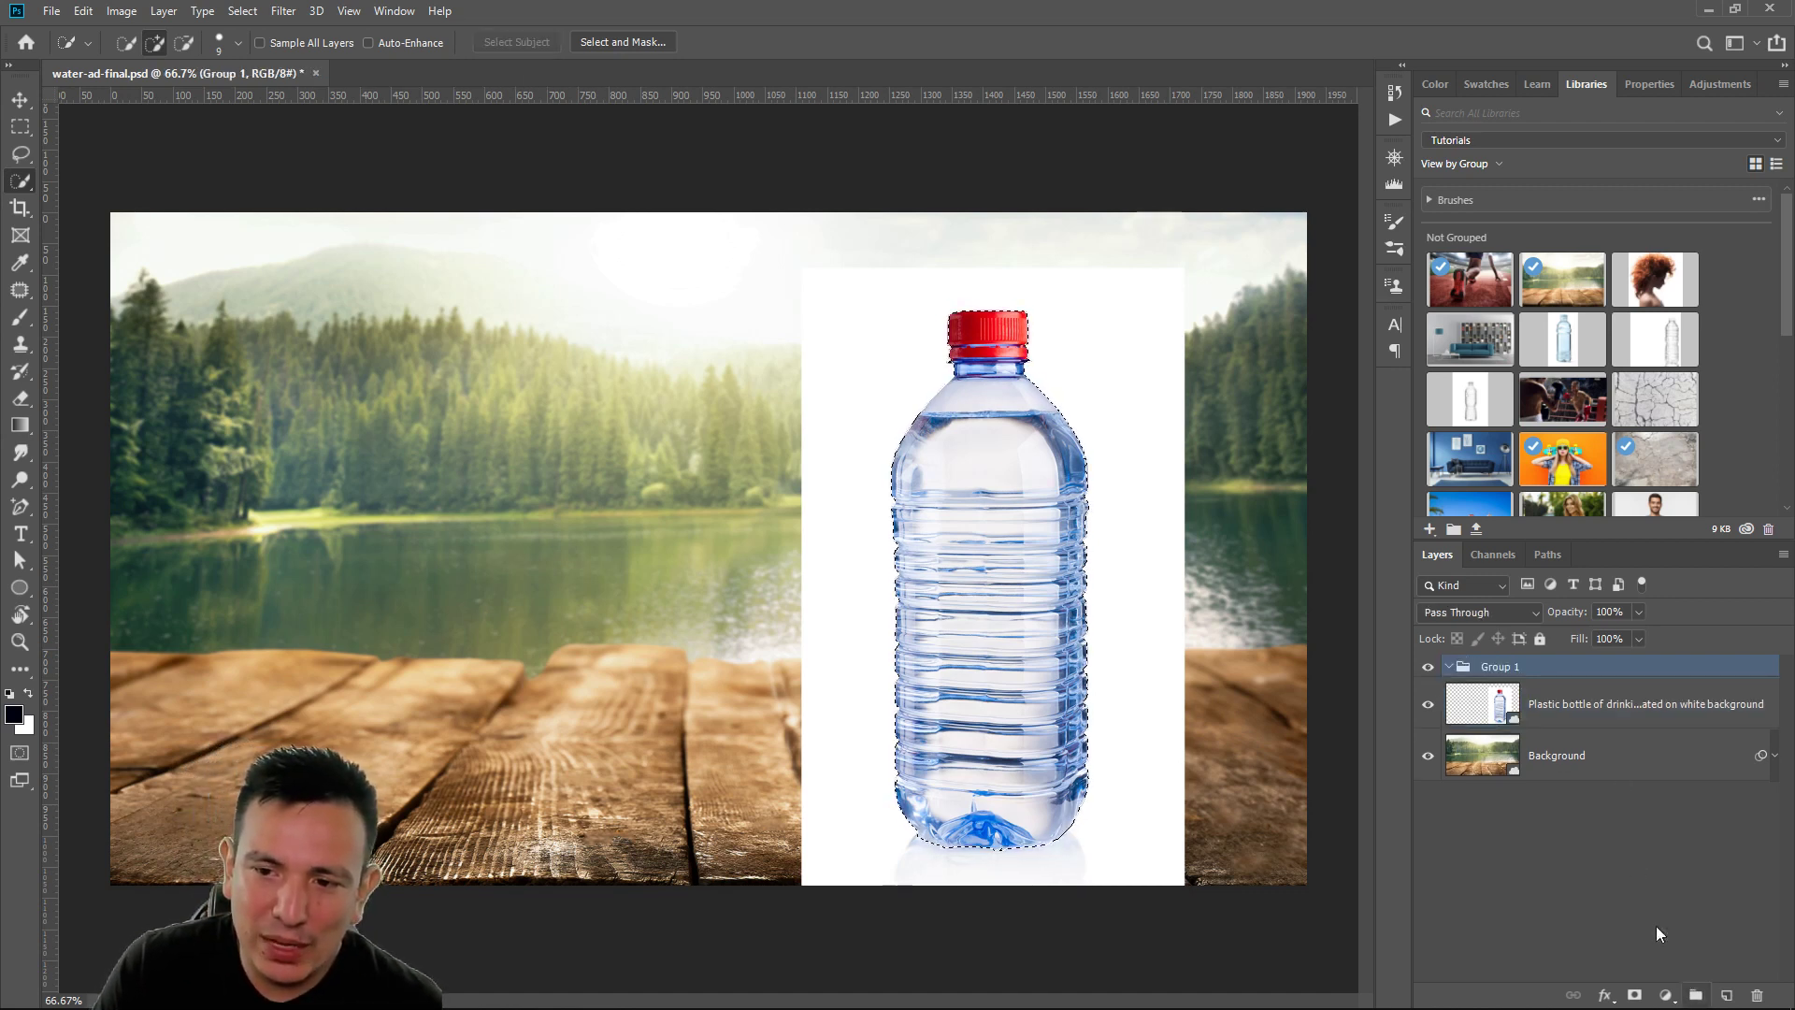
{"action": "left_click", "coordinate": [1634, 995]}
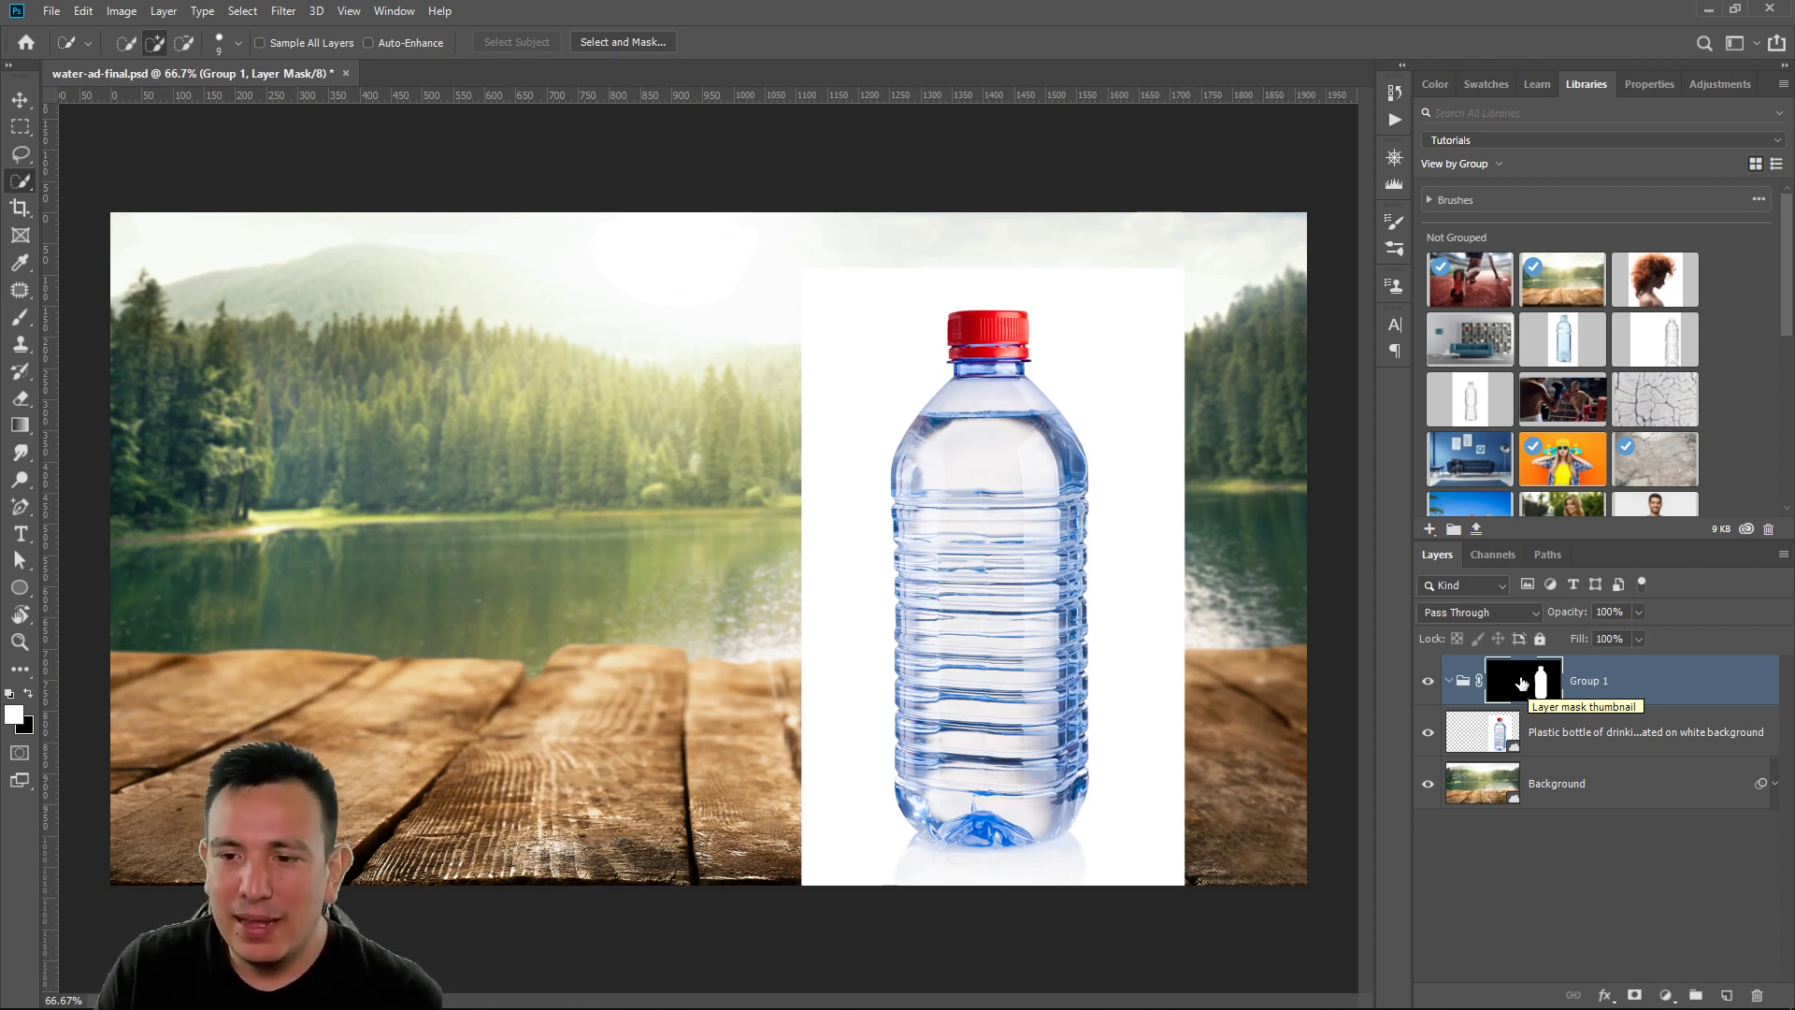
{"action": "left_click", "coordinate": [1496, 735]}
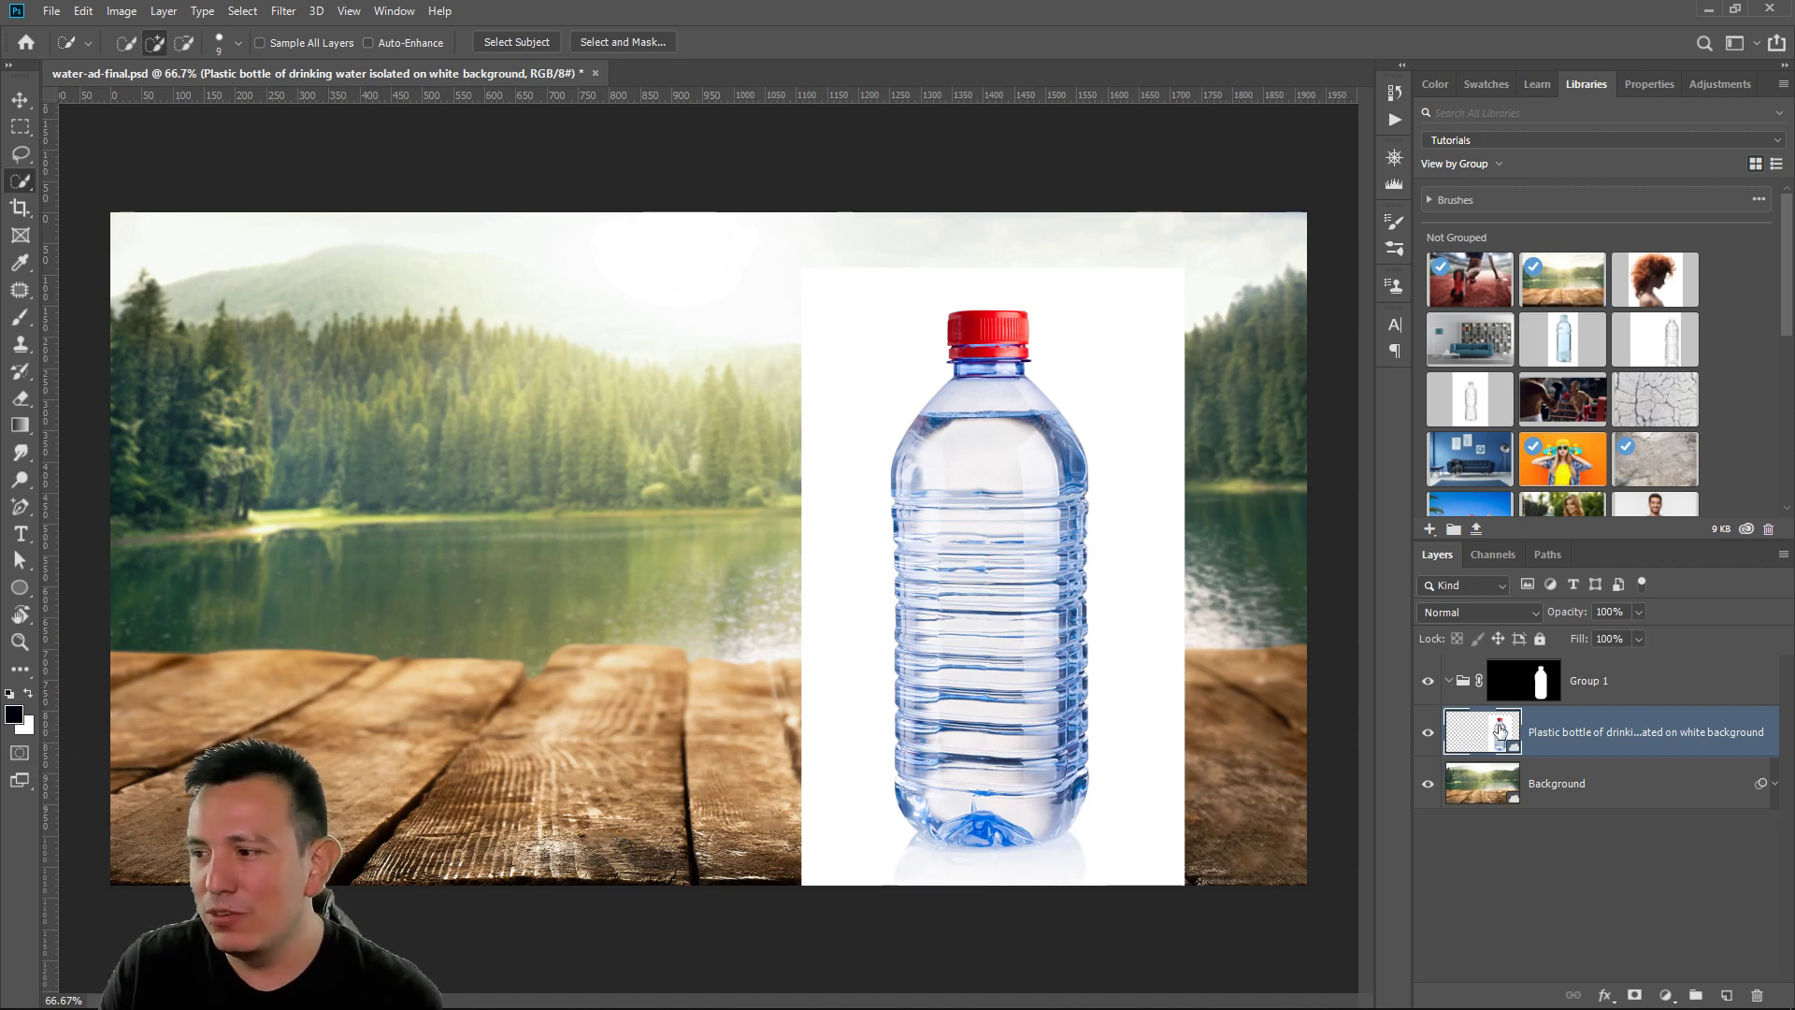
{"action": "left_click_drag", "start_coordinate": [1499, 730], "coordinate": [1533, 680]}
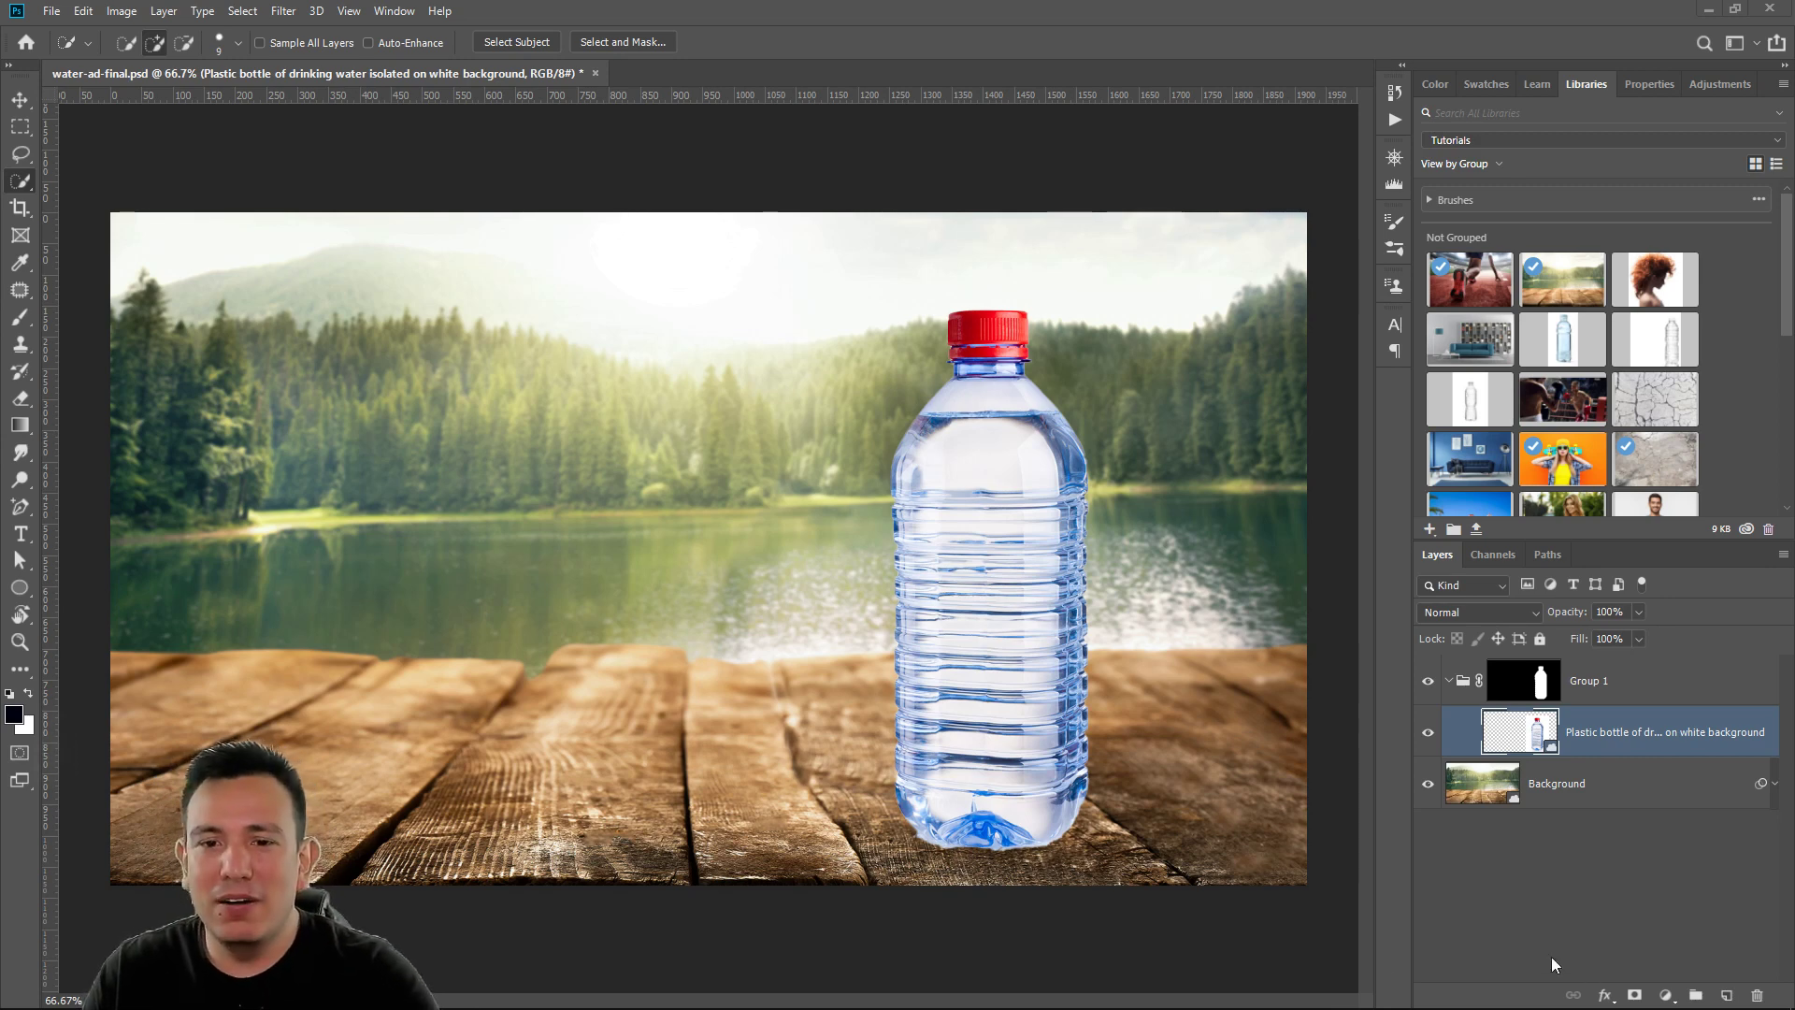
Collapse Group 1, toggle its visibility to check the cut-out bottle against the lake scene, and expand the group again
{"action": "left_click", "coordinate": [1445, 684]}
{"action": "left_click", "coordinate": [1448, 681]}
{"action": "left_click", "coordinate": [1428, 683]}
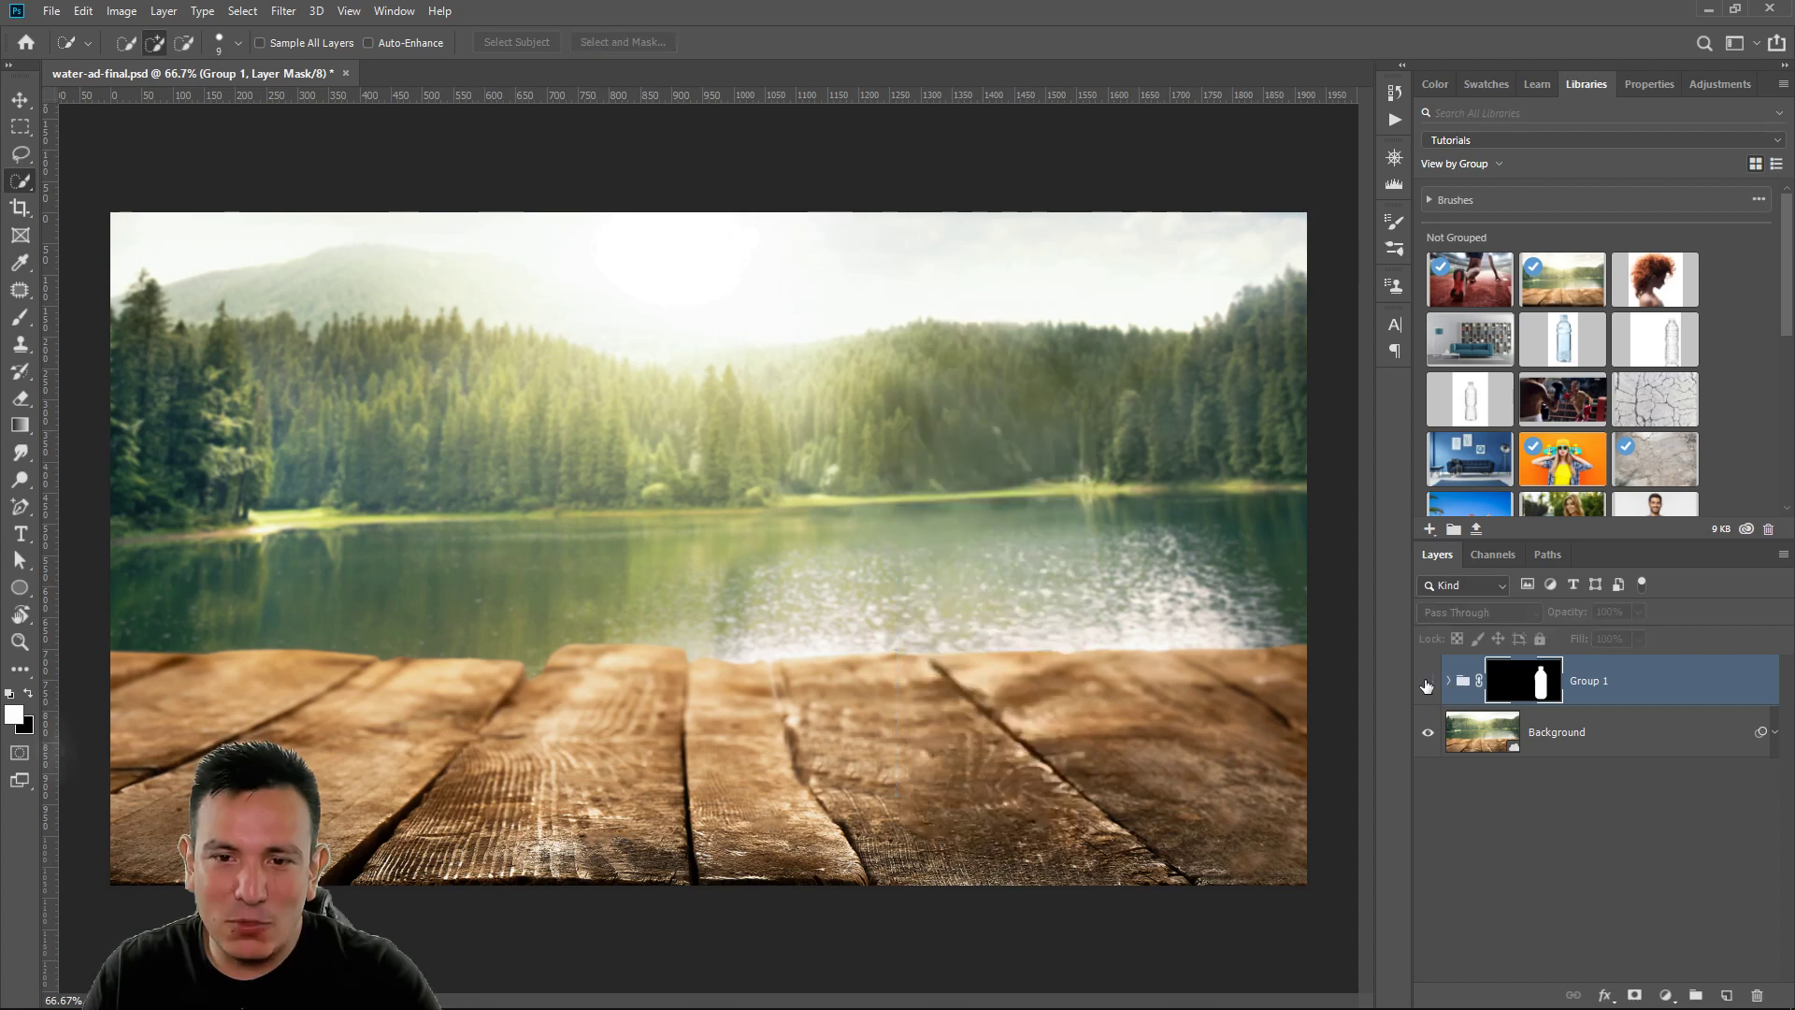
{"action": "left_click", "coordinate": [1427, 683]}
{"action": "left_click", "coordinate": [1428, 682]}
{"action": "left_click", "coordinate": [1427, 682]}
{"action": "left_click", "coordinate": [1451, 682]}
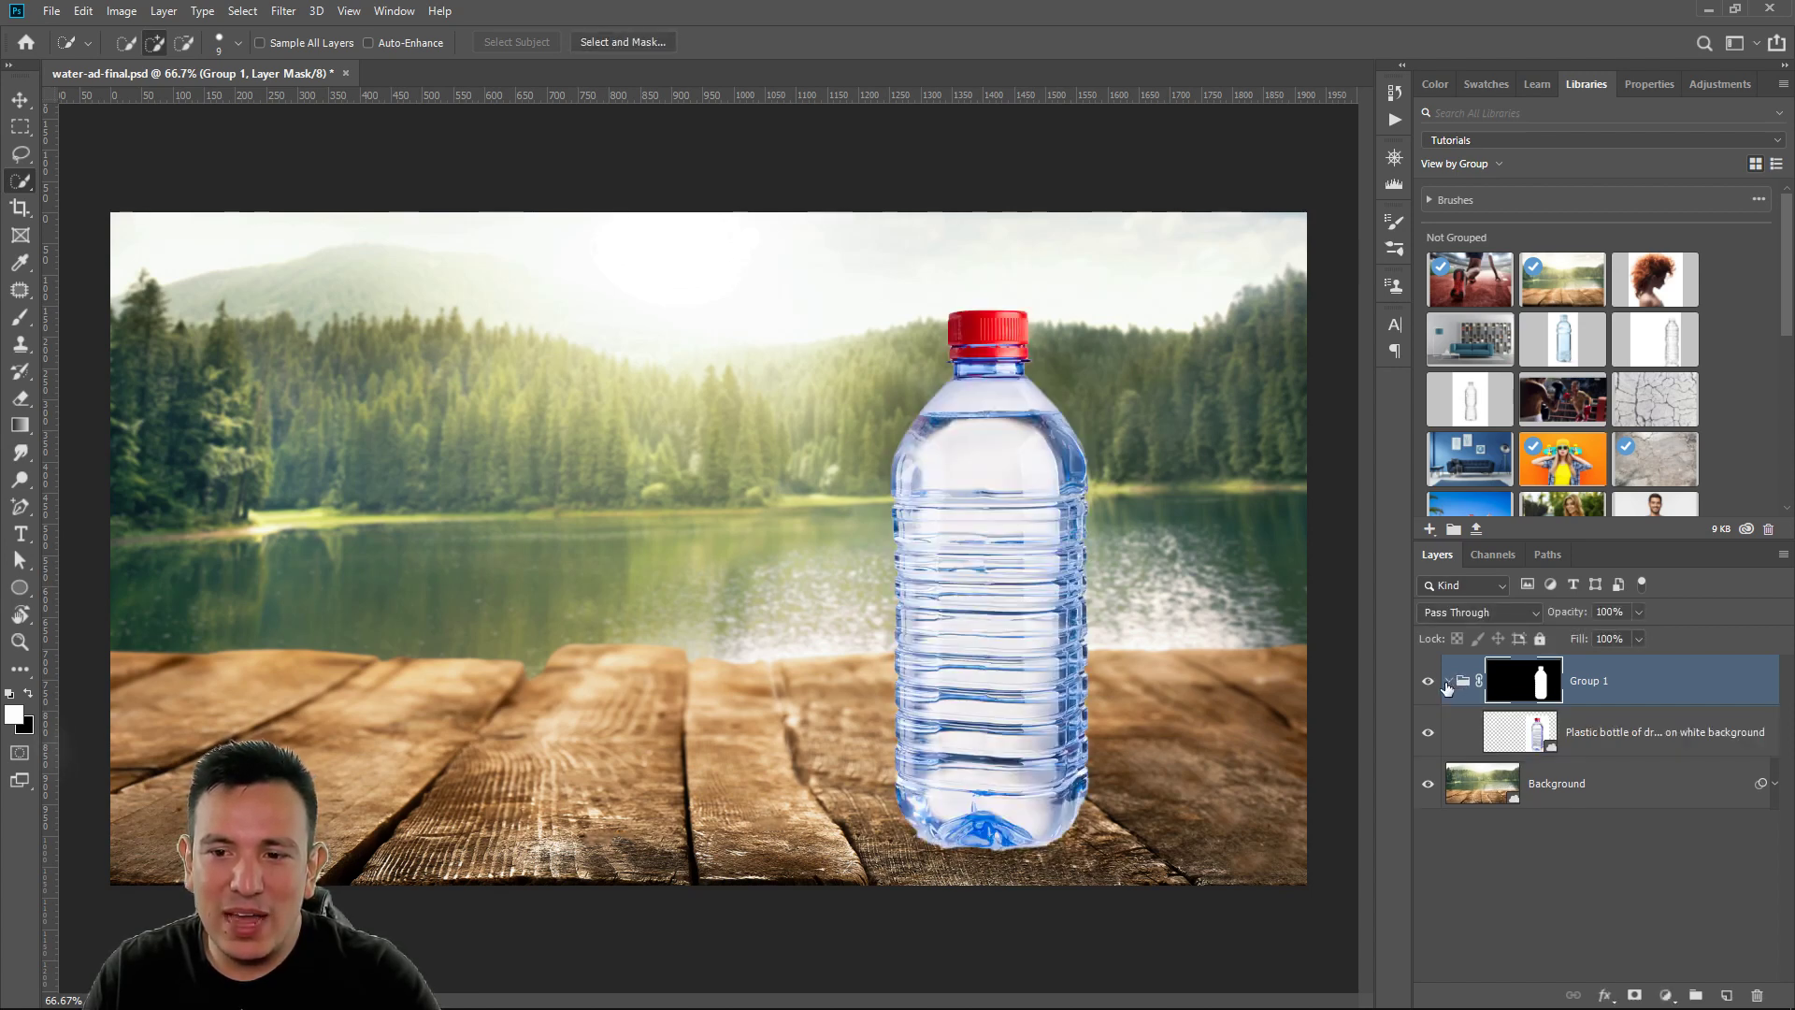
Hide the original bottle layer inside the group, duplicate it and rename the copy Luminosity
{"action": "left_click", "coordinate": [1510, 739]}
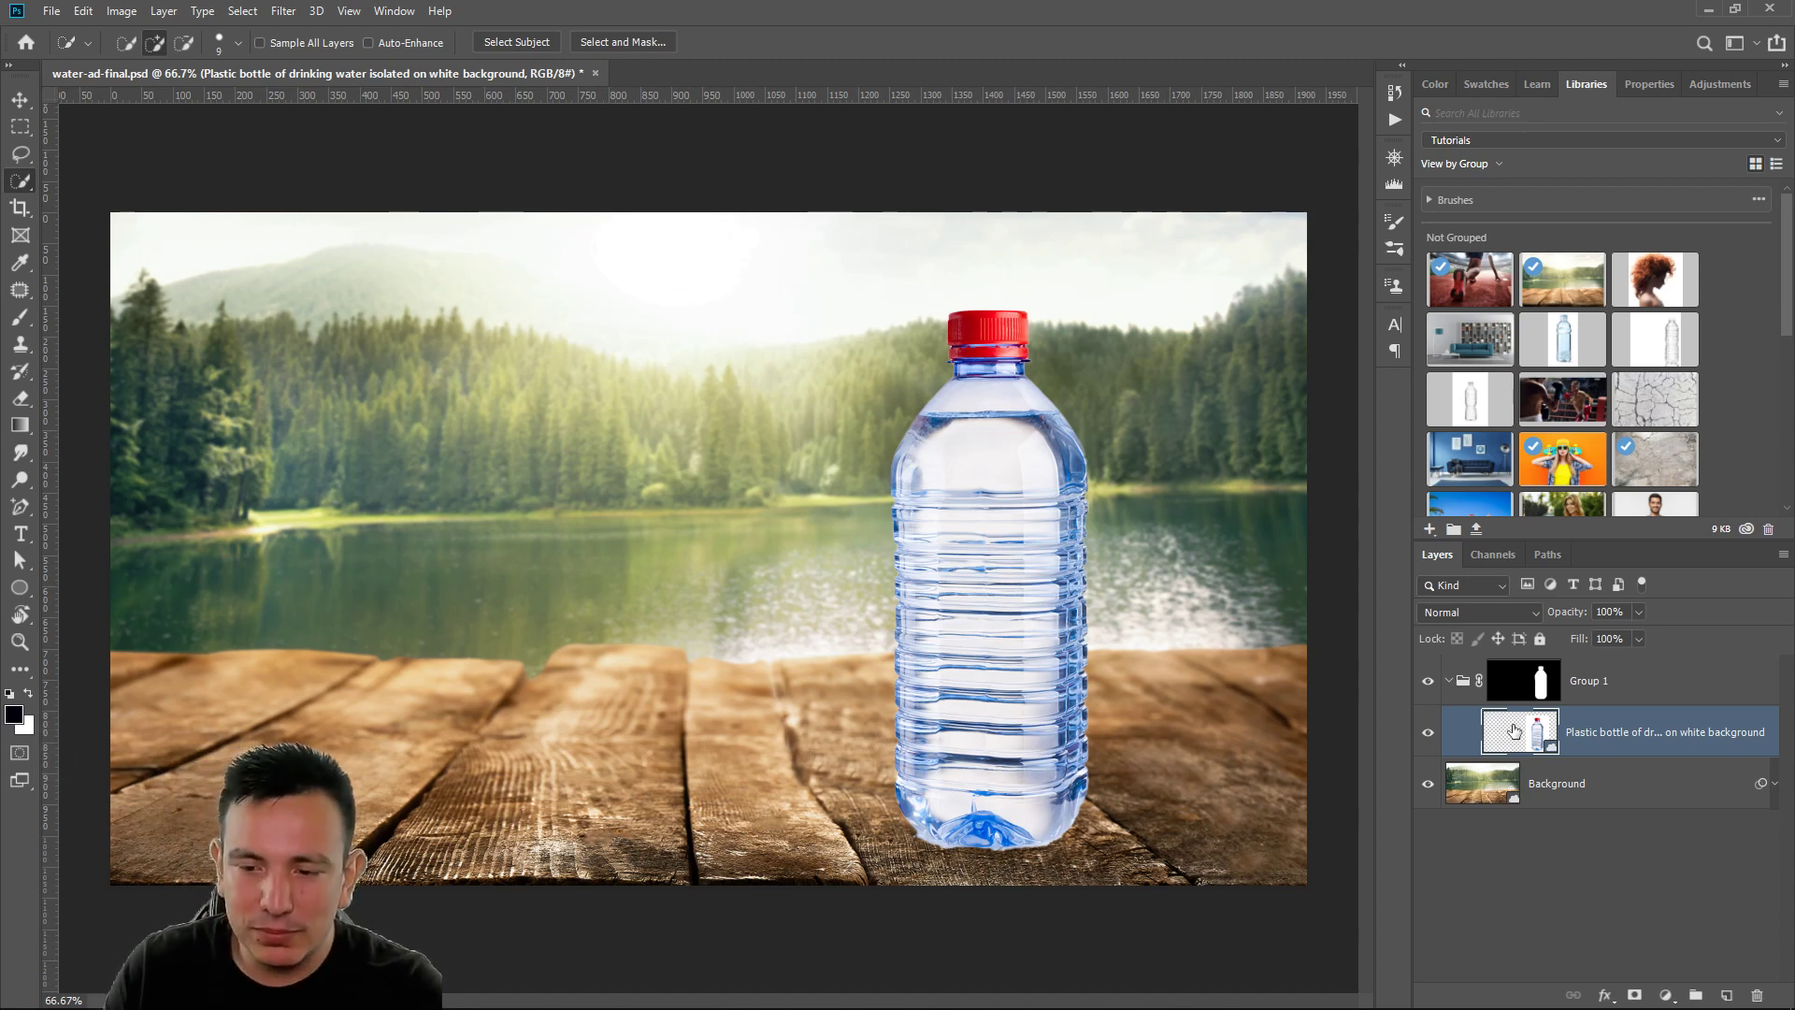
{"action": "left_click", "coordinate": [1427, 737]}
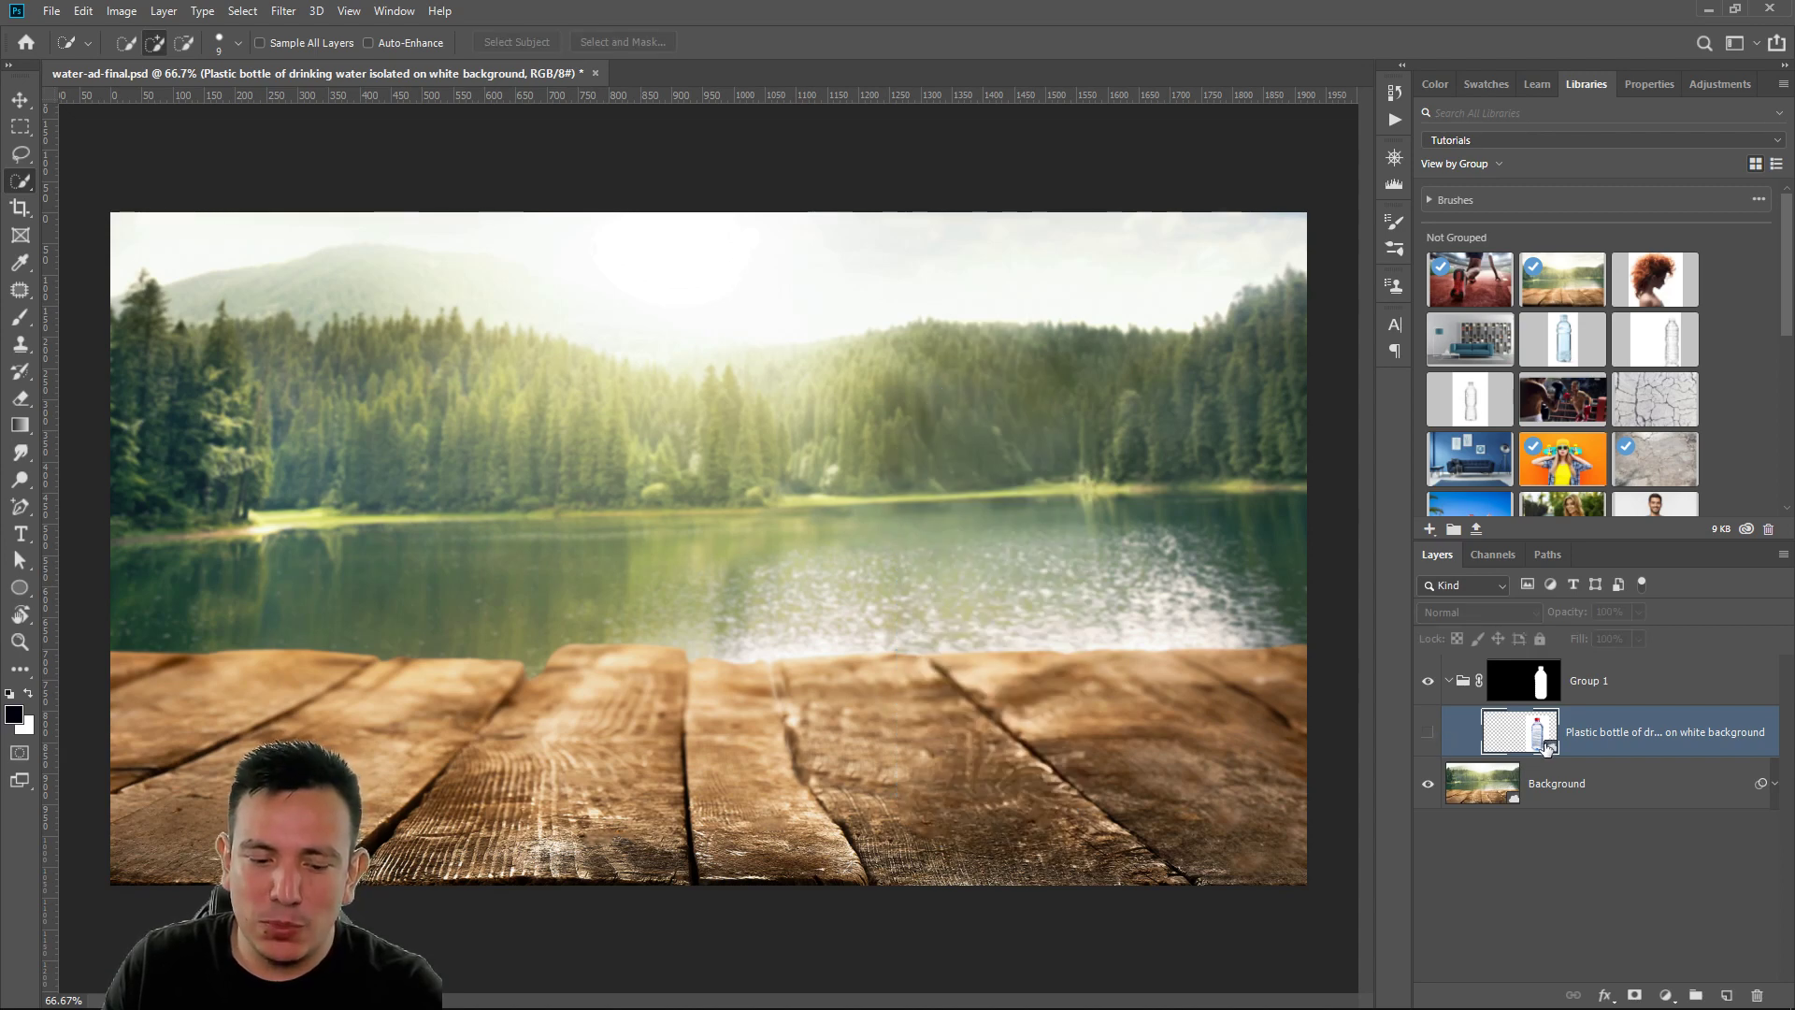
{"action": "key", "text": "ctrl+j"}
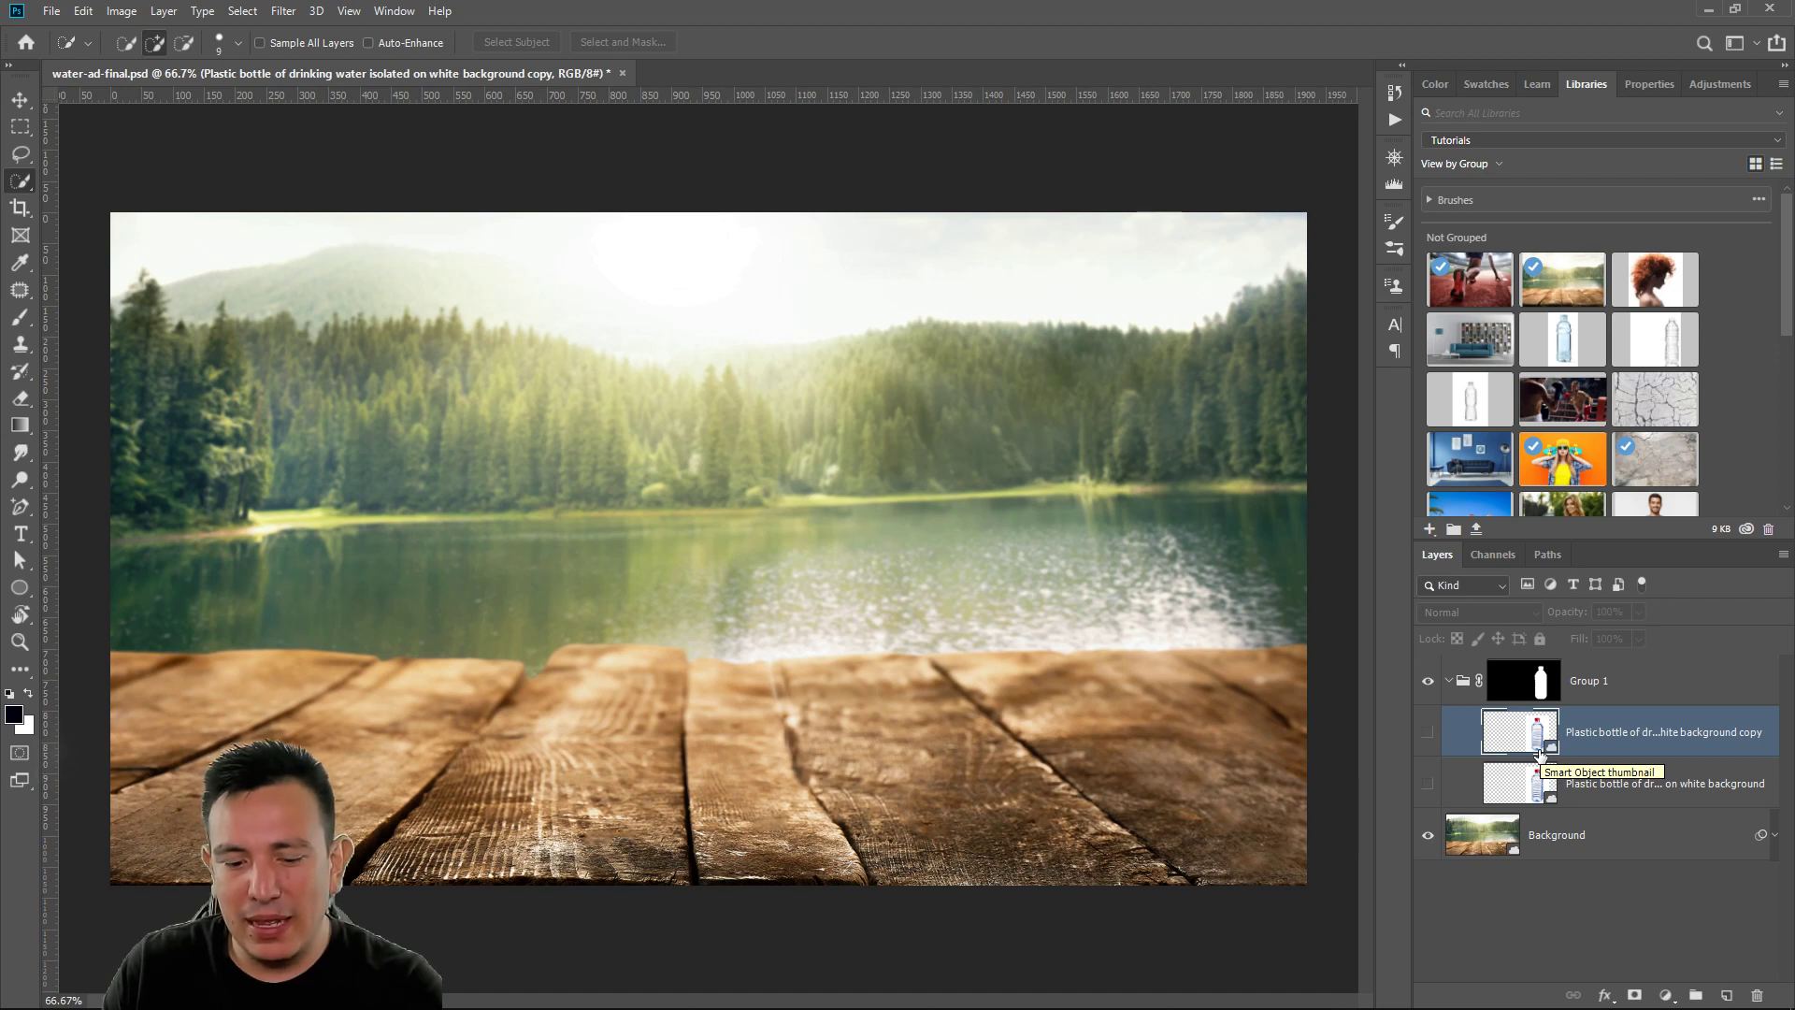
{"action": "double_click", "coordinate": [1606, 730]}
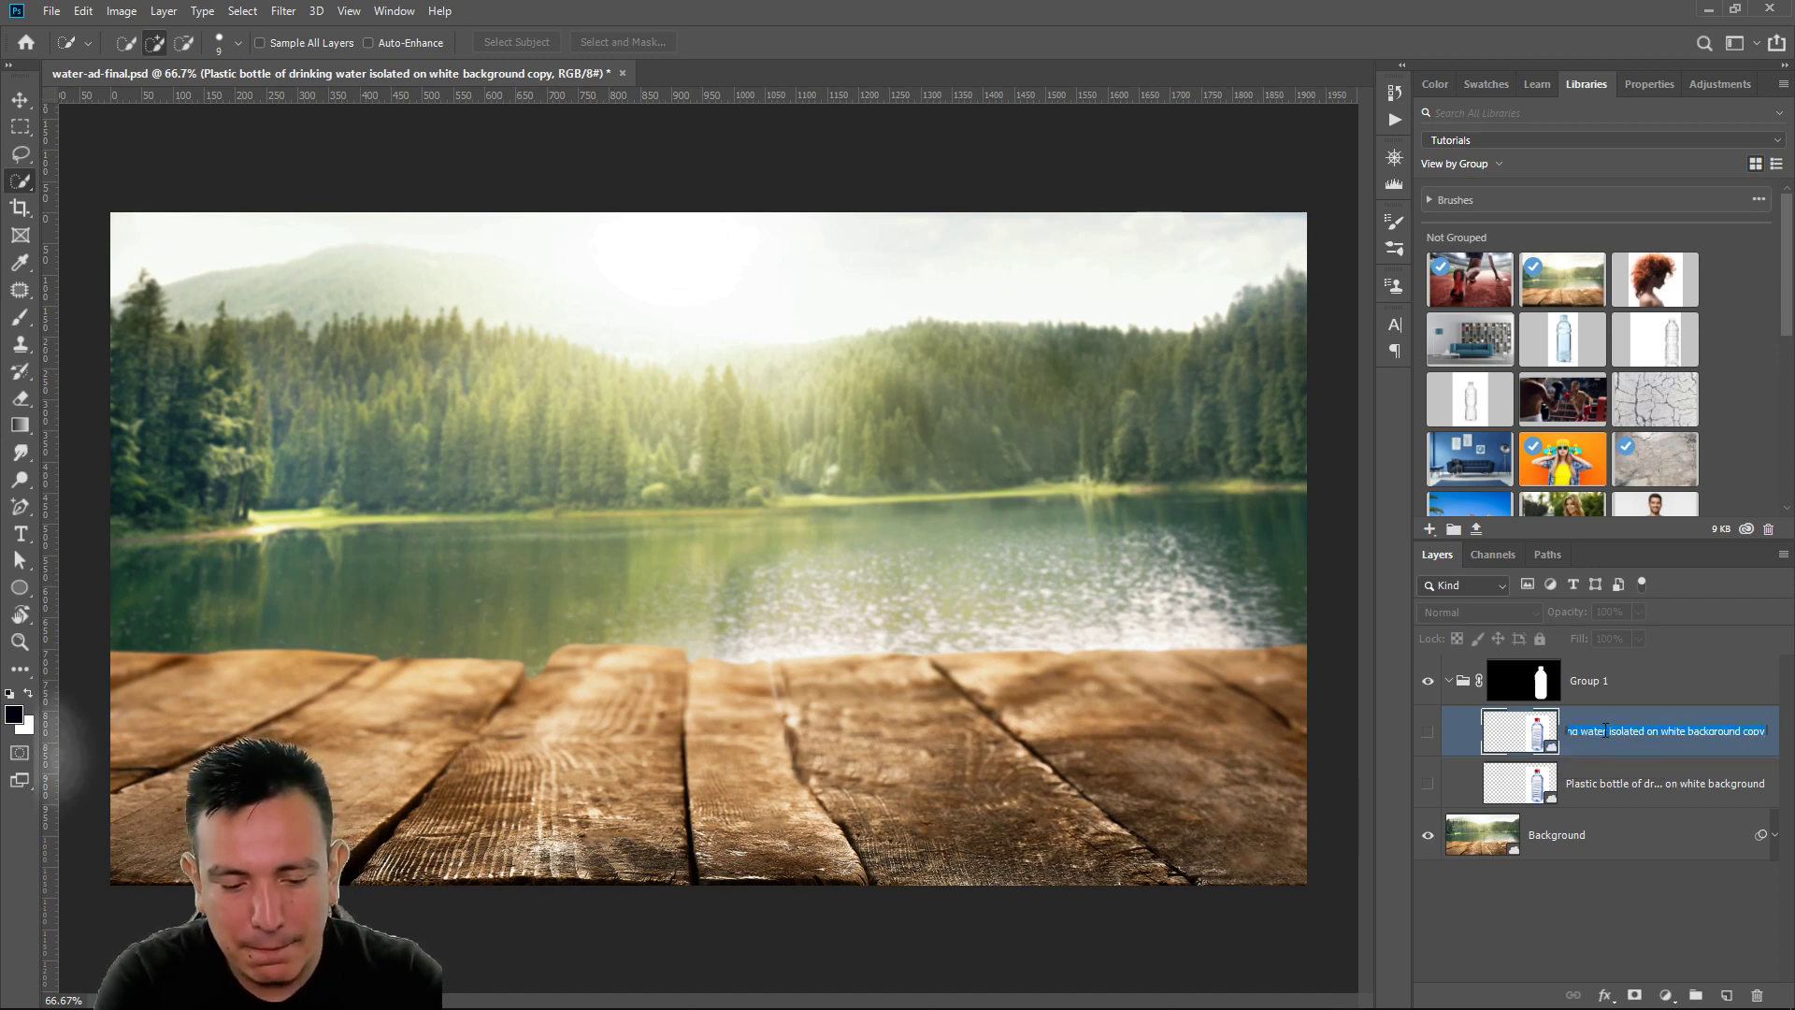
{"action": "type", "text": "L"}
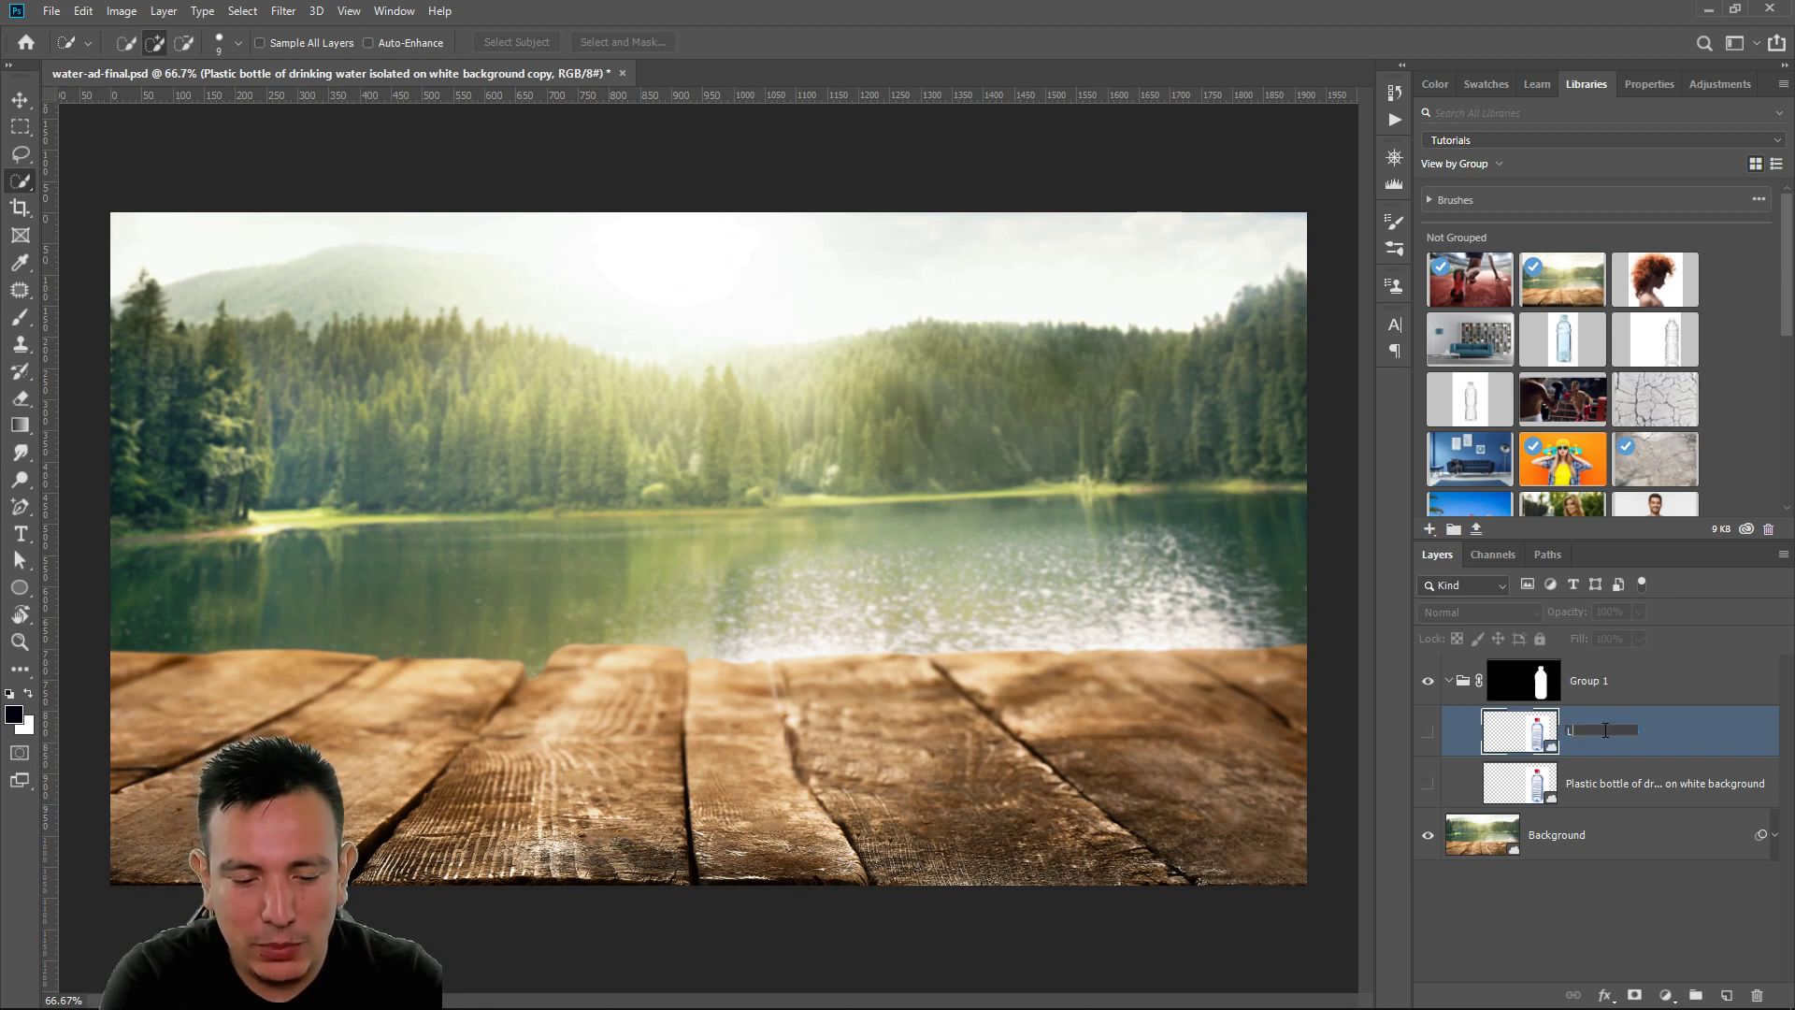
{"action": "type", "text": "uminosity"}
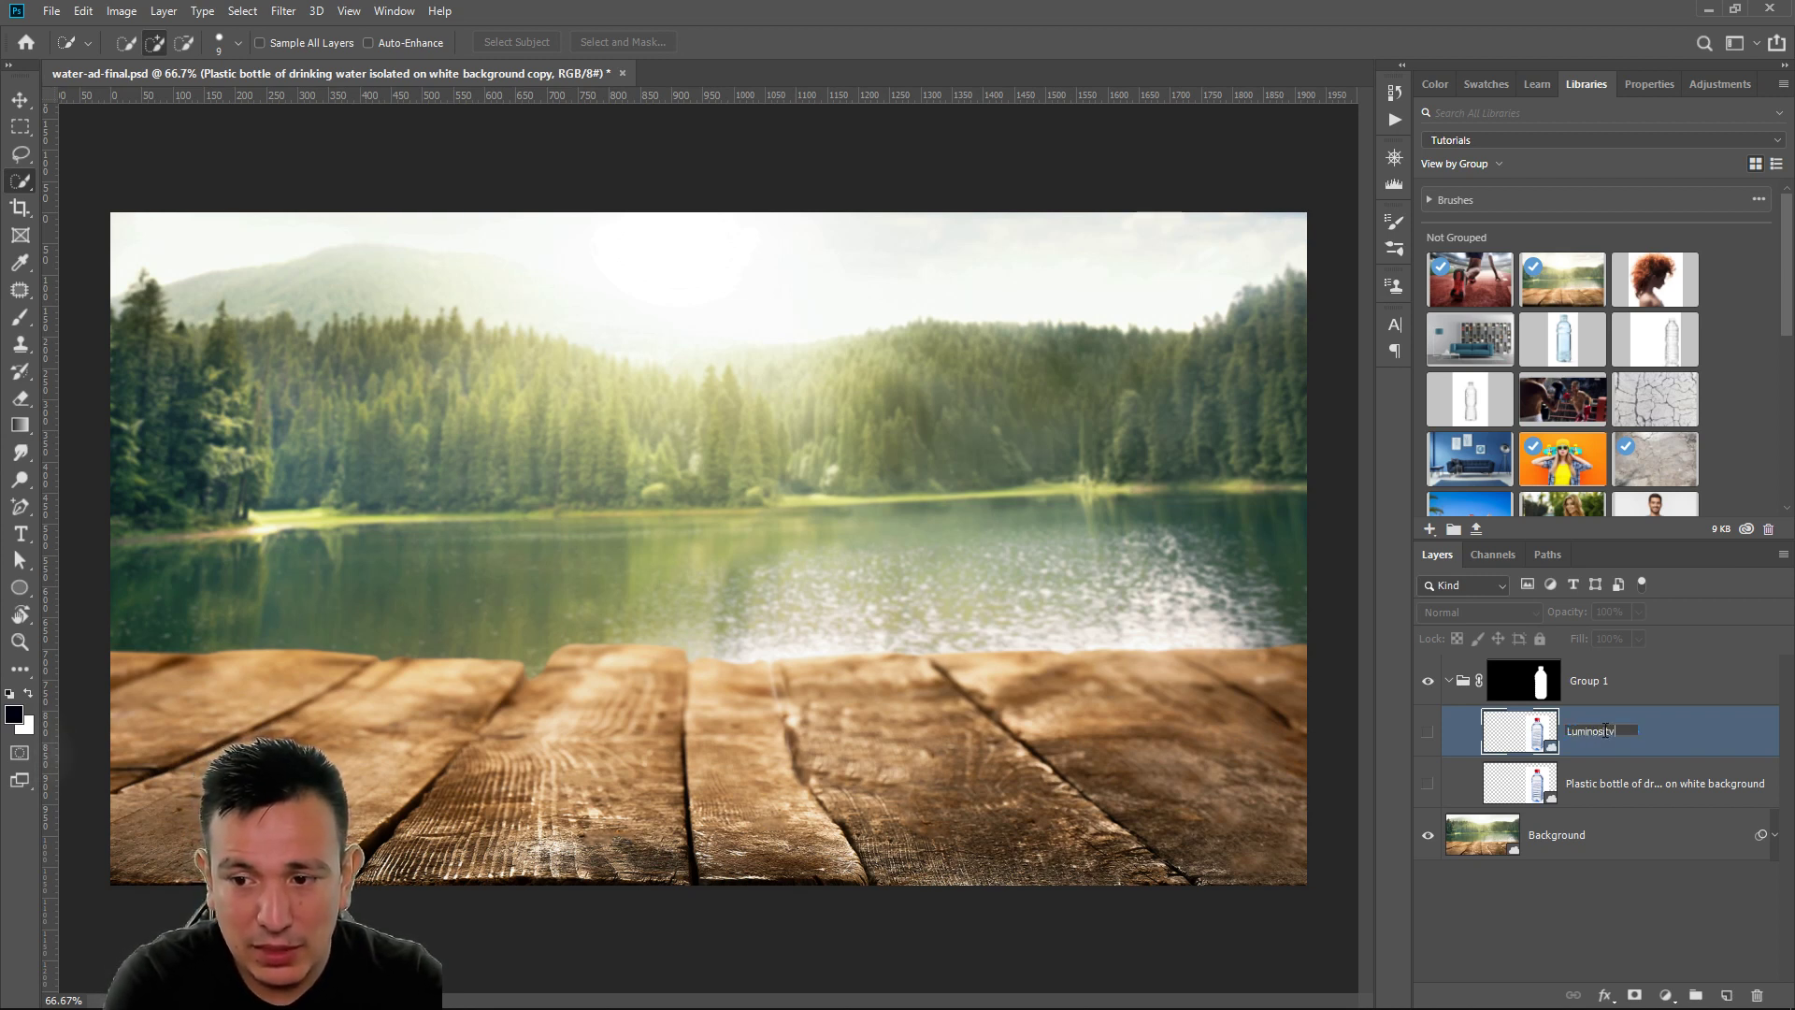
{"action": "key", "text": "Return"}
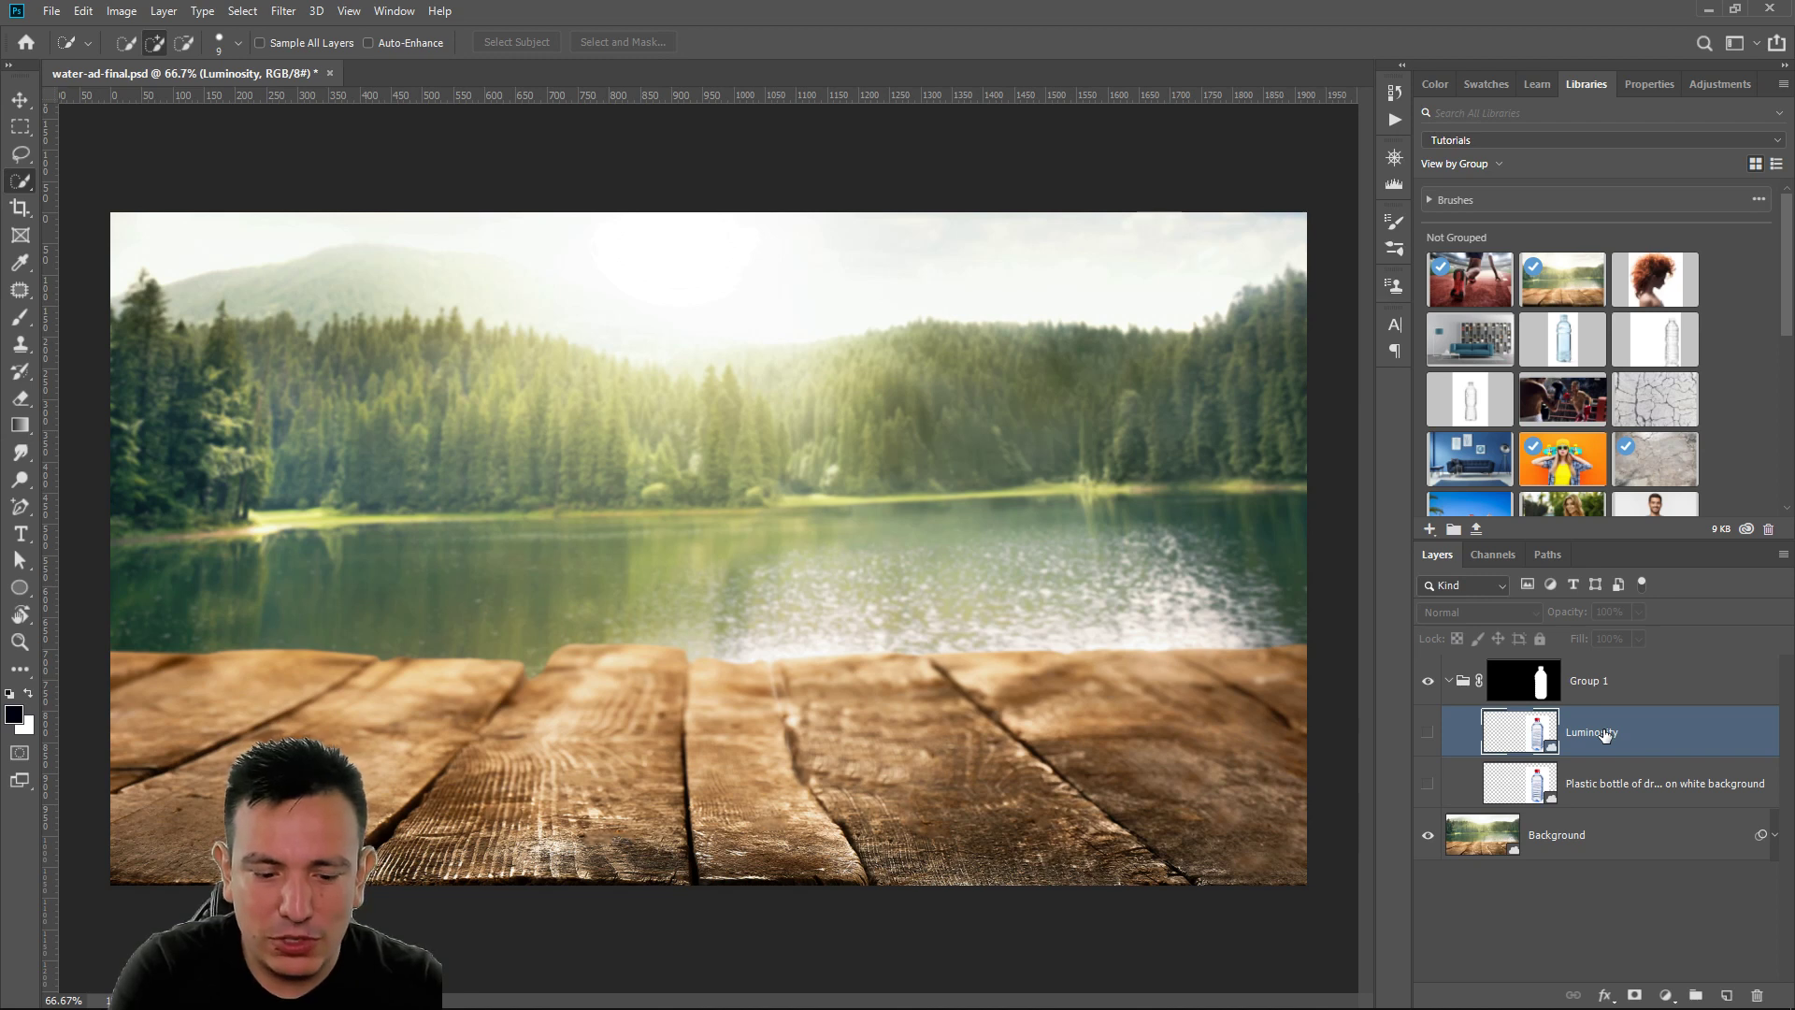
Duplicate the Luminosity layer and rename the copy Color
{"action": "key", "text": "ctrl+j"}
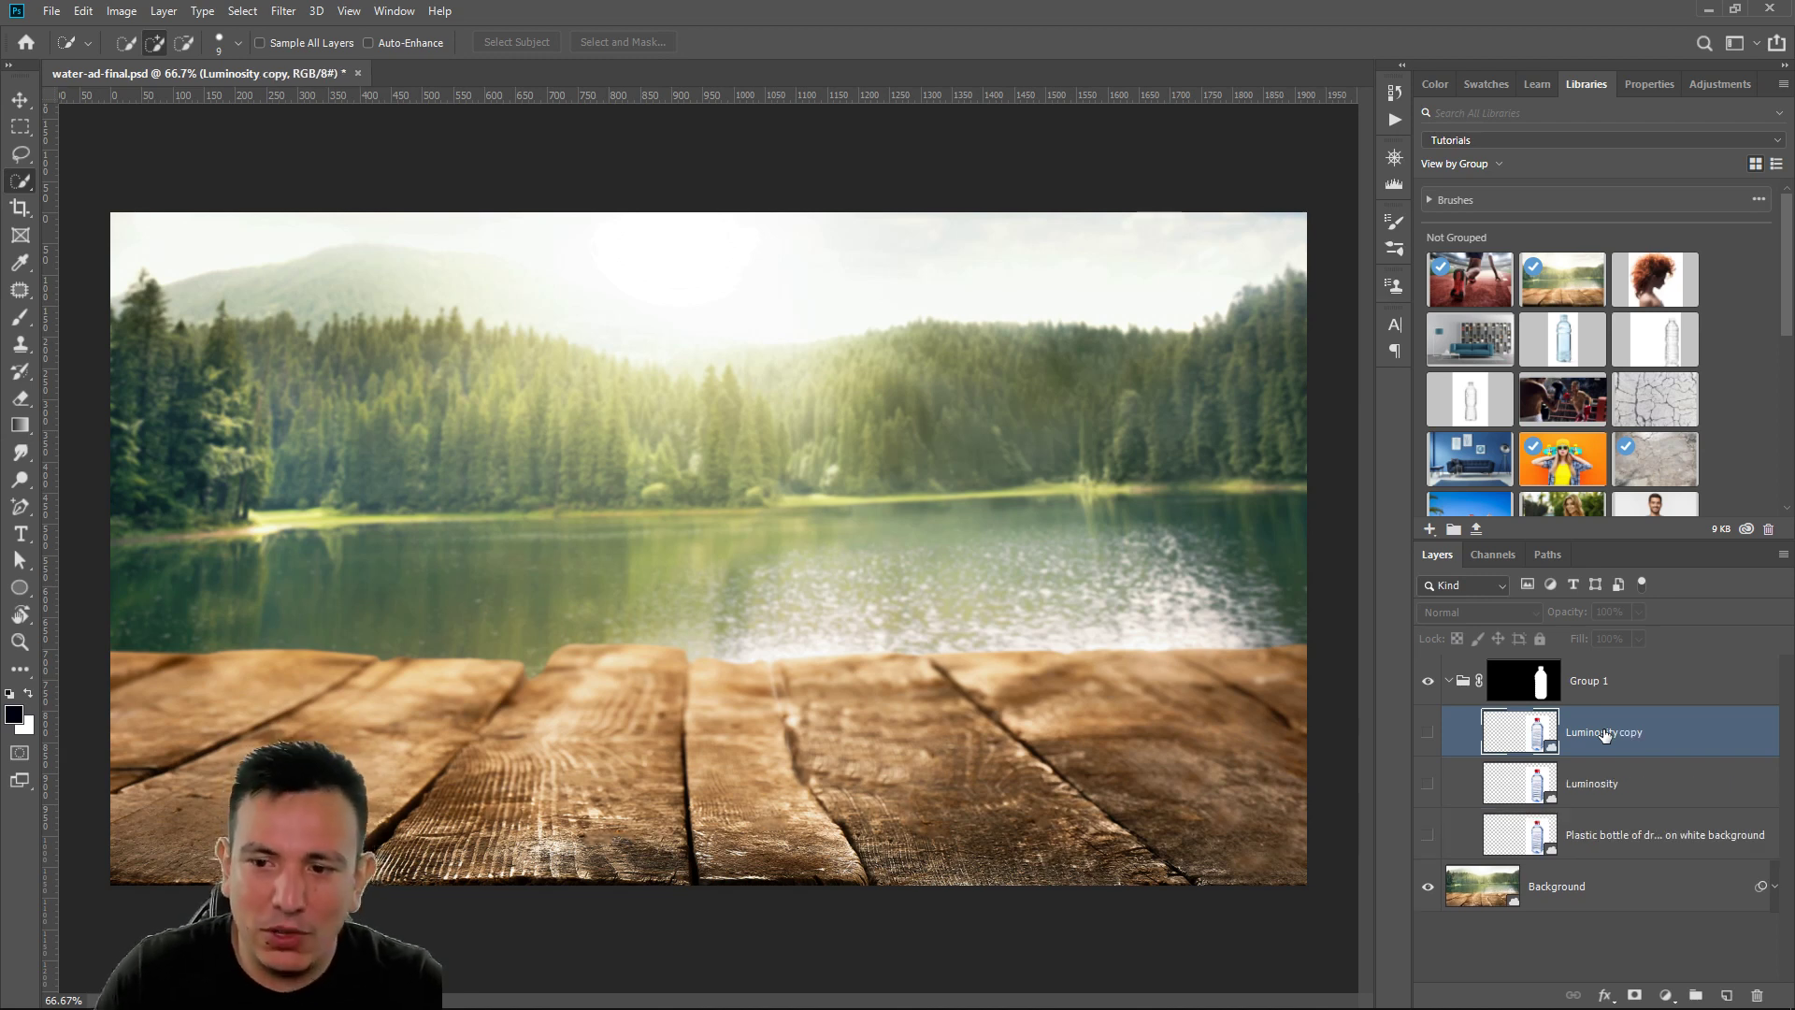
{"action": "double_click", "coordinate": [1605, 733]}
{"action": "type", "text": "Col"}
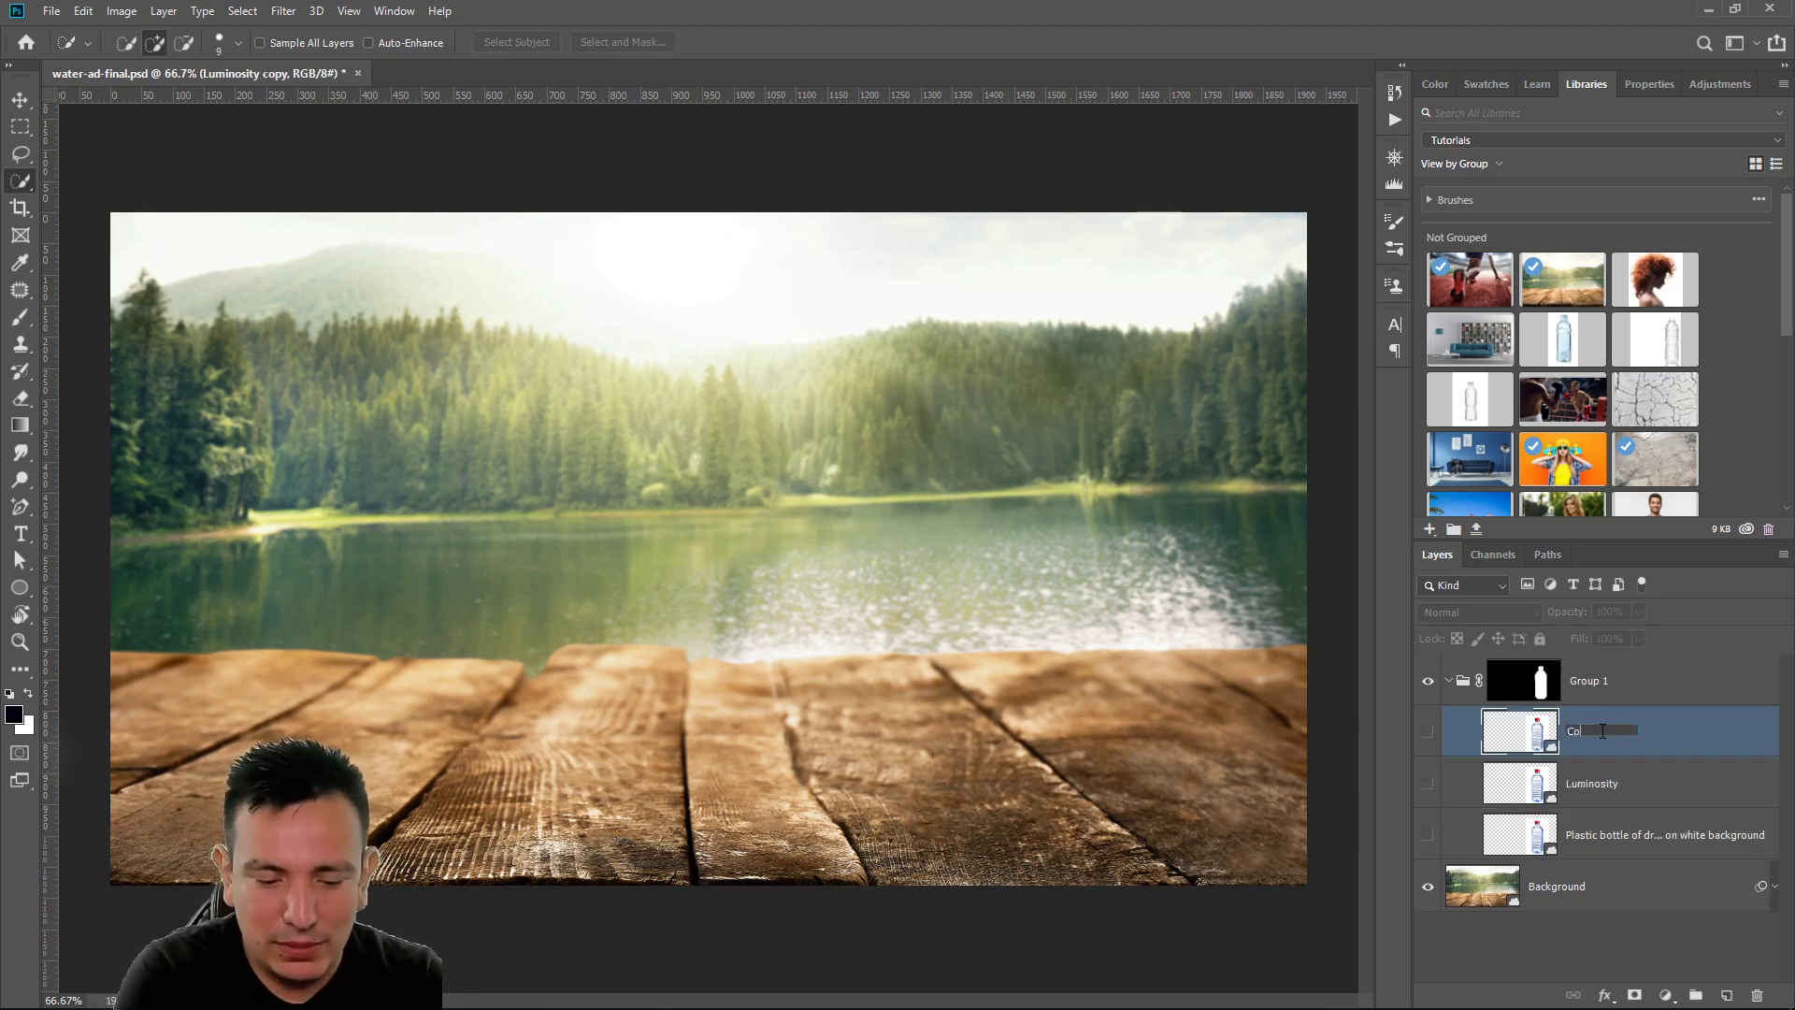
{"action": "type", "text": "or"}
{"action": "key", "text": "Return"}
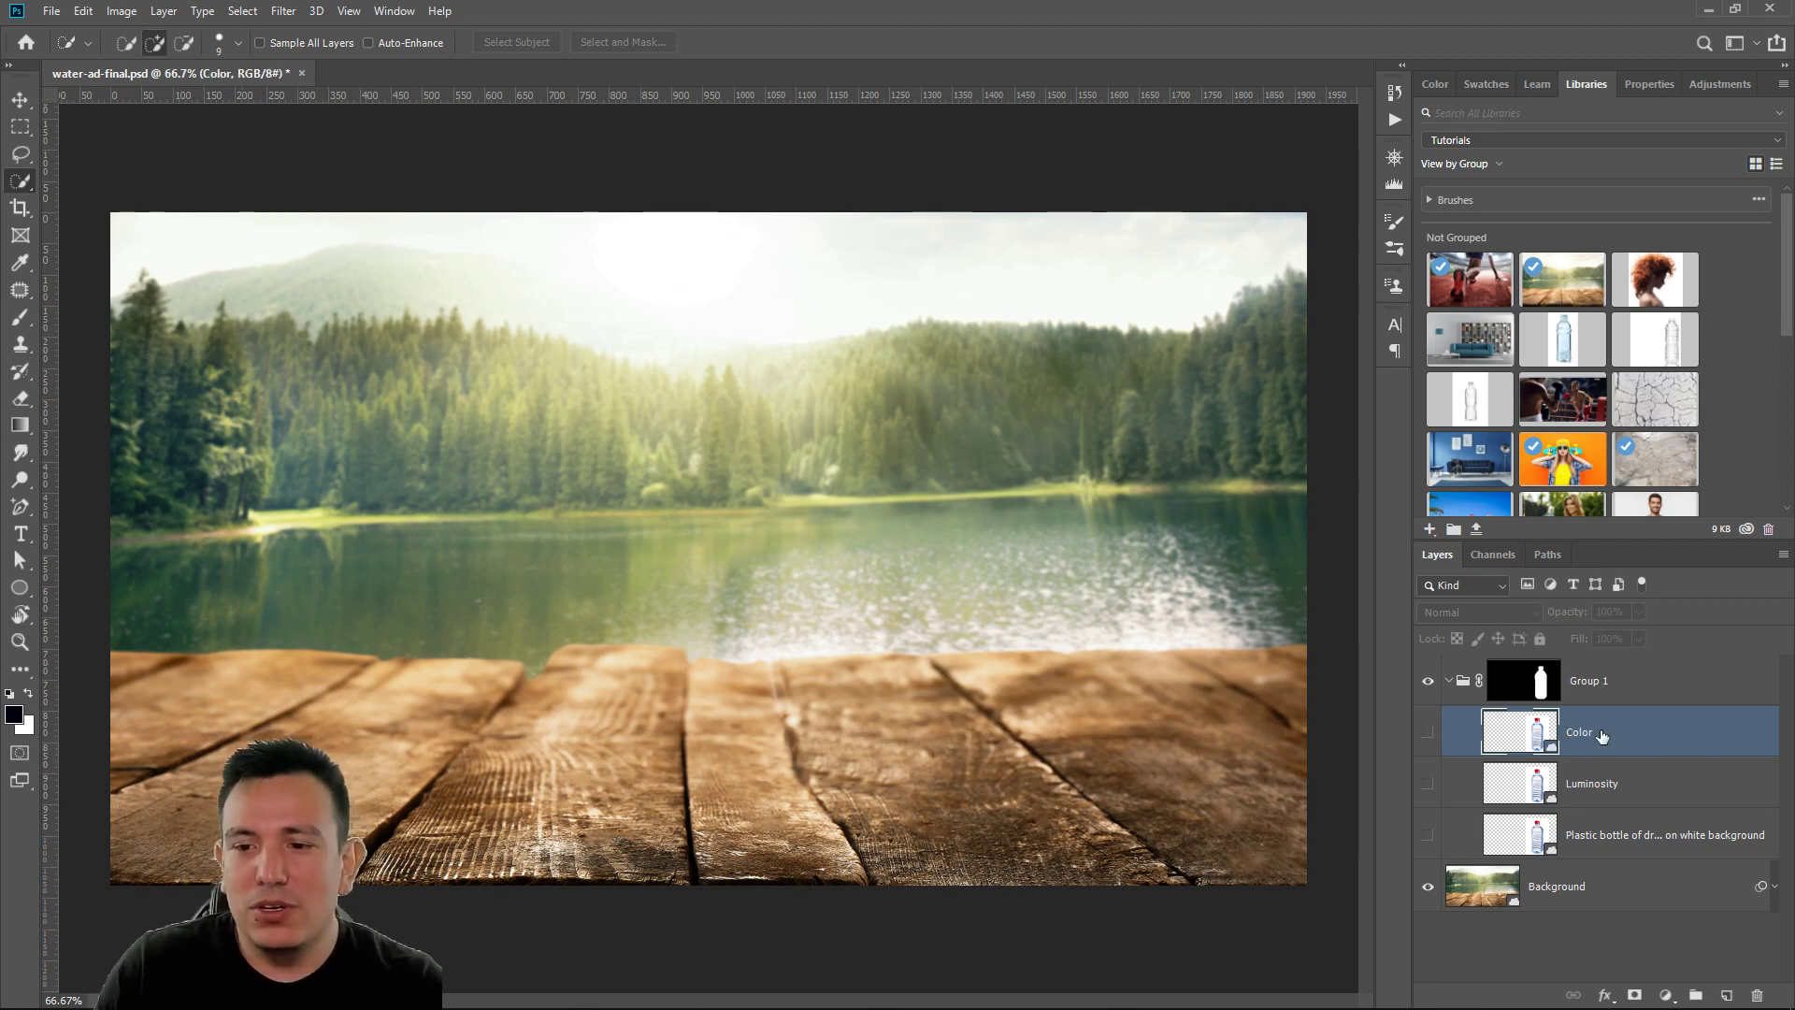
Show the Luminosity layer, desaturate it with a Black & White adjustment as a smart filter, and collapse its filter list
{"action": "left_click", "coordinate": [1428, 783]}
{"action": "left_click", "coordinate": [1564, 802]}
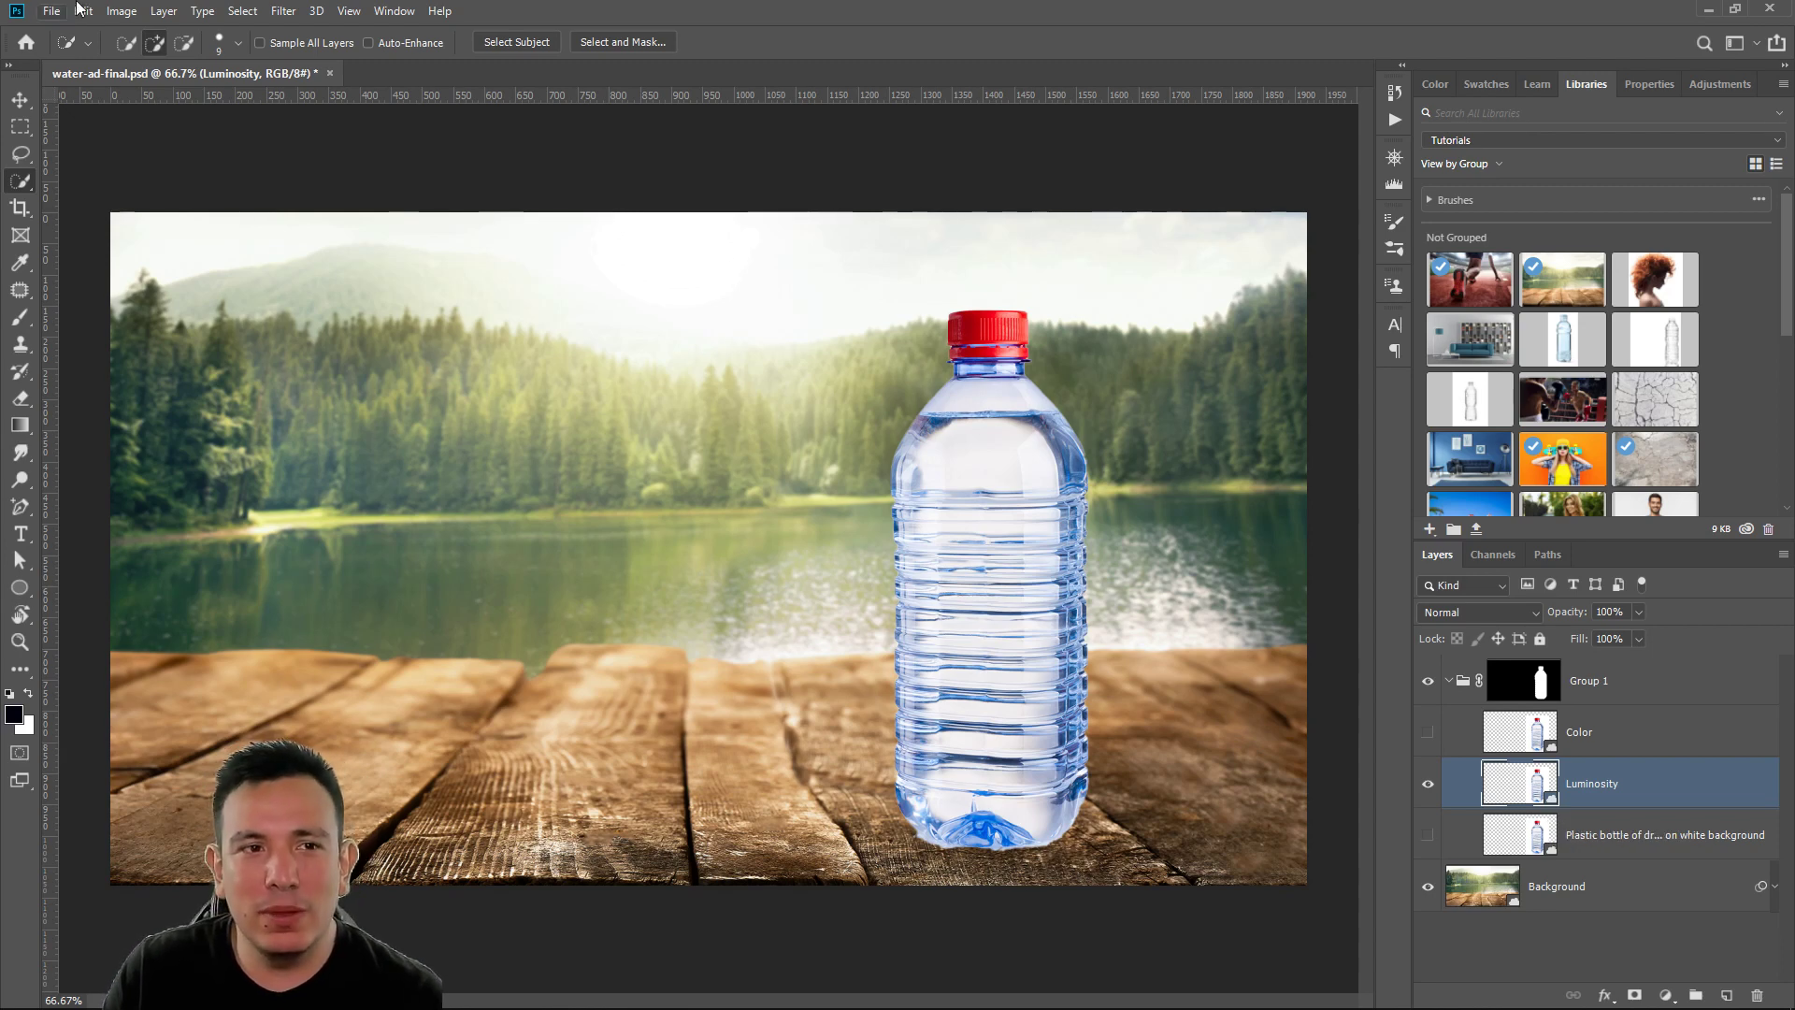
{"action": "left_click", "coordinate": [121, 12]}
{"action": "mouse_move", "coordinate": [154, 59]}
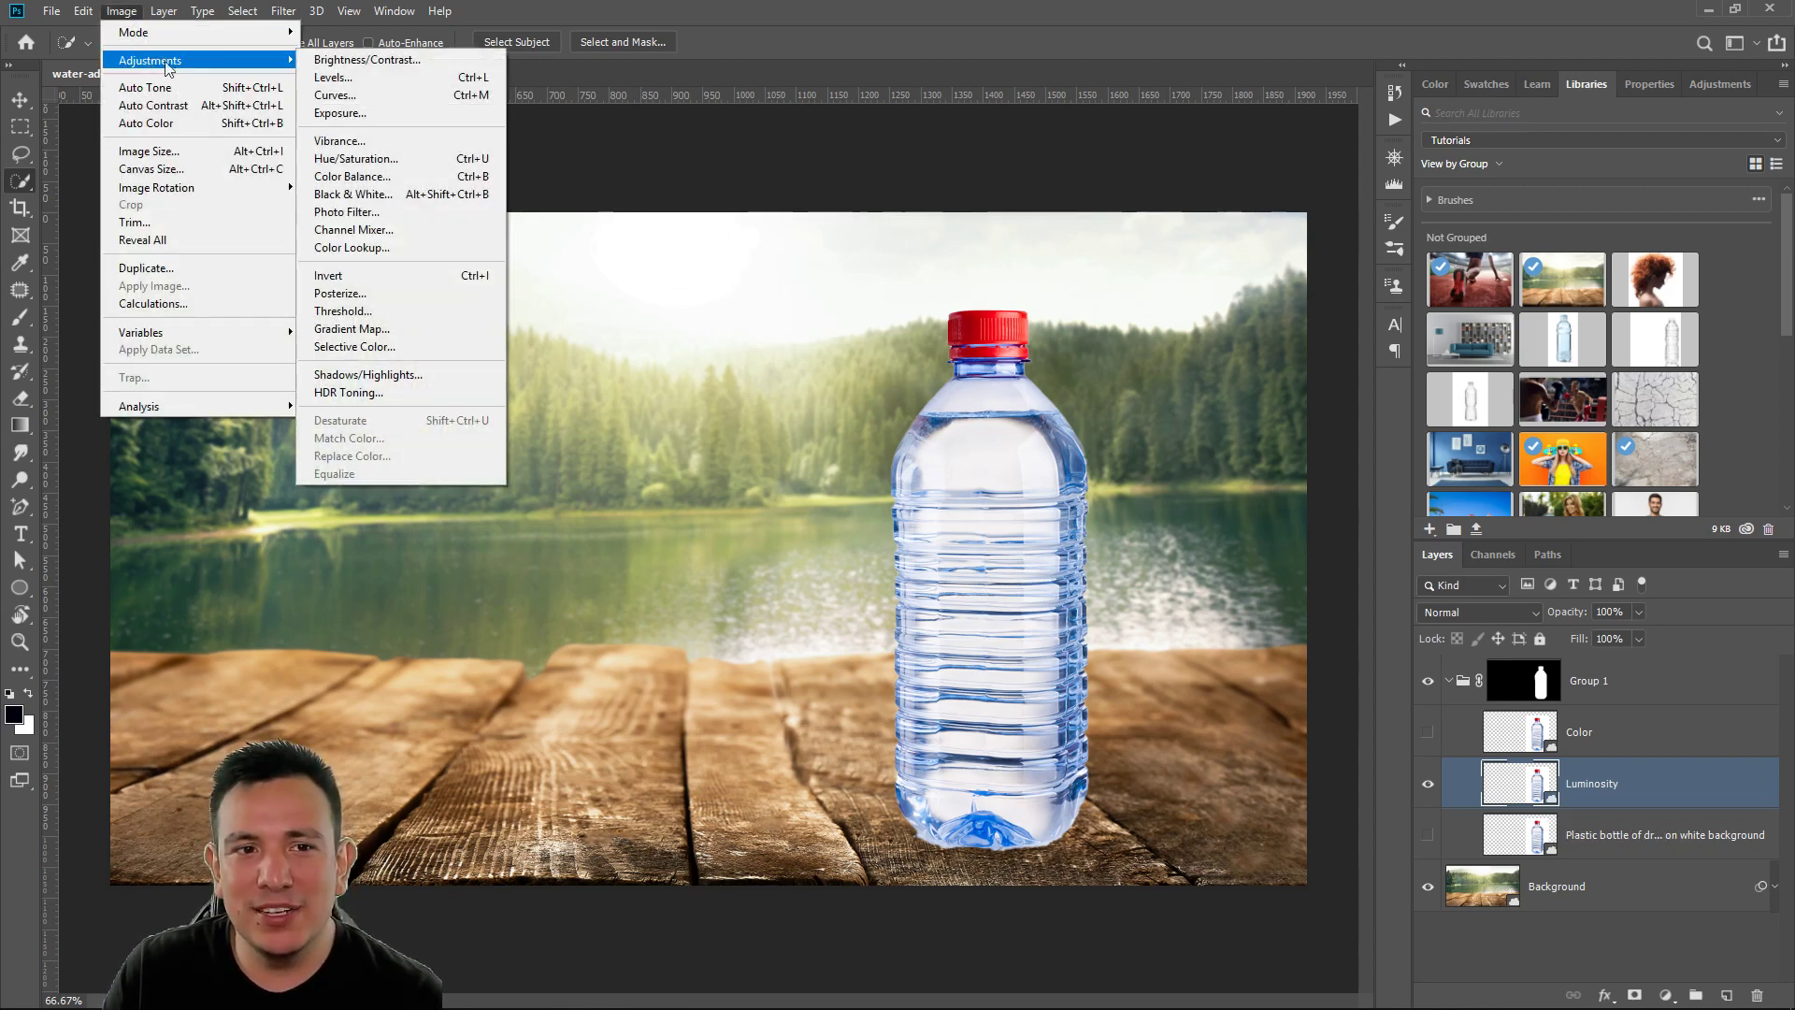
{"action": "left_click", "coordinate": [413, 196]}
{"action": "left_click", "coordinate": [1034, 180]}
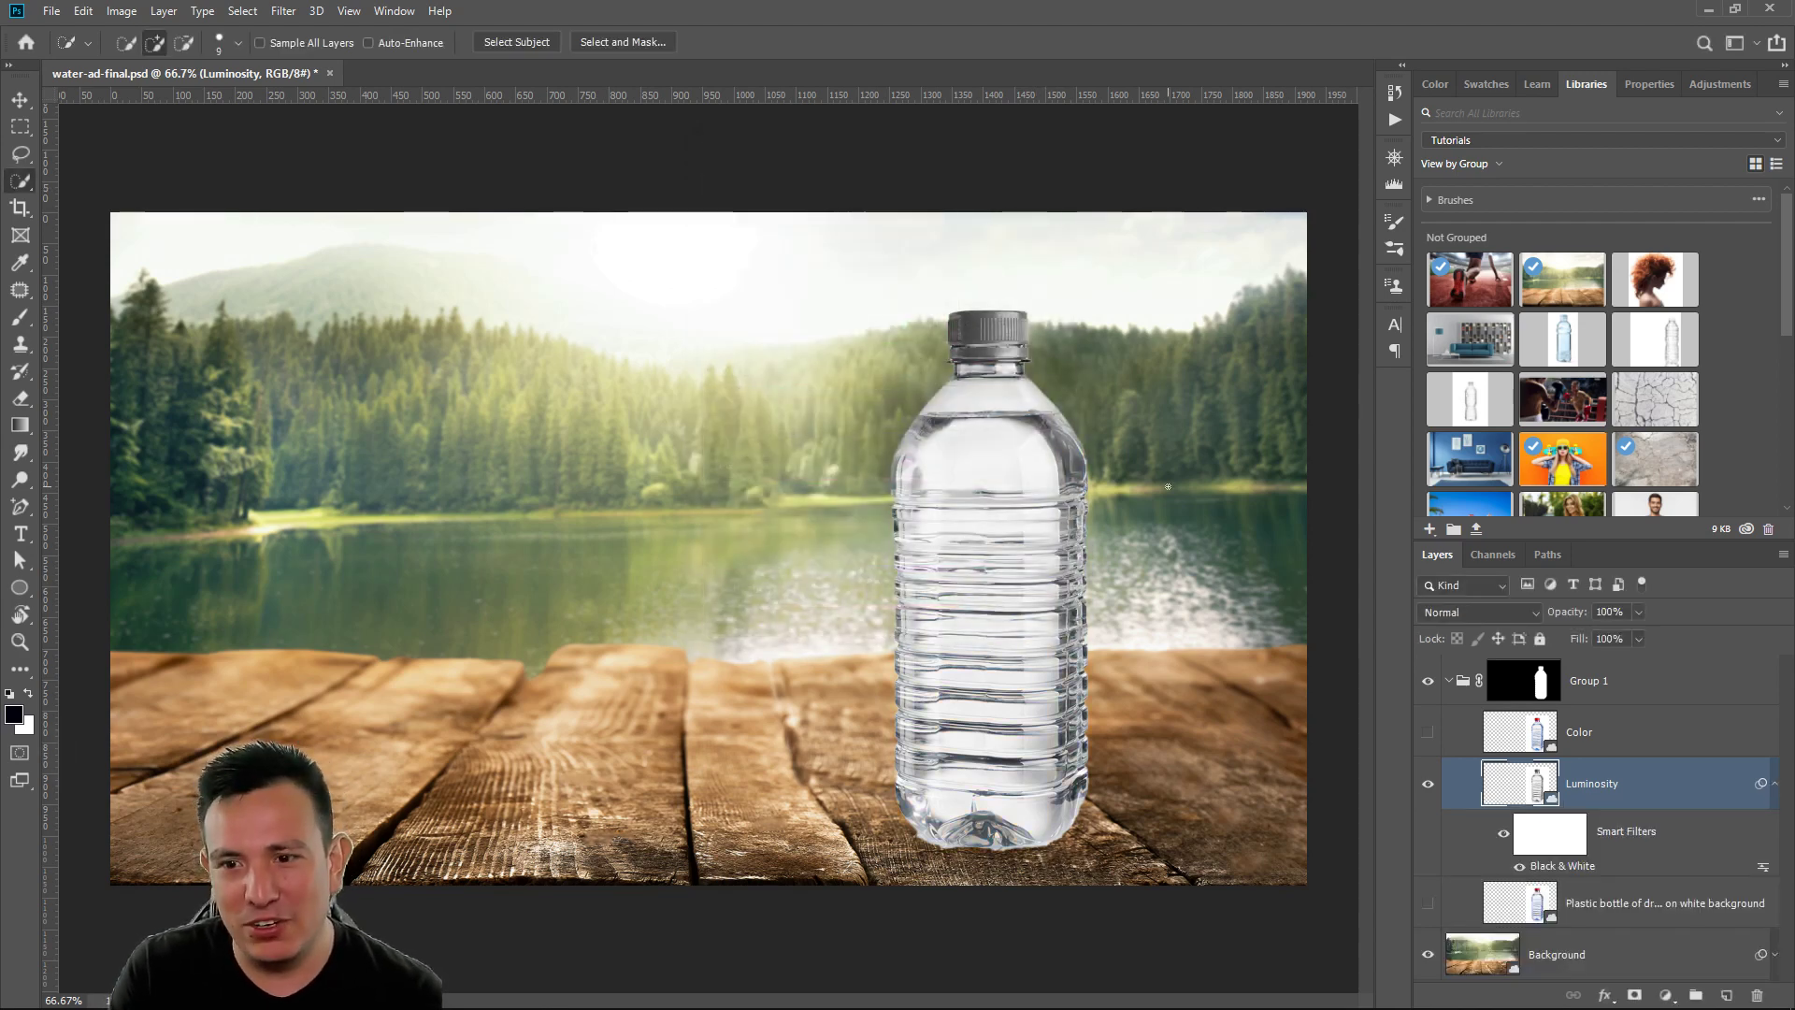
{"action": "left_click", "coordinate": [1772, 791]}
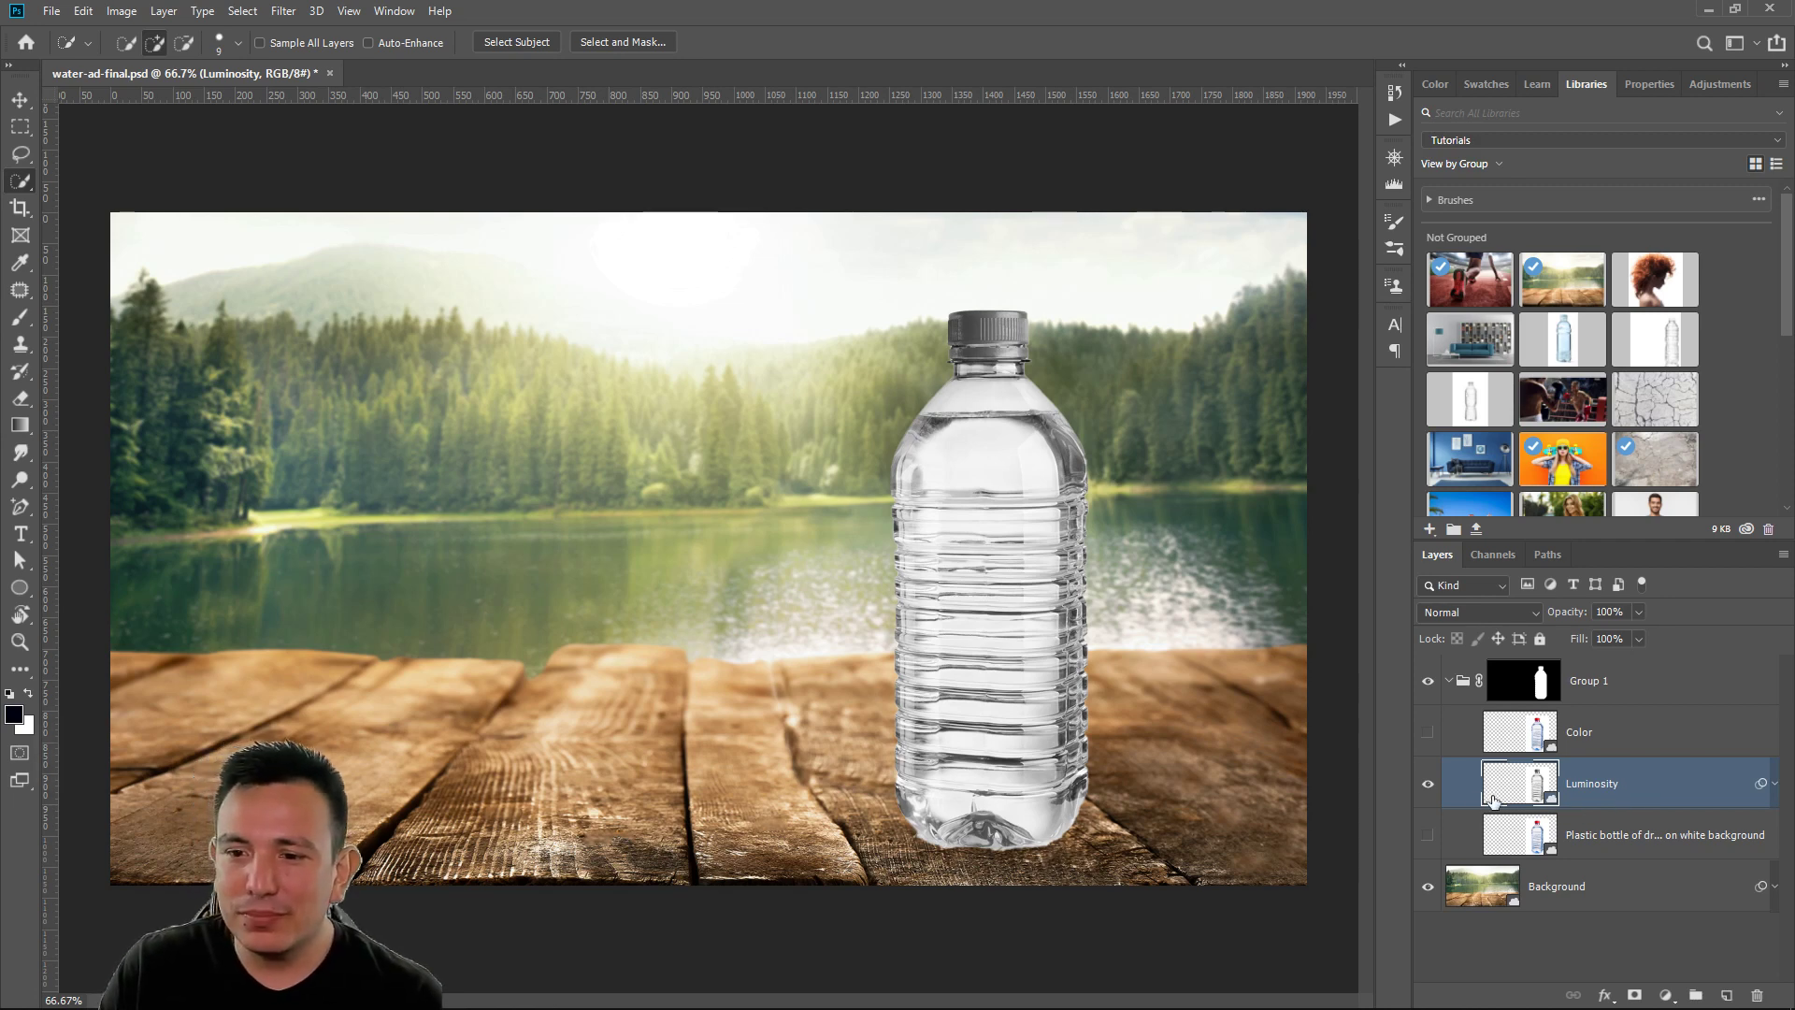
{"action": "left_click", "coordinate": [1429, 790]}
{"action": "left_click", "coordinate": [1429, 785]}
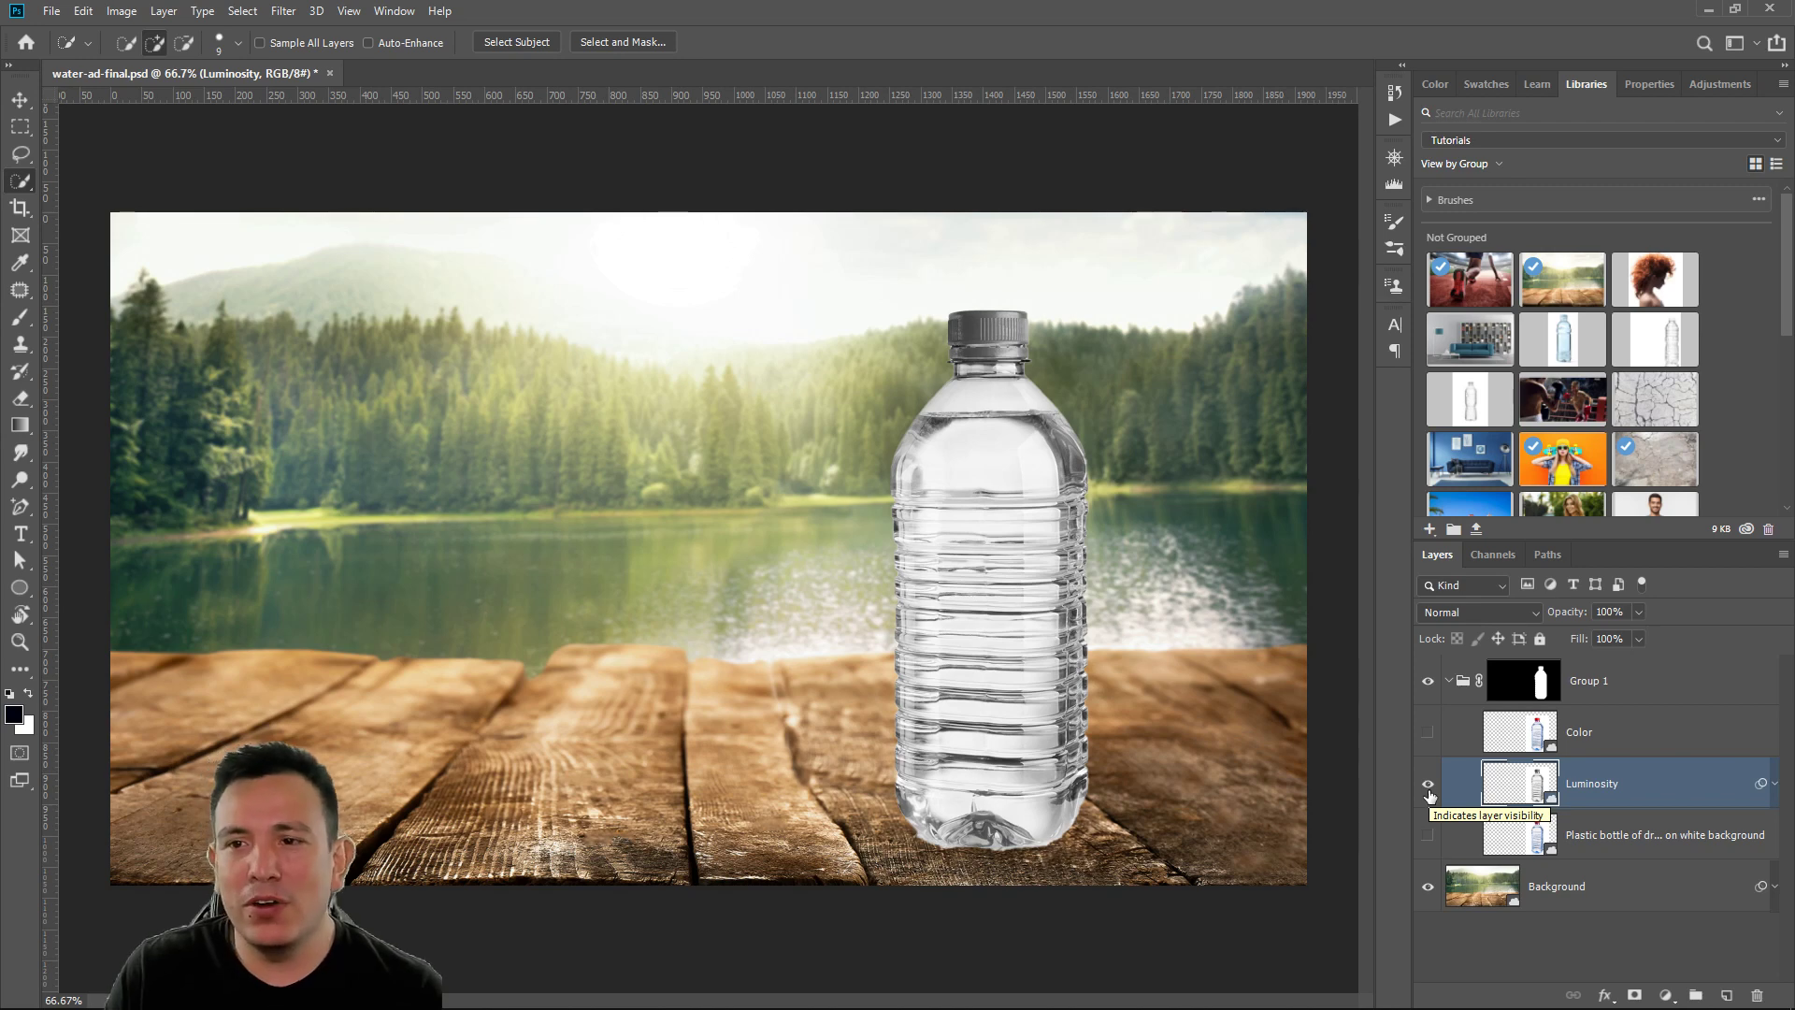
Set the Luminosity layer's blend mode to Multiply
{"action": "left_click", "coordinate": [1645, 84]}
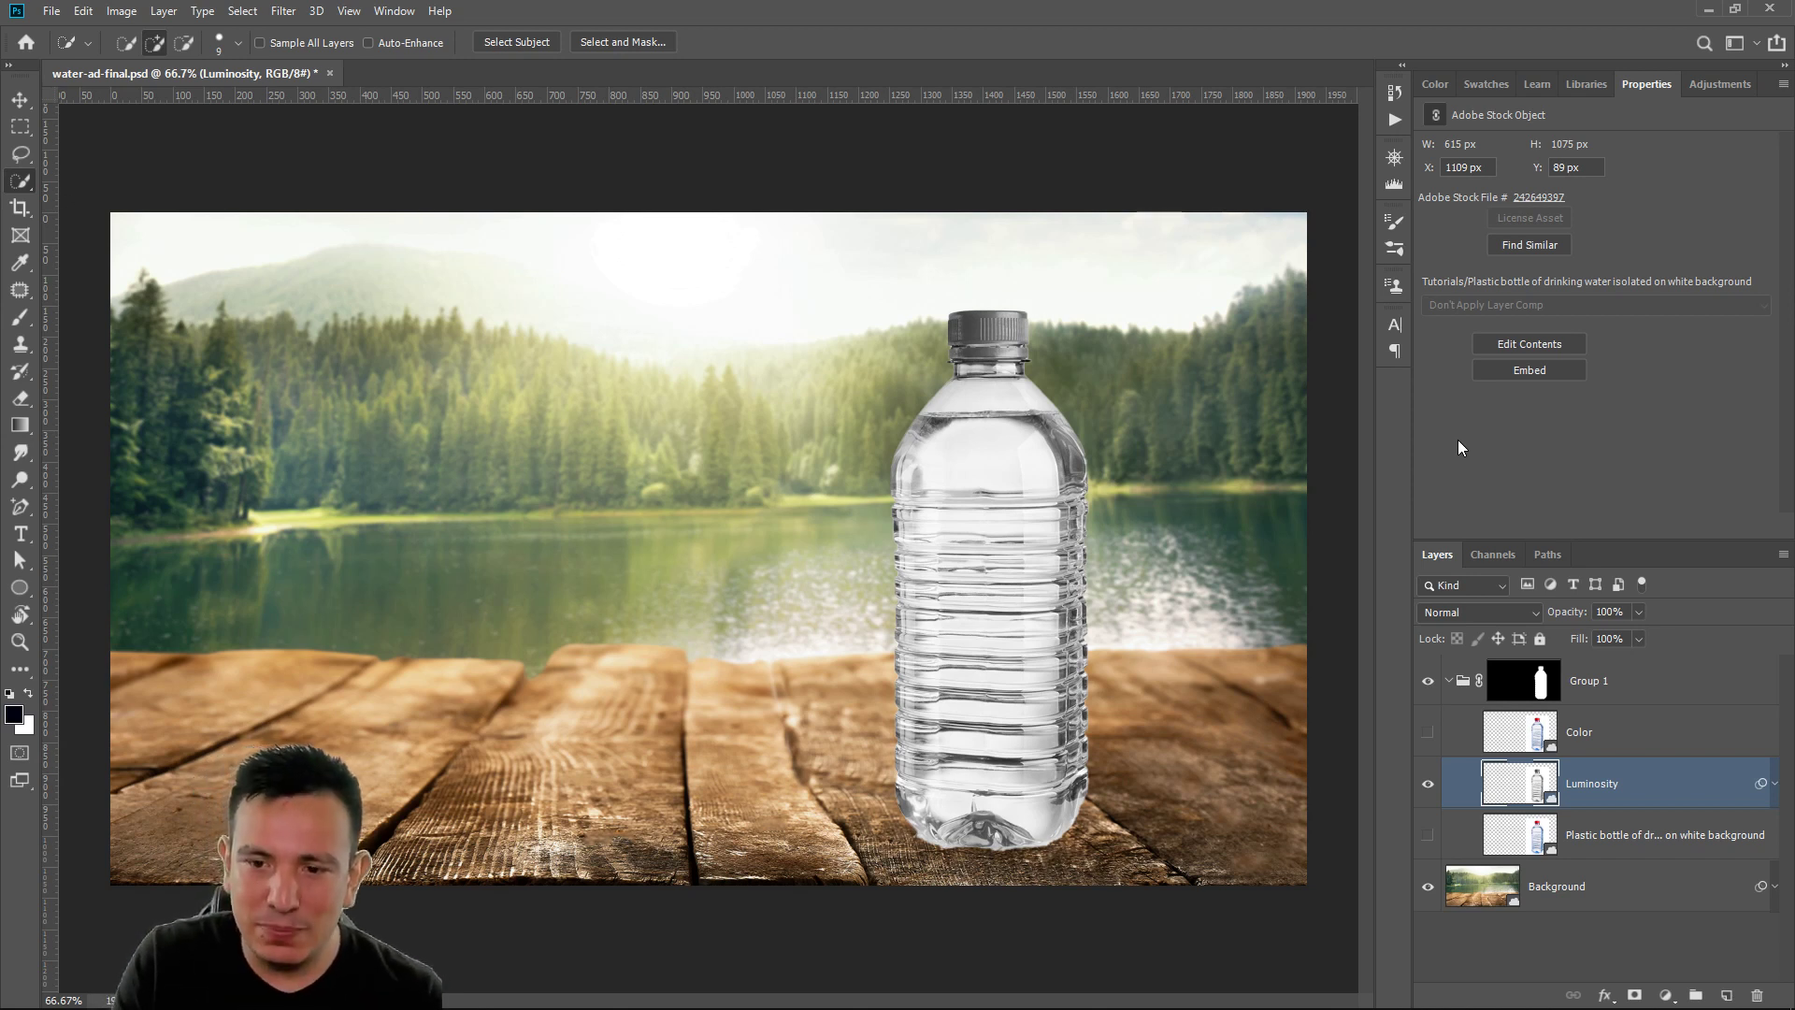
{"action": "left_click", "coordinate": [1488, 615]}
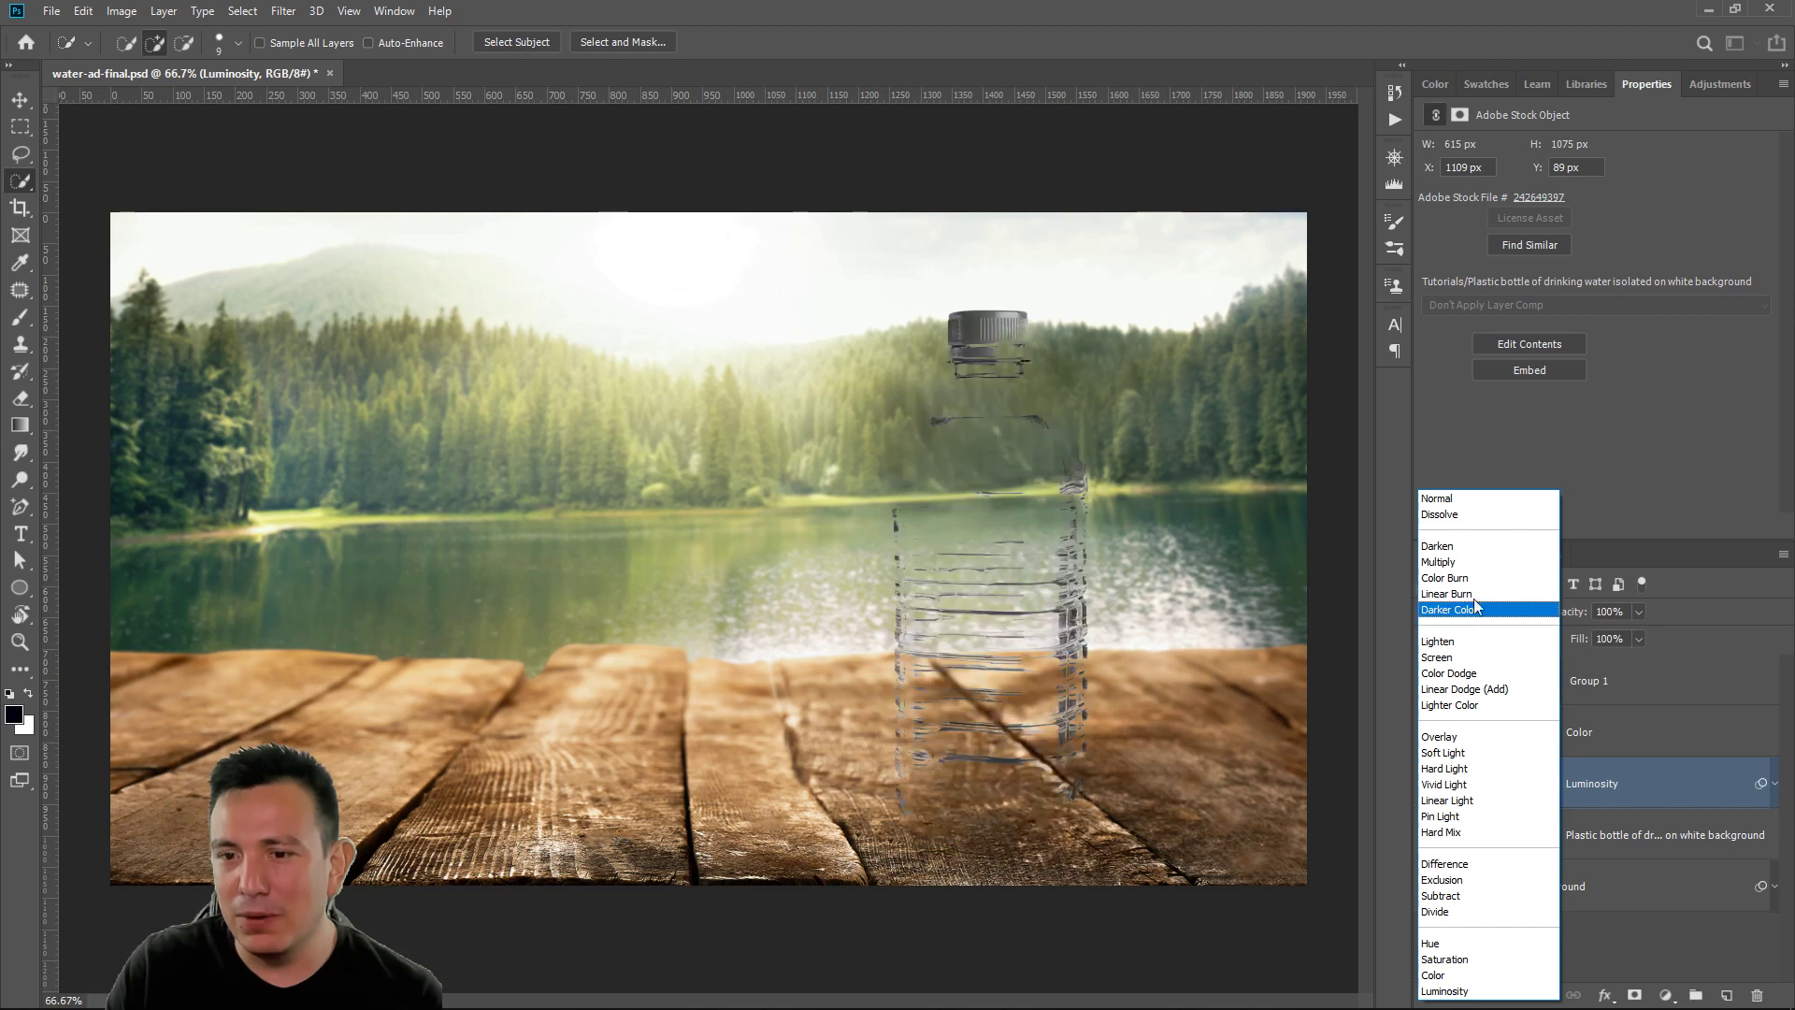
{"action": "left_click", "coordinate": [1469, 564]}
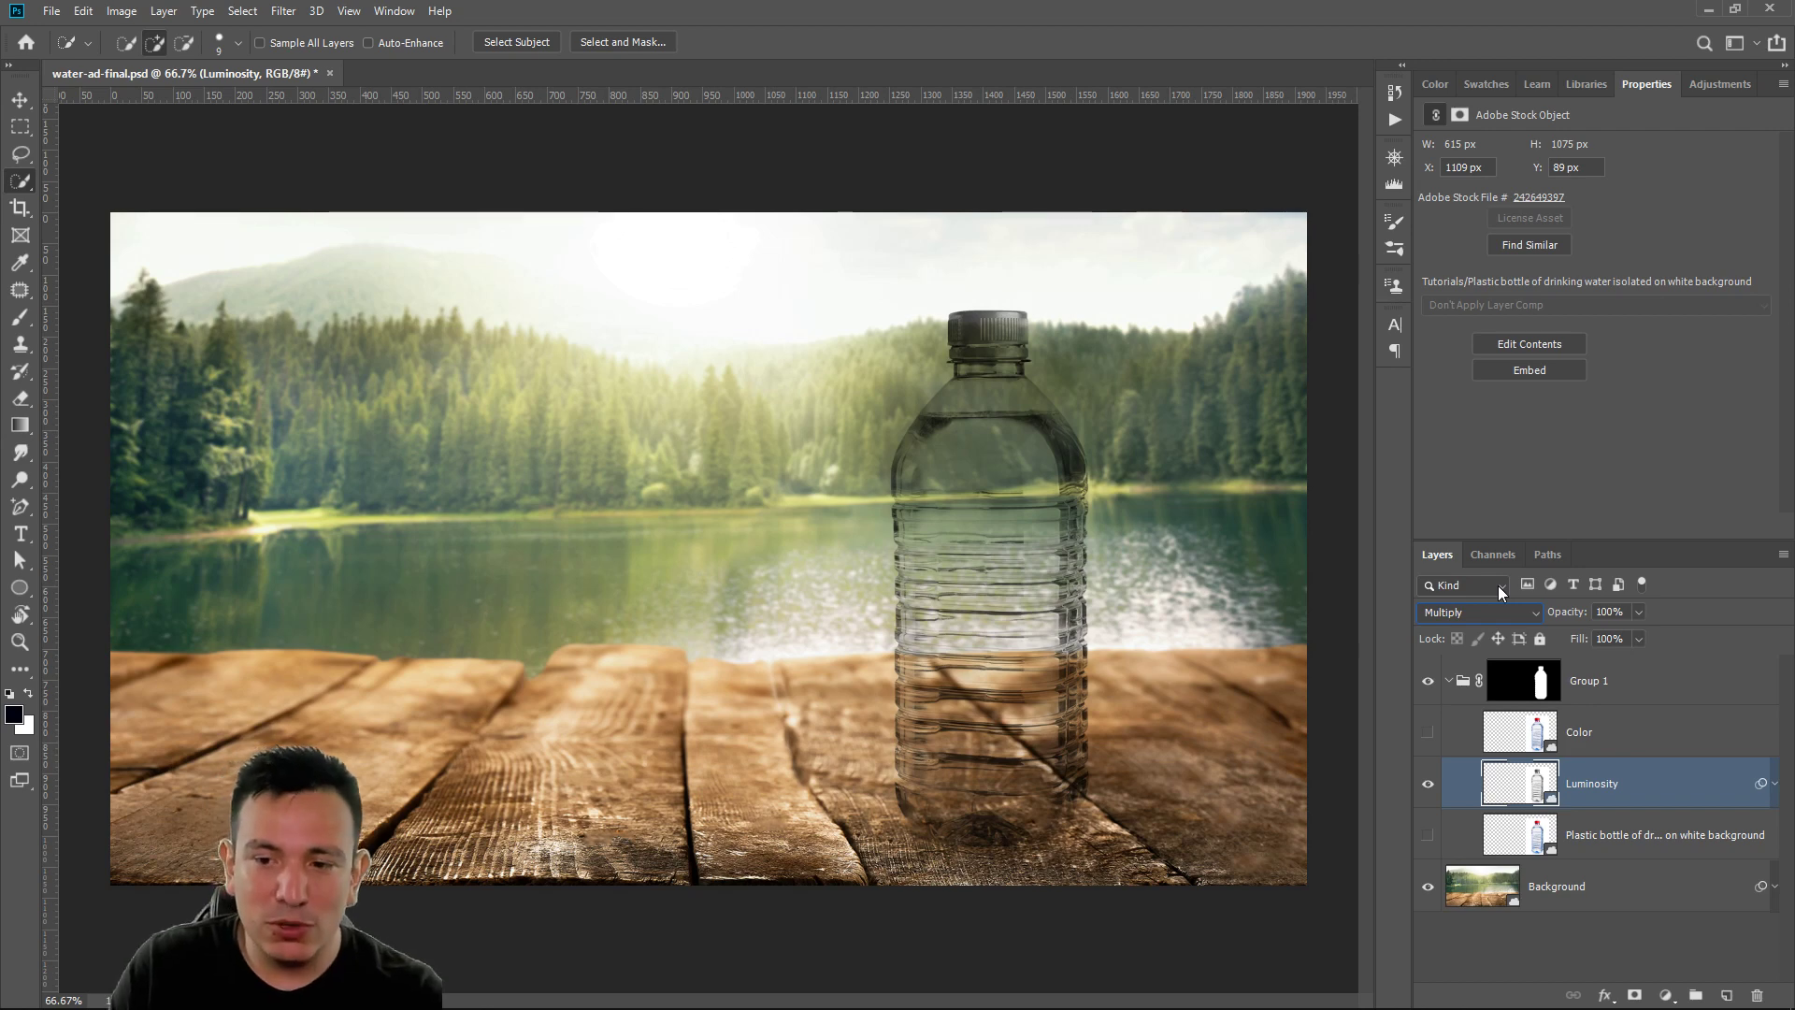
Duplicate the Luminosity layer and set the copy's blend mode to Screen
{"action": "key", "text": "ctrl+j"}
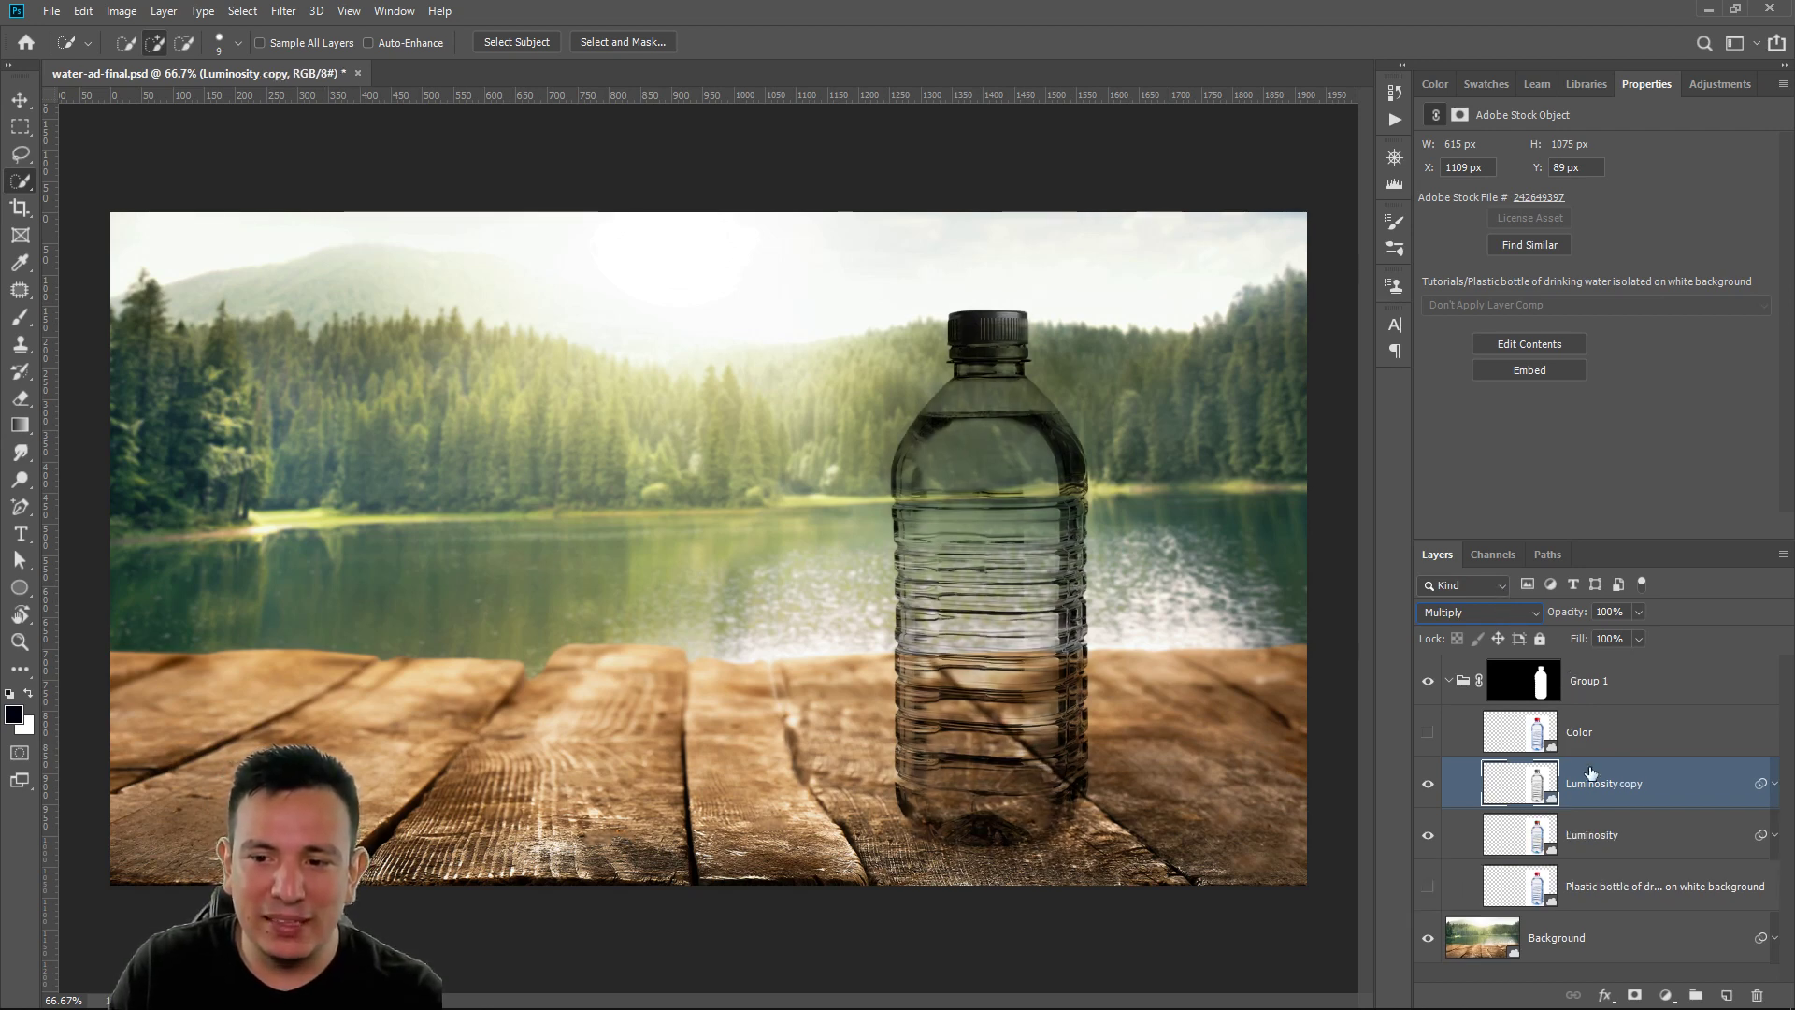
{"action": "left_click", "coordinate": [1492, 615]}
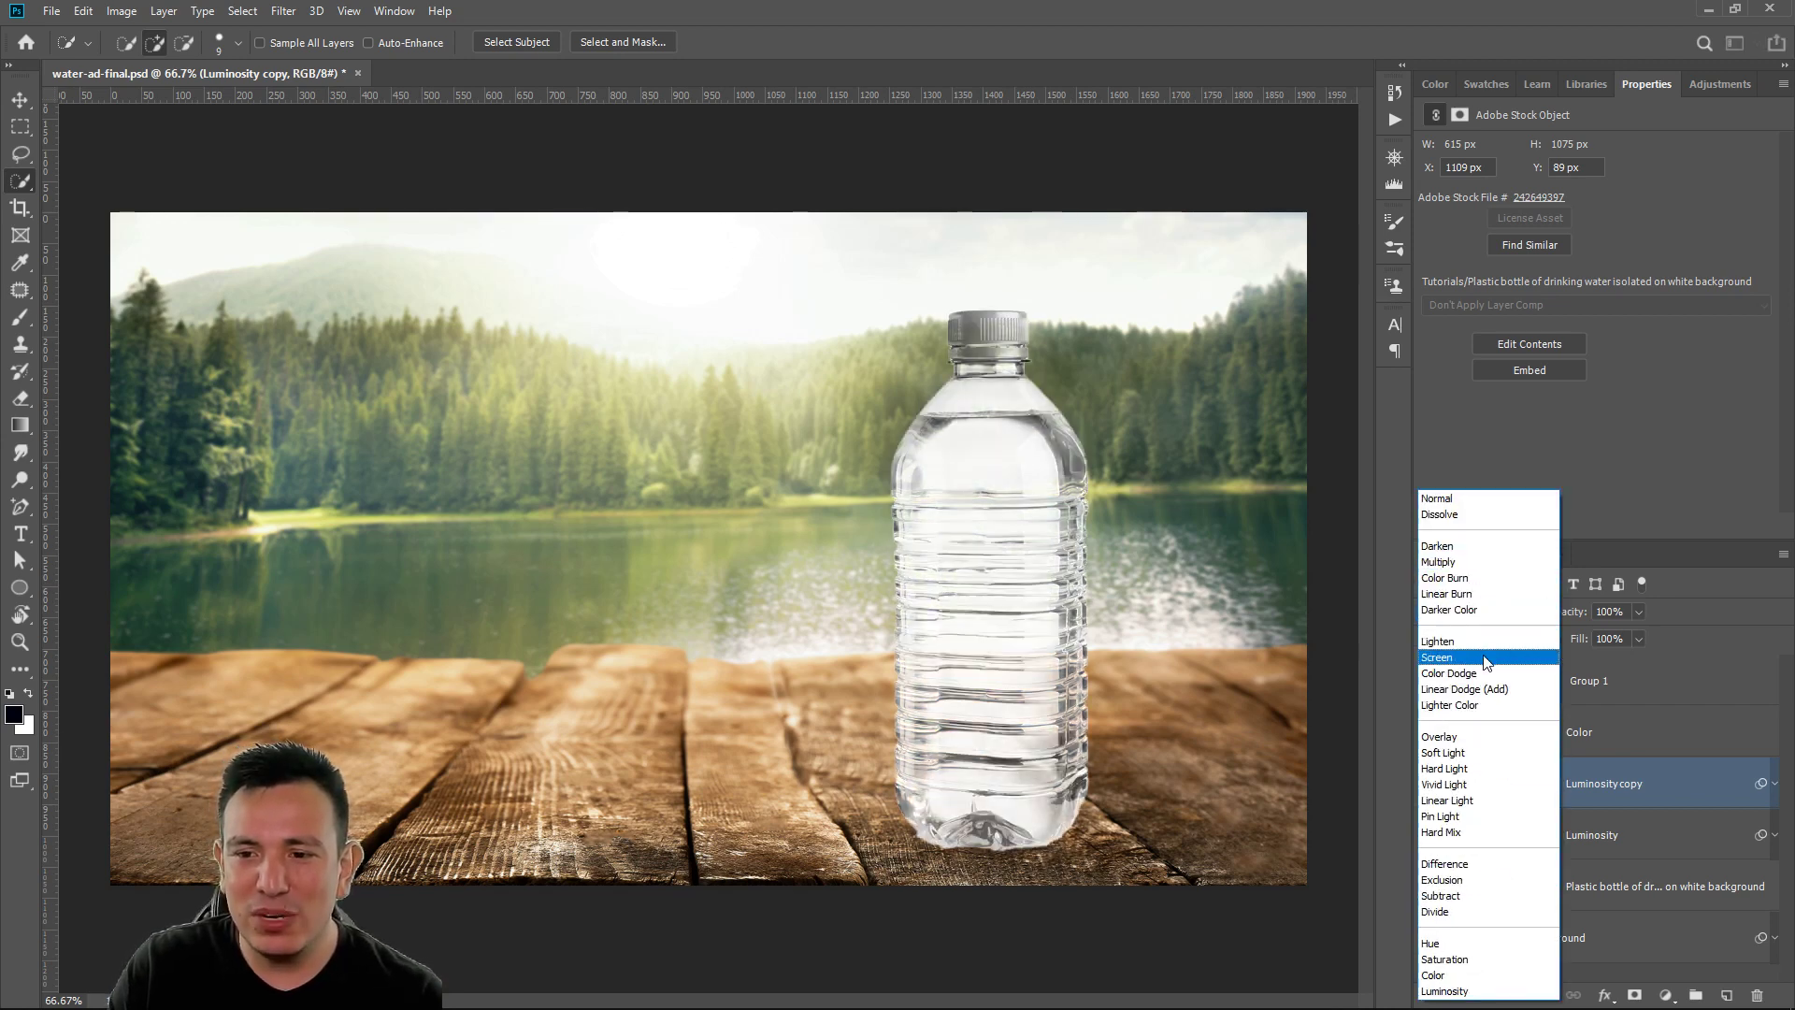
{"action": "left_click", "coordinate": [1487, 658]}
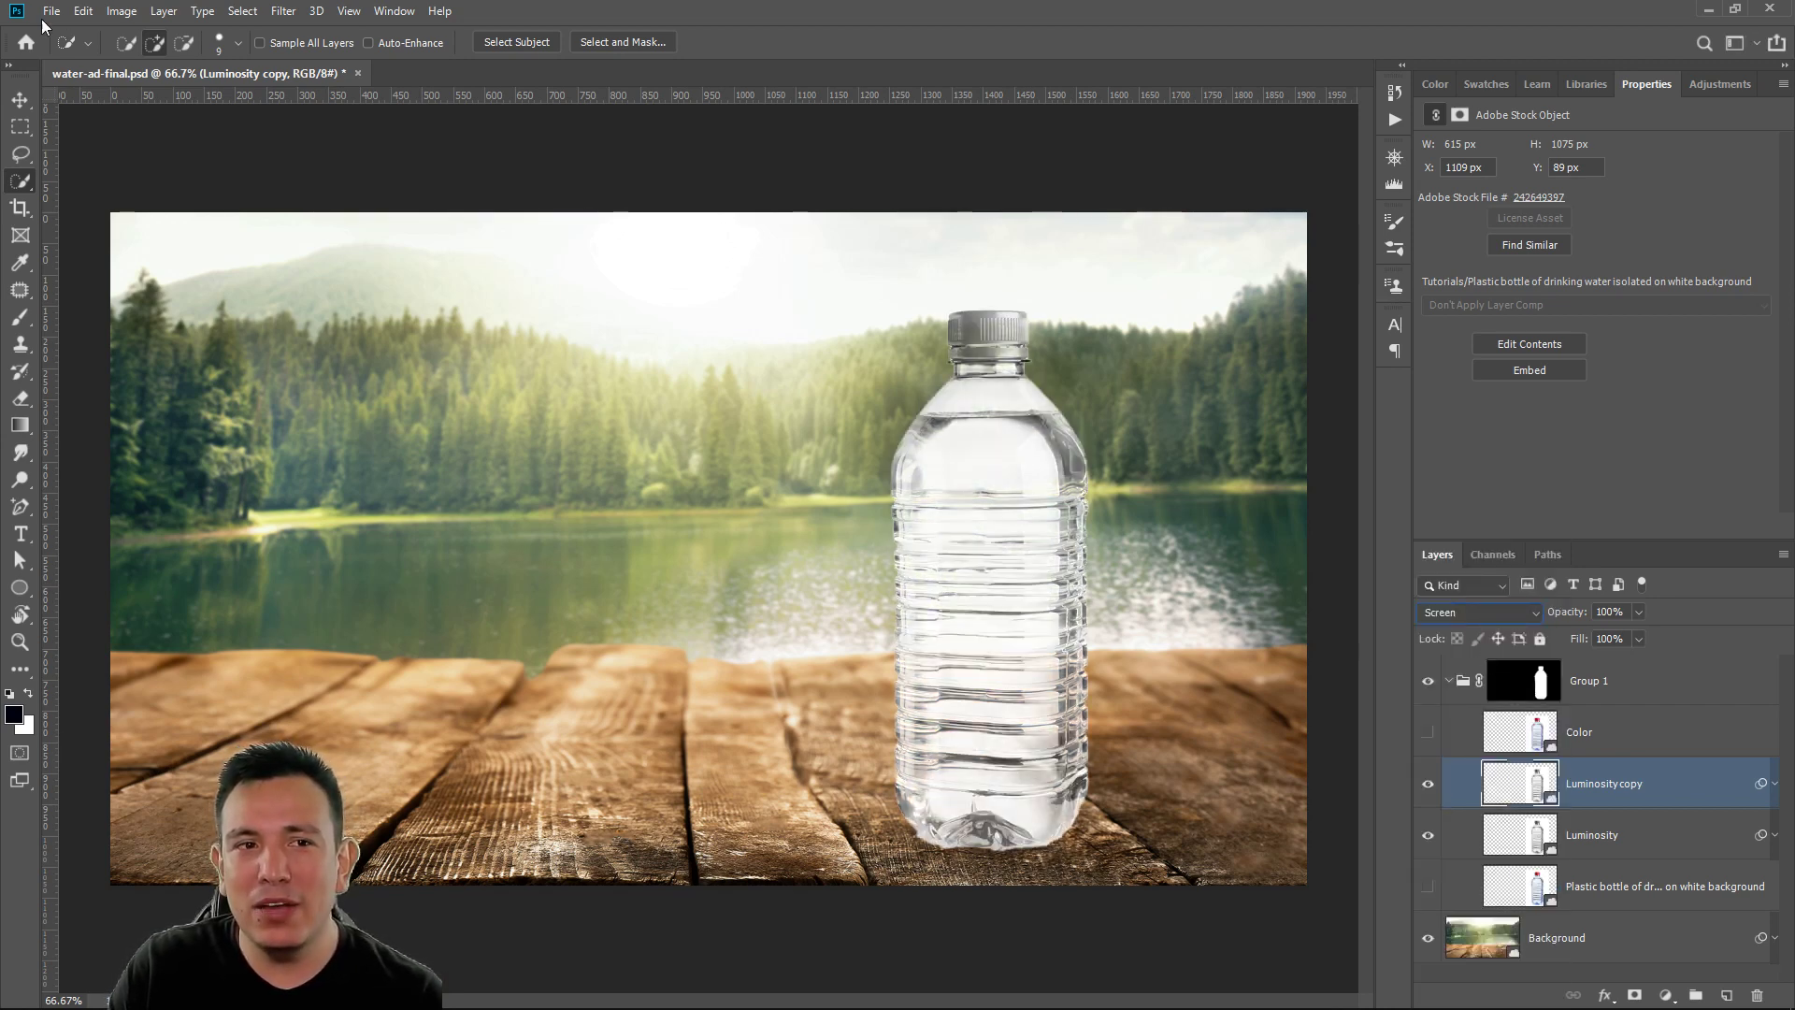
Apply a Levels adjustment to the Screen-blended copy with a black input level of 162 and midtones of 0.10
{"action": "left_click", "coordinate": [122, 11]}
{"action": "mouse_move", "coordinate": [154, 60]}
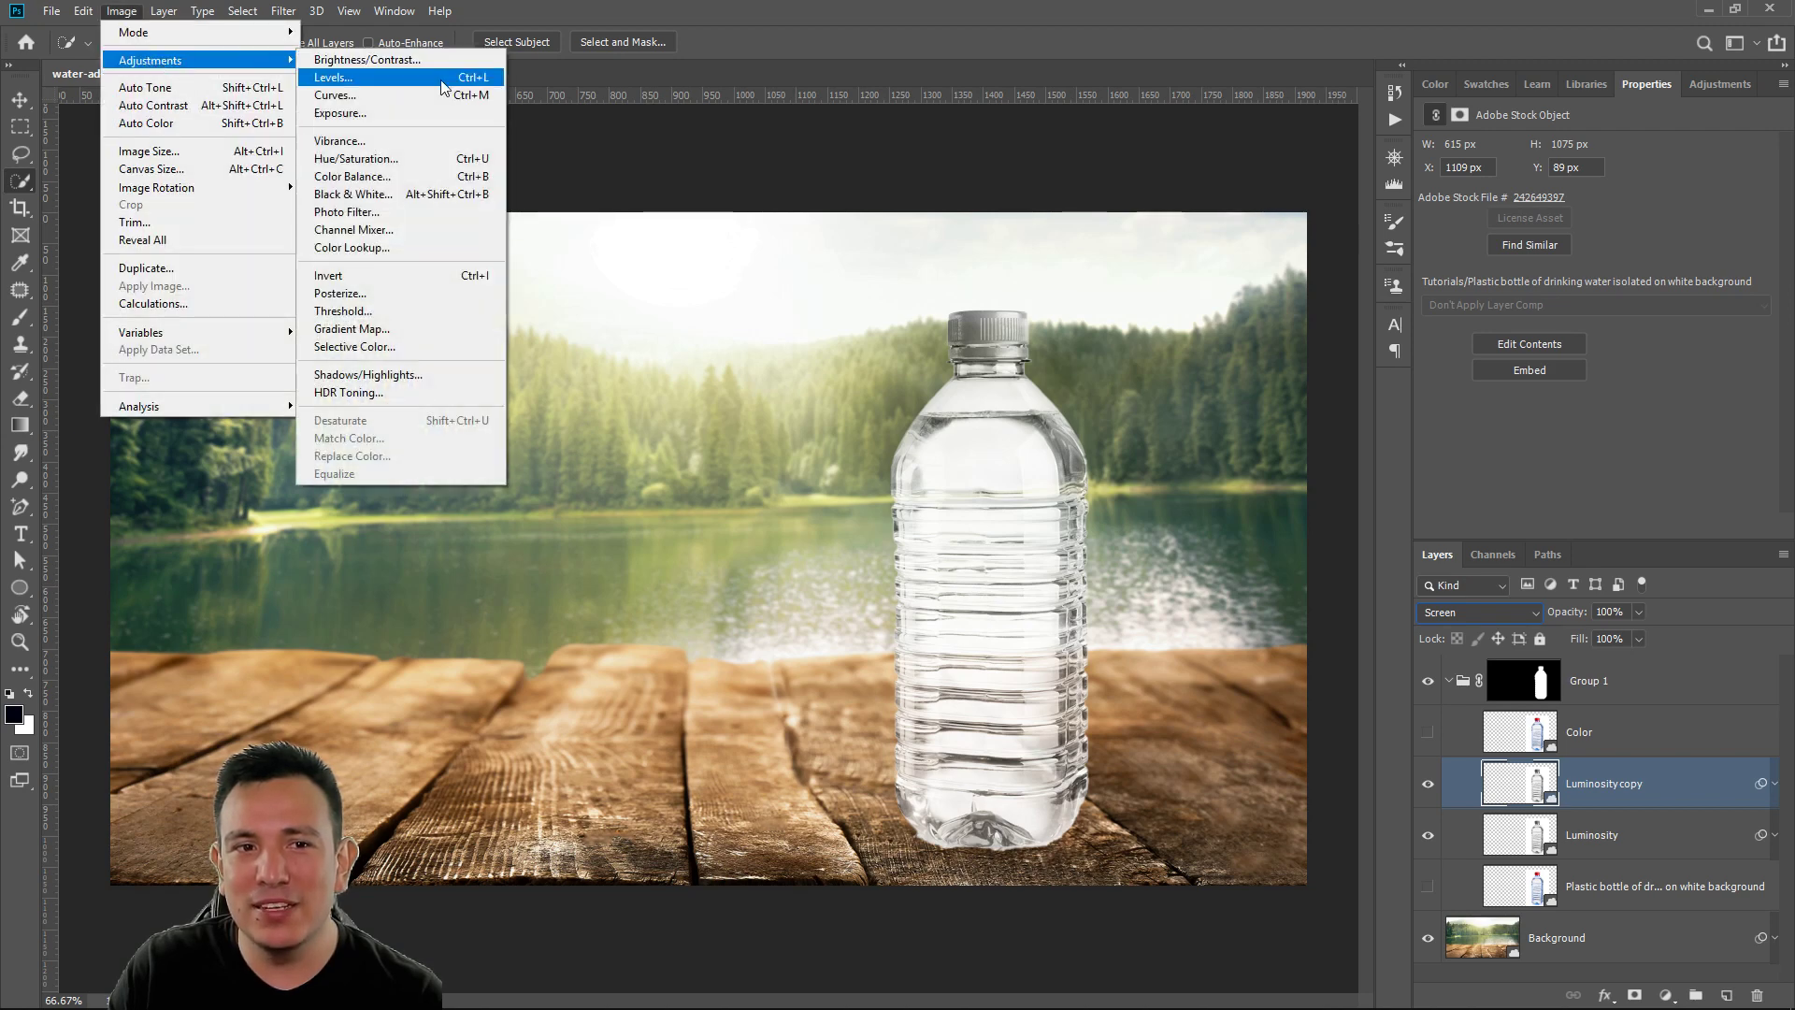
{"action": "left_click", "coordinate": [442, 78]}
{"action": "left_click_drag", "start_coordinate": [938, 201], "coordinate": [666, 342]}
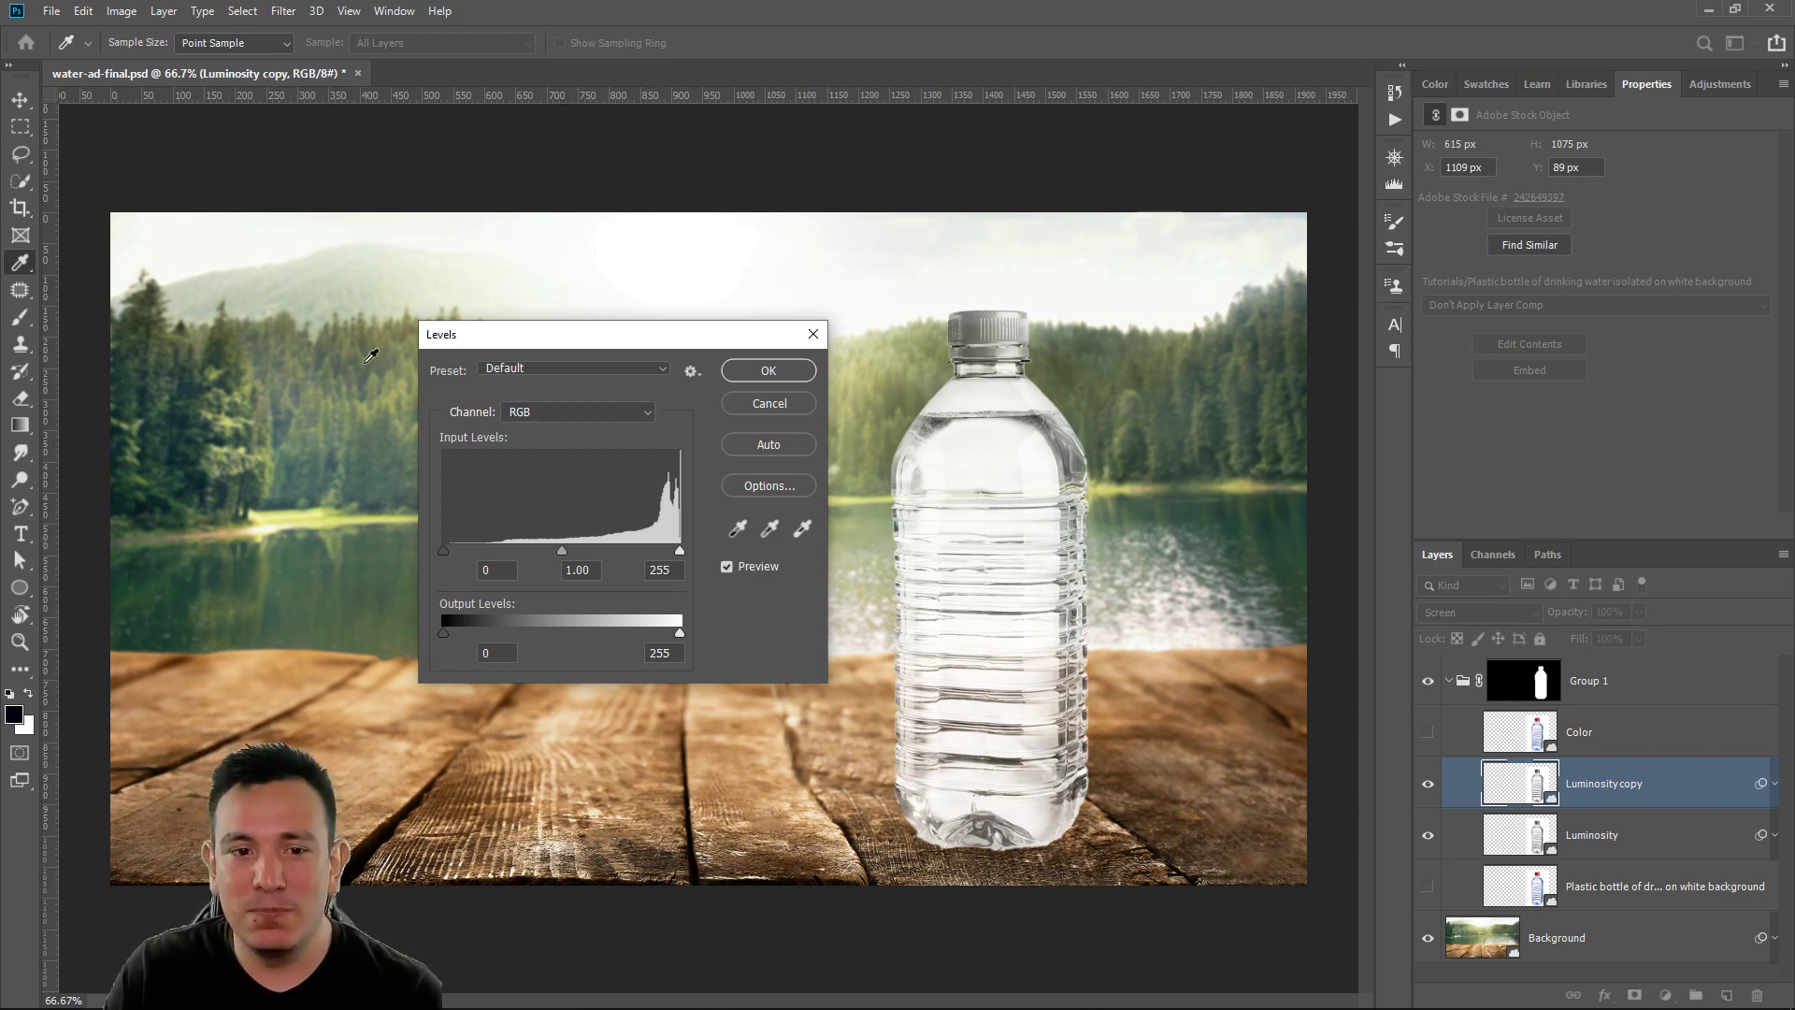
{"action": "left_click_drag", "start_coordinate": [443, 551], "coordinate": [667, 552]}
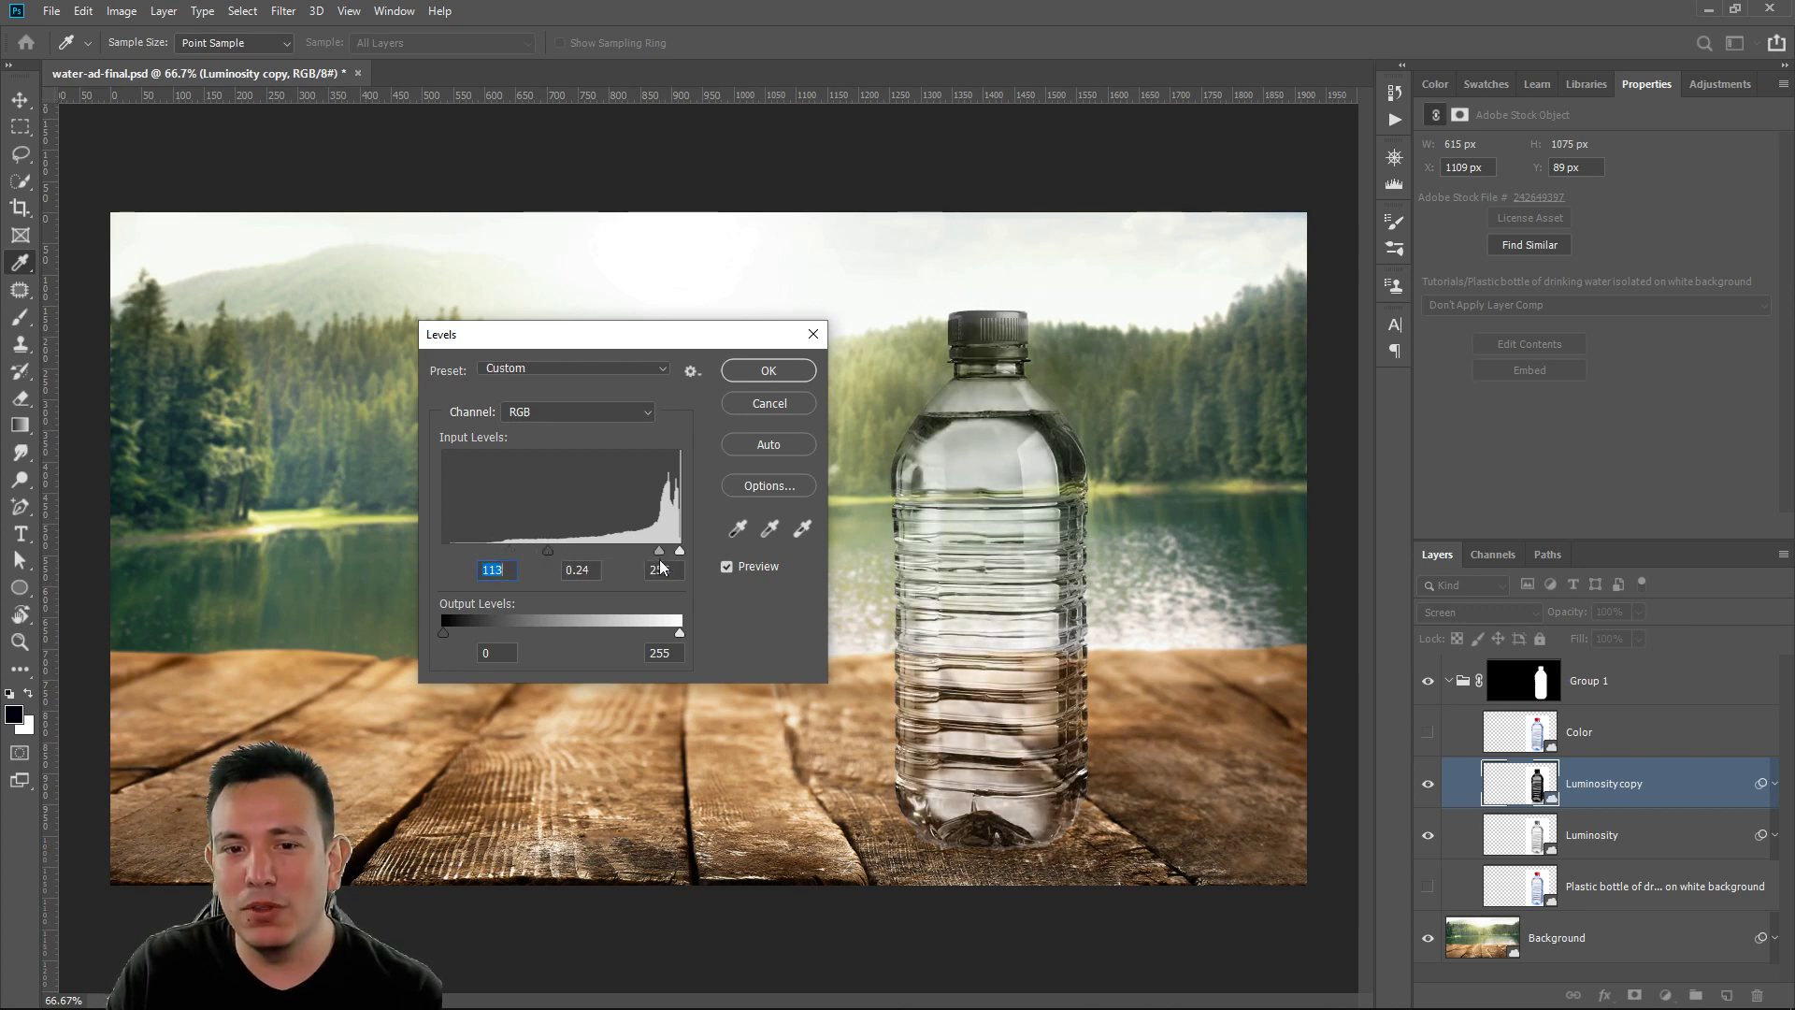
{"action": "left_click_drag", "start_coordinate": [550, 553], "coordinate": [673, 556]}
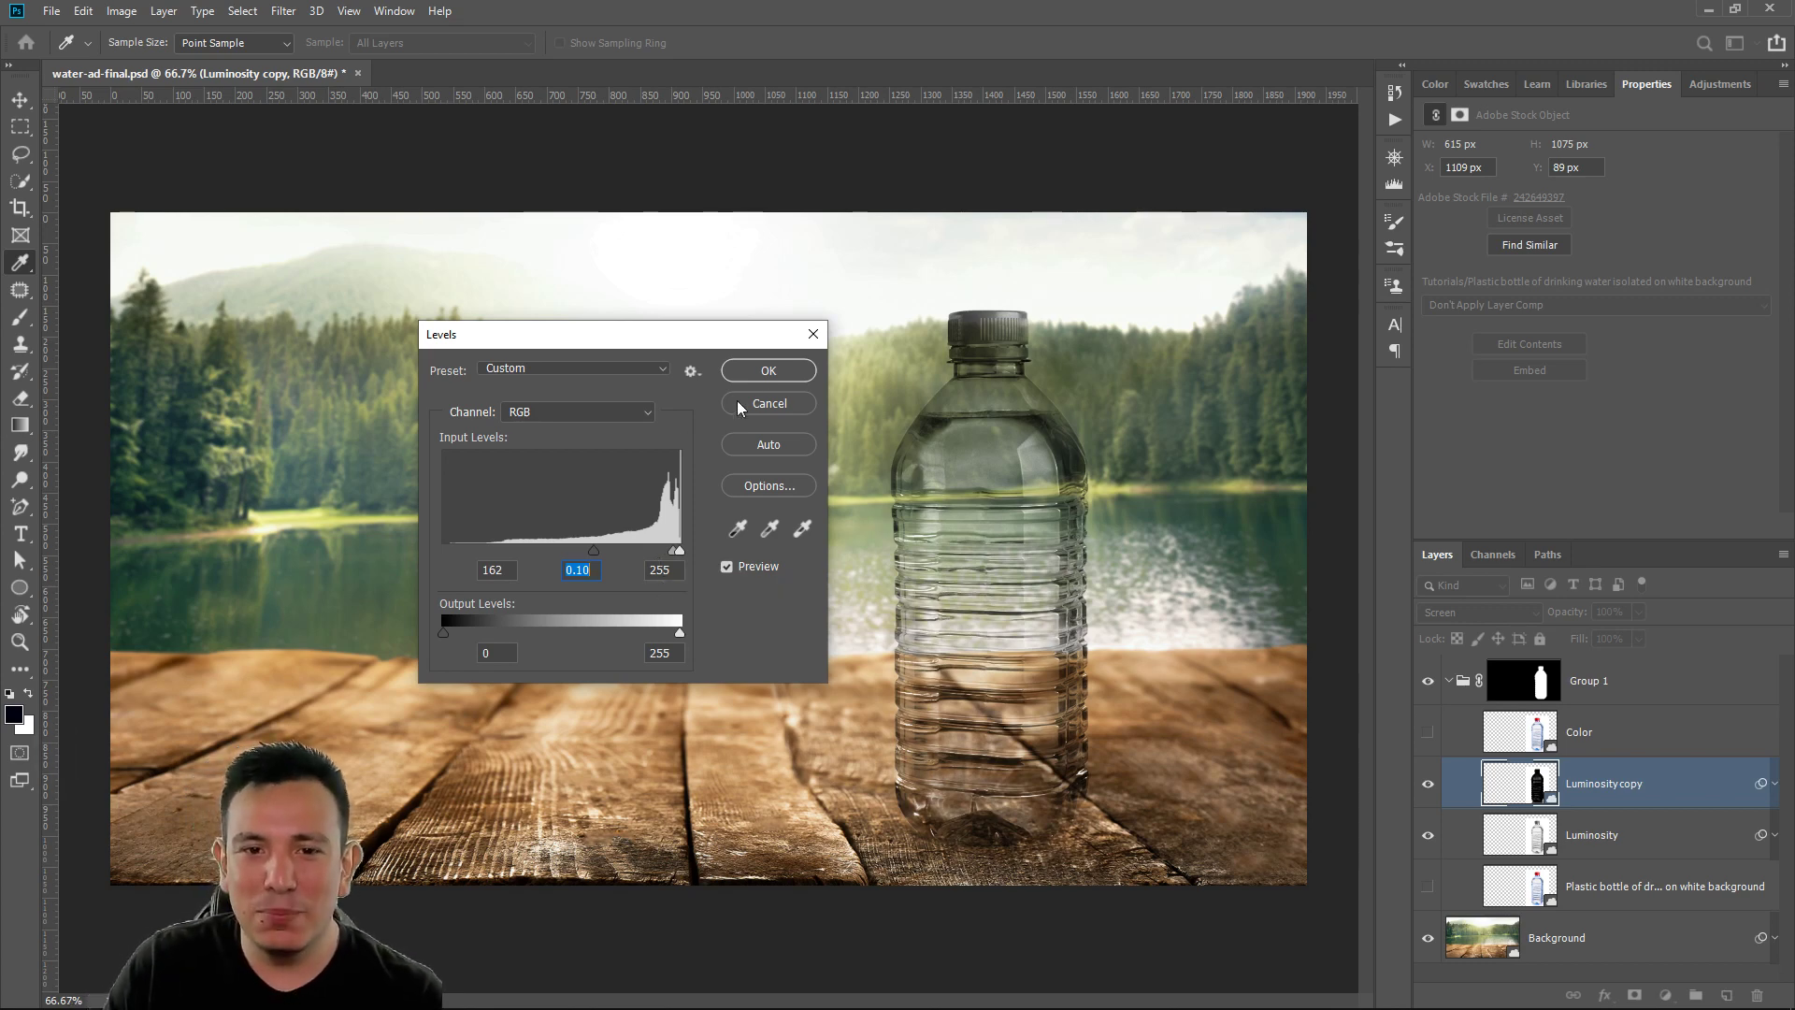
{"action": "left_click", "coordinate": [767, 372]}
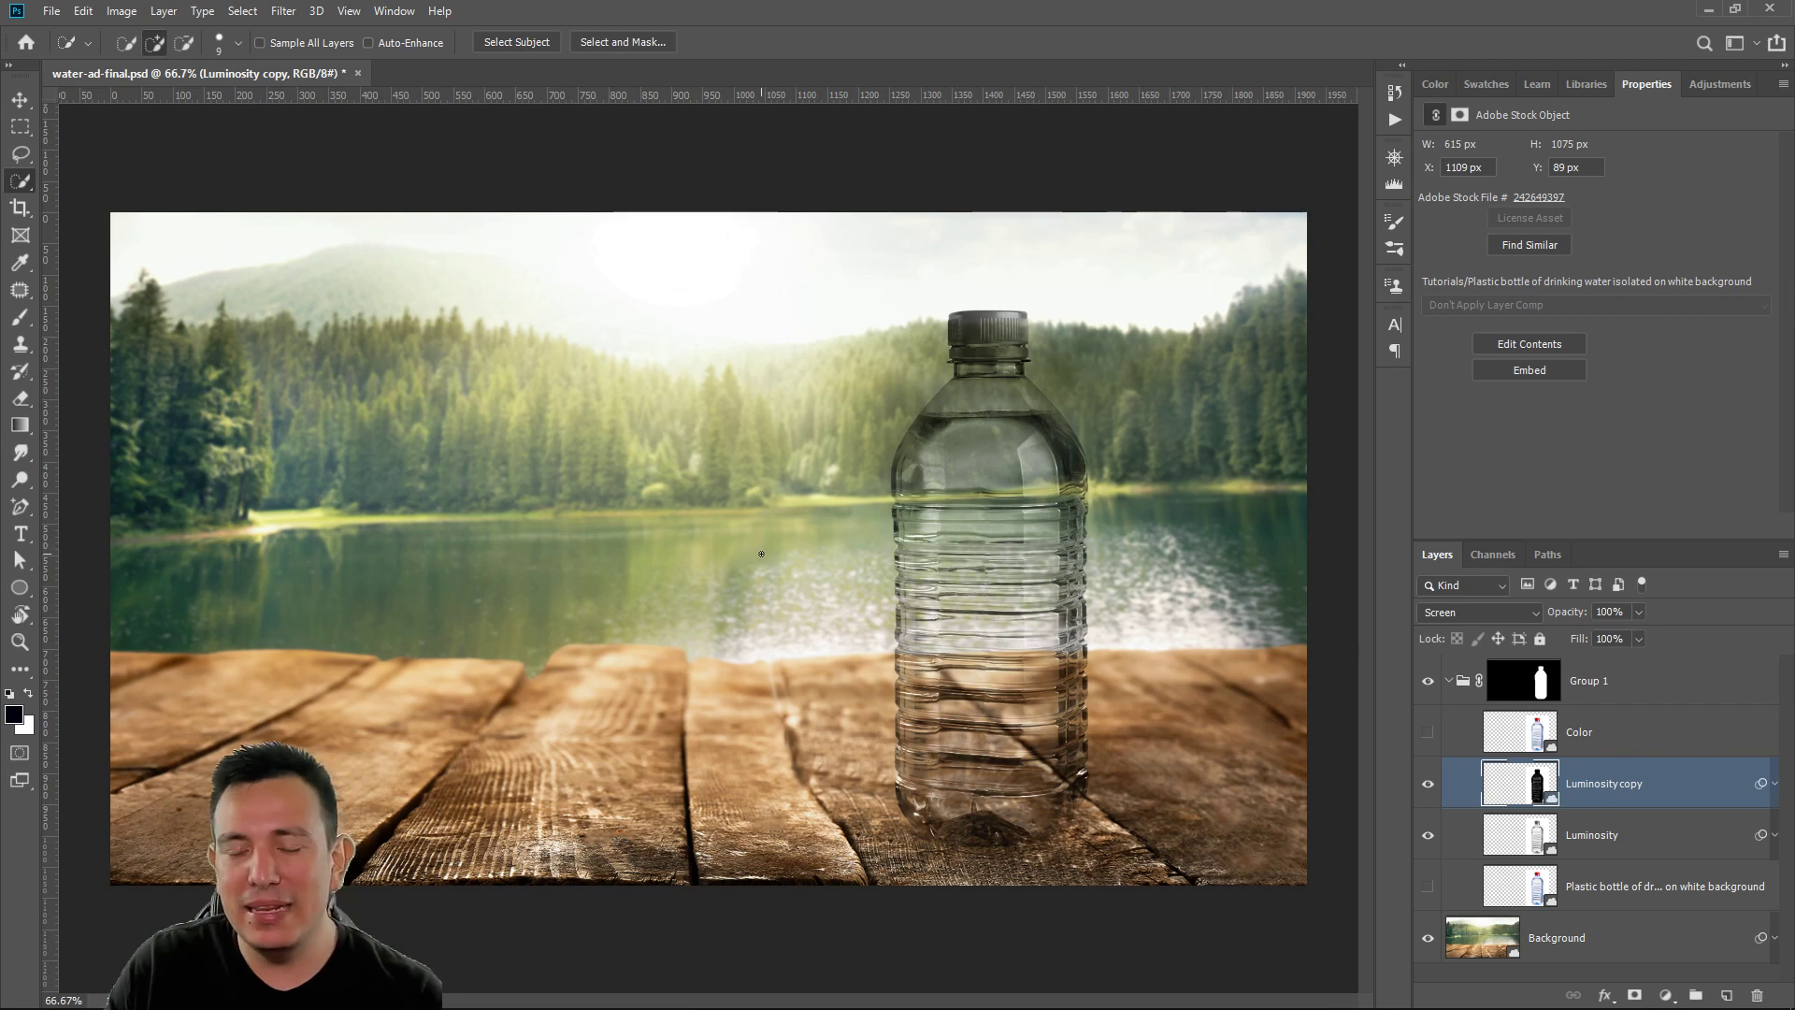
Duplicate the Multiply-blended Luminosity layer and toggle the copy's visibility to compare its darkening effect on the bottle
{"action": "left_click", "coordinate": [1428, 803]}
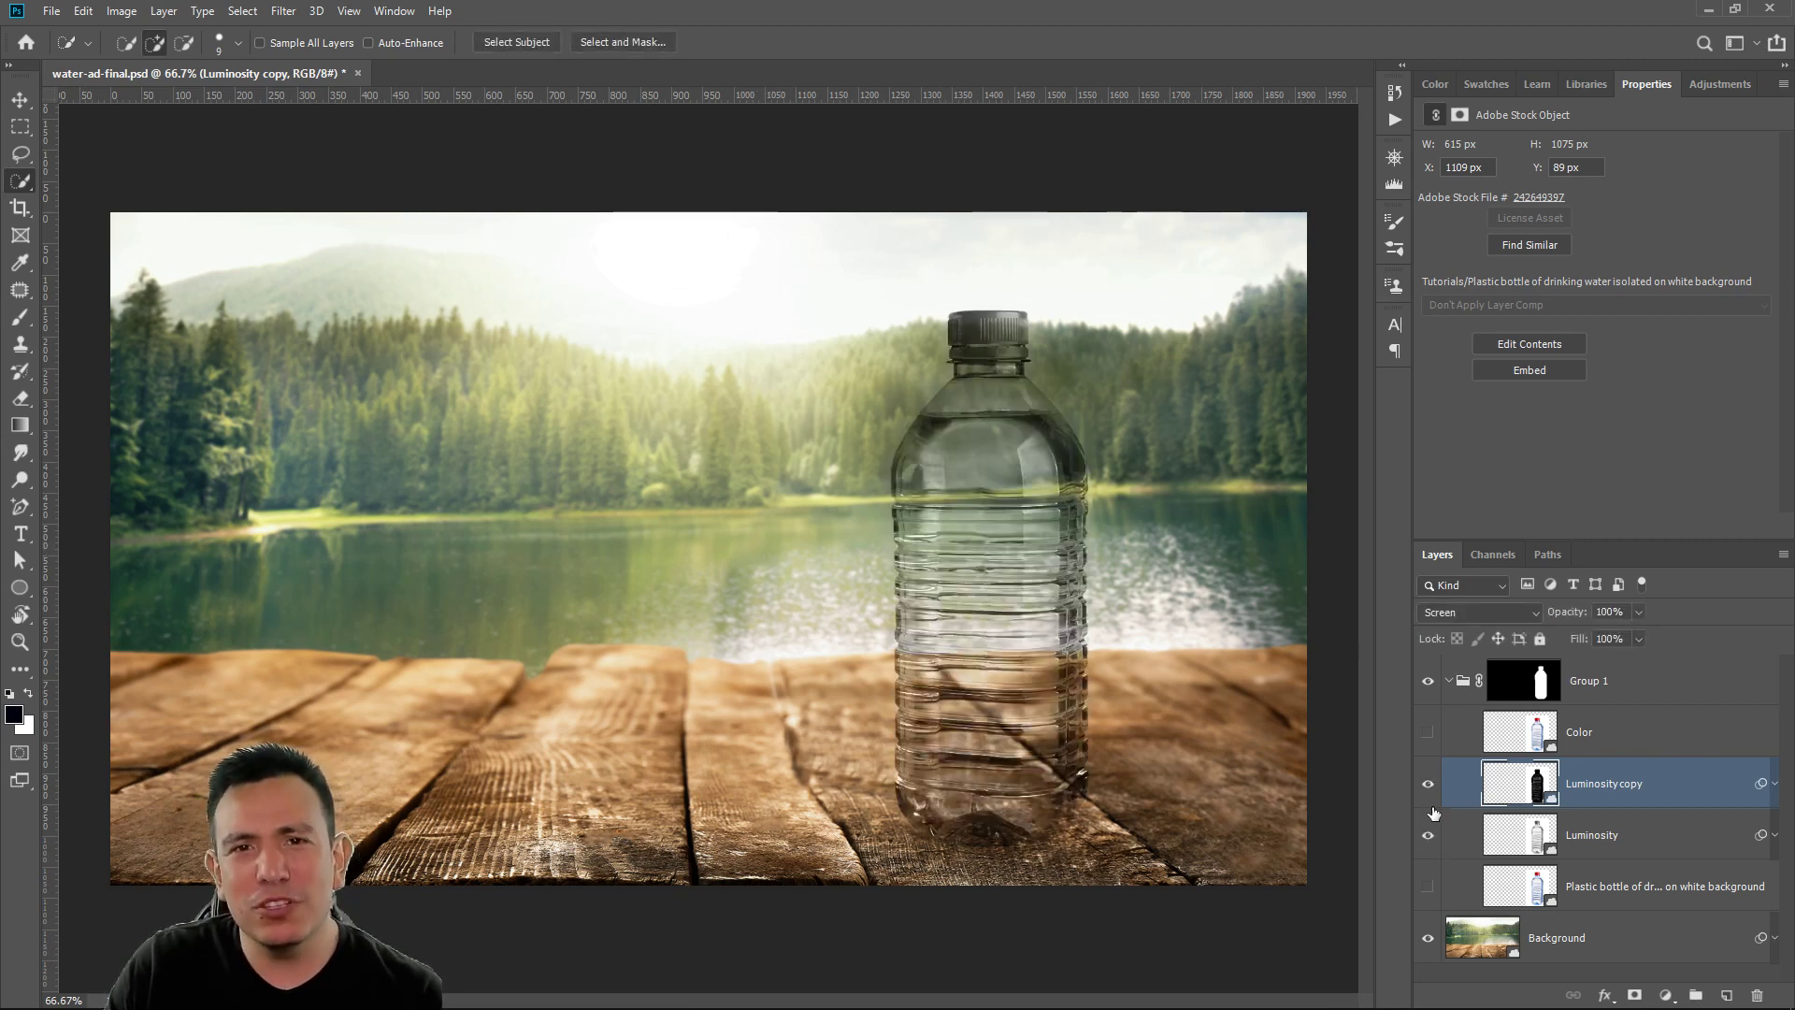
{"action": "left_click", "coordinate": [1532, 845]}
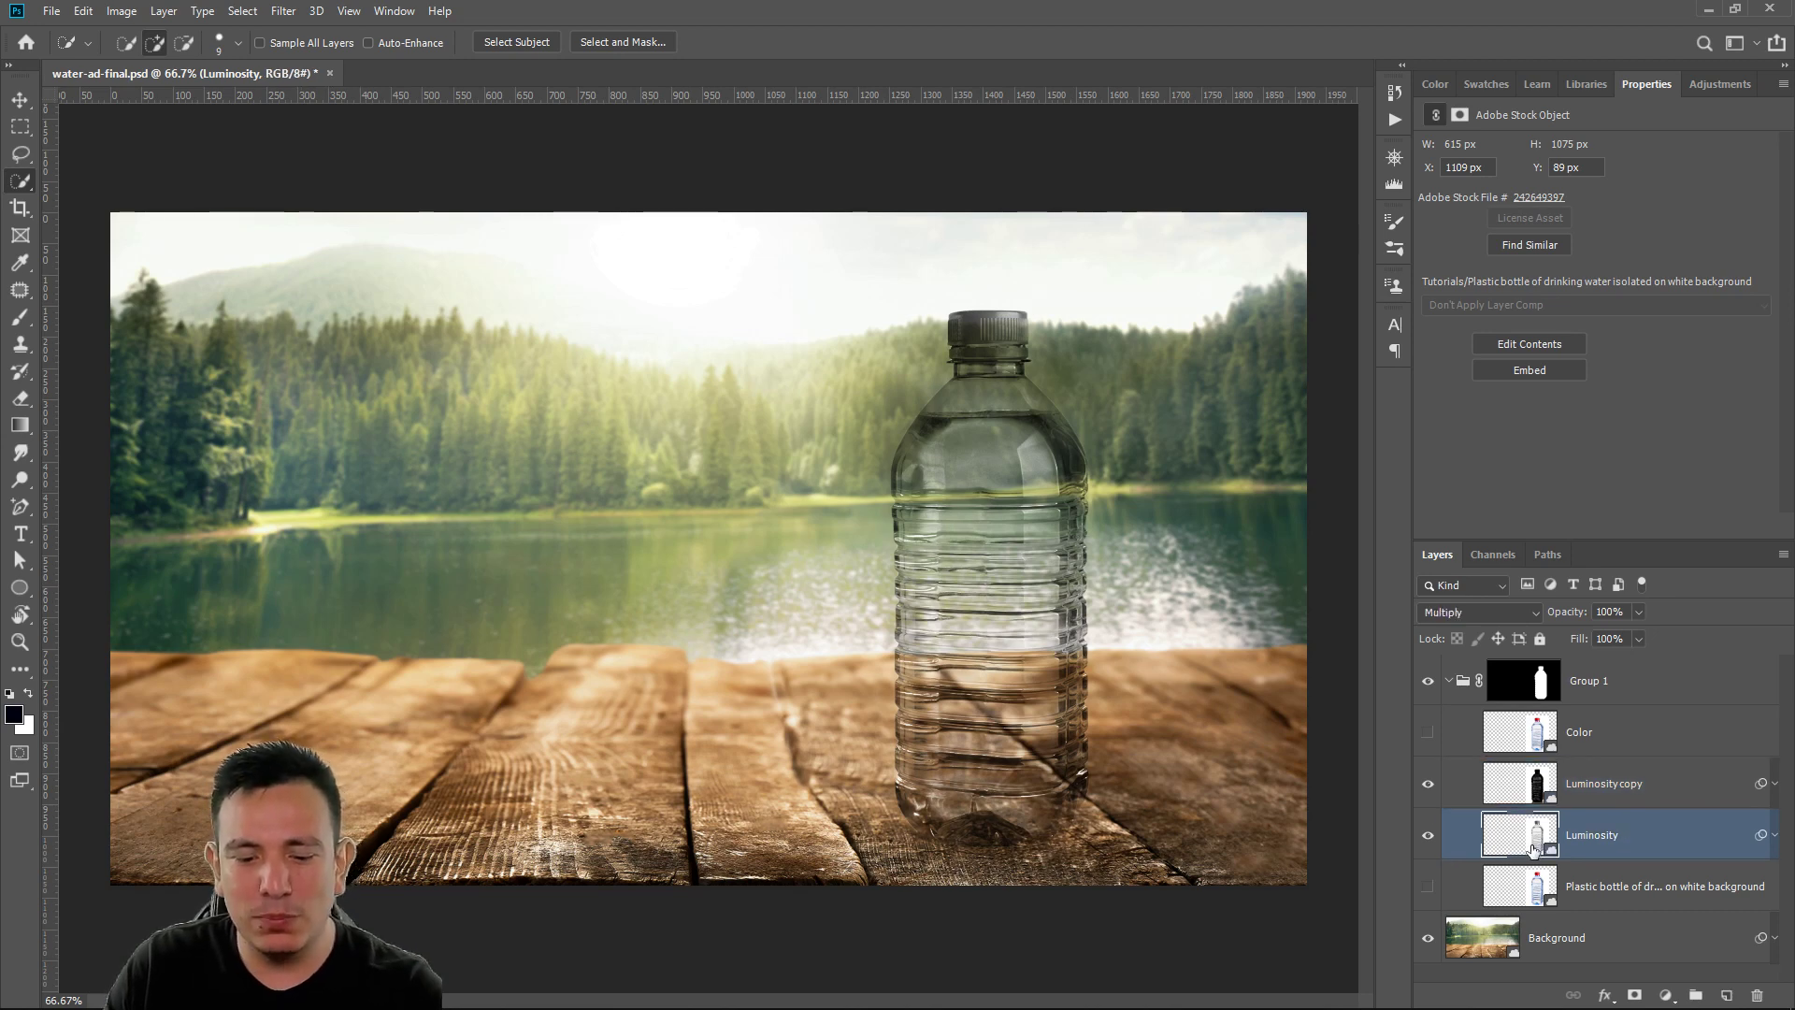
{"action": "left_click_drag", "start_coordinate": [1533, 849], "coordinate": [1507, 839]}
{"action": "left_click", "coordinate": [1428, 839]}
{"action": "left_click", "coordinate": [1428, 838]}
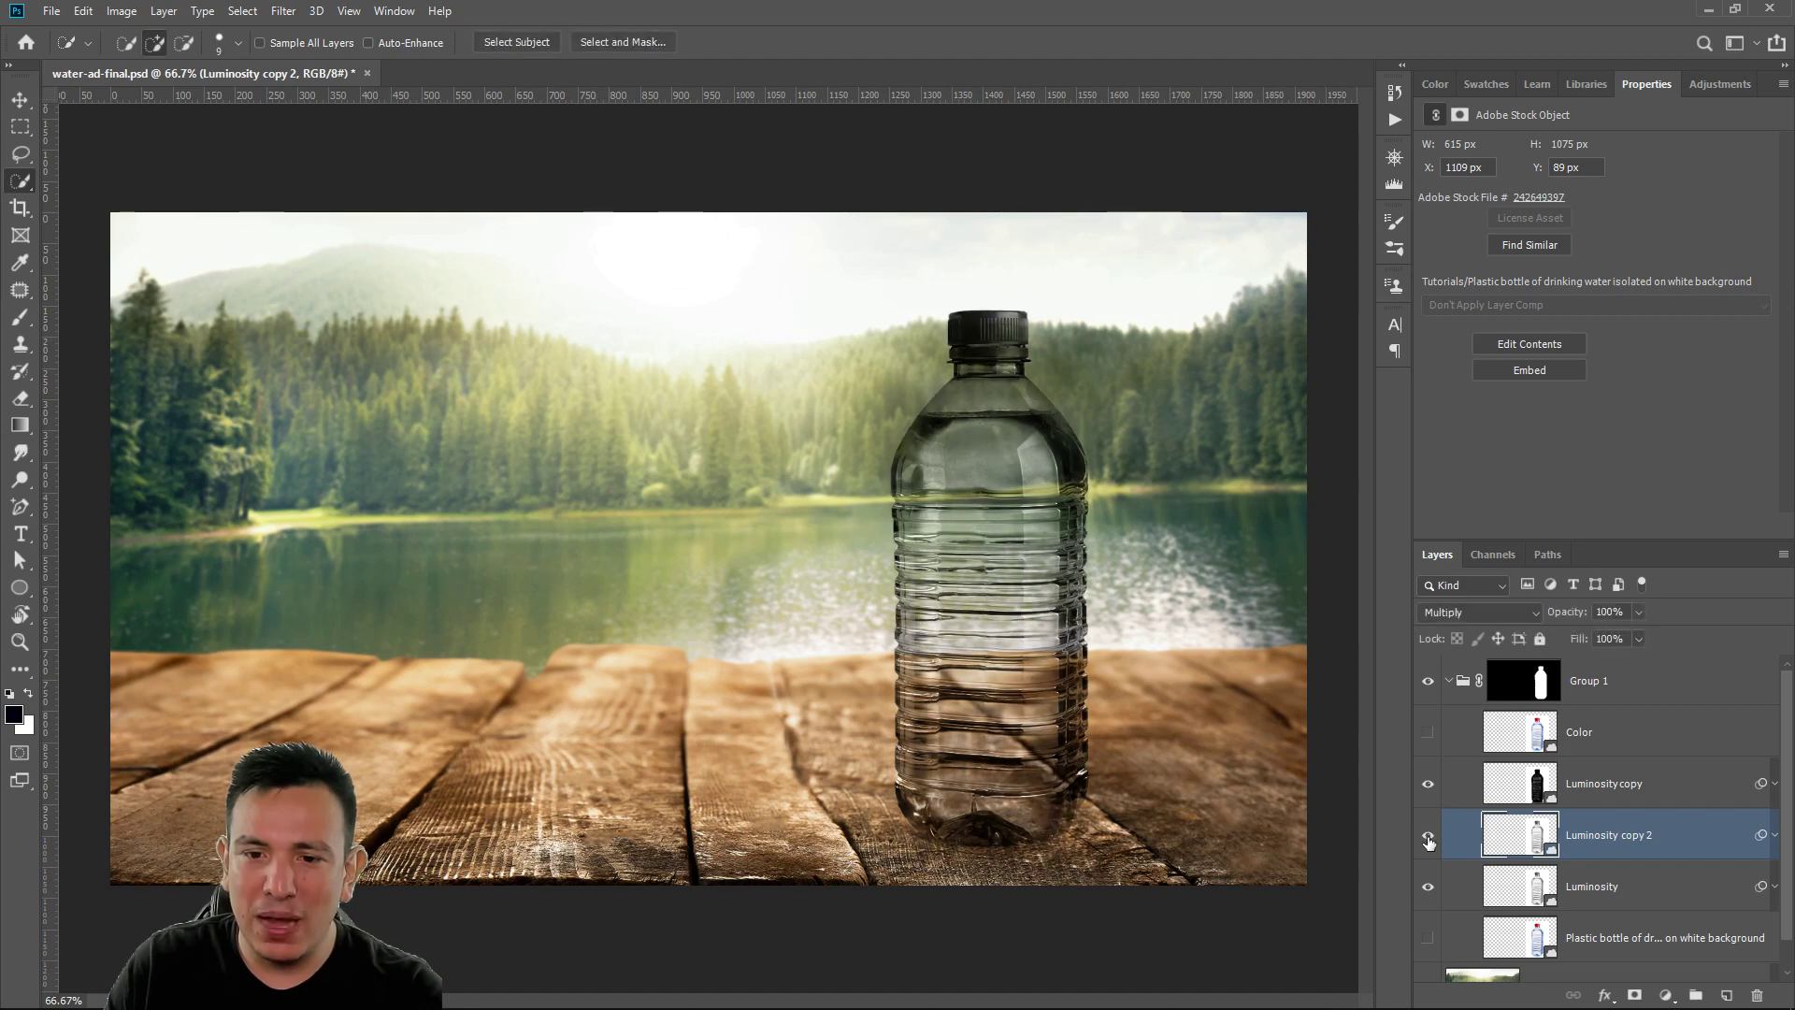
{"action": "left_click", "coordinate": [1427, 839]}
{"action": "left_click", "coordinate": [1427, 838]}
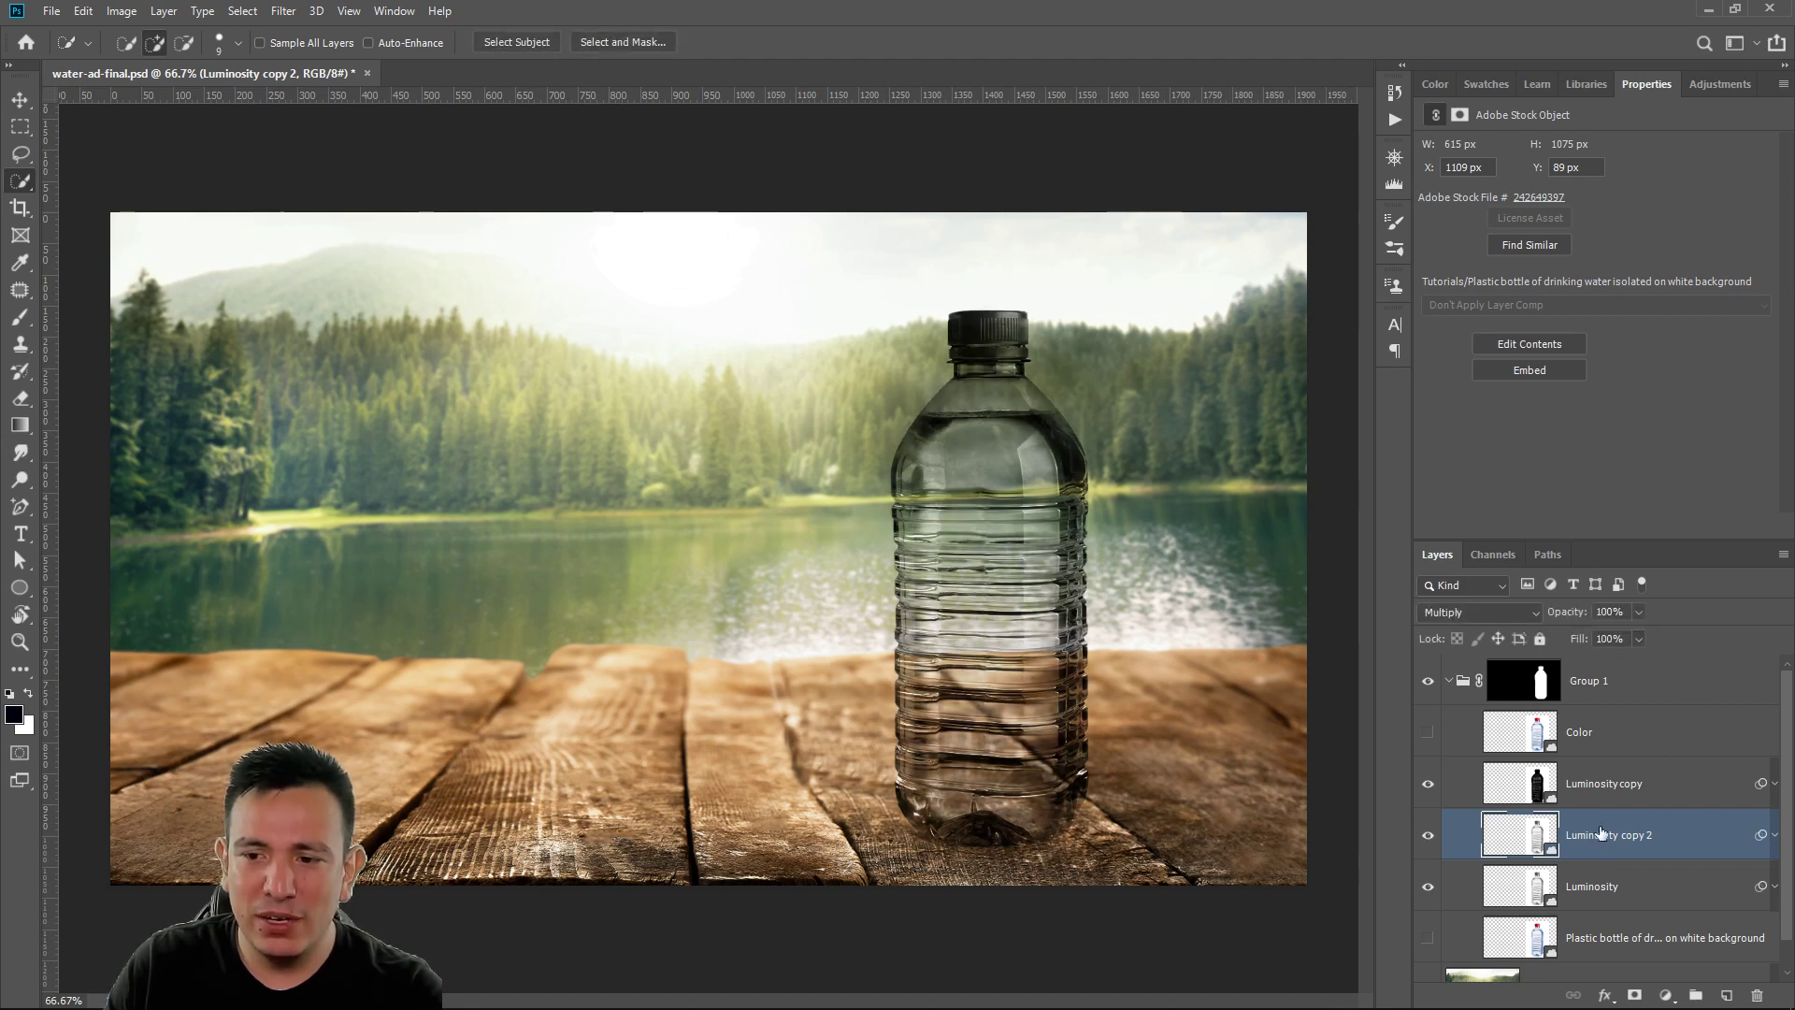
Rename the Screen-blended Luminosity copy as Specular Highlight
{"action": "double_click", "coordinate": [1627, 784]}
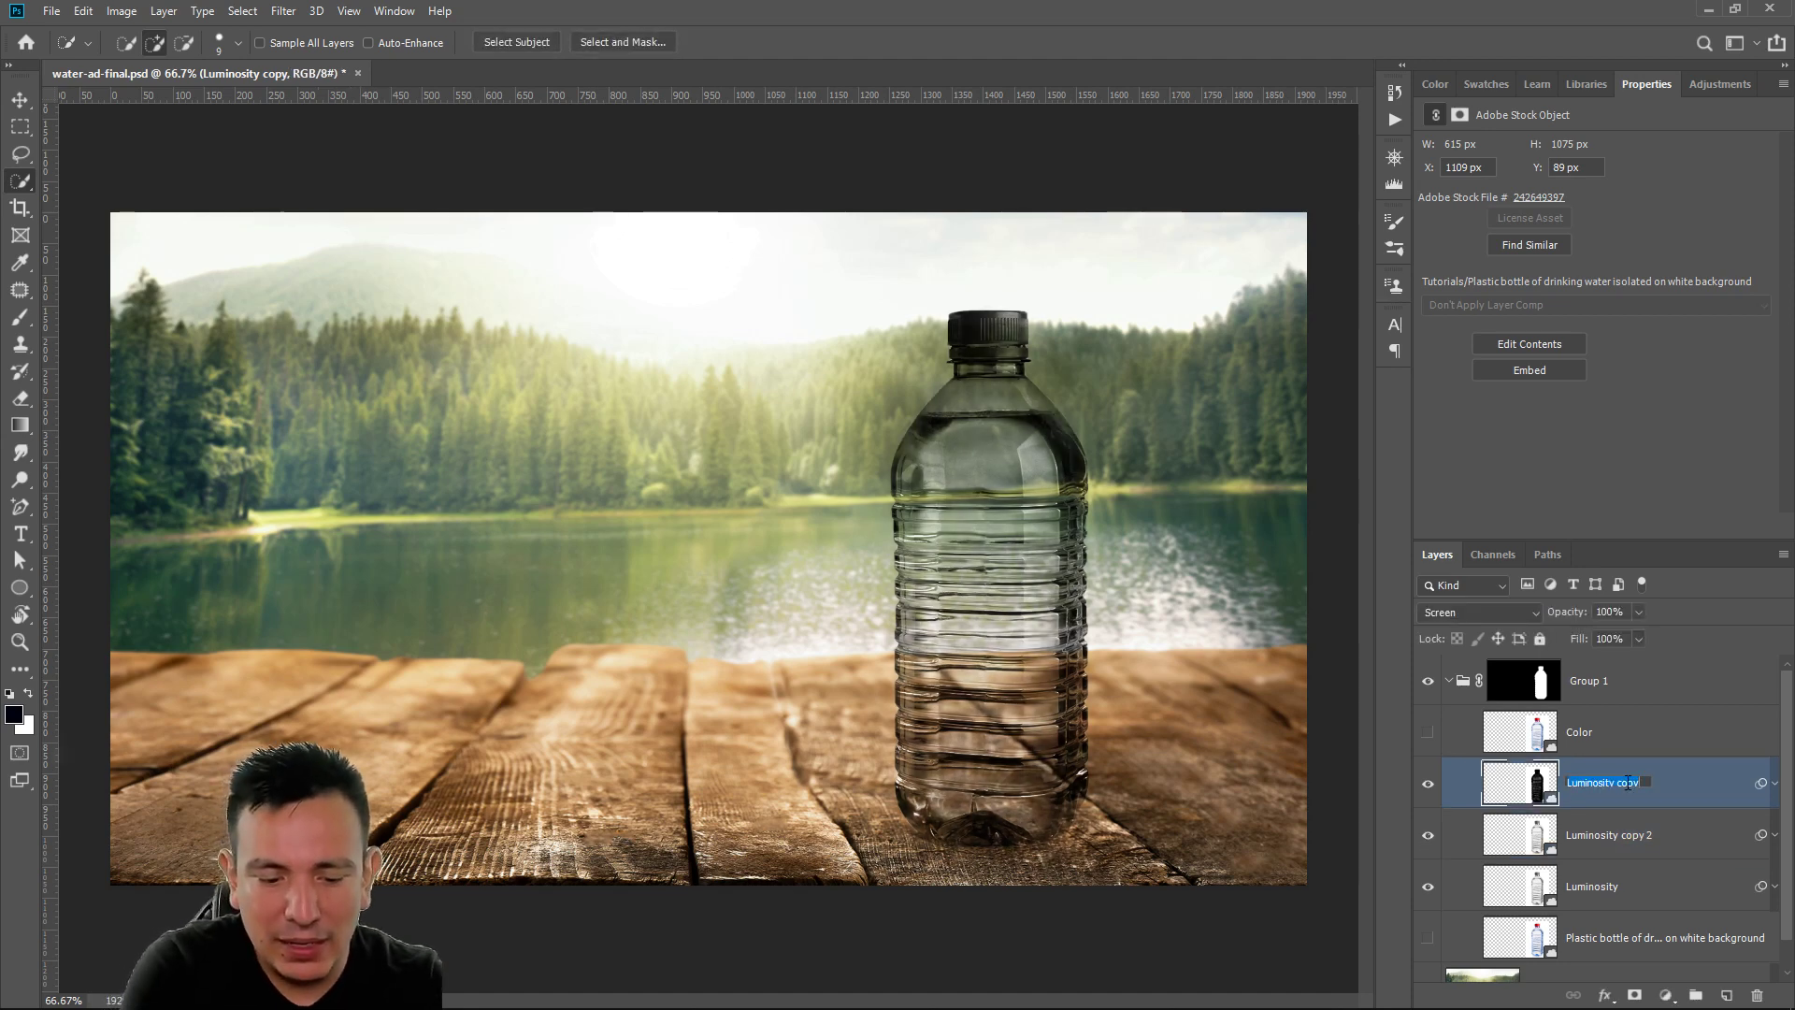
{"action": "type", "text": "Specular Hi"}
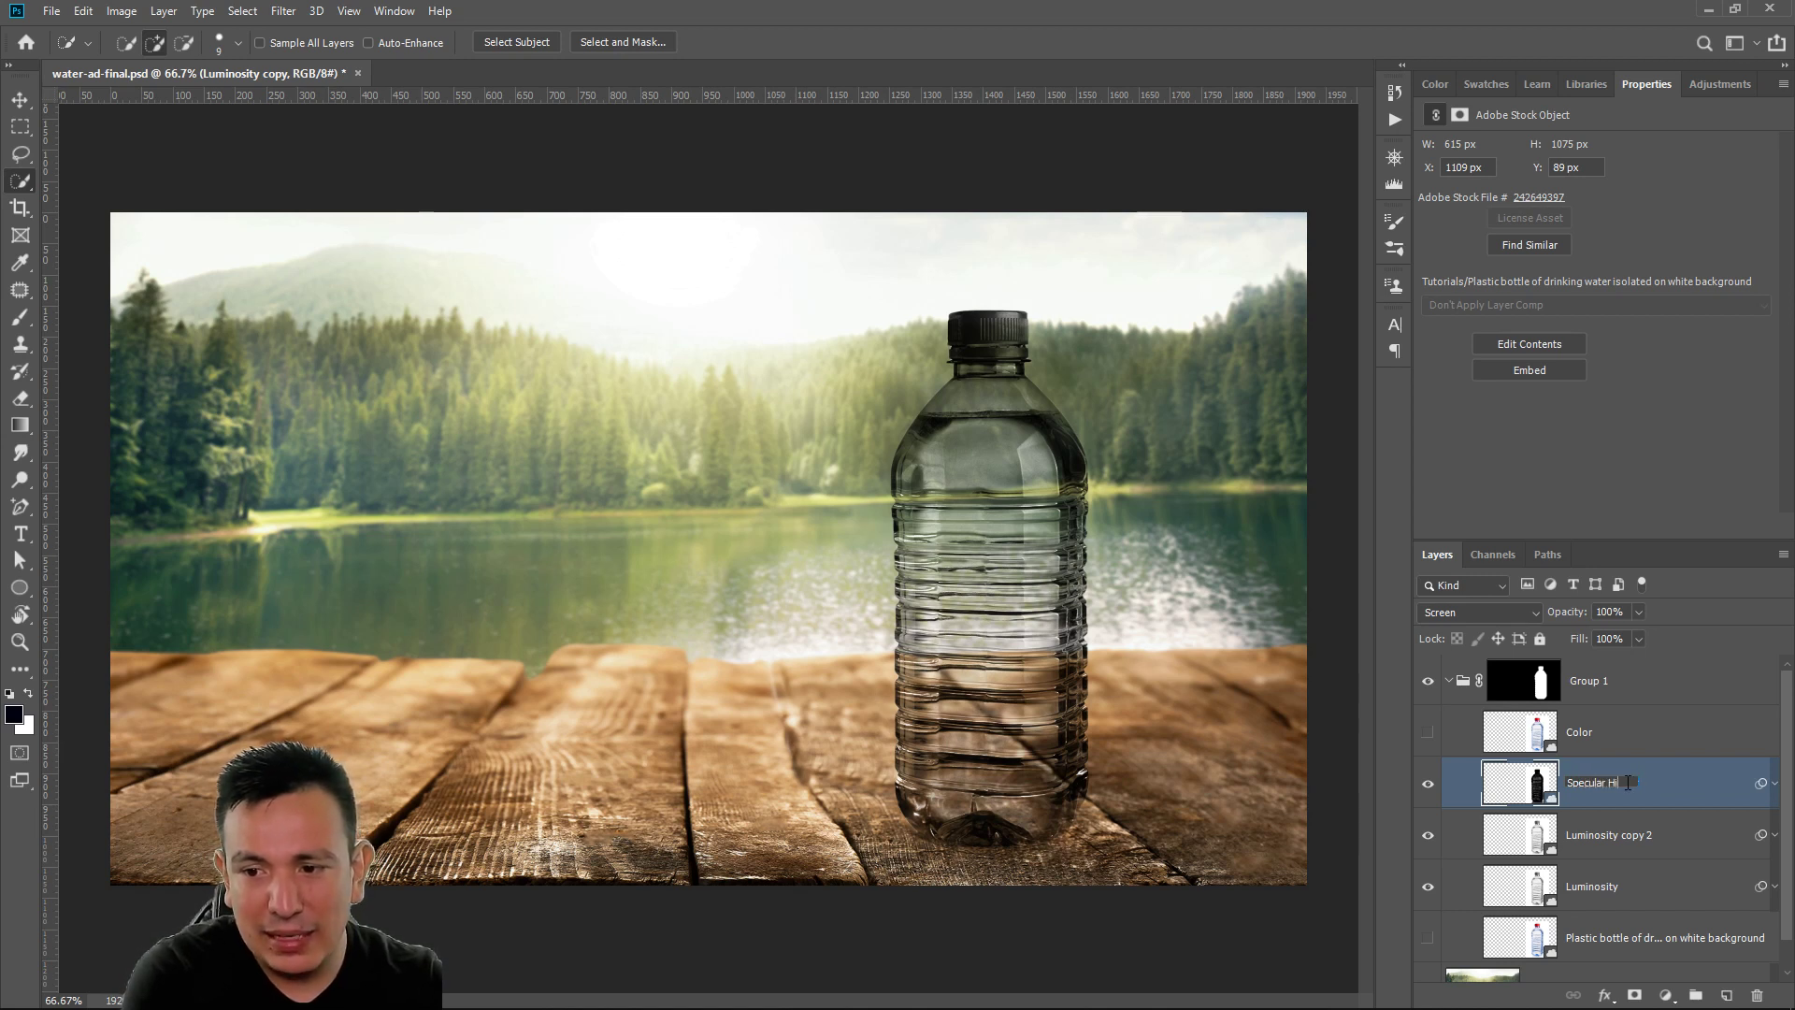
{"action": "type", "text": "gh"}
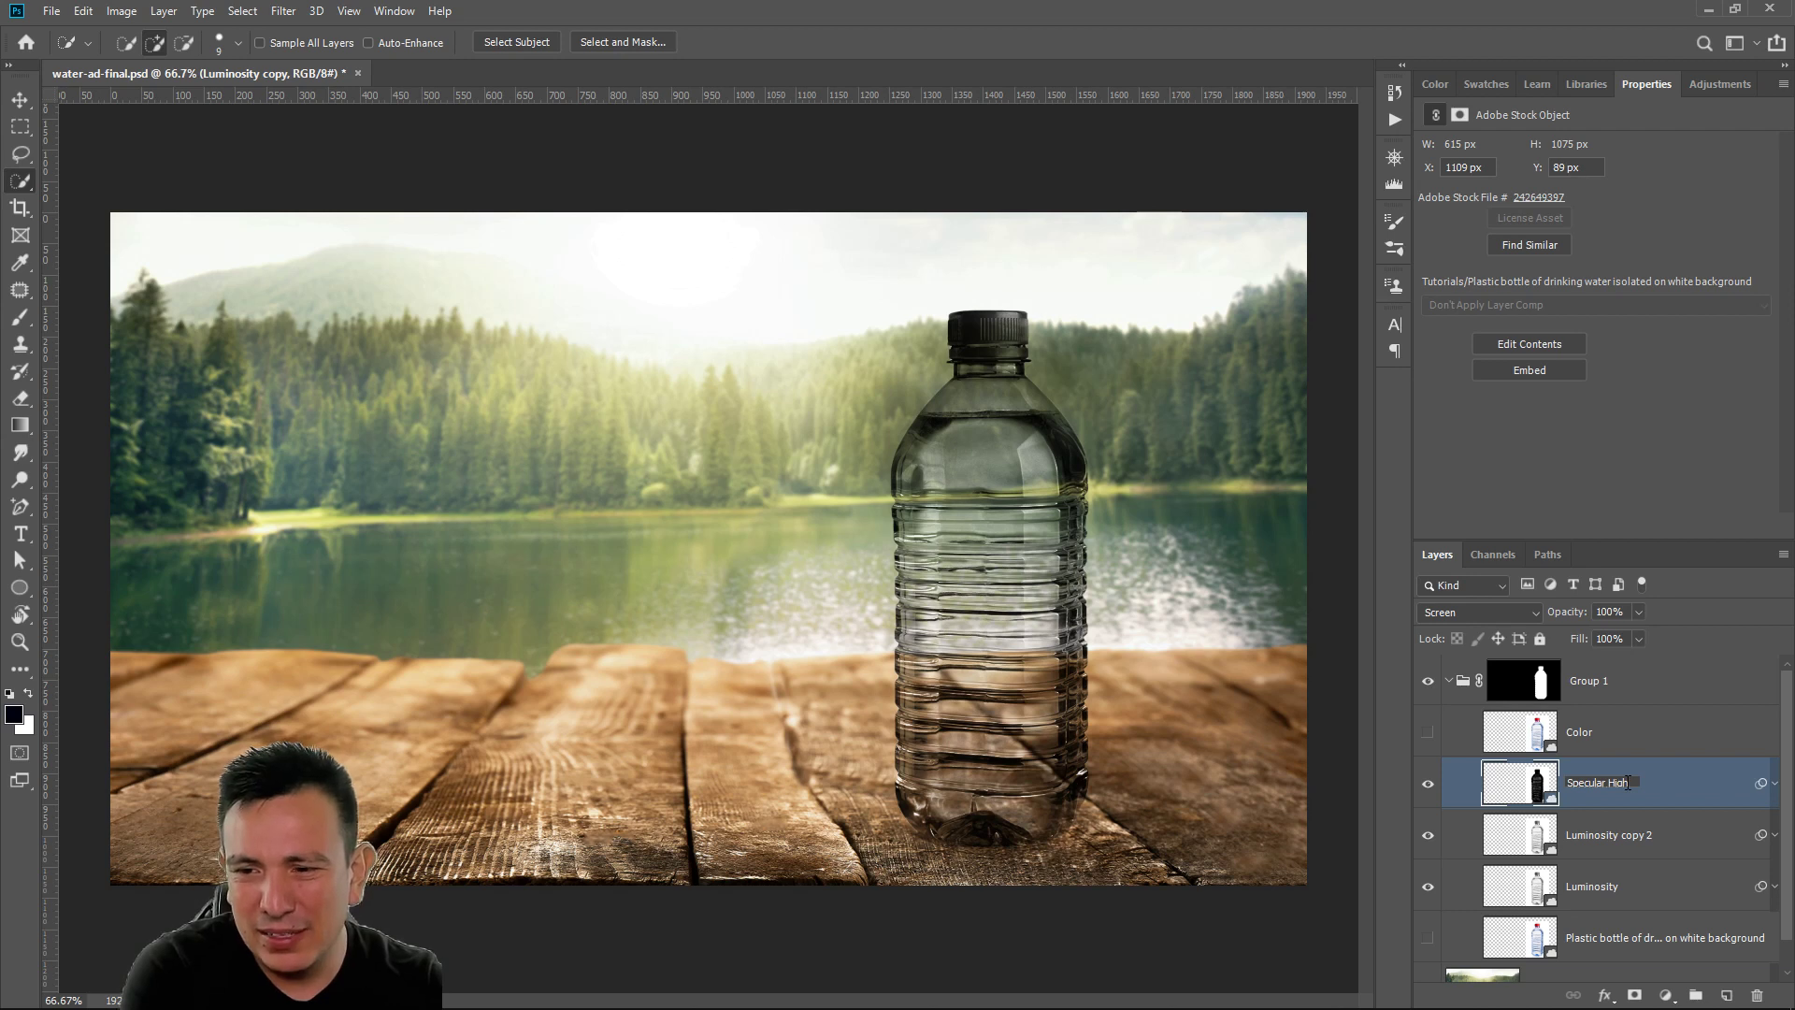
{"action": "type", "text": "light"}
{"action": "key", "text": "Return"}
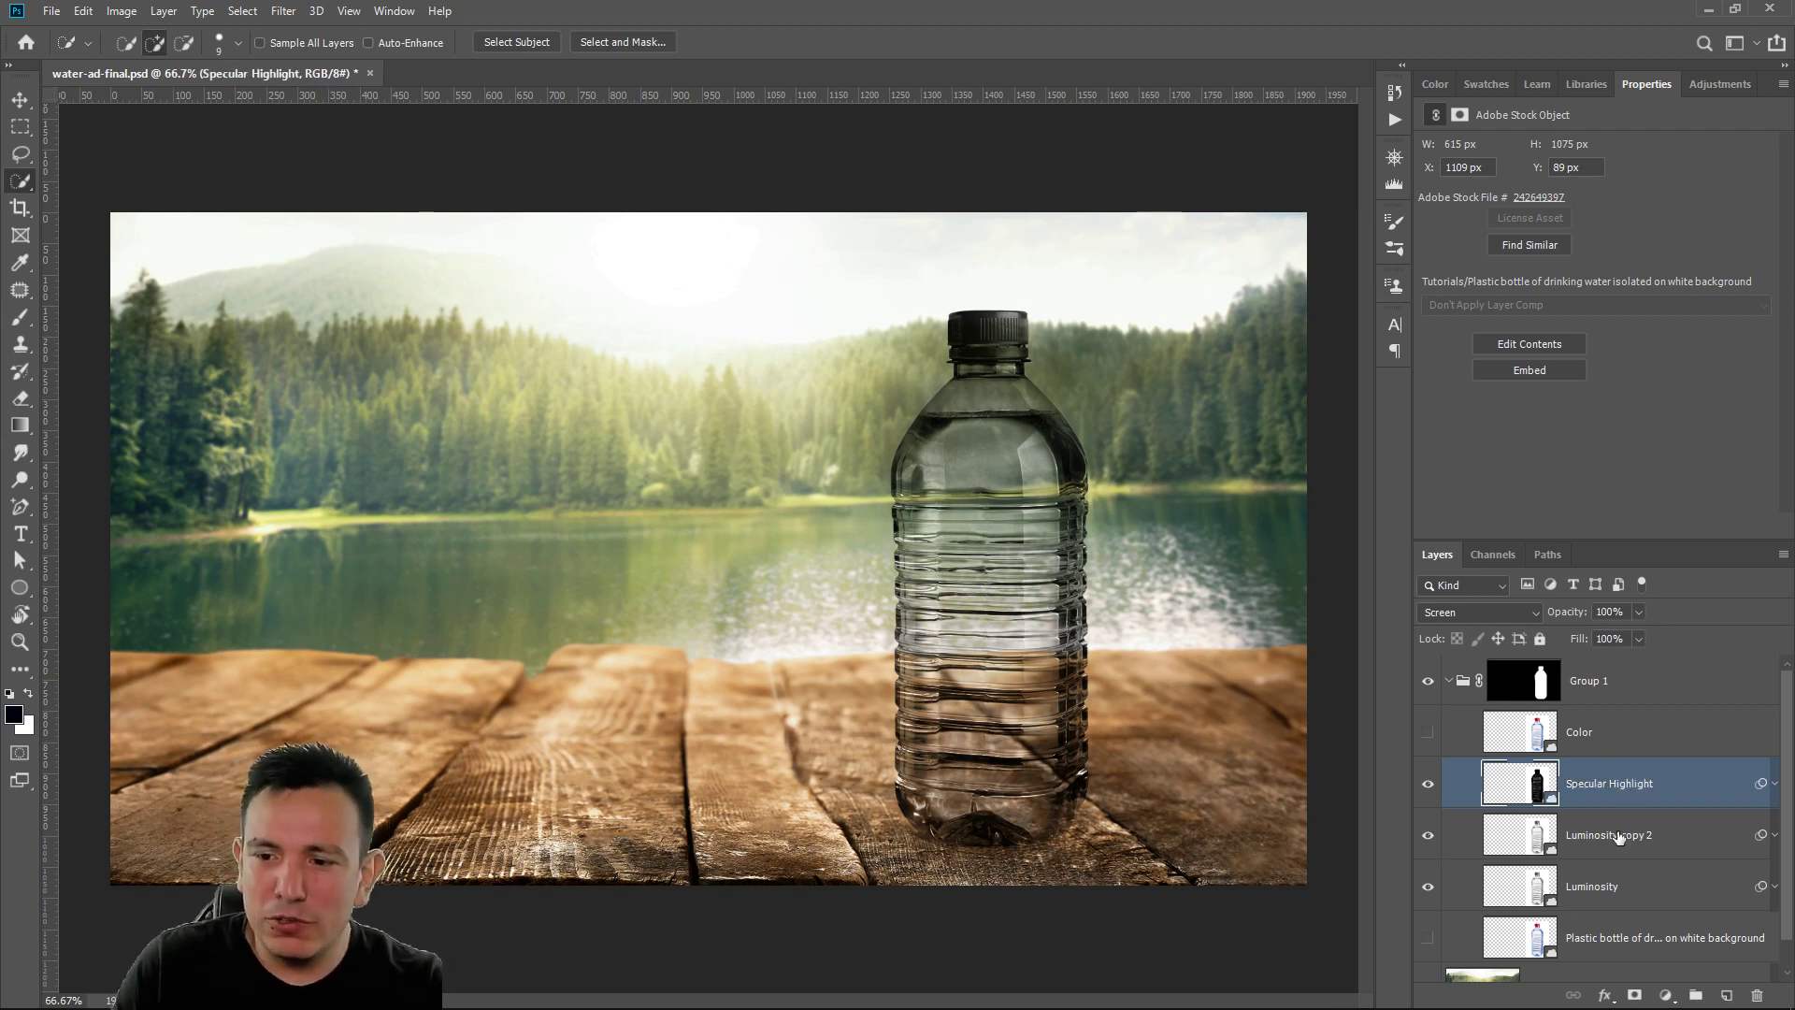
Rename the Luminosity copy 2 layer as Deep Shadows
{"action": "double_click", "coordinate": [1617, 835]}
{"action": "type", "text": "Dee"}
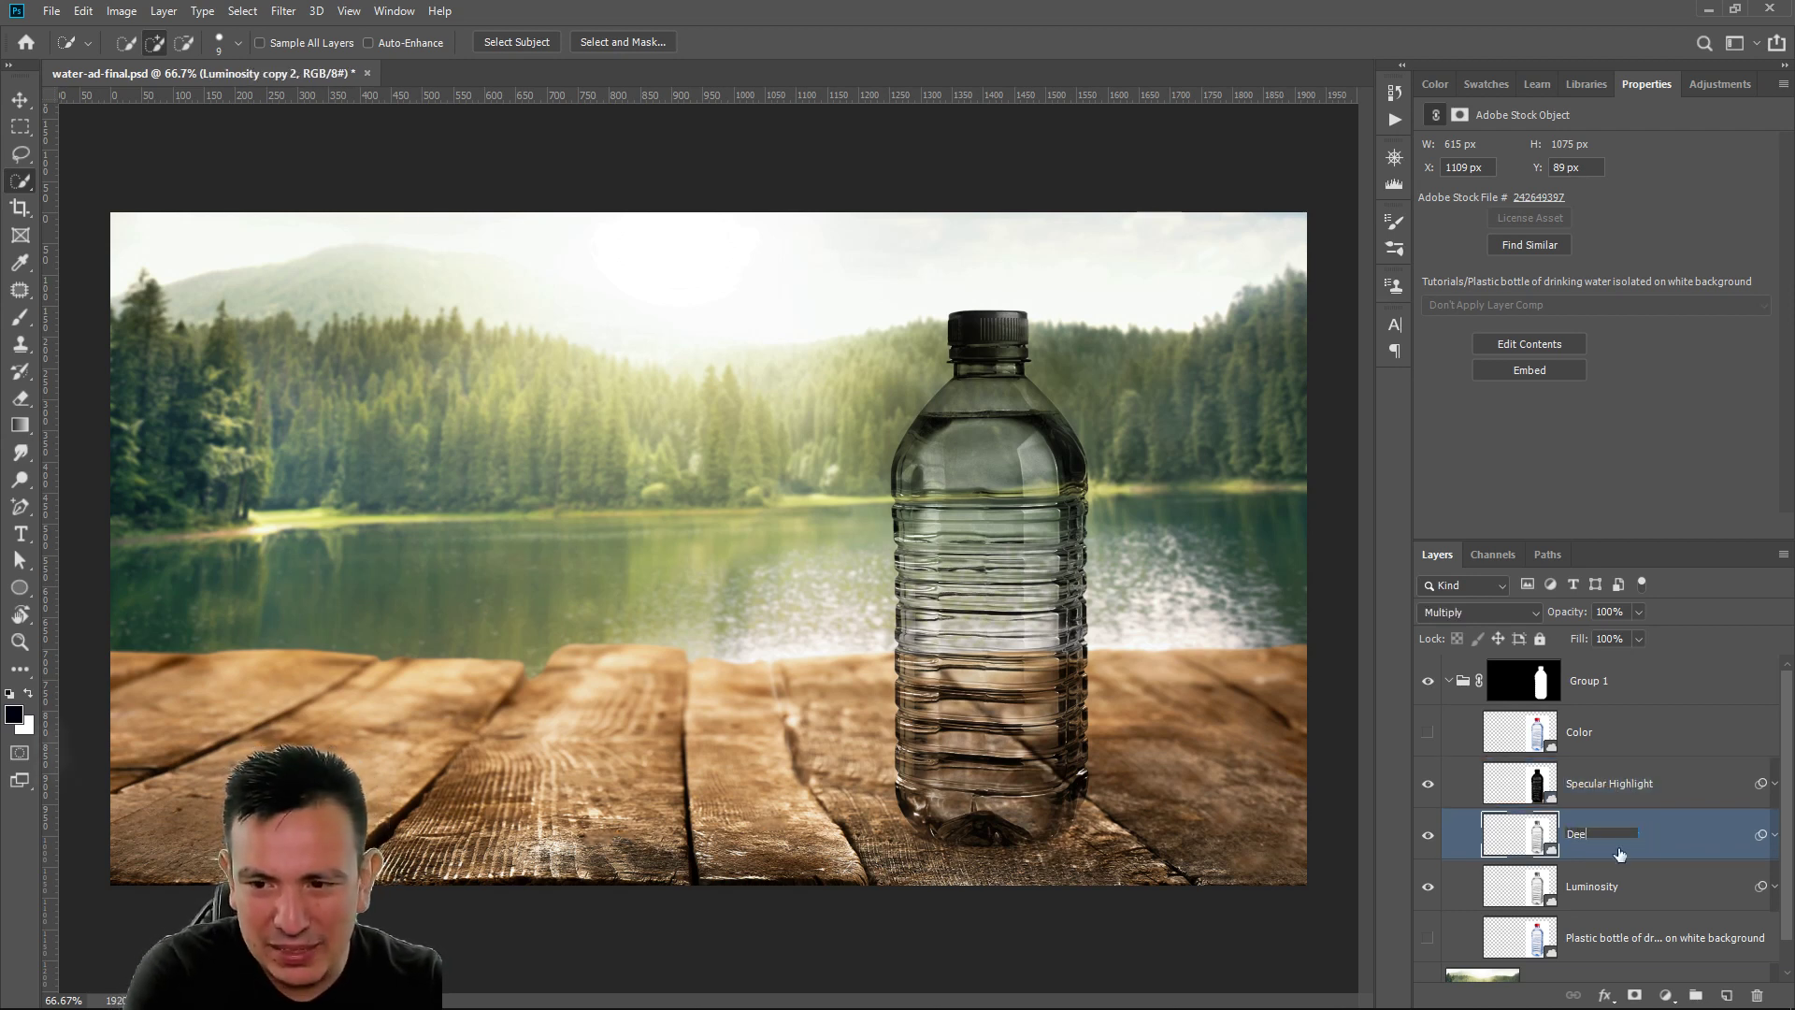
{"action": "type", "text": "p Sha"}
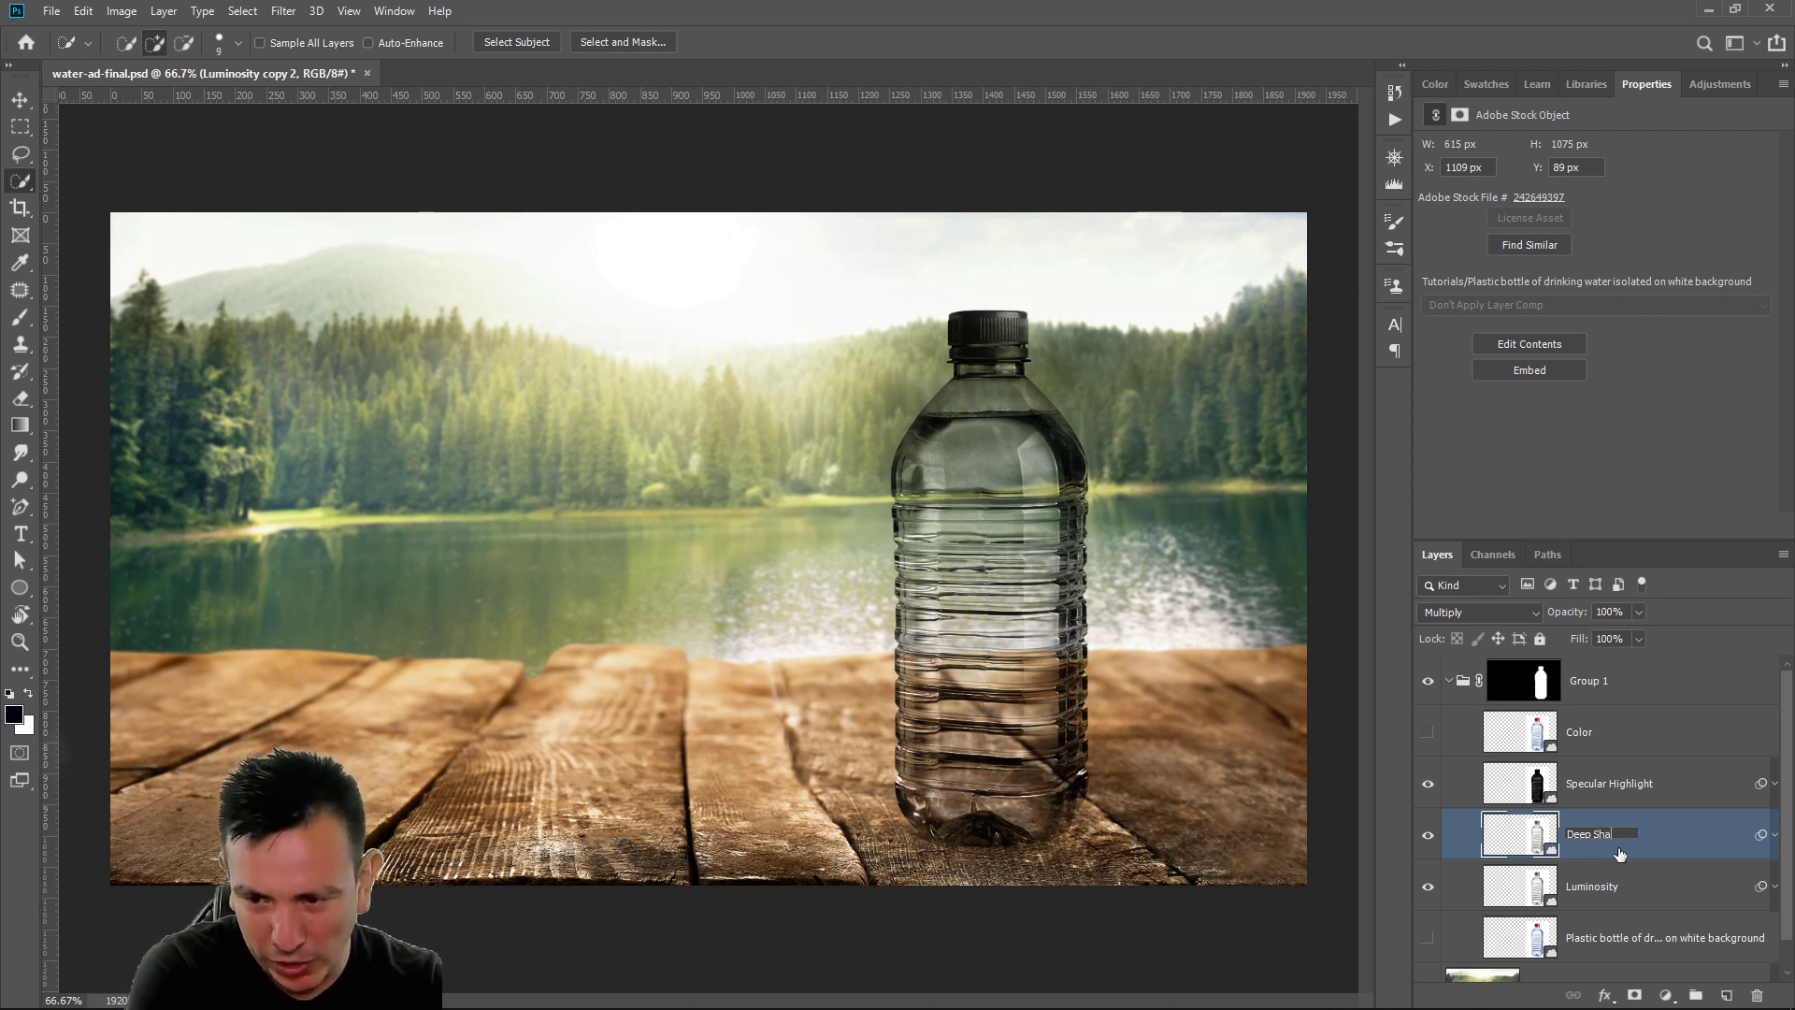
{"action": "type", "text": "d"}
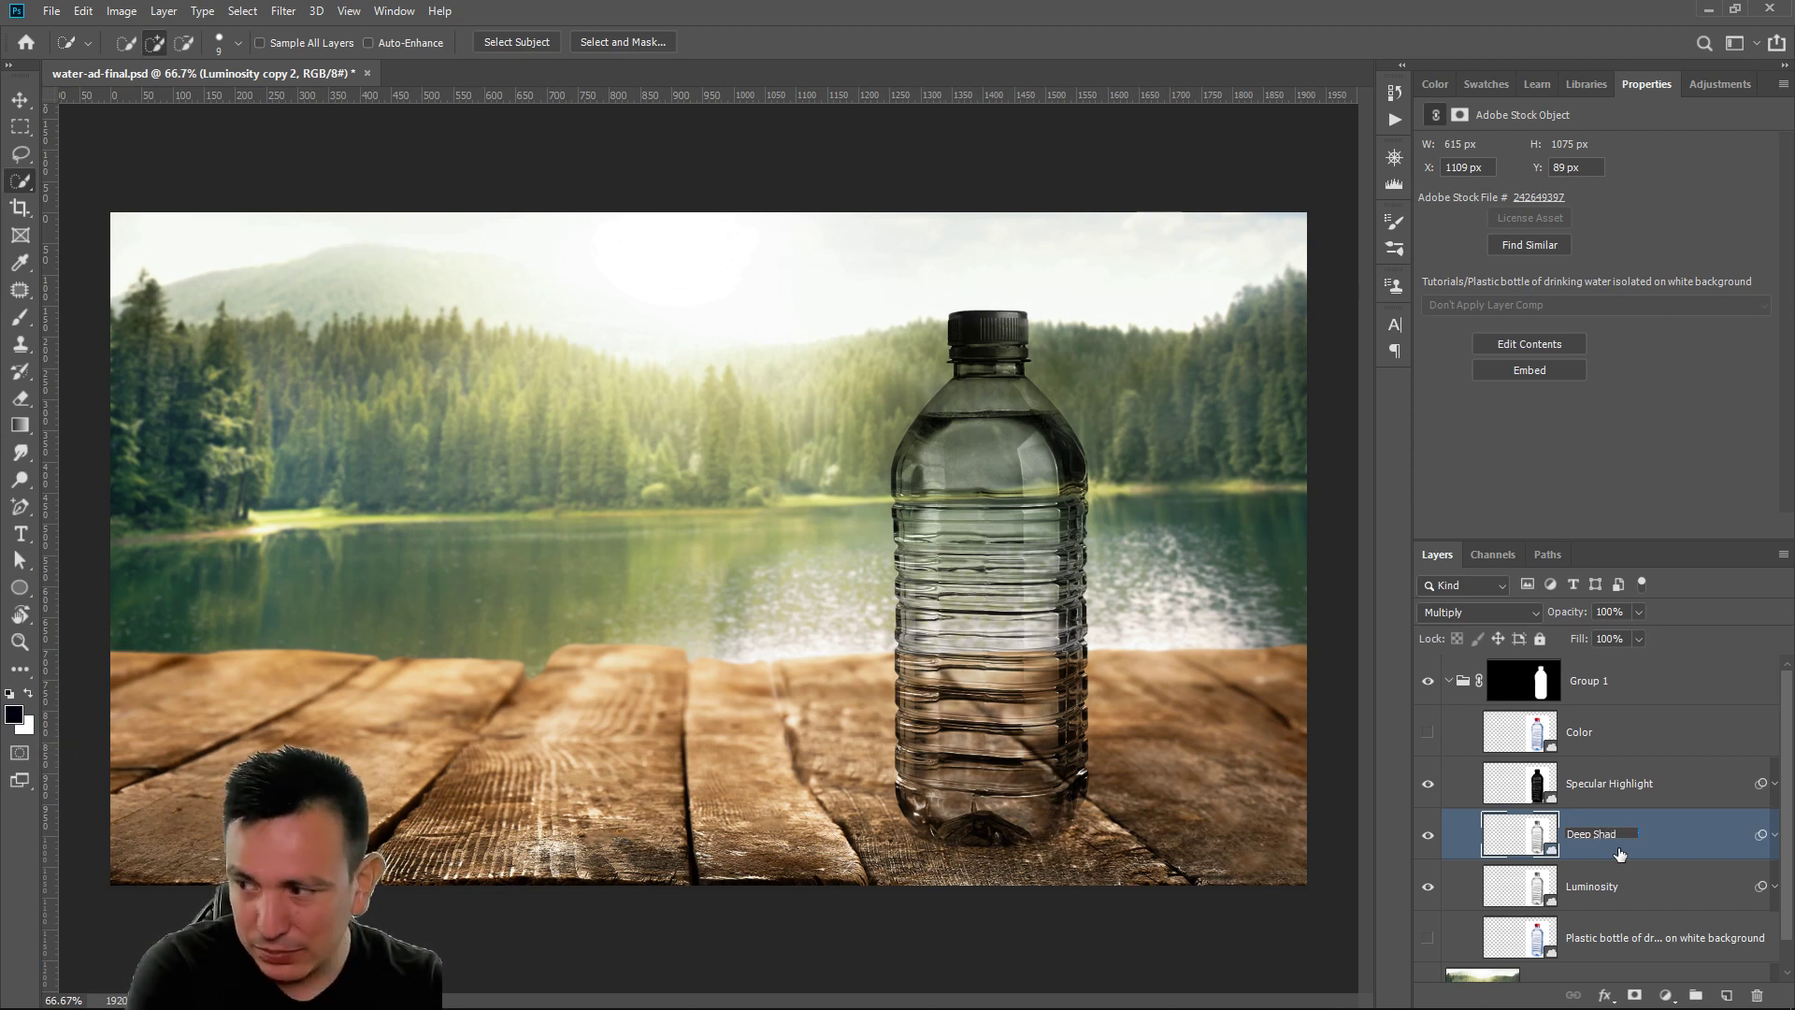
{"action": "type", "text": "ows"}
{"action": "key", "text": "Return"}
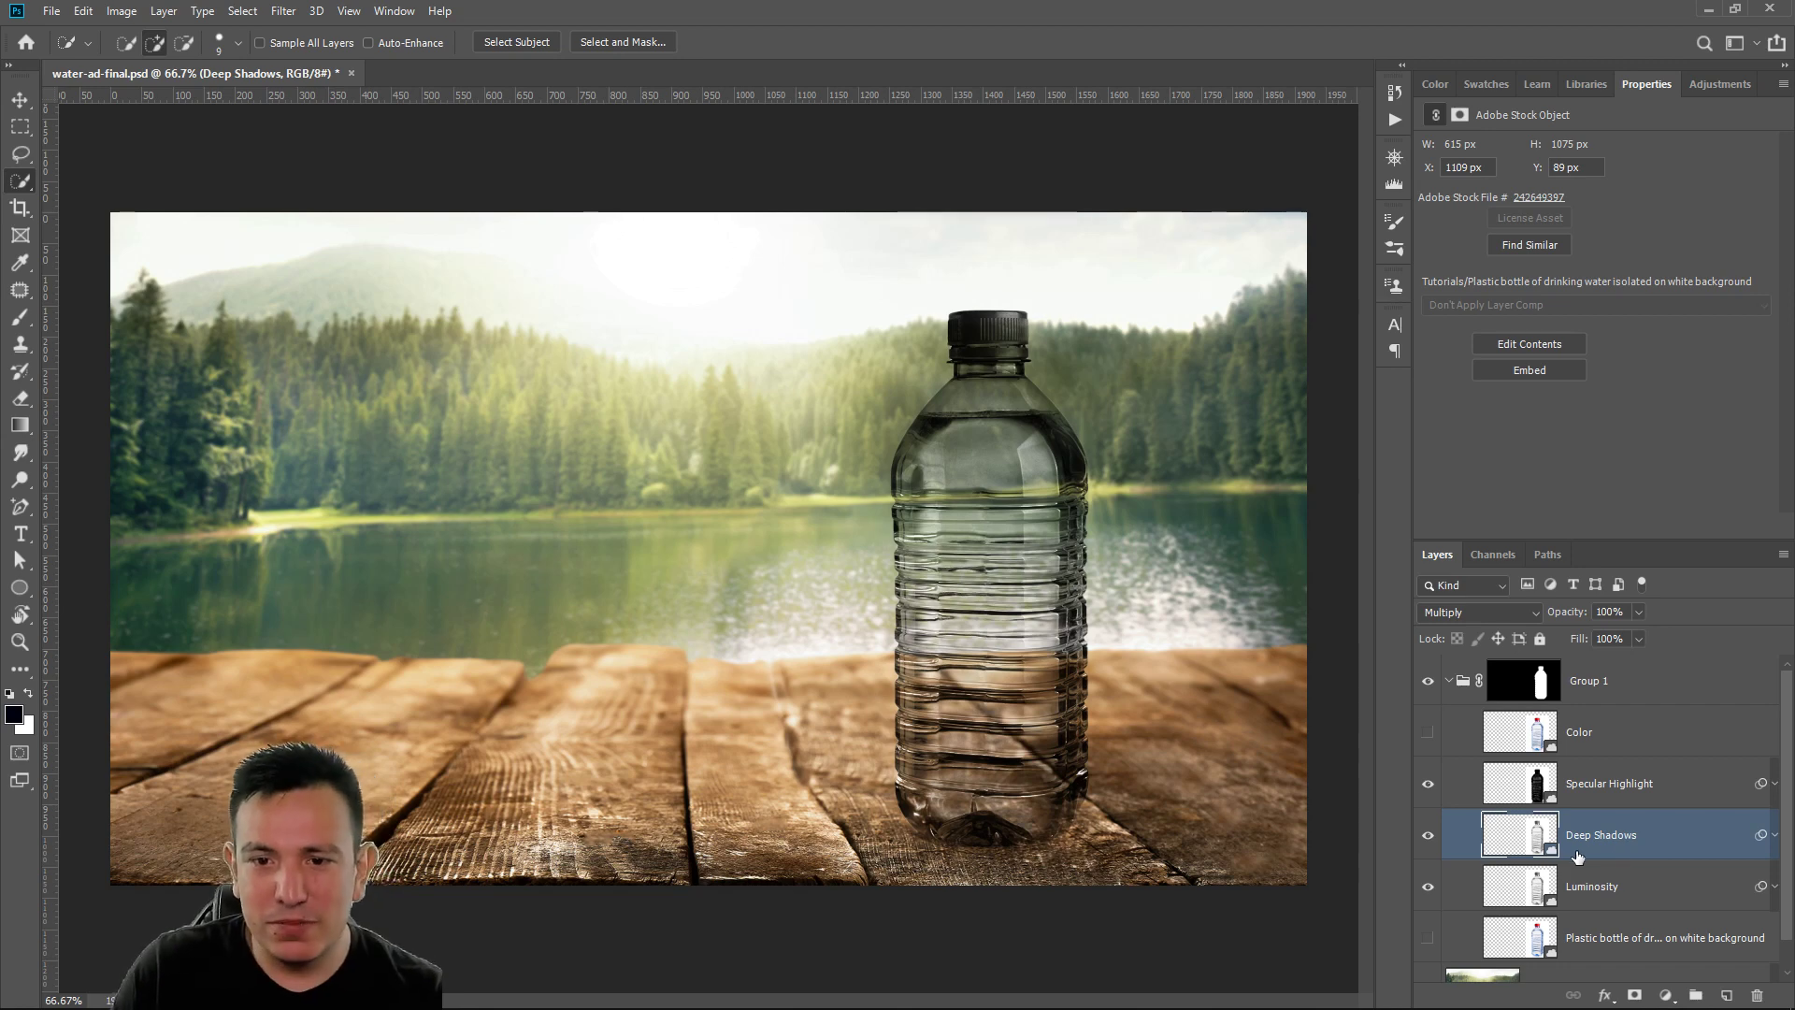
Apply Levels to Deep Shadows with a white input level of 175 and midtones of 0.90, and preview the bottle without Specular Highlight
{"action": "left_click", "coordinate": [122, 11]}
{"action": "mouse_move", "coordinate": [168, 56]}
{"action": "left_click", "coordinate": [430, 86]}
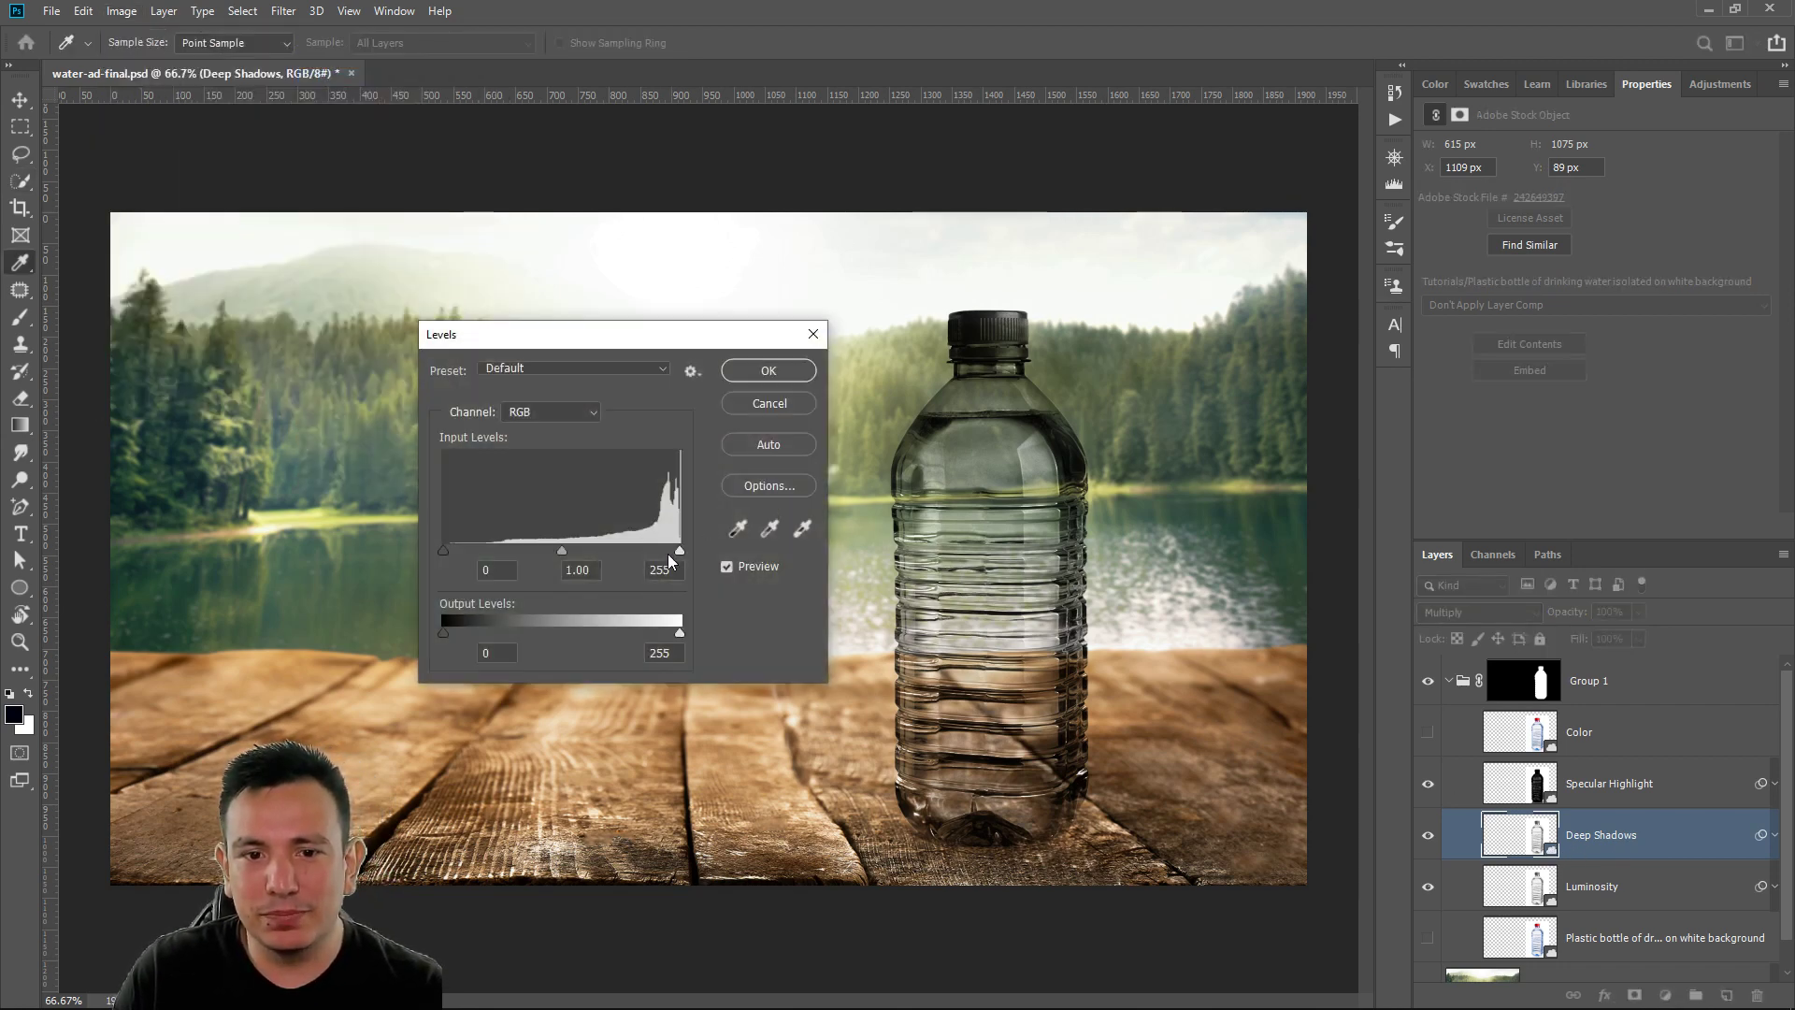
{"action": "left_click_drag", "start_coordinate": [680, 550], "coordinate": [524, 553]}
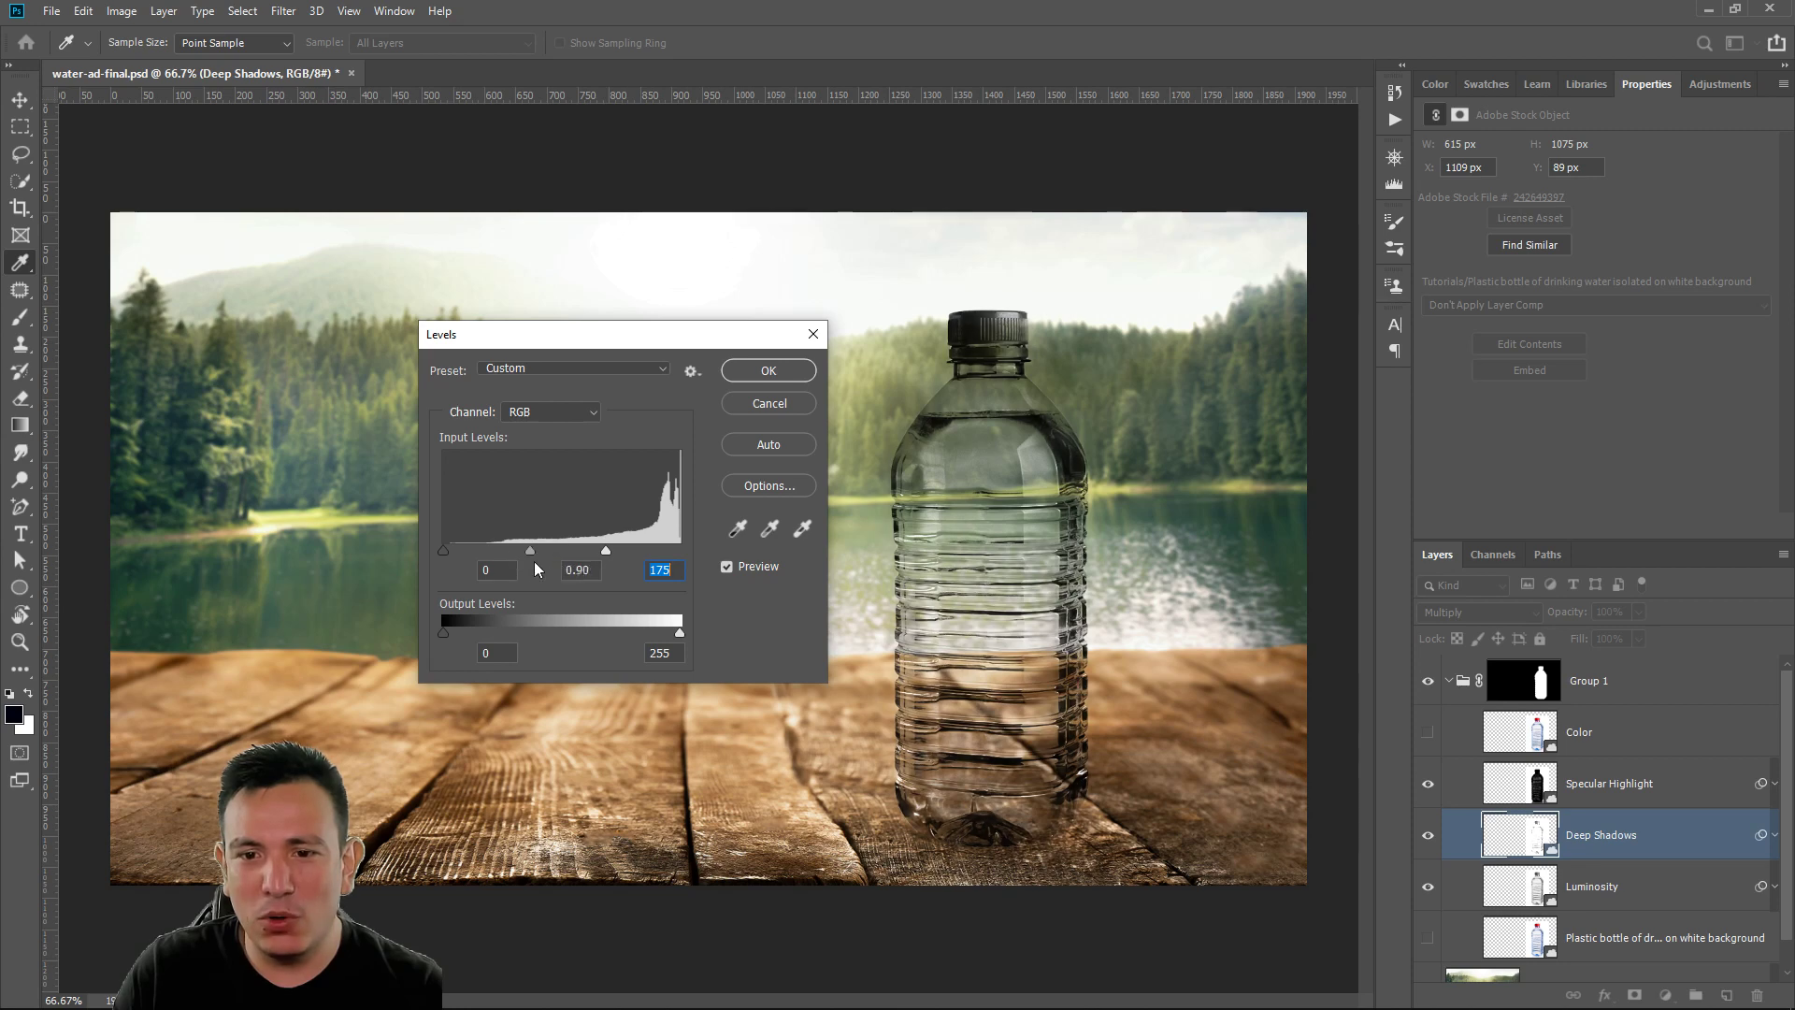
{"action": "key", "text": "shift+Tab"}
{"action": "left_click", "coordinate": [759, 374]}
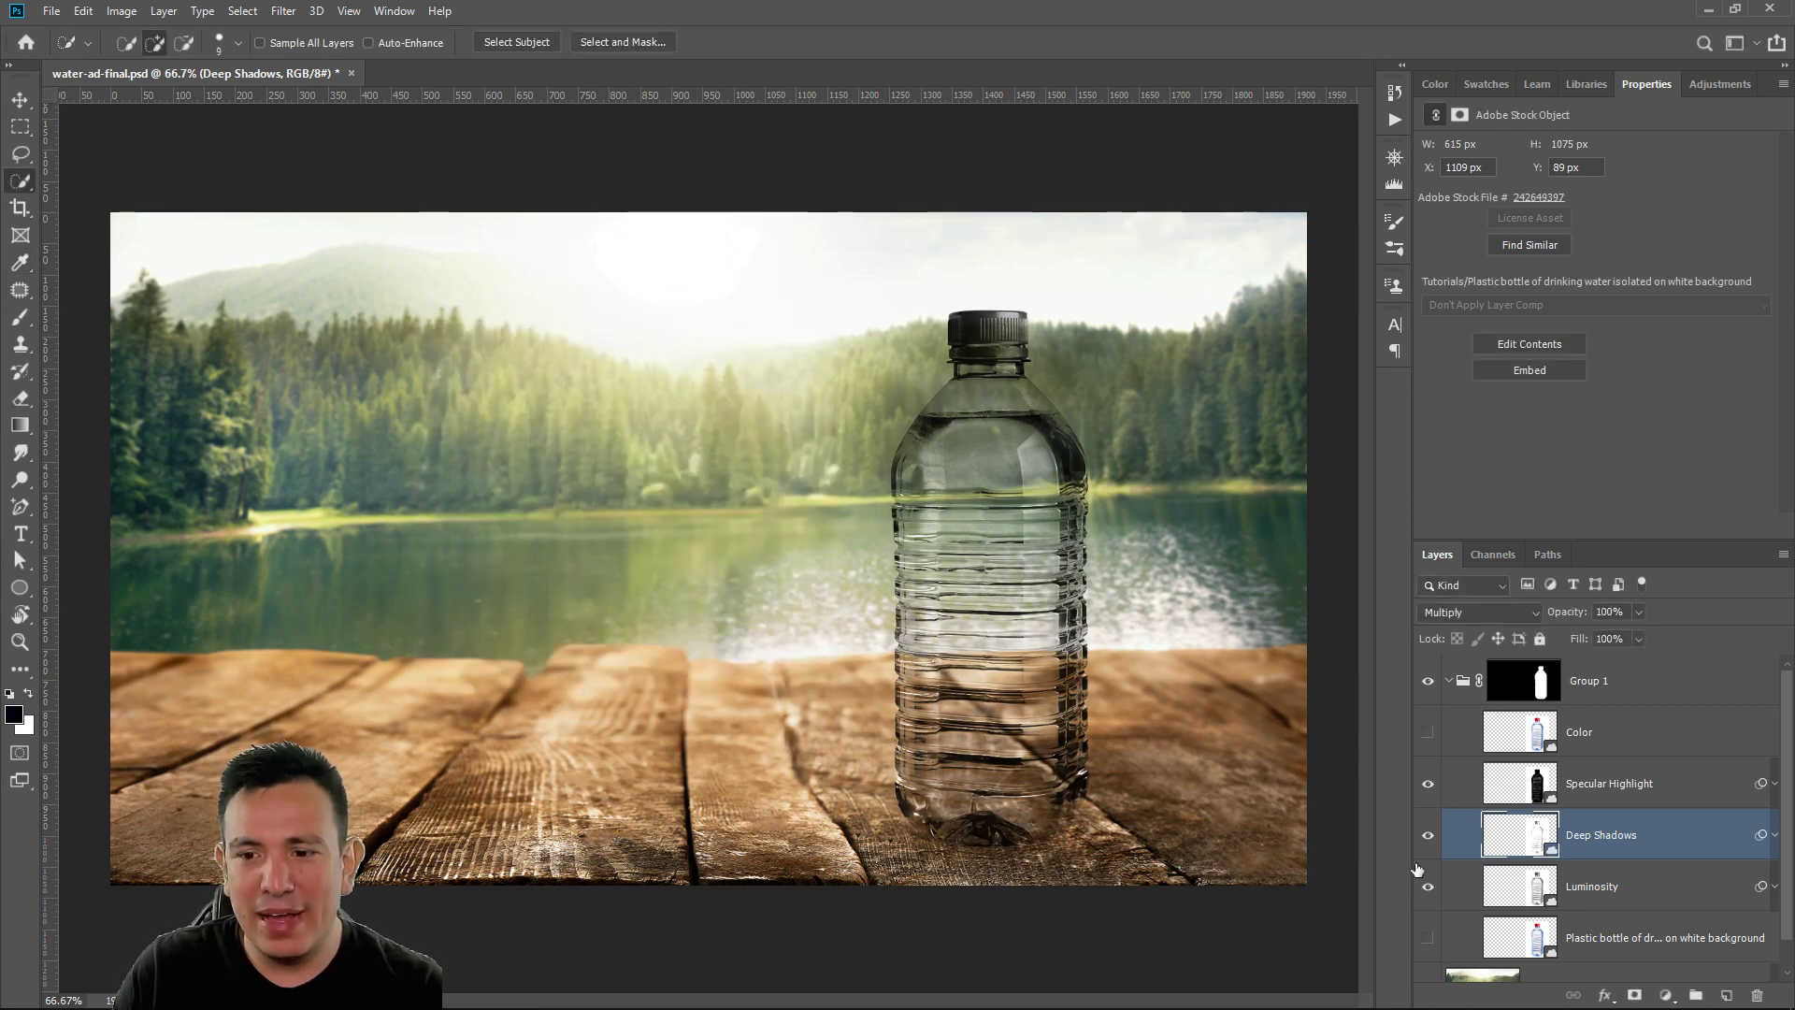
{"action": "left_click", "coordinate": [1428, 783]}
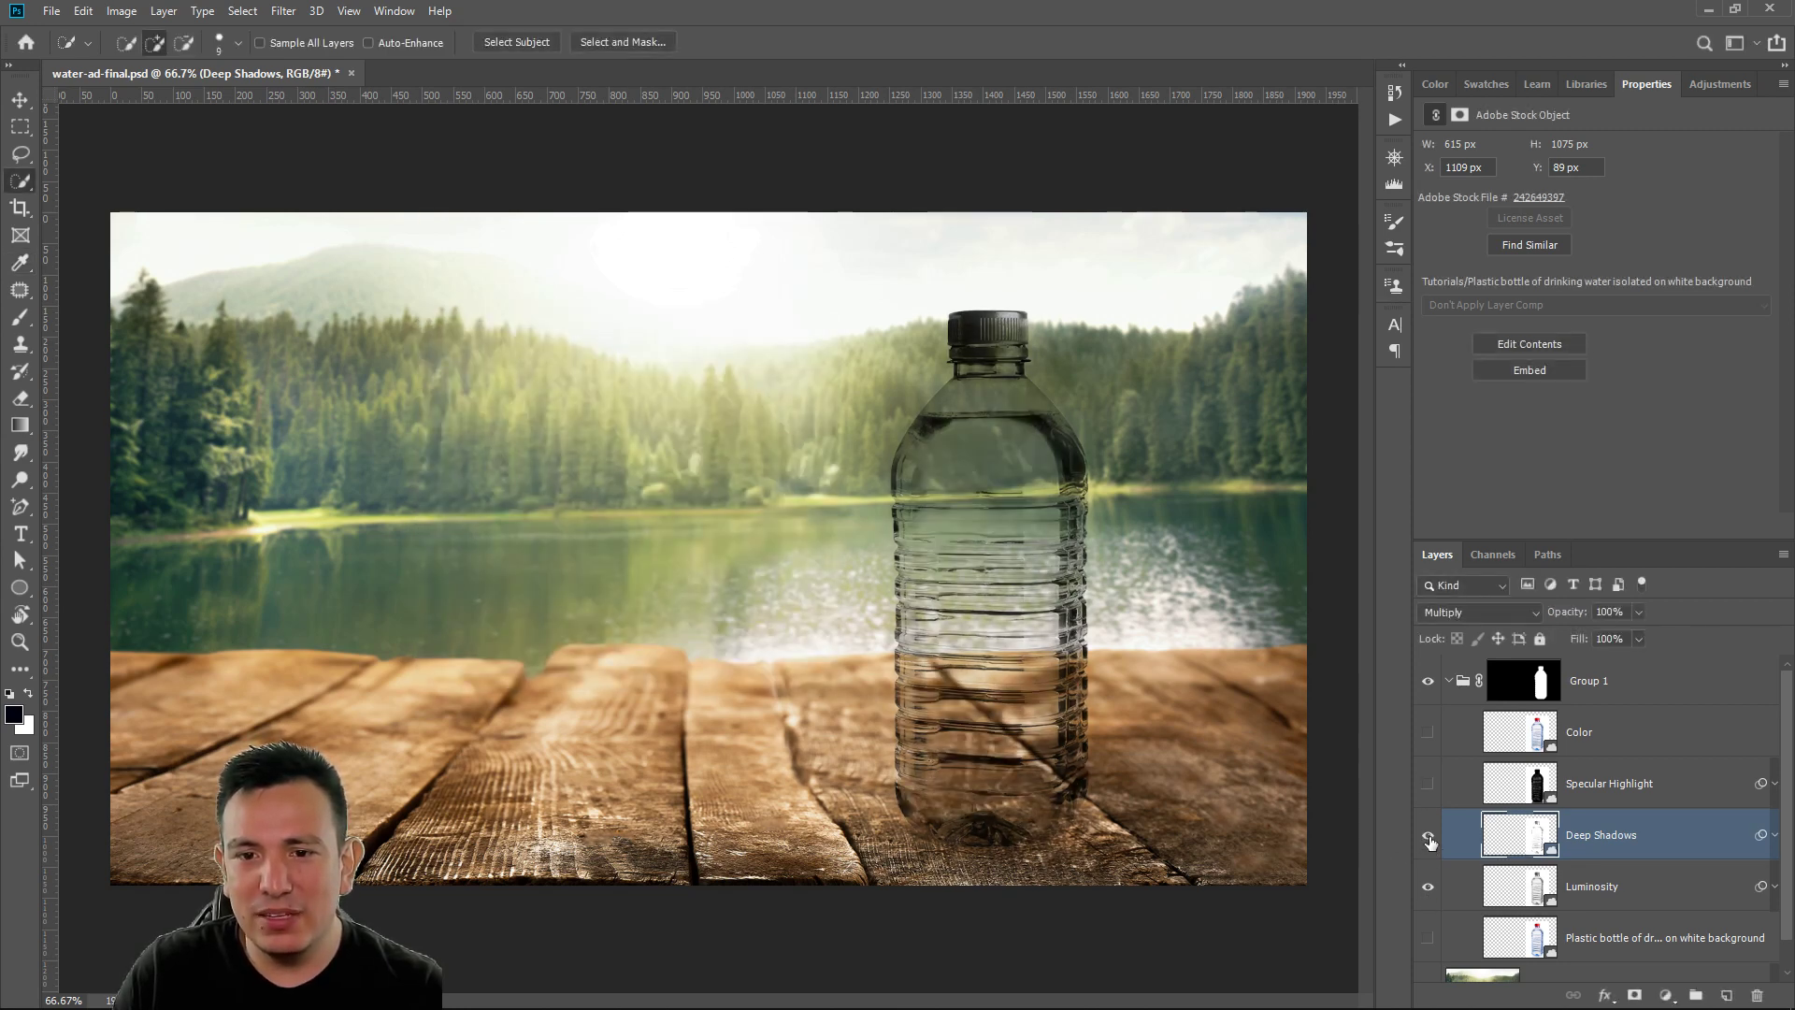
{"action": "left_click", "coordinate": [1427, 783]}
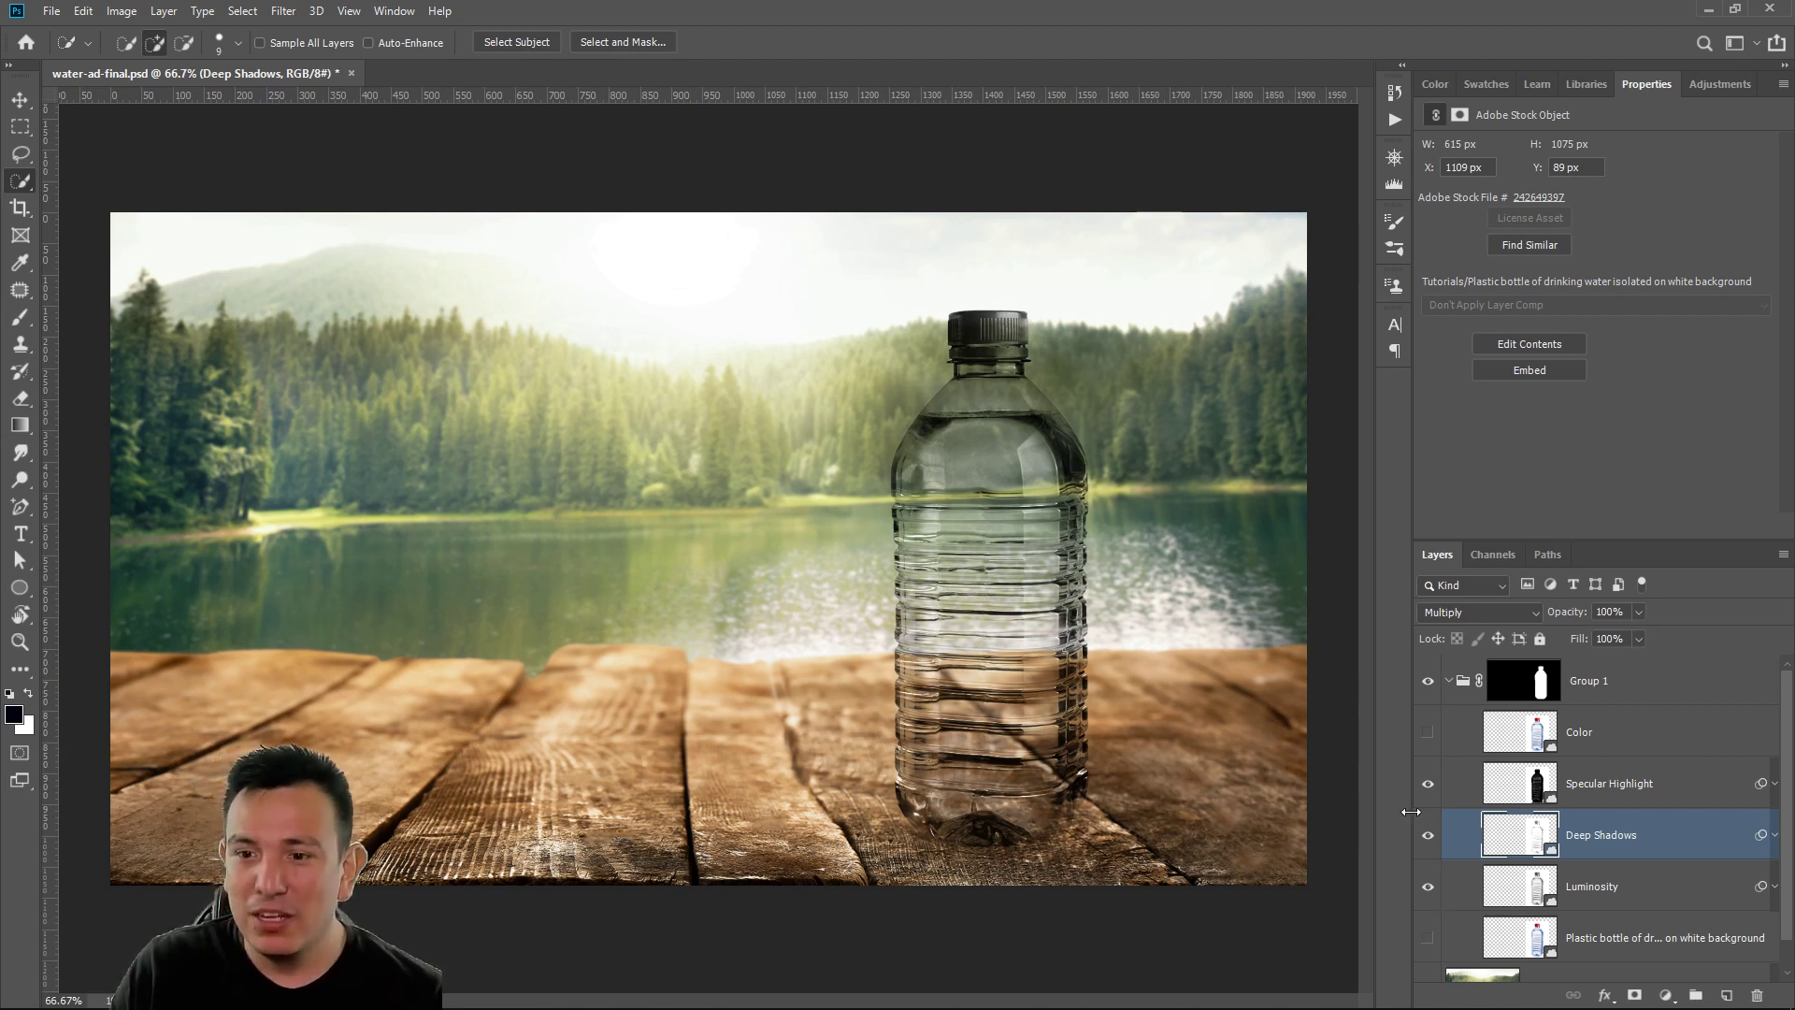
{"action": "left_click", "coordinate": [13, 714]}
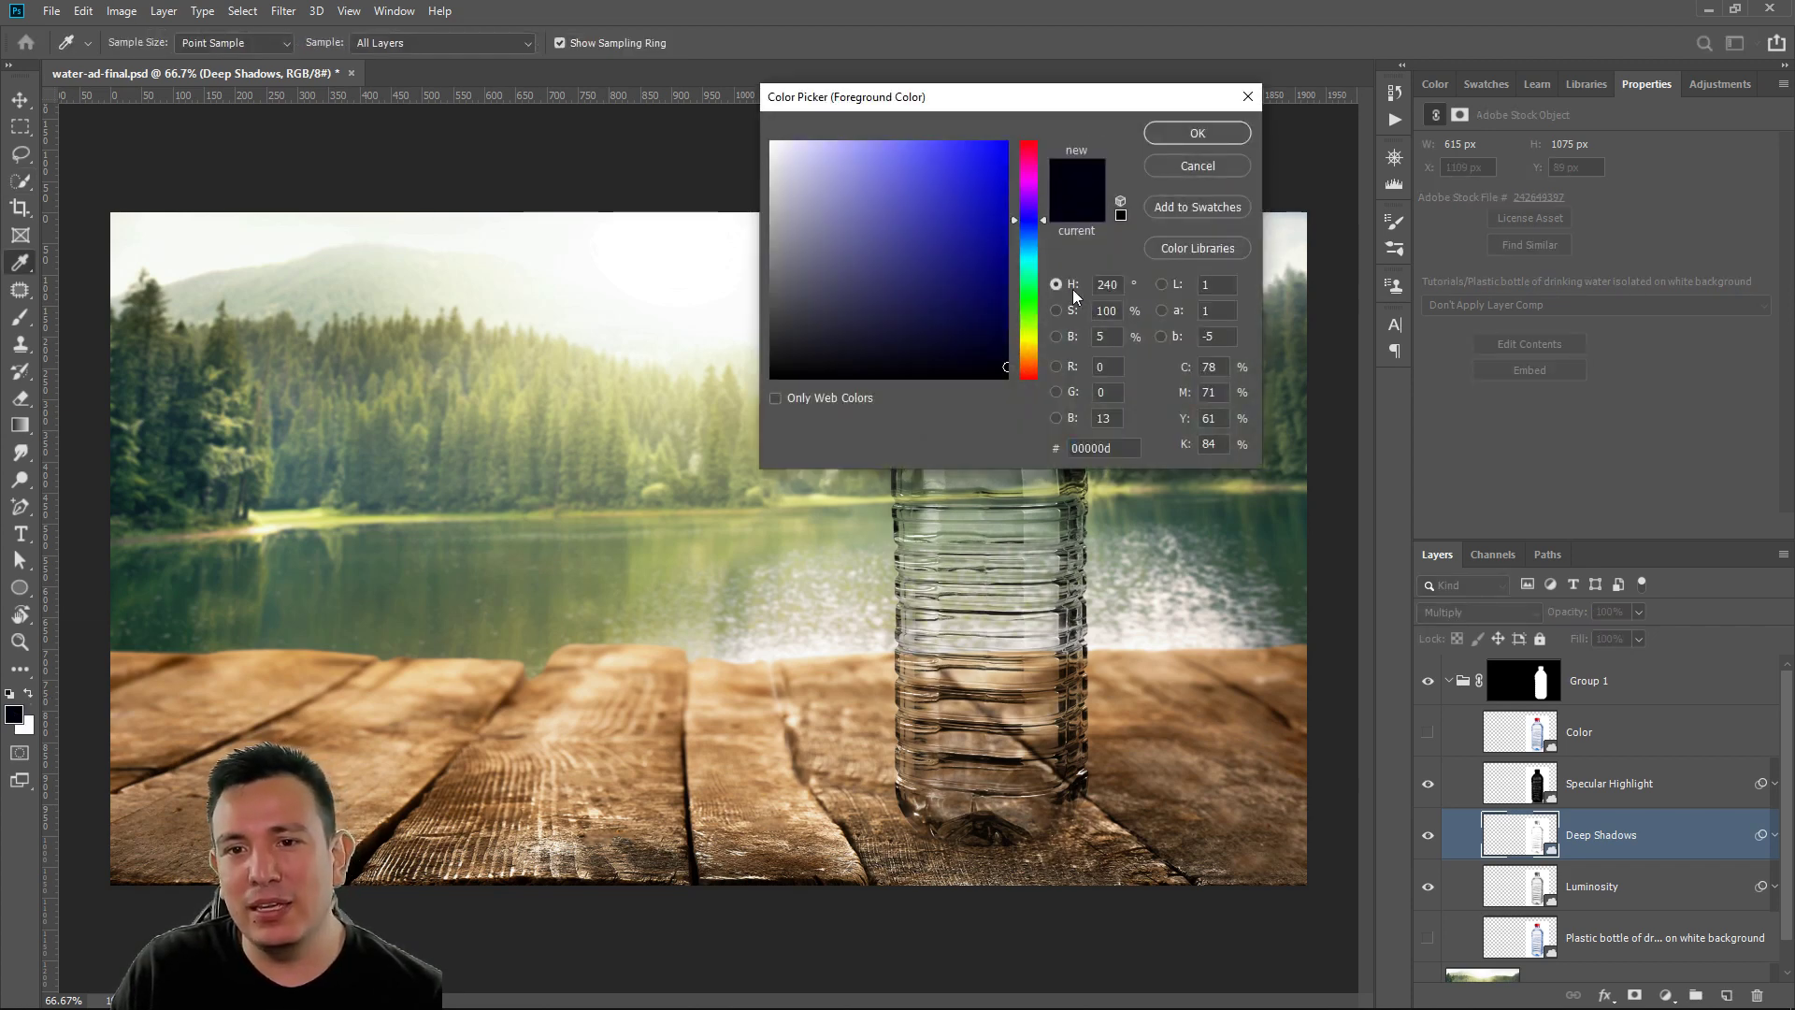
{"action": "mouse_move", "coordinate": [1038, 213]}
{"action": "left_mouse_down"}
{"action": "mouse_move", "coordinate": [1035, 366]}
{"action": "mouse_move", "coordinate": [1034, 187]}
{"action": "mouse_move", "coordinate": [1022, 240]}
{"action": "mouse_move", "coordinate": [979, 135]}
{"action": "mouse_move", "coordinate": [1007, 216]}
{"action": "left_mouse_up"}
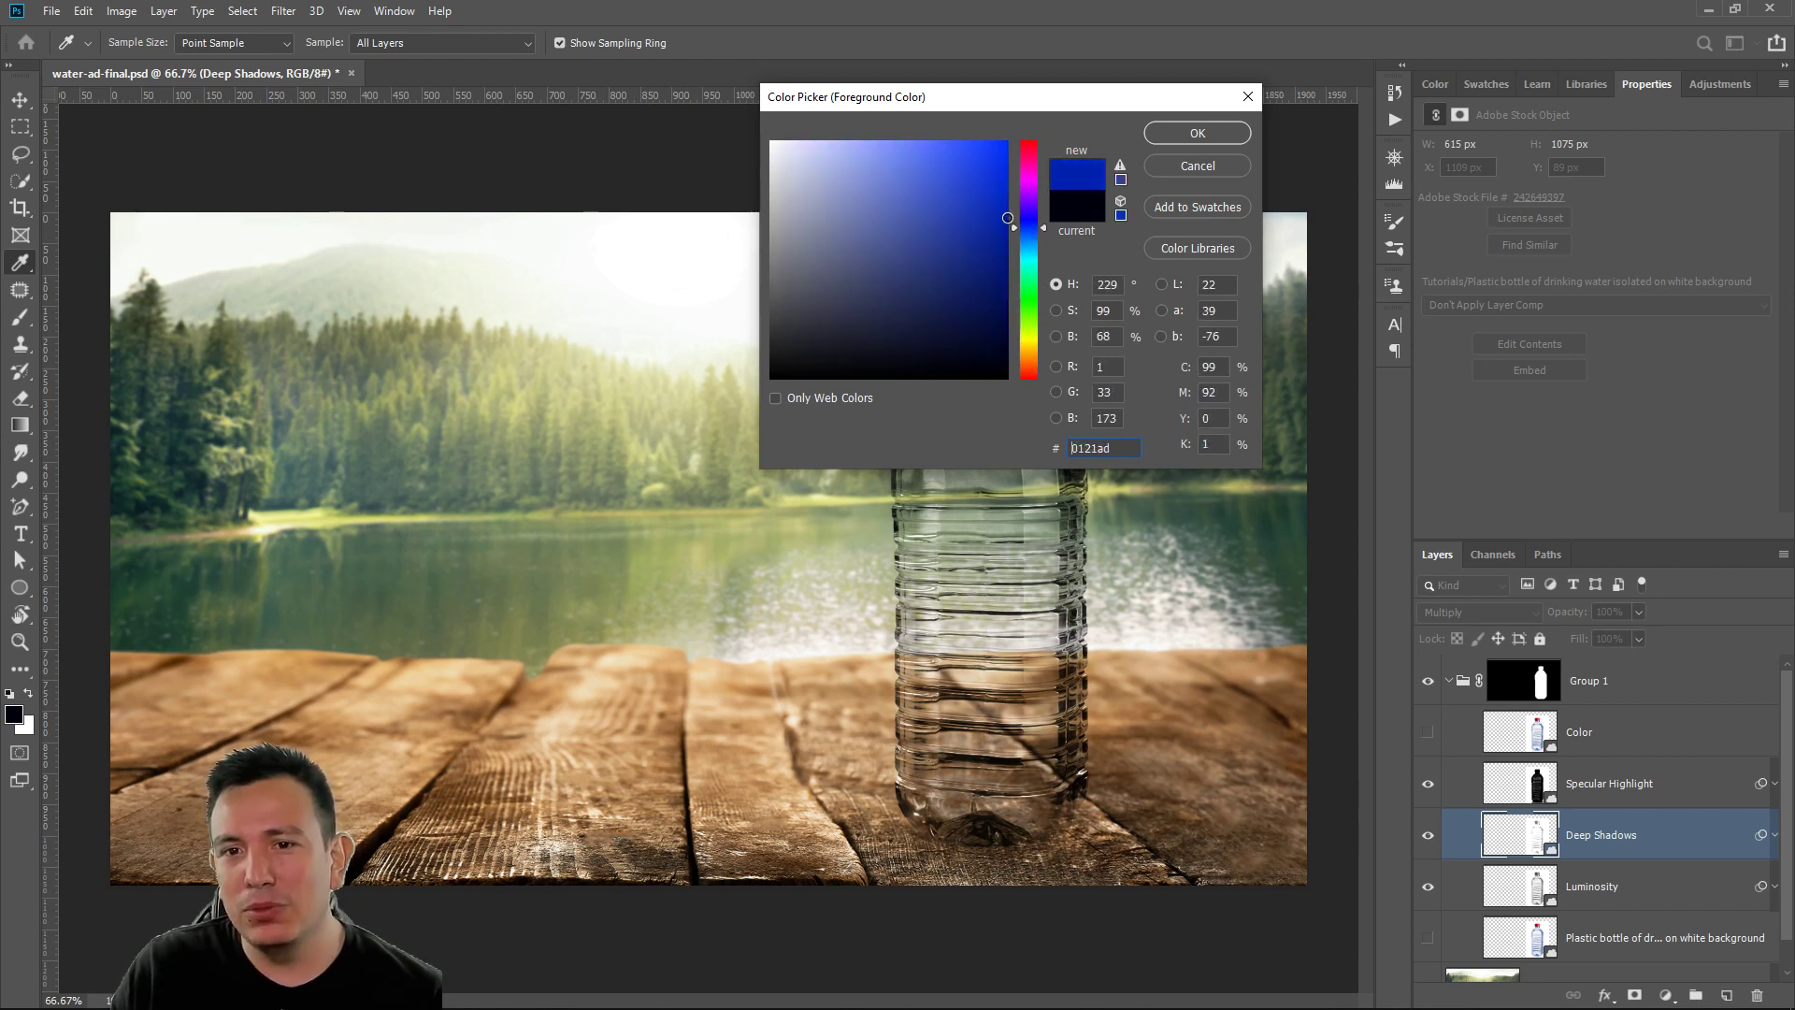
{"action": "left_click", "coordinate": [1029, 288]}
{"action": "mouse_move", "coordinate": [1029, 351]}
{"action": "left_mouse_down"}
{"action": "mouse_move", "coordinate": [1028, 167]}
{"action": "mouse_move", "coordinate": [897, 196]}
{"action": "mouse_move", "coordinate": [1062, 190]}
{"action": "mouse_move", "coordinate": [1000, 365]}
{"action": "mouse_move", "coordinate": [1001, 289]}
{"action": "mouse_move", "coordinate": [1007, 374]}
{"action": "left_mouse_up"}
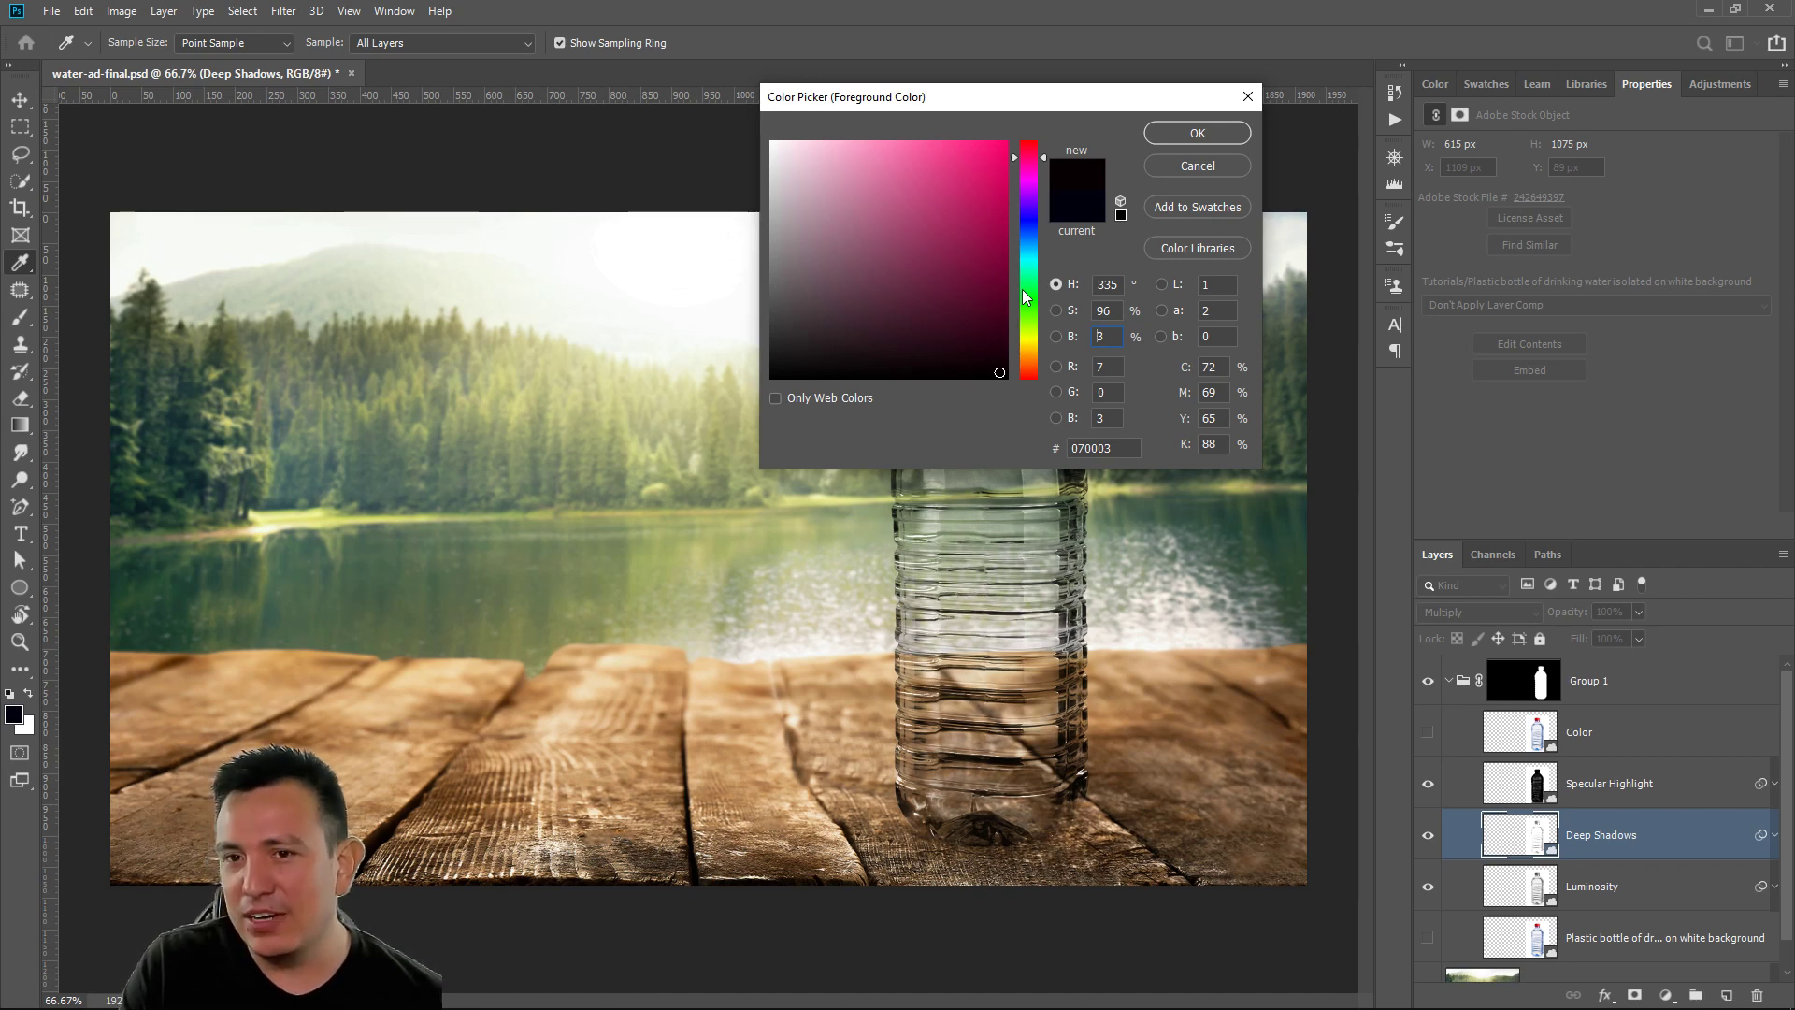
{"action": "left_click", "coordinate": [1247, 165]}
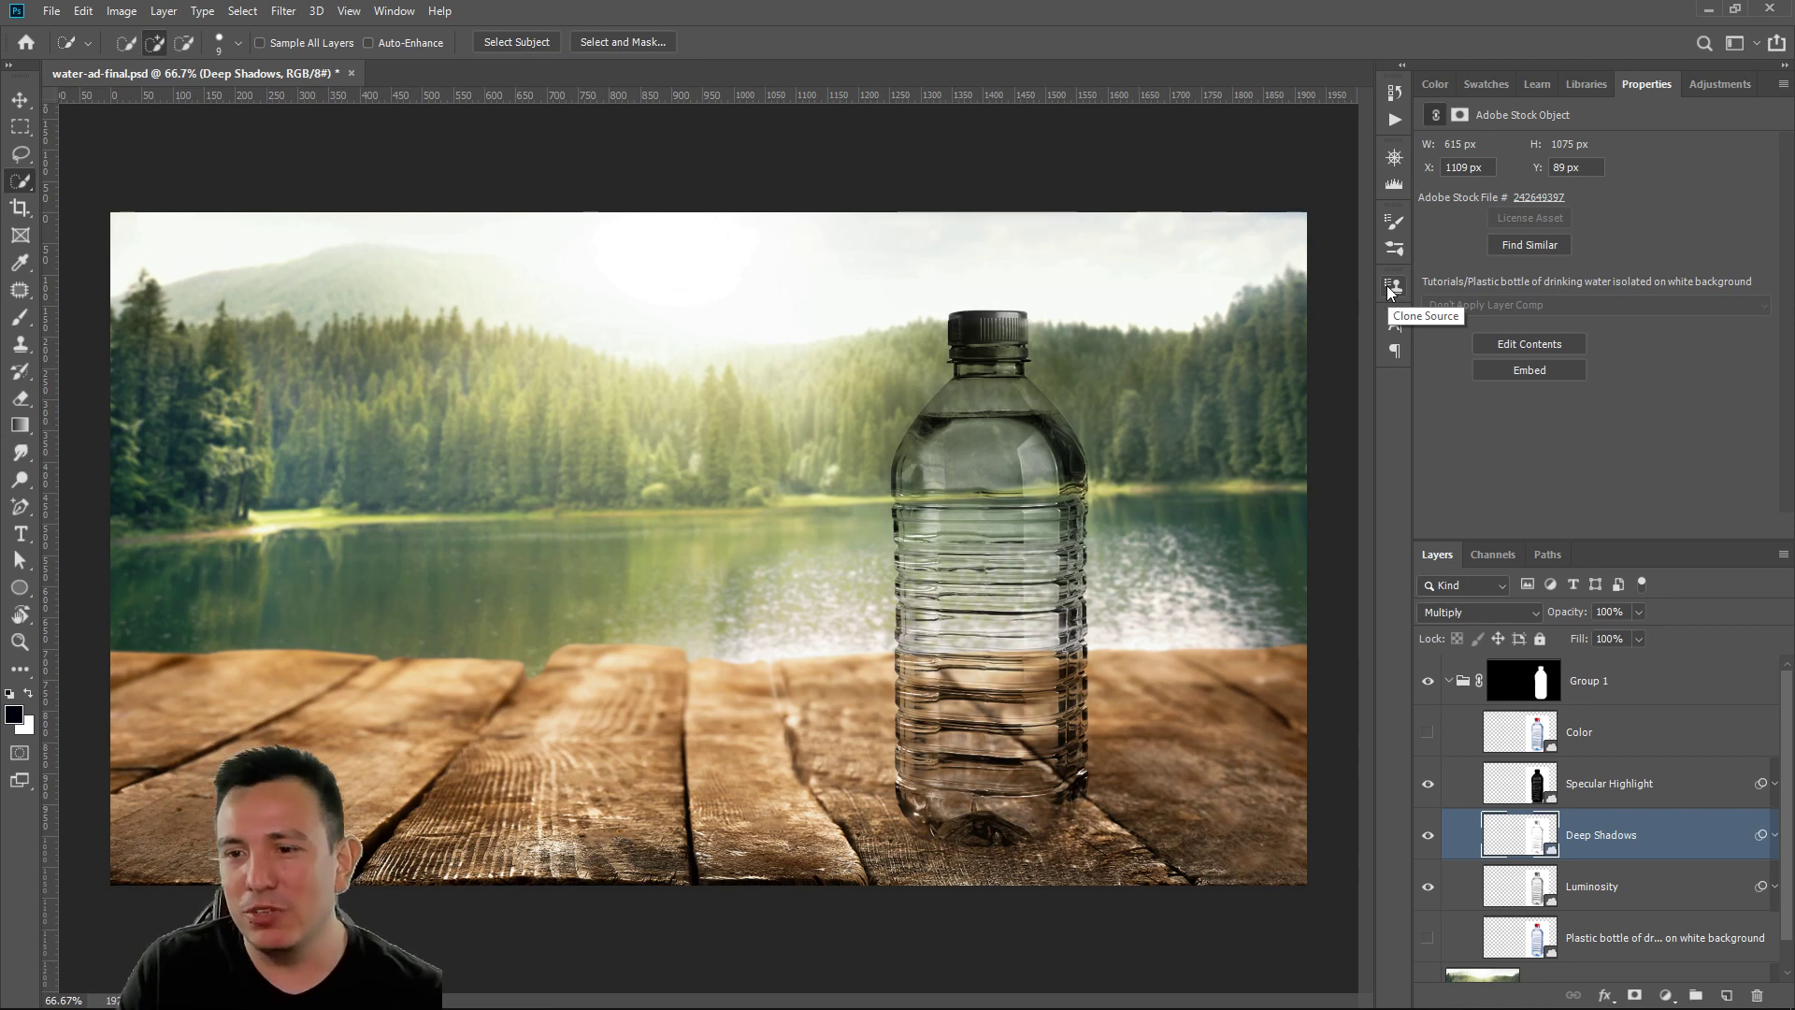
Show the Color layer, set its blend mode to Color, and toggle its visibility to compare the bottle with and without it
{"action": "left_click", "coordinate": [1497, 748]}
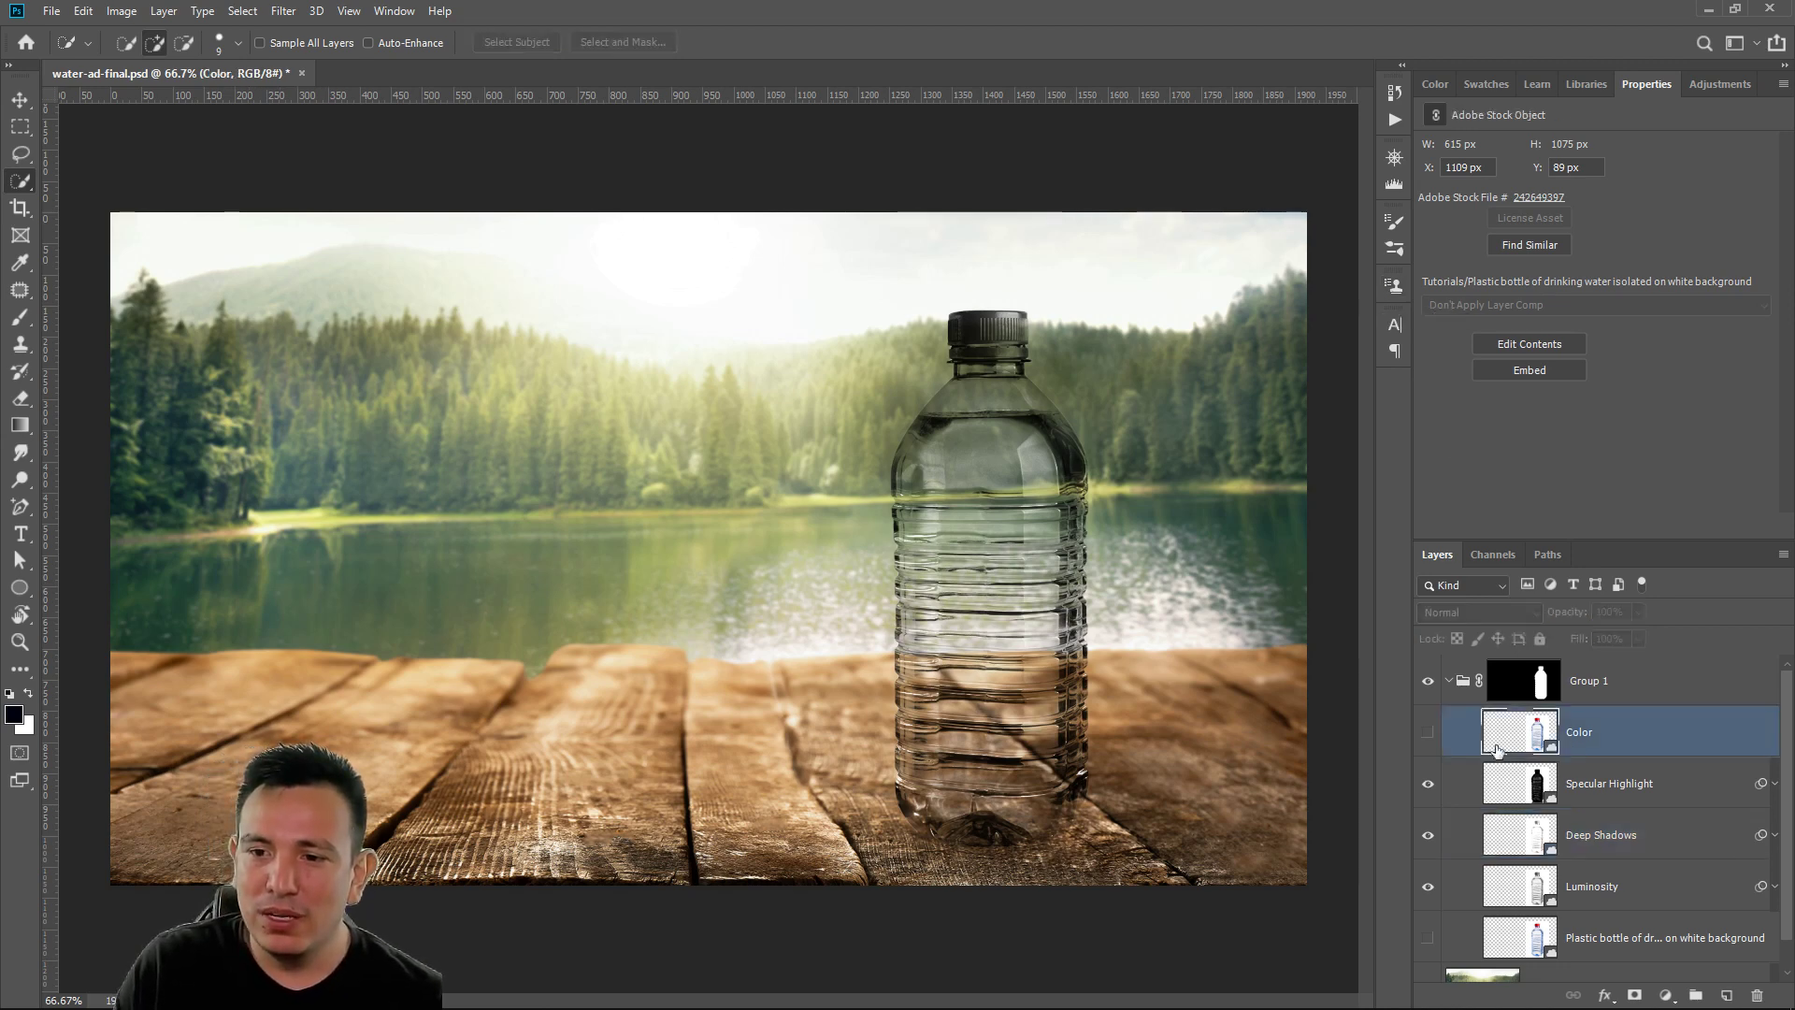
{"action": "left_click", "coordinate": [1428, 737]}
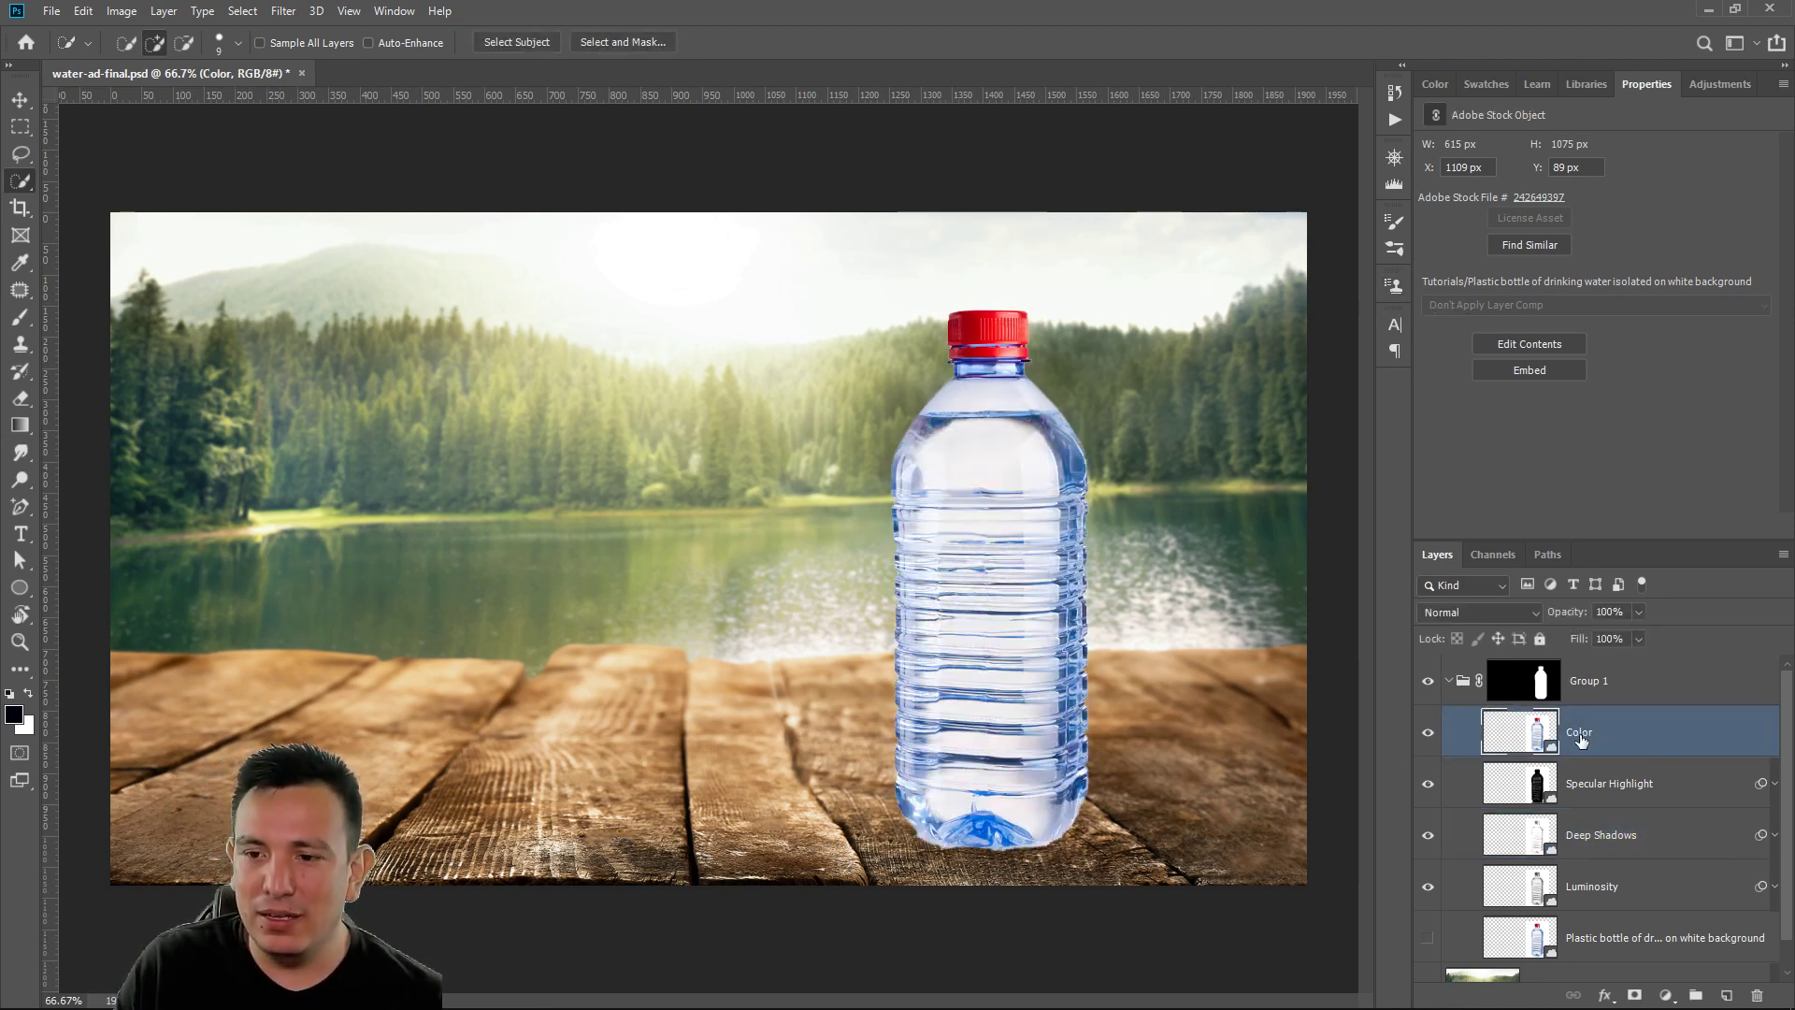
{"action": "left_click", "coordinate": [1482, 611]}
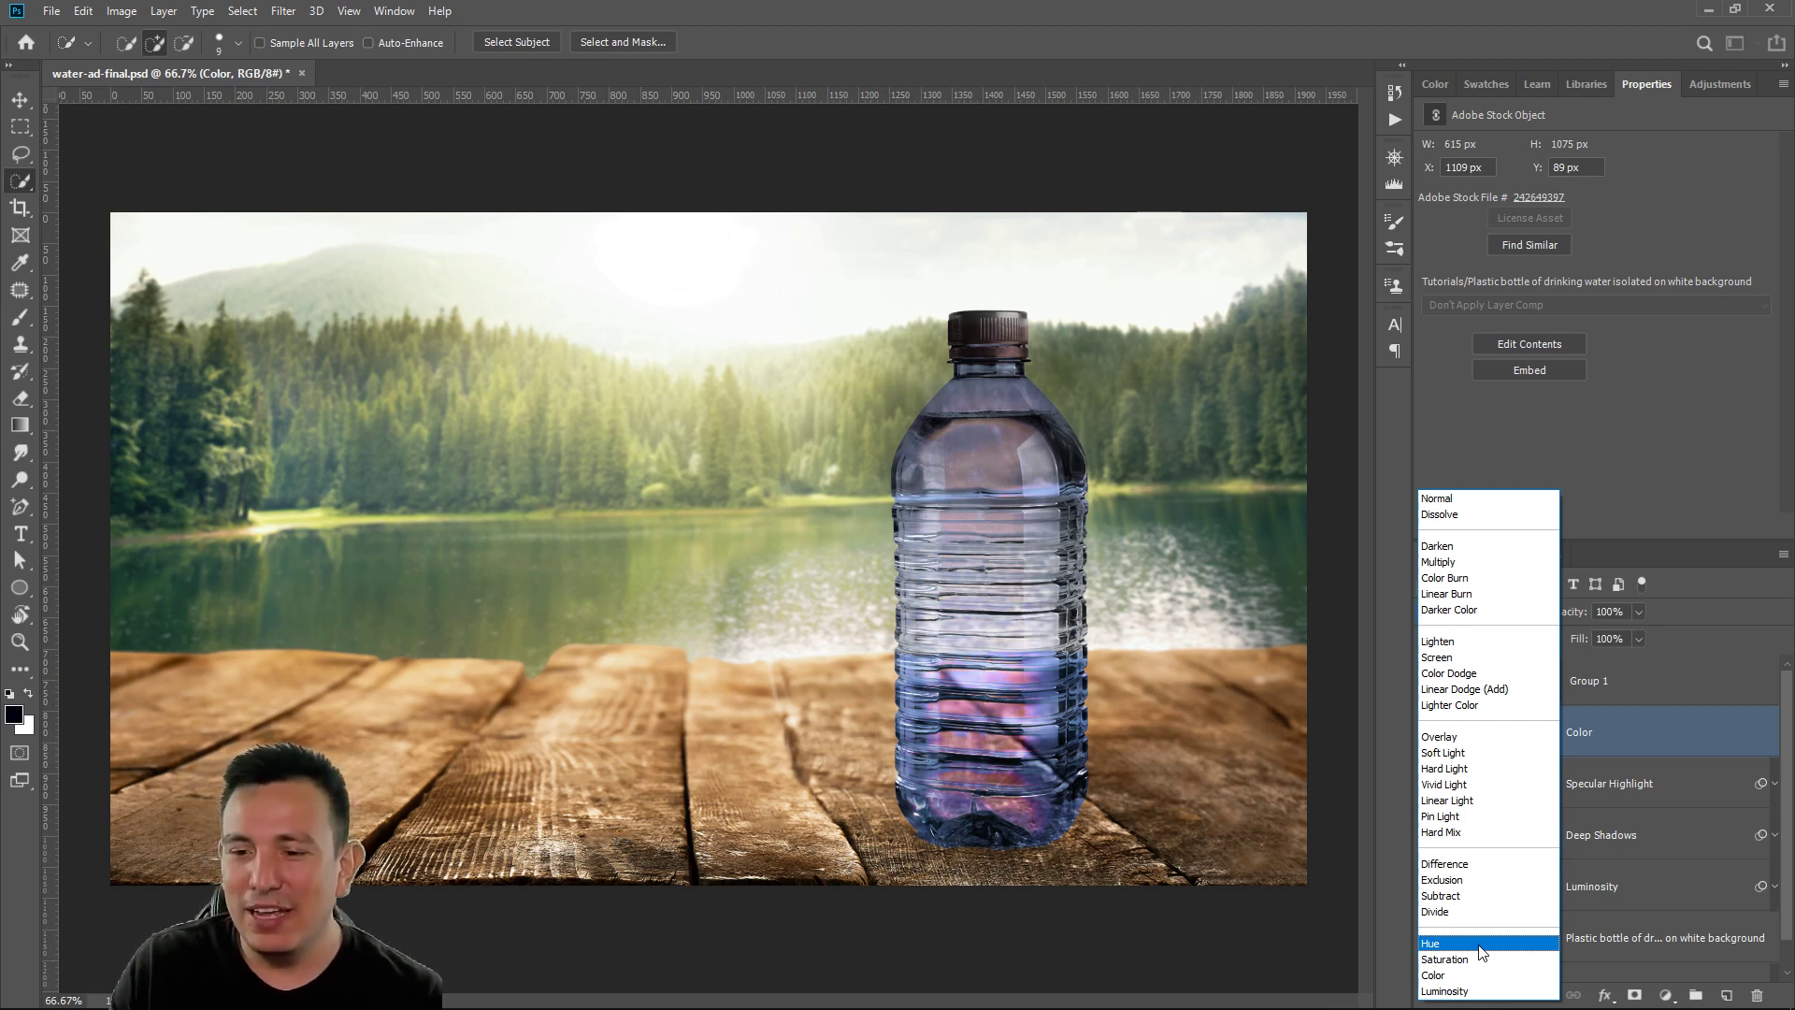
{"action": "left_click", "coordinate": [1481, 975]}
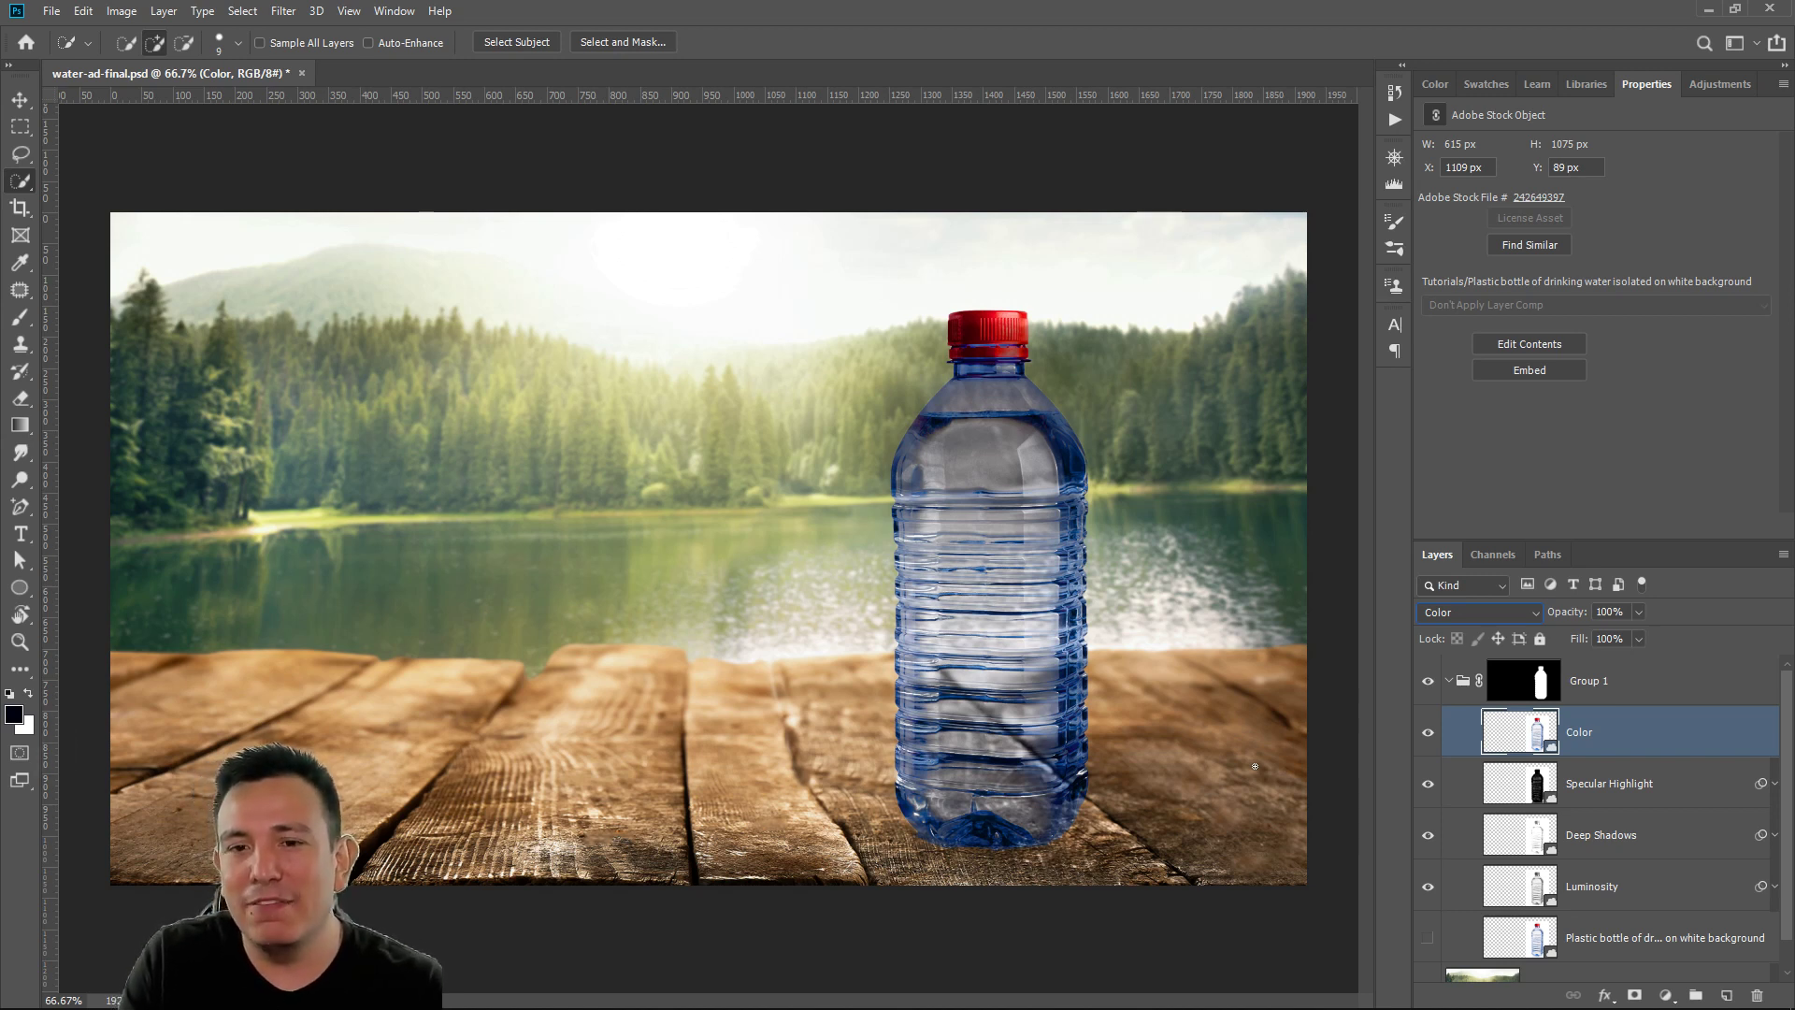
{"action": "left_click", "coordinate": [1424, 736]}
{"action": "left_click", "coordinate": [1425, 737]}
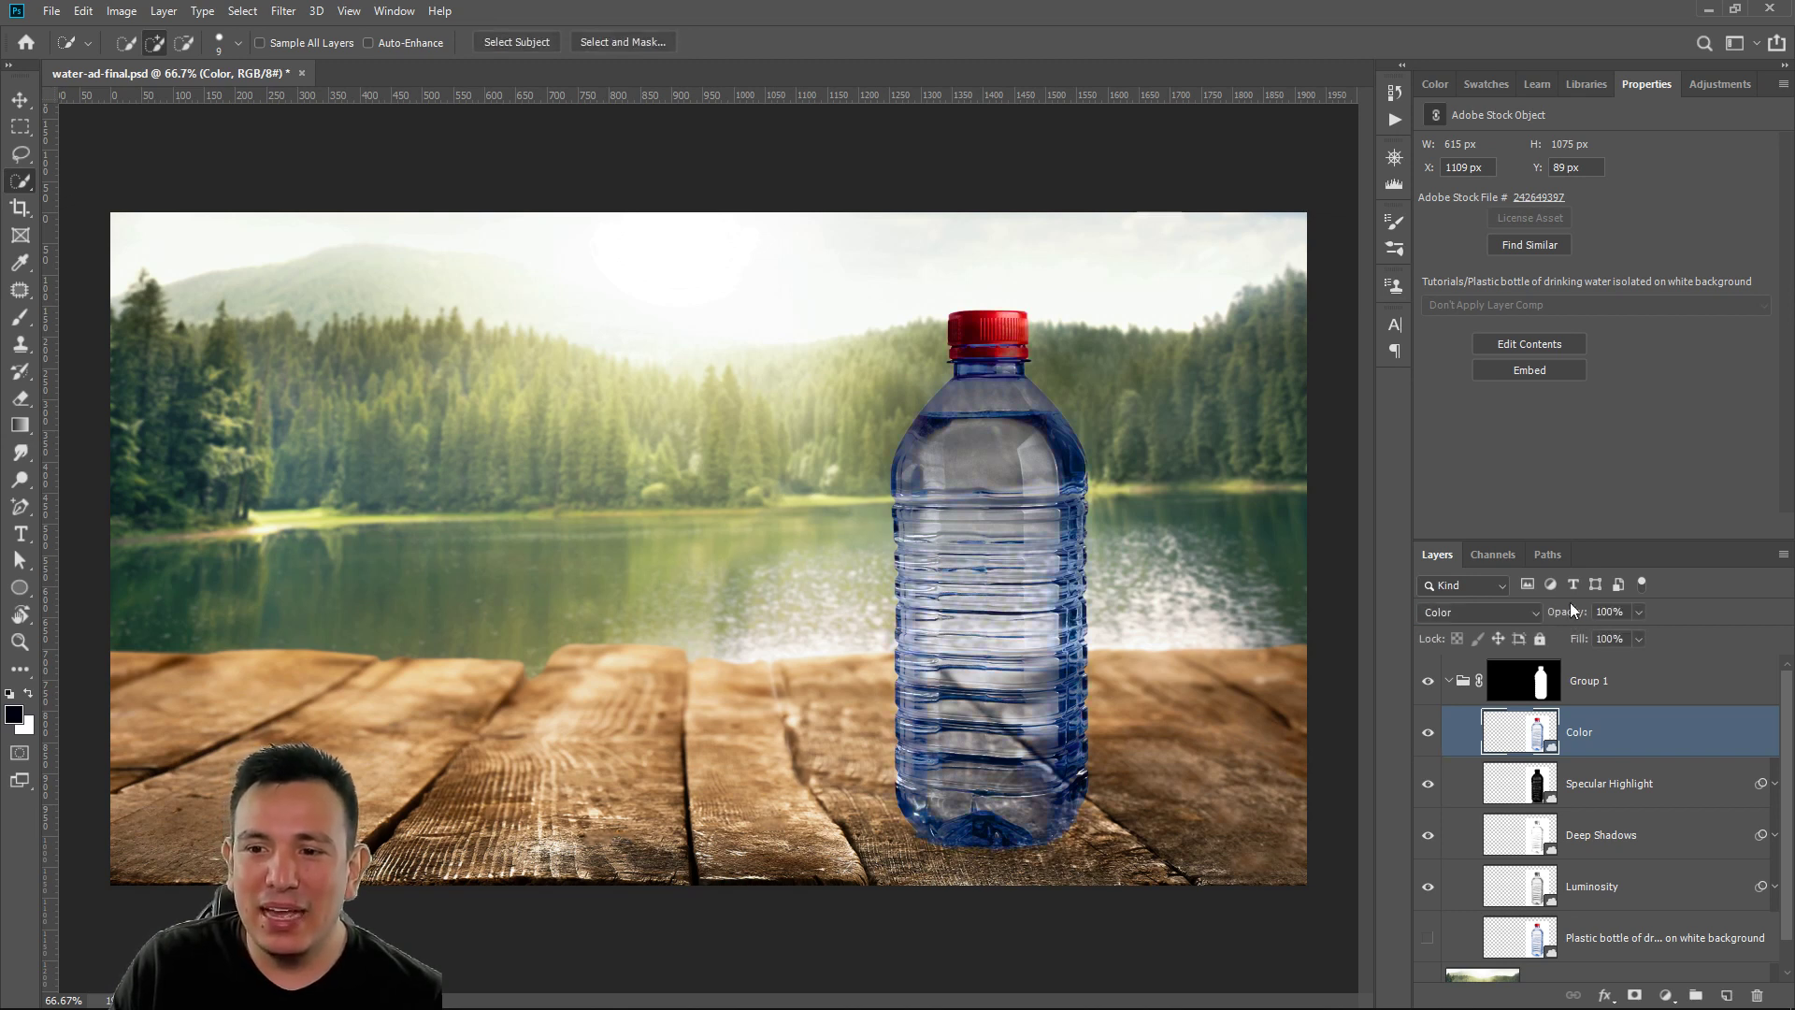
{"action": "left_click_drag", "start_coordinate": [1569, 607], "coordinate": [1593, 638]}
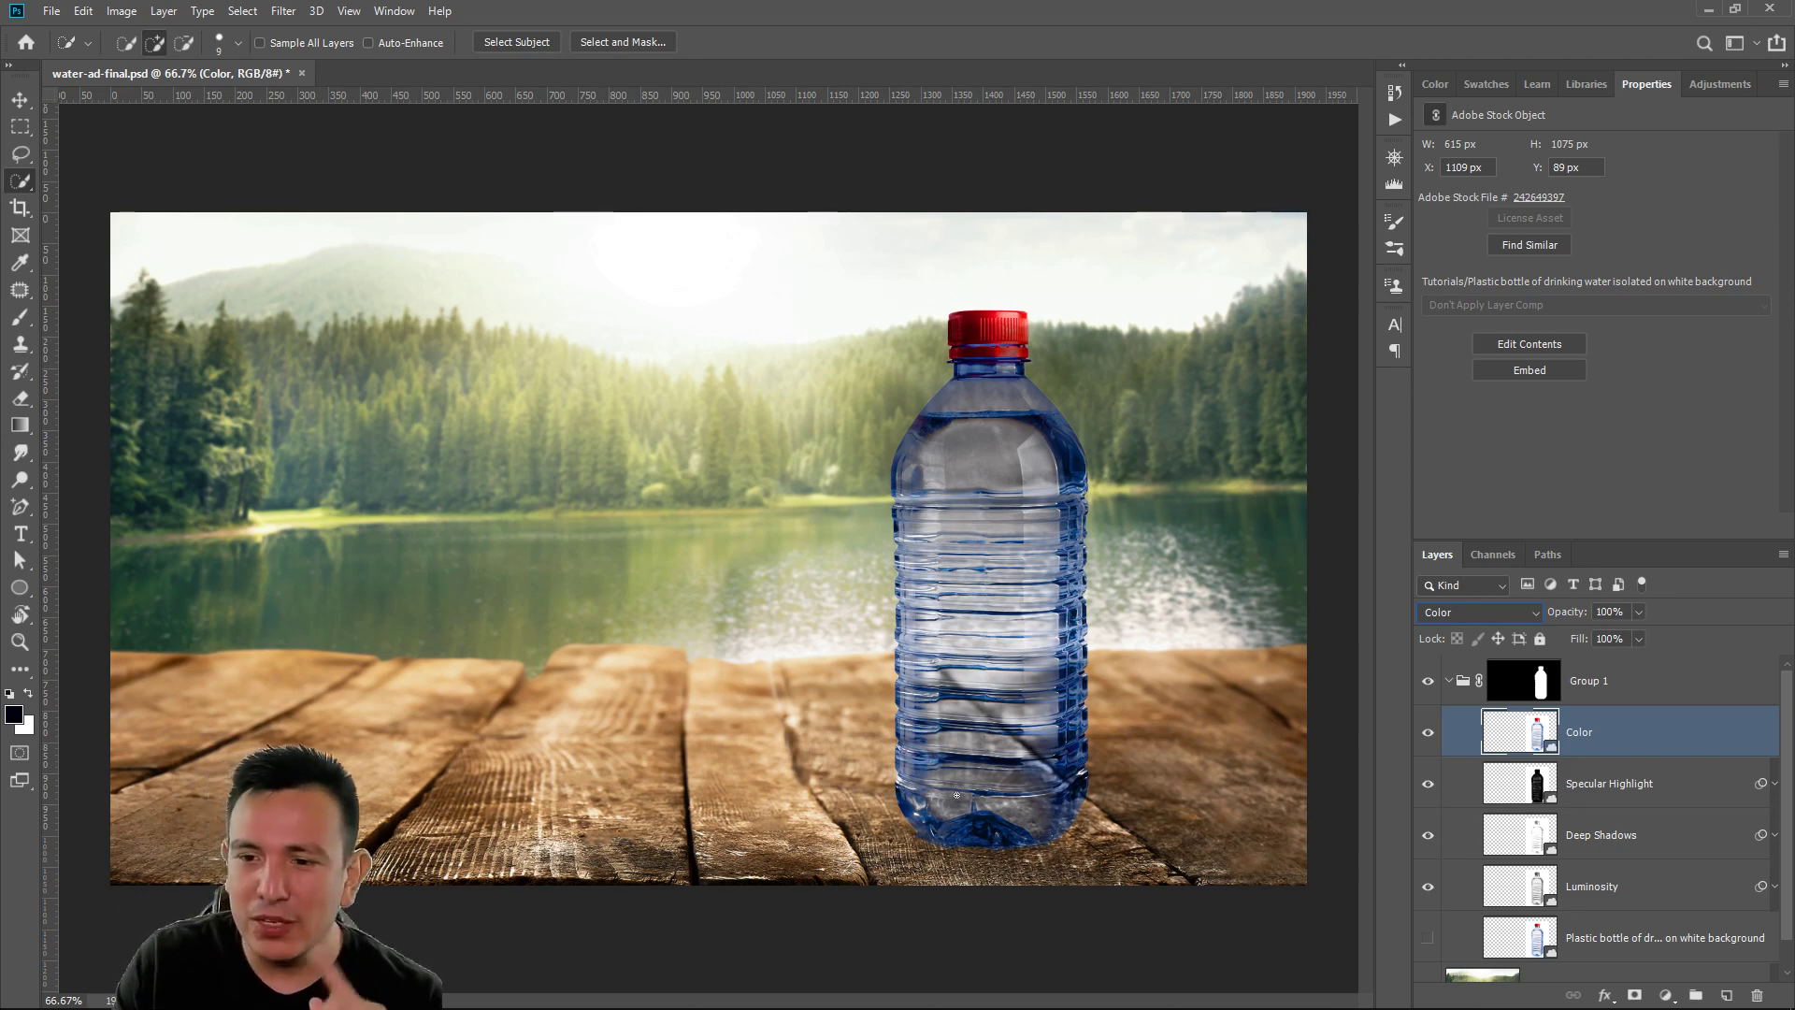
Show the original bottle layer, copy its marquee-selected red cap to a new layer, and place that layer above Color in Group 1
{"action": "scroll", "coordinate": [1487, 757], "scroll_direction": "down", "scroll_amount": 1}
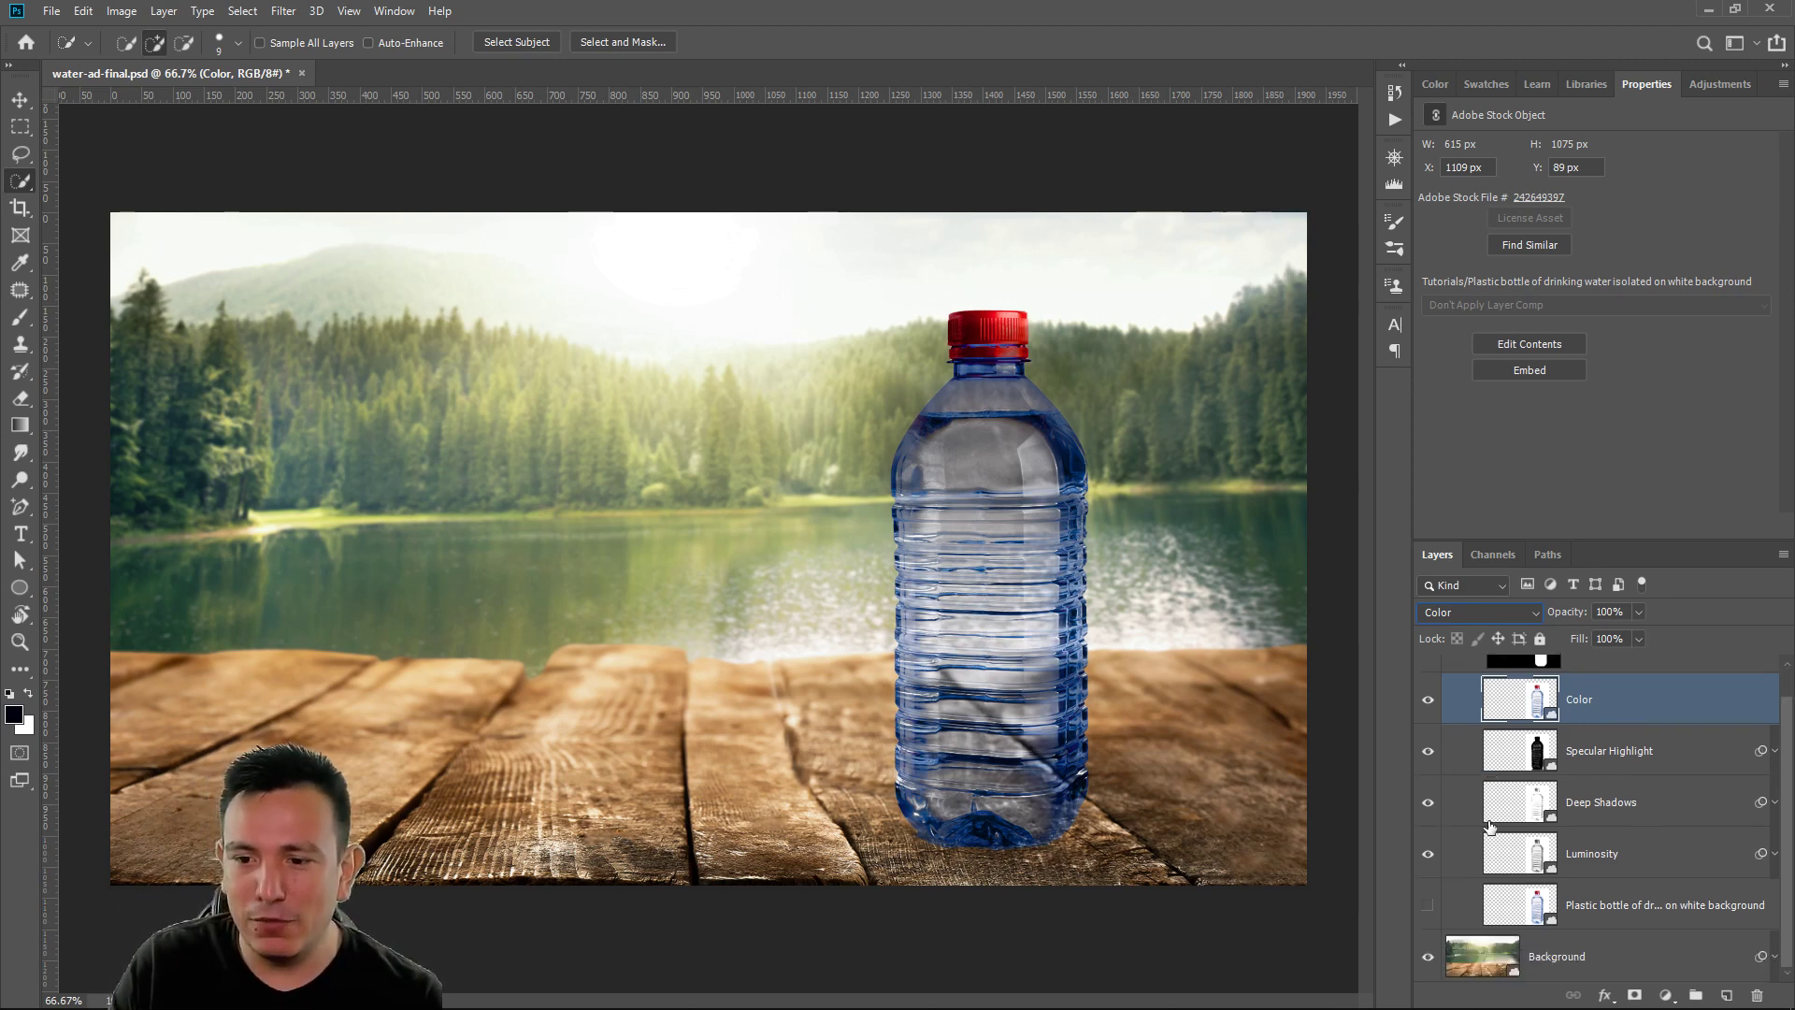
{"action": "left_click", "coordinate": [1428, 905]}
{"action": "left_click", "coordinate": [1499, 907]}
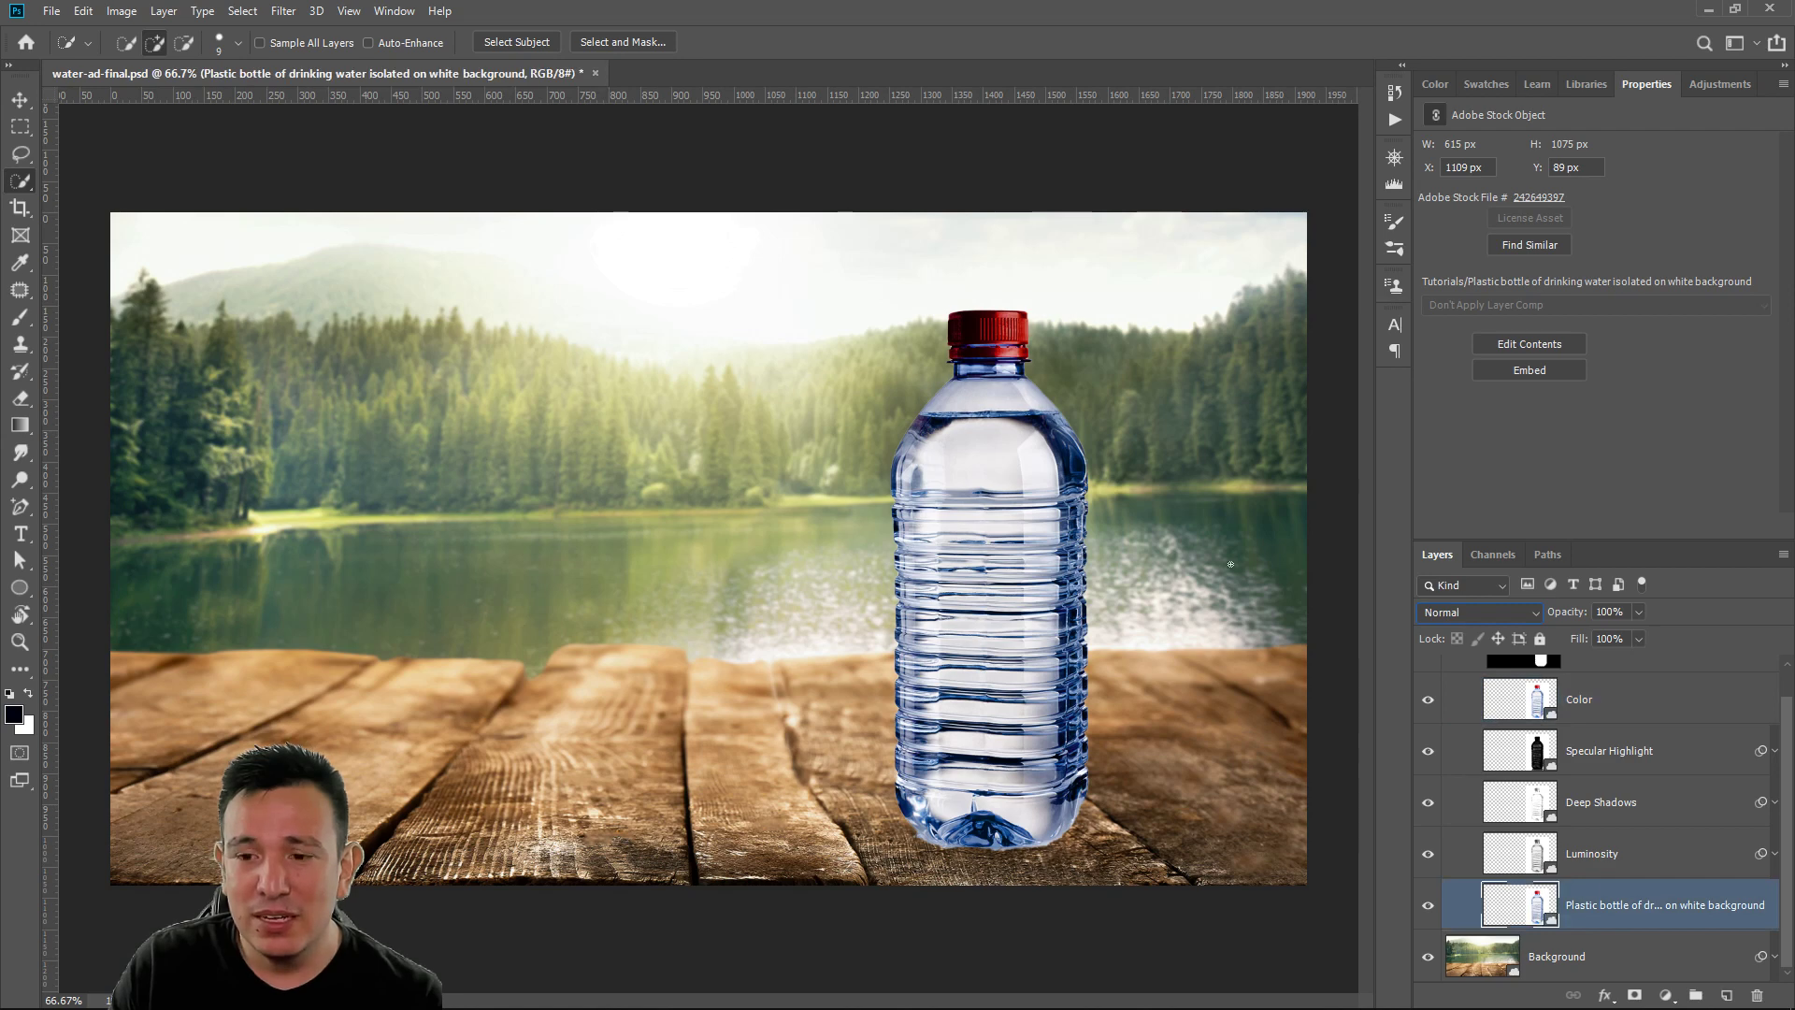
{"action": "left_click_drag", "start_coordinate": [20, 126], "coordinate": [110, 128]}
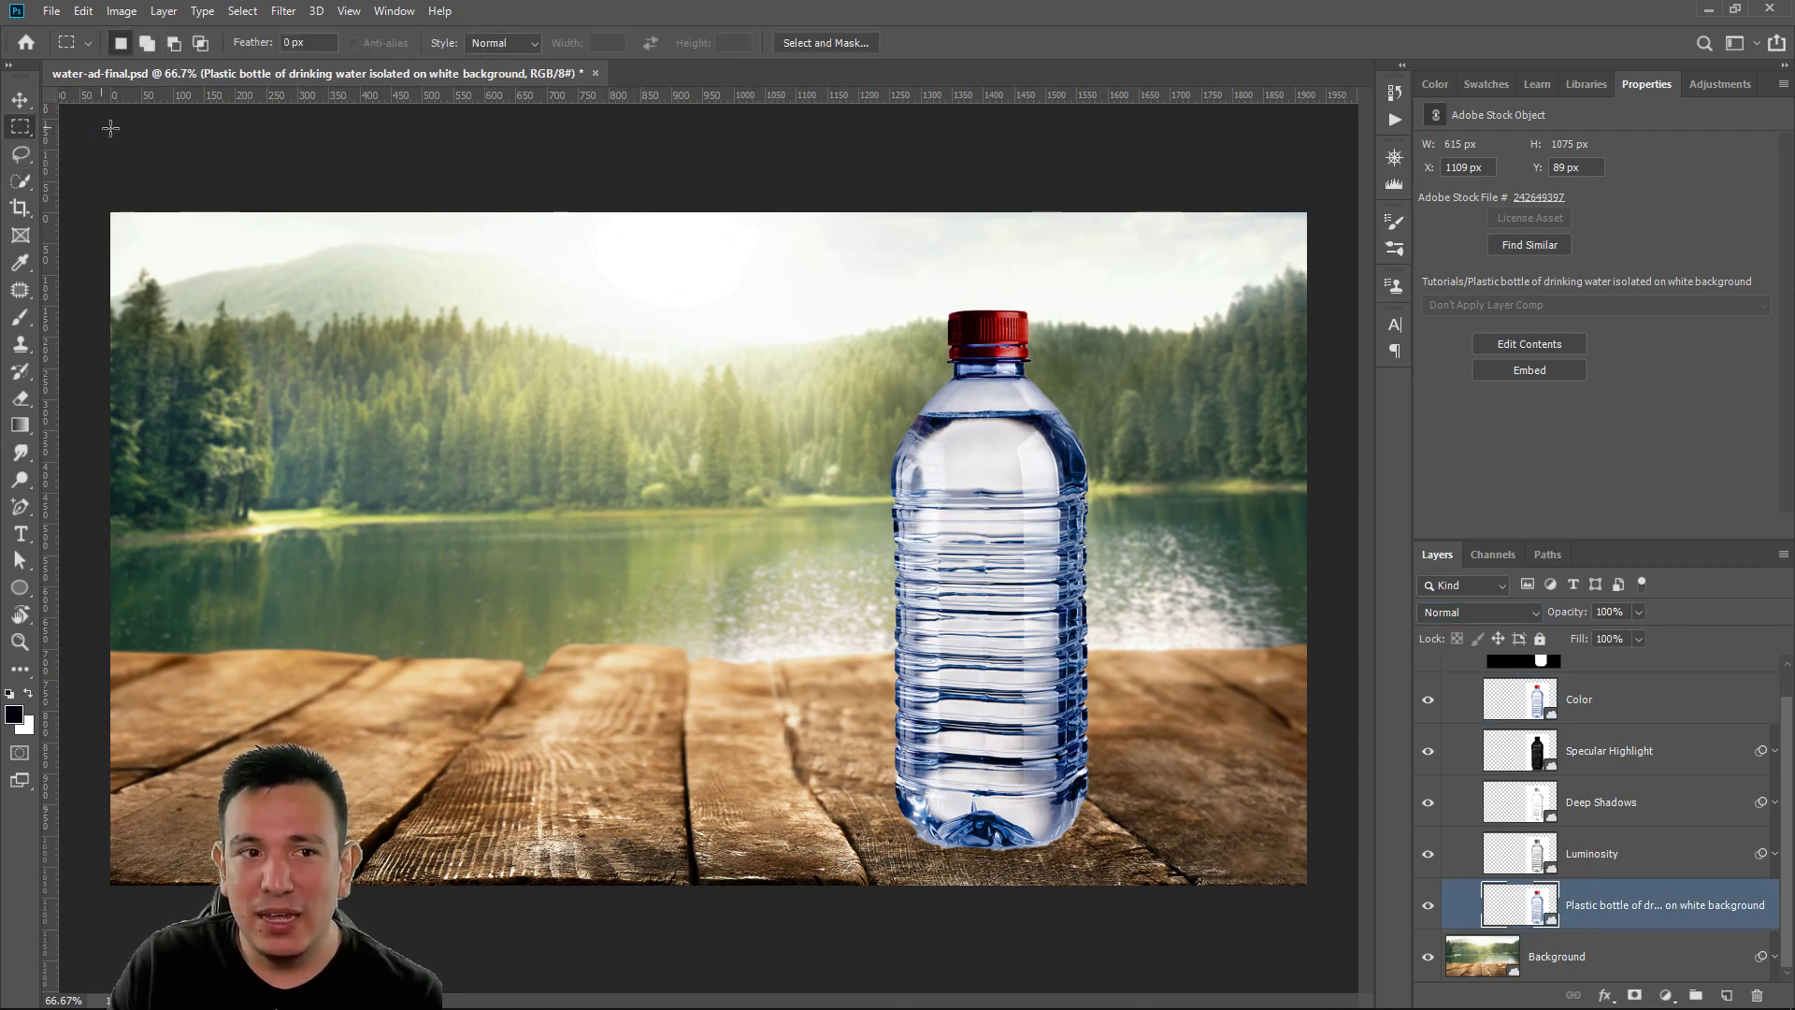
{"action": "left_click_drag", "start_coordinate": [939, 298], "coordinate": [1037, 364]}
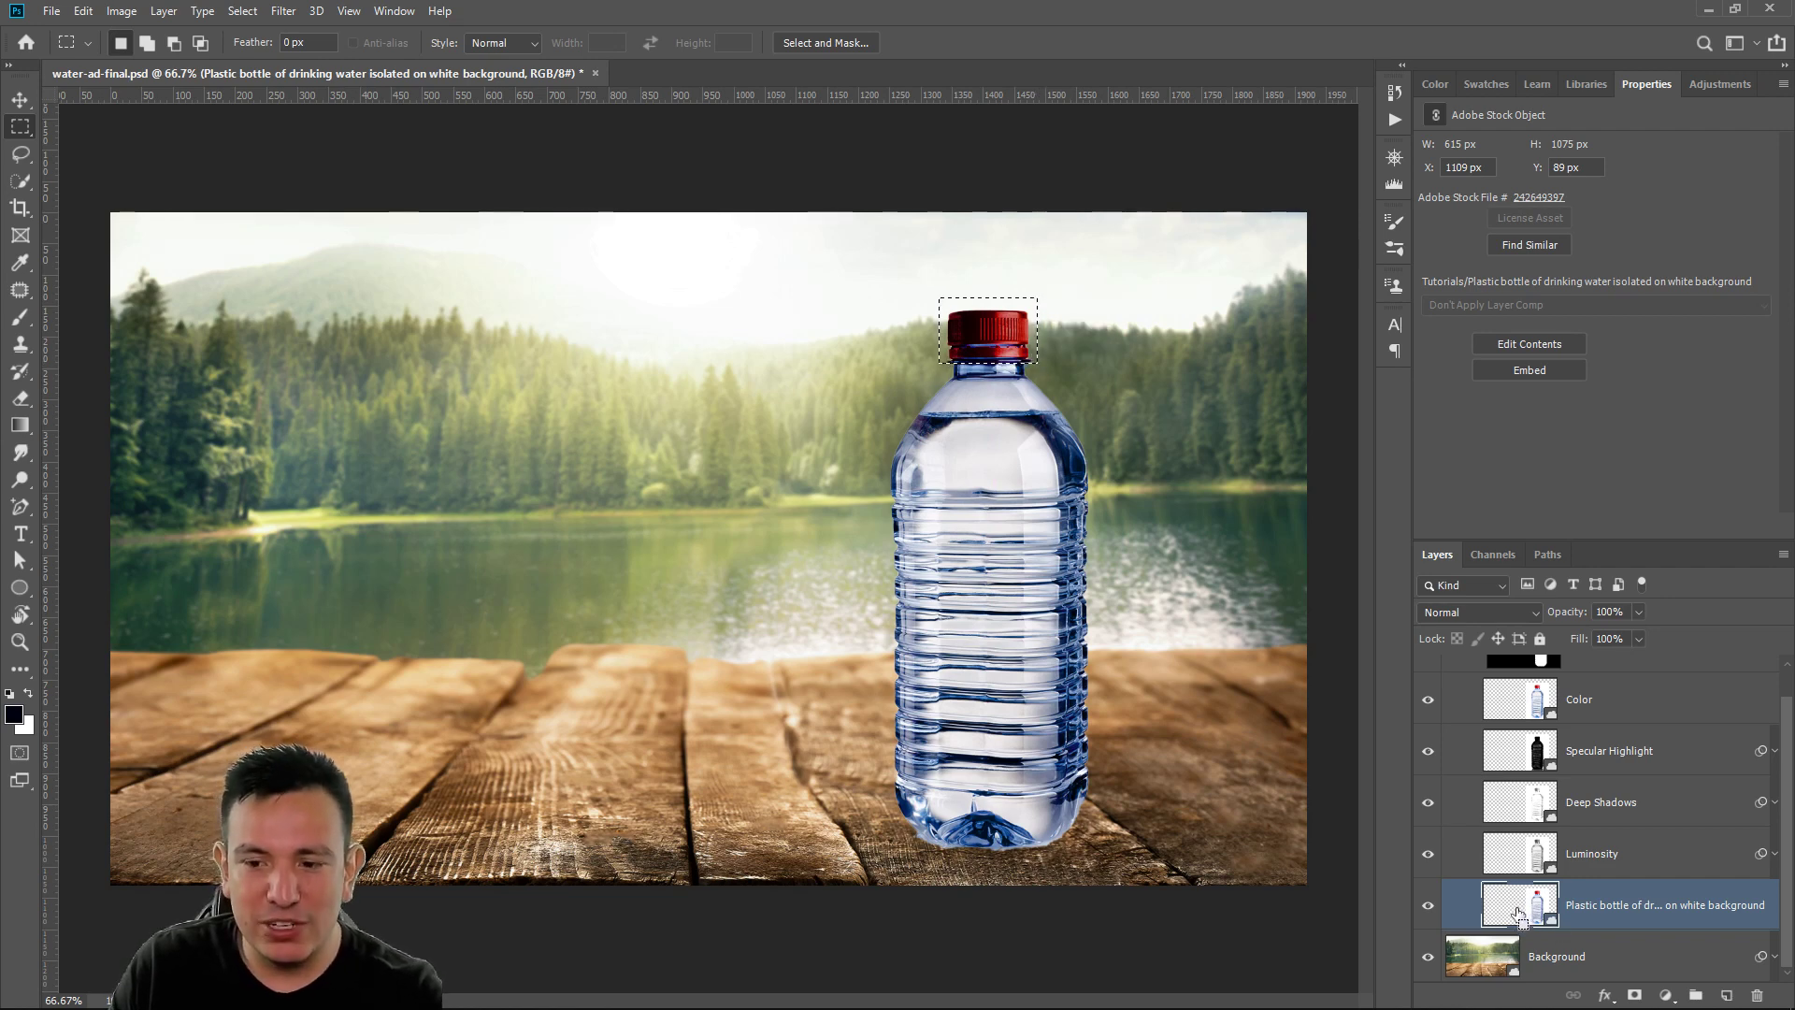
{"action": "key", "text": "ctrl+j"}
{"action": "left_click_drag", "start_coordinate": [1525, 916], "coordinate": [1529, 725]}
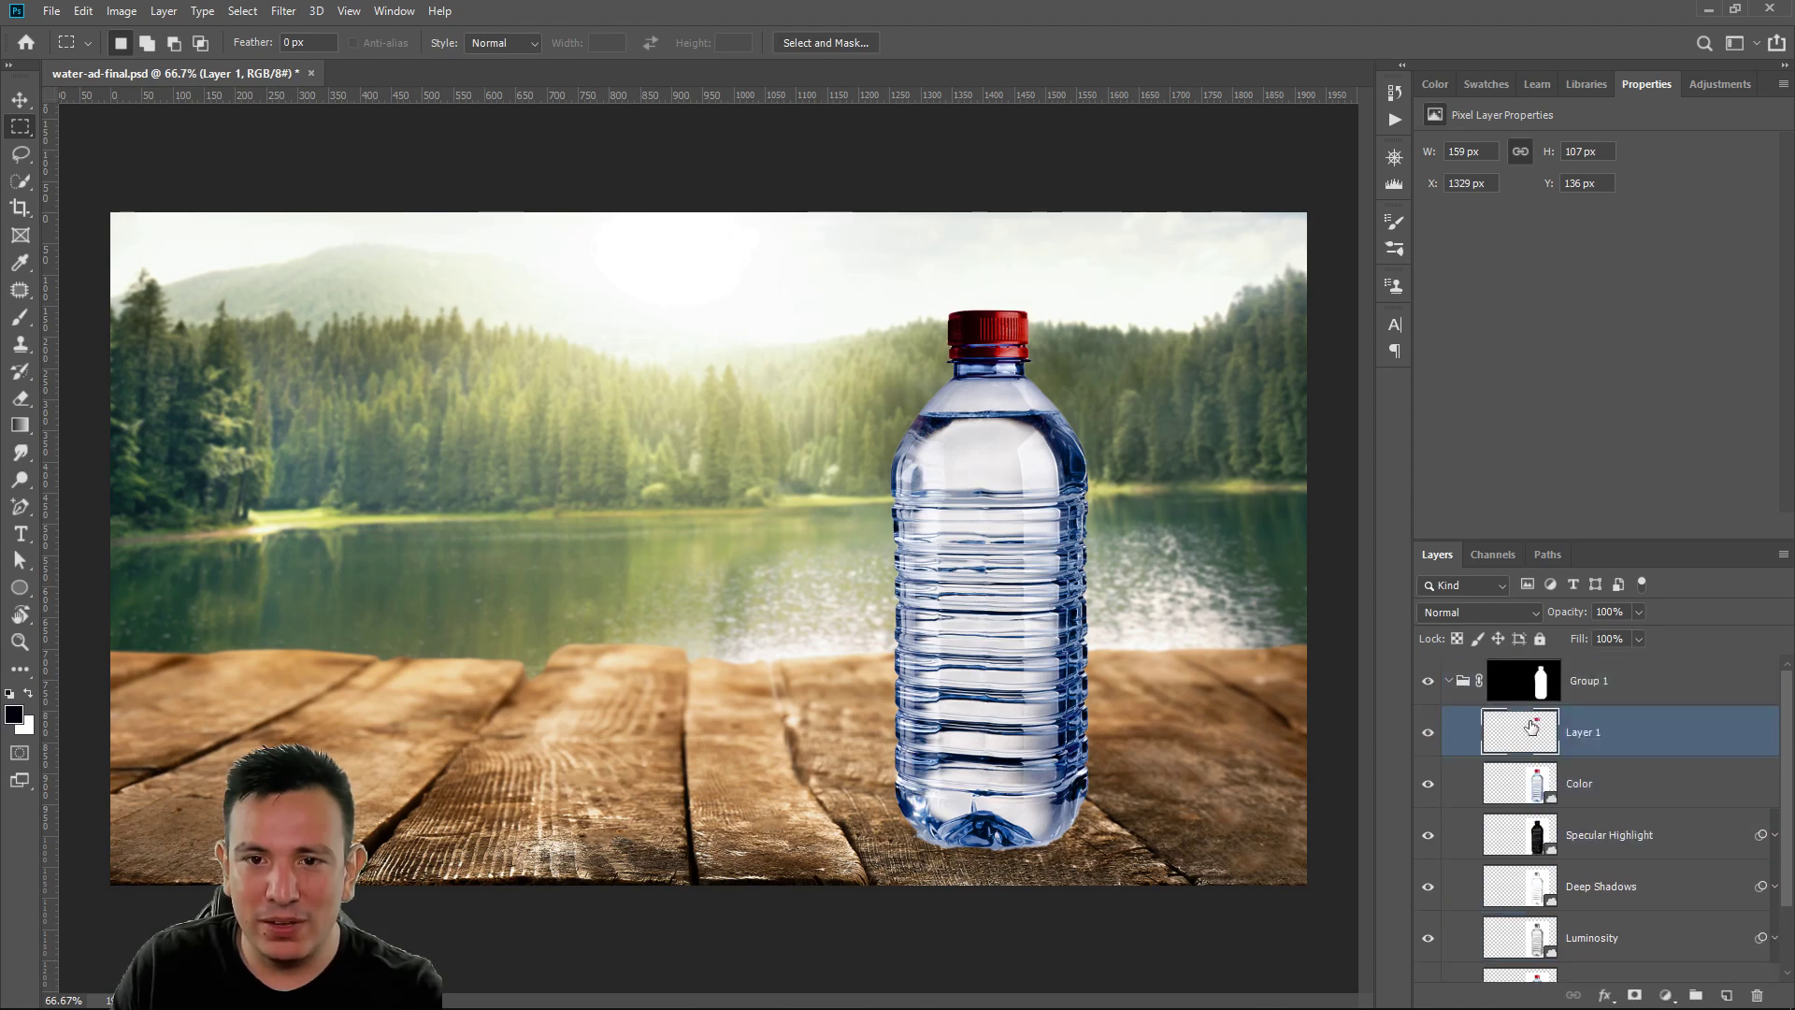
Hide the original bottle layer inside Group 1 and collapse the group
{"action": "left_click", "coordinate": [1447, 688]}
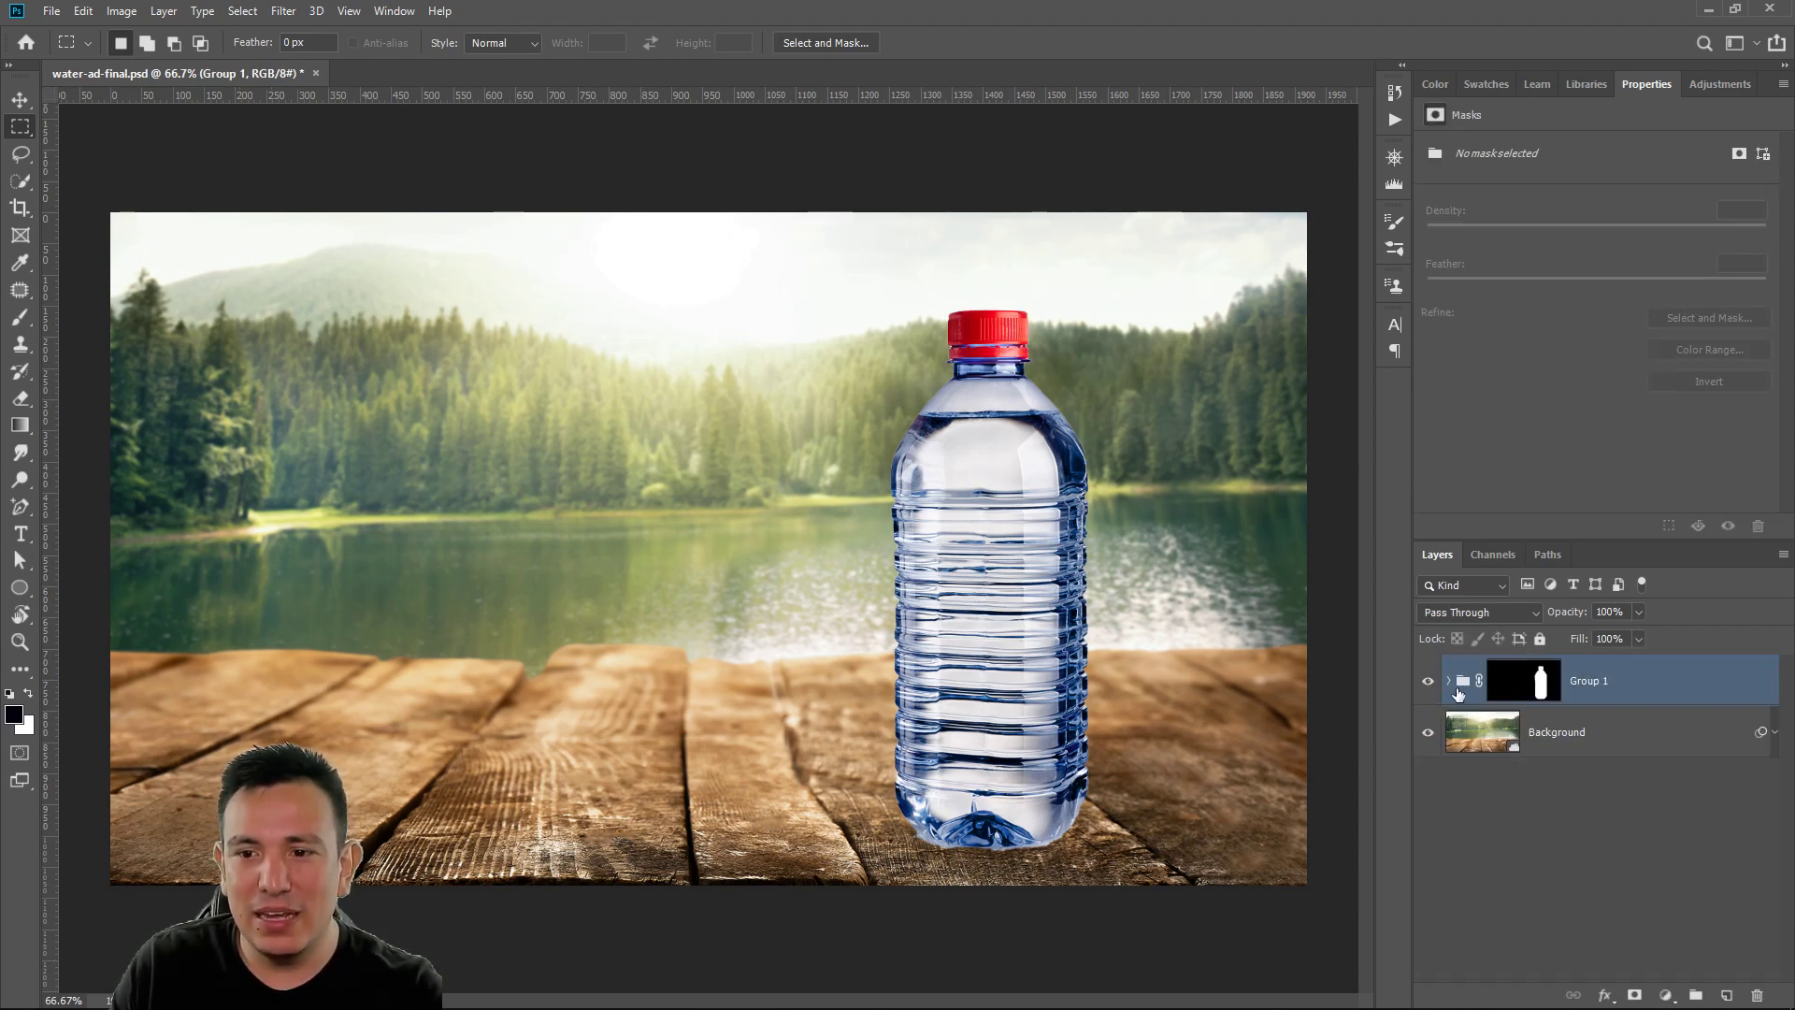
{"action": "left_click", "coordinate": [1449, 689]}
{"action": "scroll", "coordinate": [1496, 809], "scroll_direction": "down", "scroll_amount": 2}
{"action": "left_click", "coordinate": [1427, 913]}
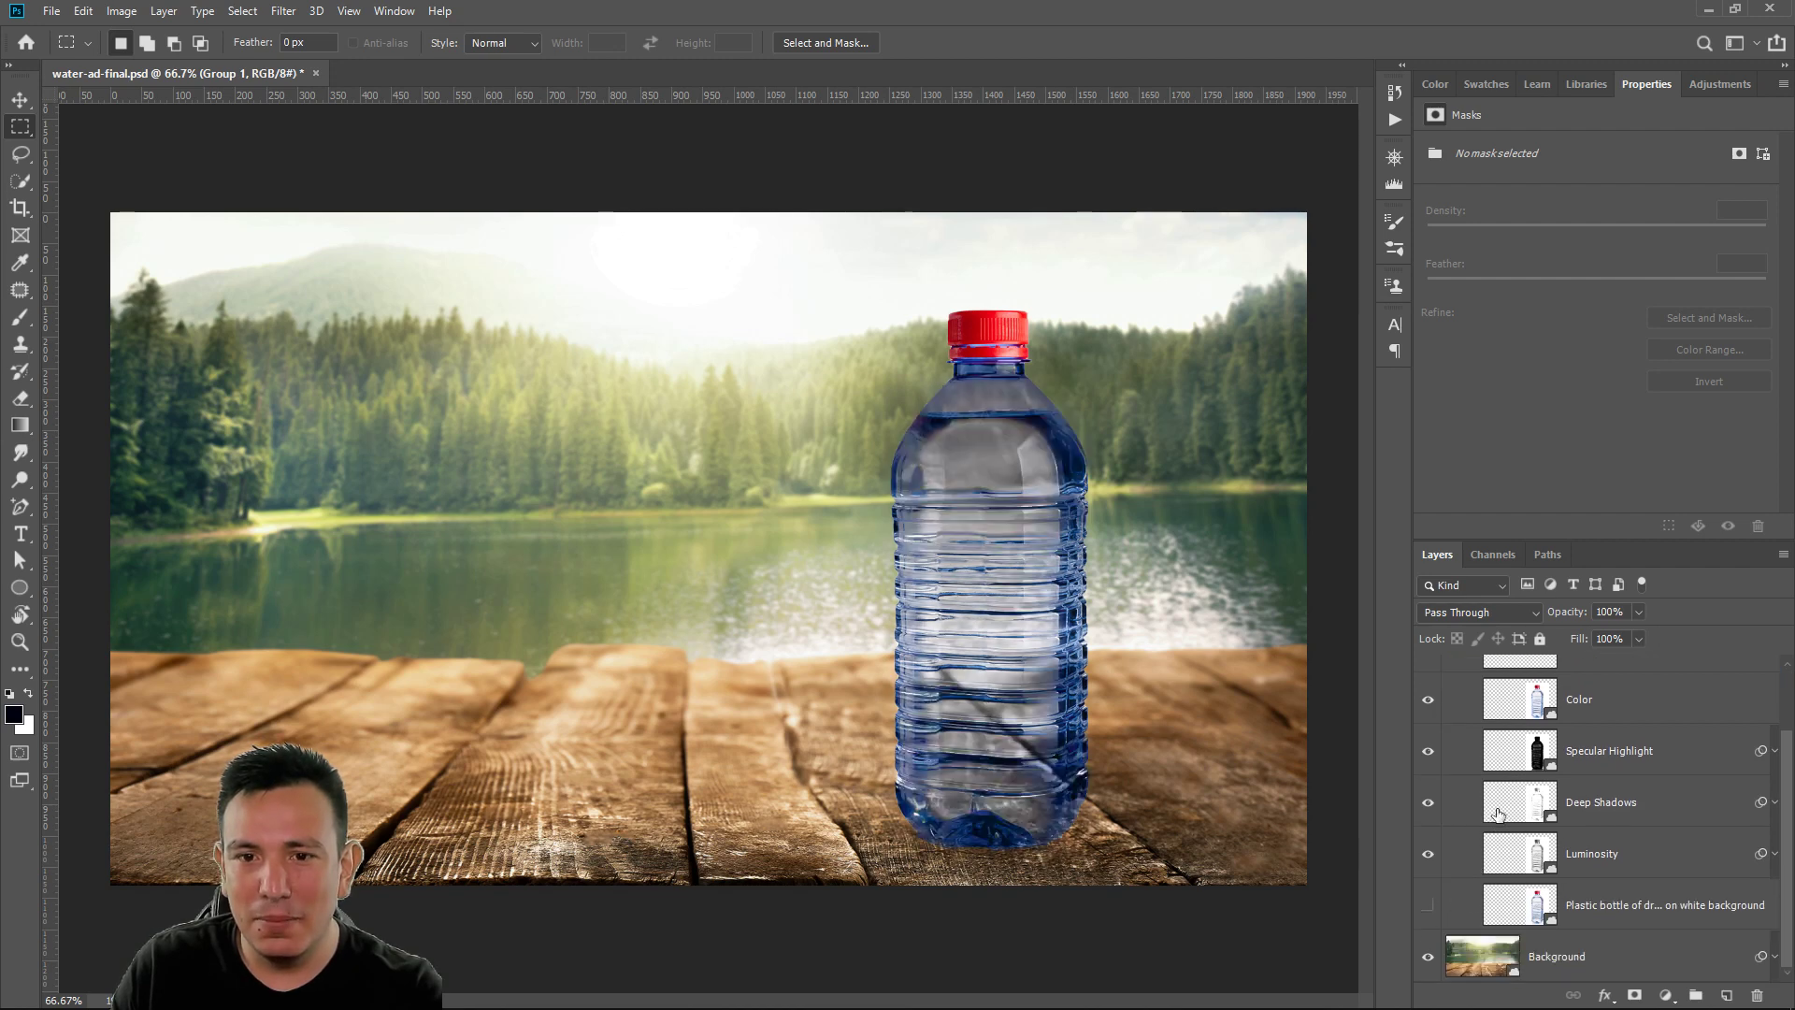
{"action": "scroll", "coordinate": [1499, 819], "scroll_direction": "up", "scroll_amount": 2}
{"action": "left_click", "coordinate": [1448, 689]}
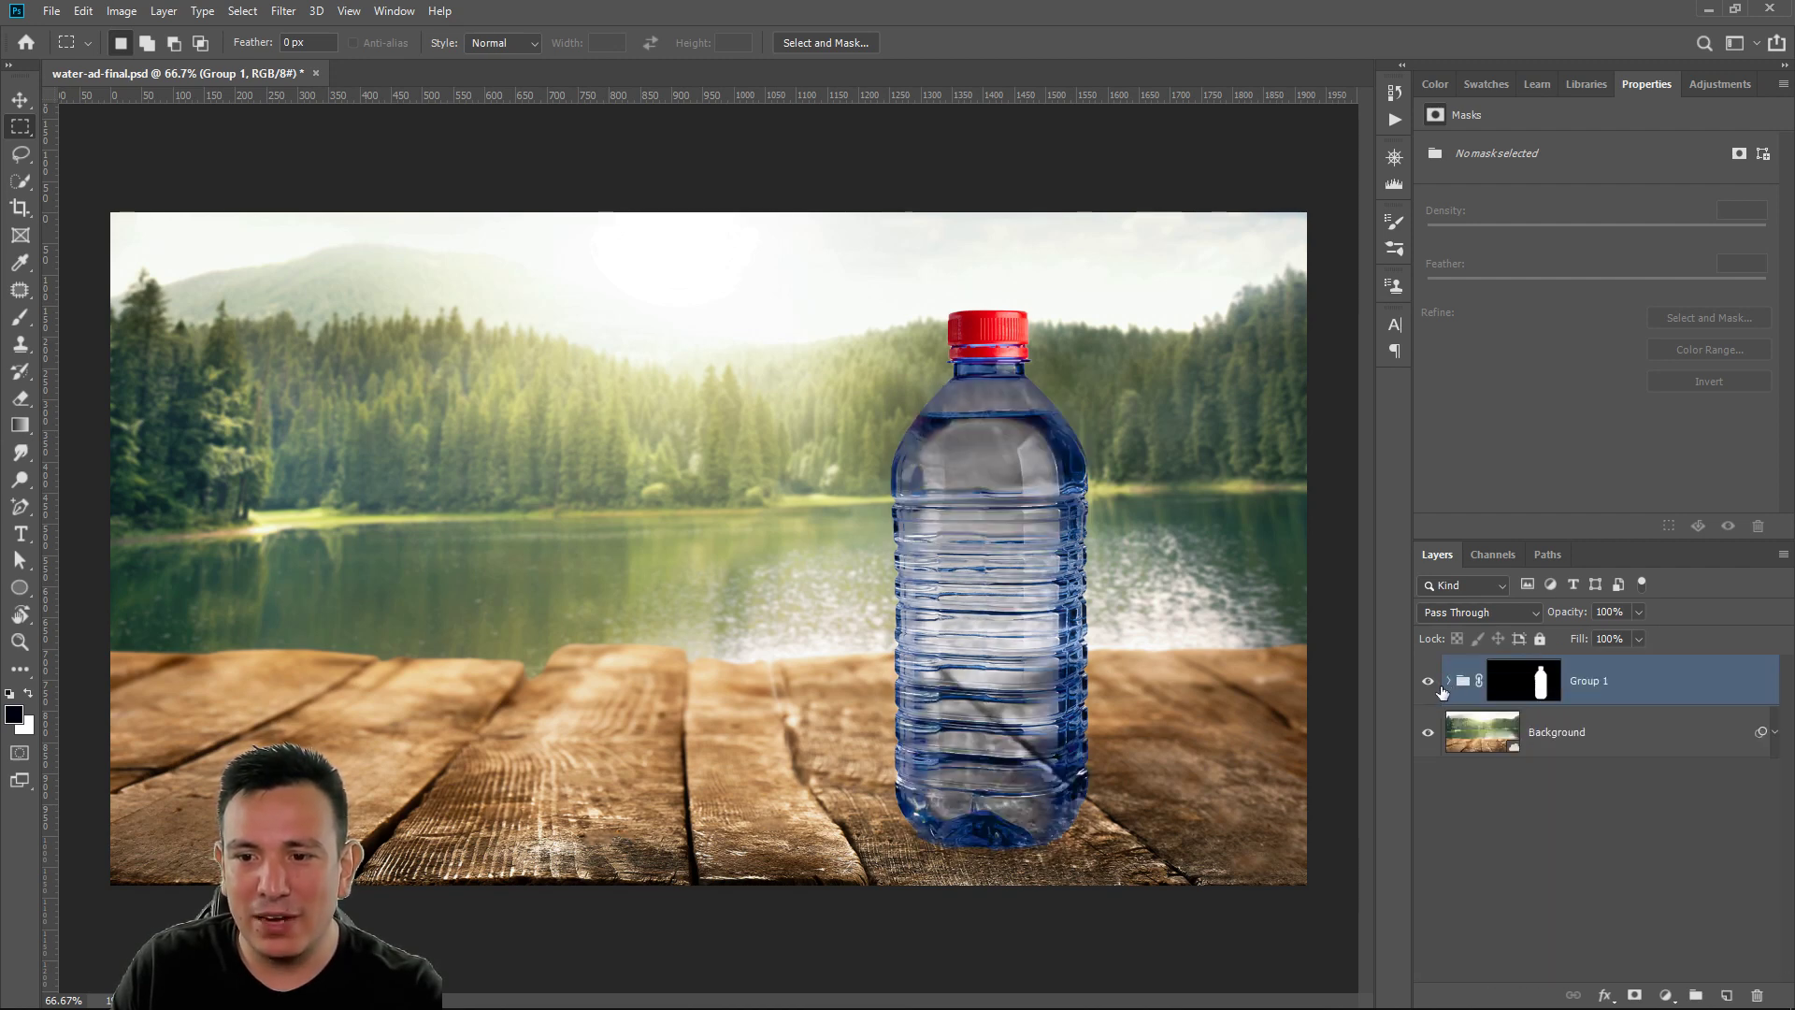
Toggle the visibility of Group 1 to compare the lake scene with and without the composited bottle
{"action": "left_click", "coordinate": [1428, 684]}
{"action": "left_click", "coordinate": [1427, 685]}
{"action": "left_click", "coordinate": [1427, 685]}
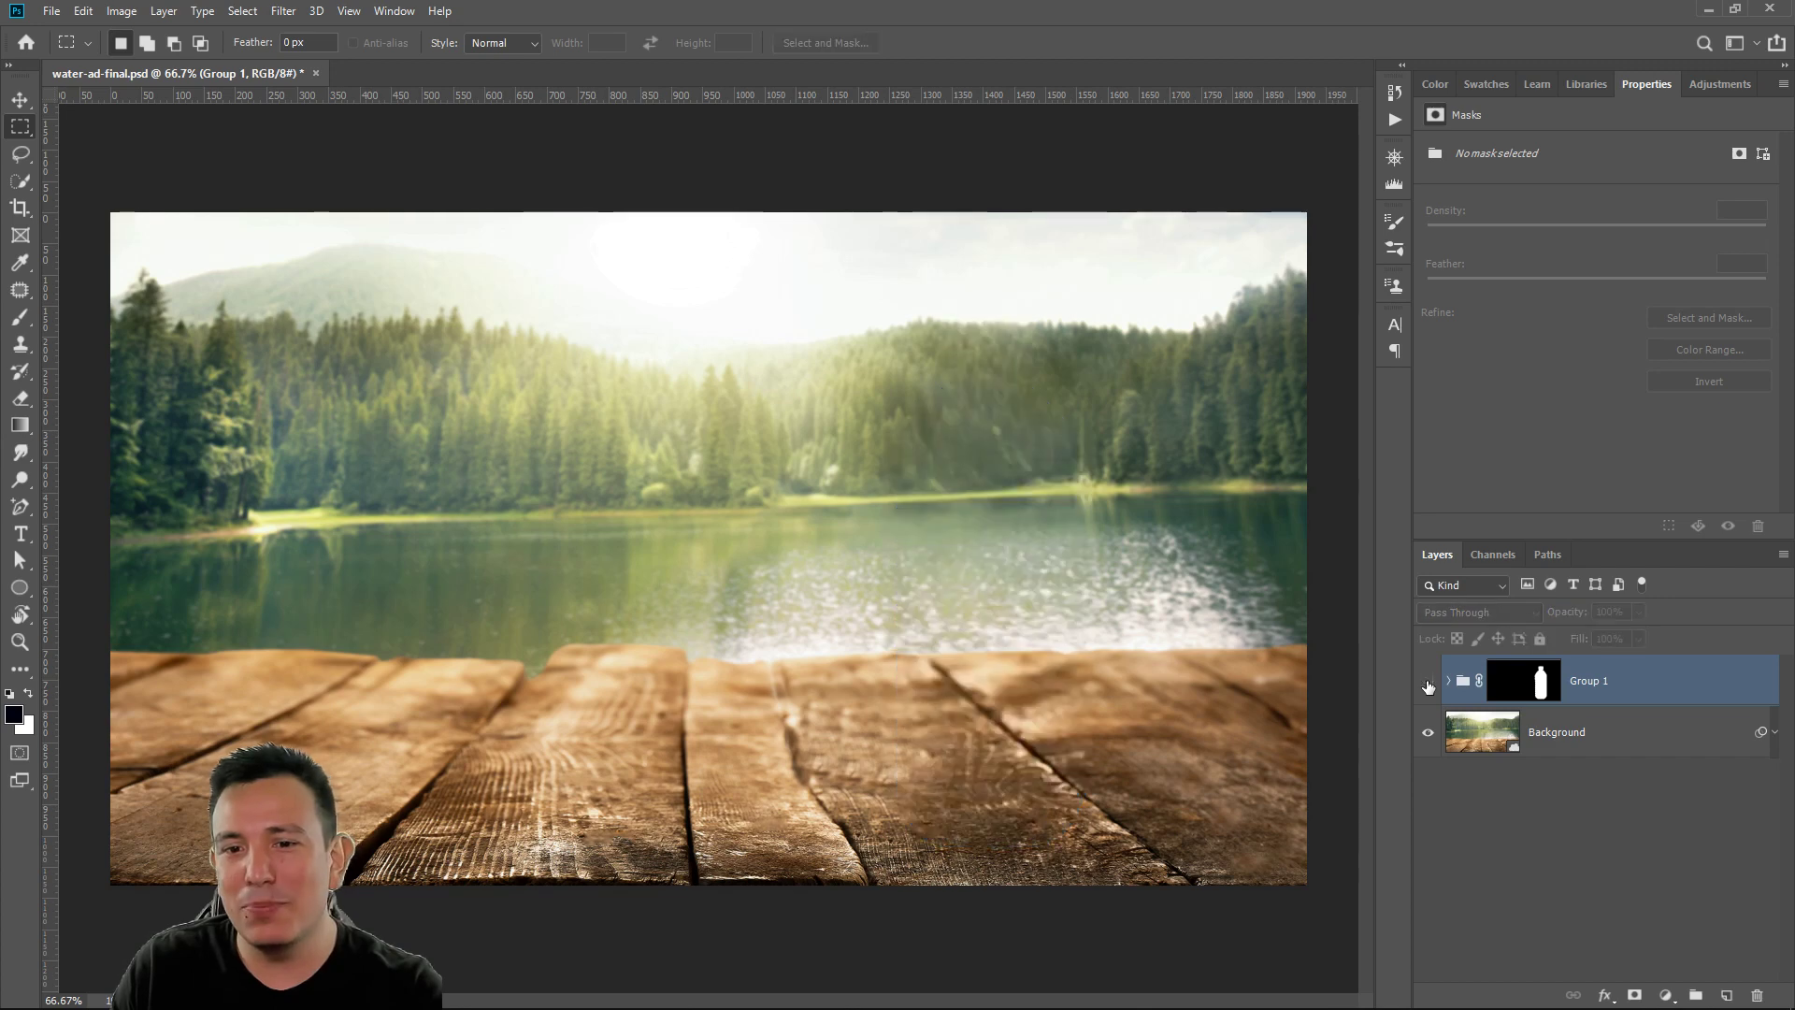
{"action": "left_click", "coordinate": [1427, 685]}
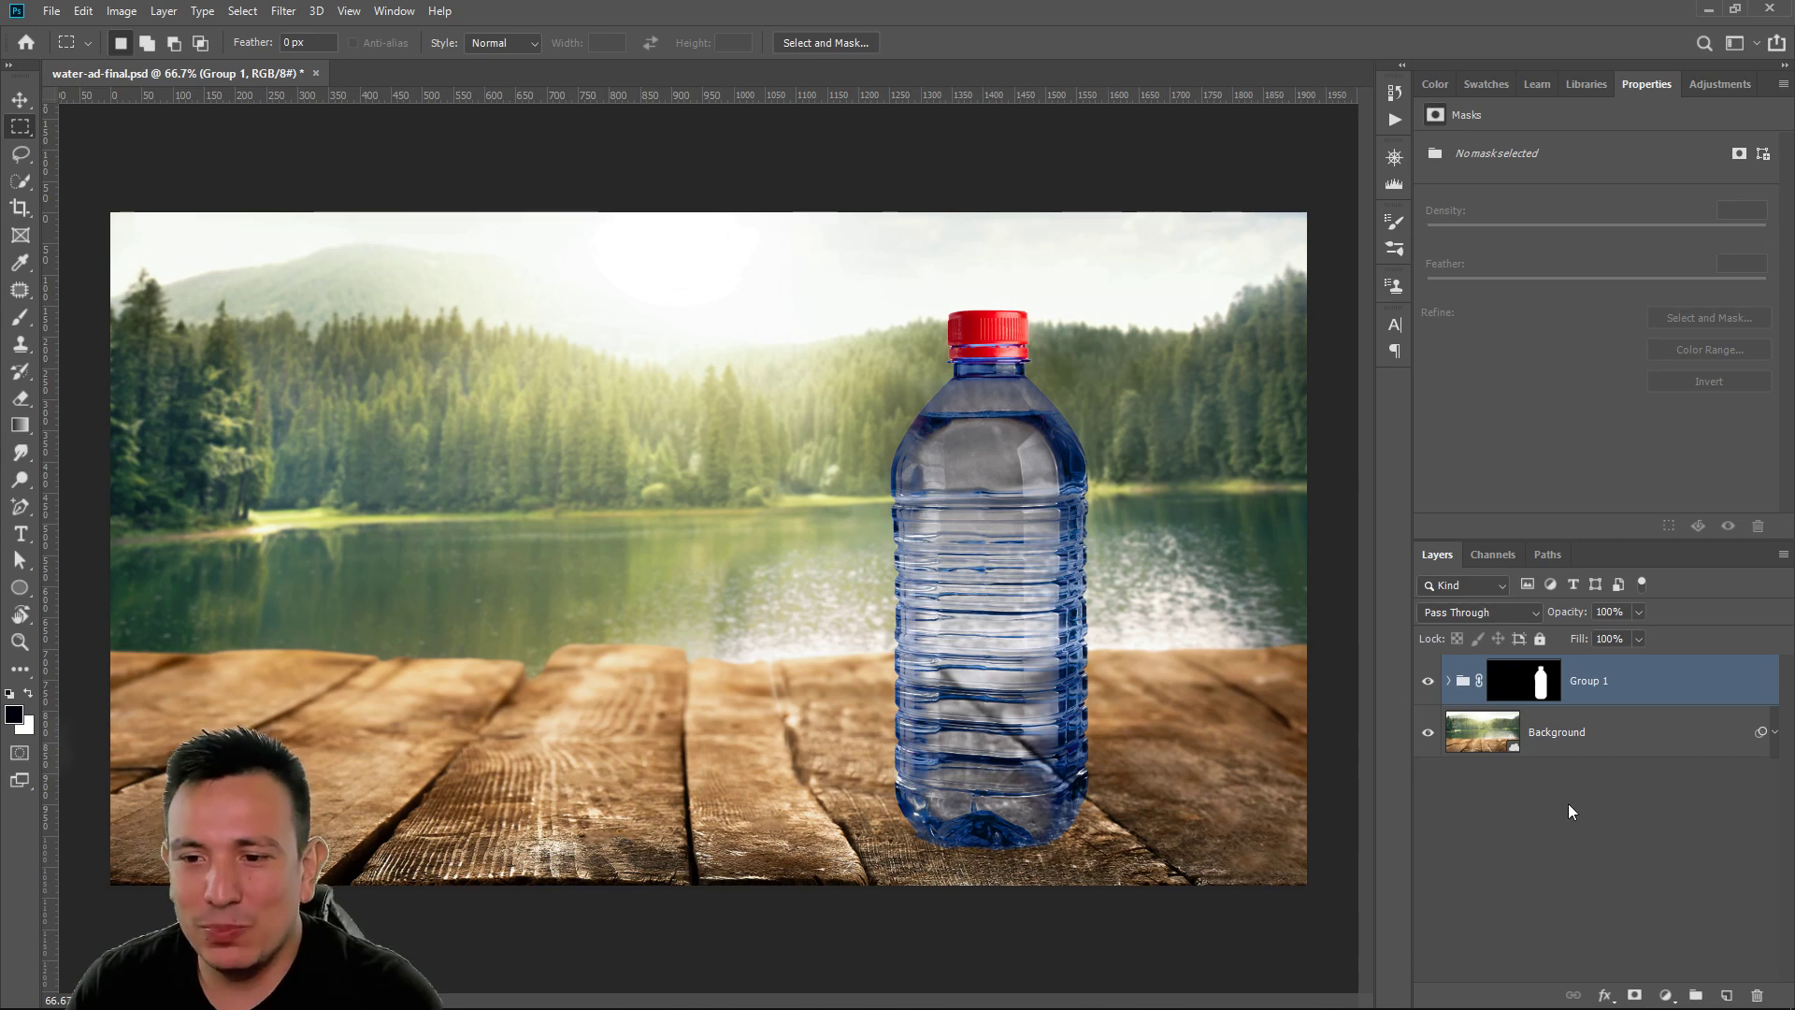
{"action": "left_click", "coordinate": [1427, 683]}
{"action": "left_click", "coordinate": [1428, 682]}
{"action": "left_click", "coordinate": [1428, 682]}
{"action": "left_click", "coordinate": [1427, 682]}
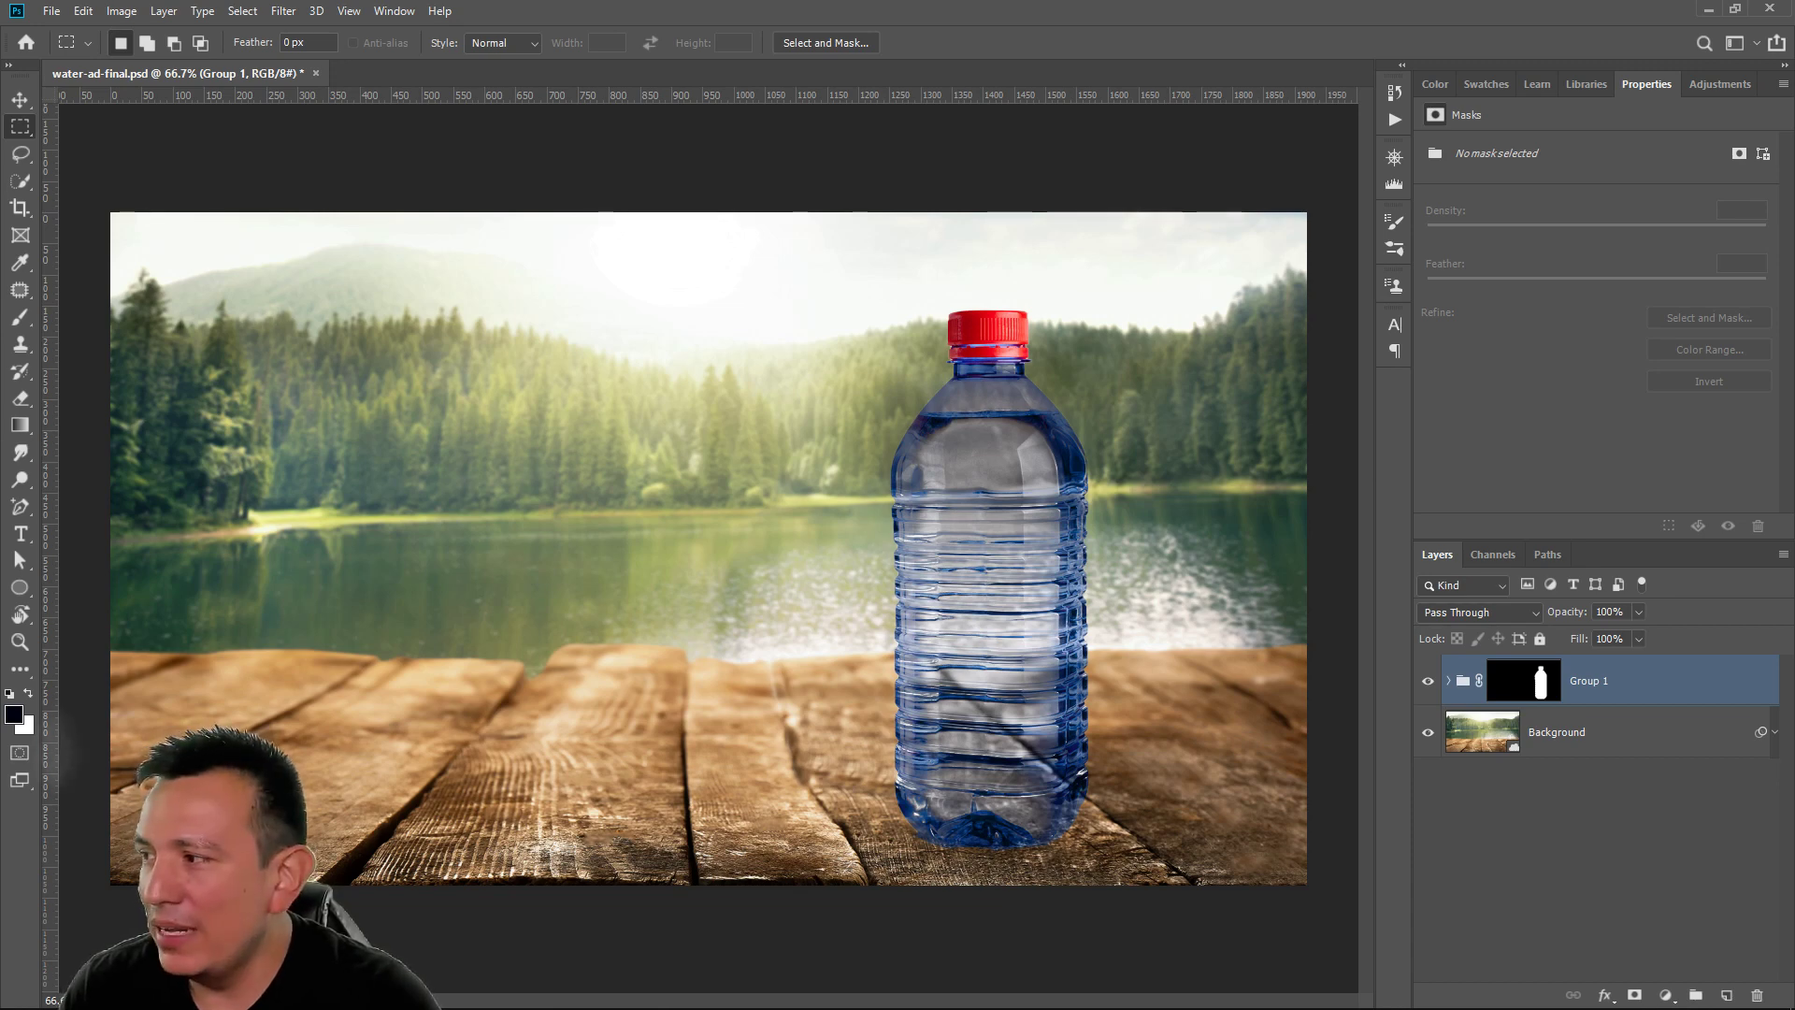
{"action": "left_click", "coordinate": [1427, 682]}
{"action": "left_click", "coordinate": [1427, 682]}
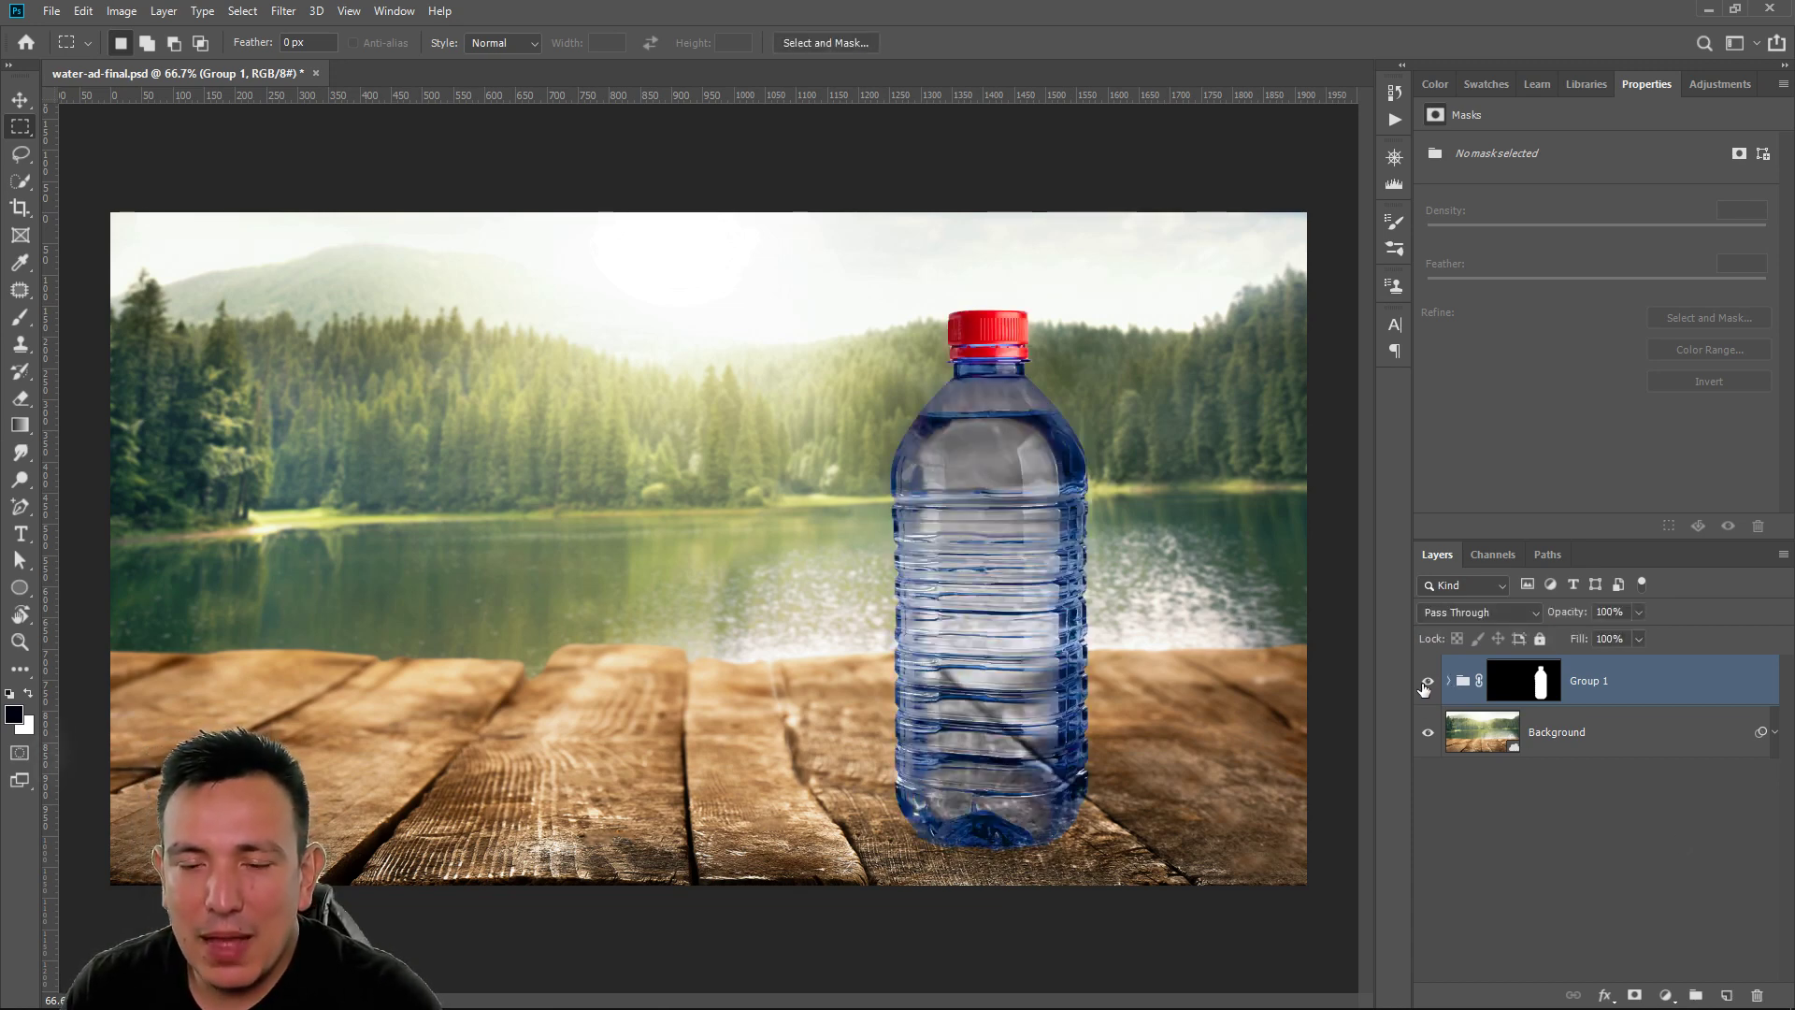
Duplicate the Background layer and check the copy by toggling its visibility
{"action": "left_click", "coordinate": [1520, 758]}
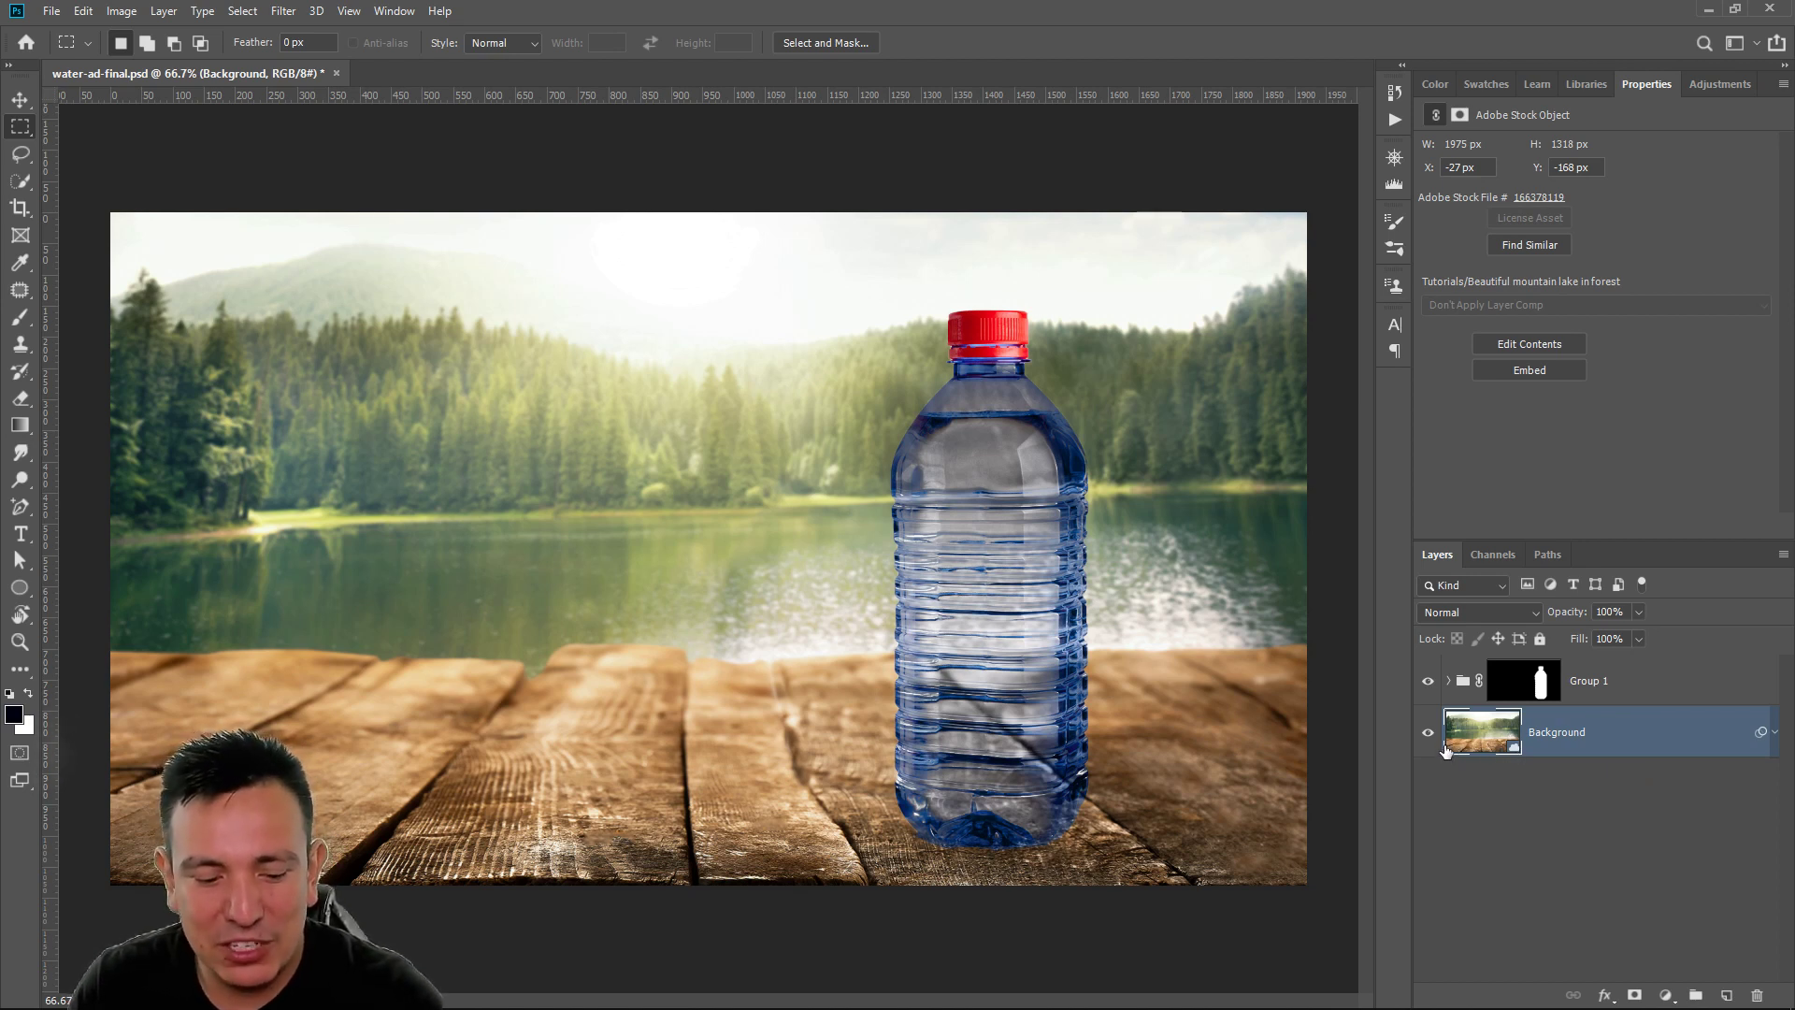
{"action": "key", "text": "ctrl+j"}
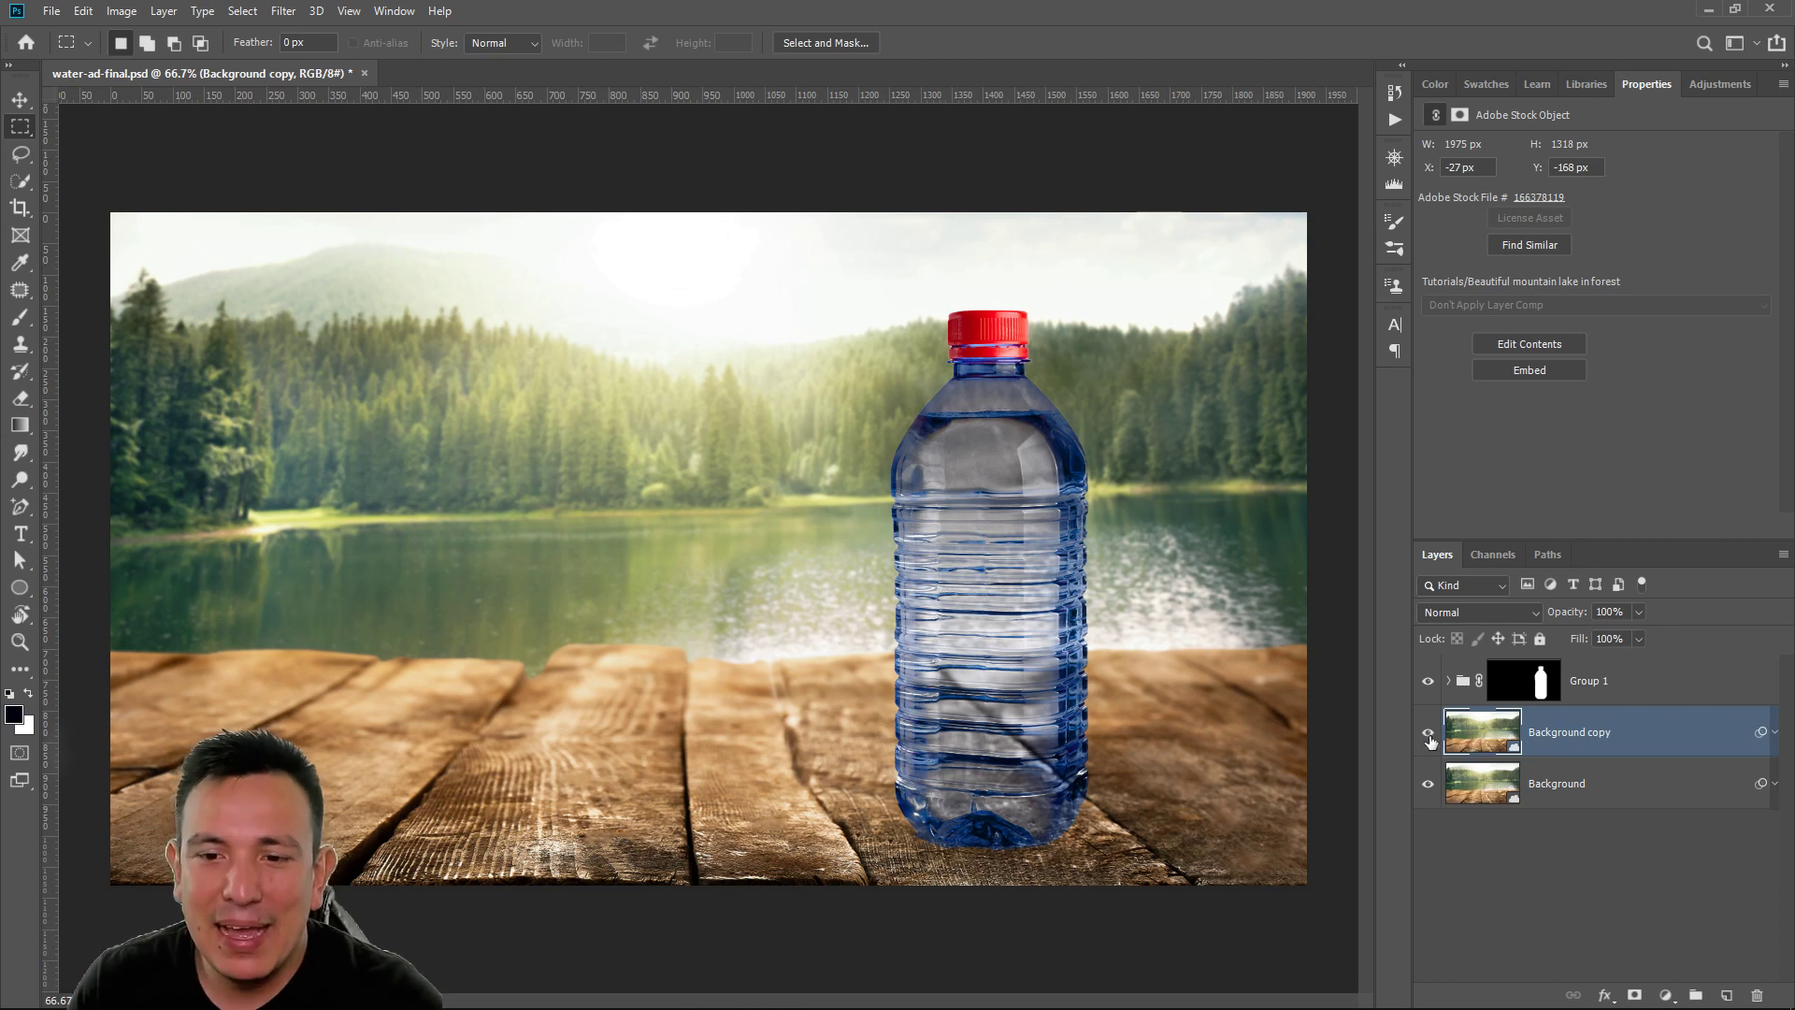
{"action": "left_click", "coordinate": [1430, 734]}
{"action": "left_click", "coordinate": [1429, 735]}
{"action": "left_click_drag", "start_coordinate": [1483, 743], "coordinate": [1477, 679]}
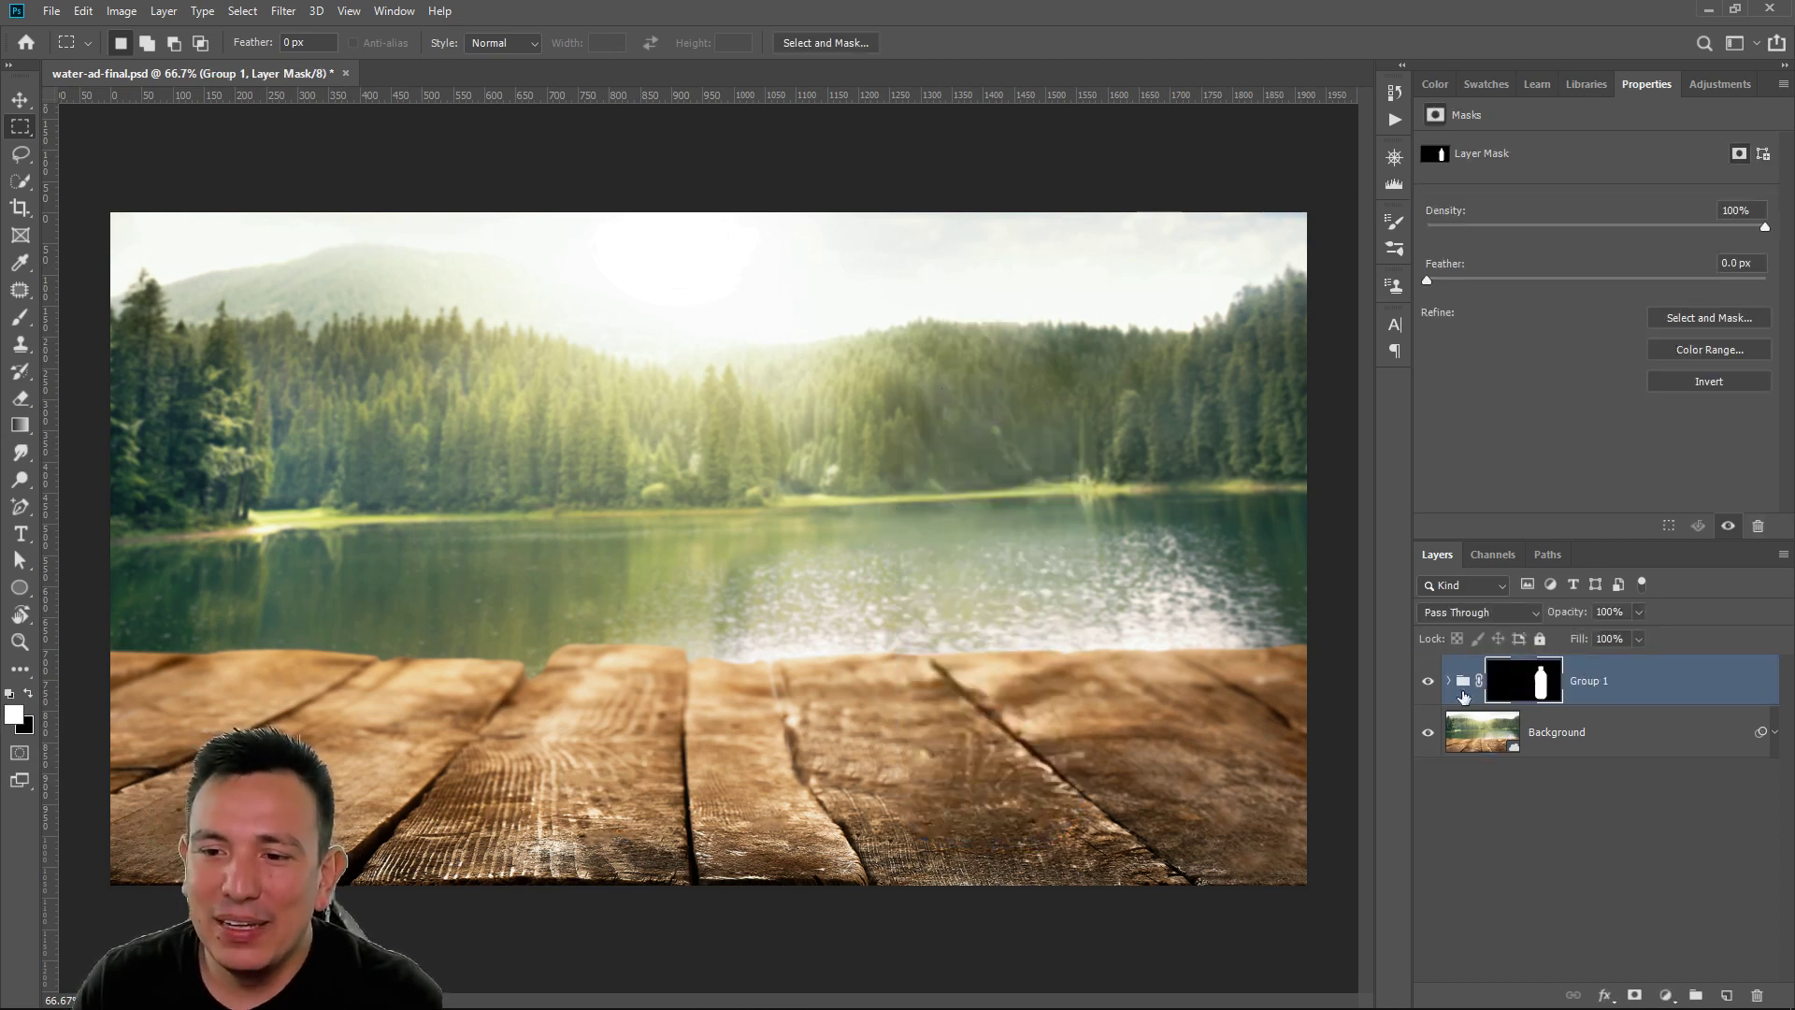
{"action": "key", "text": "ctrl+z"}
{"action": "left_click_drag", "start_coordinate": [1472, 740], "coordinate": [1473, 725]}
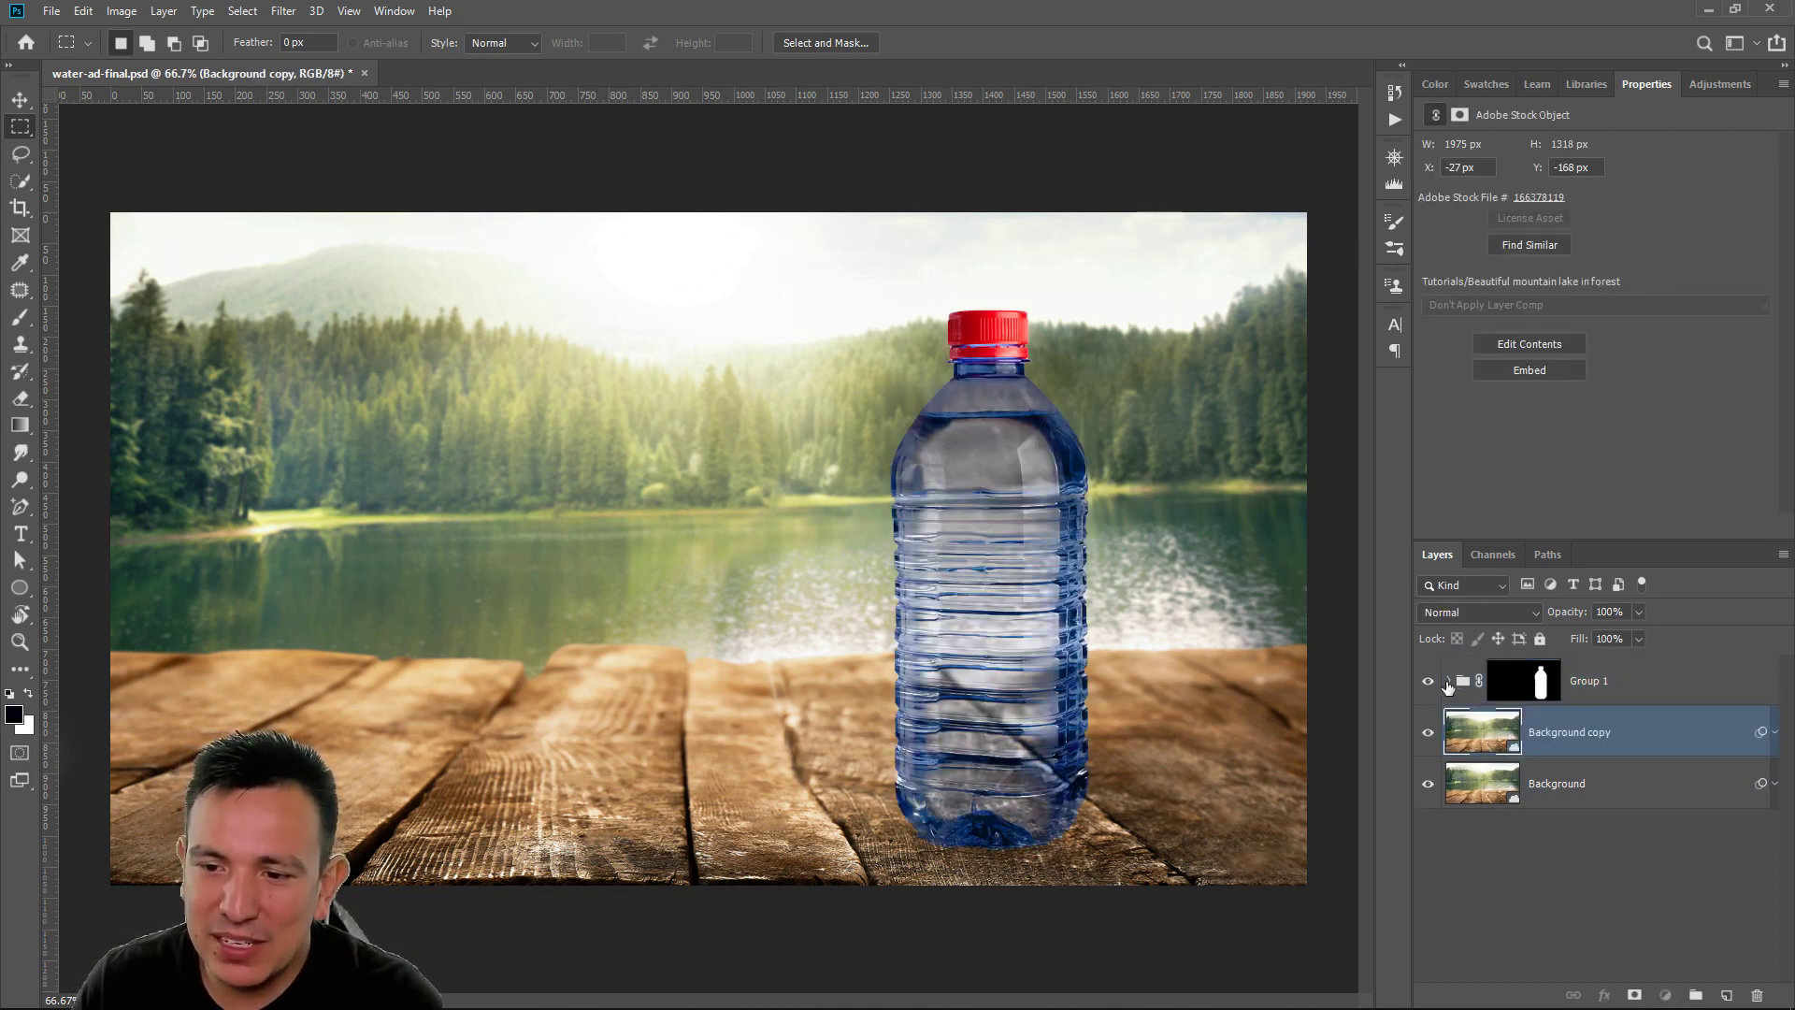
{"action": "left_click", "coordinate": [1448, 681]}
{"action": "scroll", "coordinate": [1509, 888], "scroll_direction": "down", "scroll_amount": 3}
{"action": "scroll", "coordinate": [1496, 846], "scroll_direction": "up", "scroll_amount": 3}
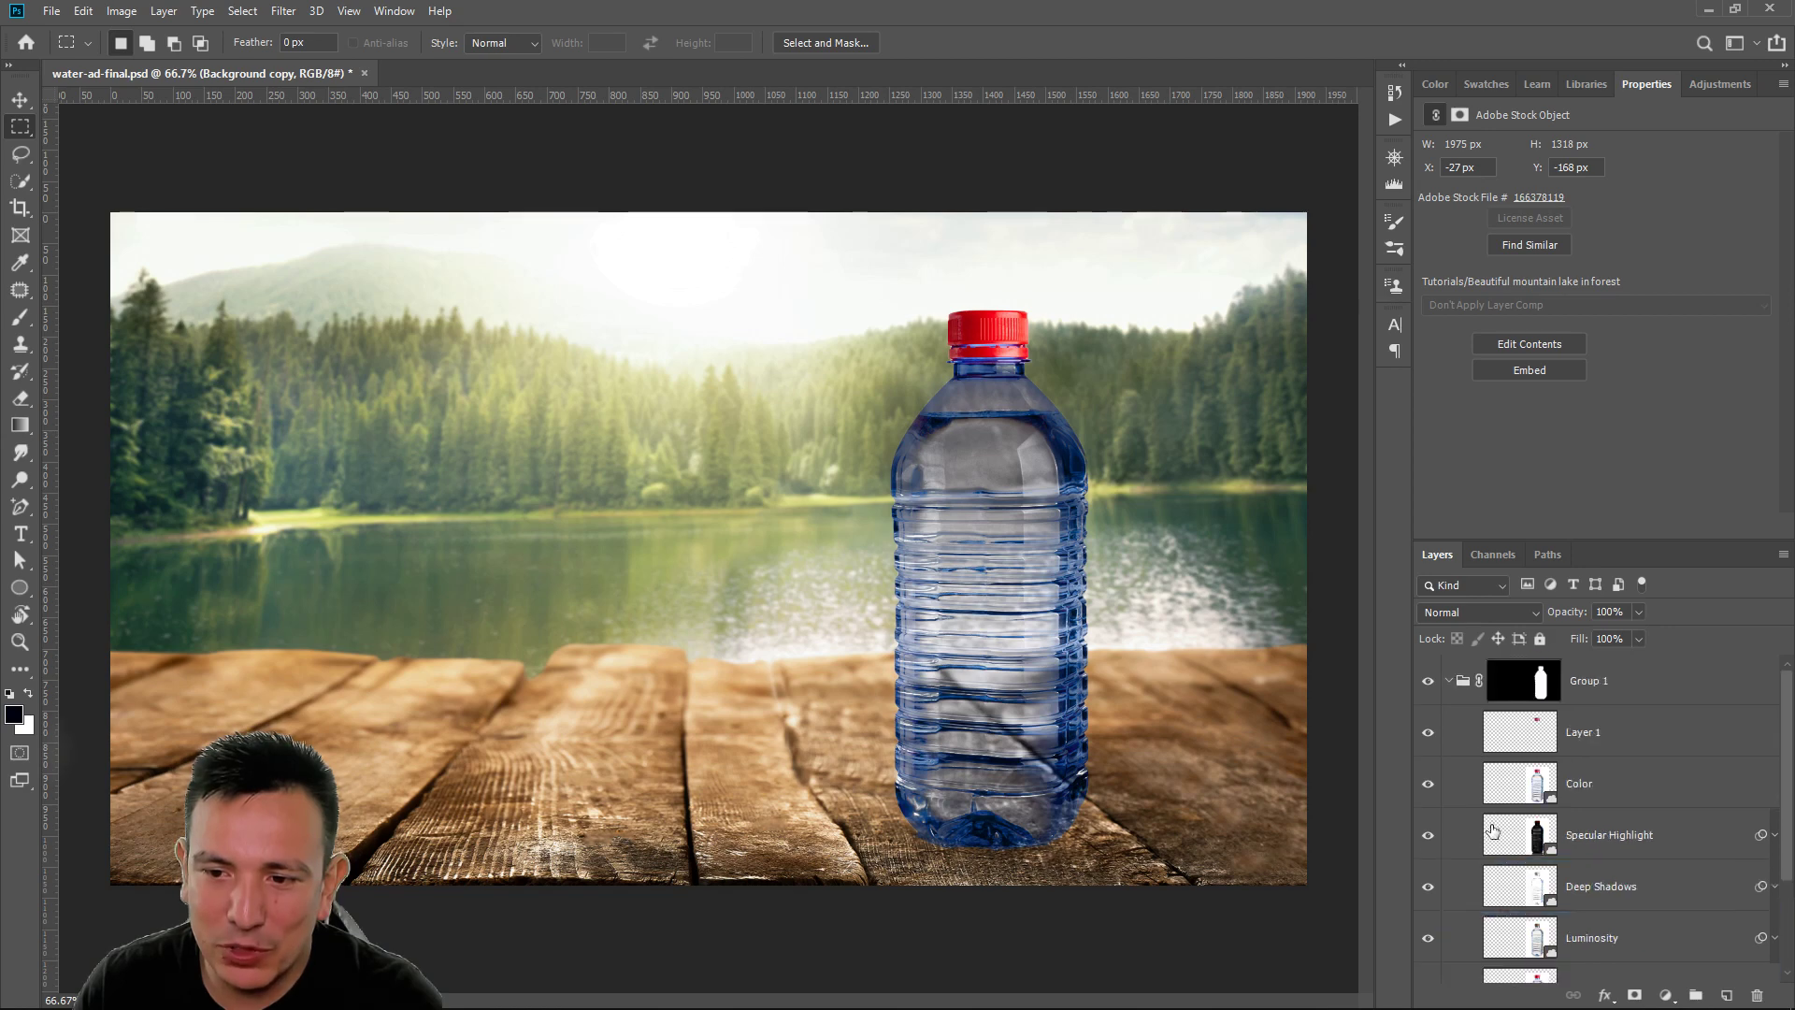
{"action": "left_click", "coordinate": [1446, 682]}
{"action": "left_click_drag", "start_coordinate": [1473, 745], "coordinate": [1480, 680]}
{"action": "left_click", "coordinate": [1448, 681]}
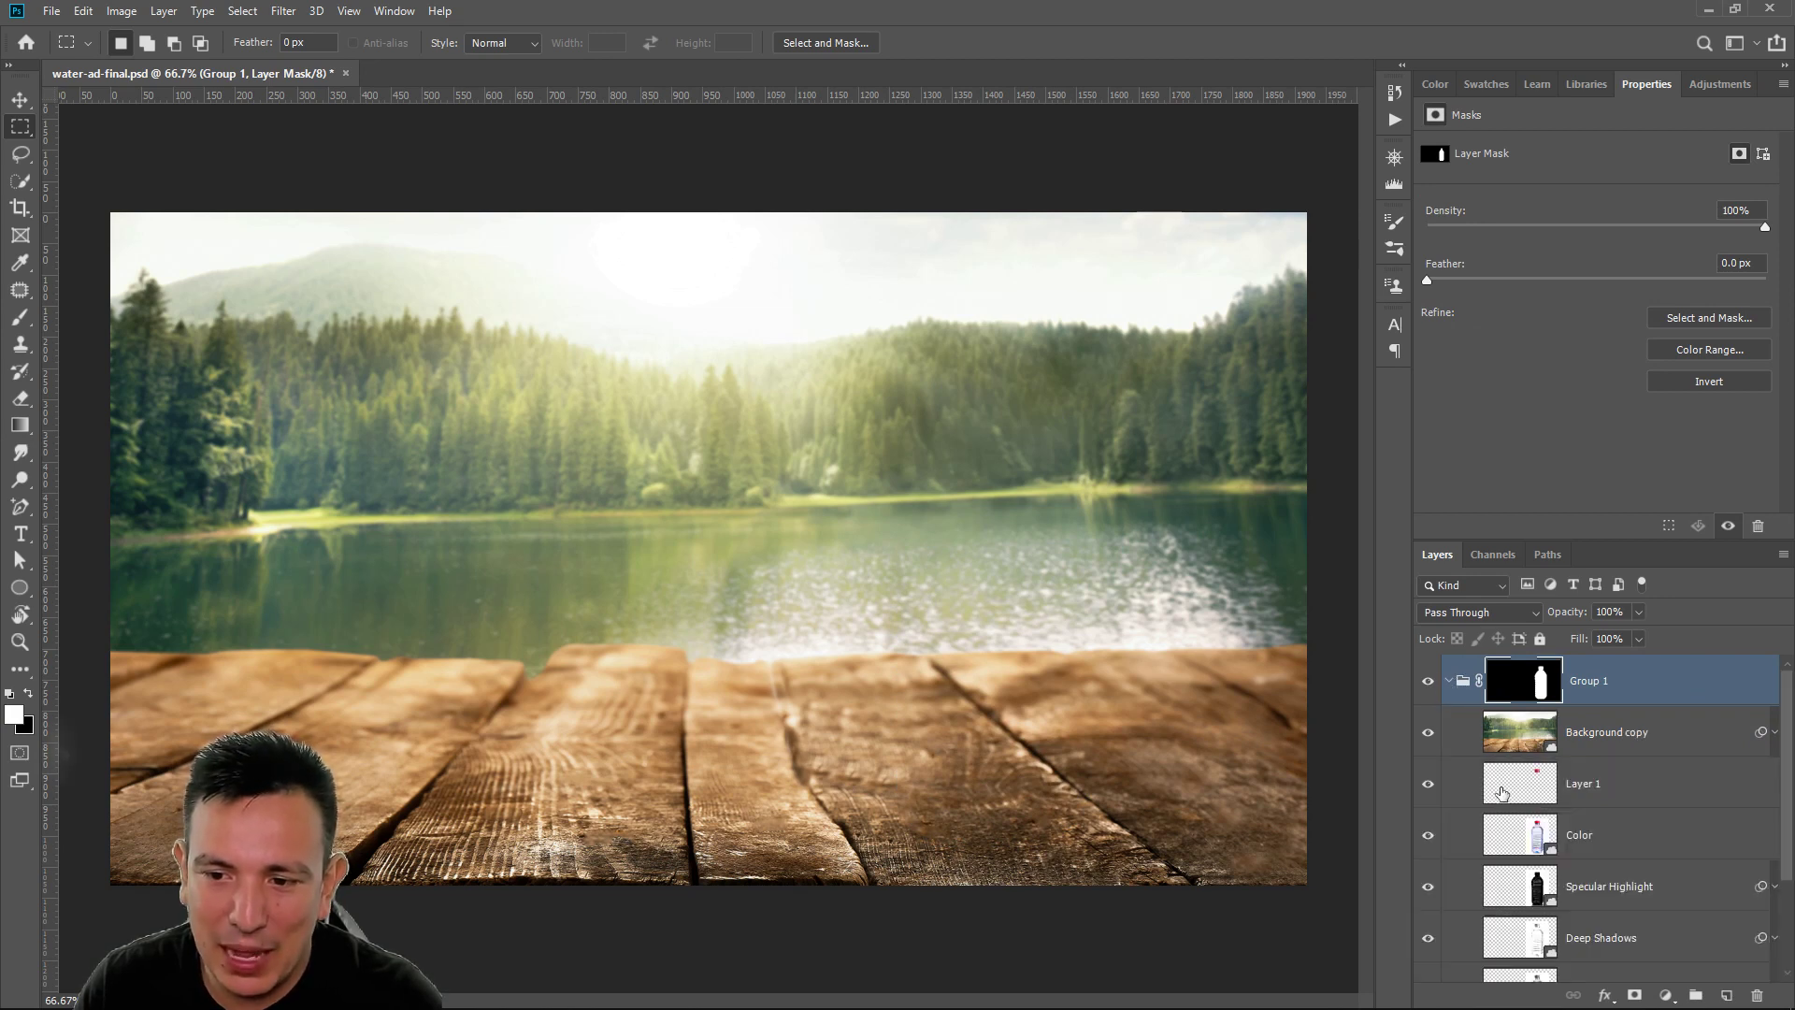
{"action": "key", "text": "ctrl+z"}
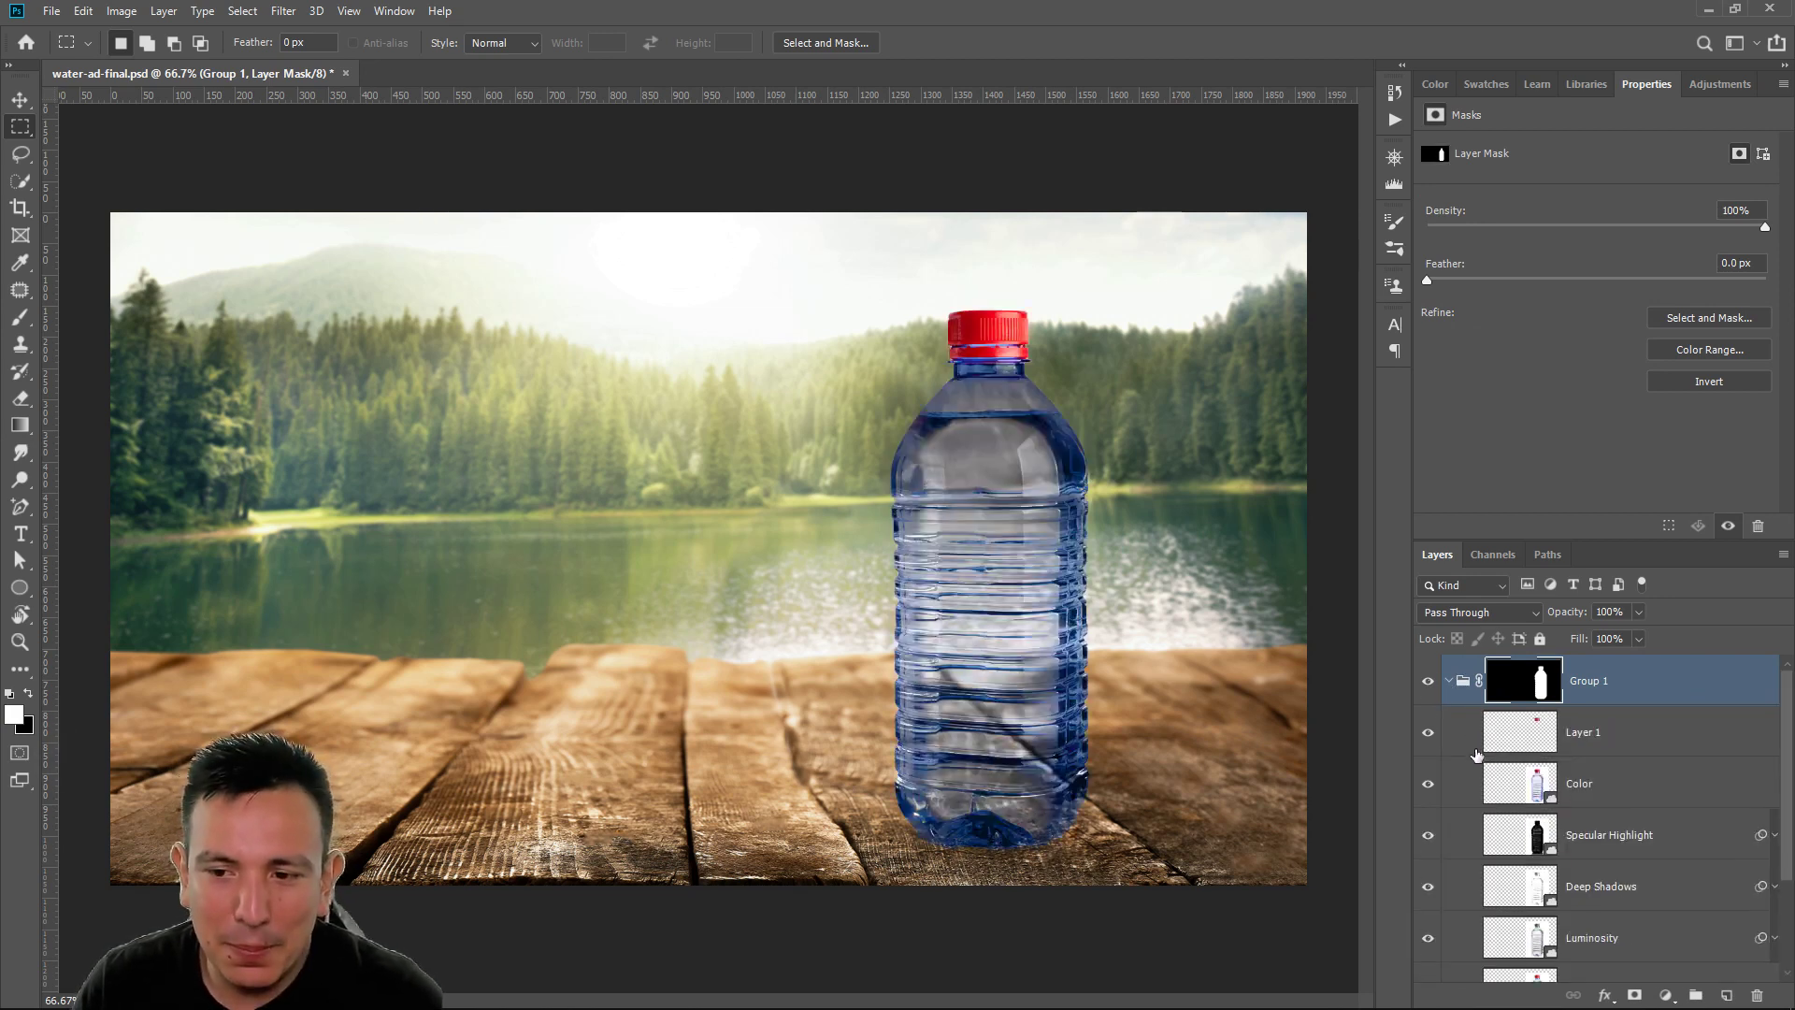
{"action": "left_click", "coordinate": [1450, 681]}
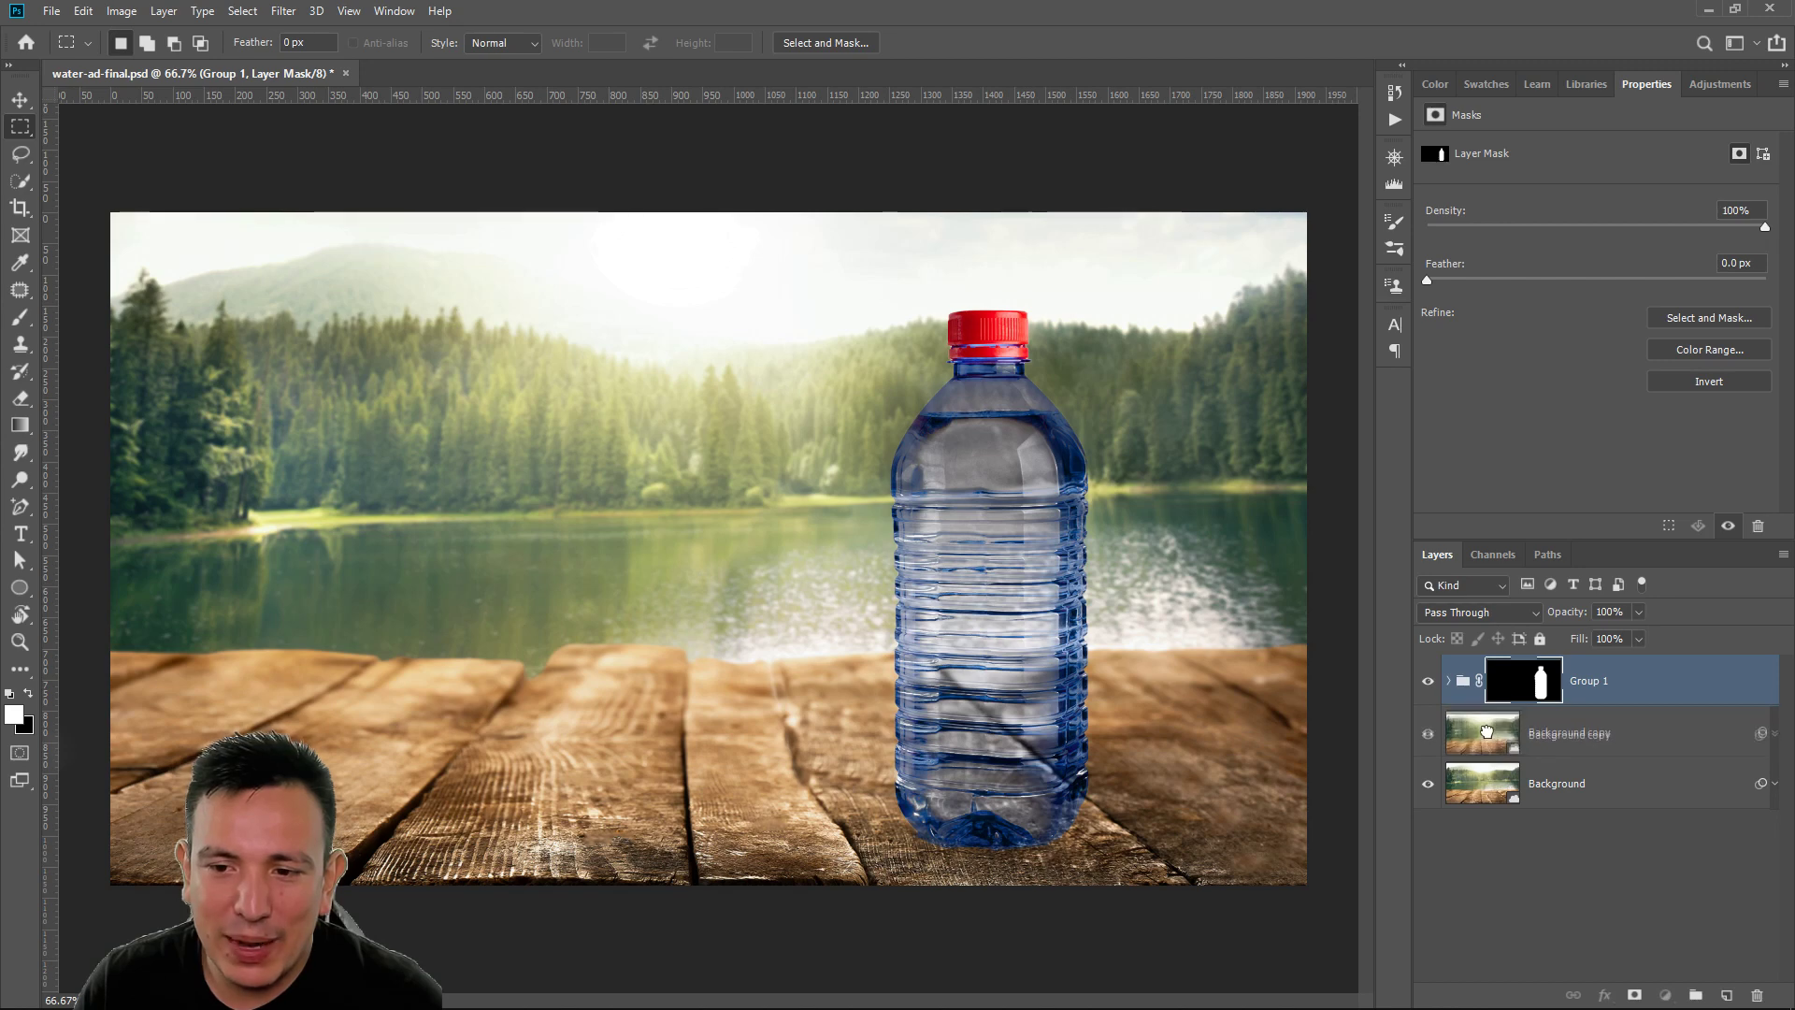
Move the Background copy layer to the top of Group 1 and select it there
{"action": "left_click_drag", "start_coordinate": [1463, 731], "coordinate": [1454, 690]}
{"action": "left_click", "coordinate": [1448, 681]}
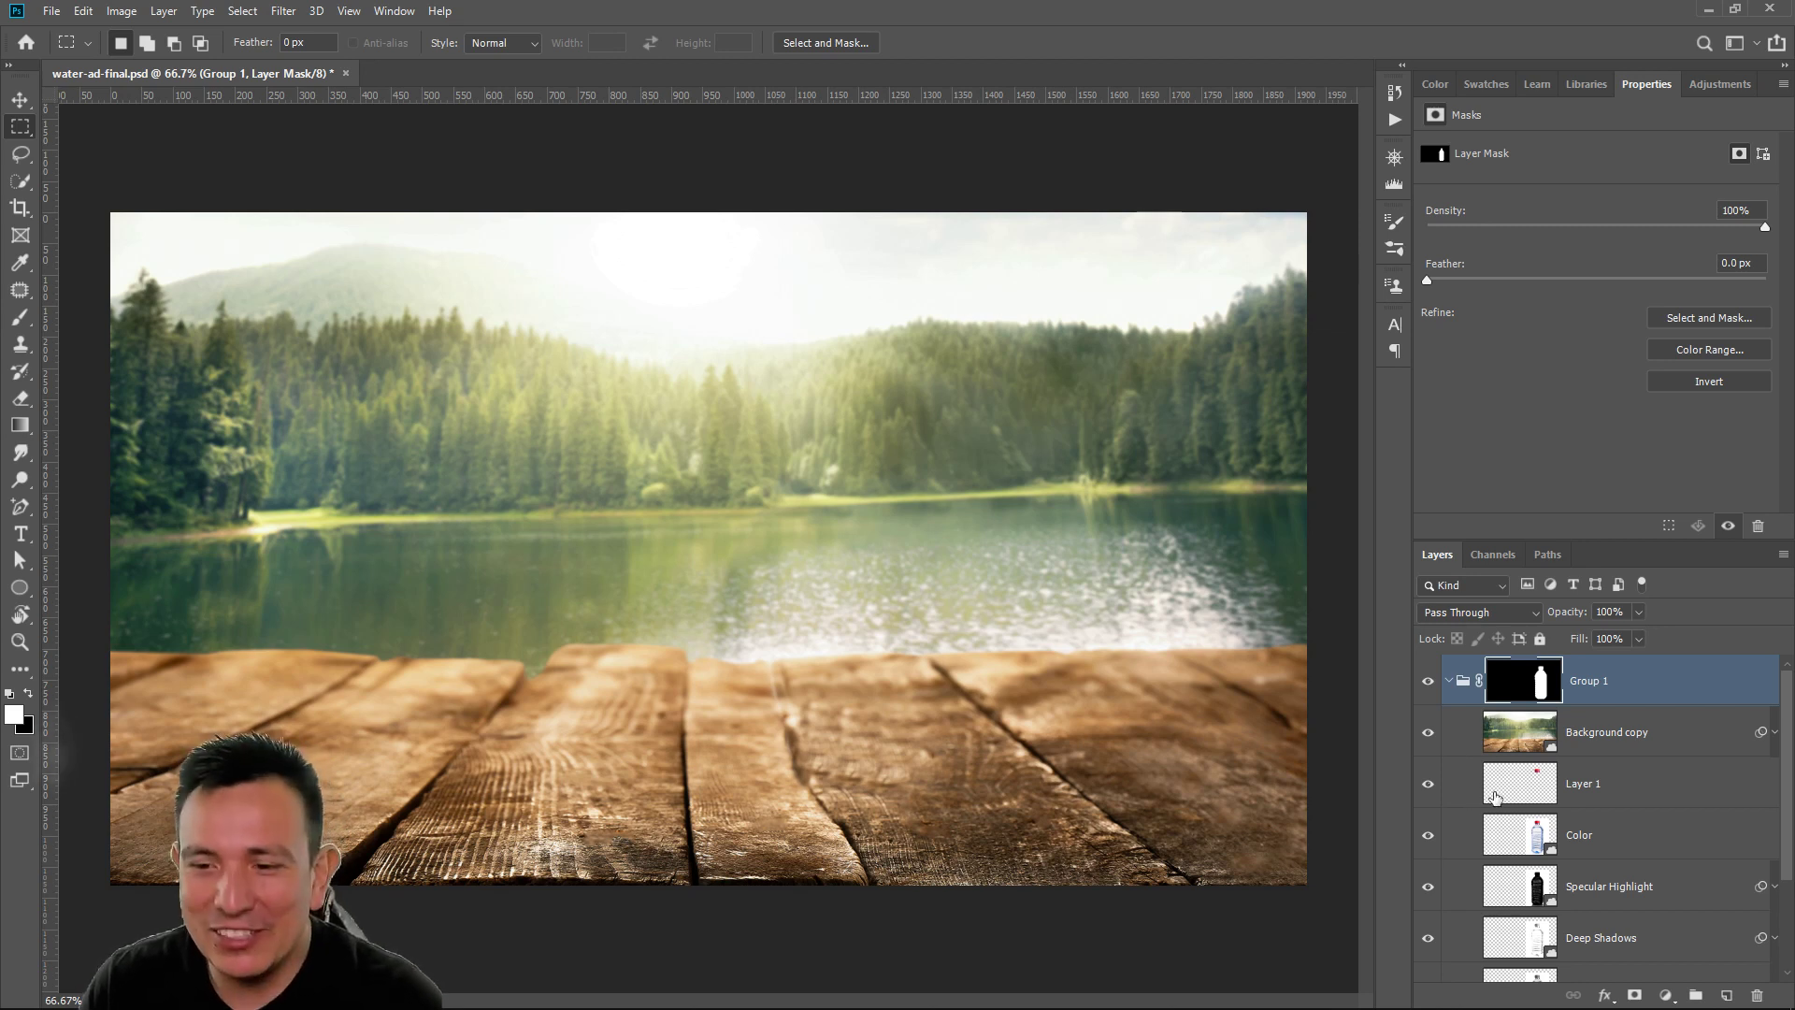
{"action": "left_click", "coordinate": [1528, 733]}
Toggle the visibility of Background copy inside Group 1 to compare how it covers the bottle
{"action": "left_click", "coordinate": [1430, 734]}
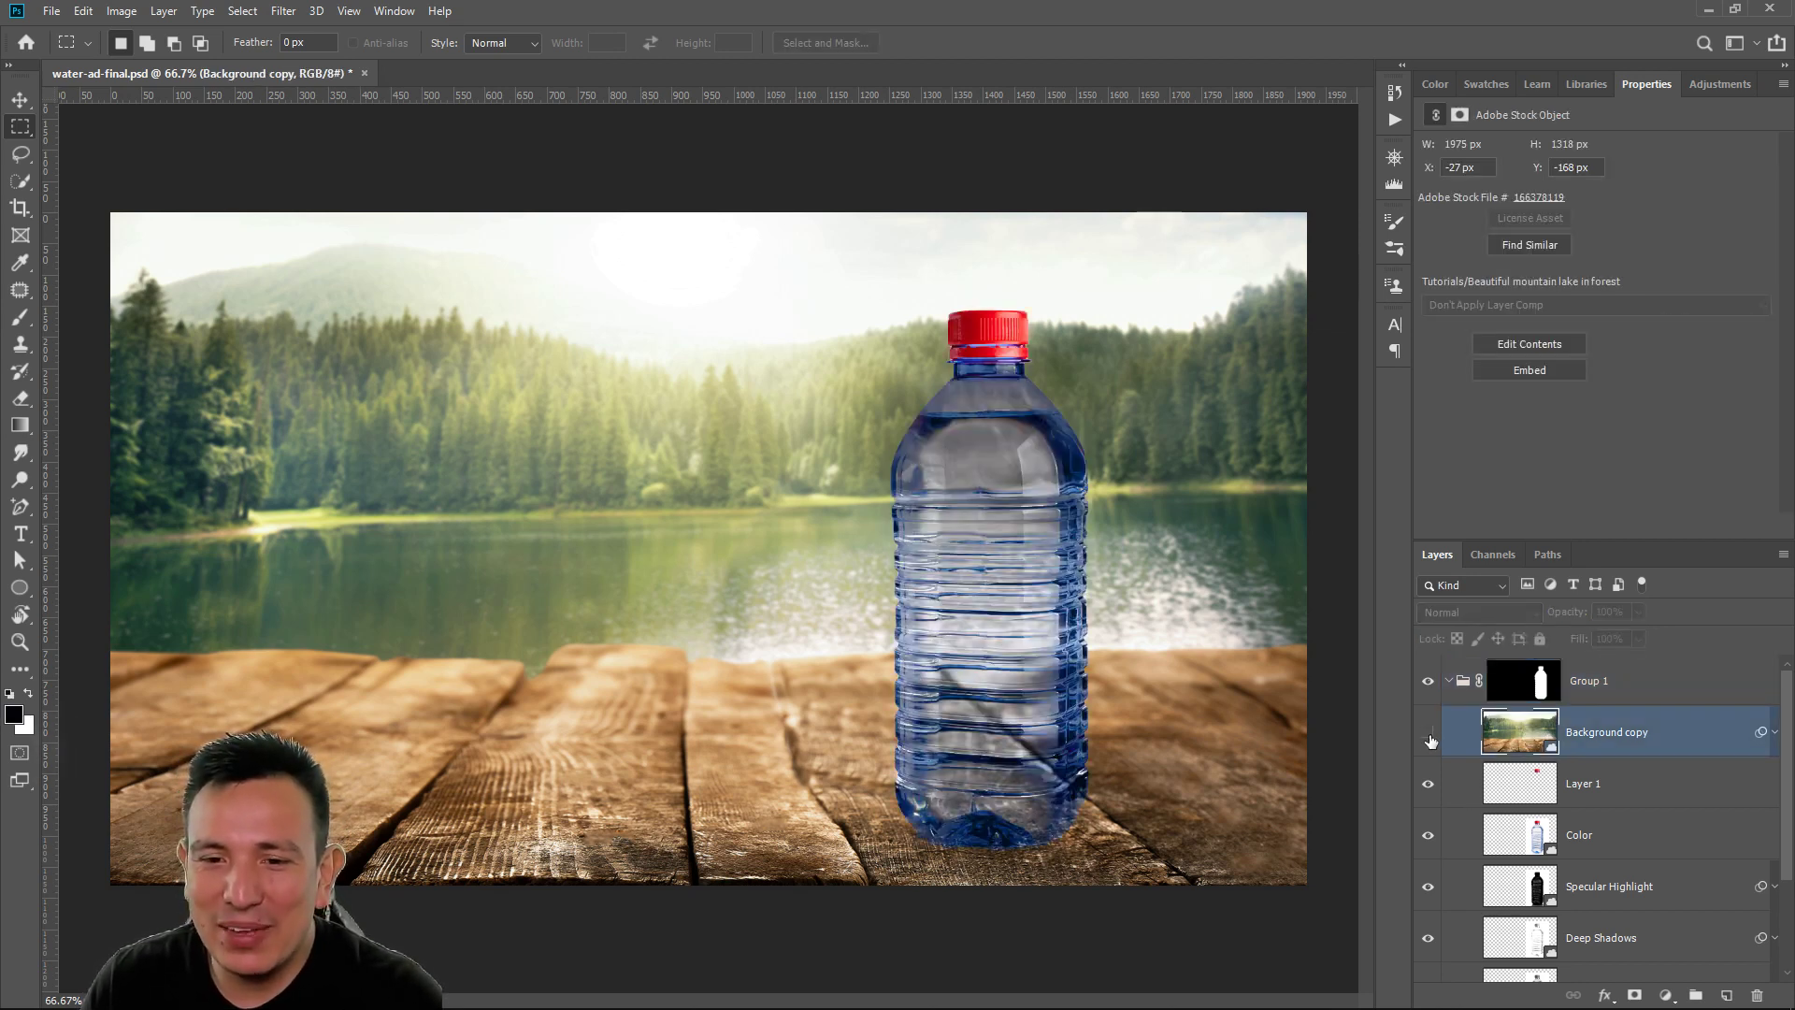
{"action": "left_click", "coordinate": [1430, 734]}
{"action": "left_click", "coordinate": [1429, 734]}
{"action": "left_click", "coordinate": [1429, 734]}
{"action": "left_click", "coordinate": [1428, 734]}
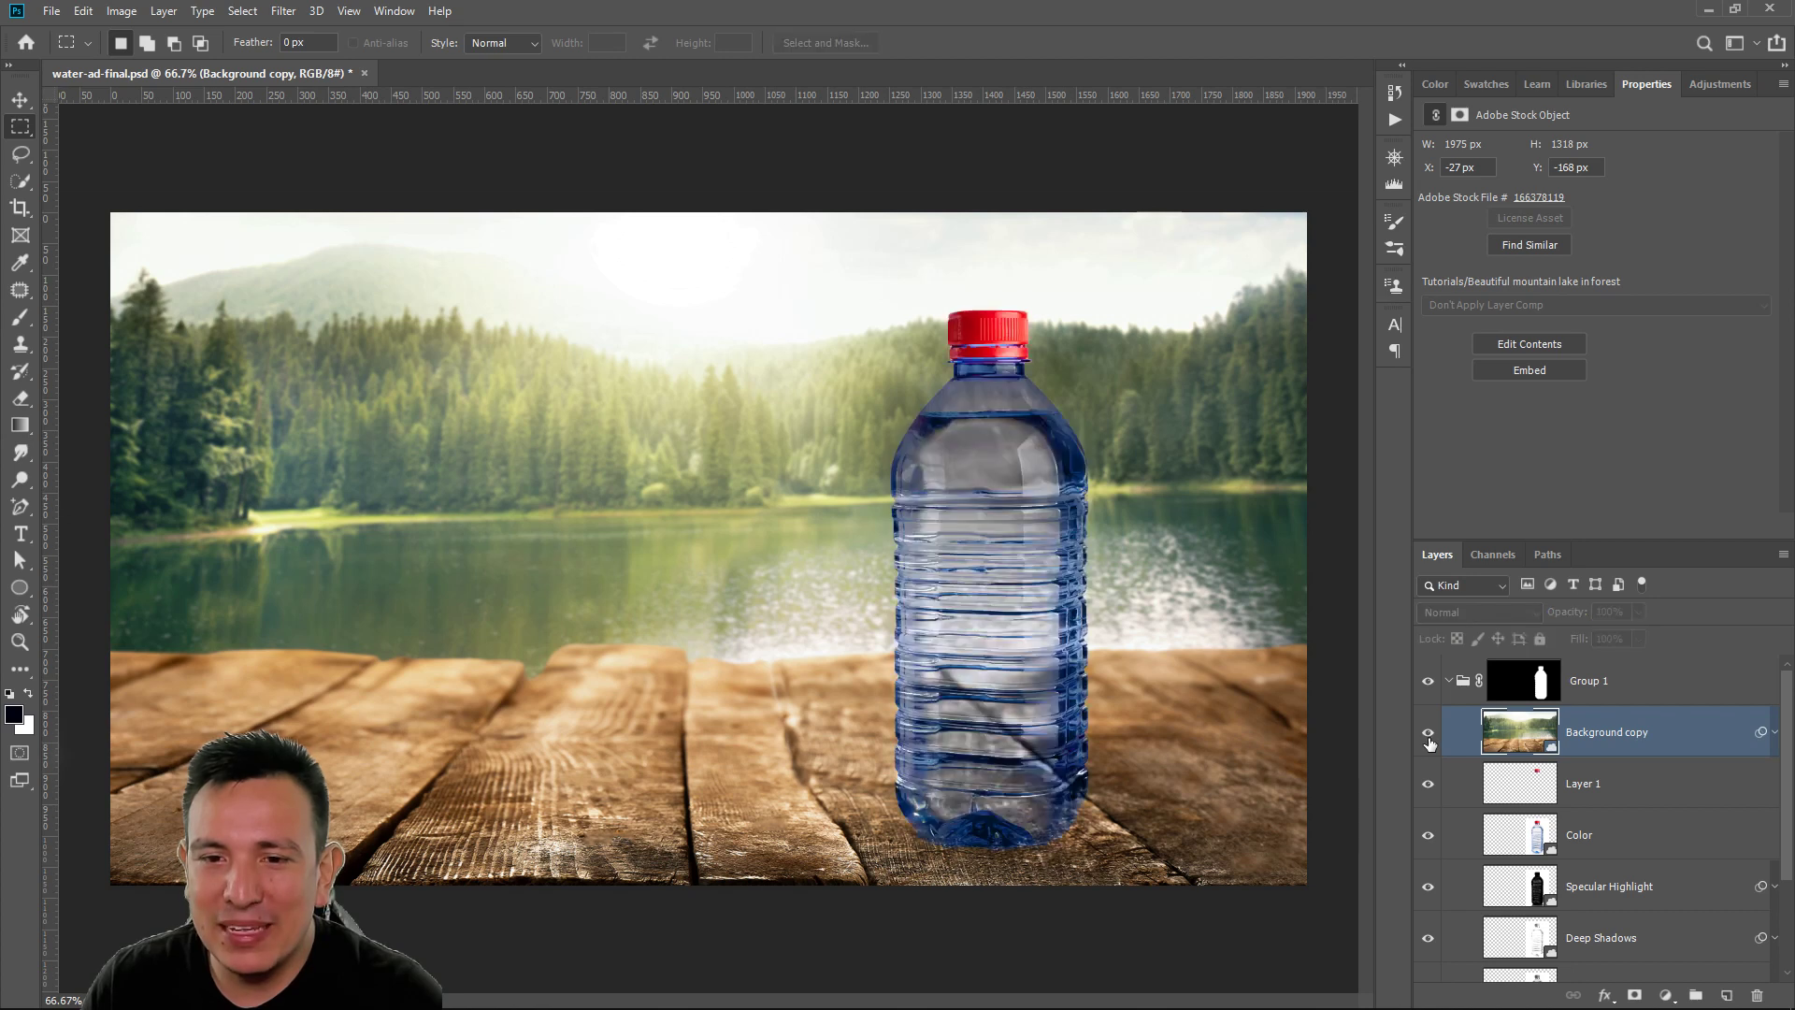
{"action": "left_click", "coordinate": [1428, 734]}
{"action": "left_click", "coordinate": [1429, 734]}
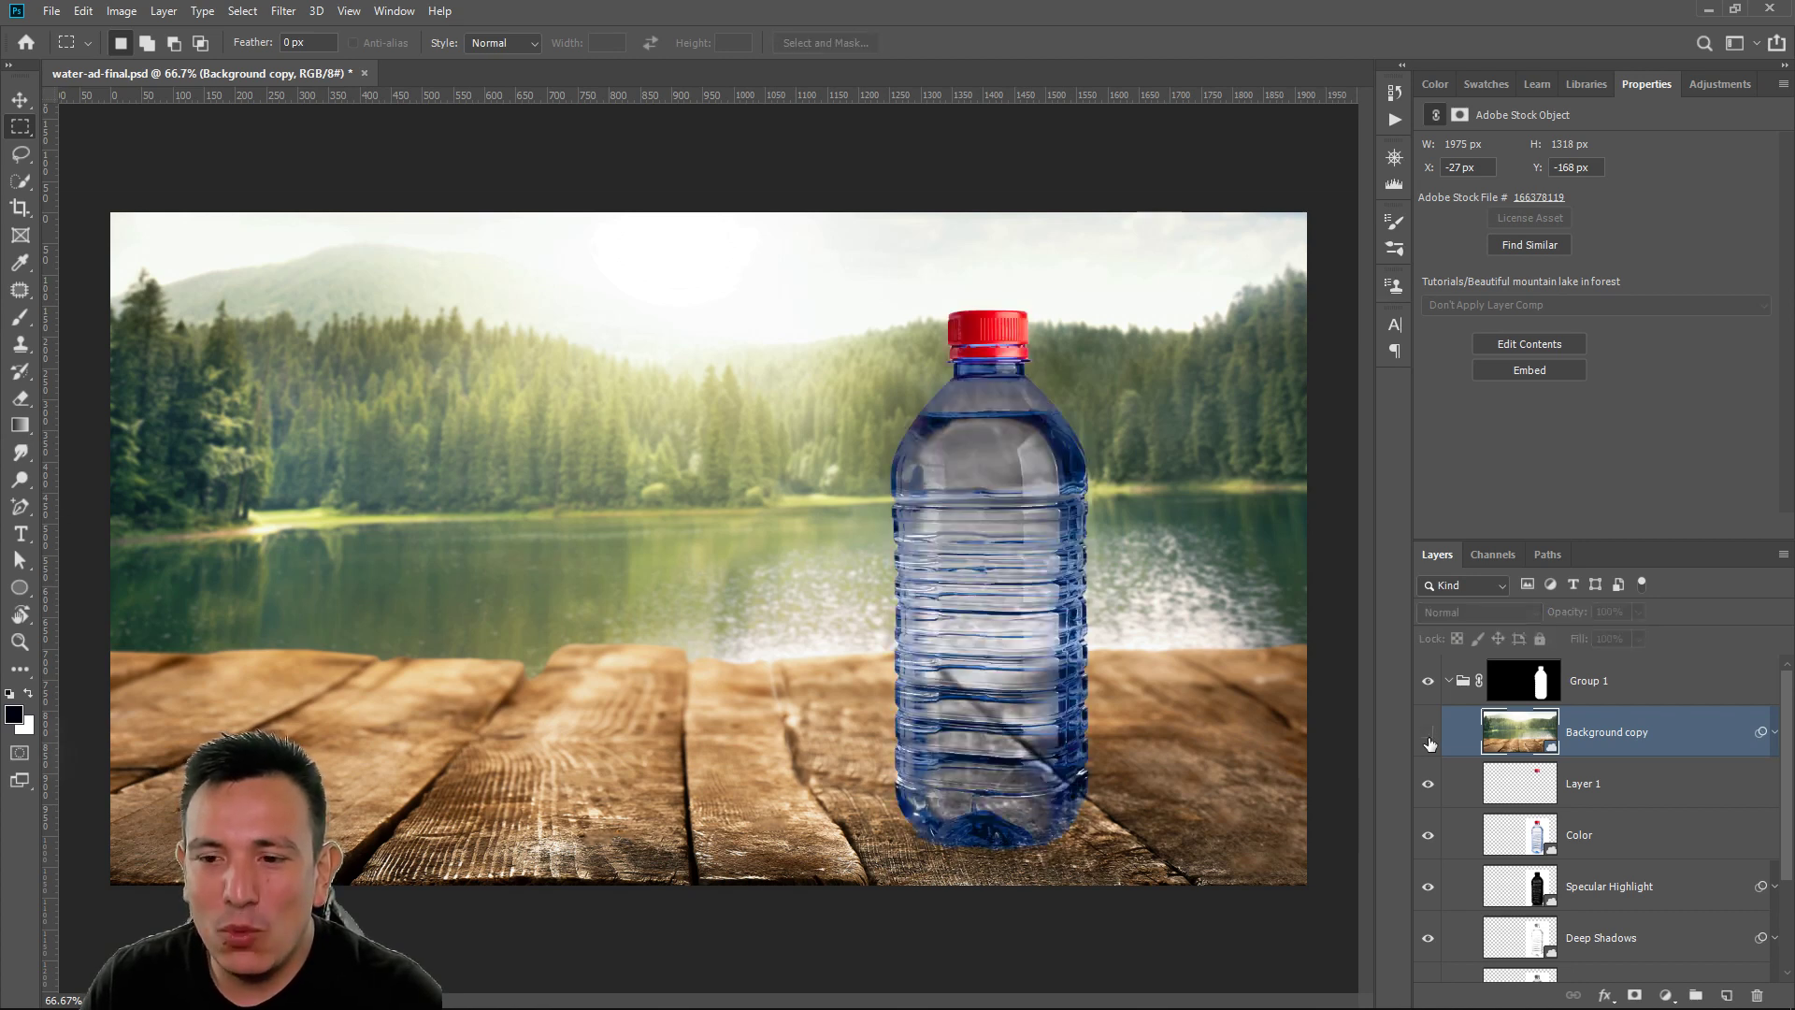
{"action": "left_click", "coordinate": [1428, 734]}
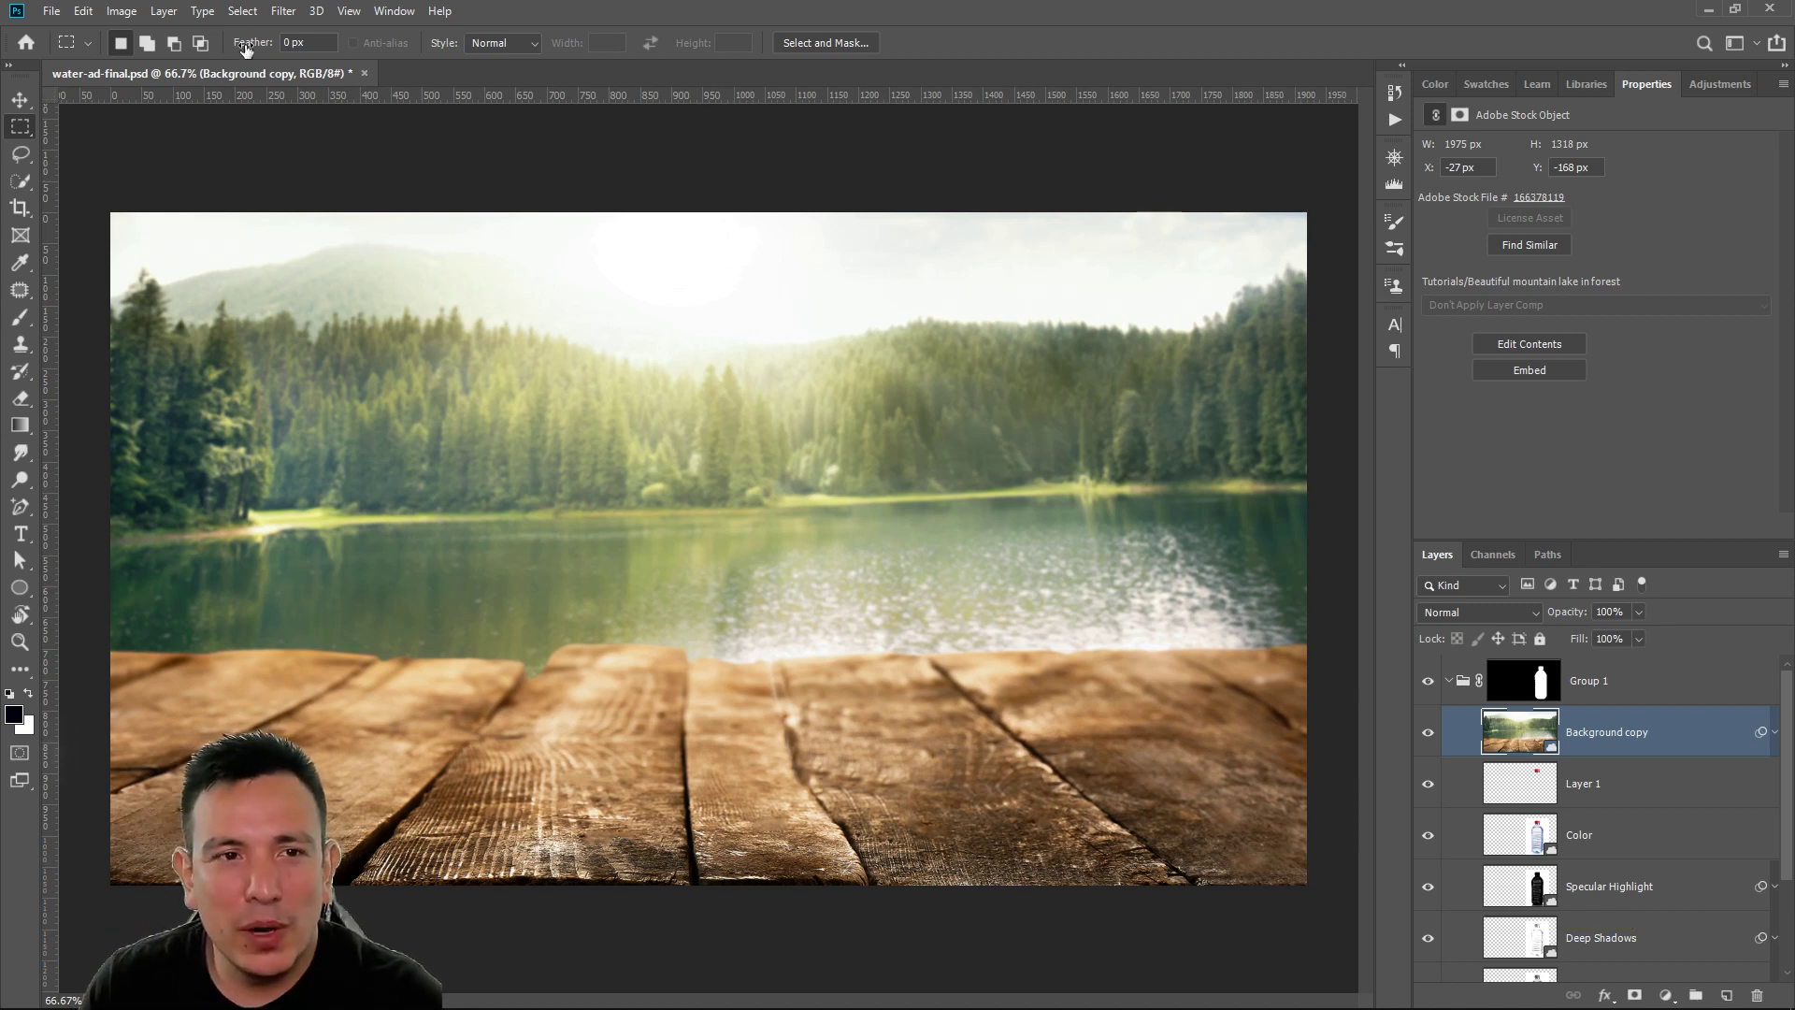
Apply a Gaussian Blur with a radius of 22.2 pixels to the Background copy layer
{"action": "left_click", "coordinate": [283, 11]}
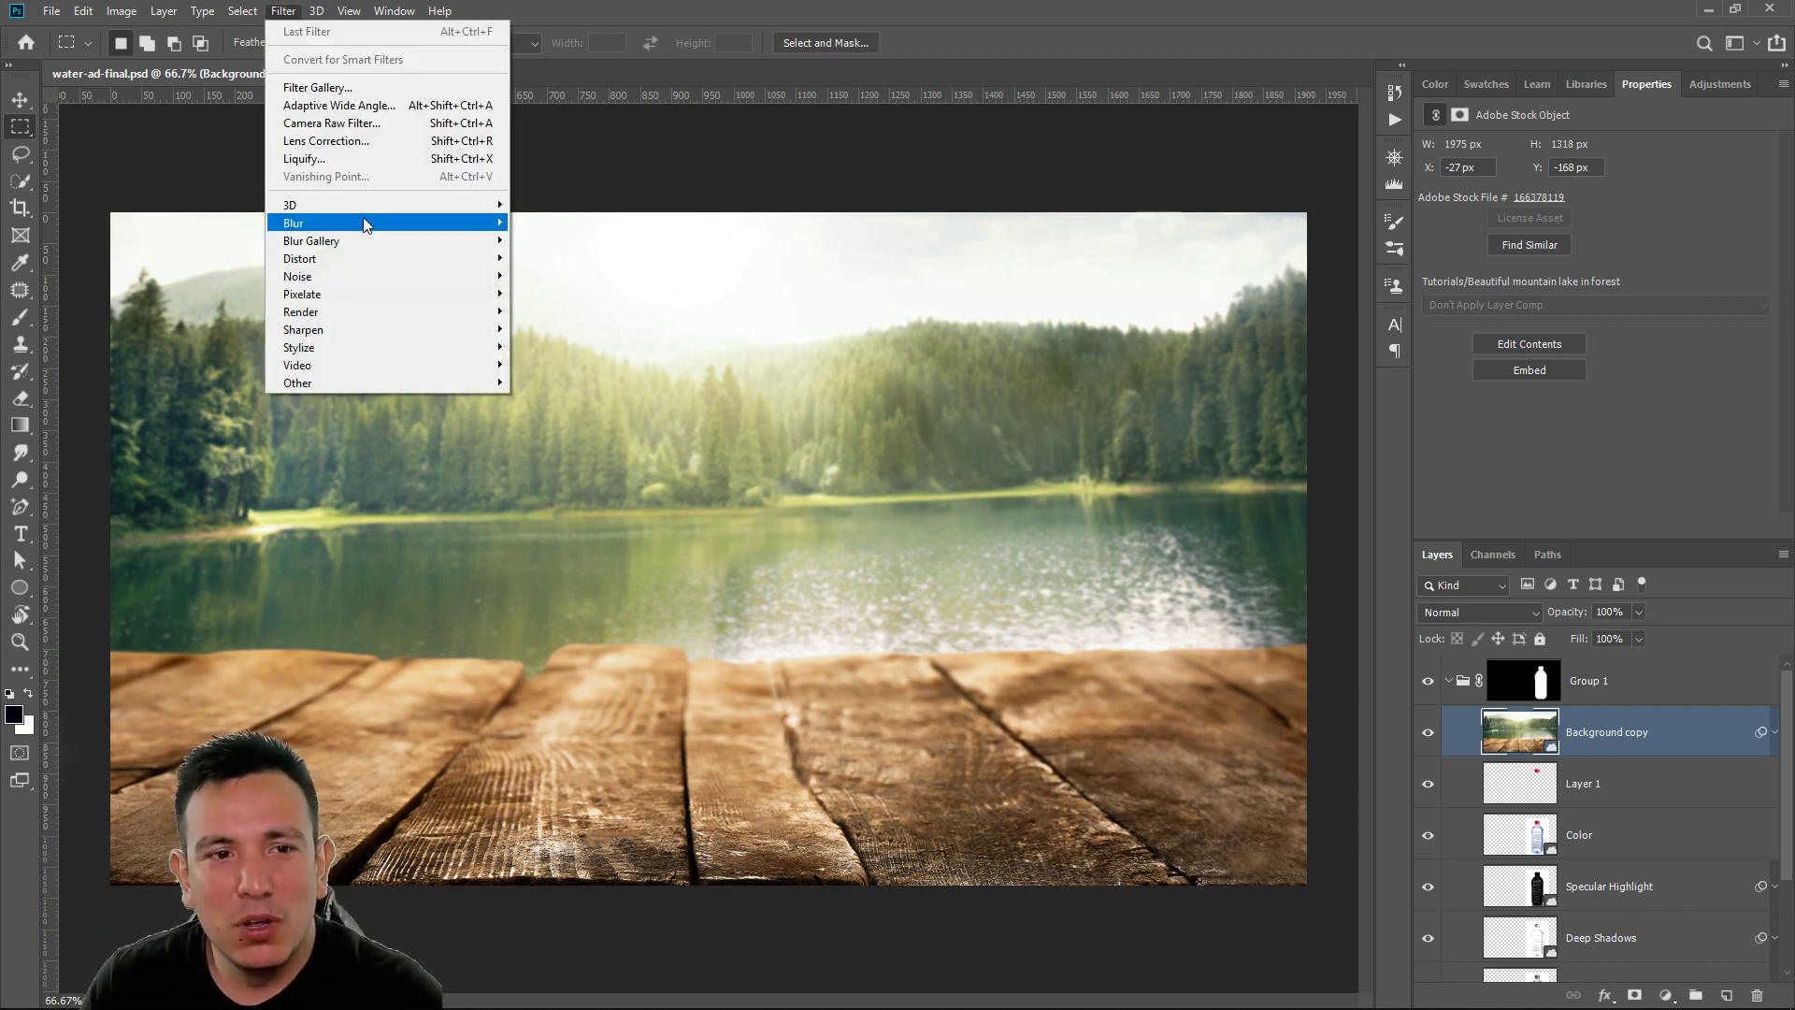
{"action": "mouse_move", "coordinate": [364, 222]}
{"action": "left_click", "coordinate": [561, 294]}
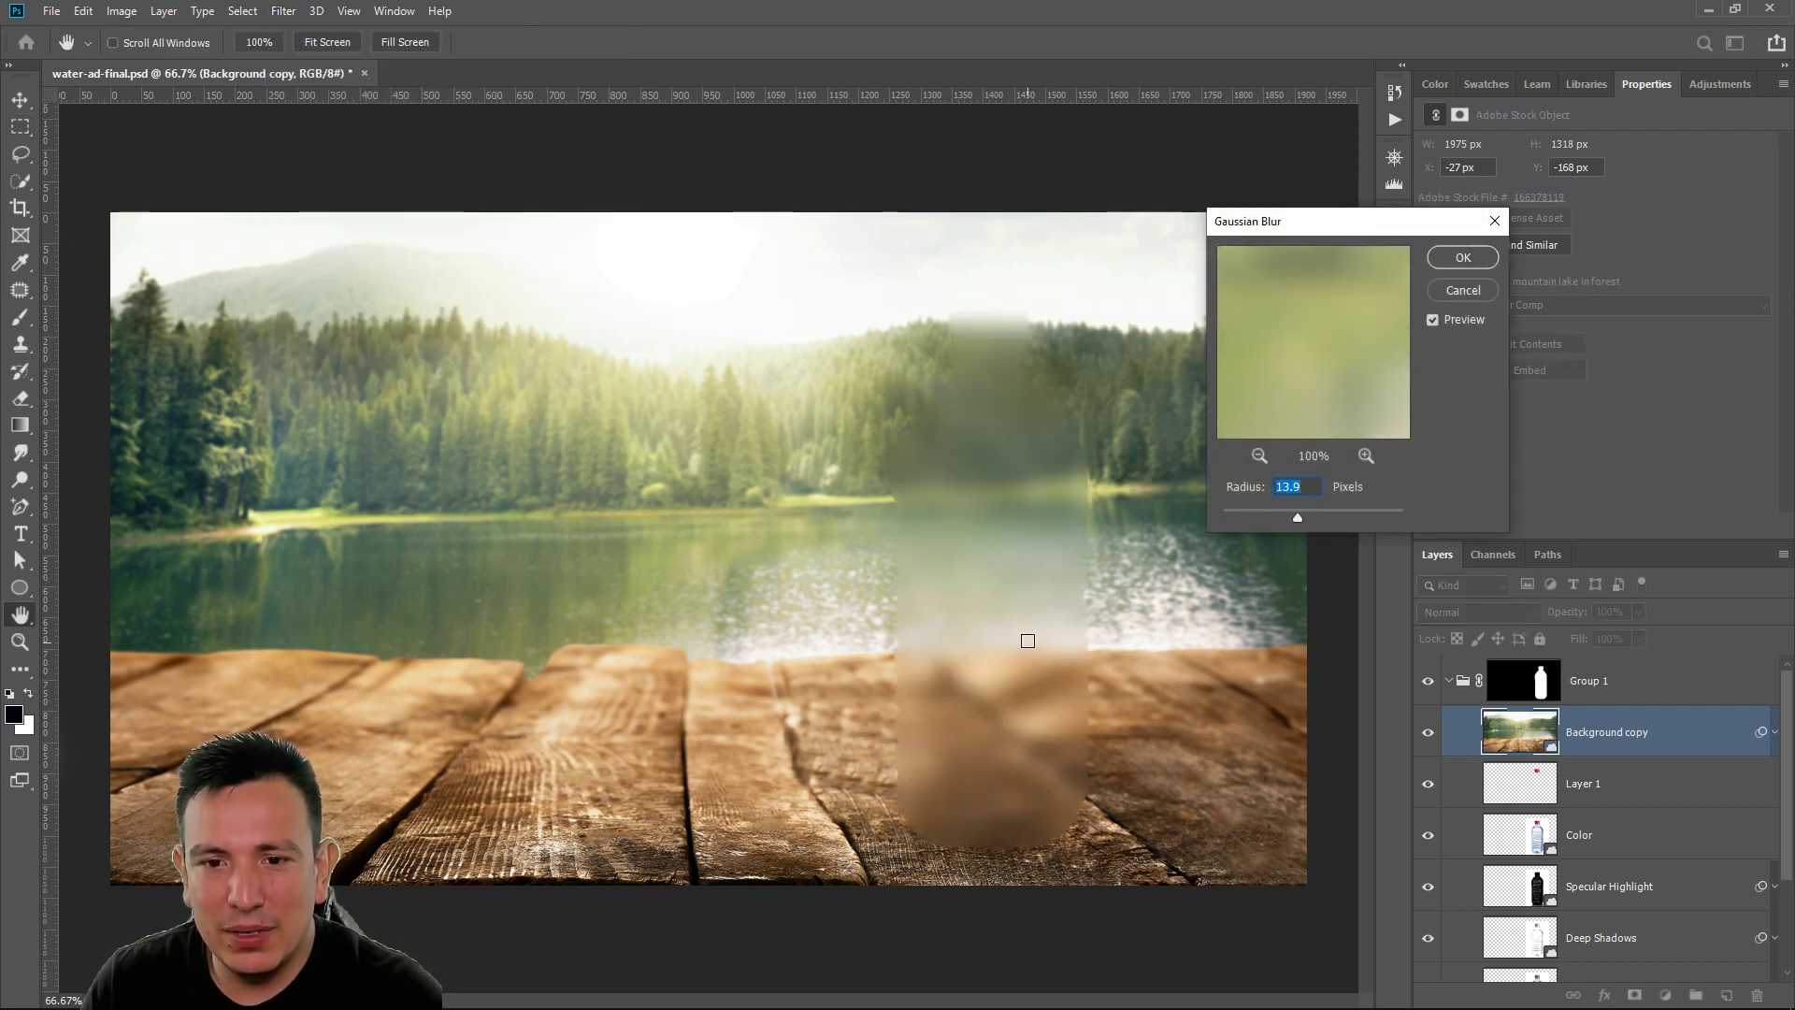
{"action": "left_click_drag", "start_coordinate": [1297, 517], "coordinate": [1305, 520]}
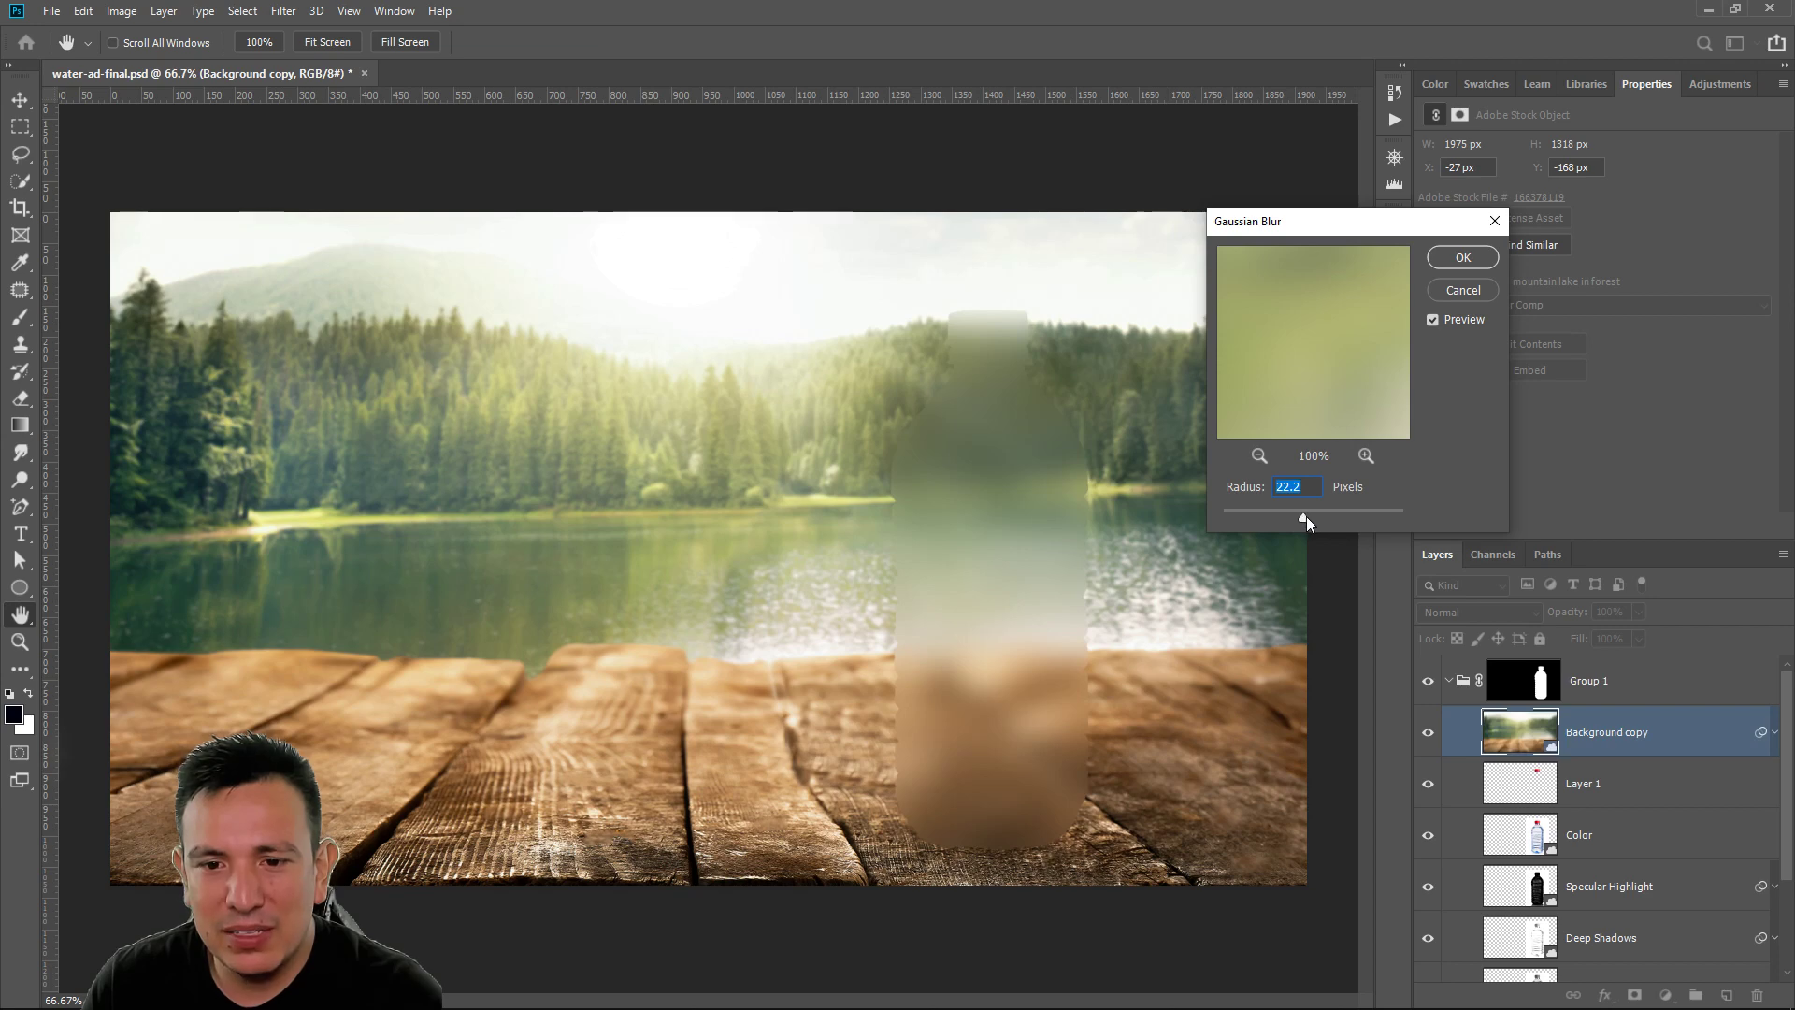
{"action": "left_click", "coordinate": [1460, 251]}
{"action": "key", "text": "m"}
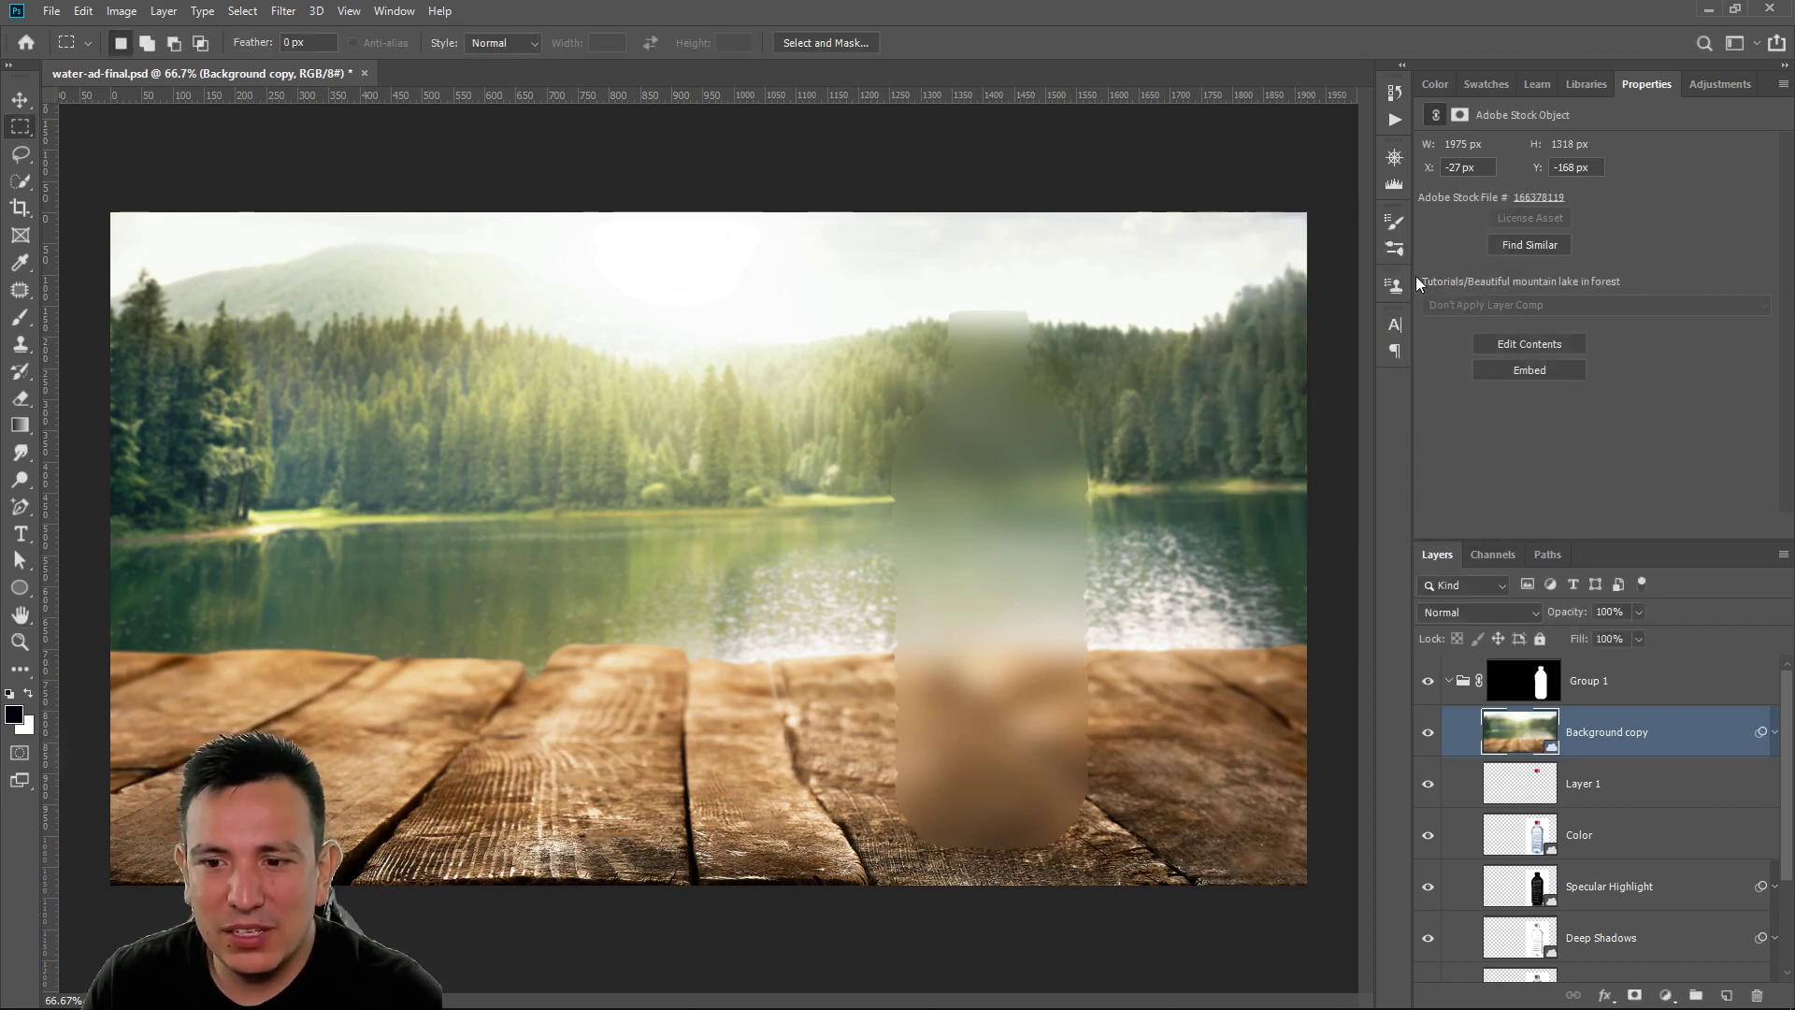
Set the Background copy layer's blend mode to Color and its opacity to 61%
{"action": "left_click", "coordinate": [1464, 613]}
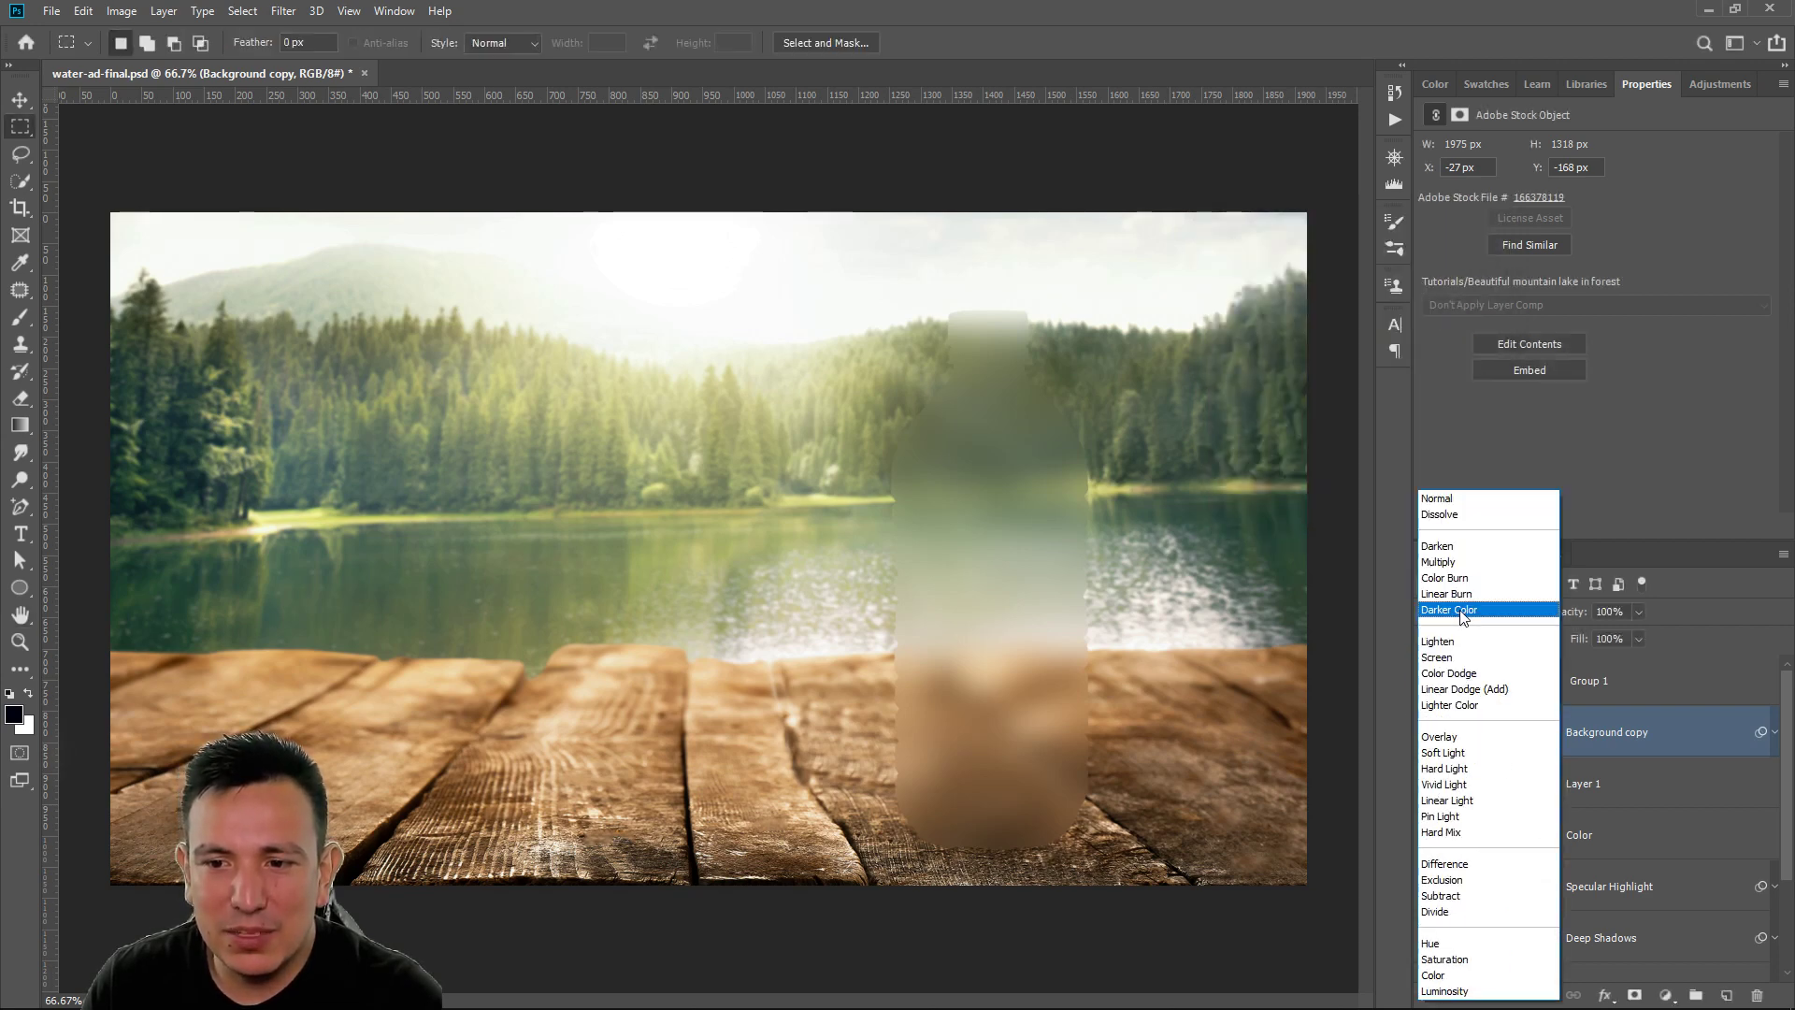
{"action": "left_click", "coordinate": [1458, 975]}
{"action": "left_click_drag", "start_coordinate": [1578, 611], "coordinate": [1453, 615]}
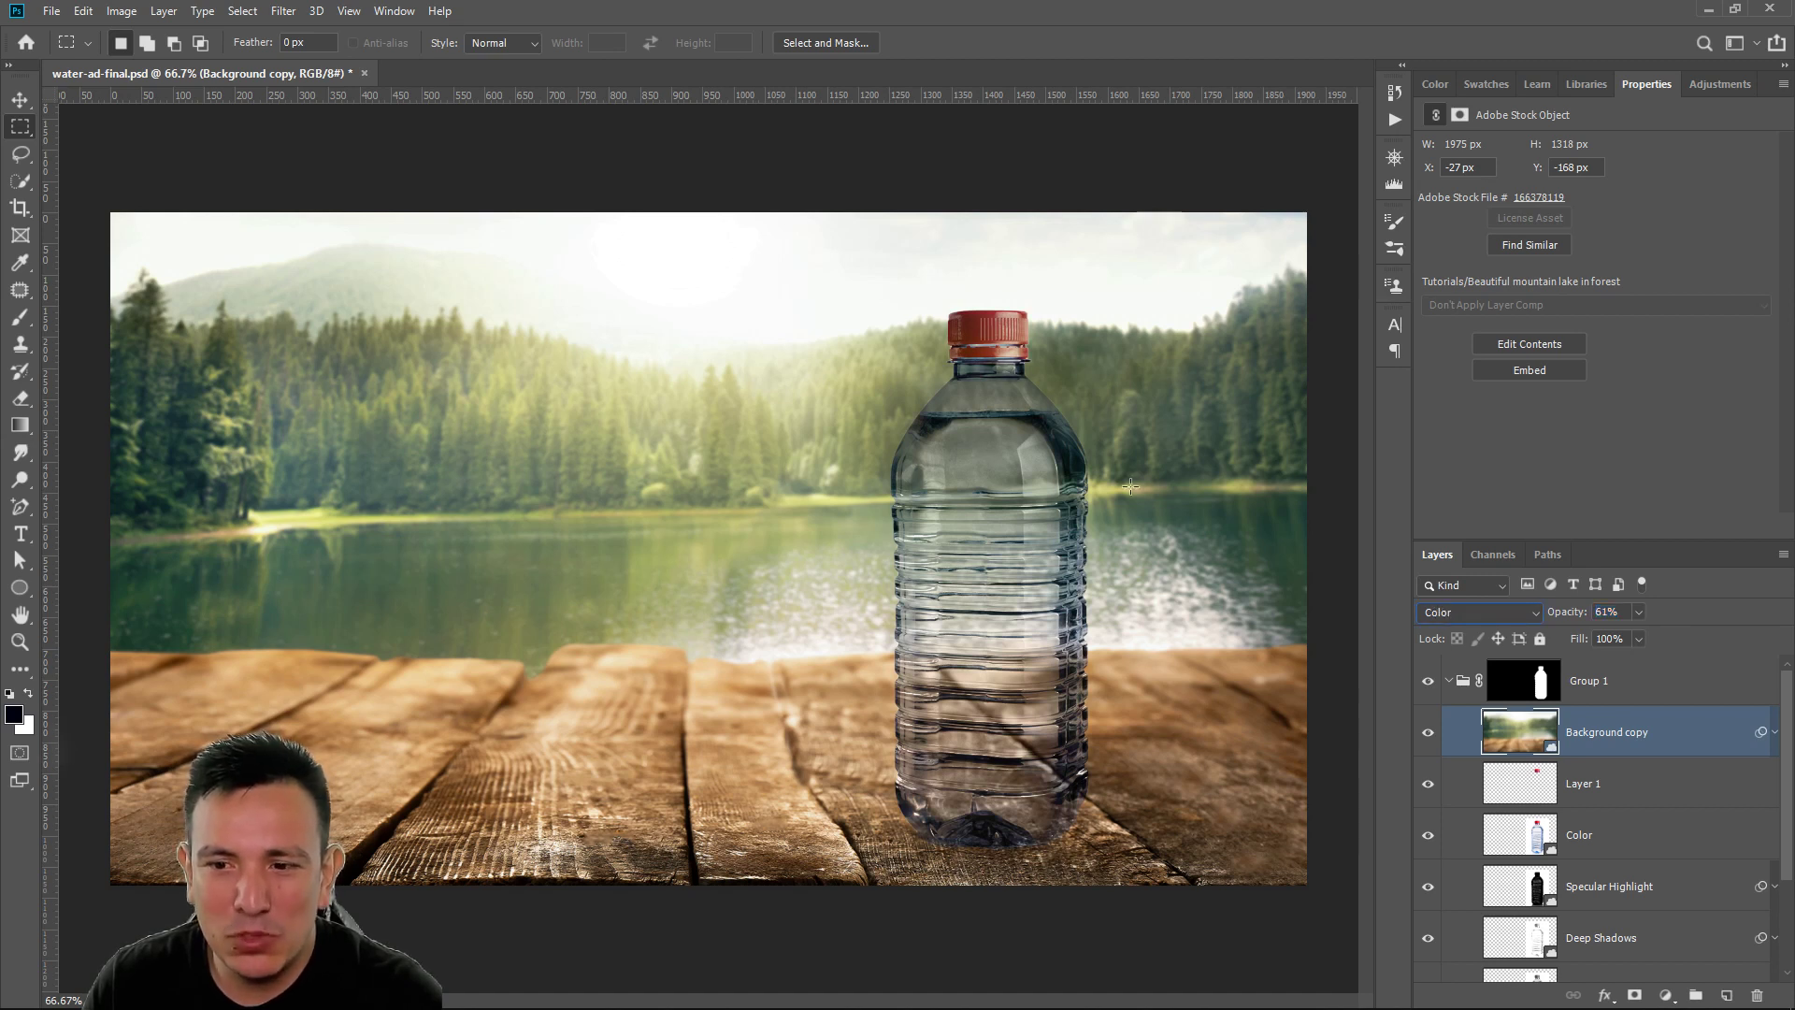
Add a layer mask to Background copy and paint black over the bottle cap with a 150 px brush to restore its red color
{"action": "left_click", "coordinate": [1634, 995]}
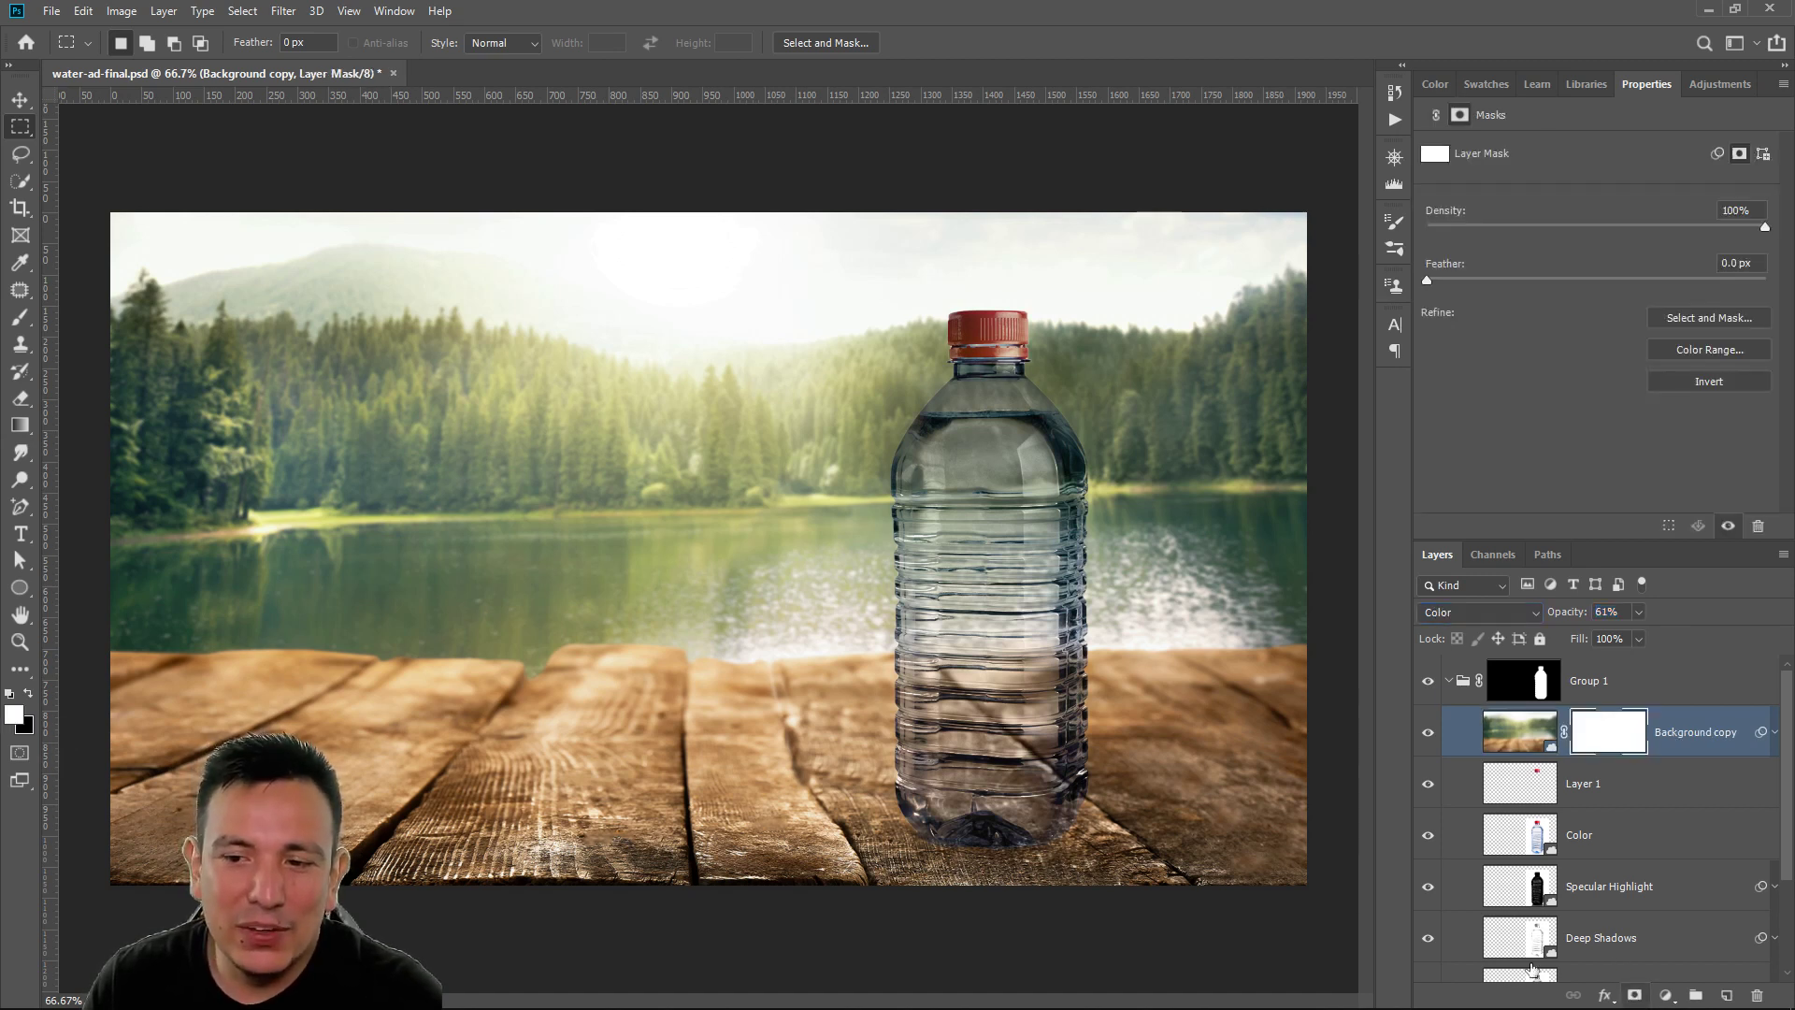
{"action": "left_click", "coordinate": [20, 317]}
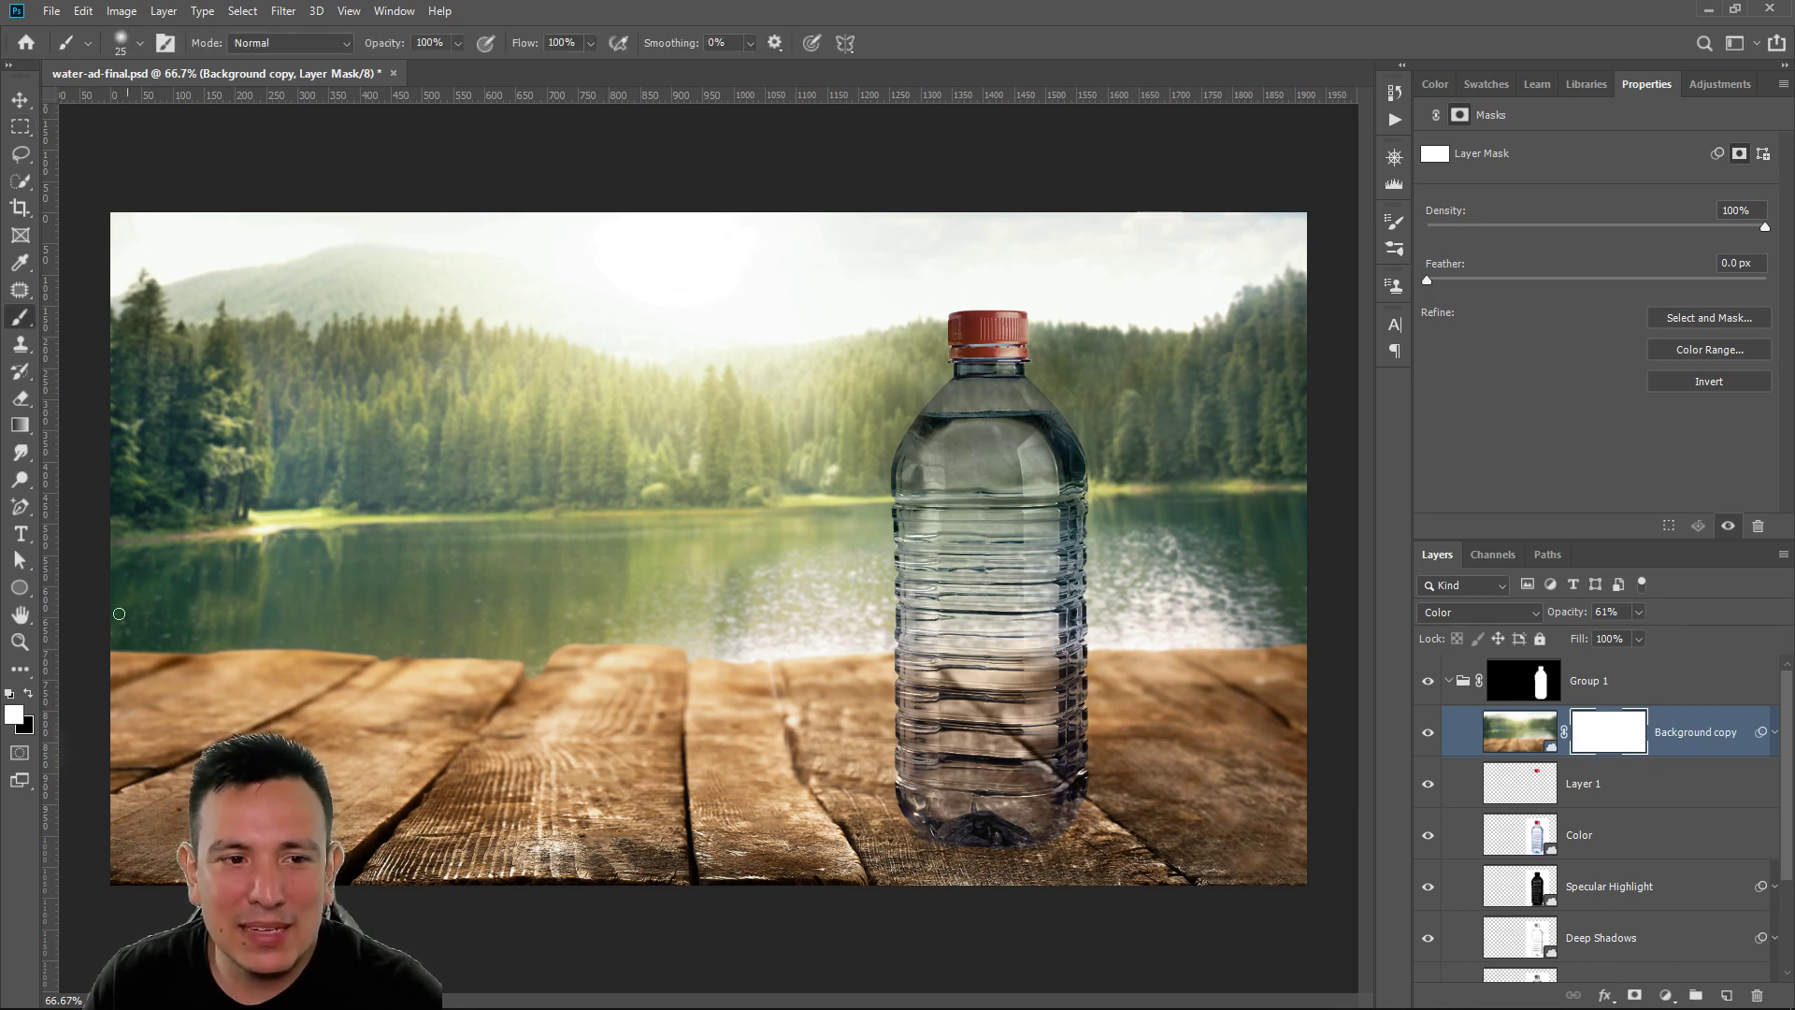
{"action": "left_click", "coordinate": [31, 693]}
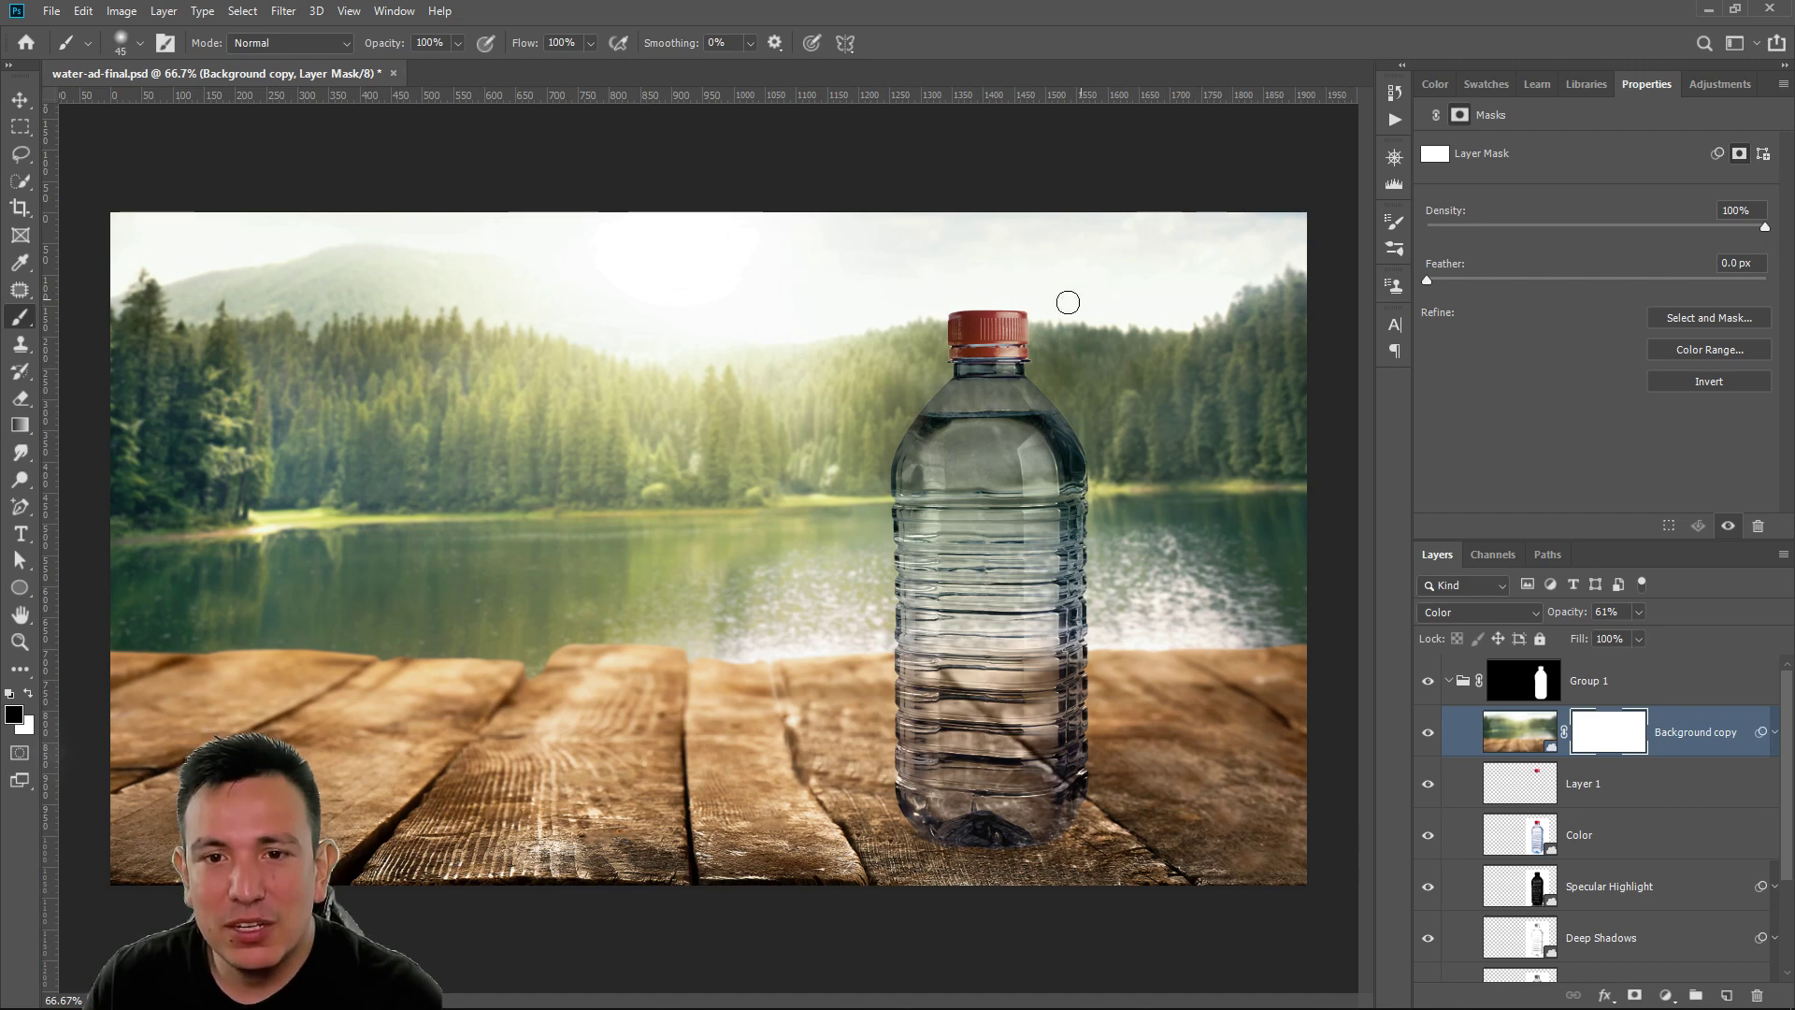
{"action": "key", "text": "bracketright"}
{"action": "key", "text": "bracketright"}
{"action": "key", "text": "bracketright"}
{"action": "key", "text": "bracketright"}
{"action": "key", "text": "bracketright"}
{"action": "key", "text": "bracketright"}
{"action": "key", "text": "bracketright"}
{"action": "key", "text": "bracketright"}
{"action": "key", "text": "bracketright"}
{"action": "key", "text": "bracketright"}
{"action": "mouse_move", "coordinate": [898, 321]}
{"action": "left_mouse_down"}
{"action": "mouse_move", "coordinate": [1101, 317]}
{"action": "mouse_move", "coordinate": [814, 309]}
{"action": "left_mouse_up"}
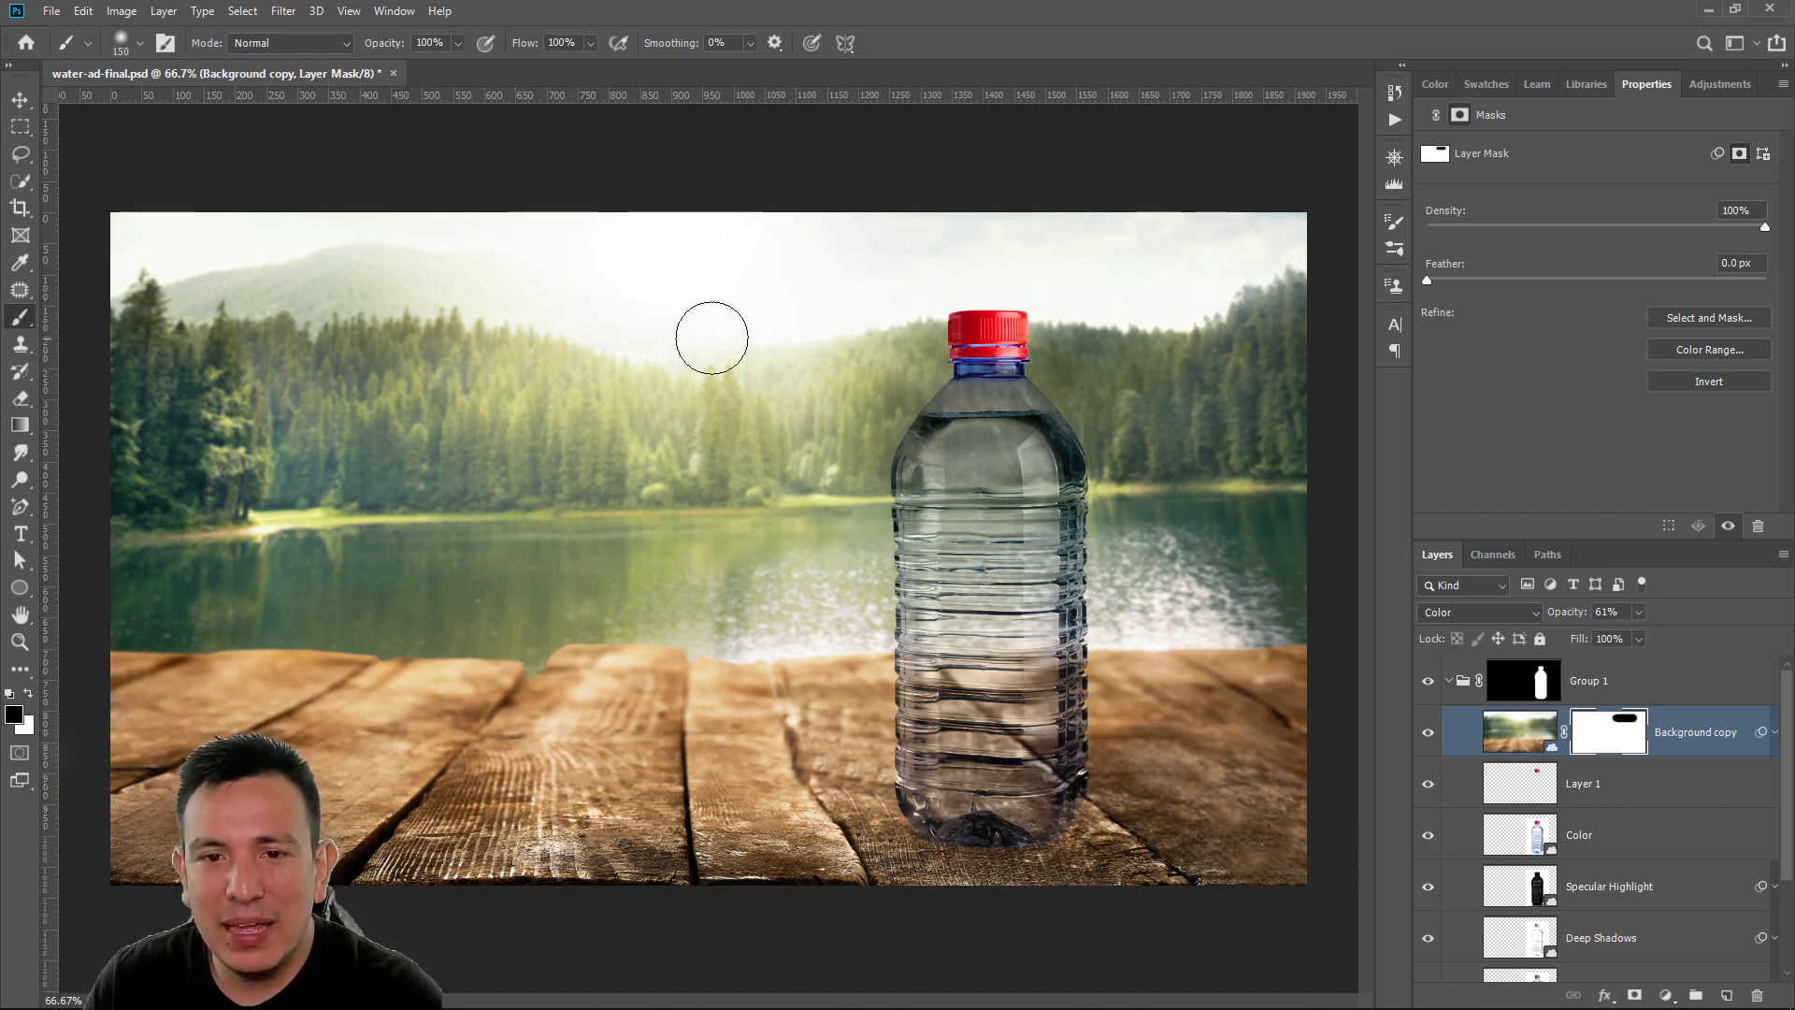
Fade the last brush stroke on the Background copy mask to 31% opacity
{"action": "left_click", "coordinate": [83, 12]}
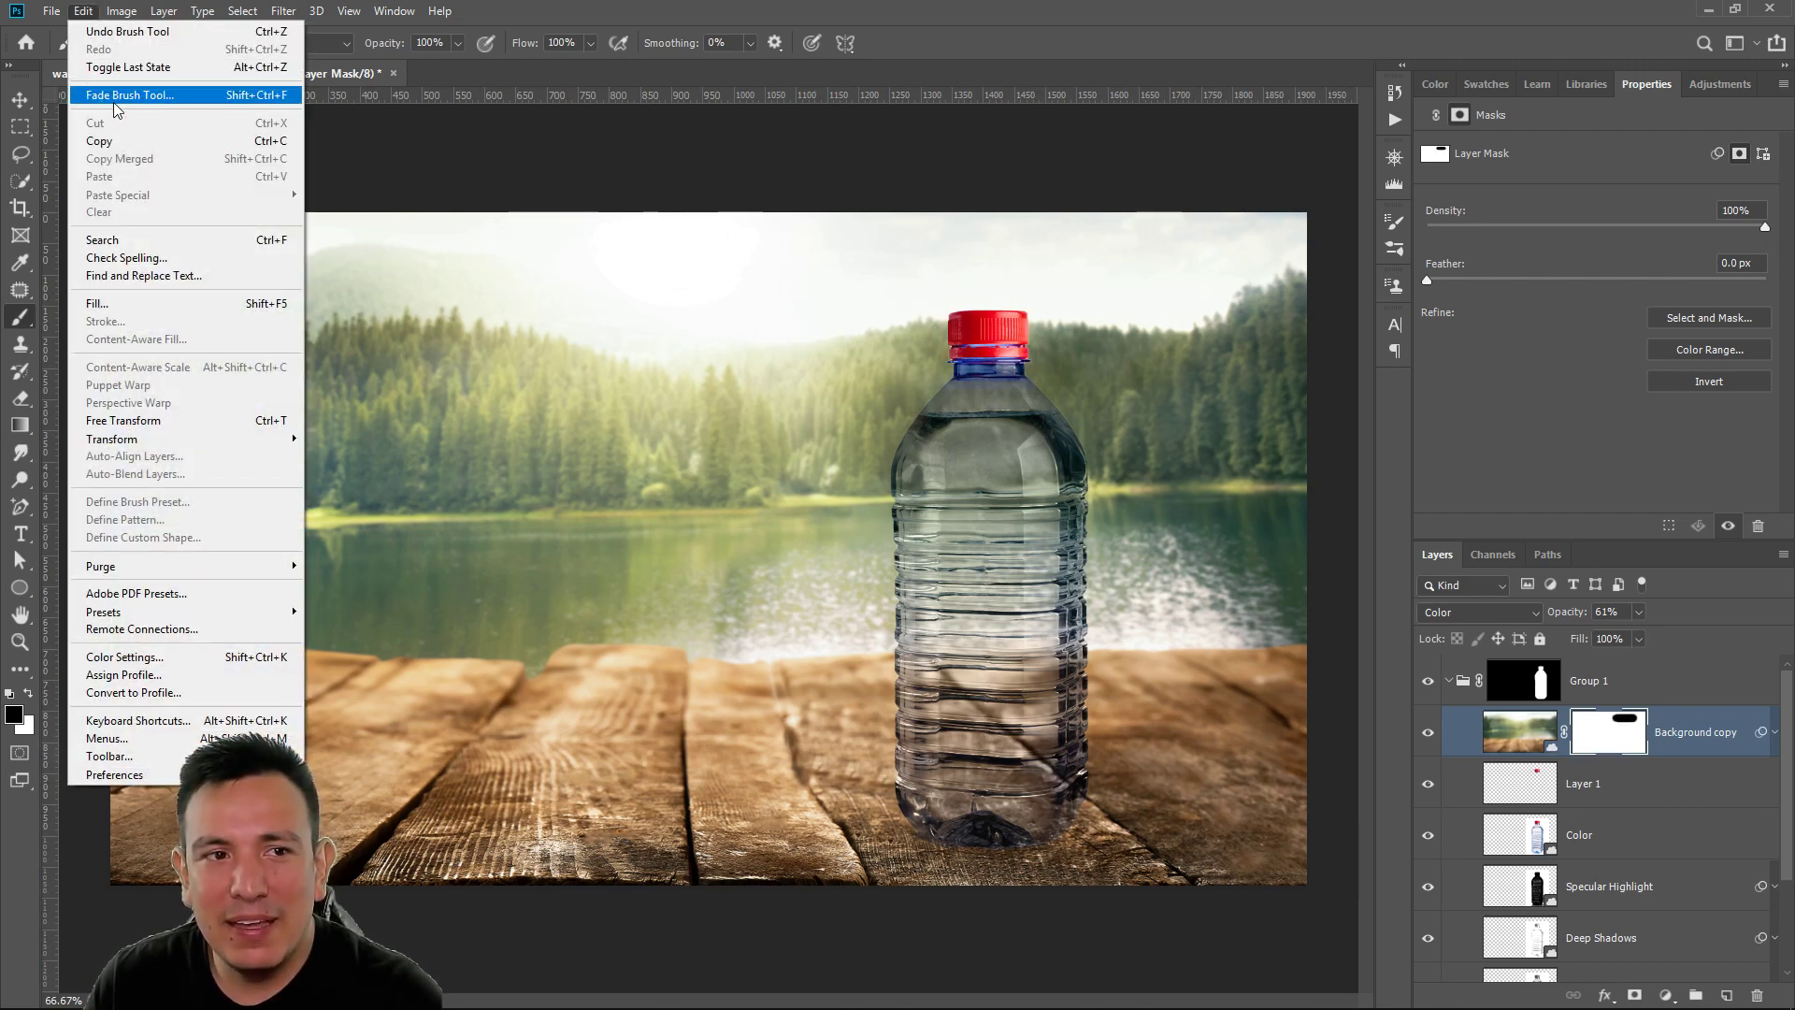
{"action": "left_click", "coordinate": [117, 96]}
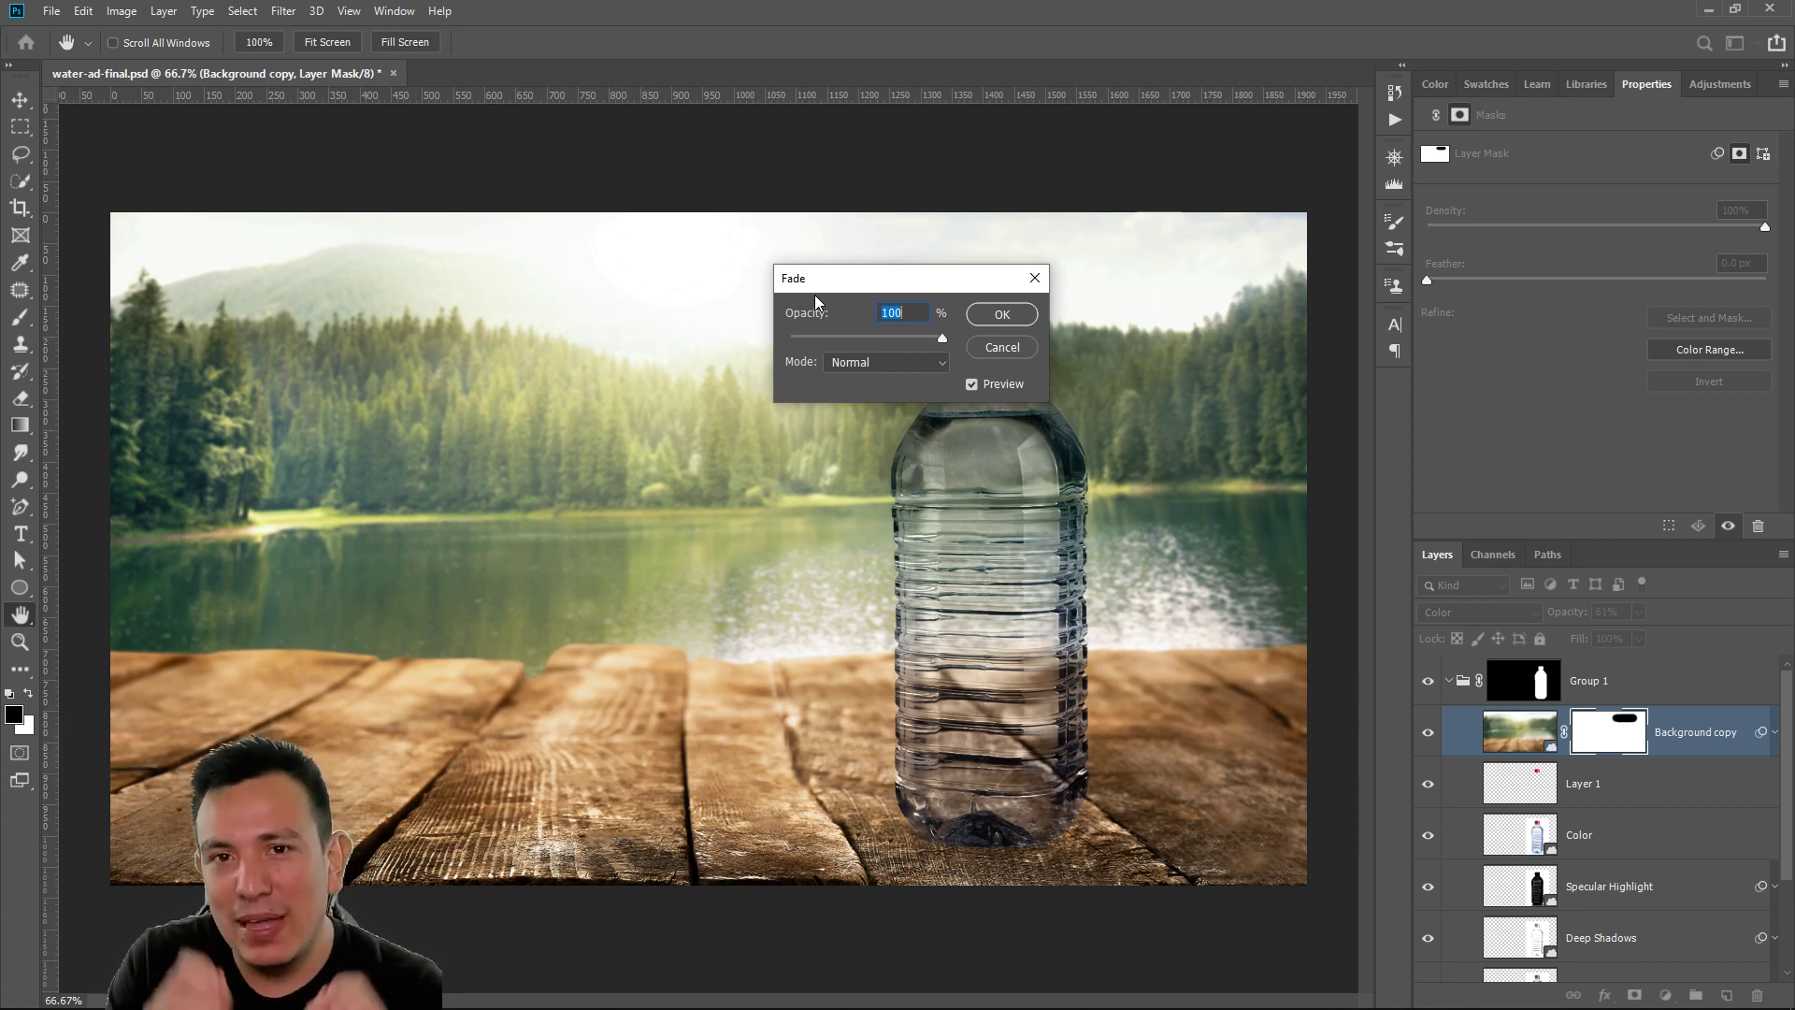
{"action": "left_click_drag", "start_coordinate": [815, 291], "coordinate": [653, 265]}
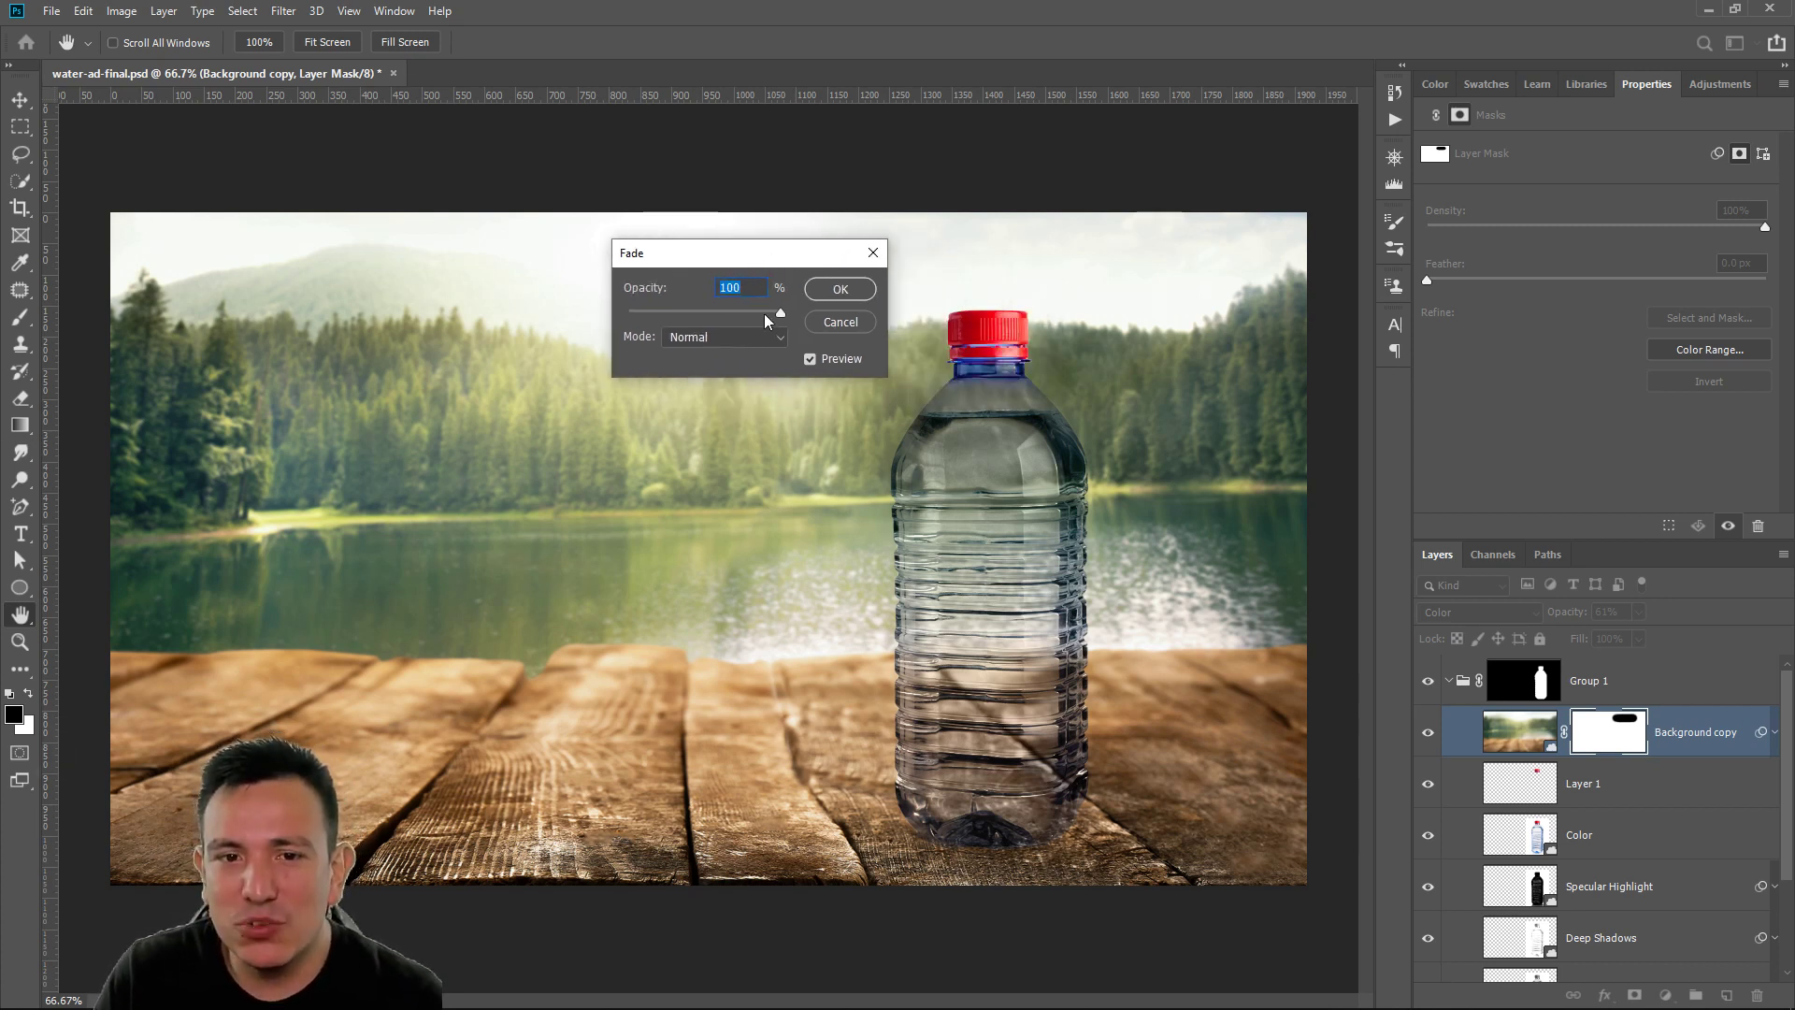
{"action": "mouse_move", "coordinate": [780, 316]}
{"action": "left_mouse_down"}
{"action": "mouse_move", "coordinate": [606, 296]}
{"action": "mouse_move", "coordinate": [673, 316]}
{"action": "left_mouse_up"}
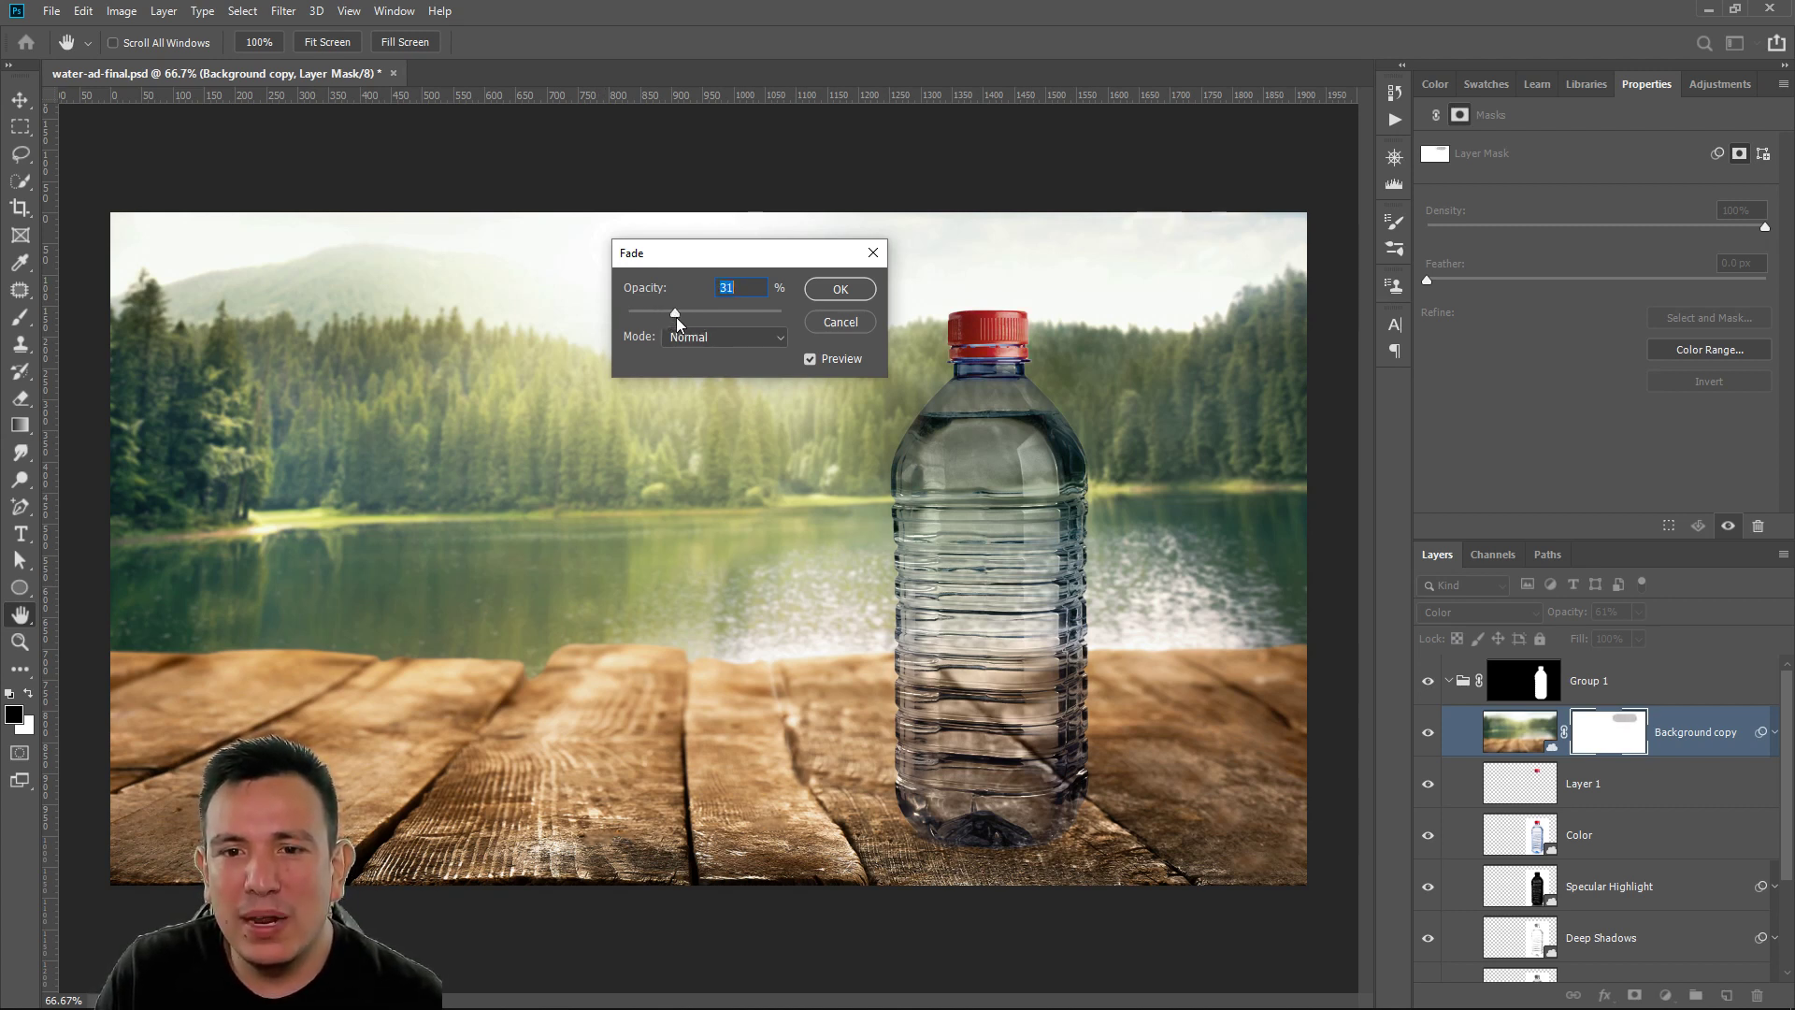
{"action": "left_click", "coordinate": [841, 288]}
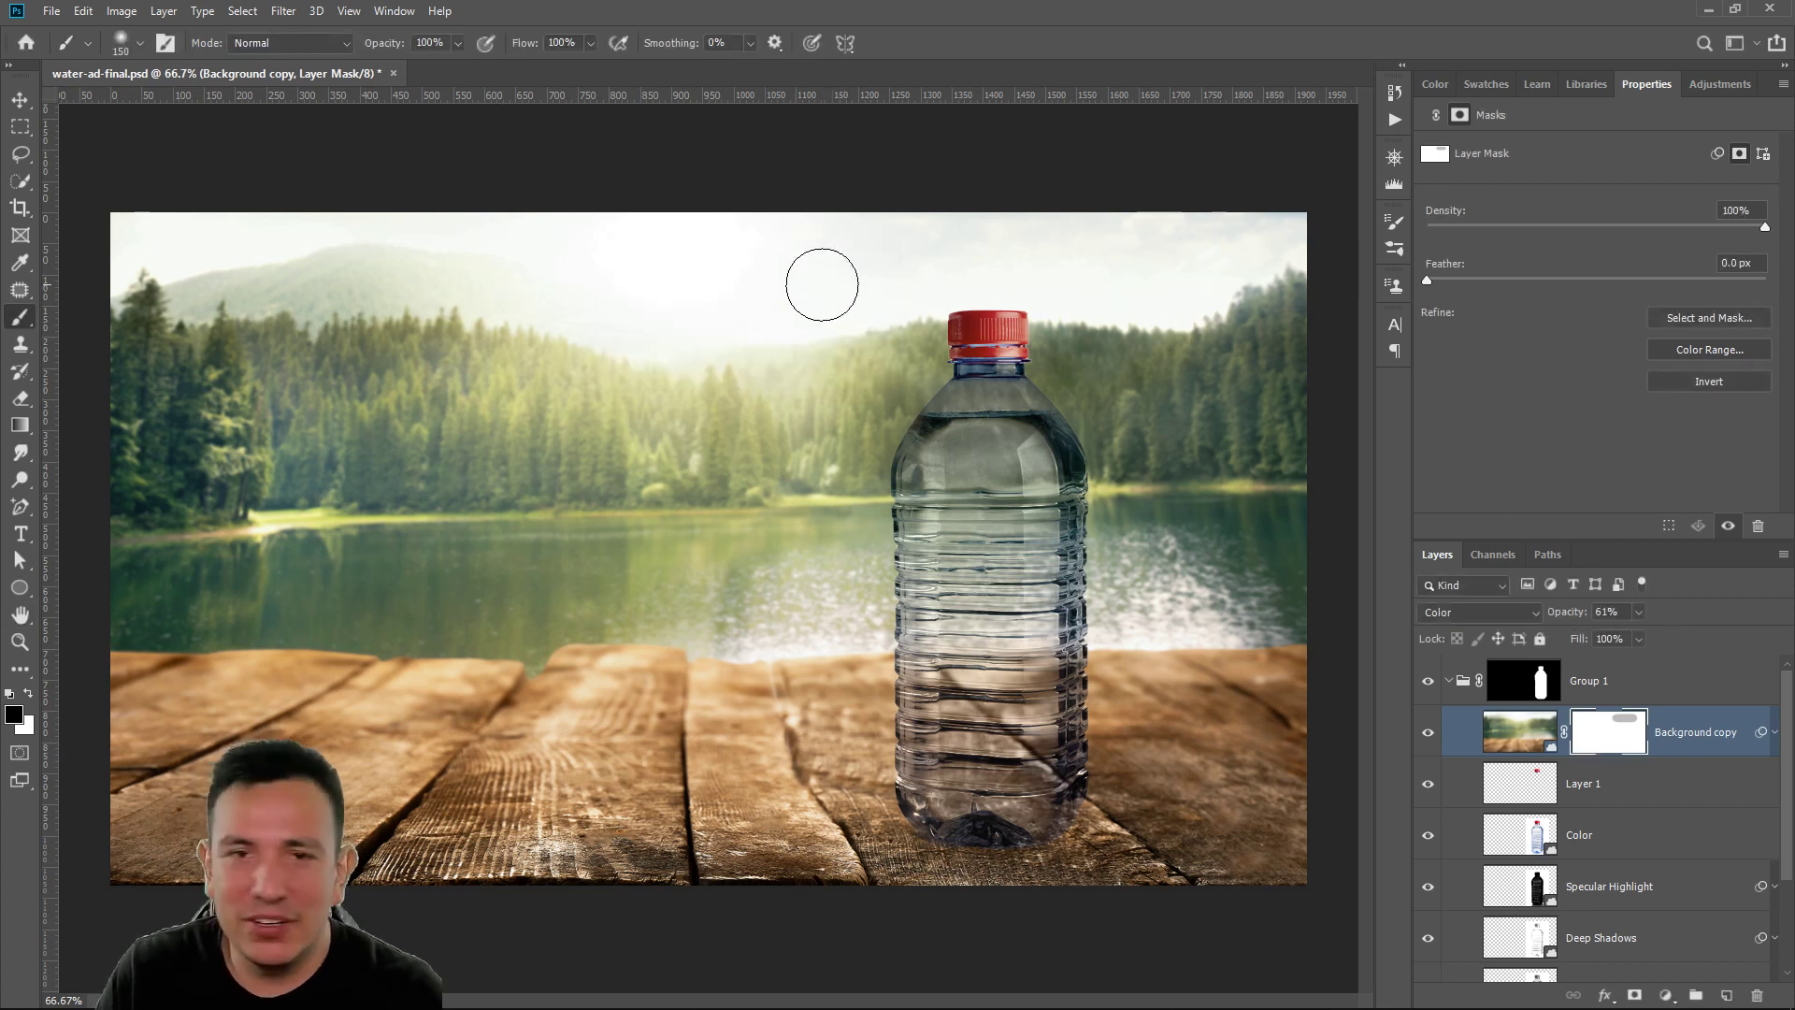
Collapse Group 1 and copy a rectangular area of the Background around the whole bottle to a new layer
{"action": "left_click", "coordinate": [1449, 683]}
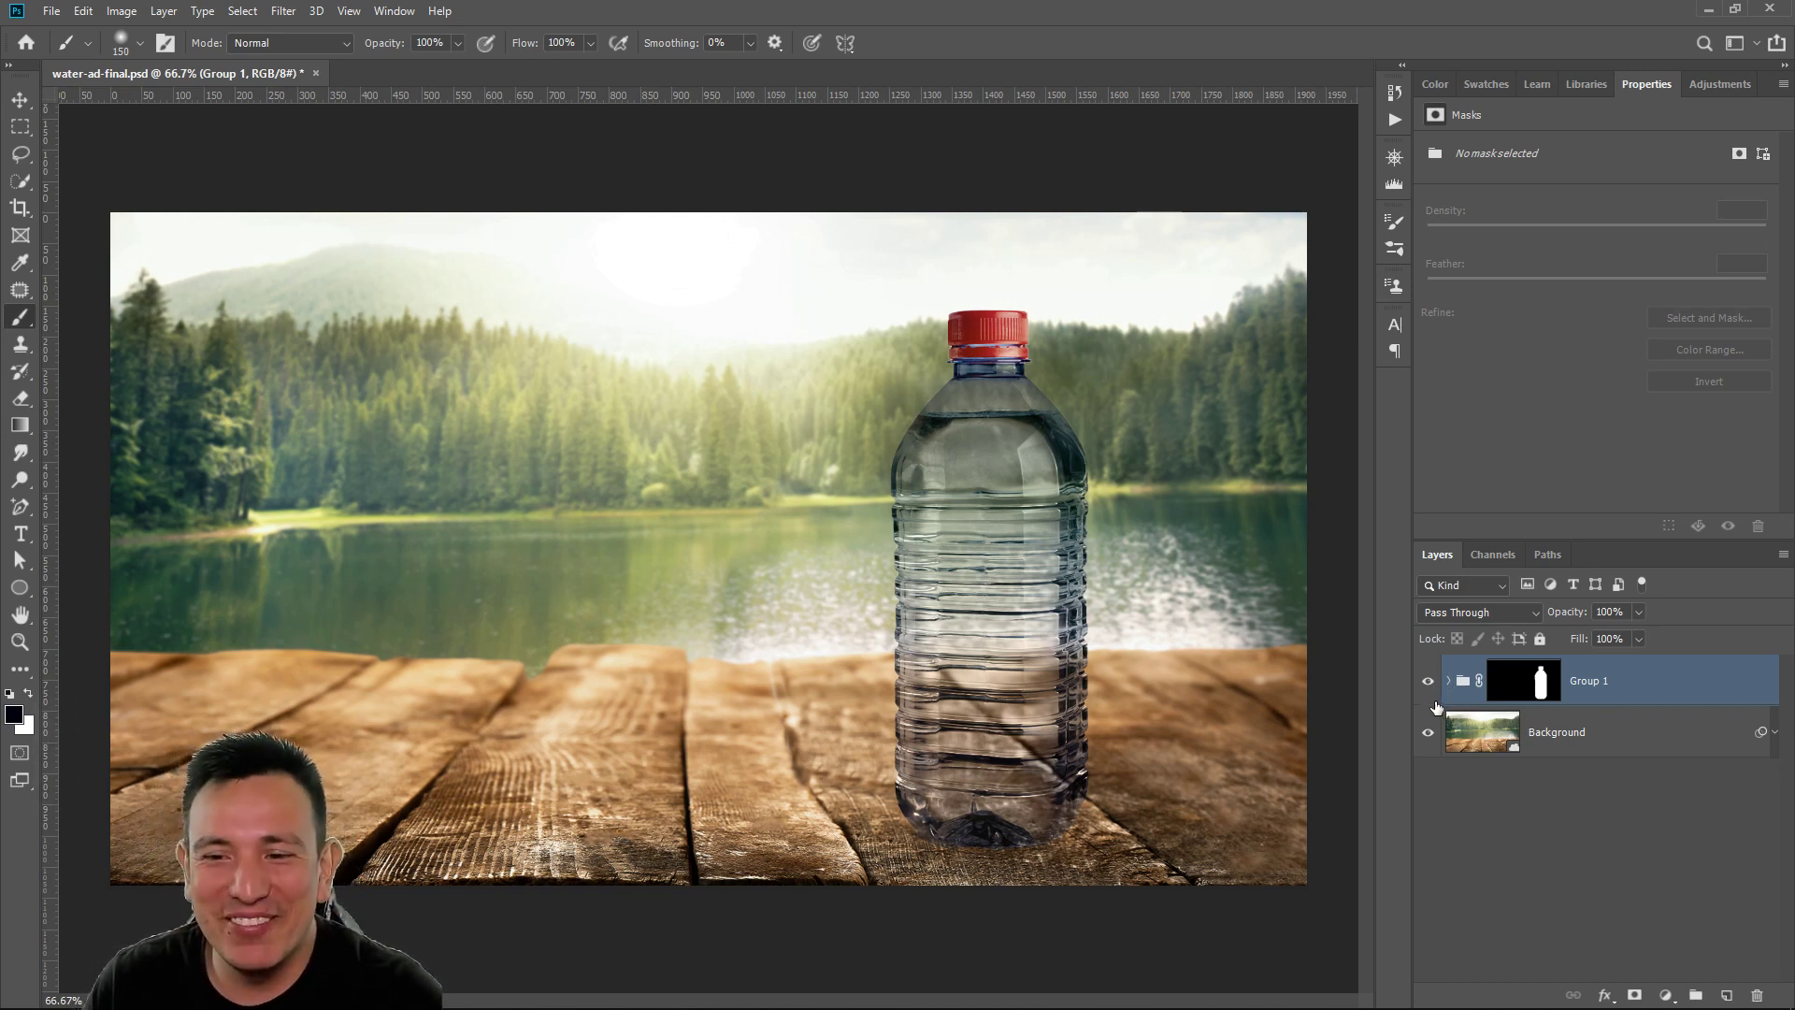
{"action": "left_click", "coordinate": [1488, 750]}
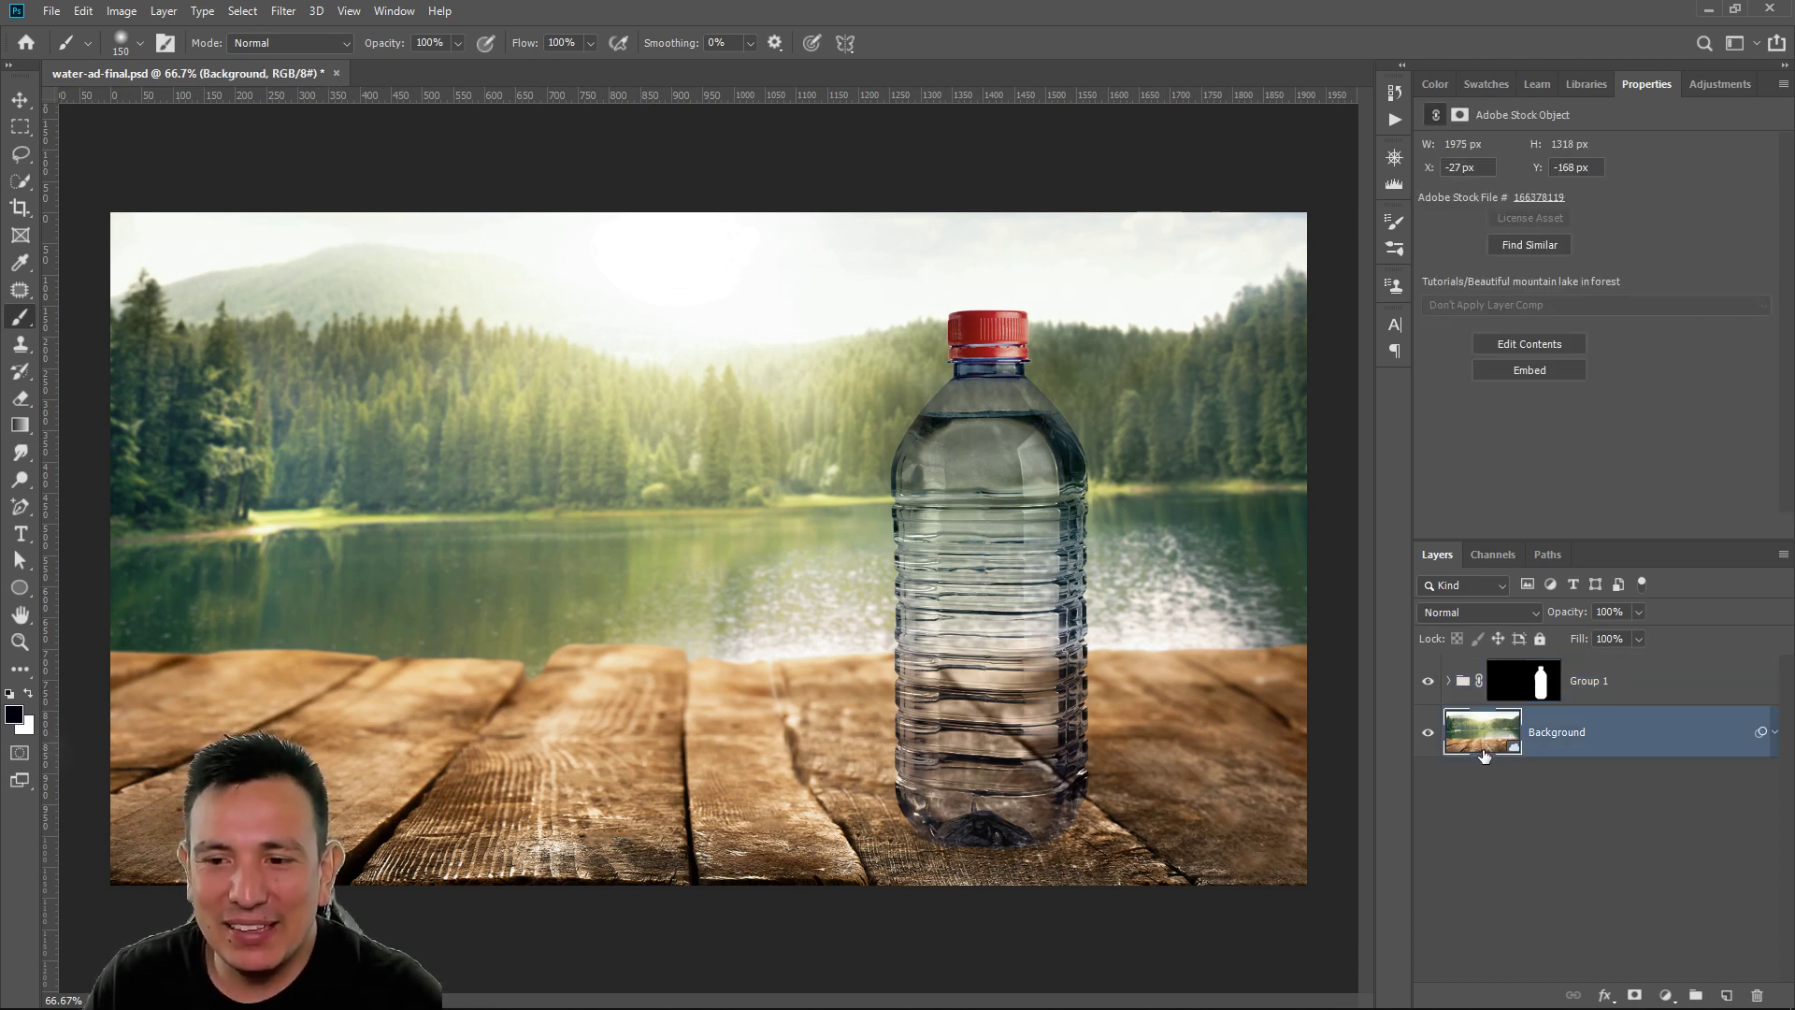
{"action": "left_click", "coordinate": [20, 127]}
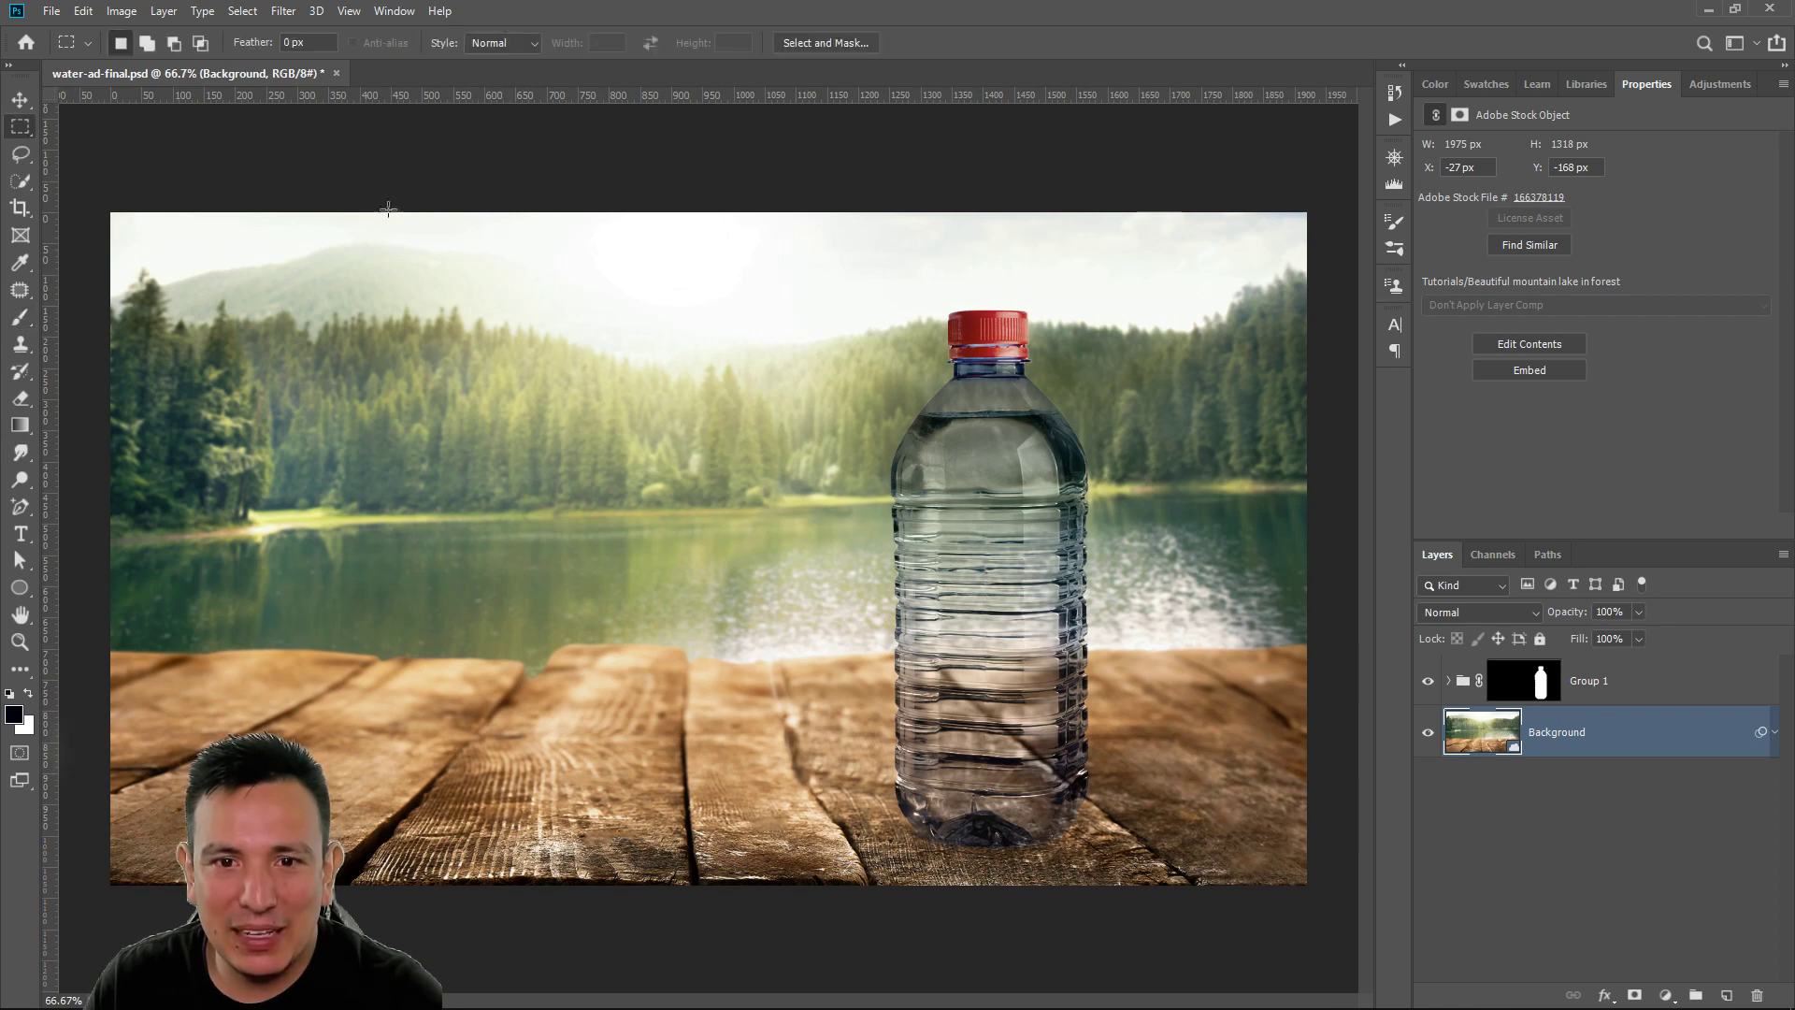
{"action": "left_click_drag", "start_coordinate": [851, 291], "coordinate": [1138, 867]}
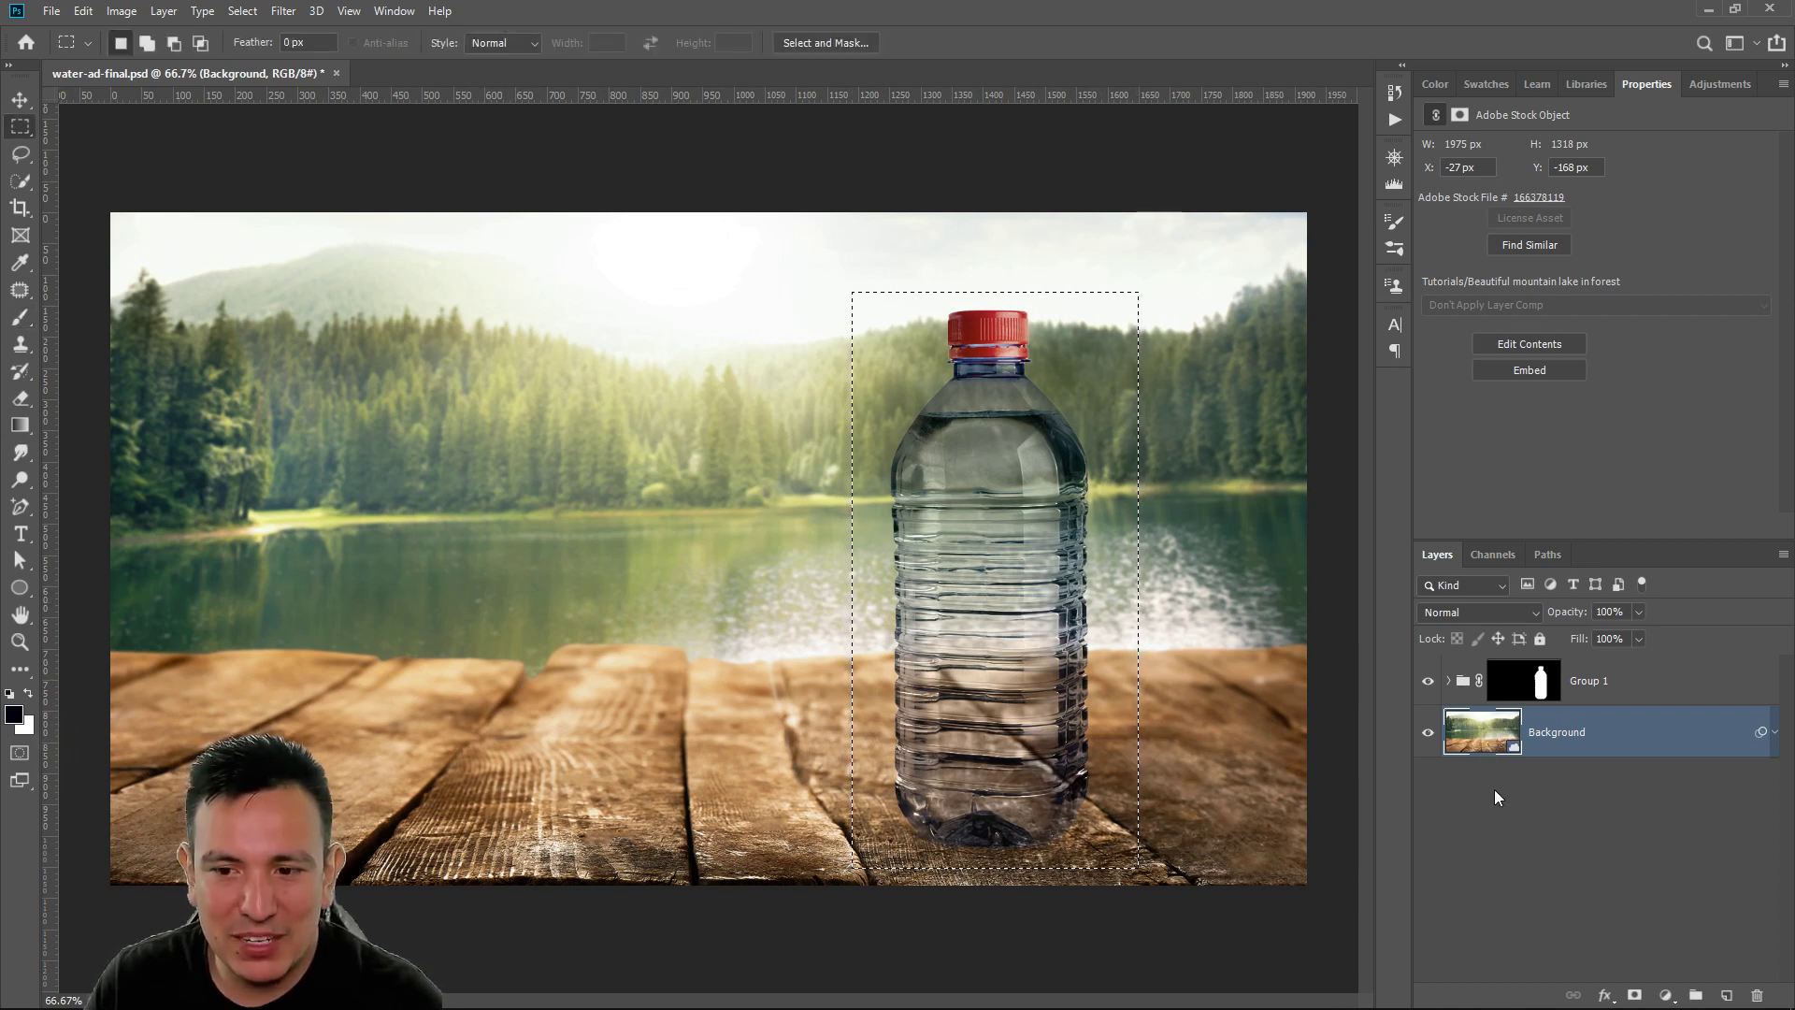
{"action": "key", "text": "ctrl+j"}
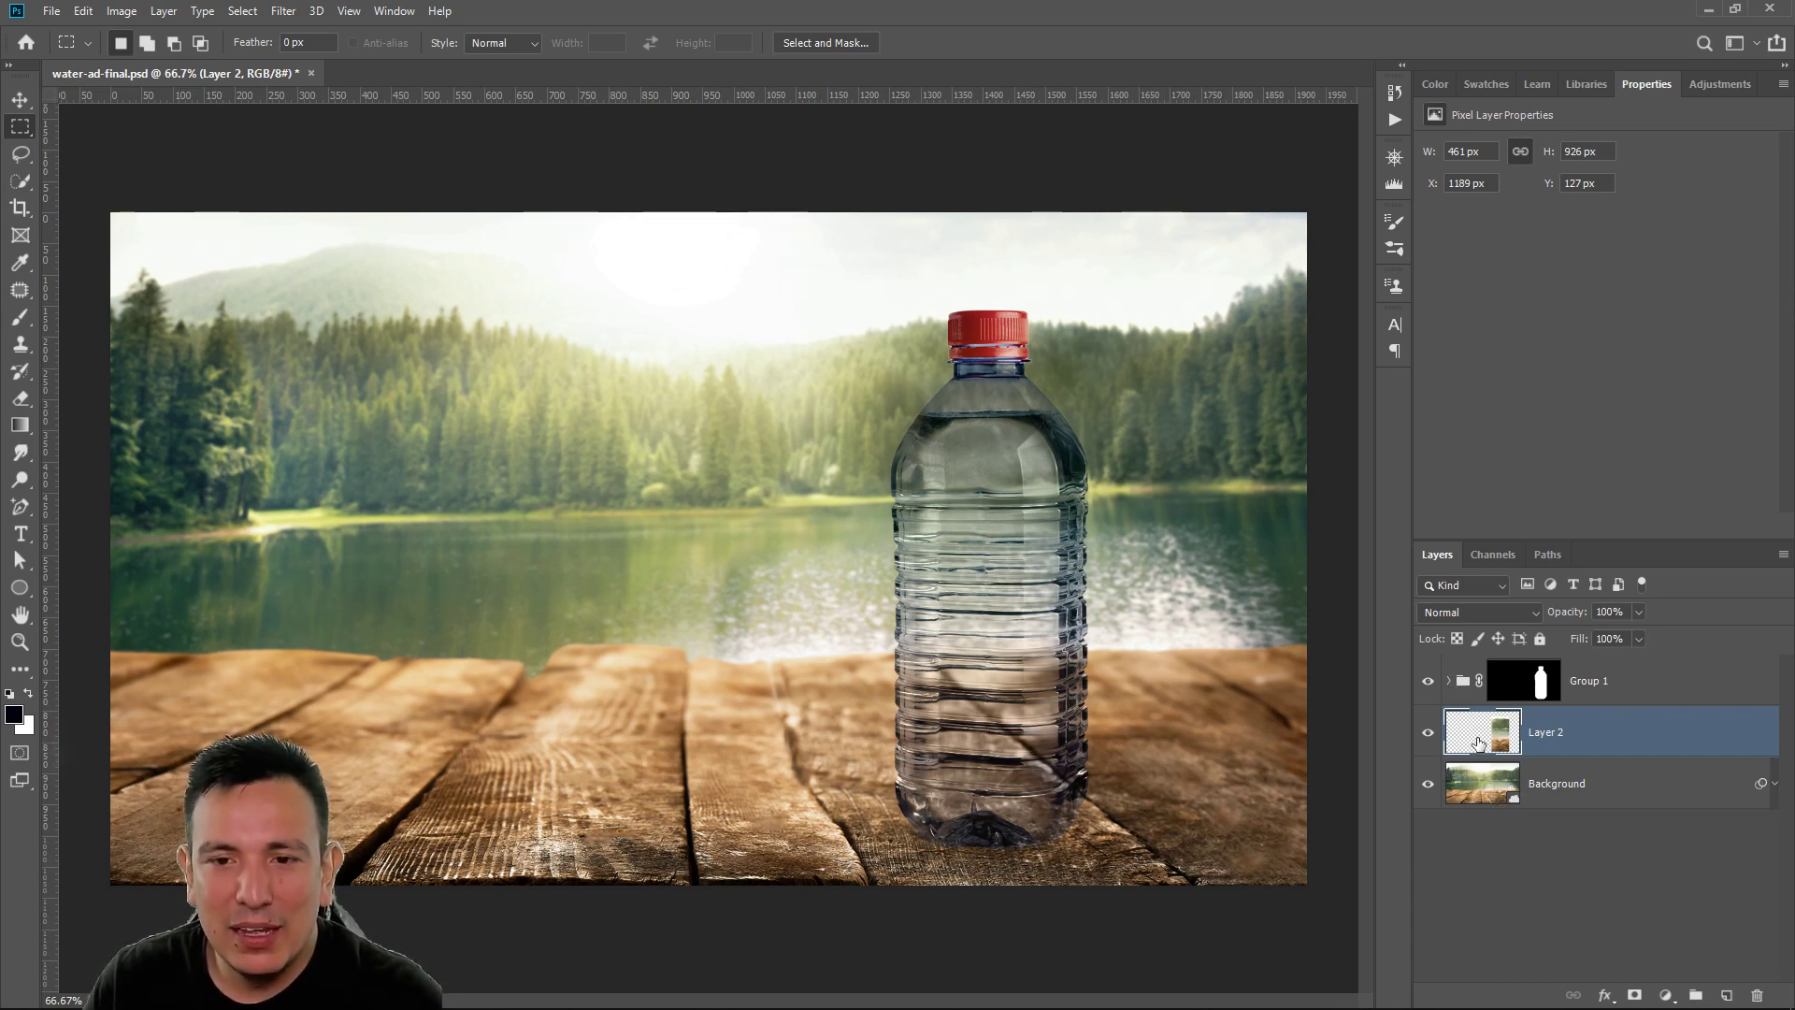
Open the Liquify filter on Layer 2, collapse the Nose, Mouth and Face Shape settings, and reveal the backdrop view options
{"action": "left_click", "coordinate": [283, 12]}
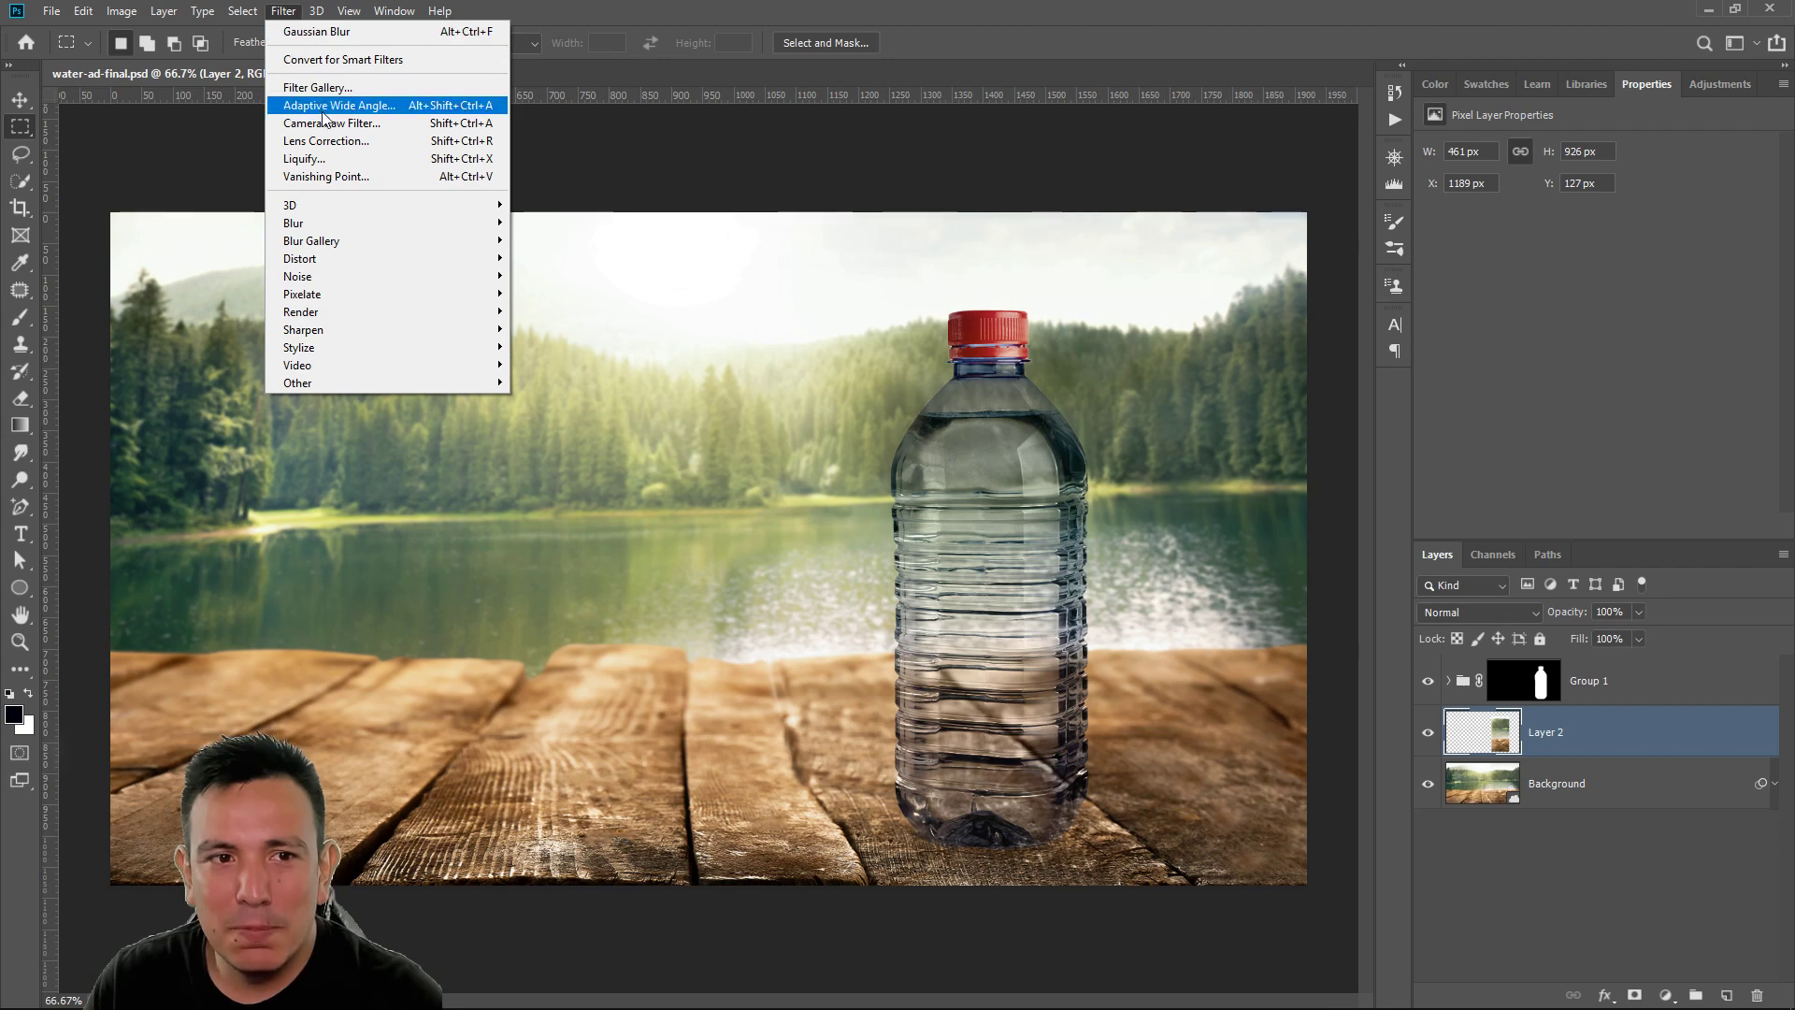
{"action": "left_click", "coordinate": [305, 158]}
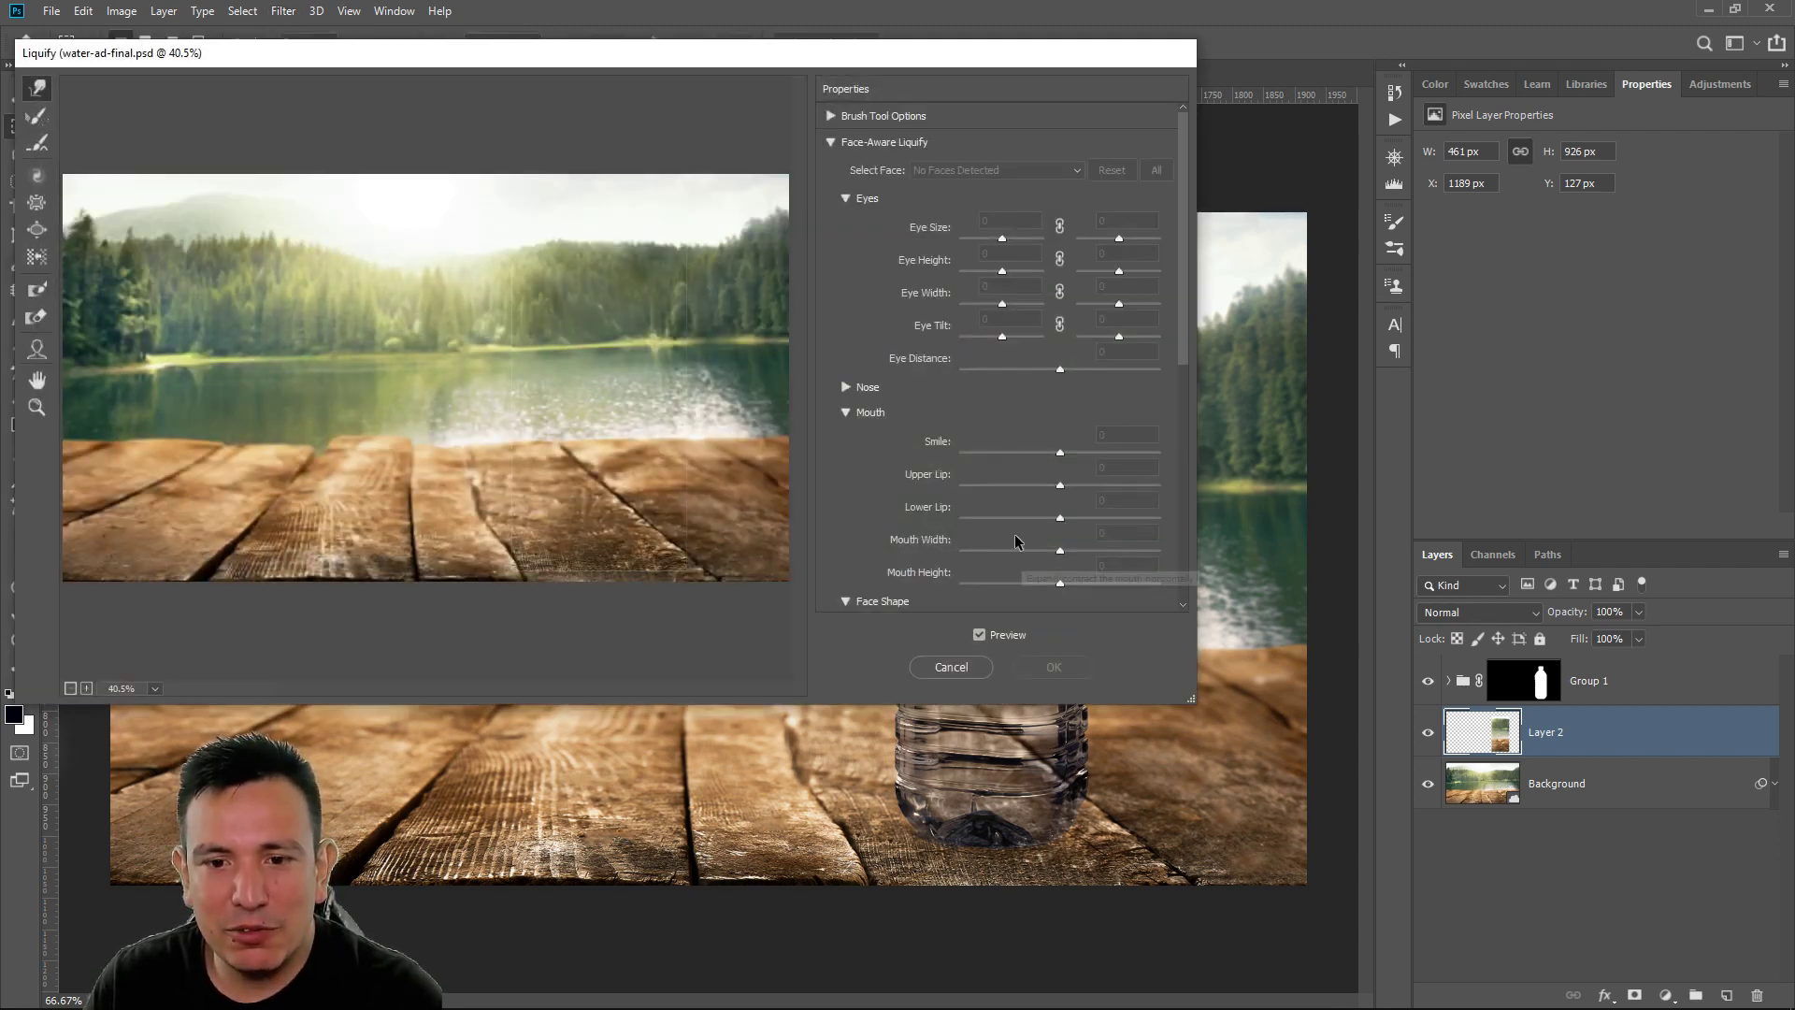
{"action": "scroll", "coordinate": [874, 440], "scroll_direction": "down", "scroll_amount": 2}
{"action": "left_click", "coordinate": [845, 321]}
{"action": "left_click", "coordinate": [845, 348]}
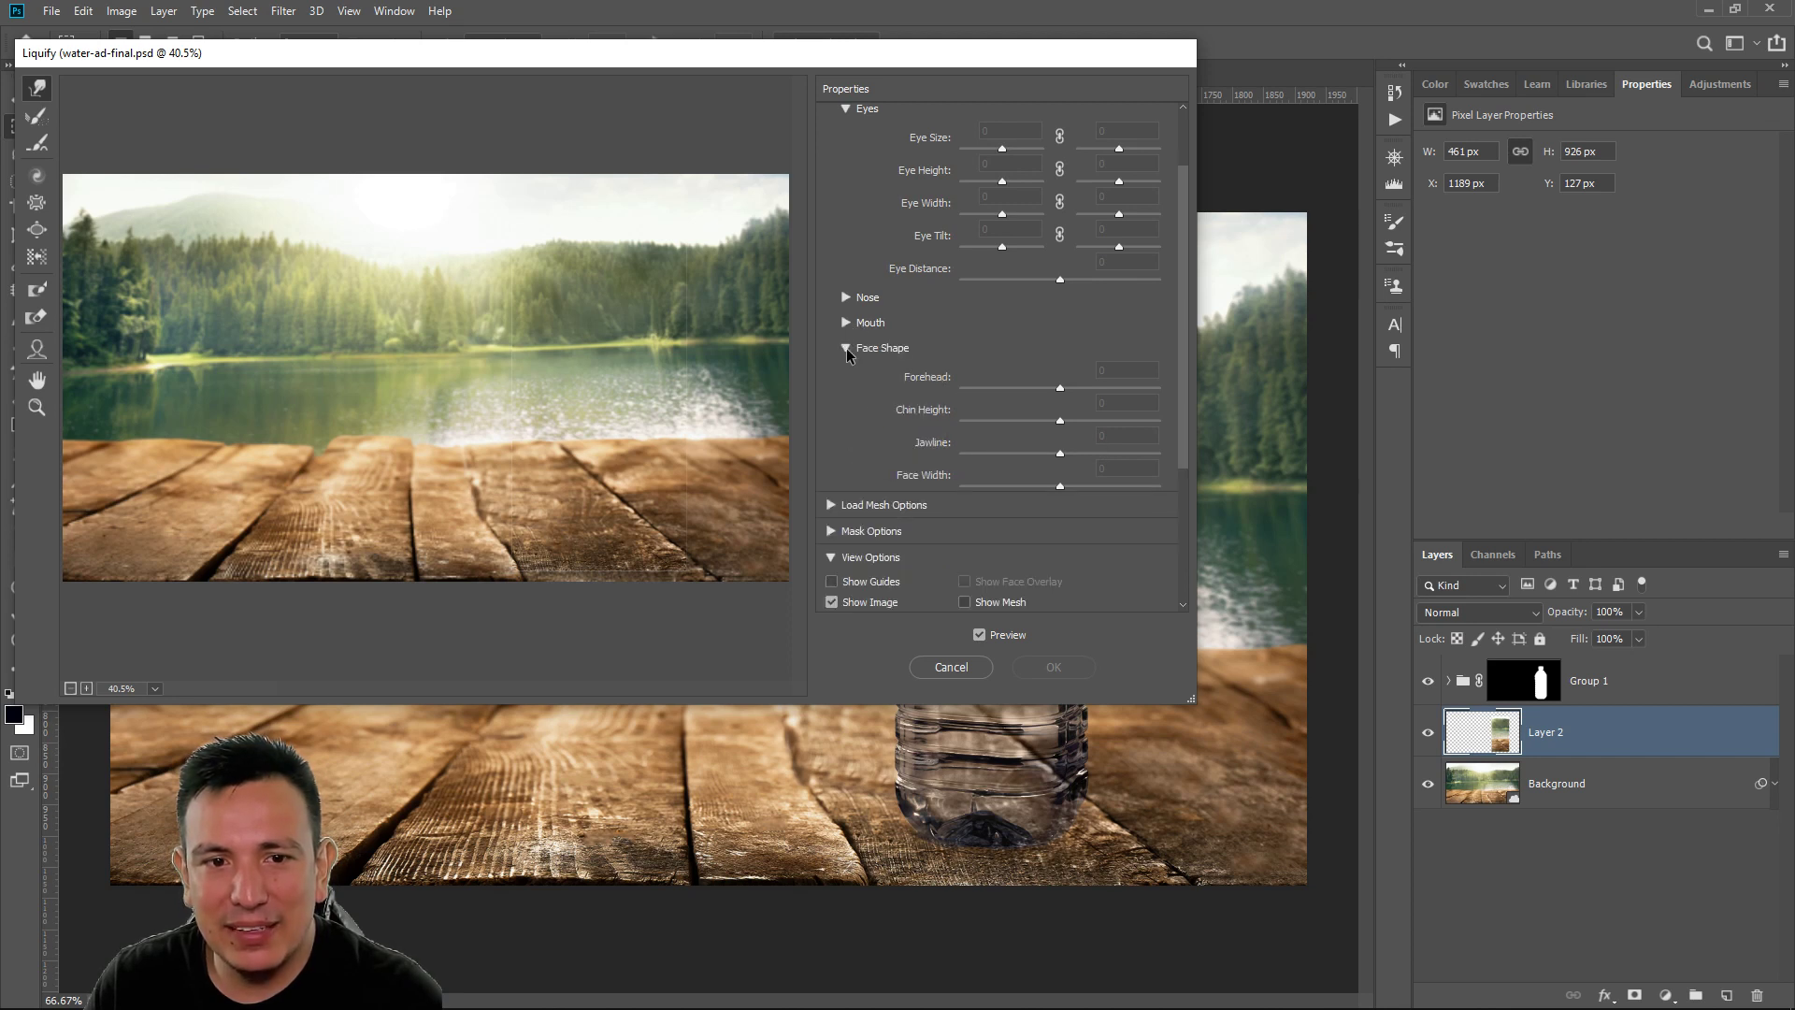
{"action": "left_click", "coordinate": [832, 426]}
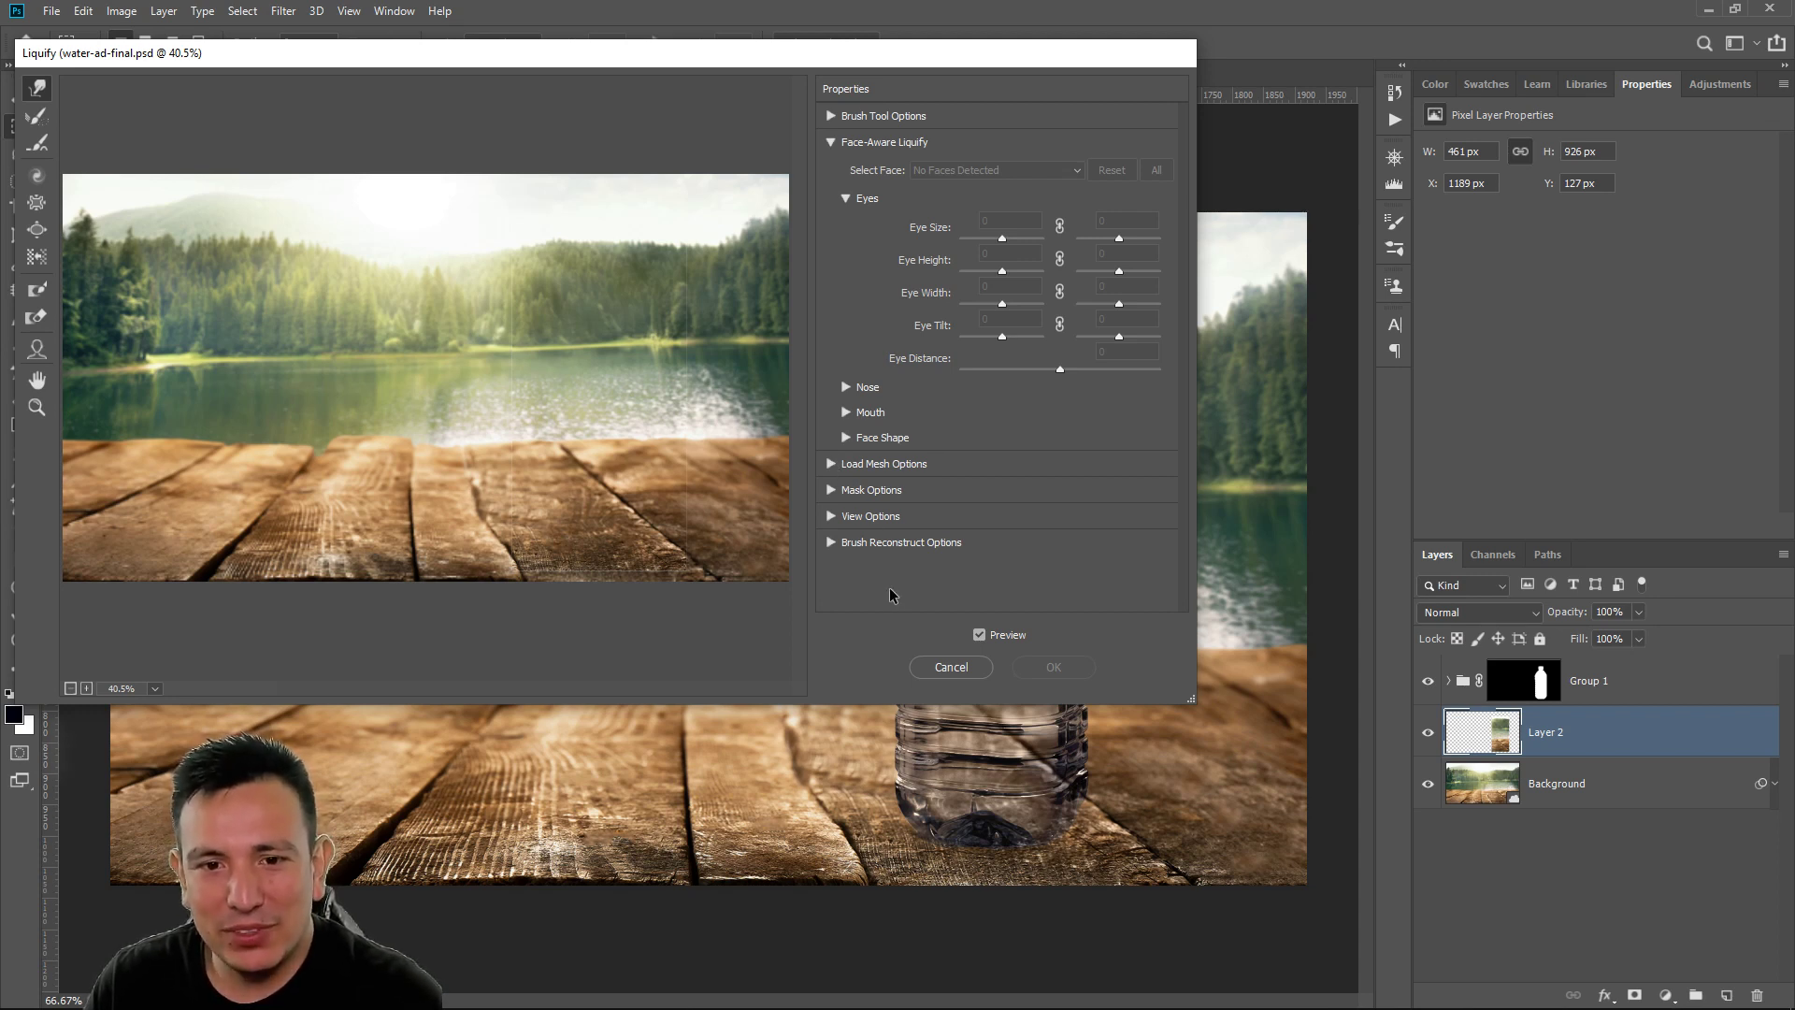
{"action": "left_click", "coordinate": [830, 516]}
{"action": "left_click", "coordinate": [830, 517]}
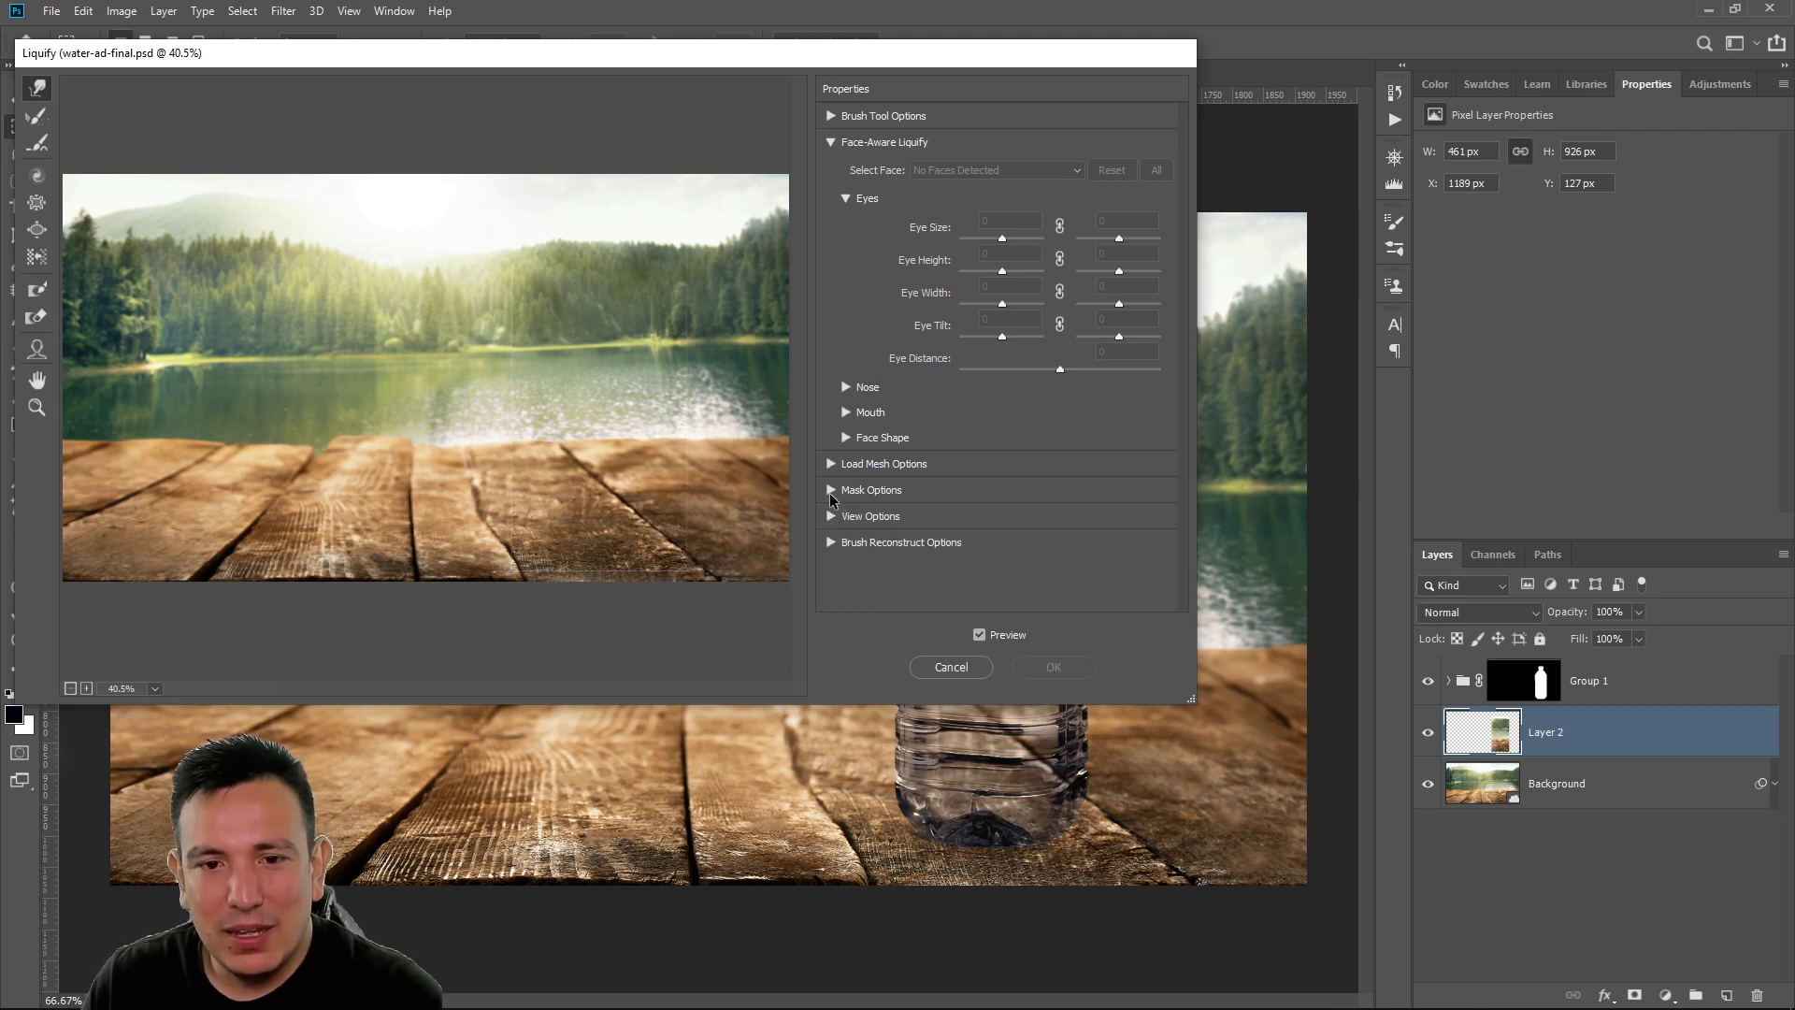
{"action": "left_click", "coordinate": [832, 519]}
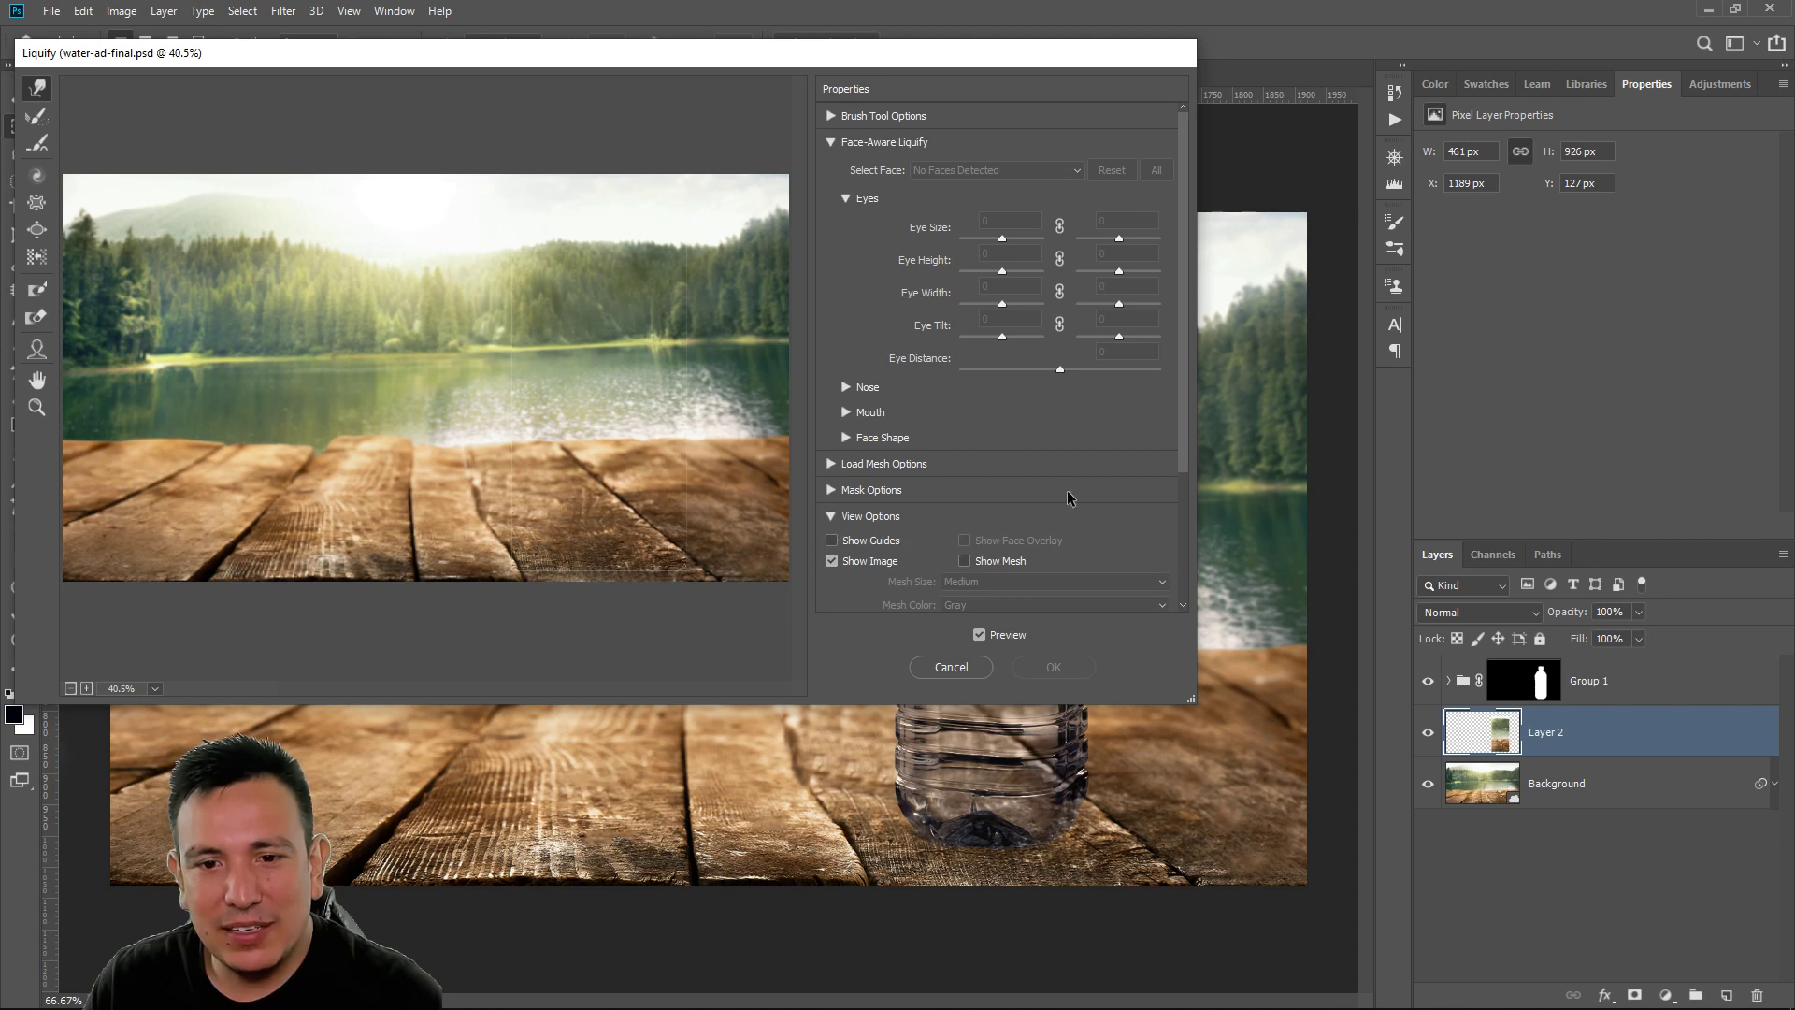
{"action": "left_click_drag", "start_coordinate": [1187, 445], "coordinate": [1186, 619]}
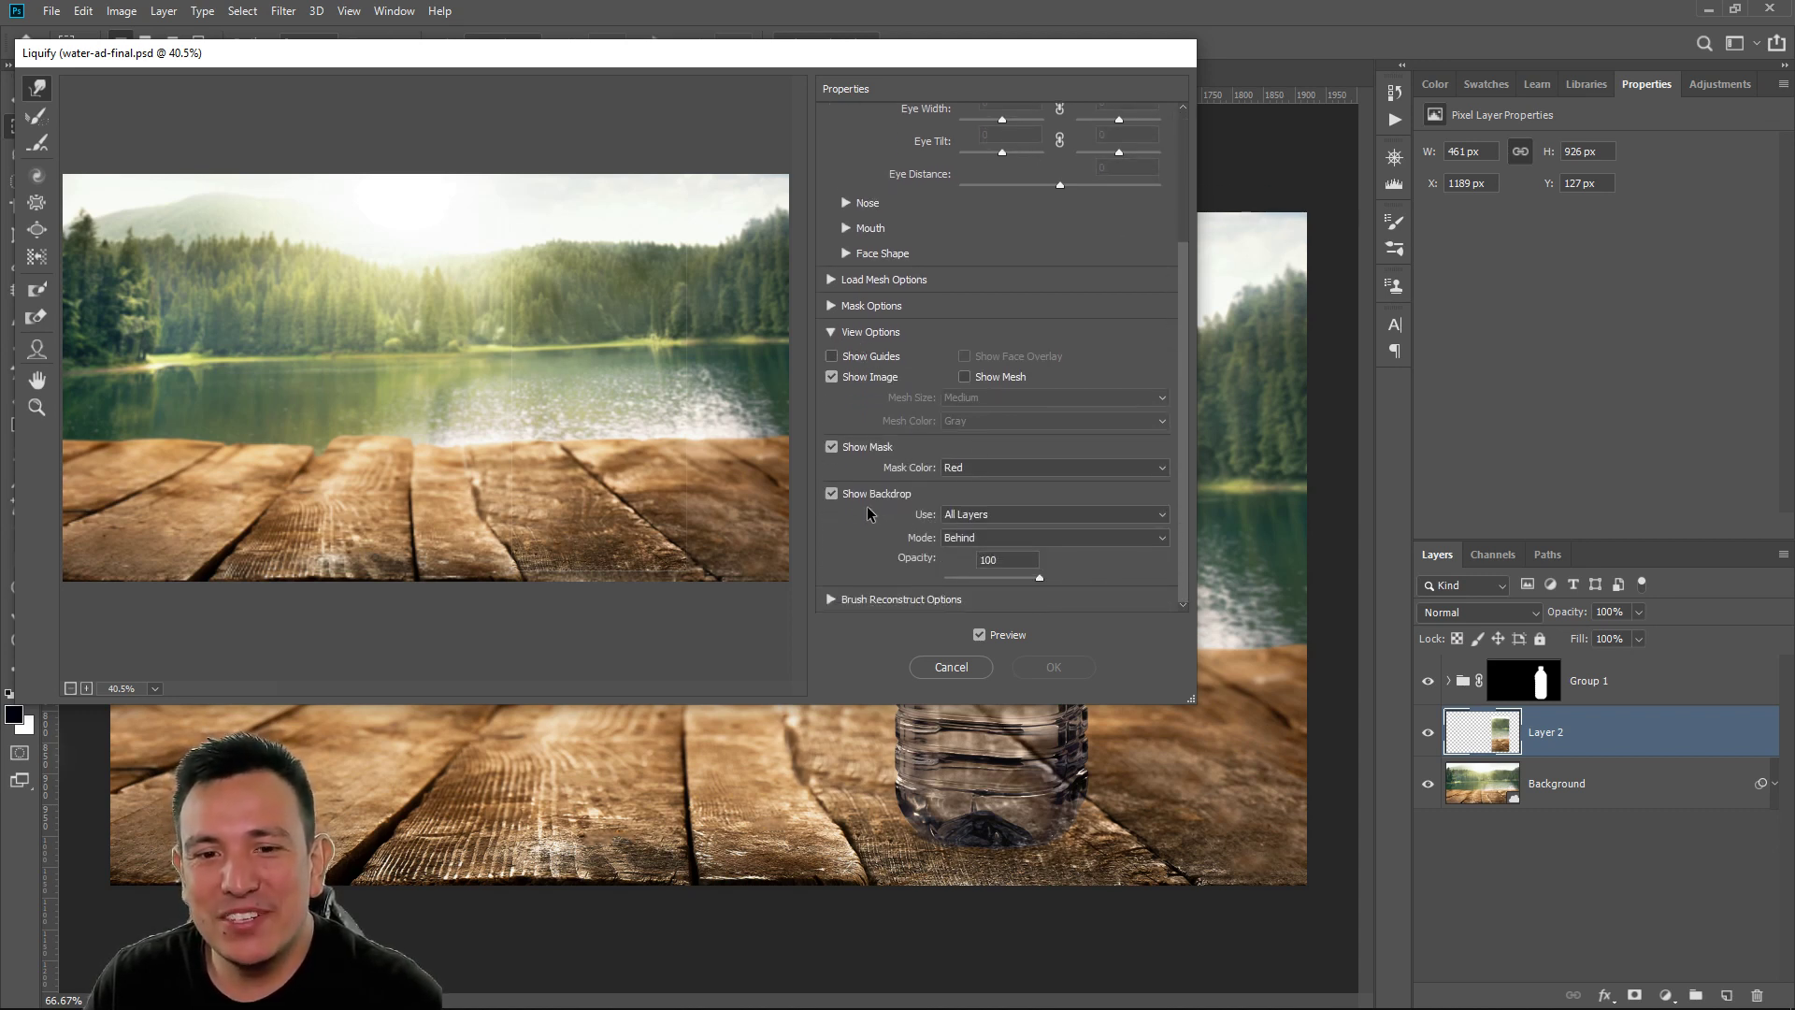
Toggle the Liquify backdrop, and try Background and Group 1 as its source
{"action": "left_click", "coordinate": [833, 495]}
{"action": "left_click", "coordinate": [833, 495]}
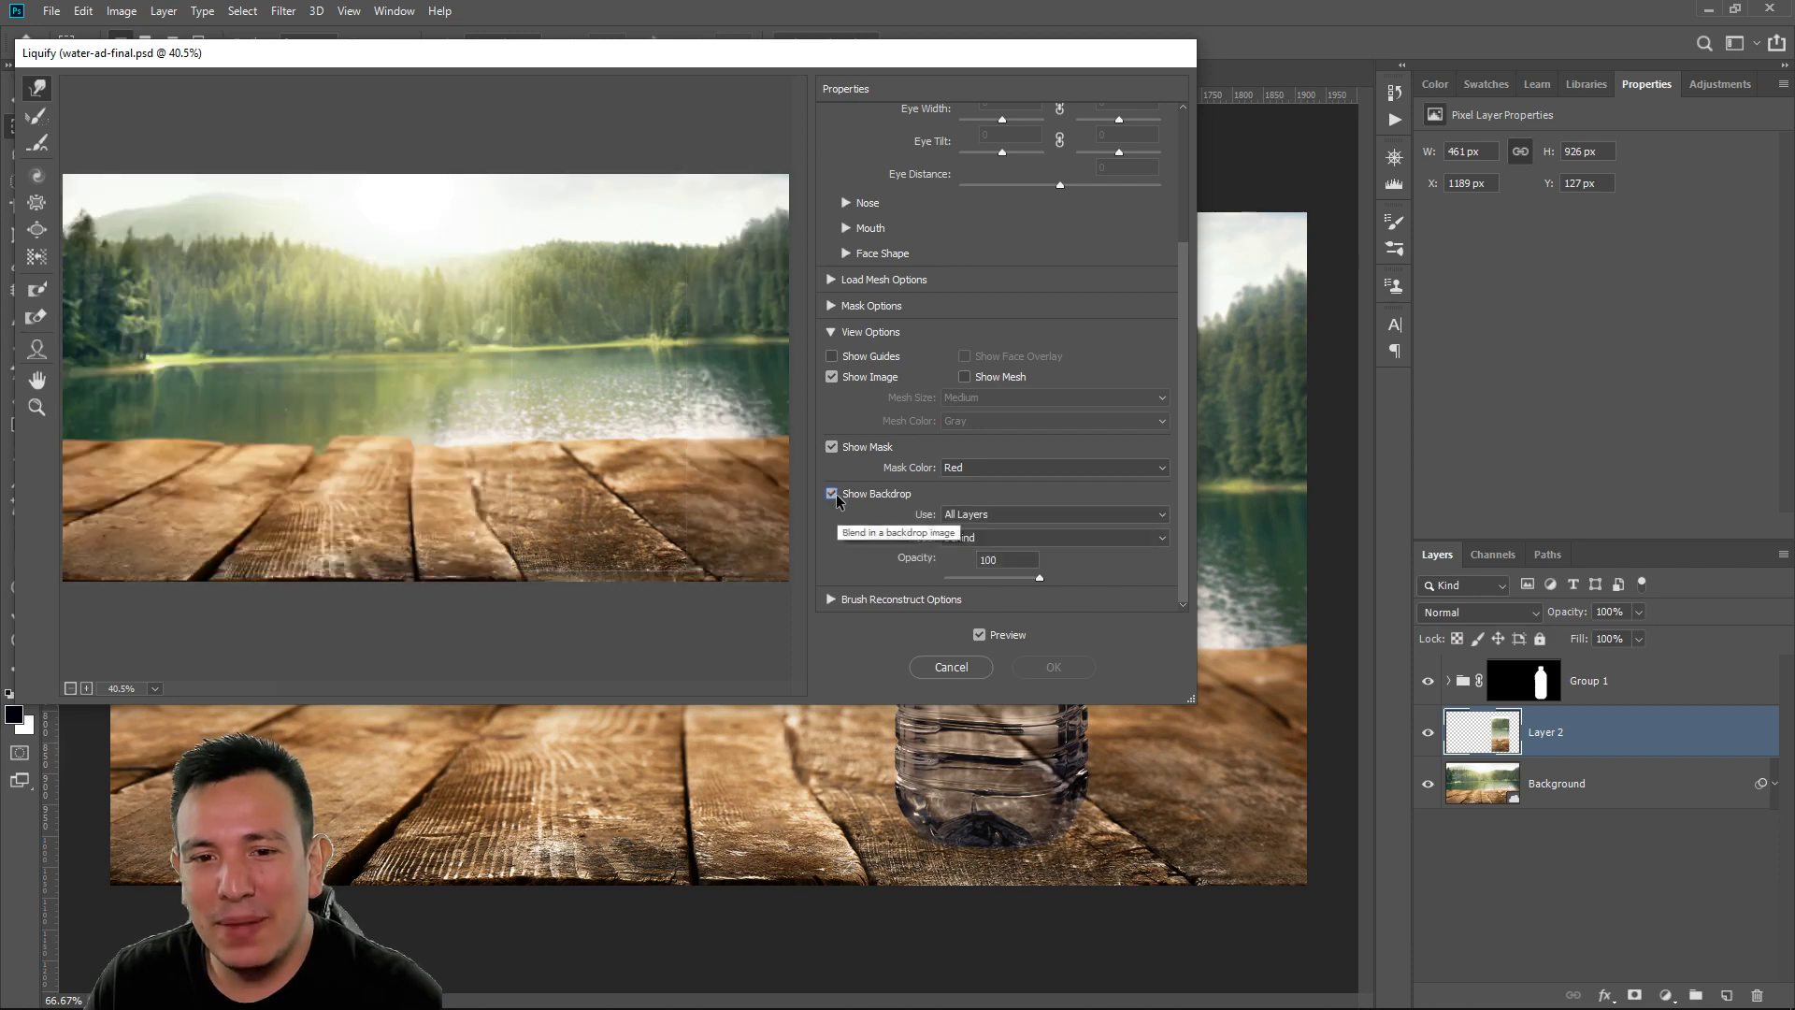
{"action": "left_click", "coordinate": [1013, 514]}
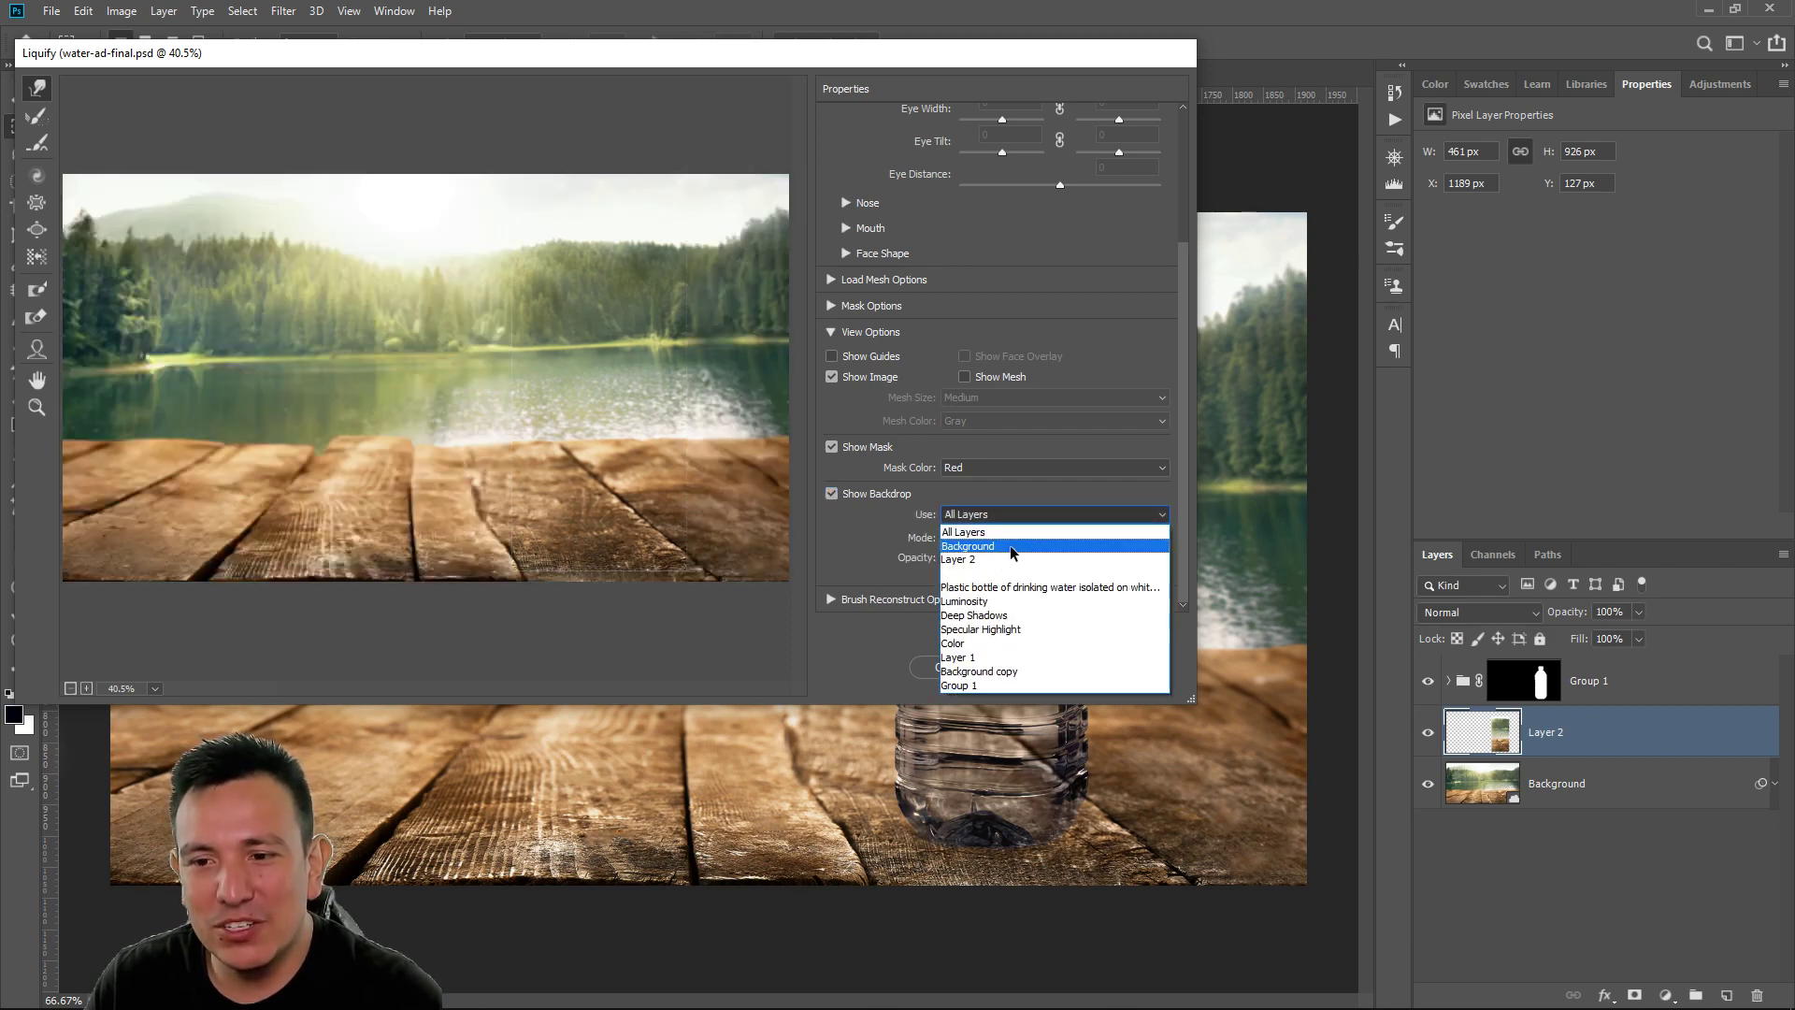
{"action": "left_click", "coordinate": [1009, 549]}
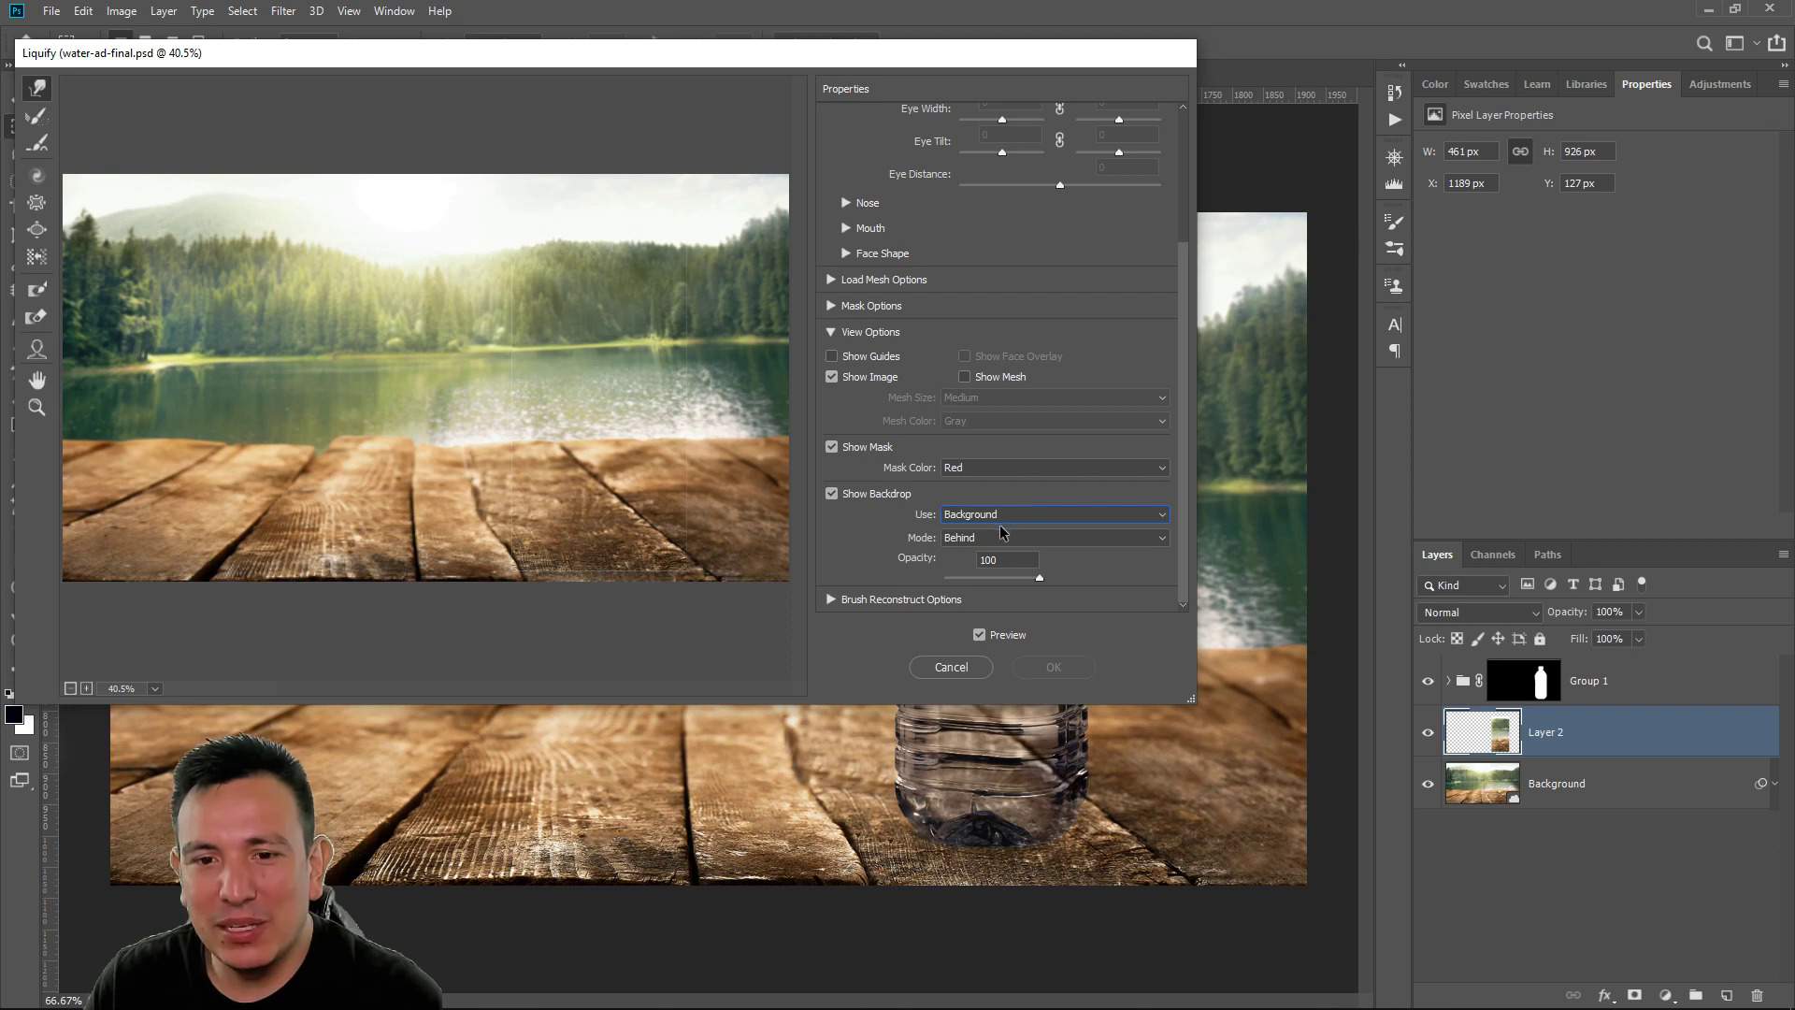
{"action": "left_click", "coordinate": [996, 515]}
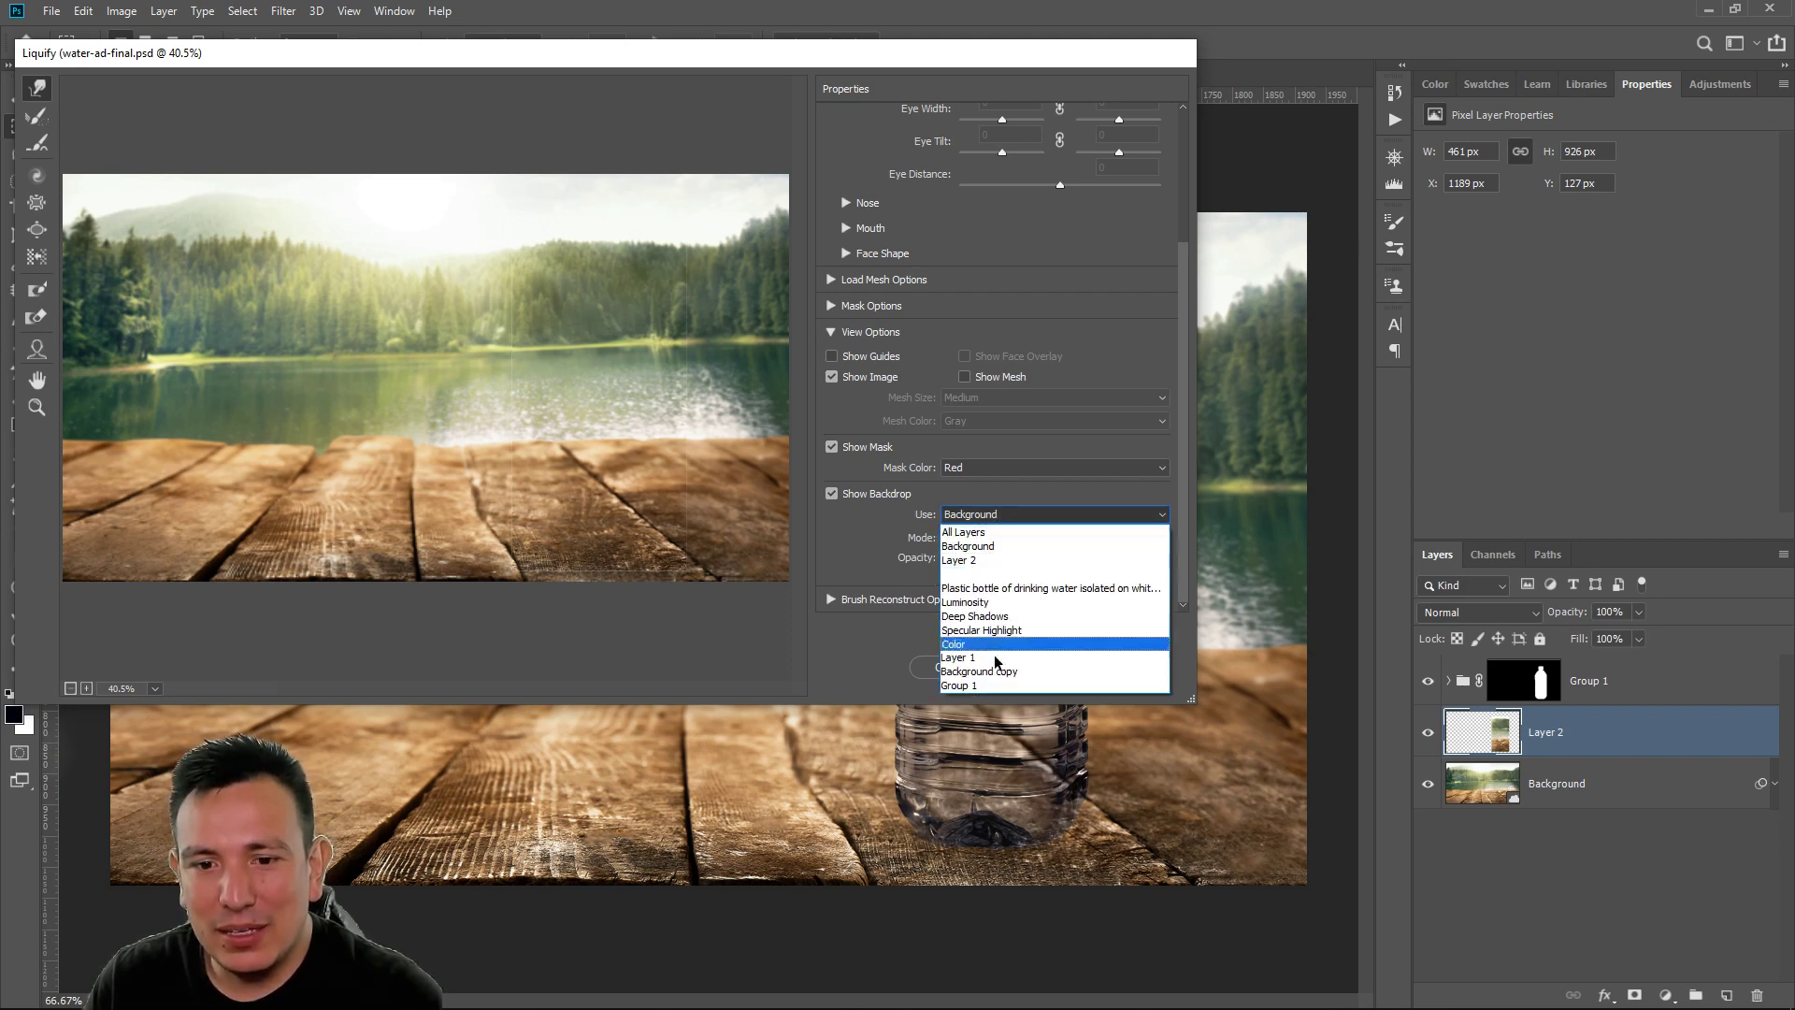
{"action": "left_click", "coordinate": [979, 686]}
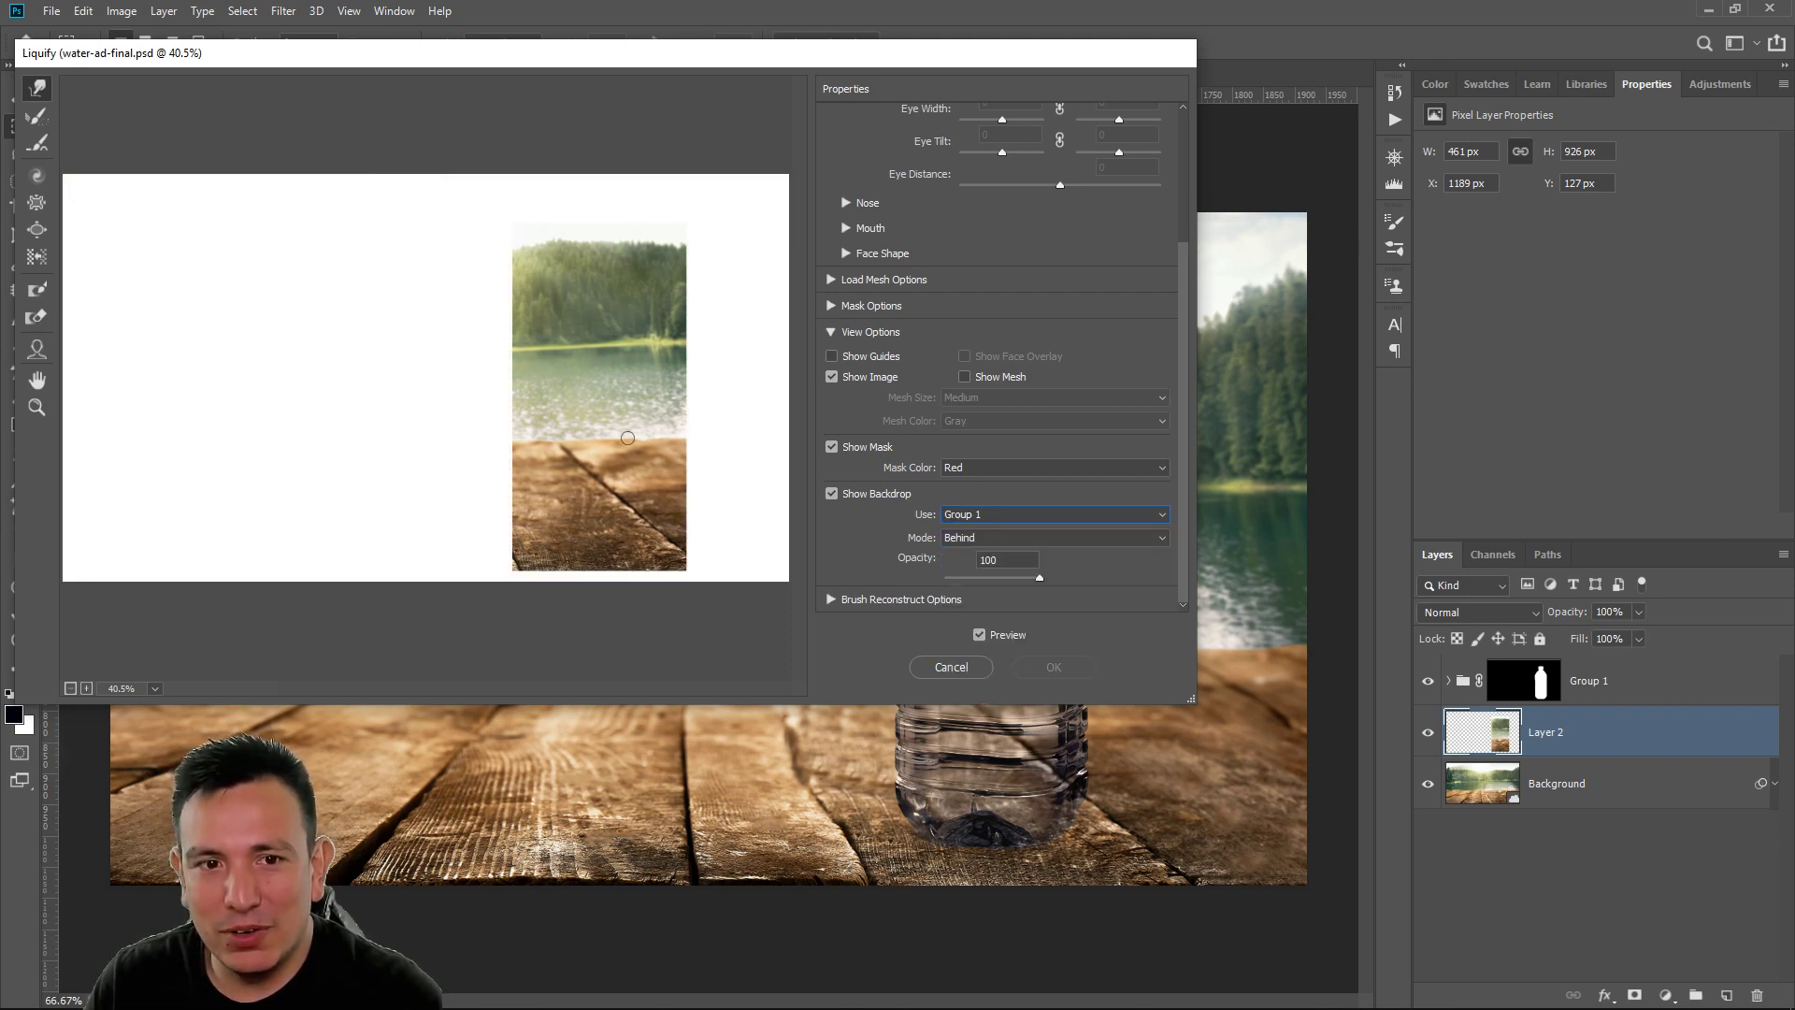
{"action": "left_click_drag", "start_coordinate": [1006, 580], "coordinate": [1102, 584]}
Set the Liquify backdrop to use All Layers at an opacity of 50
{"action": "left_click", "coordinate": [994, 514]}
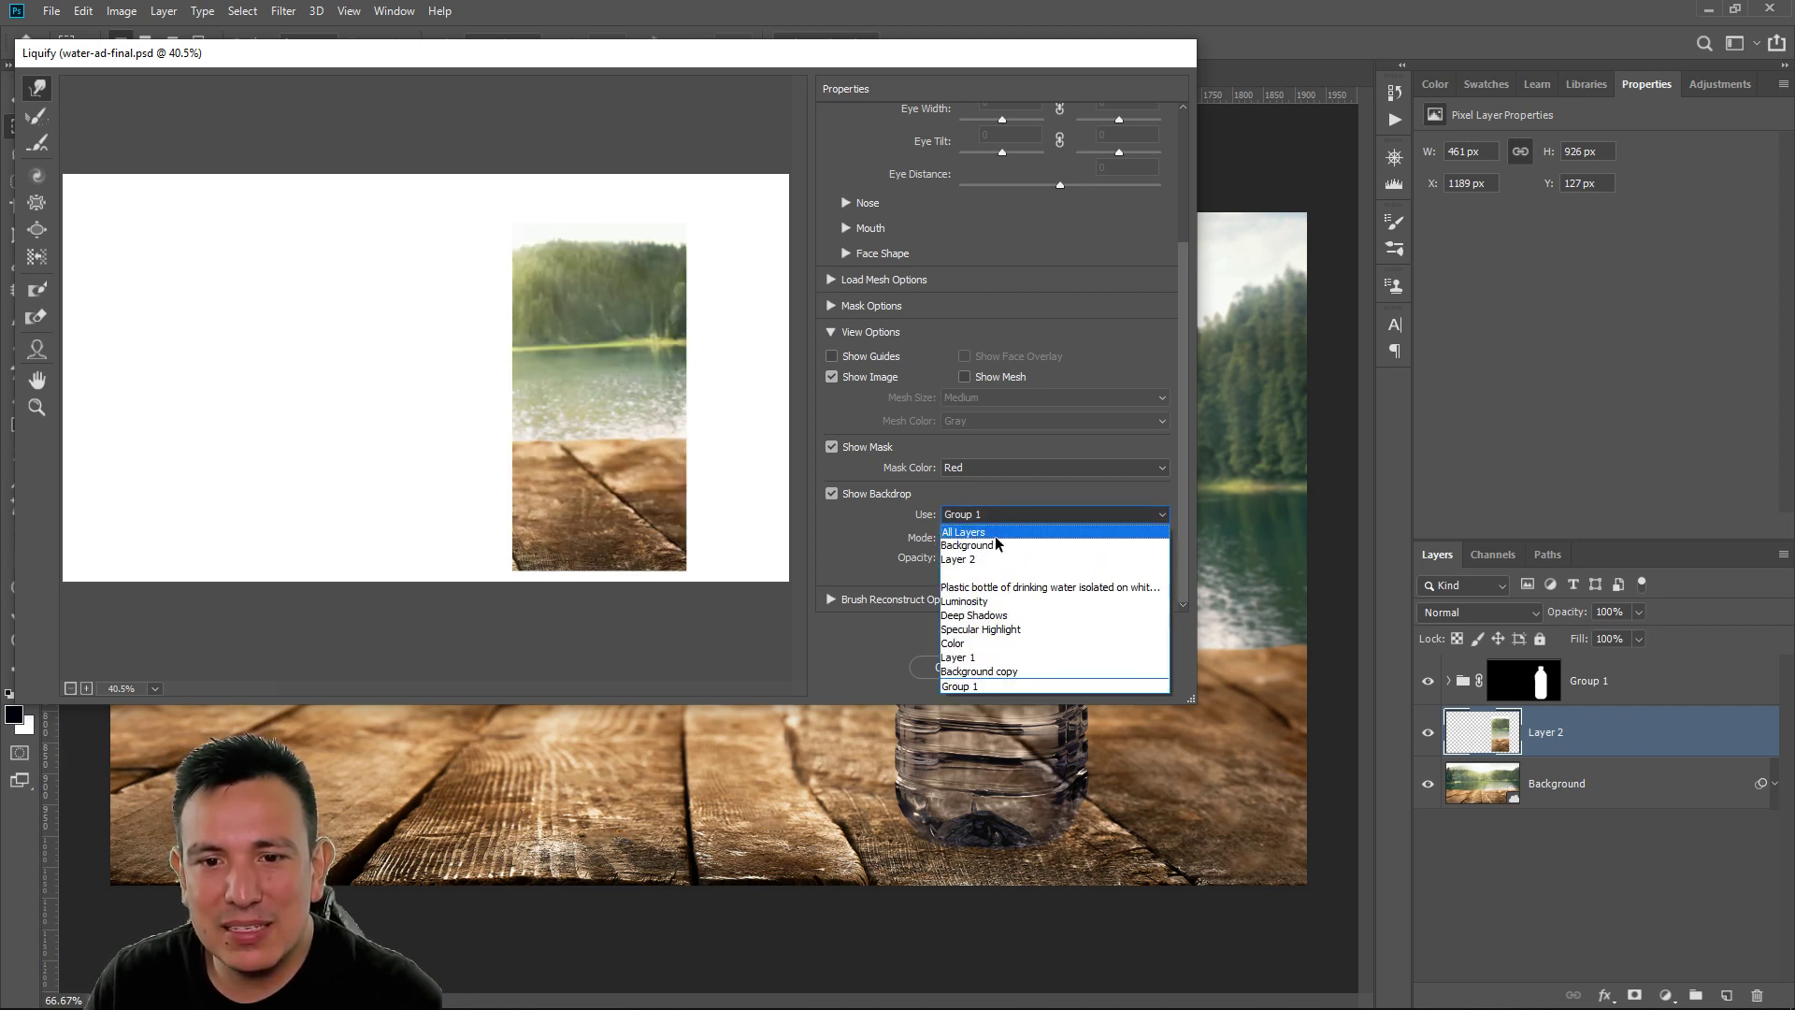
{"action": "left_click", "coordinate": [995, 532]}
{"action": "mouse_move", "coordinate": [979, 586]}
{"action": "left_mouse_down"}
{"action": "mouse_move", "coordinate": [918, 586]}
{"action": "mouse_move", "coordinate": [1044, 575]}
{"action": "mouse_move", "coordinate": [983, 583]}
{"action": "left_mouse_up"}
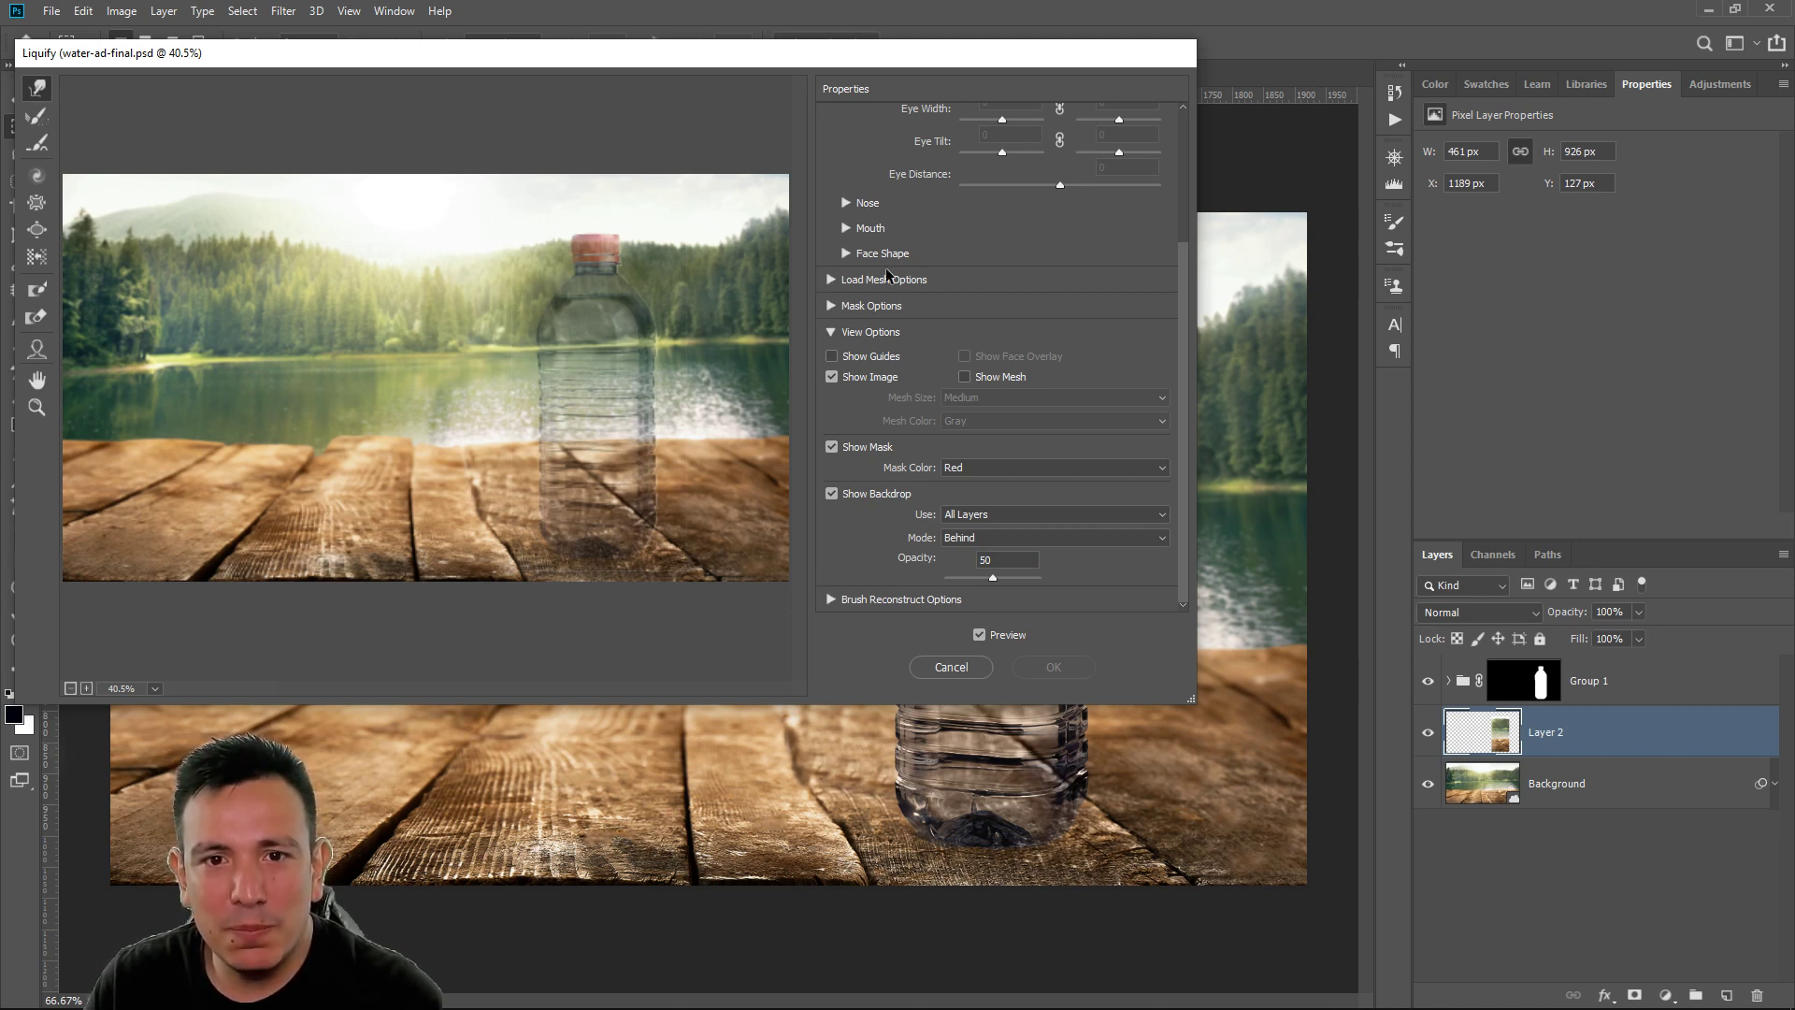
Warp the scenery behind the bottle inward along its contours with varying brush sizes to imitate refraction, and apply the Liquify filter
{"action": "key", "text": "bracketright"}
{"action": "key", "text": "bracketright"}
{"action": "key", "text": "bracketright"}
{"action": "mouse_move", "coordinate": [568, 348]}
{"action": "left_mouse_down"}
{"action": "mouse_move", "coordinate": [505, 277]}
{"action": "mouse_move", "coordinate": [441, 256]}
{"action": "mouse_move", "coordinate": [537, 285]}
{"action": "mouse_move", "coordinate": [585, 254]}
{"action": "mouse_move", "coordinate": [722, 260]}
{"action": "mouse_move", "coordinate": [694, 293]}
{"action": "mouse_move", "coordinate": [703, 394]}
{"action": "mouse_move", "coordinate": [692, 426]}
{"action": "mouse_move", "coordinate": [669, 426]}
{"action": "mouse_move", "coordinate": [670, 498]}
{"action": "mouse_move", "coordinate": [524, 451]}
{"action": "mouse_move", "coordinate": [509, 467]}
{"action": "mouse_move", "coordinate": [530, 505]}
{"action": "mouse_move", "coordinate": [576, 508]}
{"action": "mouse_move", "coordinate": [603, 505]}
{"action": "mouse_move", "coordinate": [603, 469]}
{"action": "mouse_move", "coordinate": [602, 486]}
{"action": "mouse_move", "coordinate": [713, 547]}
{"action": "mouse_move", "coordinate": [641, 514]}
{"action": "left_mouse_up"}
{"action": "key", "text": "bracketleft"}
{"action": "key", "text": "bracketleft"}
{"action": "key", "text": "bracketleft"}
{"action": "key", "text": "bracketleft"}
{"action": "key", "text": "bracketleft"}
{"action": "key", "text": "bracketleft"}
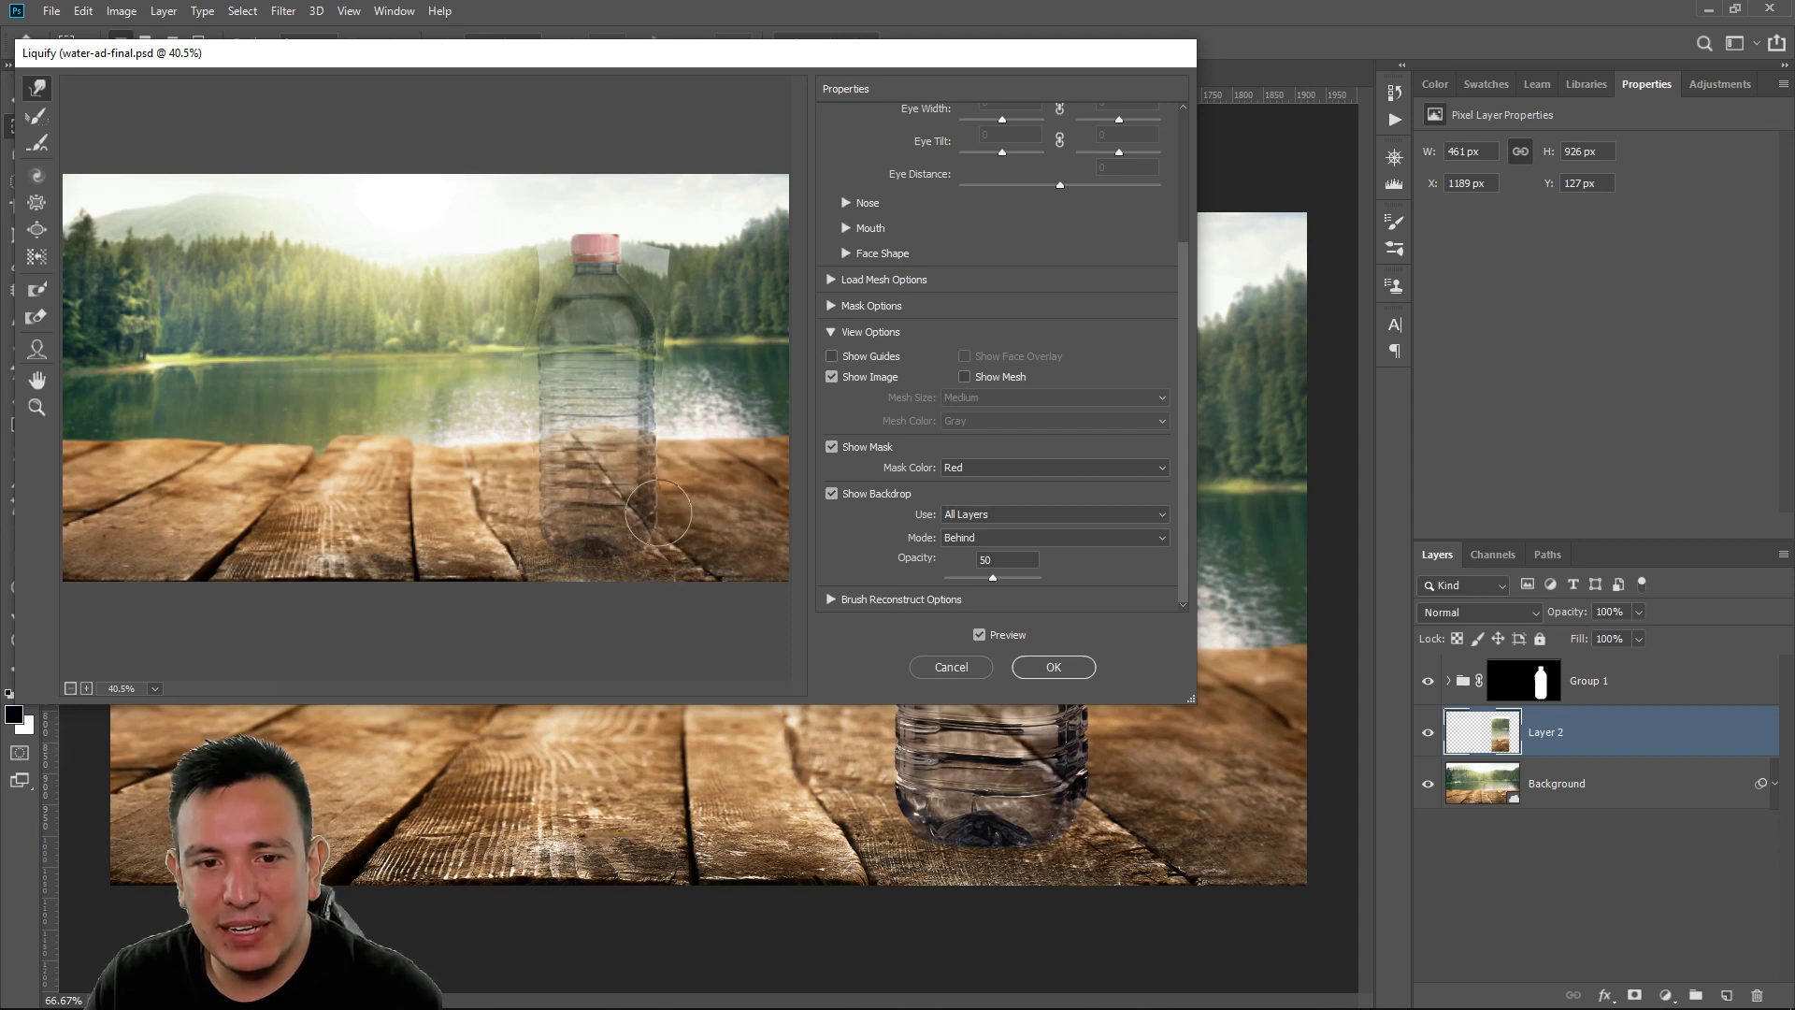
{"action": "key", "text": "bracketright"}
{"action": "key", "text": "bracketright"}
{"action": "key", "text": "bracketright"}
{"action": "key", "text": "bracketright"}
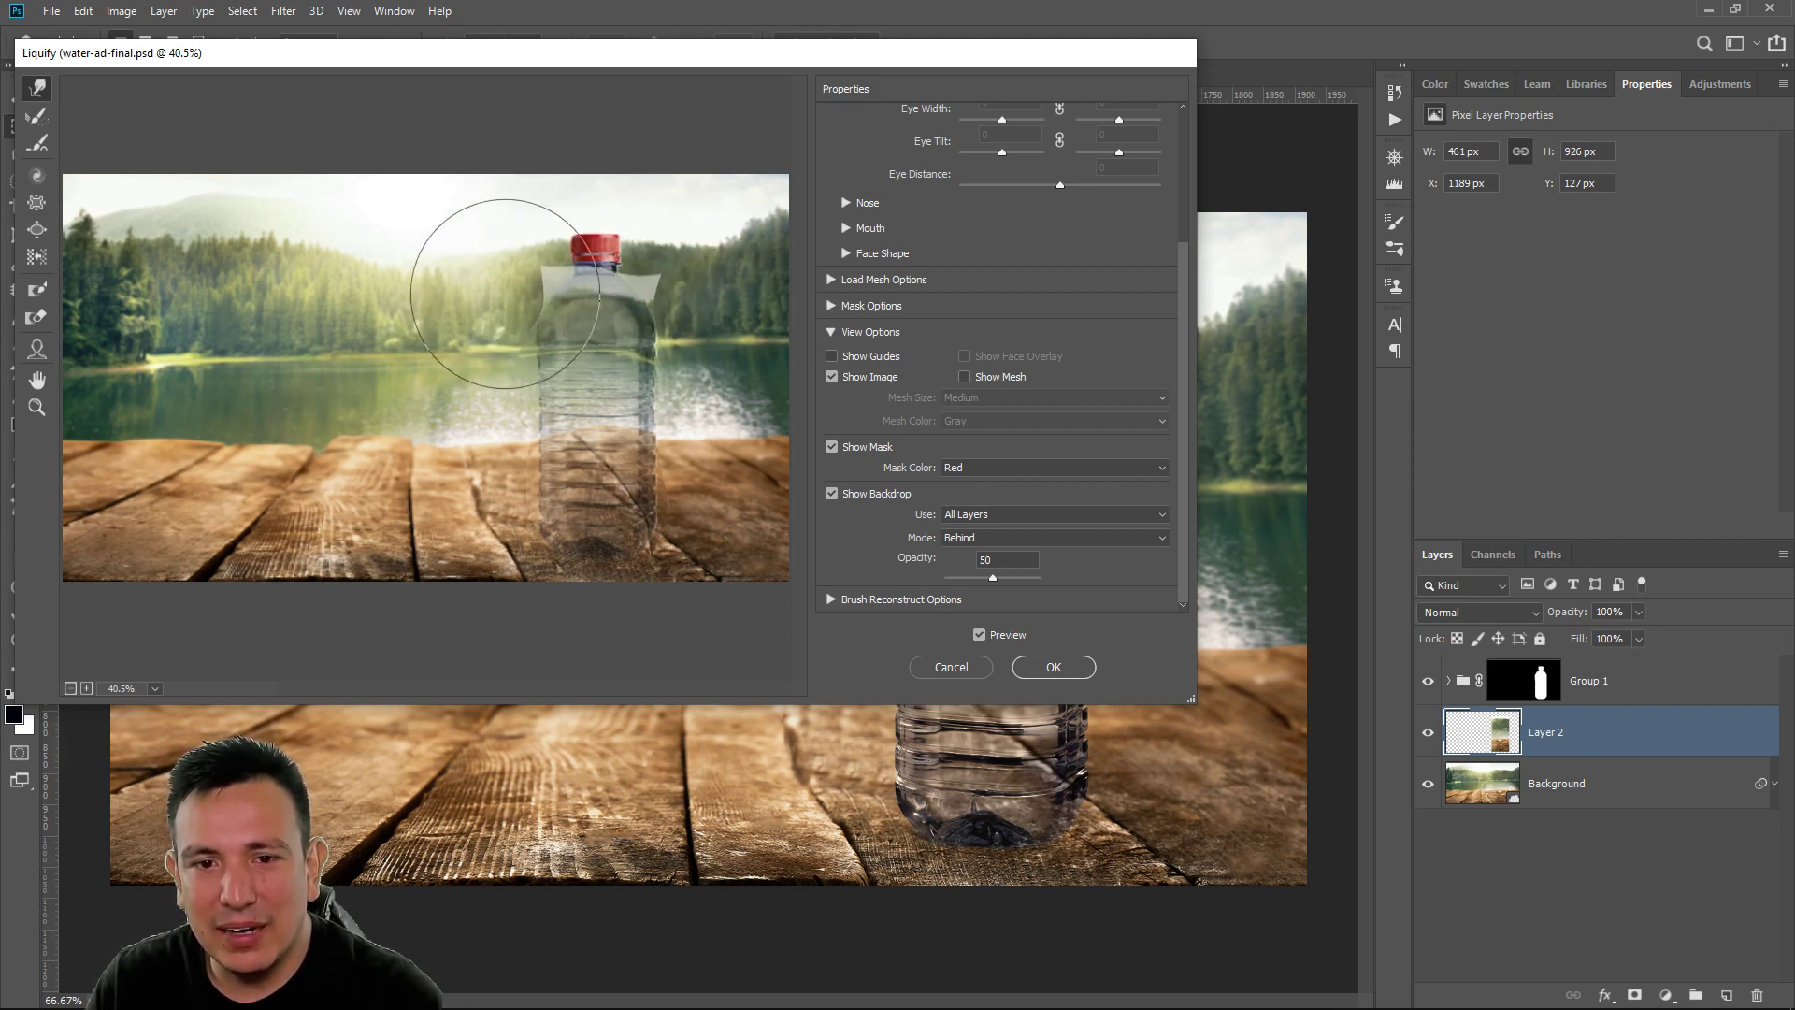
{"action": "scroll", "coordinate": [1000, 561], "scroll_direction": "up", "scroll_amount": 2}
{"action": "left_click", "coordinate": [1054, 667]}
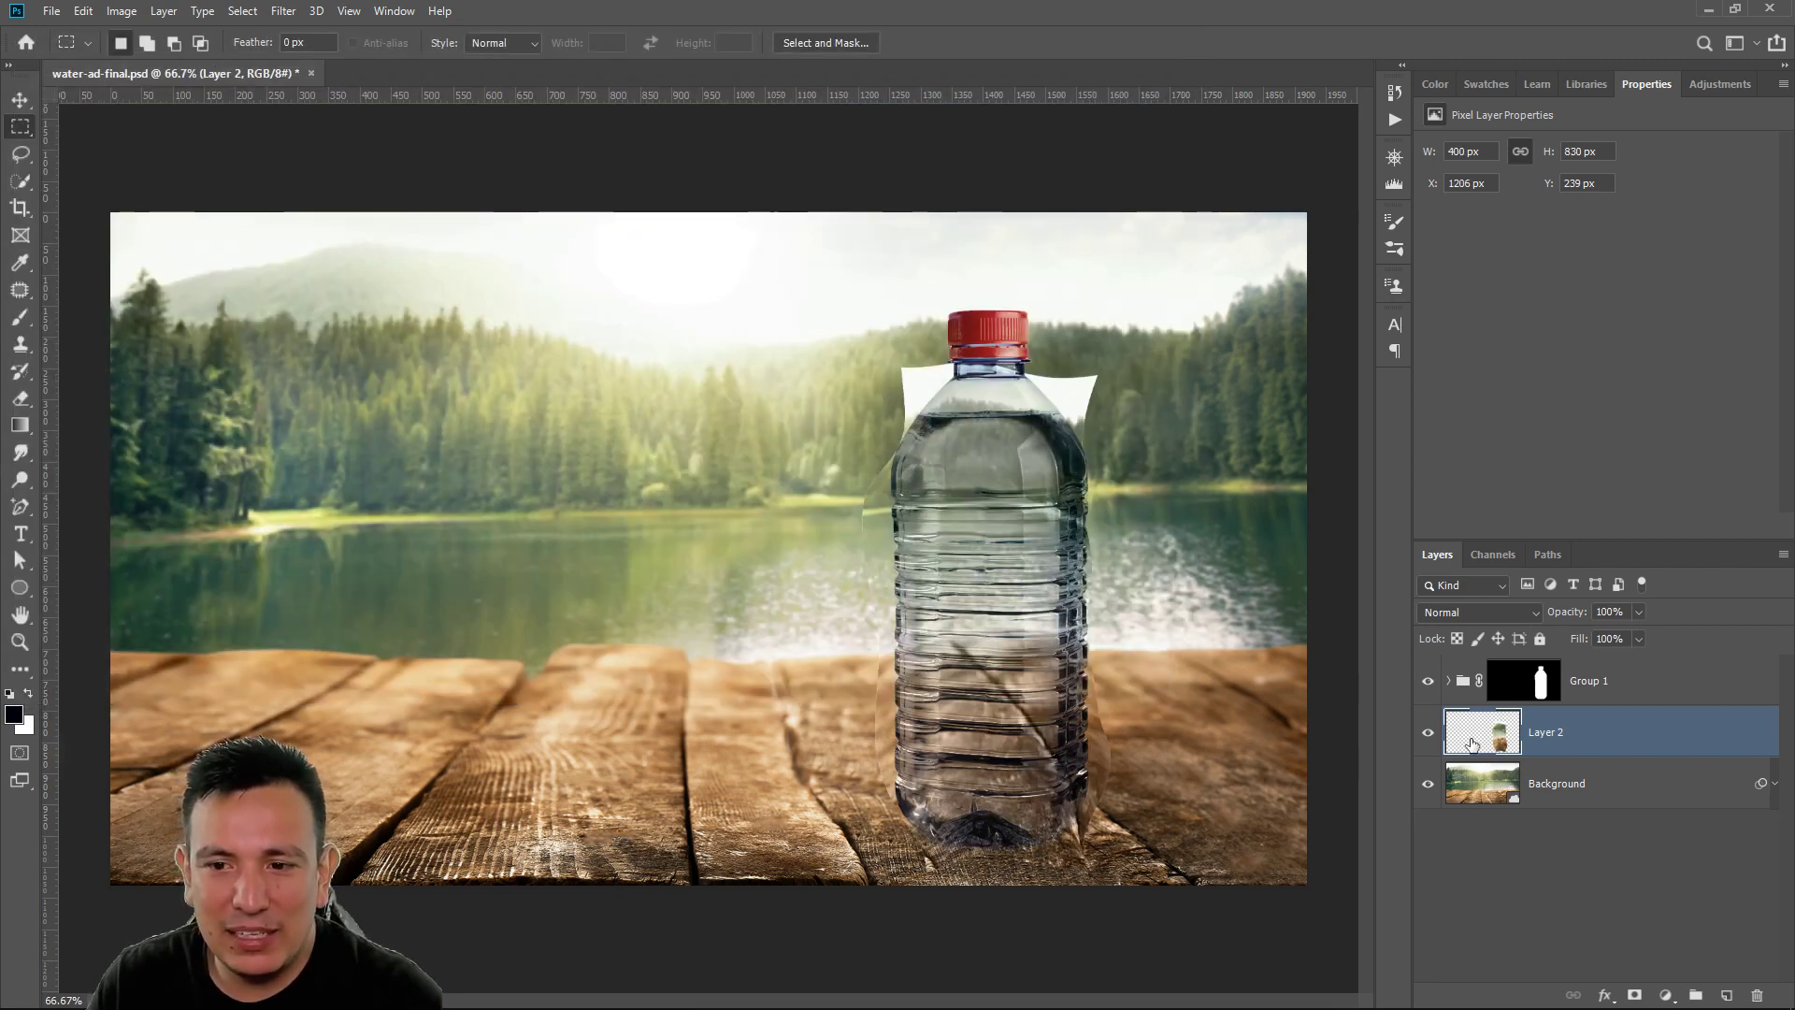
Move Layer 2 into the masked Group 1 and toggle the group's visibility to compare the result
{"action": "left_click_drag", "start_coordinate": [1474, 740], "coordinate": [1466, 699]}
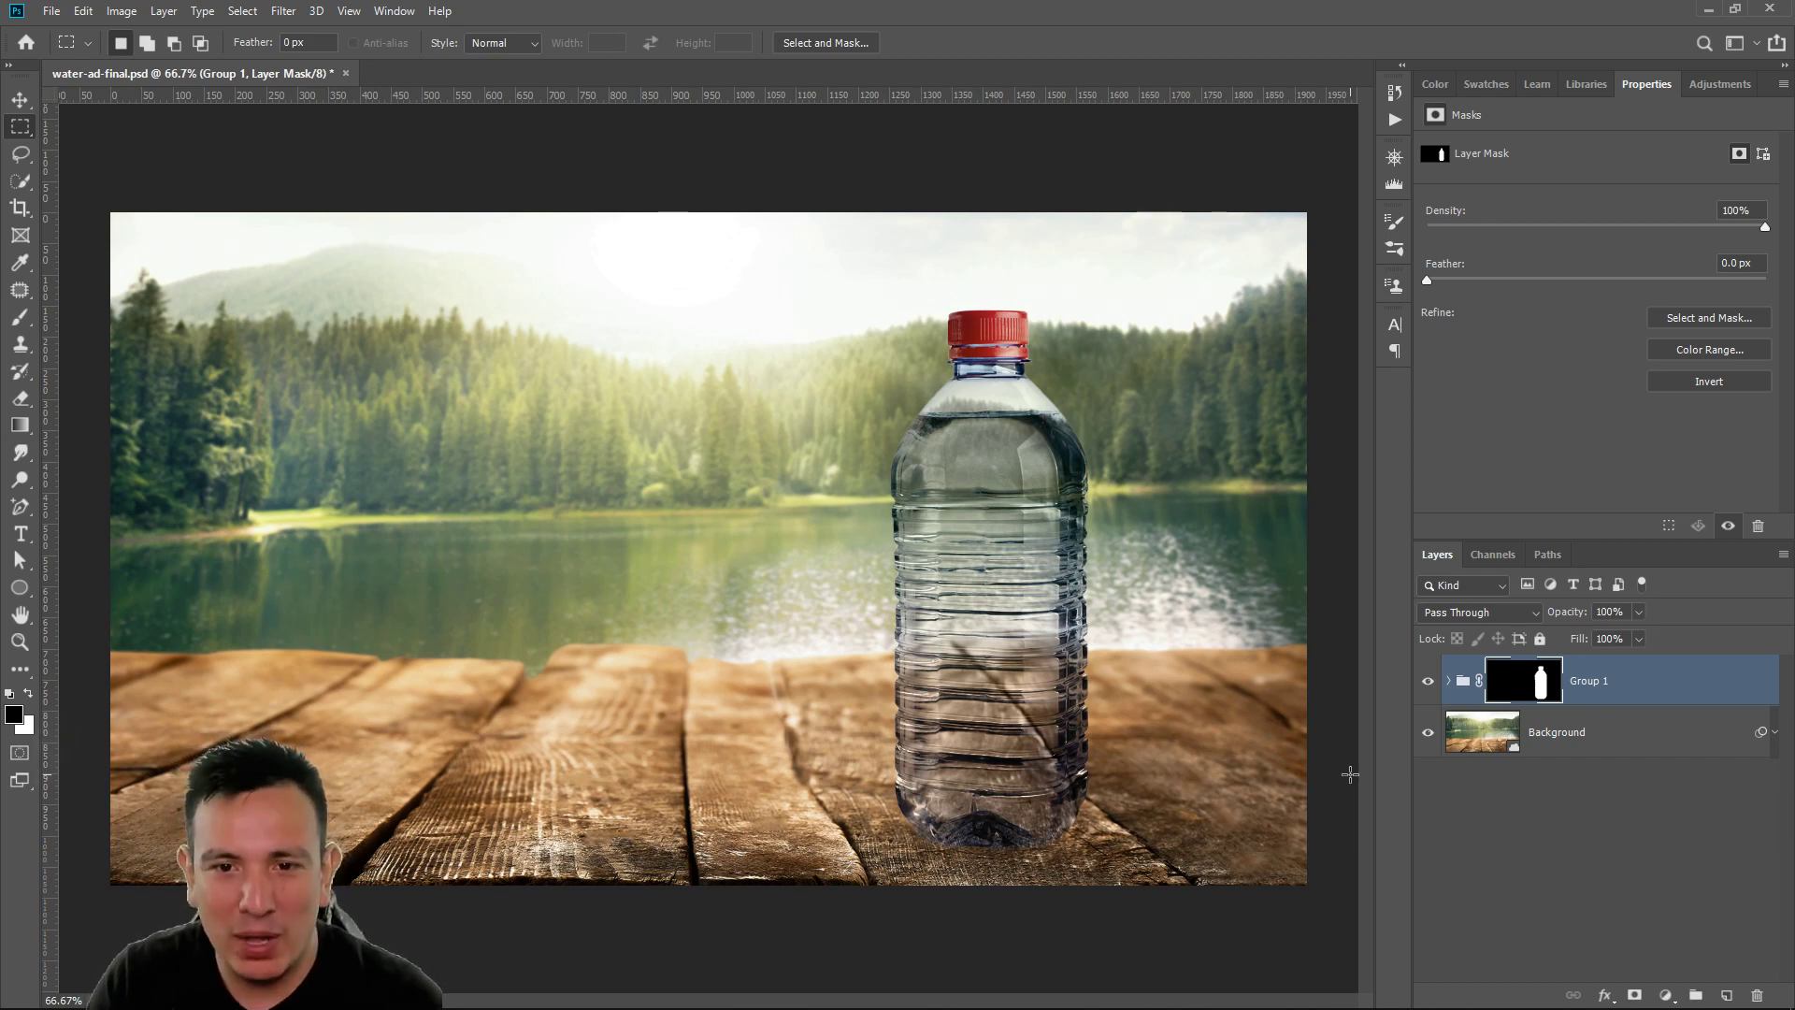
{"action": "left_click", "coordinate": [1428, 686]}
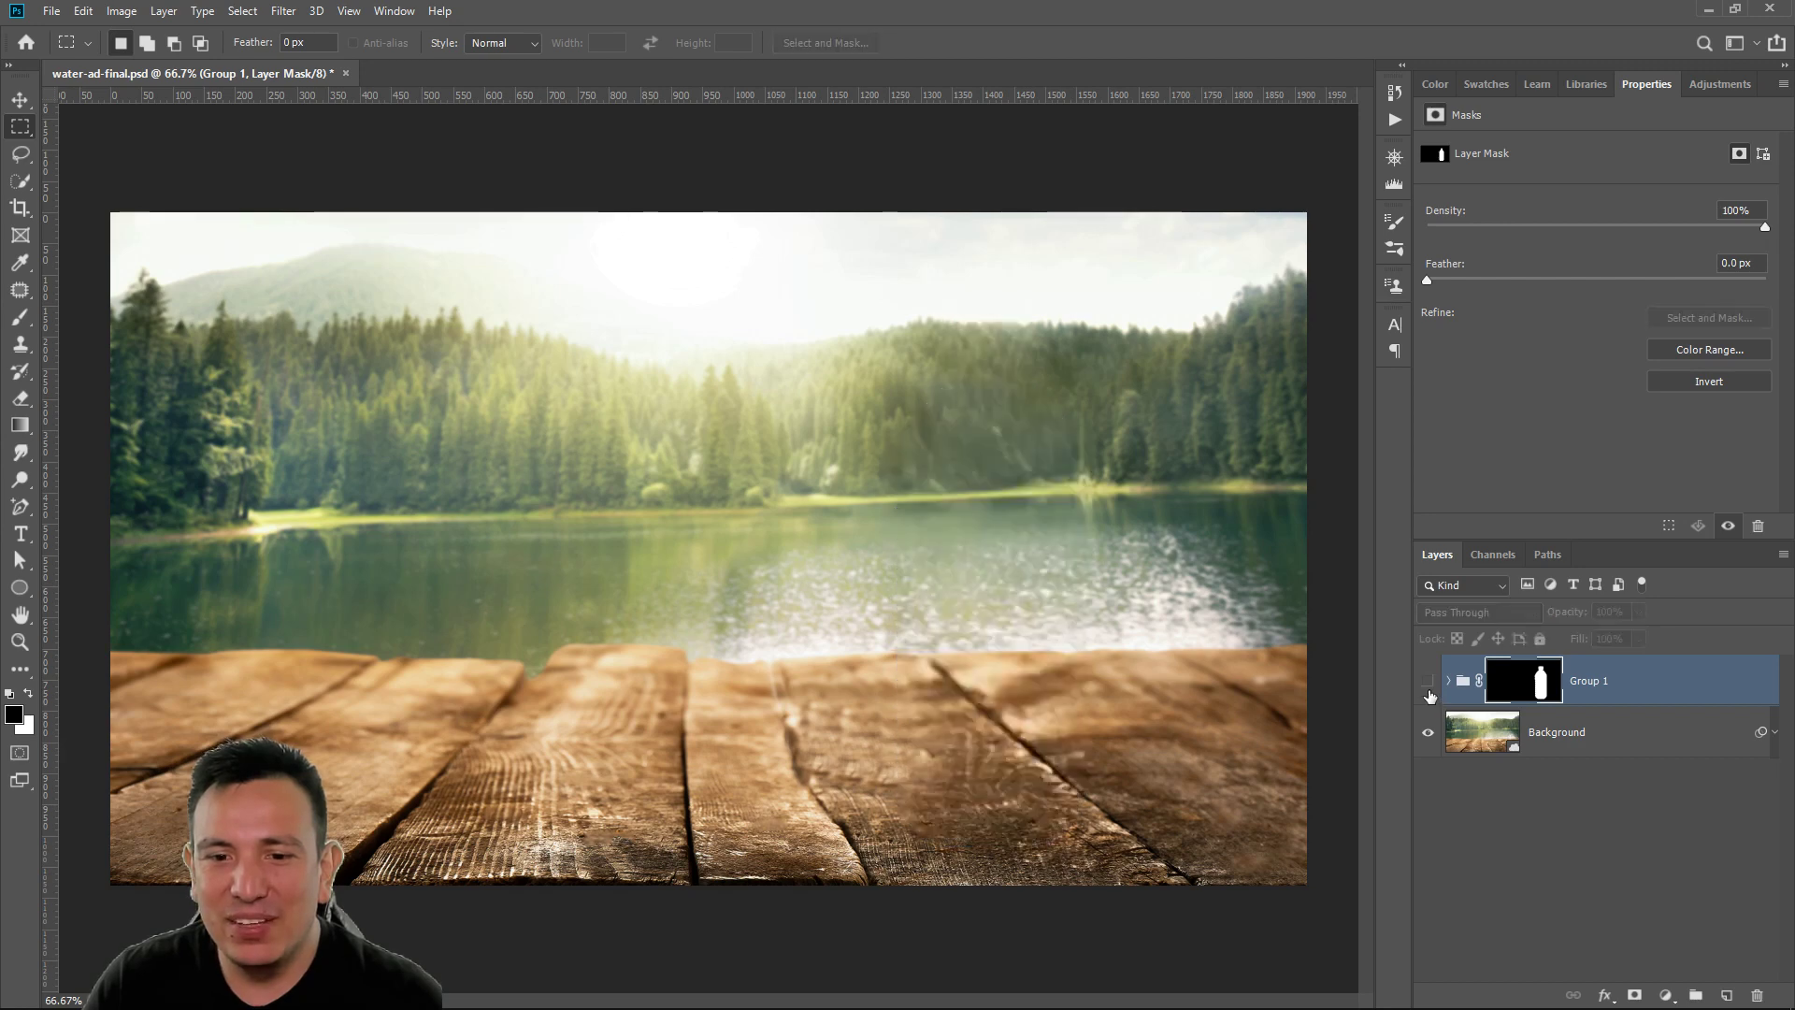
{"action": "left_click", "coordinate": [1427, 686]}
{"action": "left_click", "coordinate": [1428, 692]}
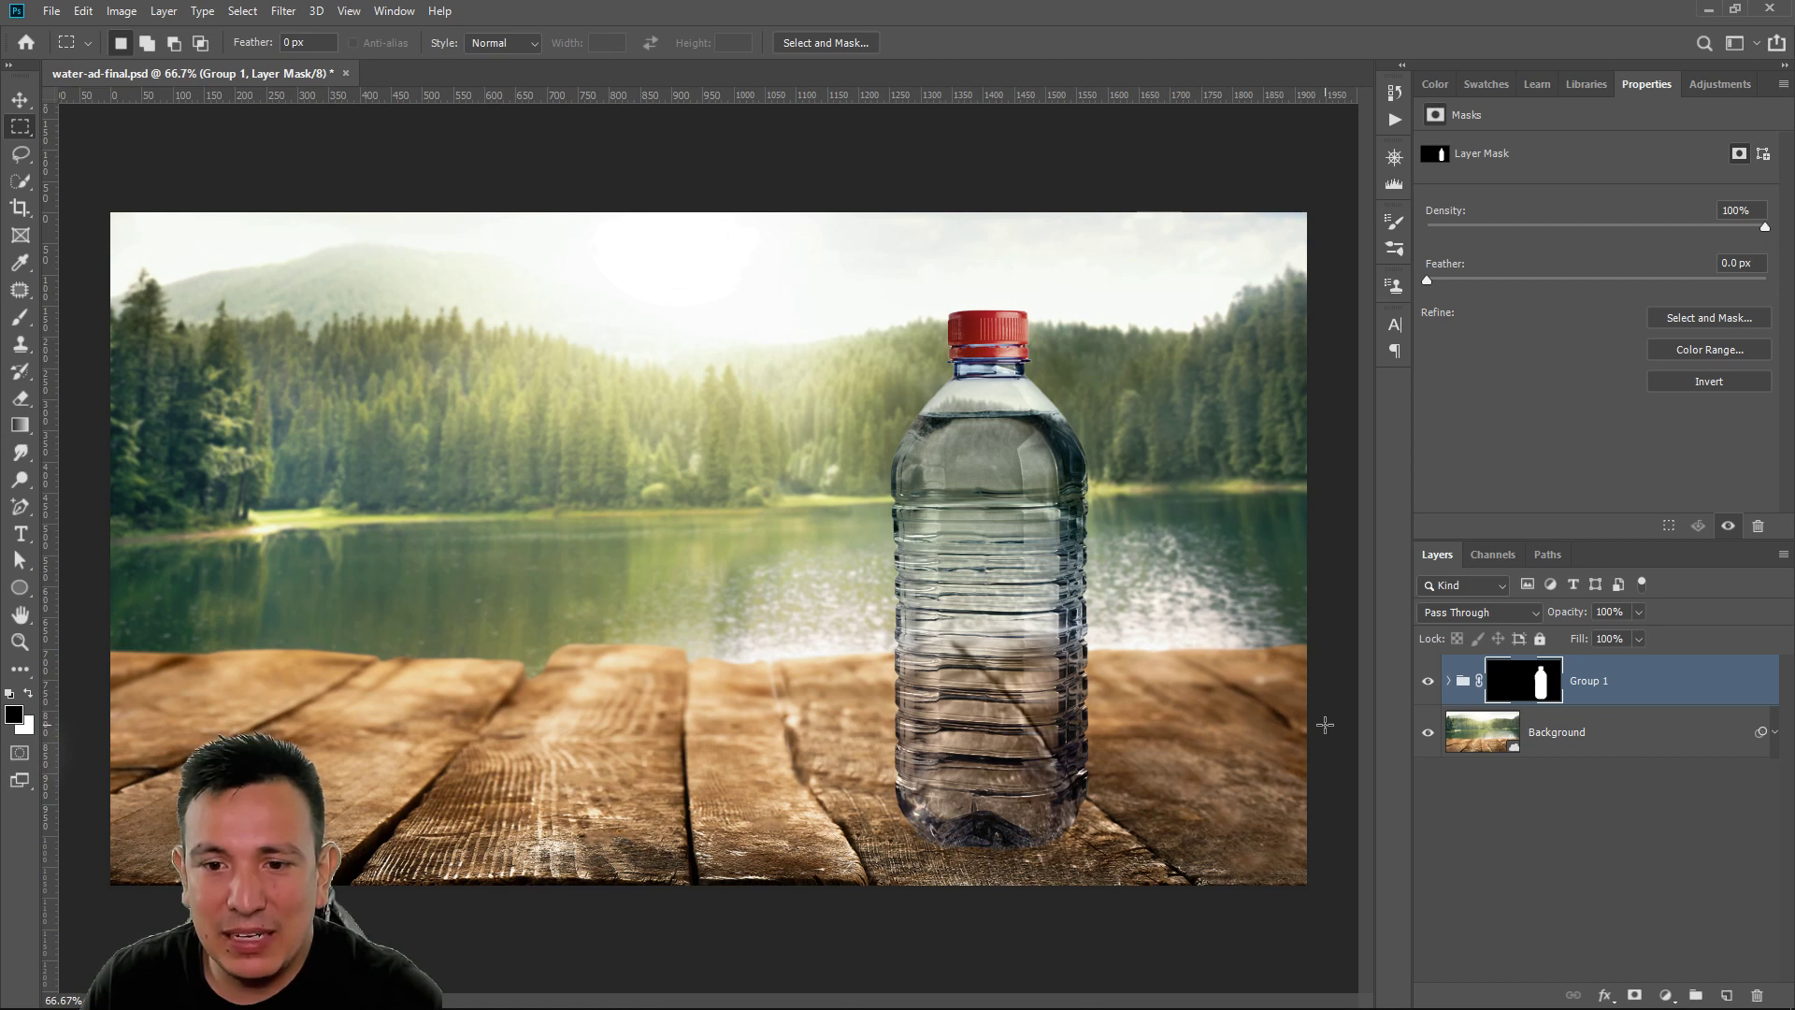
Convert Group 1 and the Background layer together into a single smart object
{"action": "left_click", "coordinate": [1638, 746]}
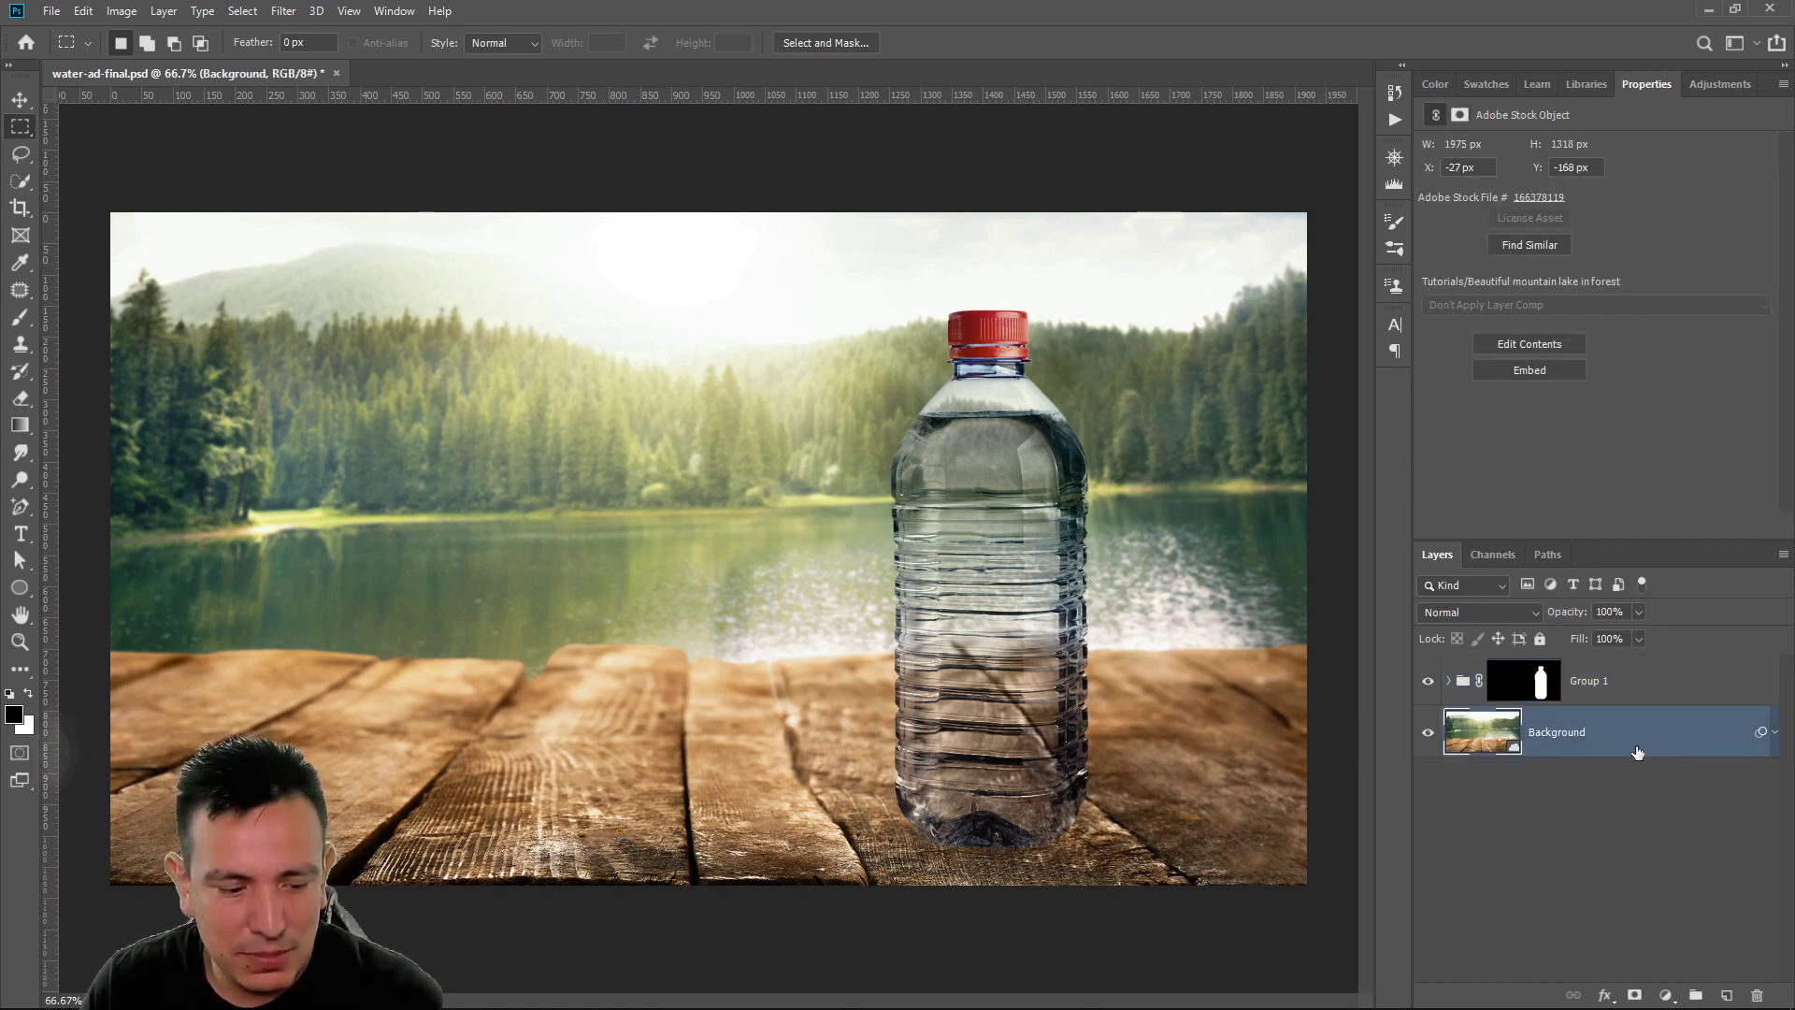
{"action": "left_click", "coordinate": [1650, 692], "text": "shift"}
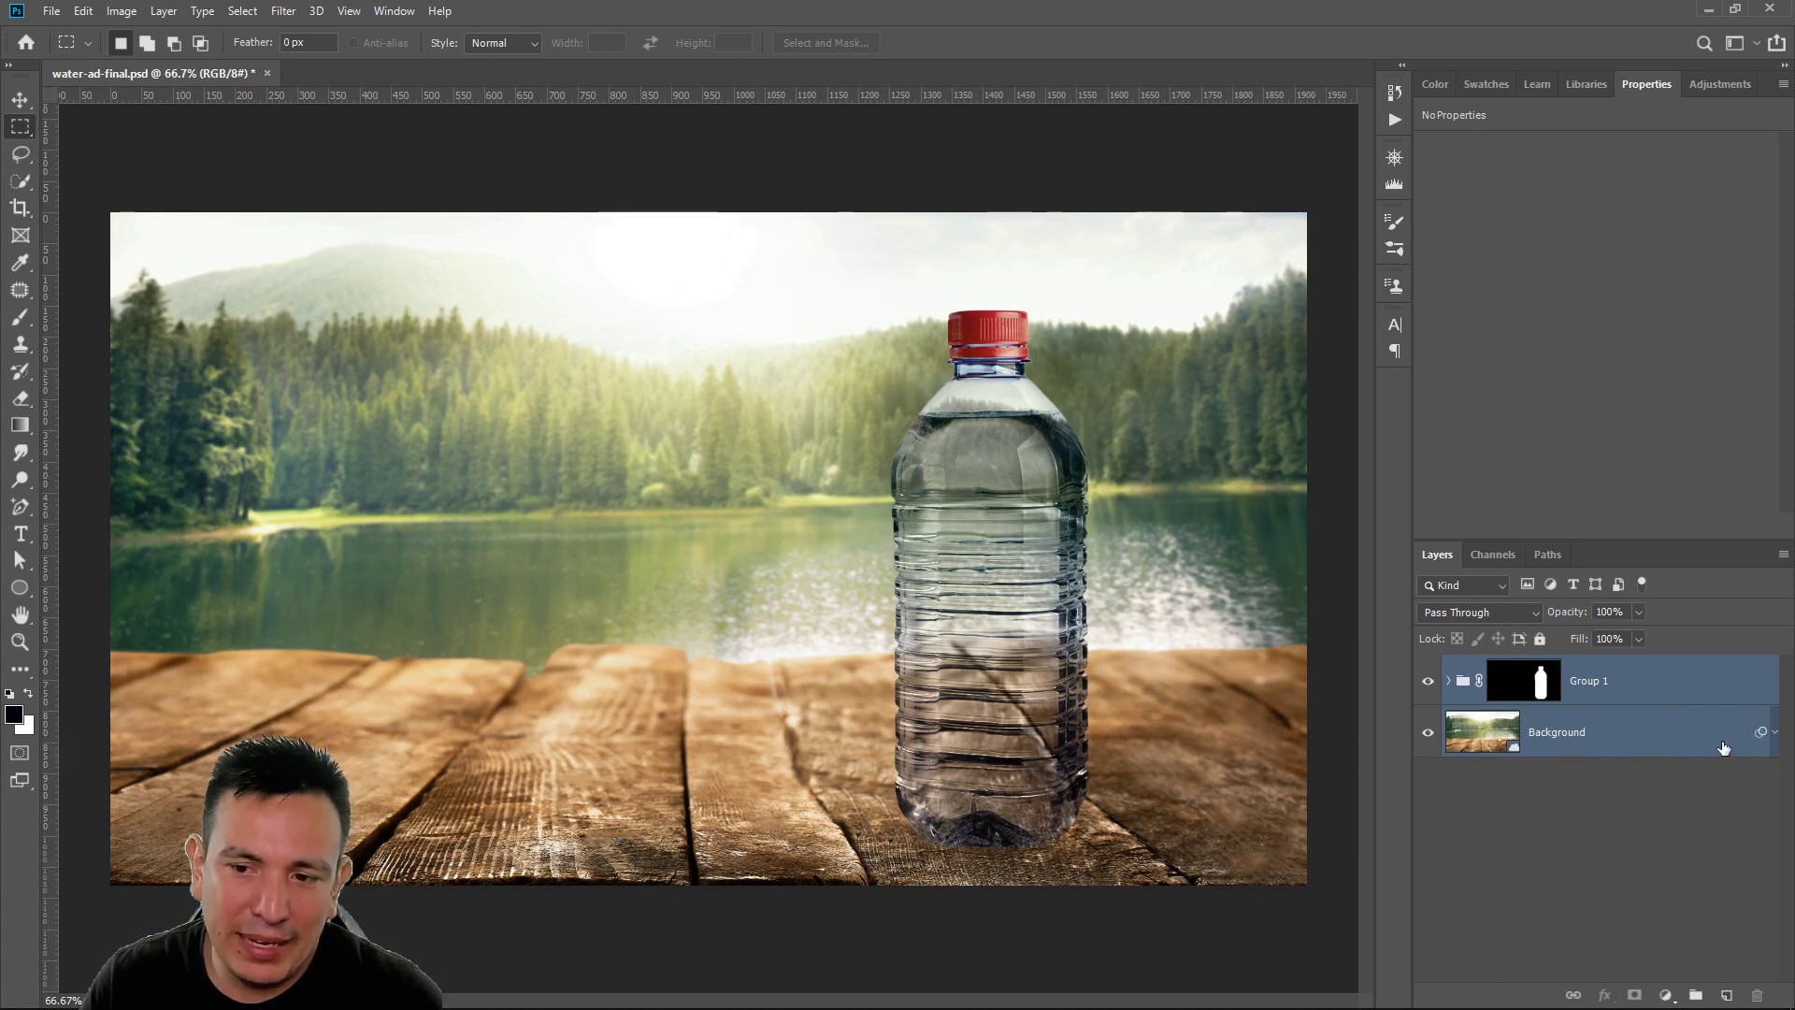
{"action": "right_click", "coordinate": [1650, 692]}
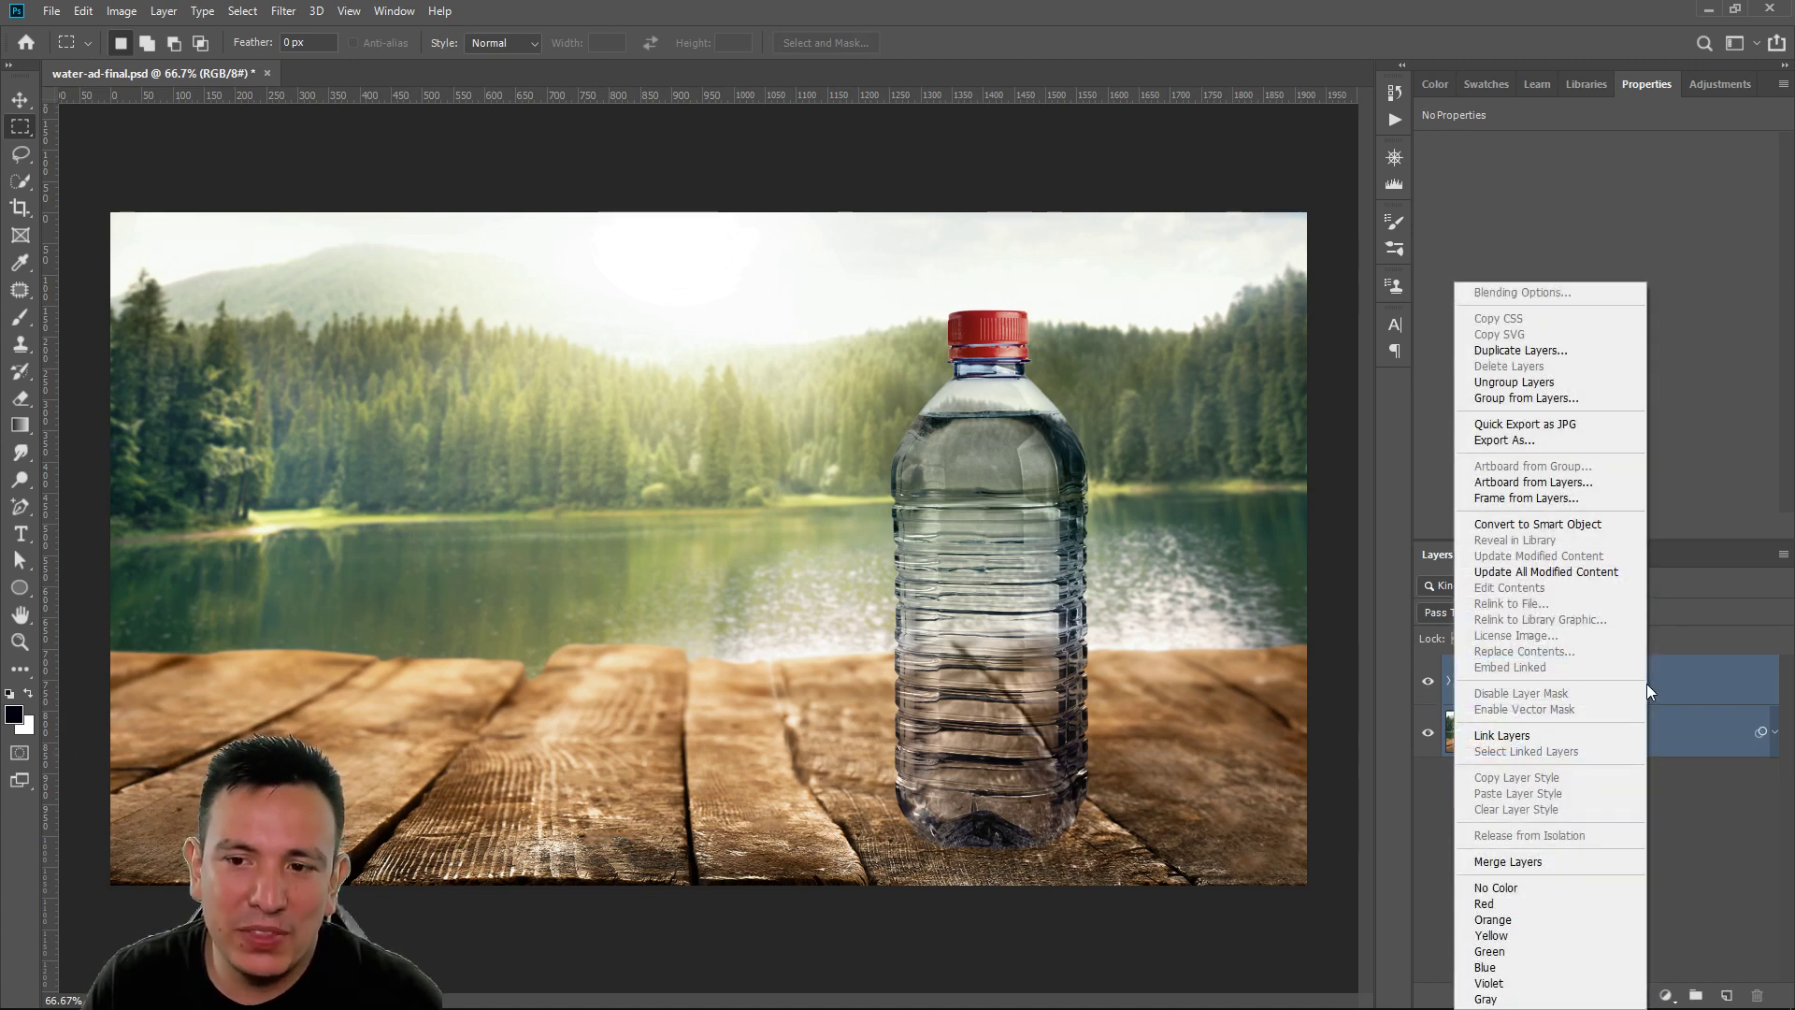
{"action": "left_click", "coordinate": [1549, 524]}
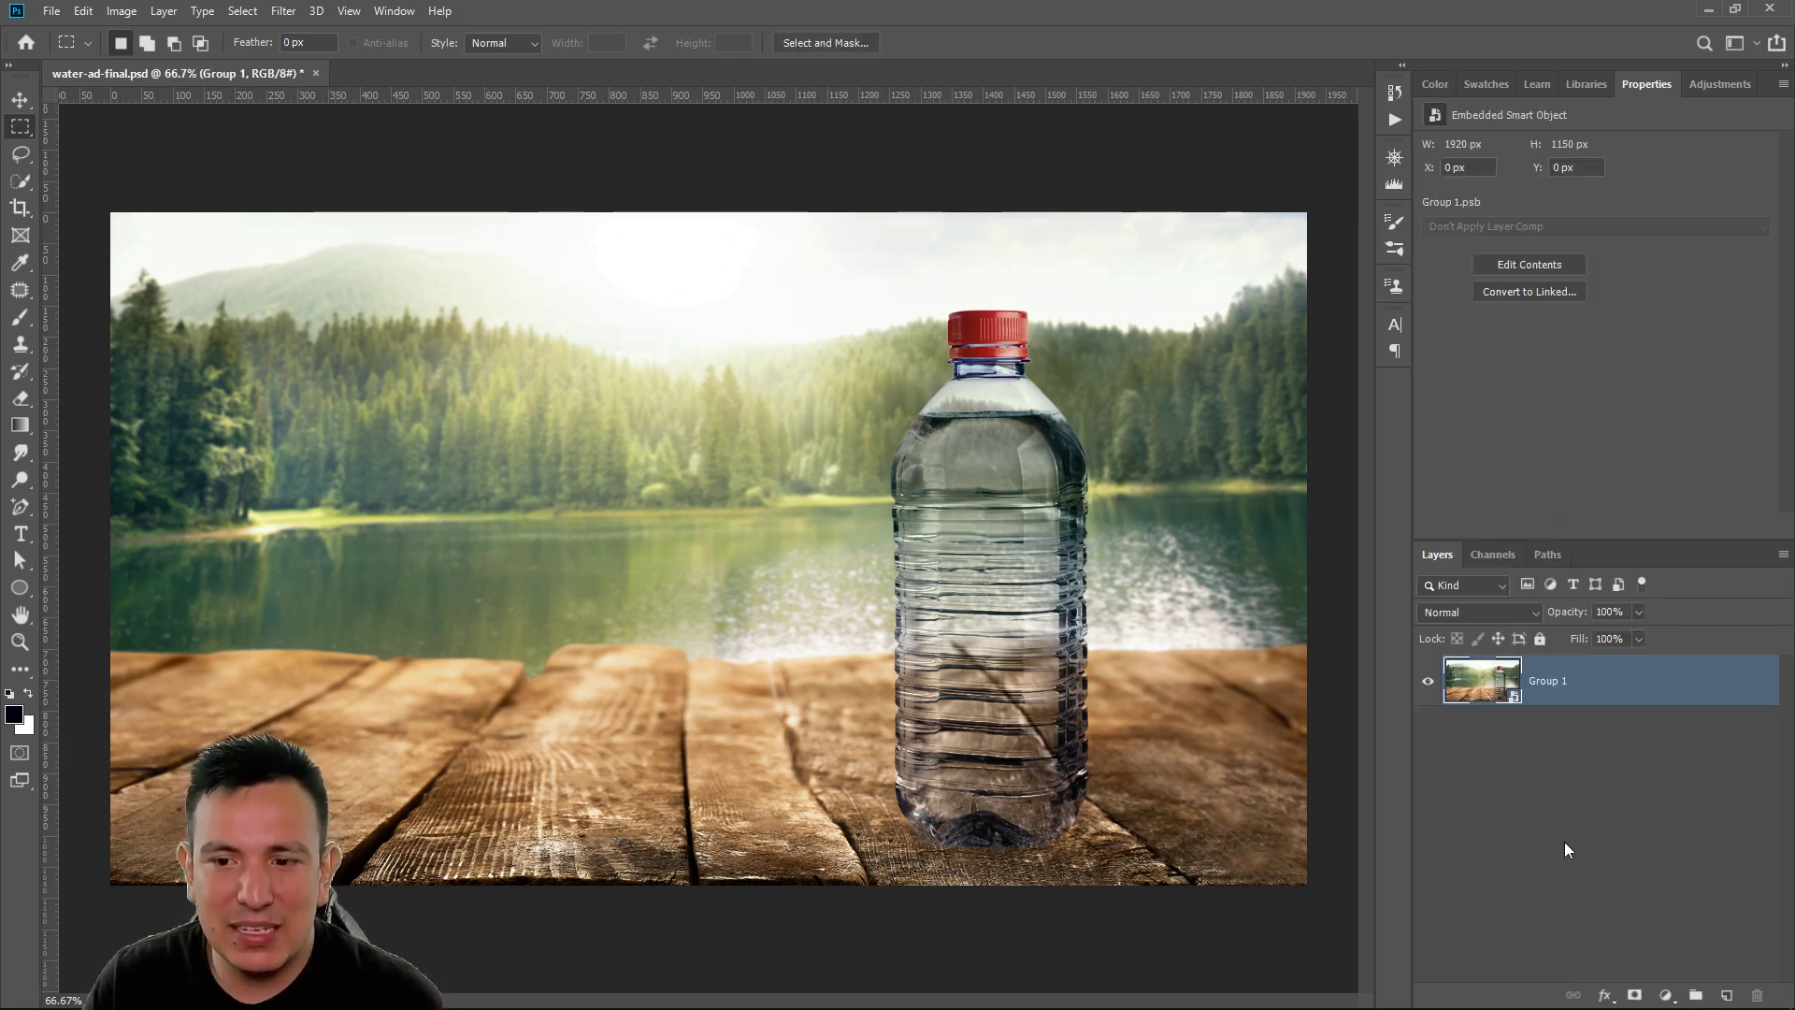
Apply Camera Raw basic adjustments to Group 1: Temperature +12, Exposure +0.15, Highlights -20, Shadows +10, Texture +13 and Vibrance +23
{"action": "left_click", "coordinate": [283, 11]}
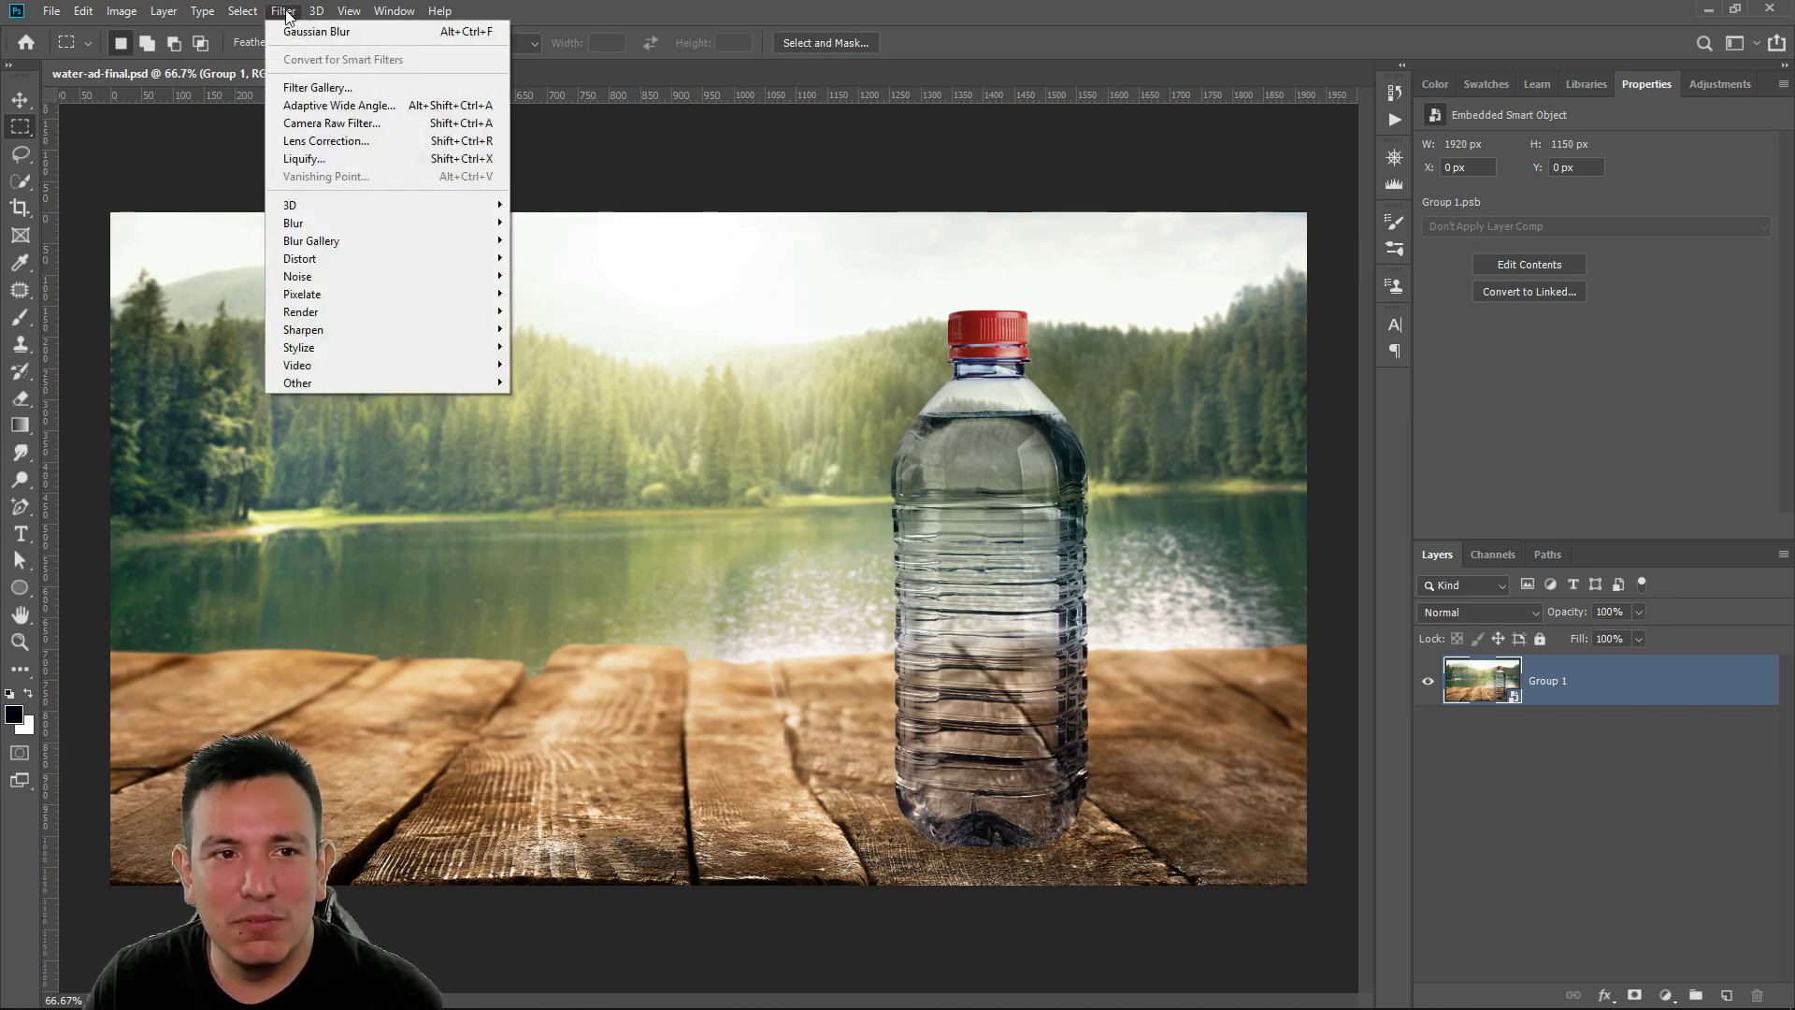
{"action": "left_click", "coordinate": [318, 123]}
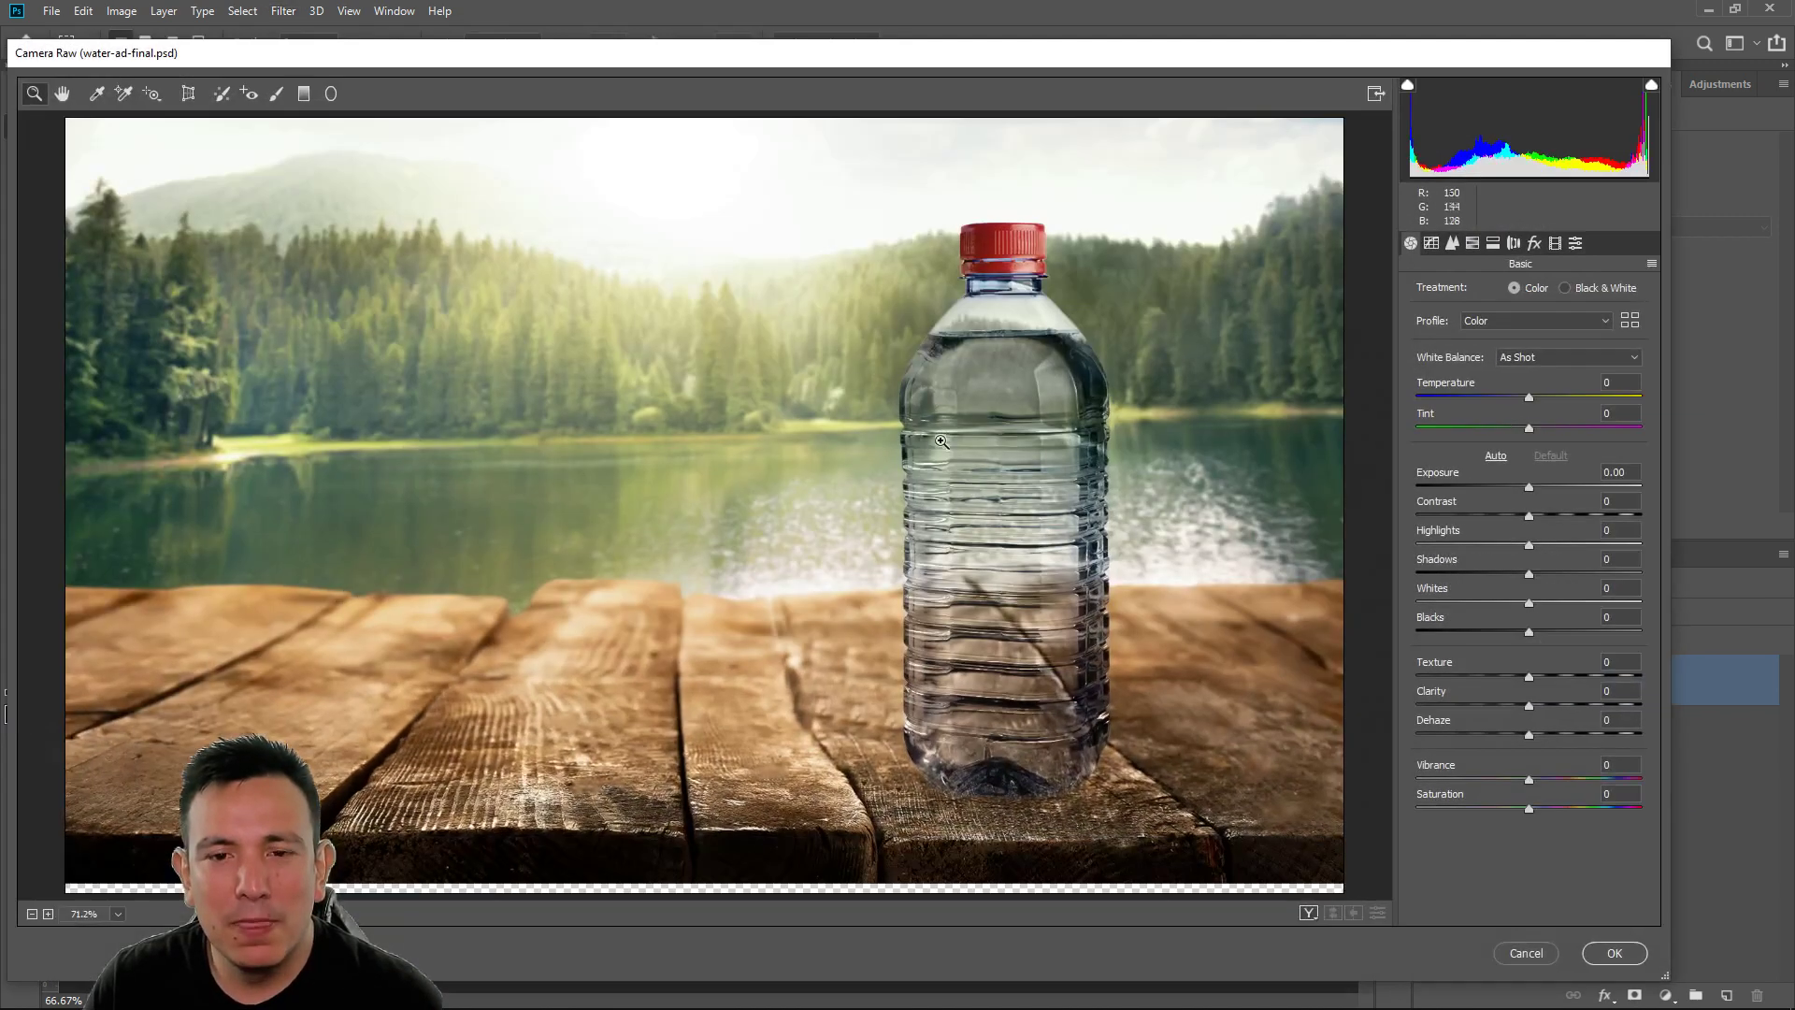
{"action": "left_click_drag", "start_coordinate": [1527, 398], "coordinate": [1540, 396]}
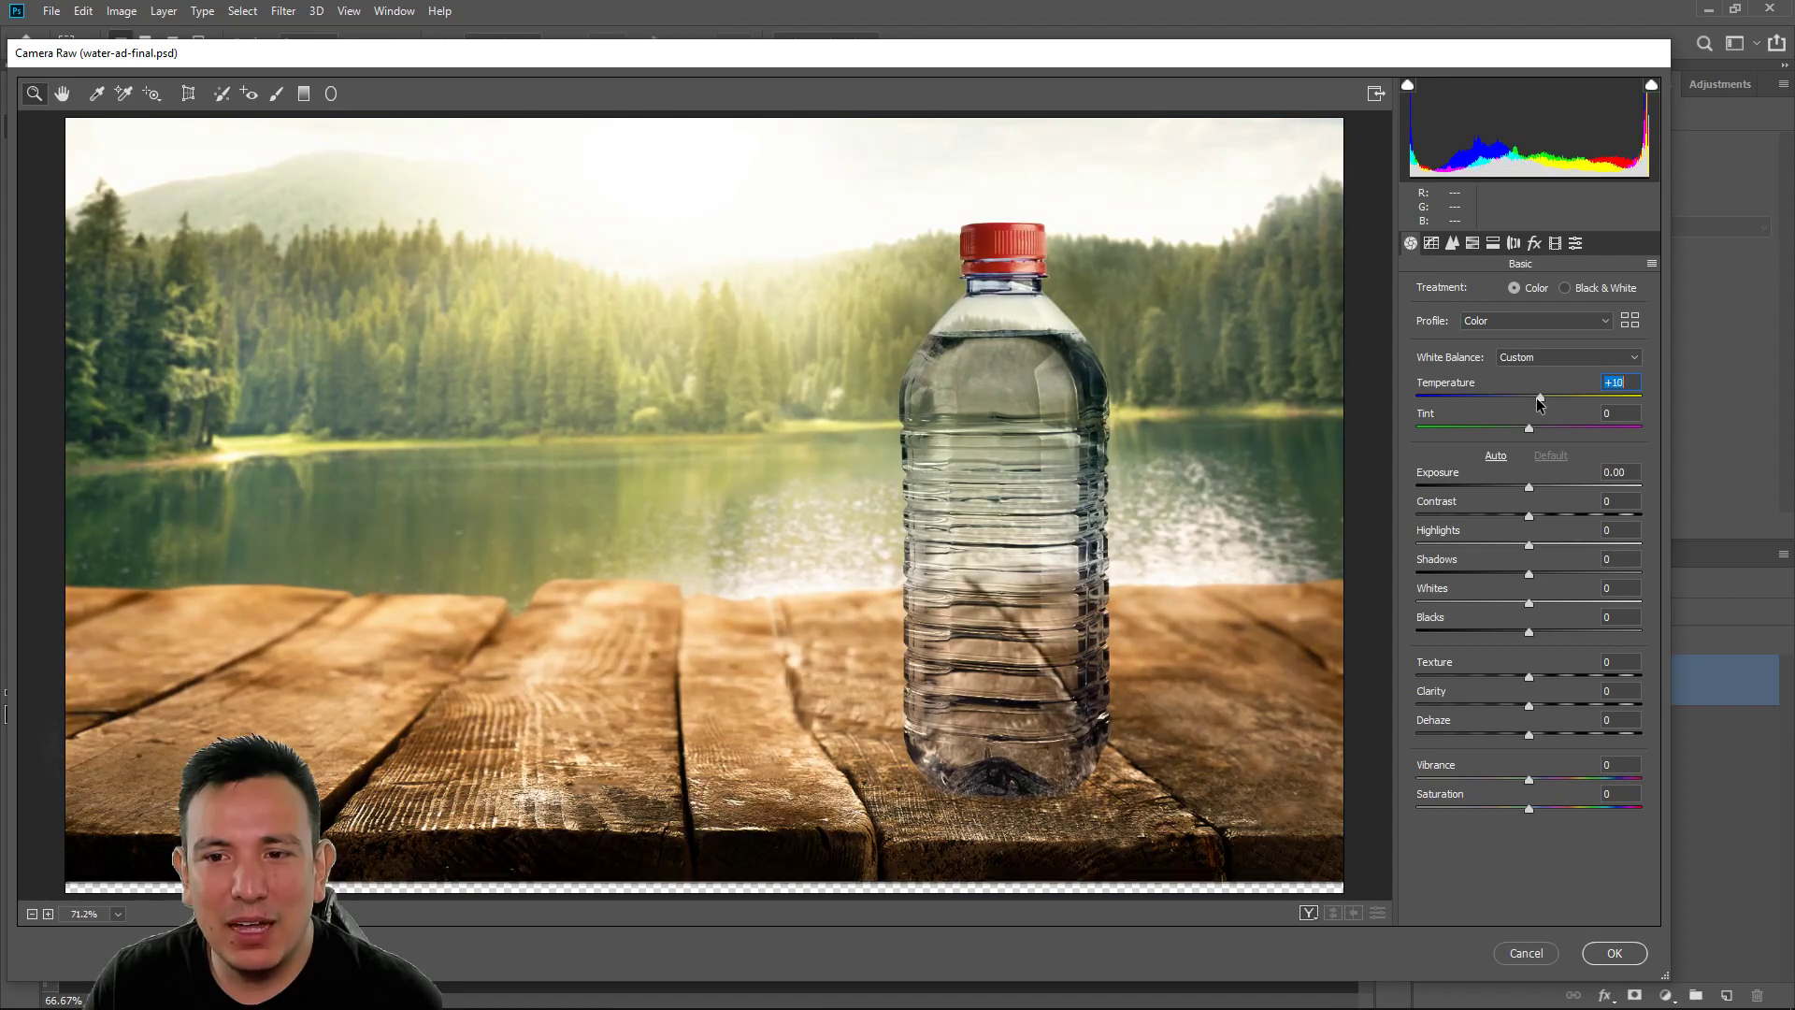
{"action": "left_click_drag", "start_coordinate": [1530, 488], "coordinate": [1540, 576]}
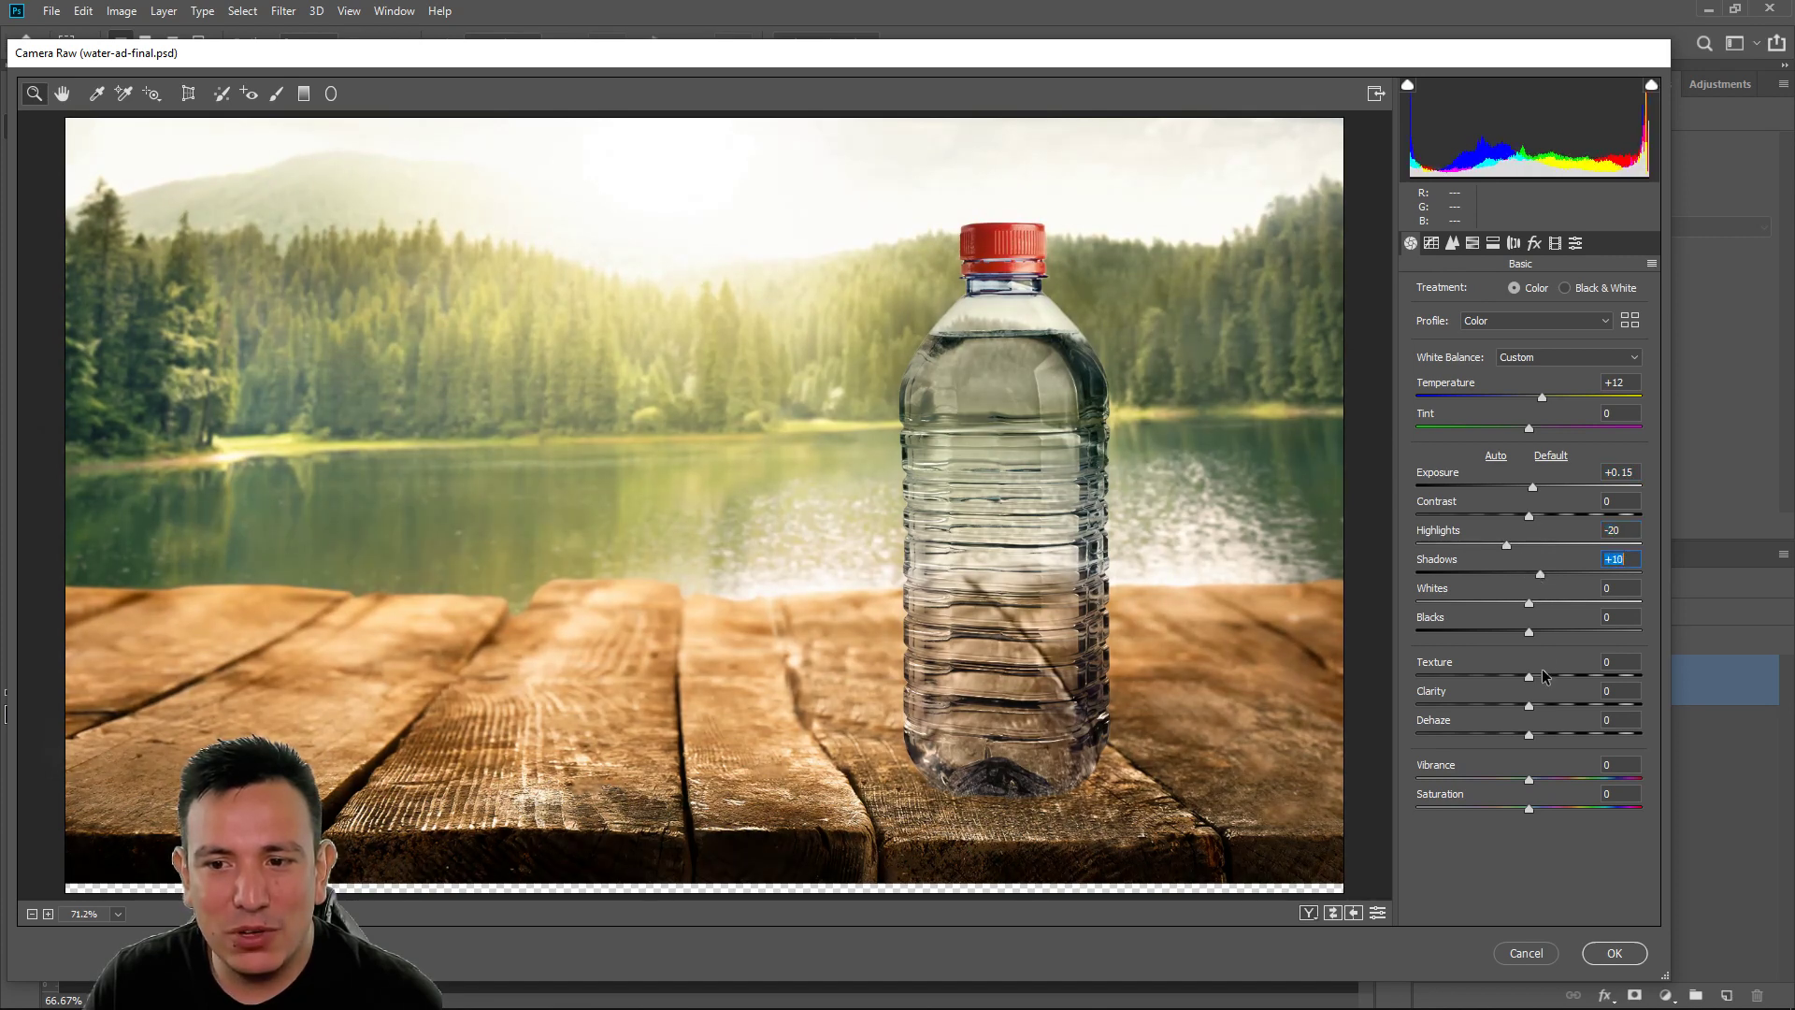
{"action": "left_click_drag", "start_coordinate": [1529, 675], "coordinate": [1544, 681]}
{"action": "left_click_drag", "start_coordinate": [1529, 781], "coordinate": [1556, 779]}
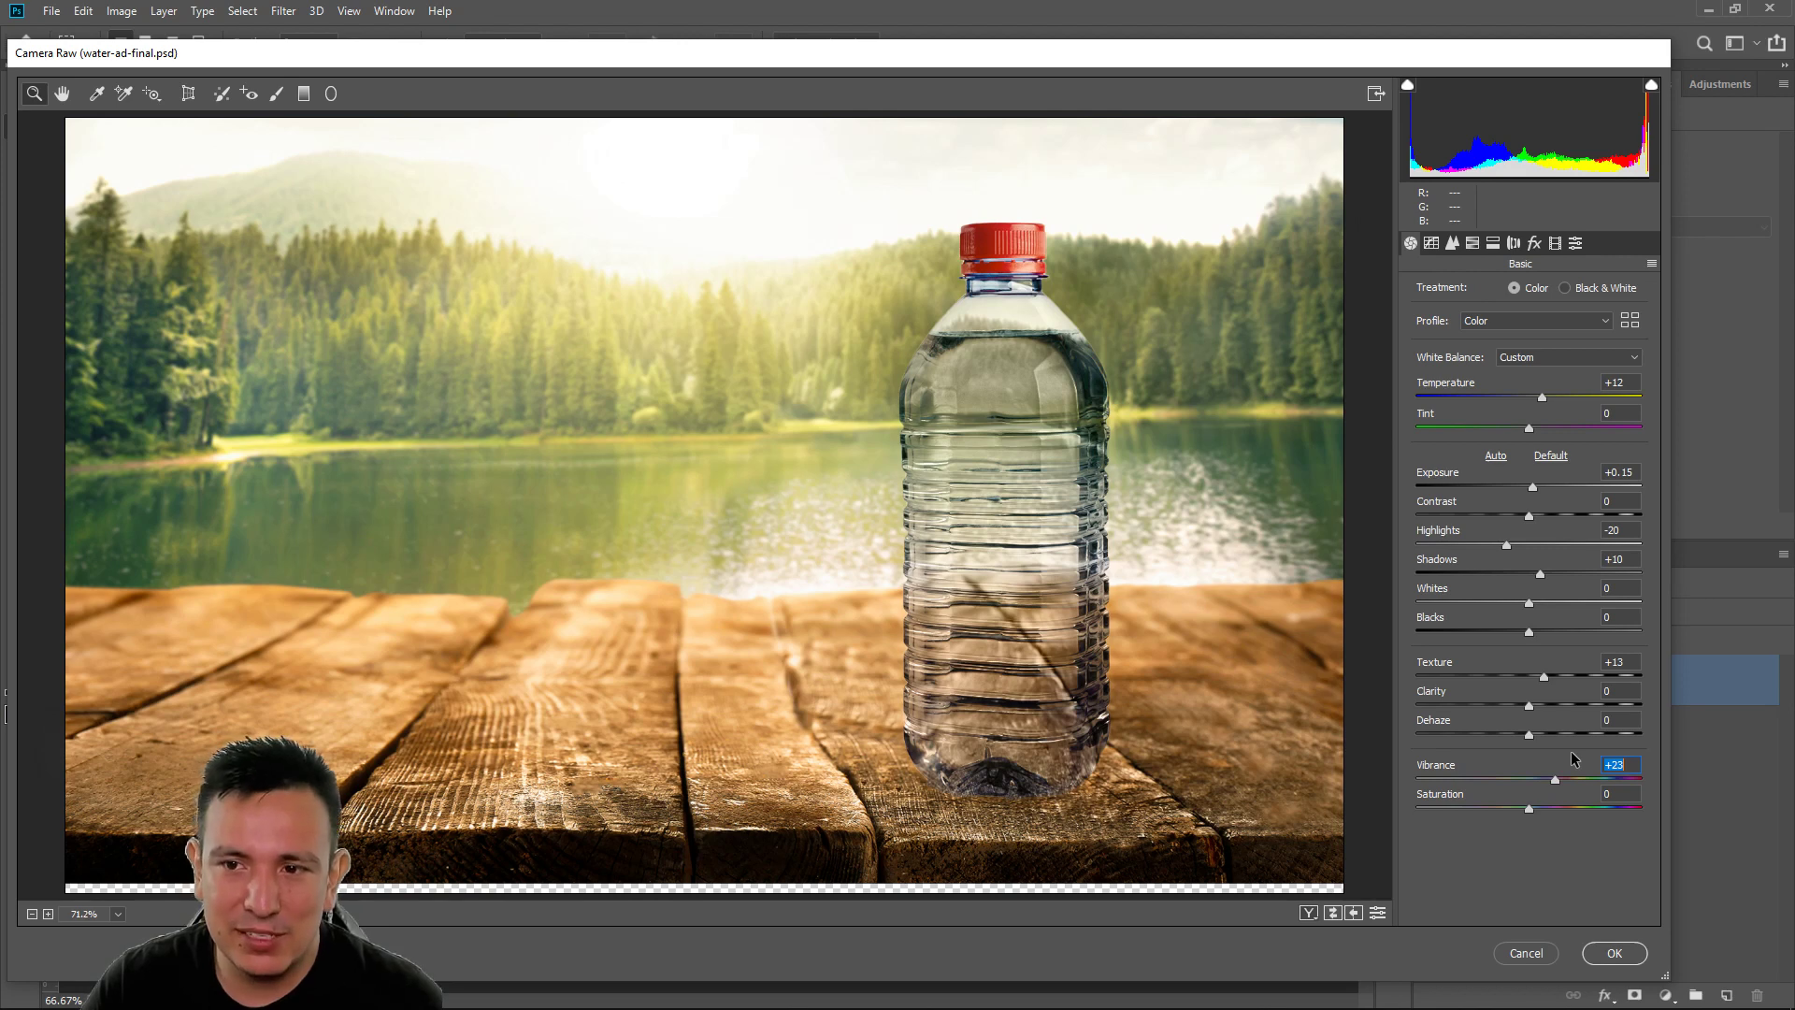
Add subtle grain with an Amount of 4, judging it up close around the bottle's neck
{"action": "left_click", "coordinate": [1515, 243]}
{"action": "left_click", "coordinate": [1534, 243]}
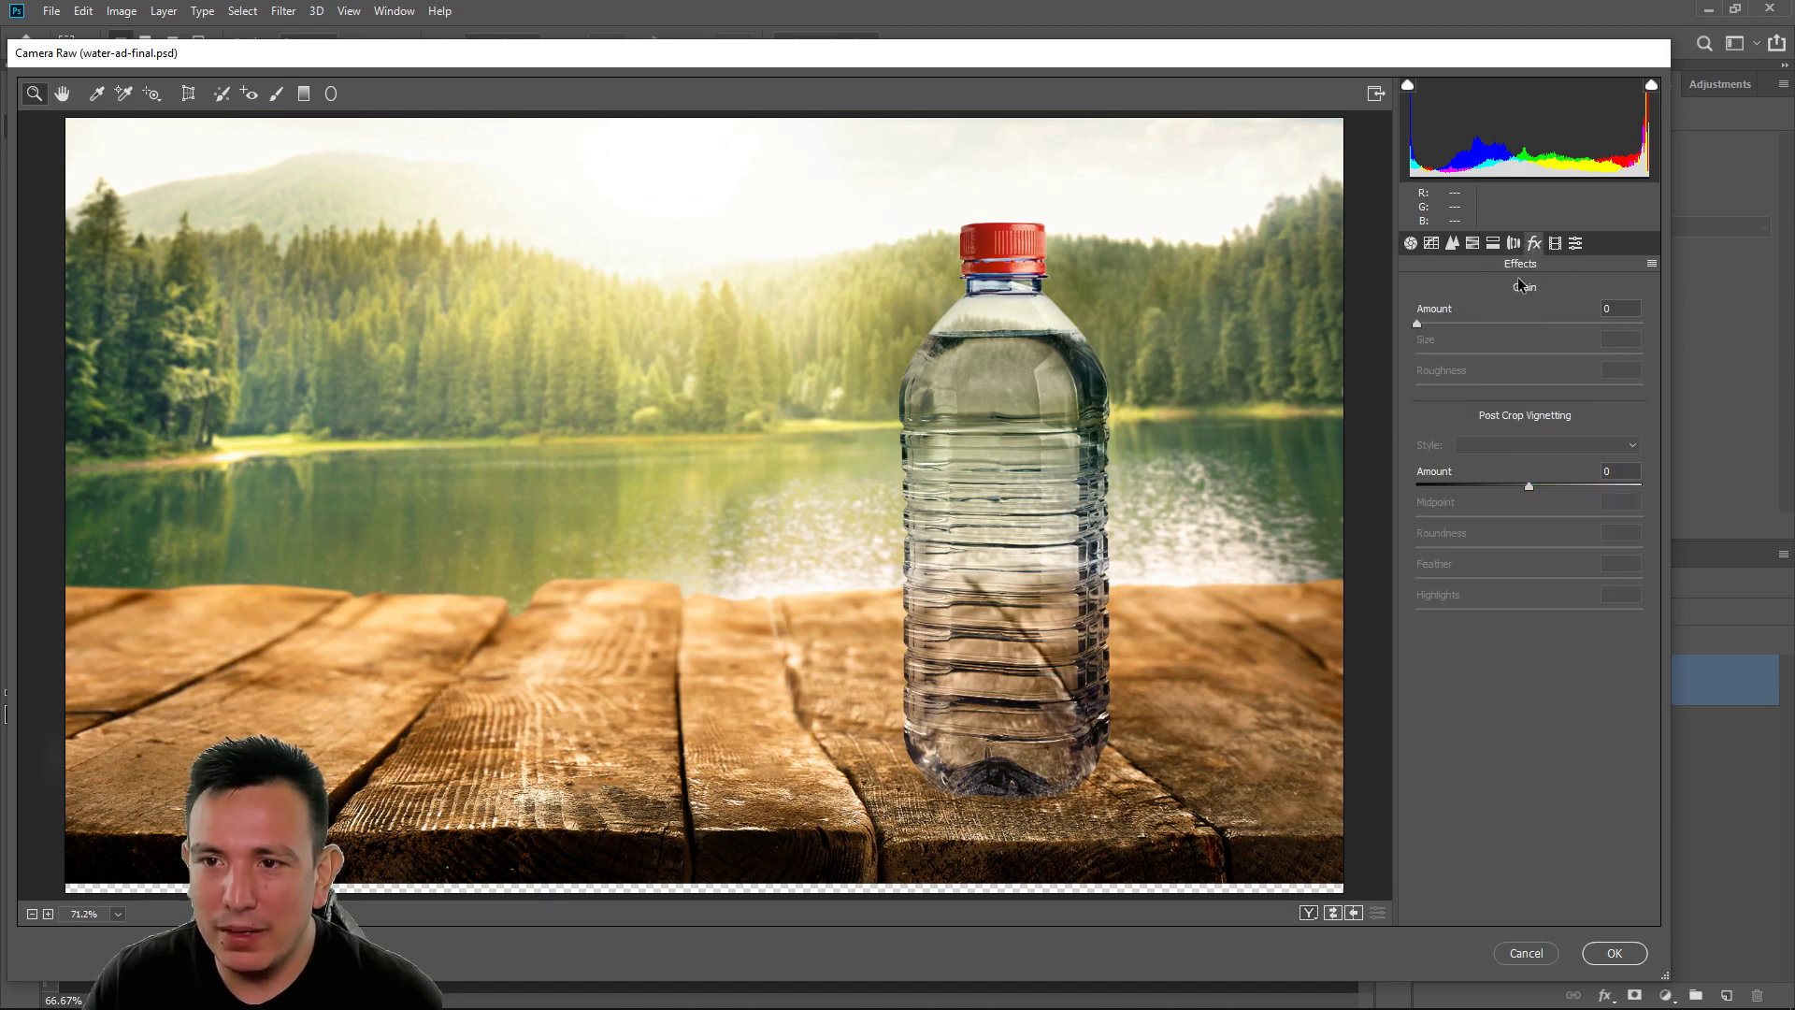
{"action": "left_click_drag", "start_coordinate": [1413, 324], "coordinate": [1430, 324]}
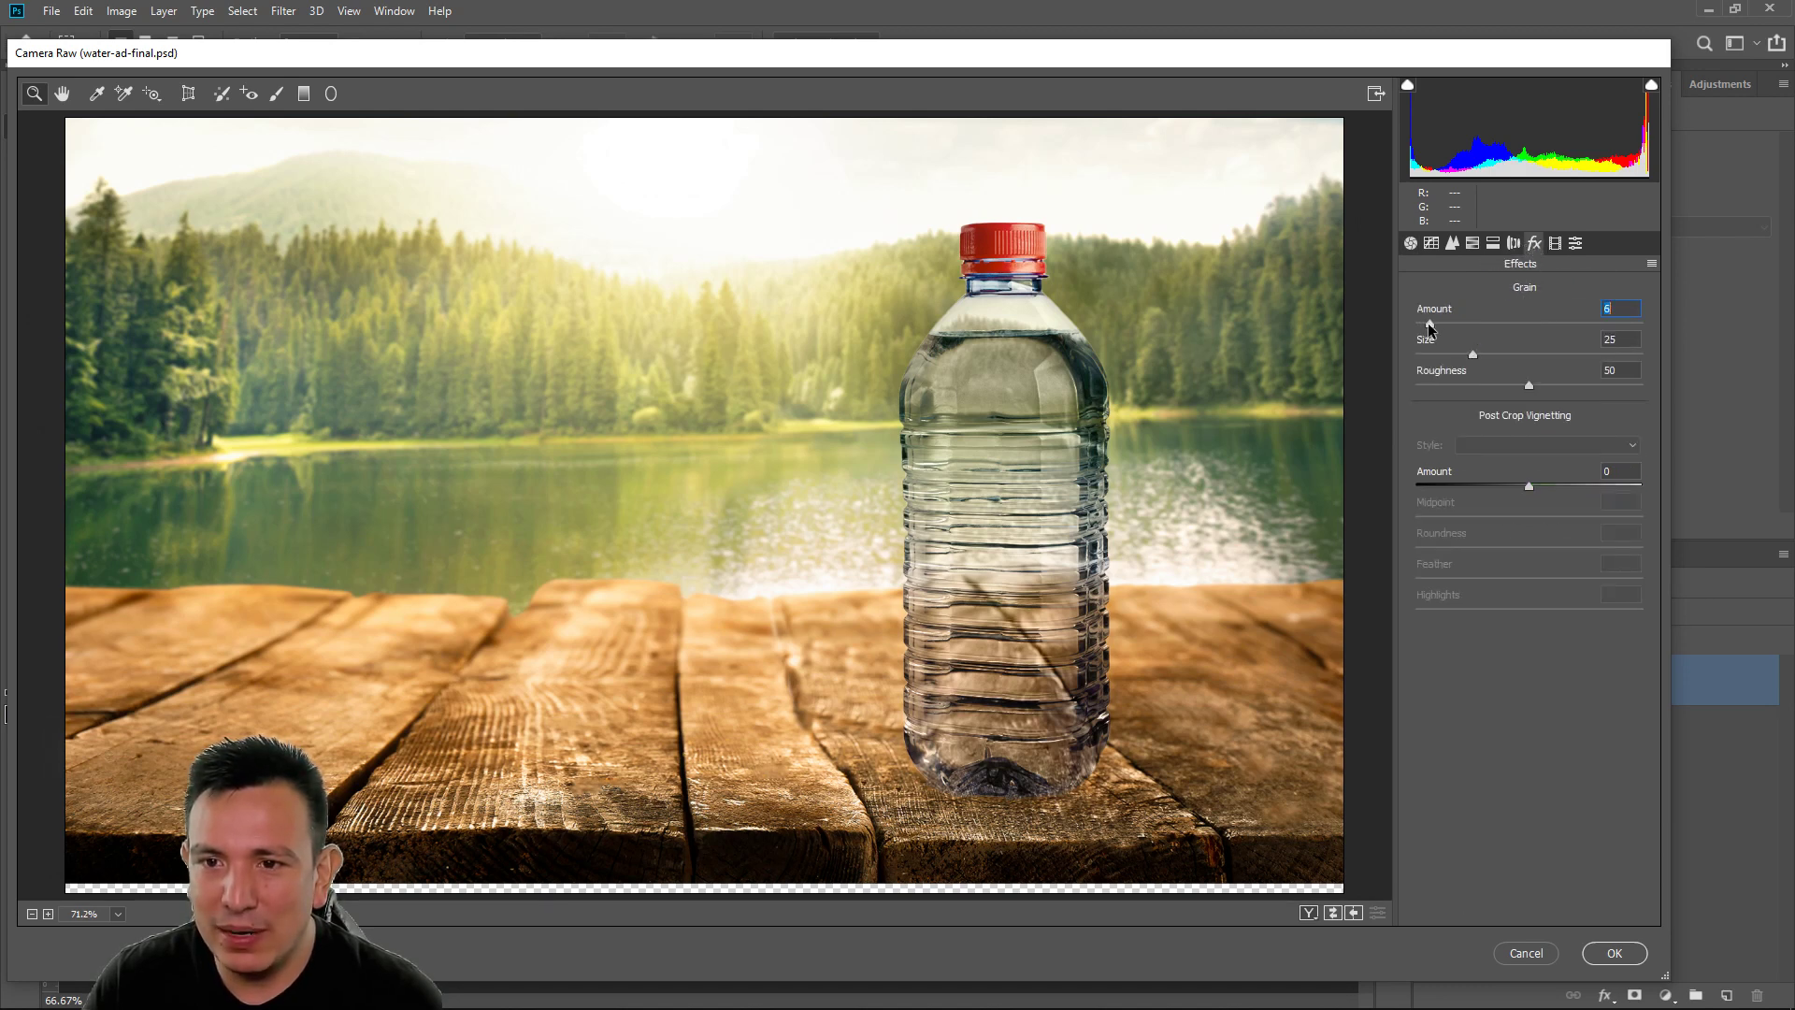
{"action": "left_click", "coordinate": [1028, 363]}
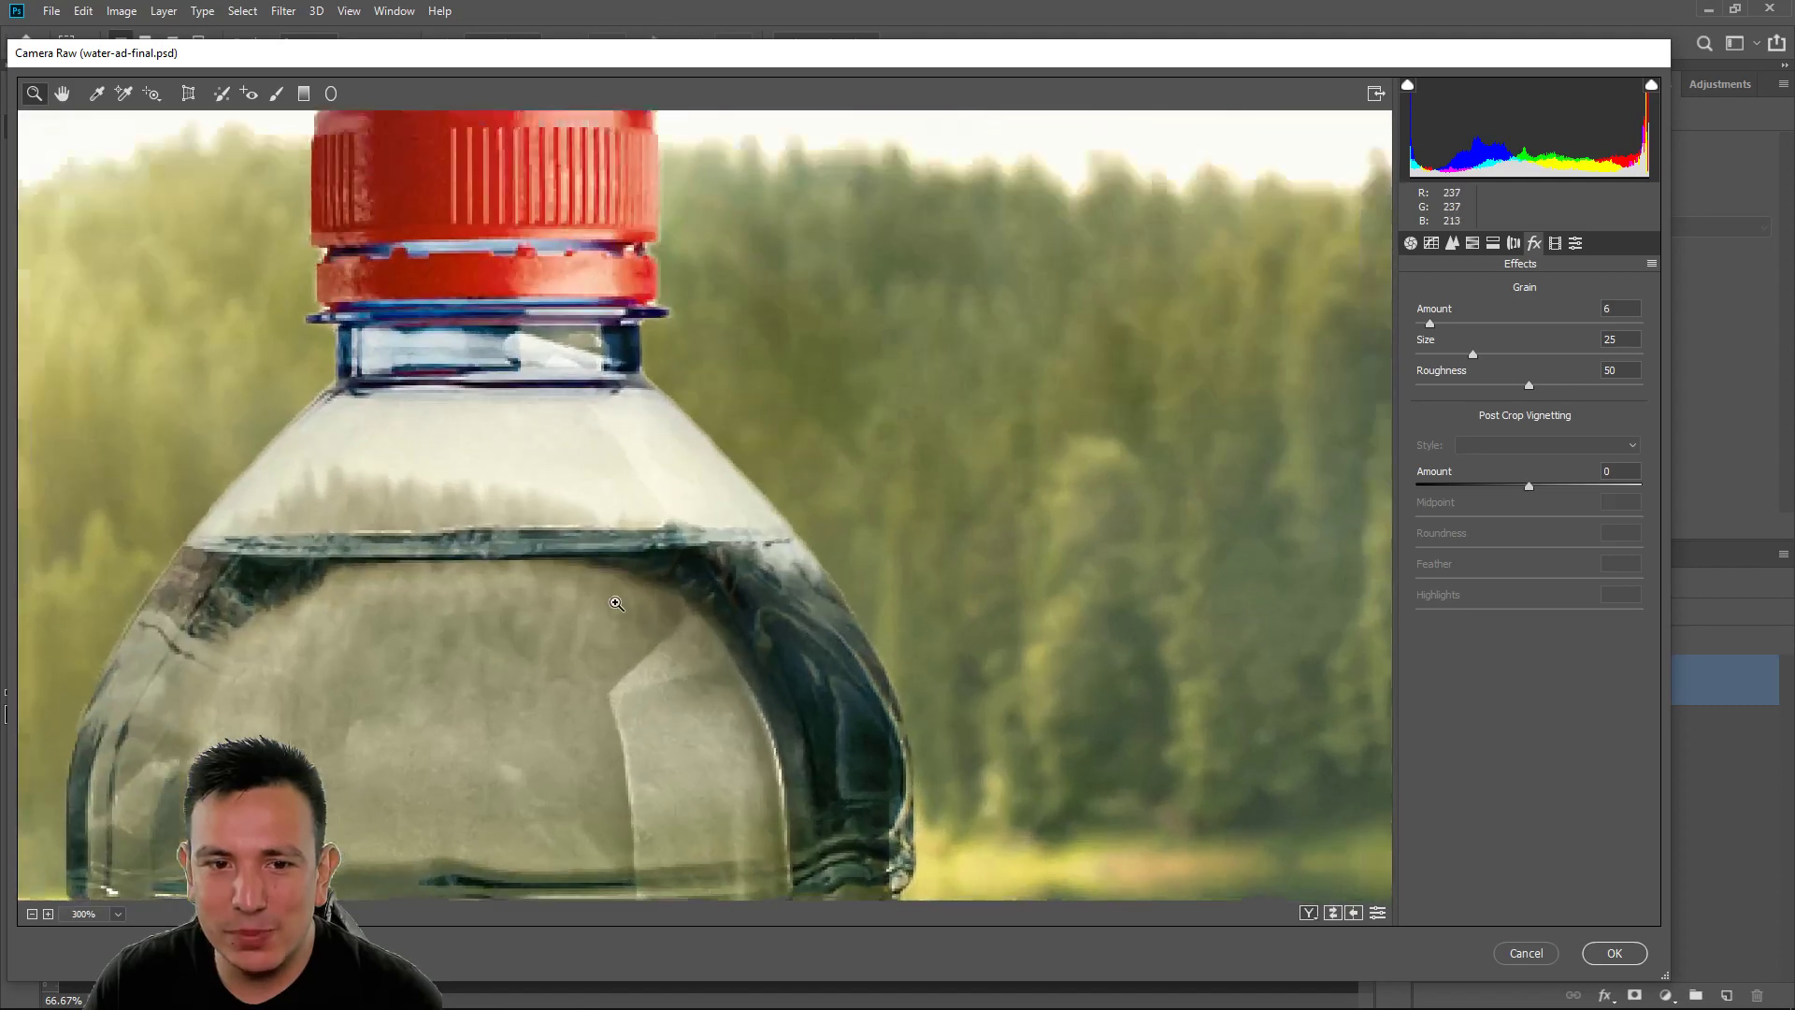
{"action": "left_click", "coordinate": [762, 444]}
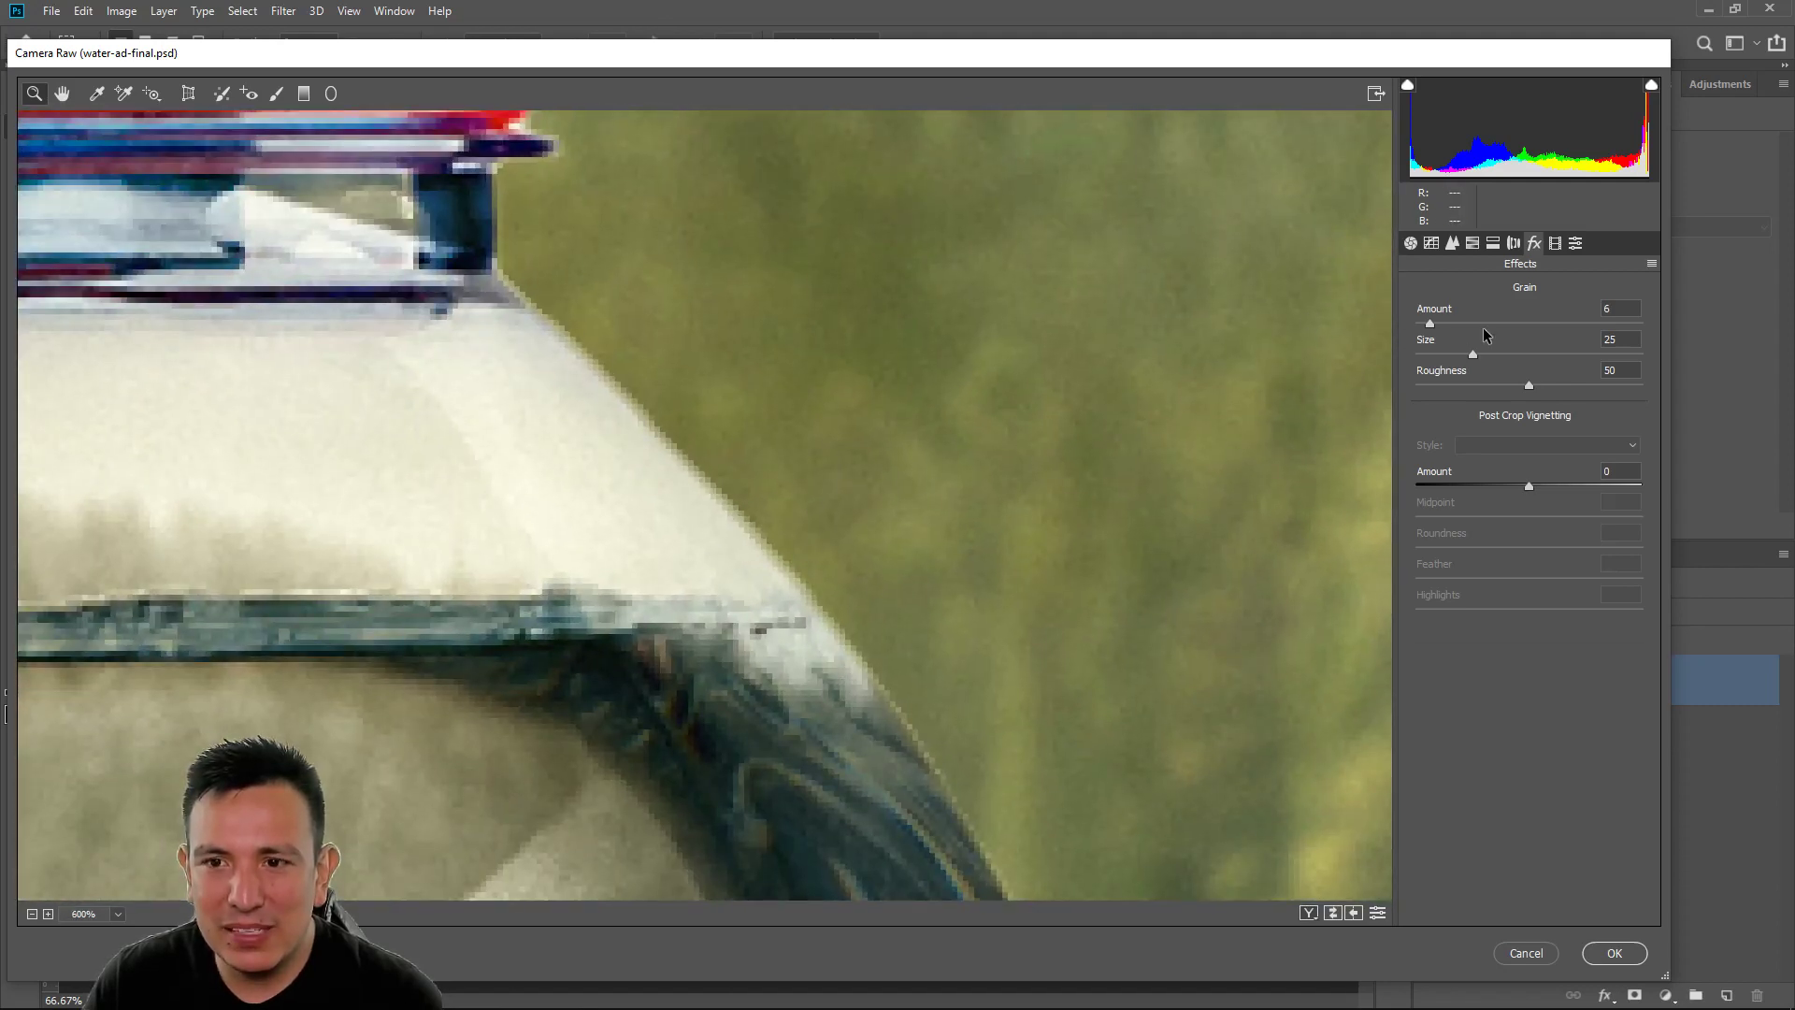
{"action": "double_click", "coordinate": [1429, 324]}
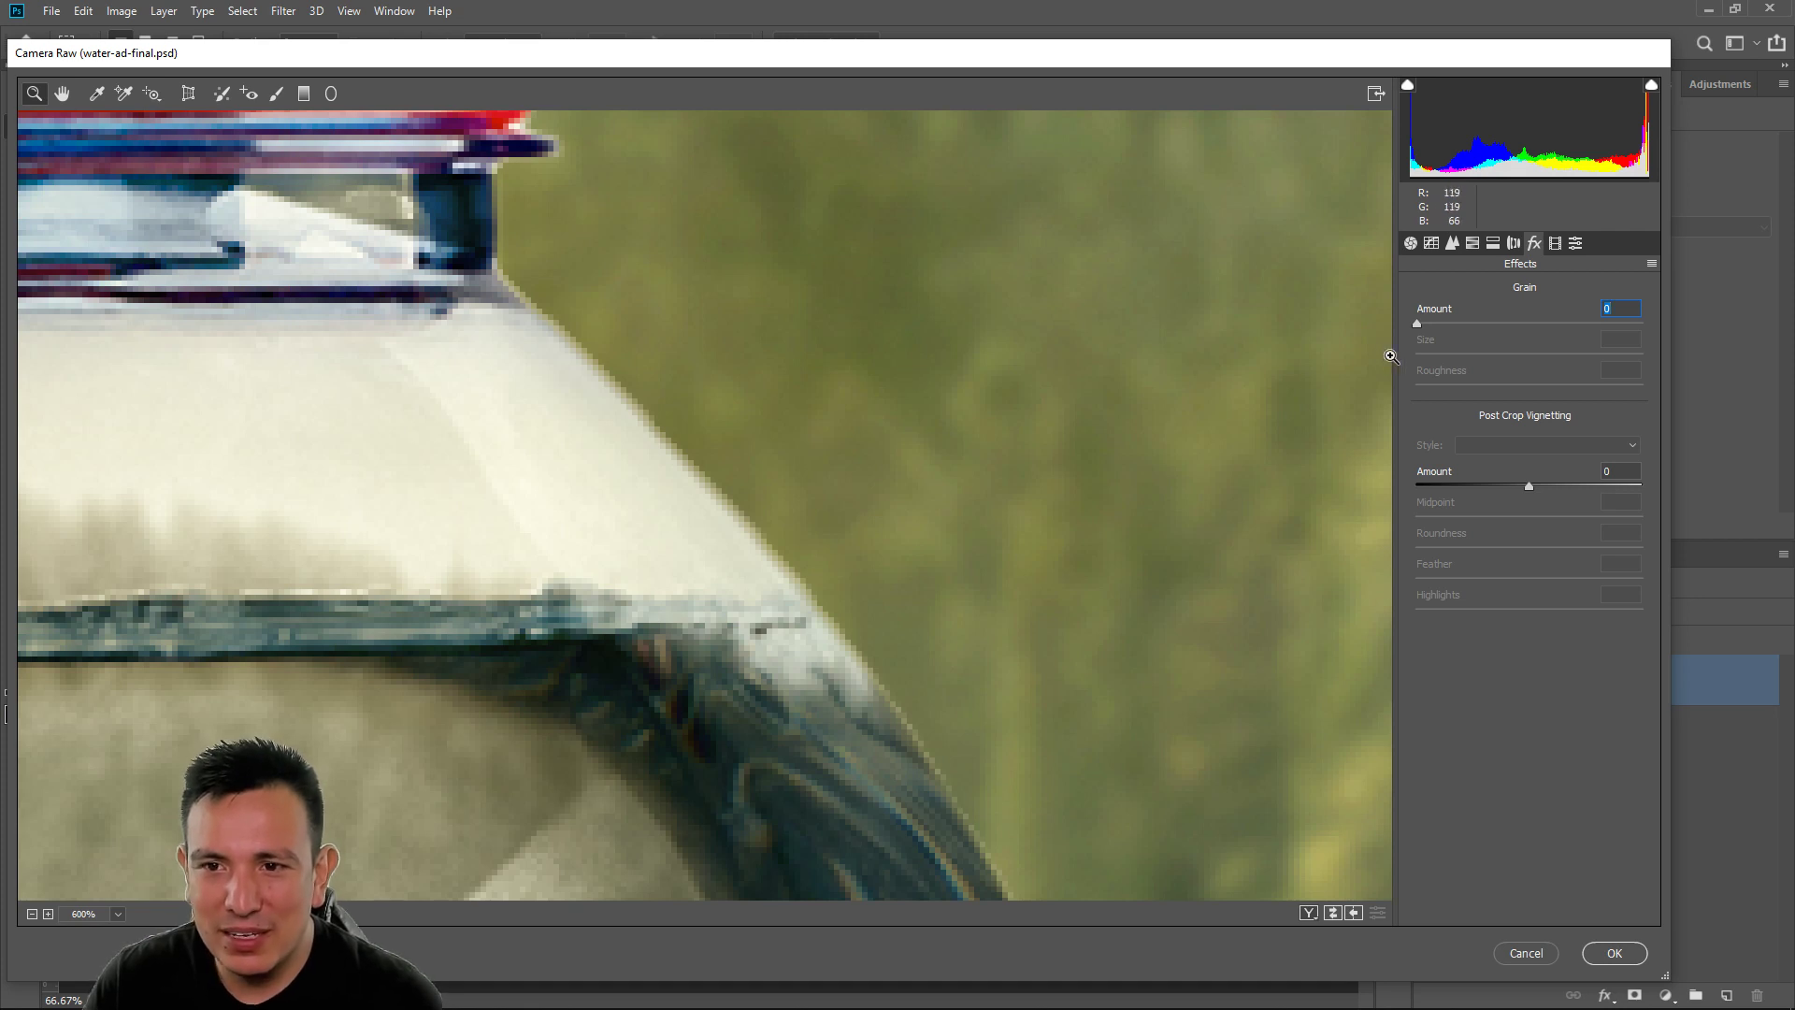
{"action": "left_click_drag", "start_coordinate": [1417, 324], "coordinate": [1427, 328]}
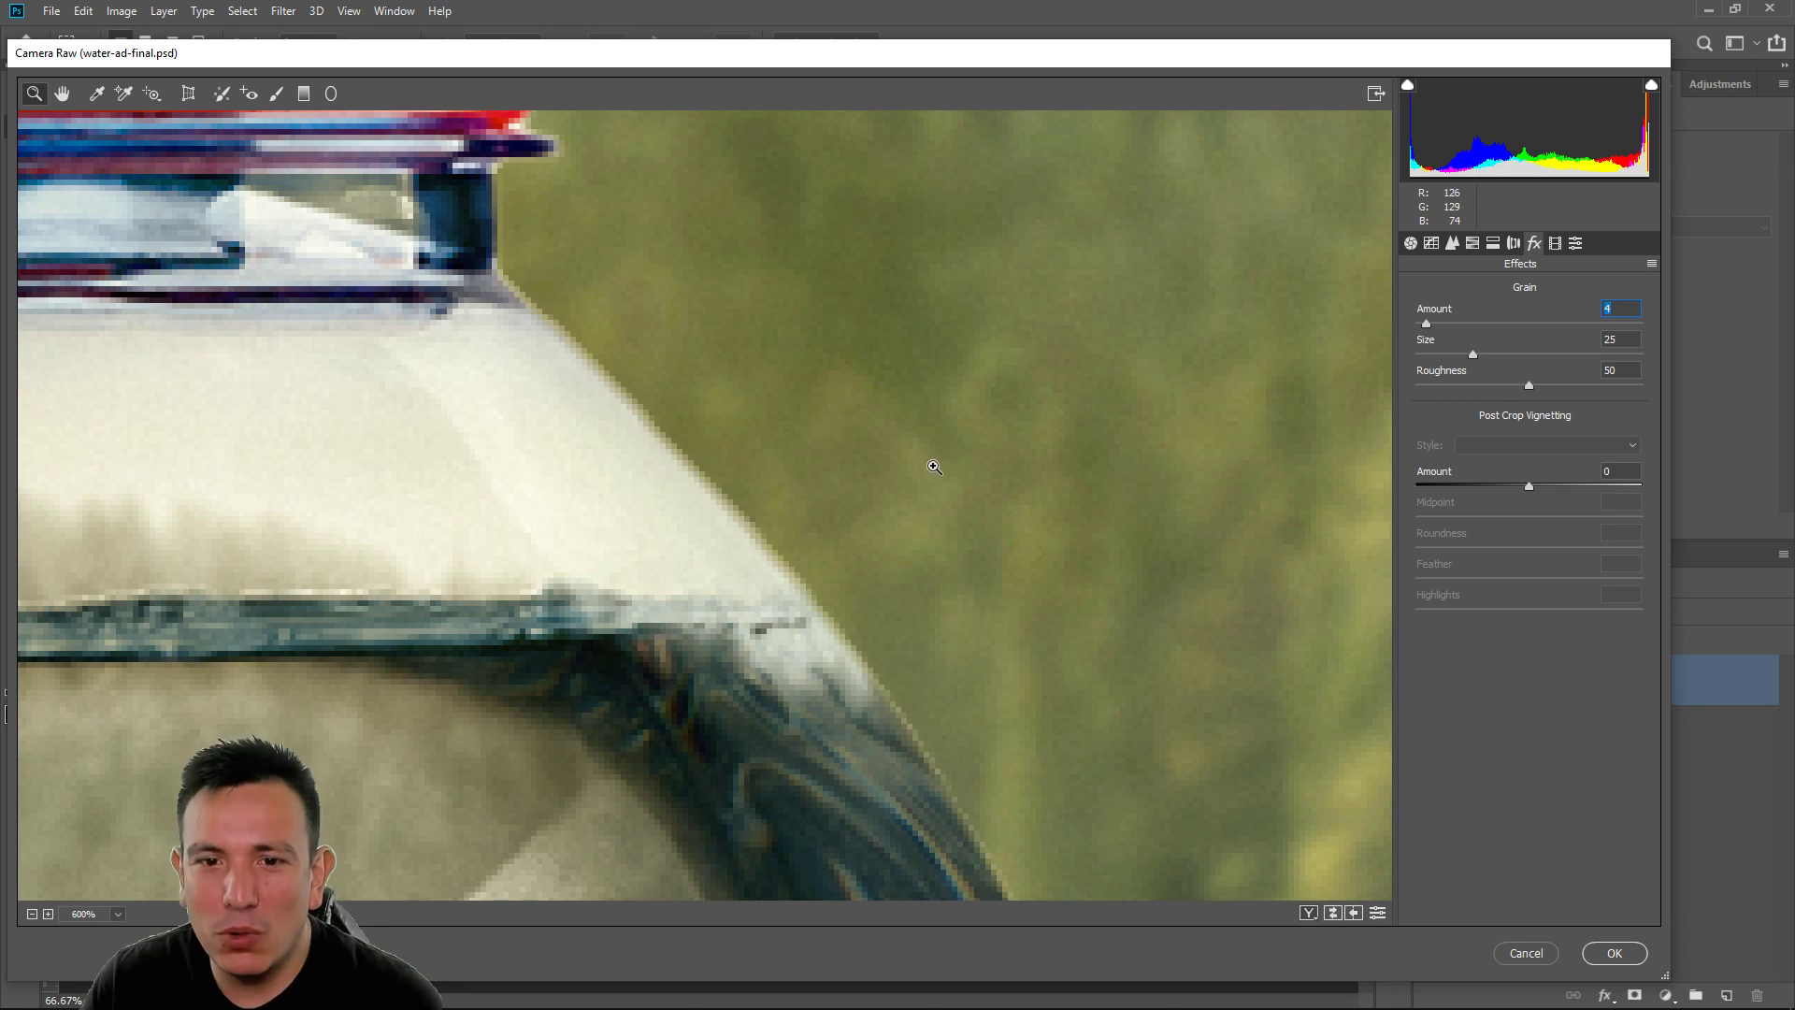
Add a post-crop vignette with an Amount of -25, apply the Camera Raw filter, and toggle the smart filters to compare the result
{"action": "right_click", "coordinate": [934, 467]}
{"action": "left_click", "coordinate": [970, 451]}
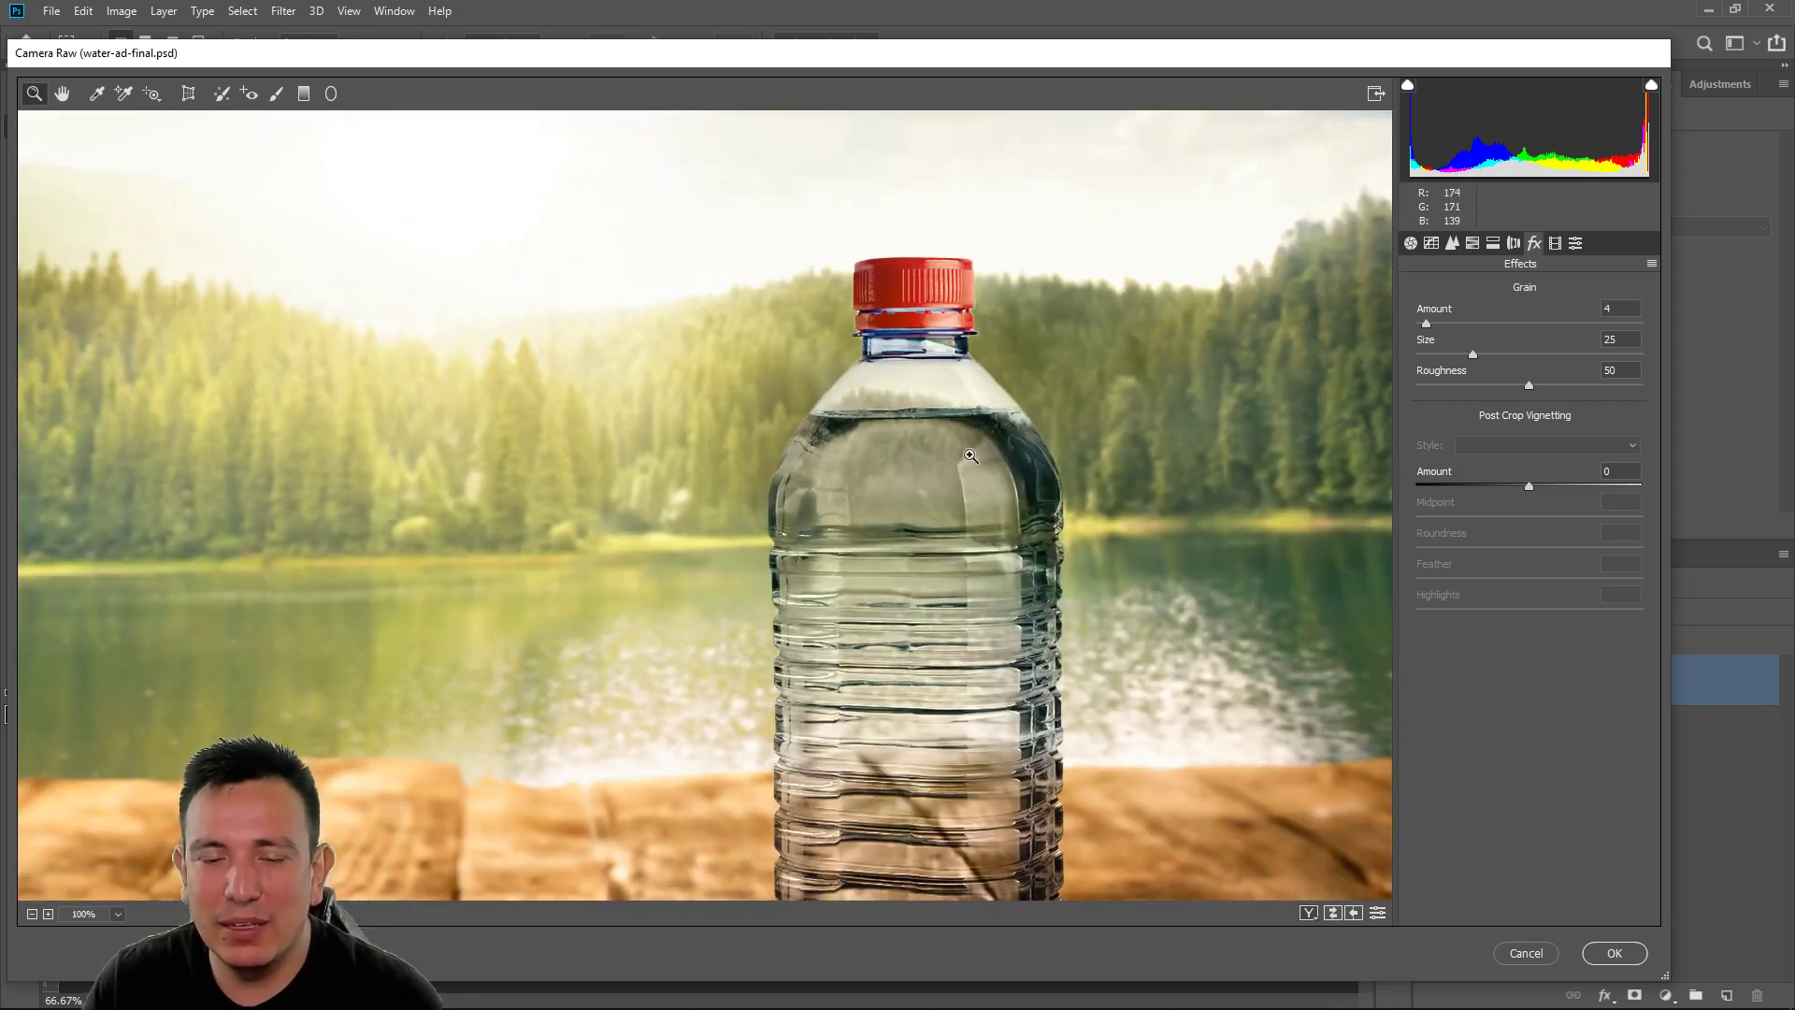
{"action": "left_click", "coordinate": [841, 521], "text": "alt"}
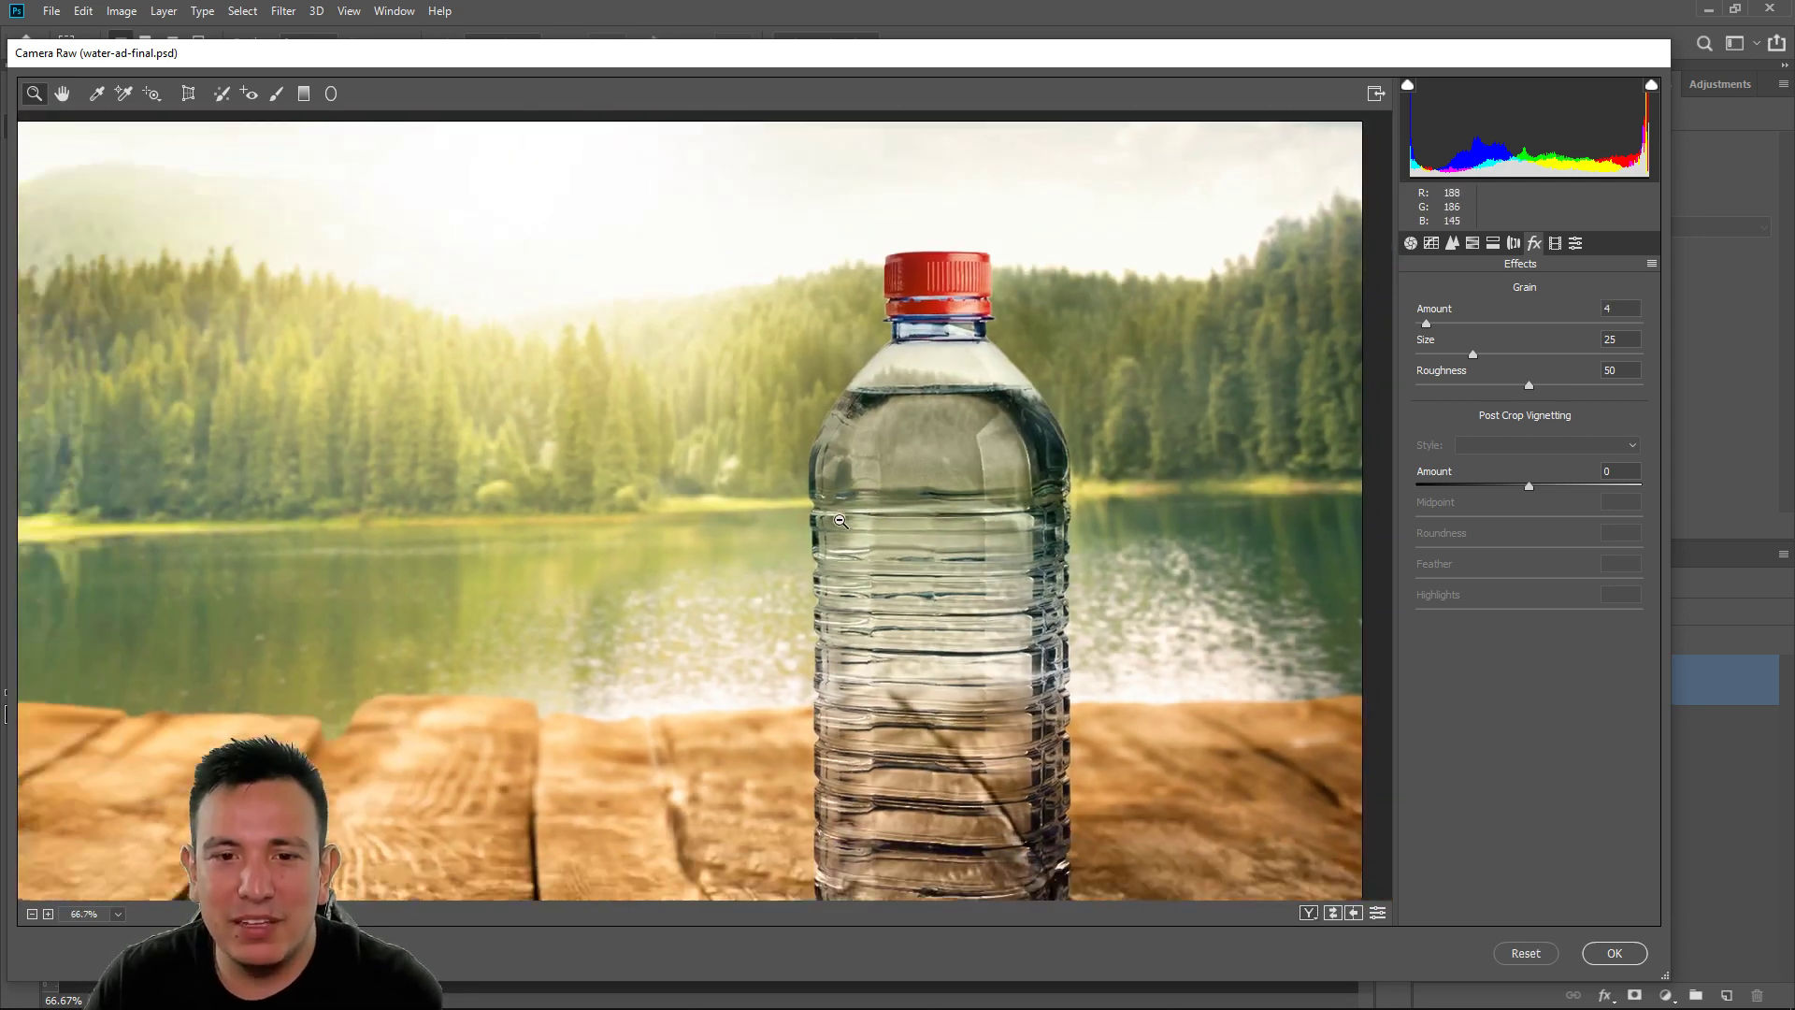
{"action": "left_click", "coordinate": [840, 520], "text": "alt"}
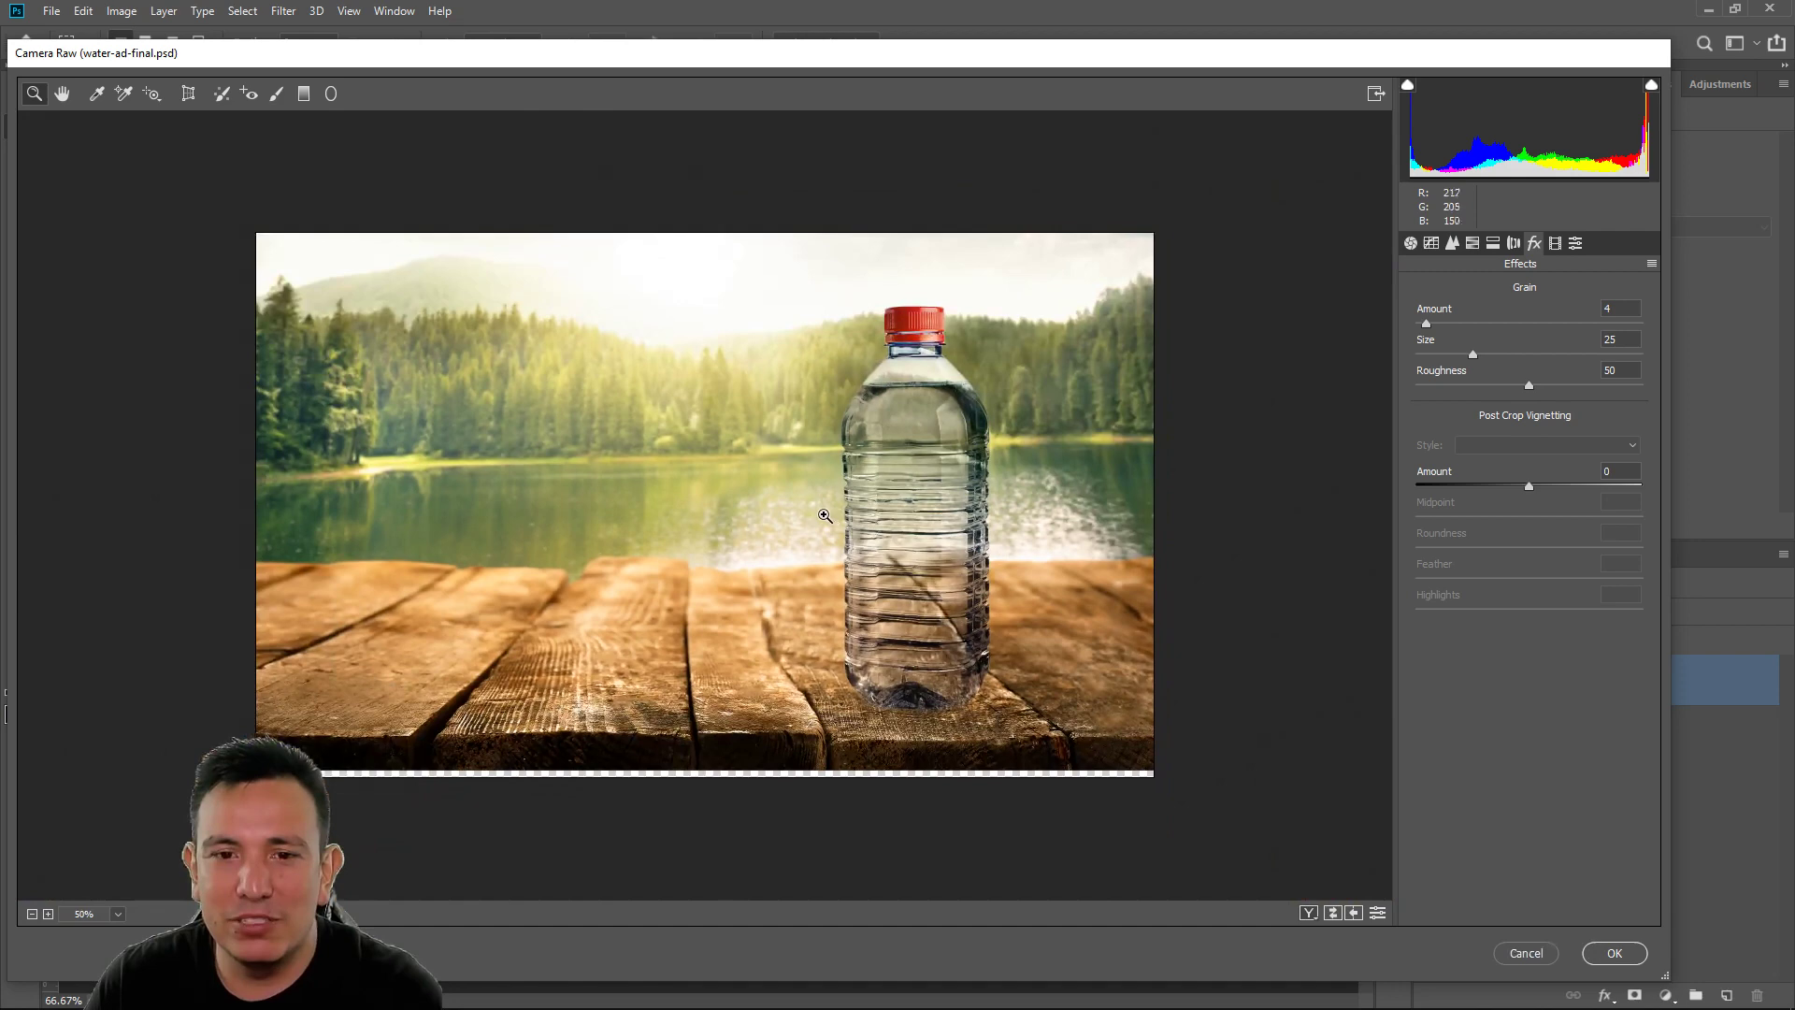
{"action": "left_click", "coordinate": [740, 415]}
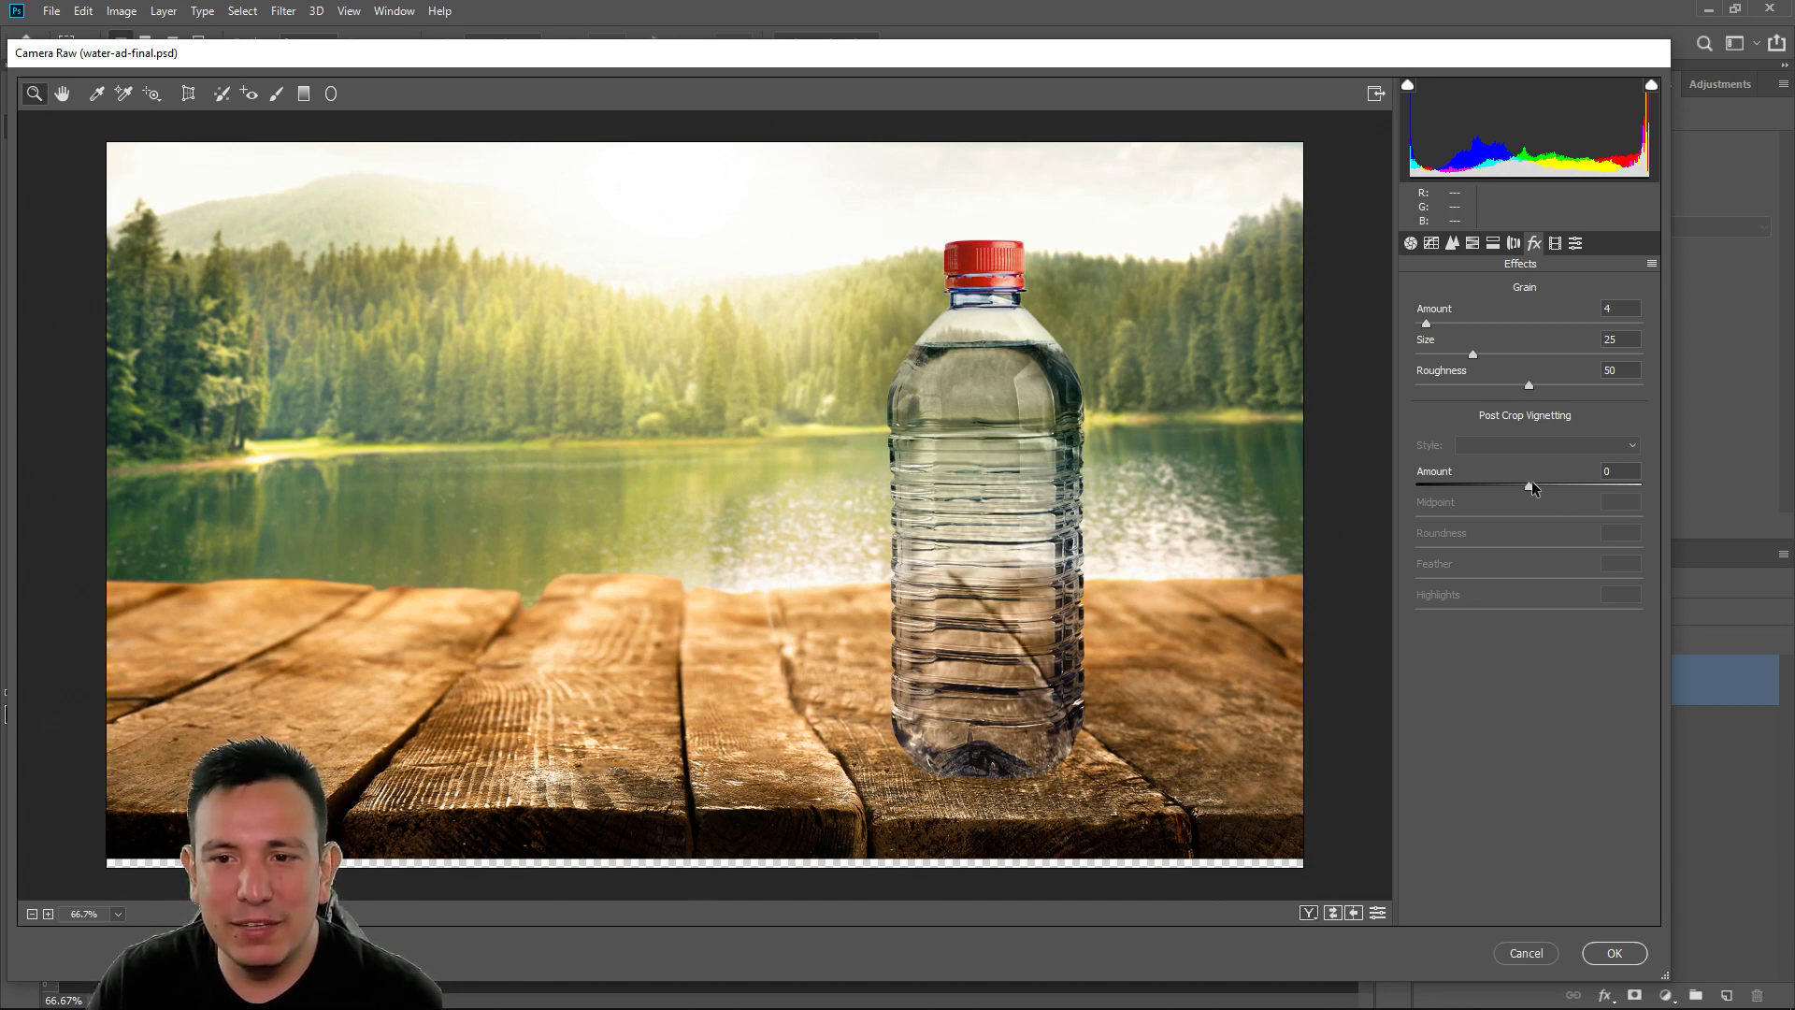
{"action": "left_click_drag", "start_coordinate": [1529, 486], "coordinate": [1500, 485]}
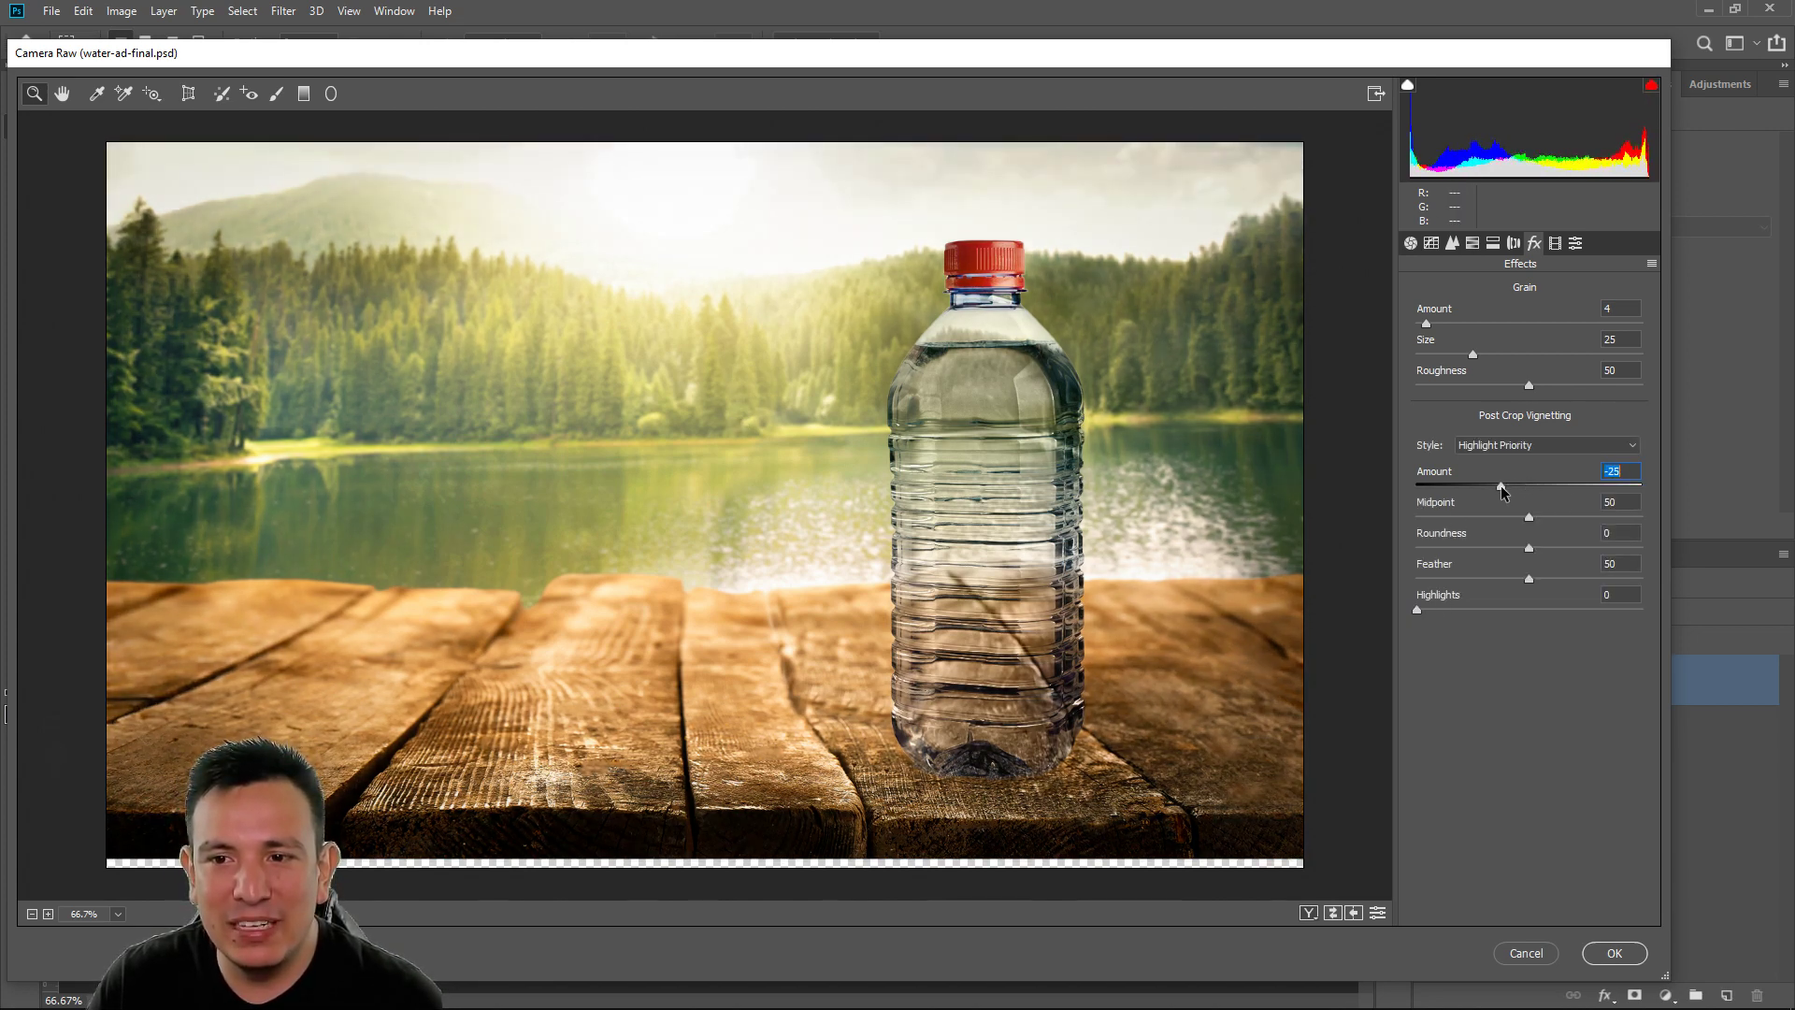
{"action": "left_click", "coordinate": [1589, 952]}
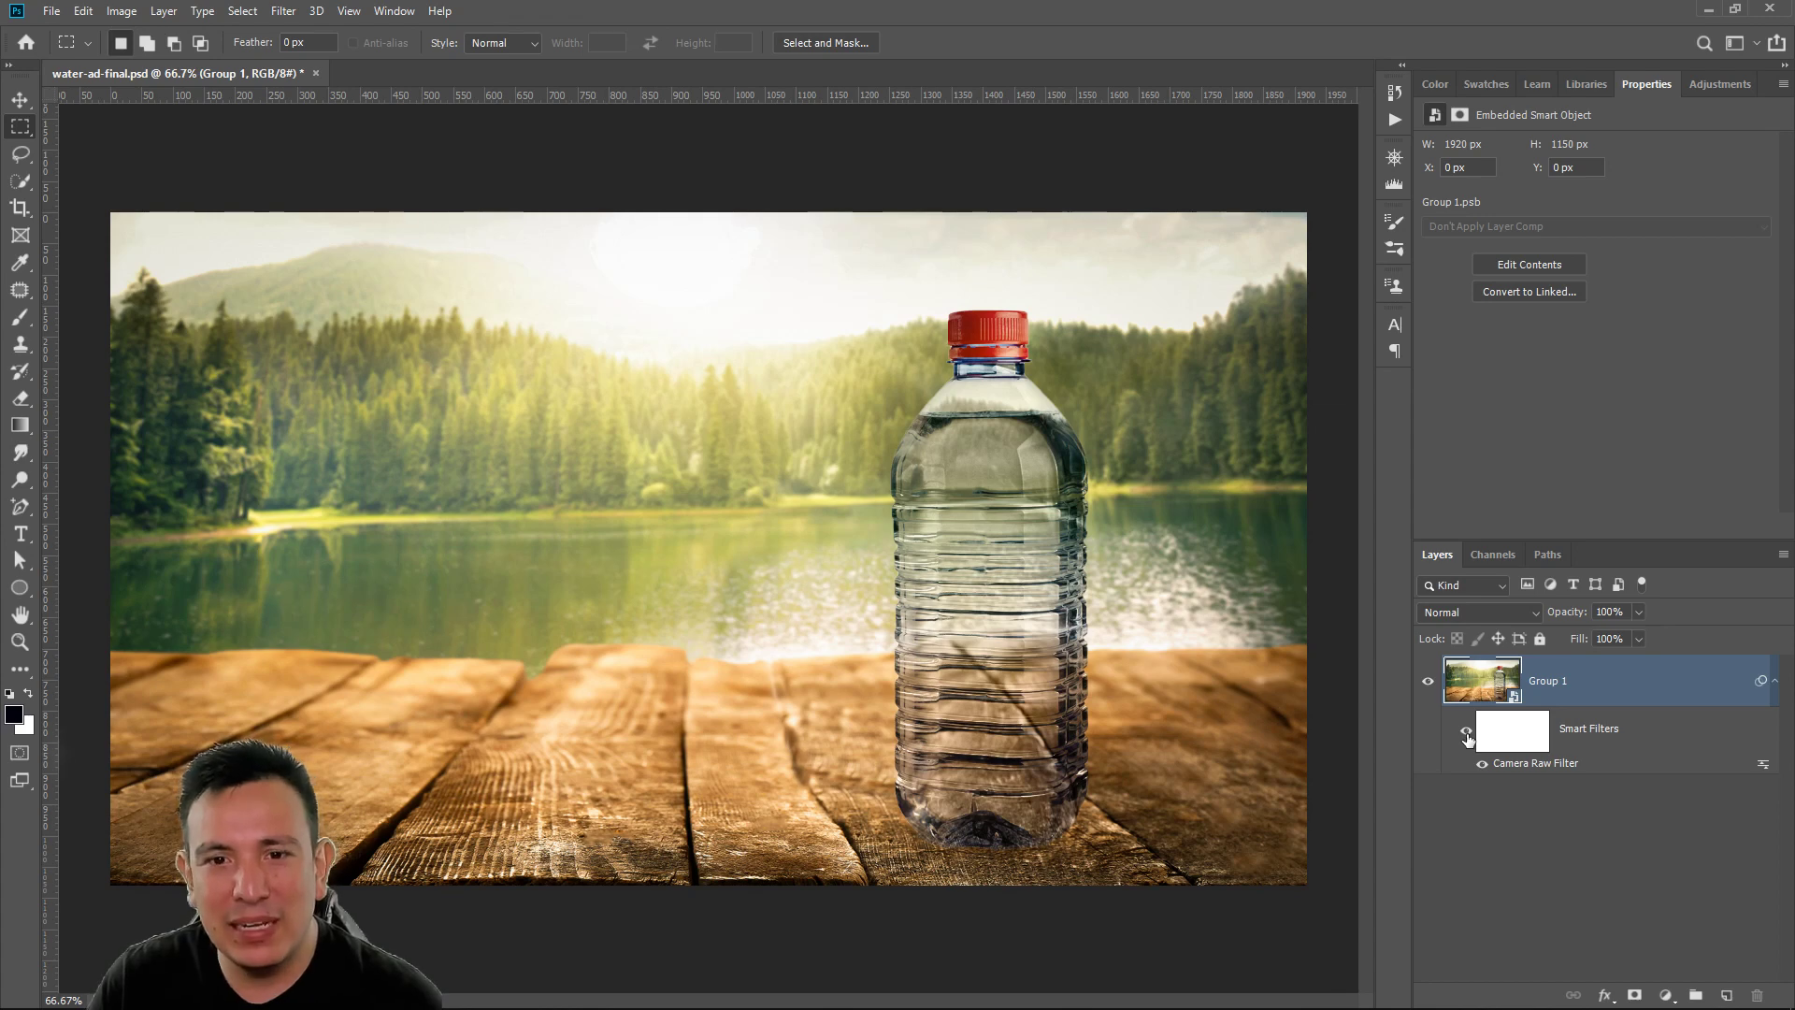
{"action": "left_click", "coordinate": [1467, 734]}
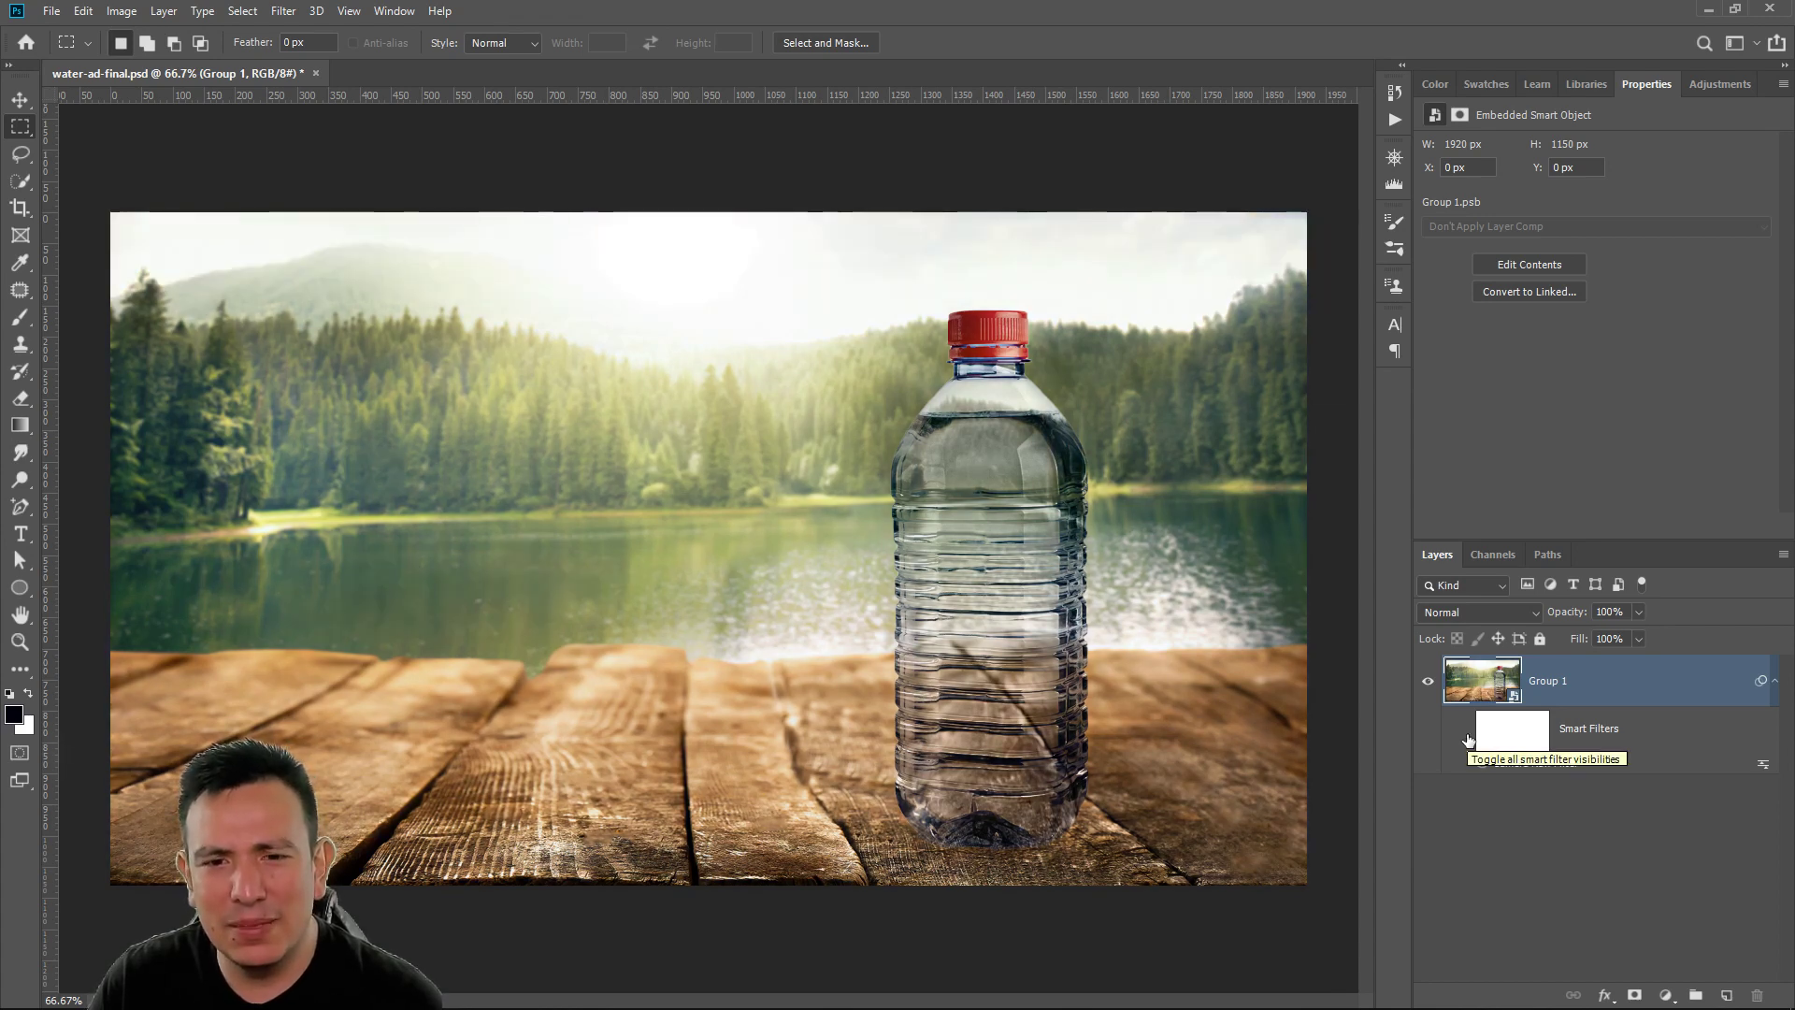
{"action": "left_click", "coordinate": [1467, 735]}
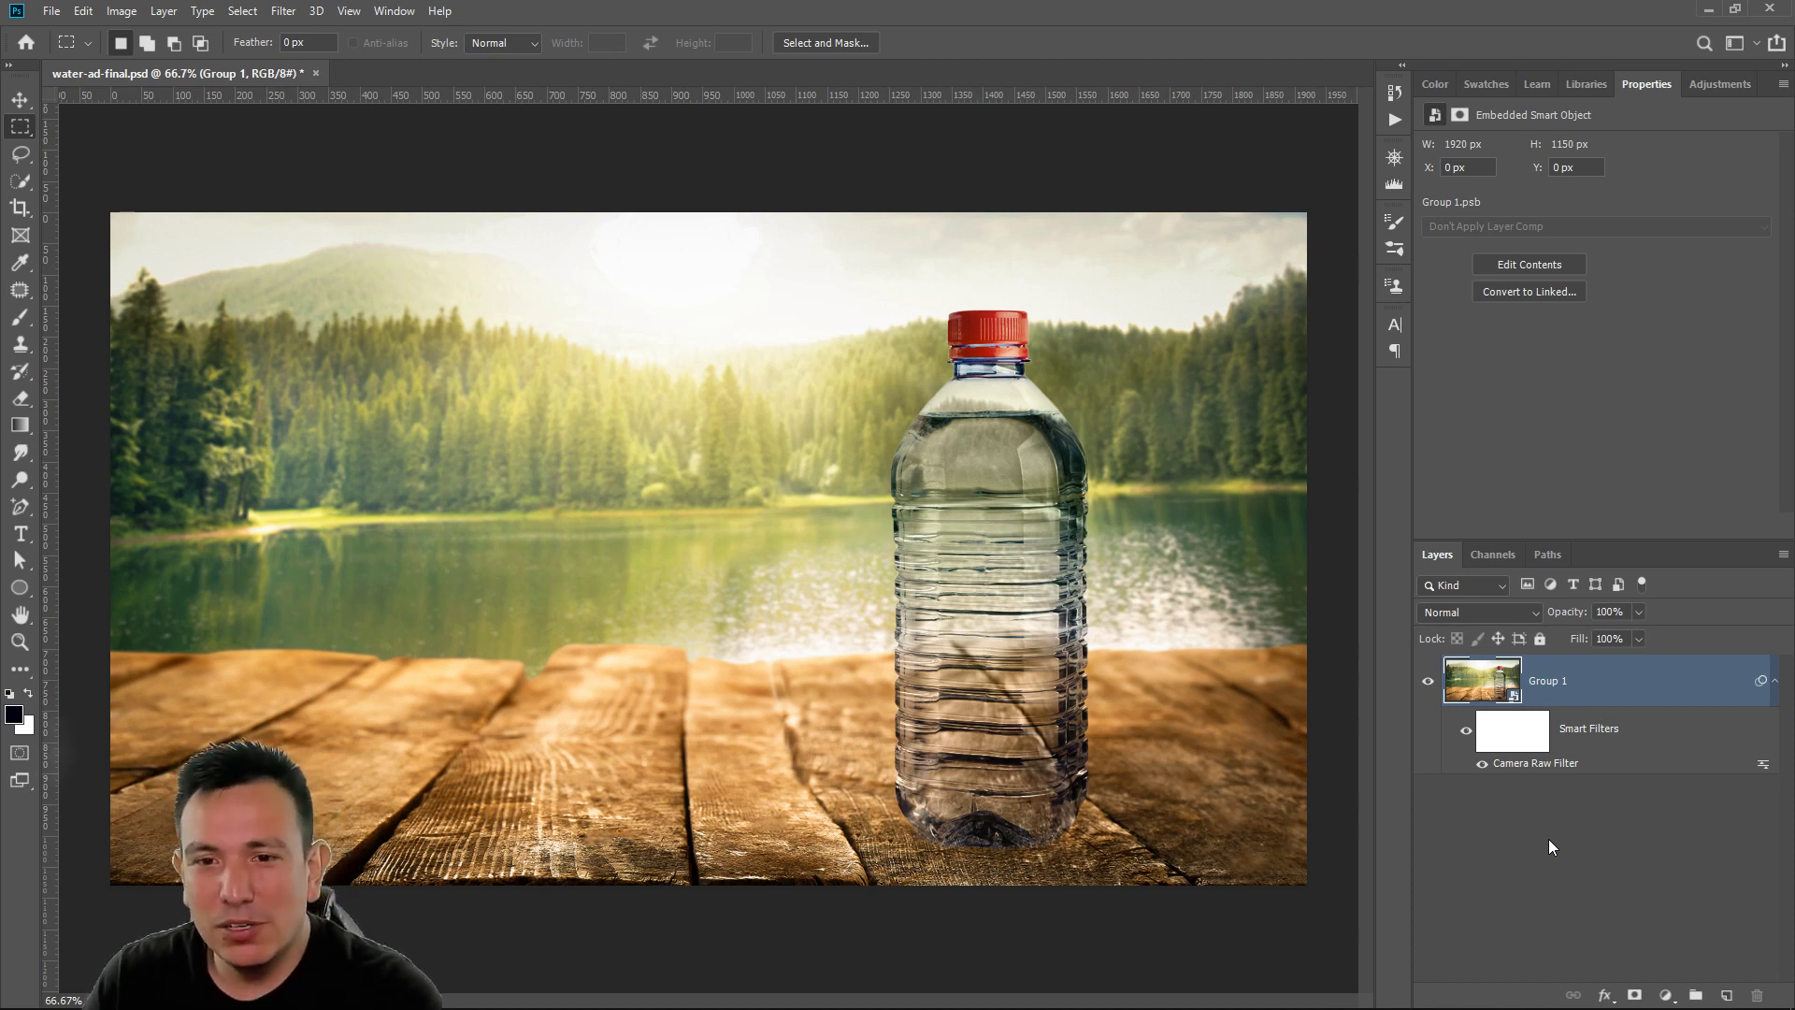
Open the contents of the Group 1 smart object, expand its inner group, and create a new layer above Layer 1
{"action": "double_click", "coordinate": [1492, 685]}
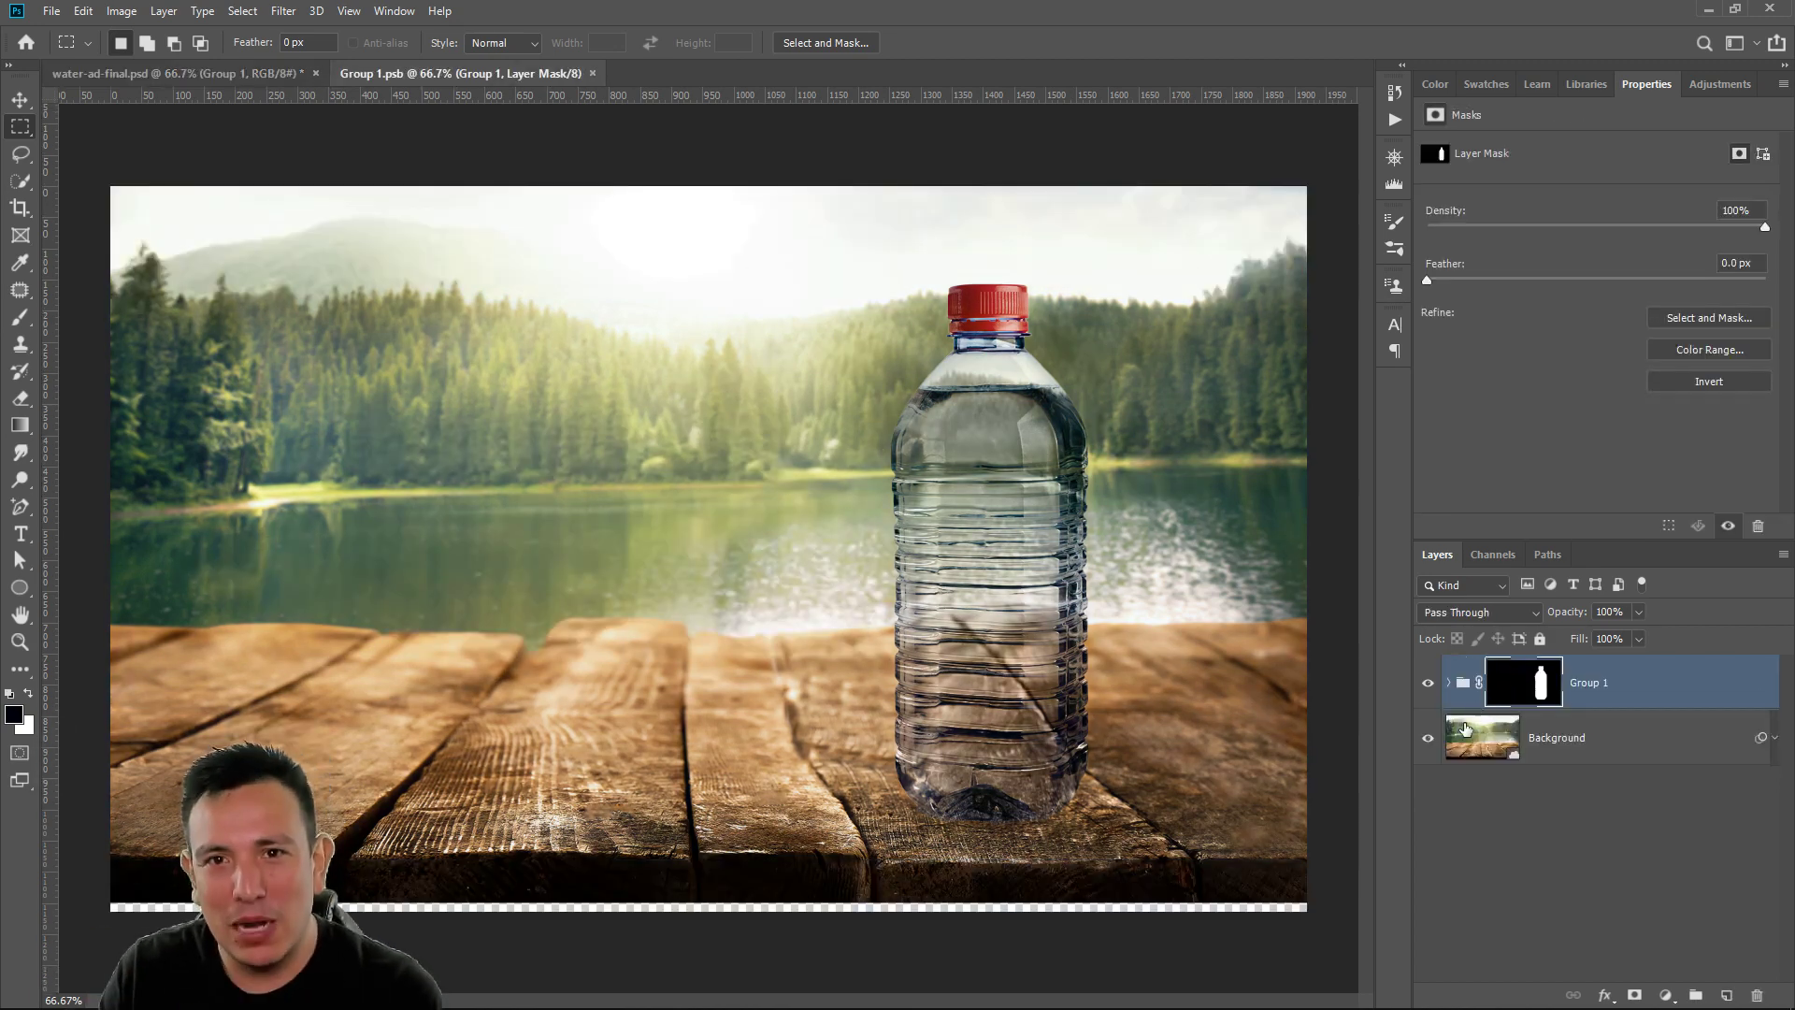
{"action": "left_click", "coordinate": [1452, 685]}
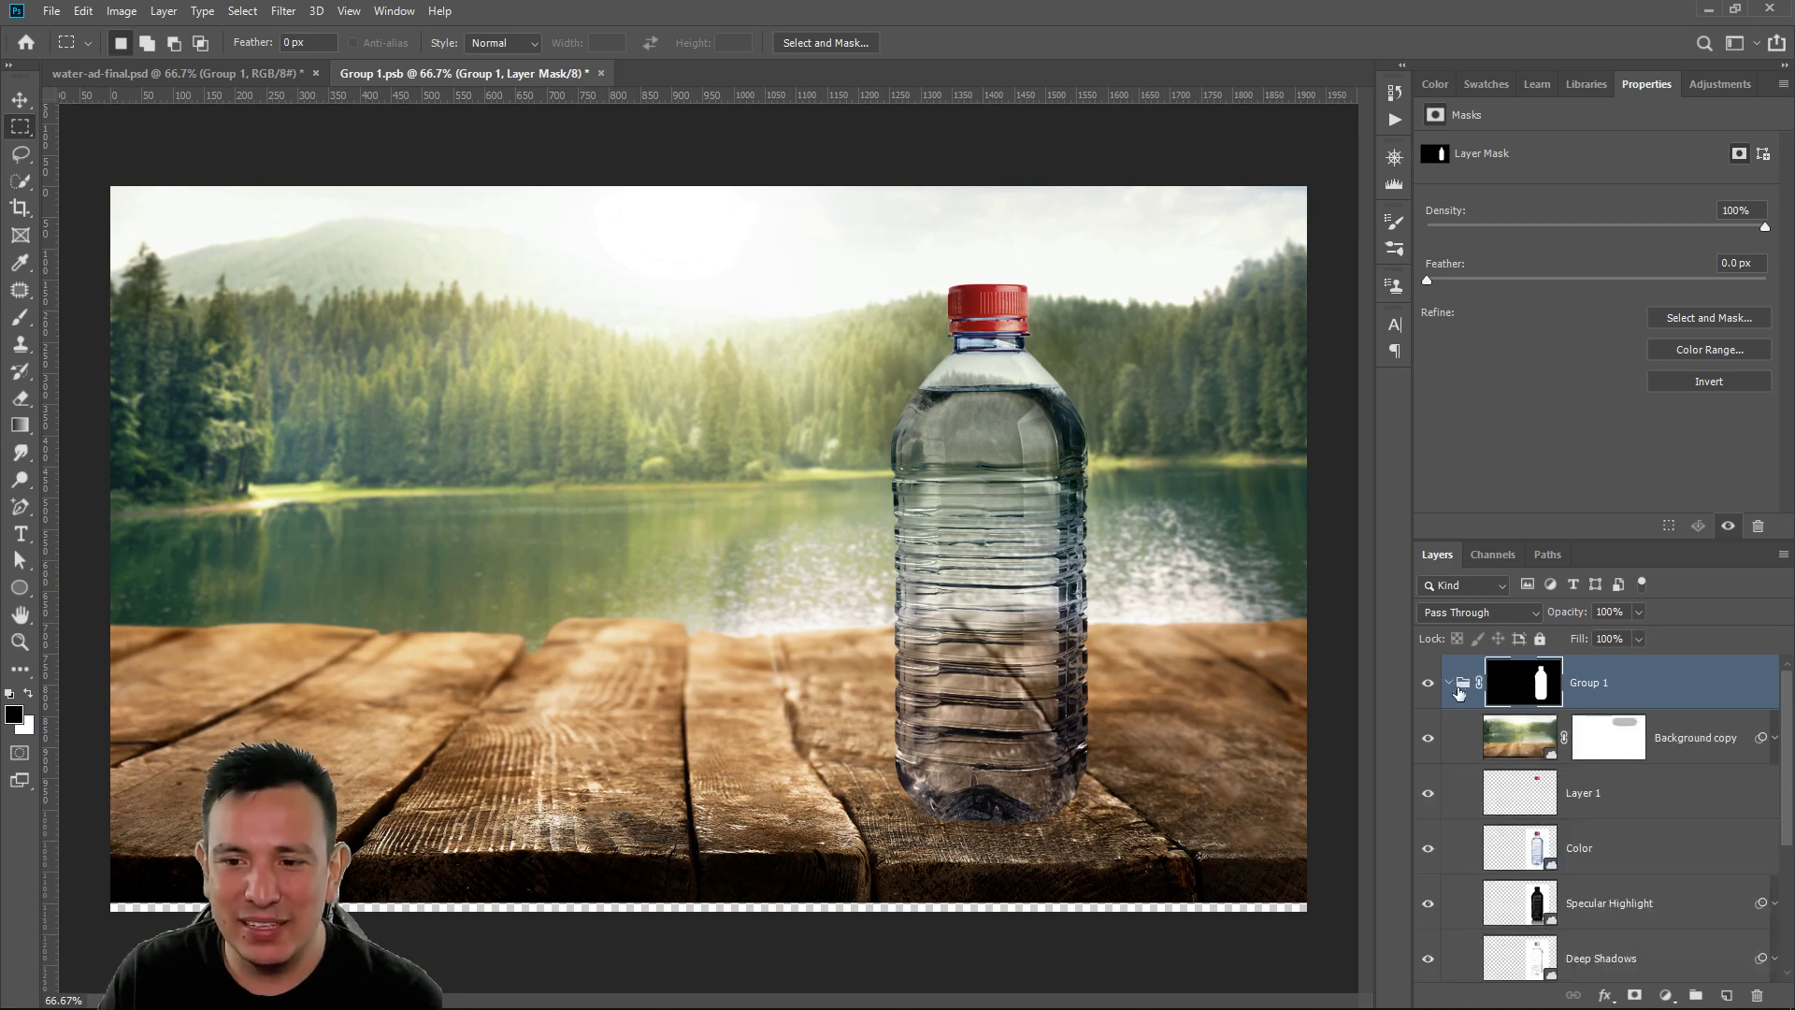
{"action": "scroll", "coordinate": [1520, 785], "scroll_direction": "down", "scroll_amount": 1}
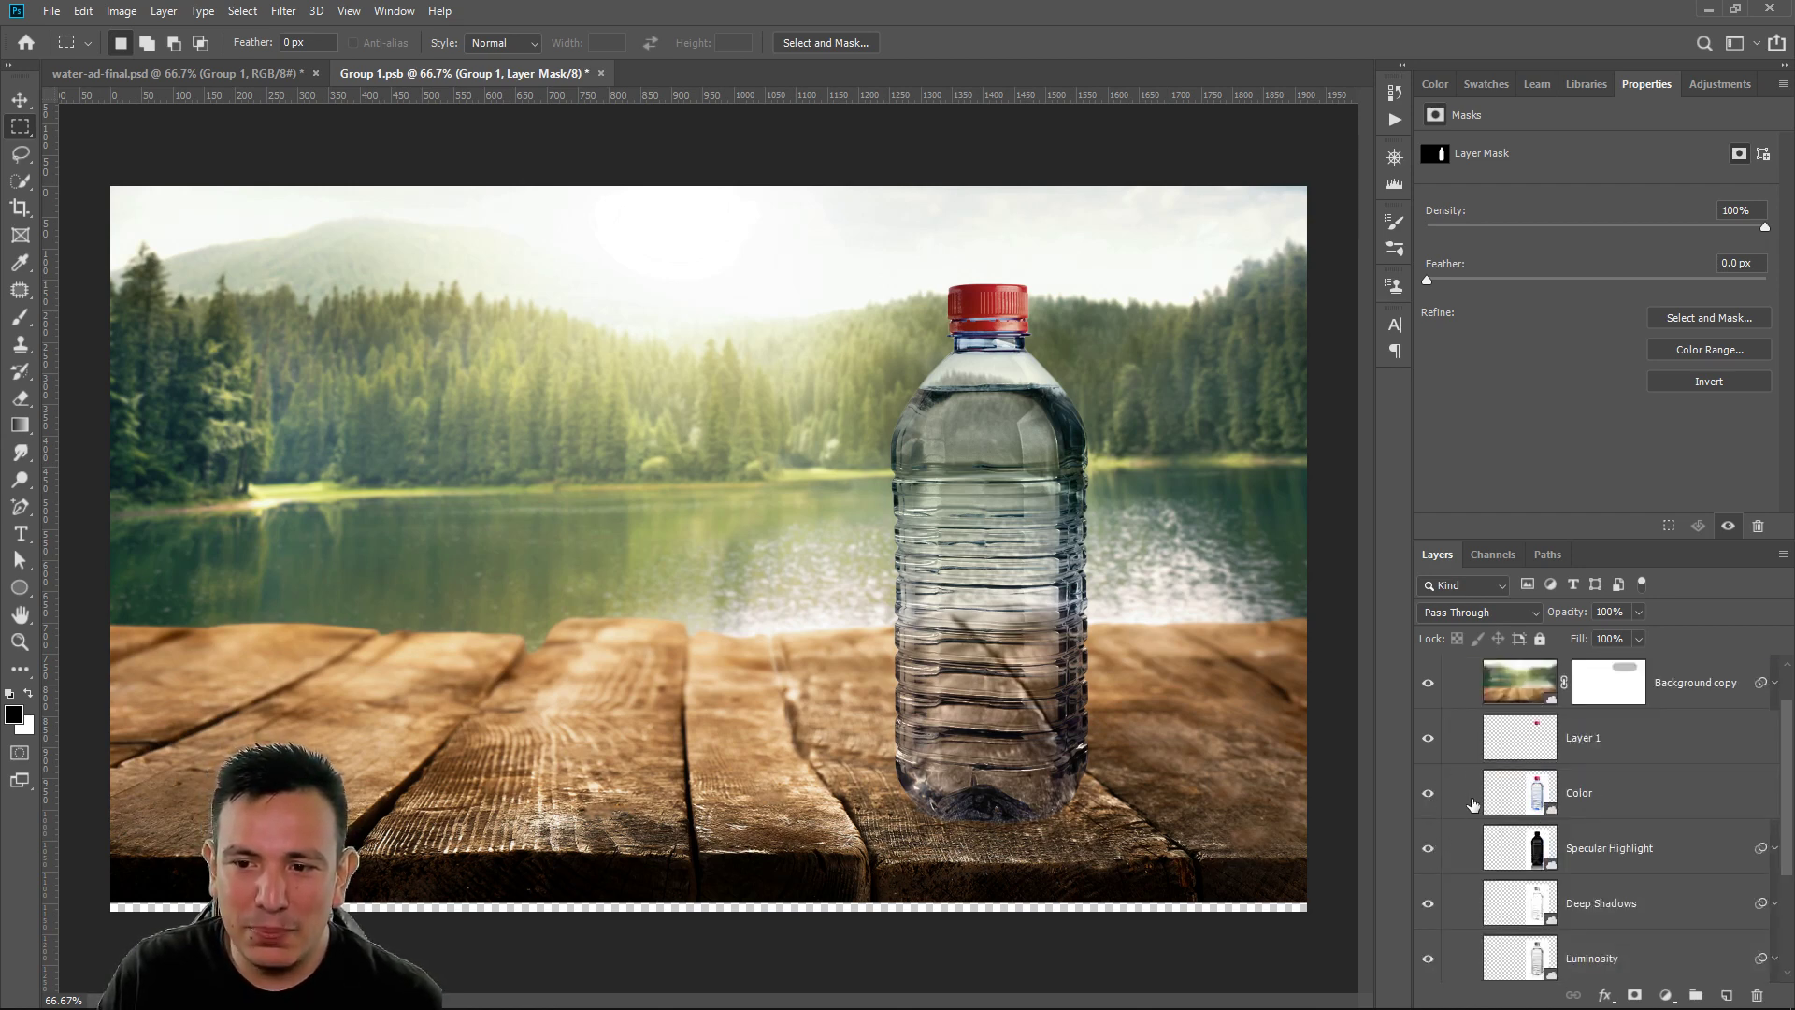
{"action": "scroll", "coordinate": [1469, 813], "scroll_direction": "up", "scroll_amount": 1}
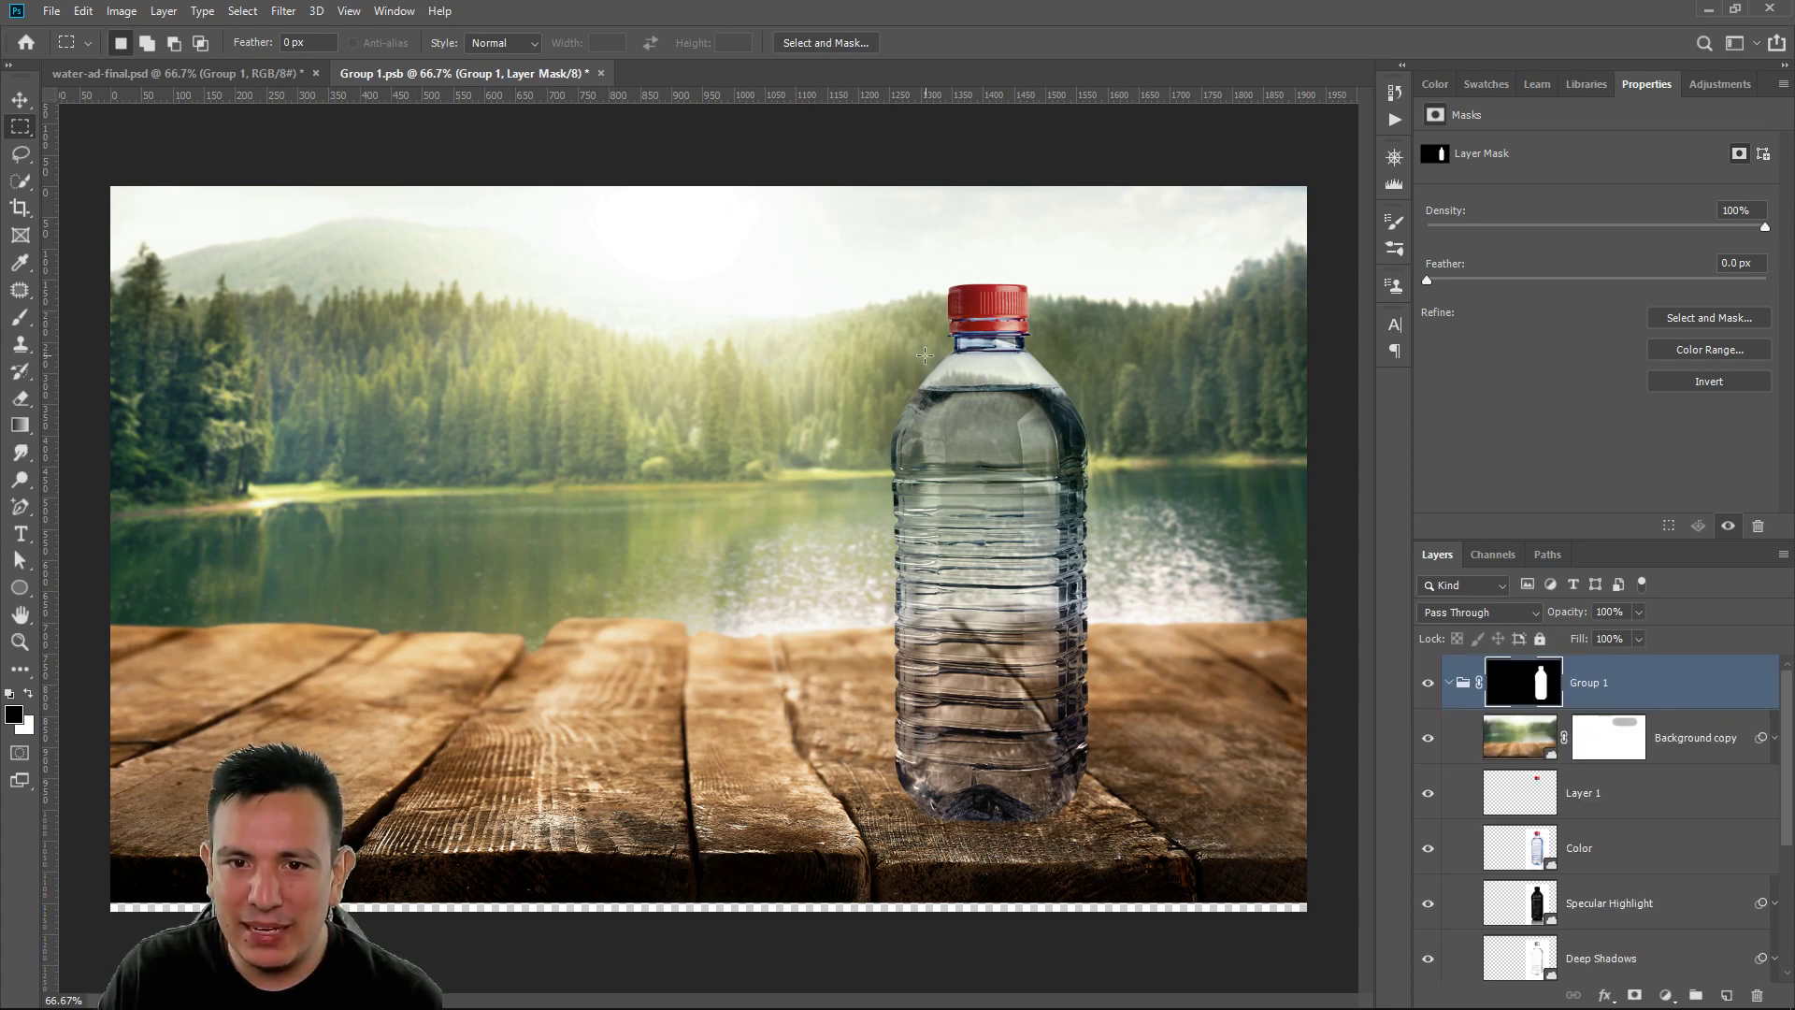
{"action": "left_click", "coordinate": [1598, 813]}
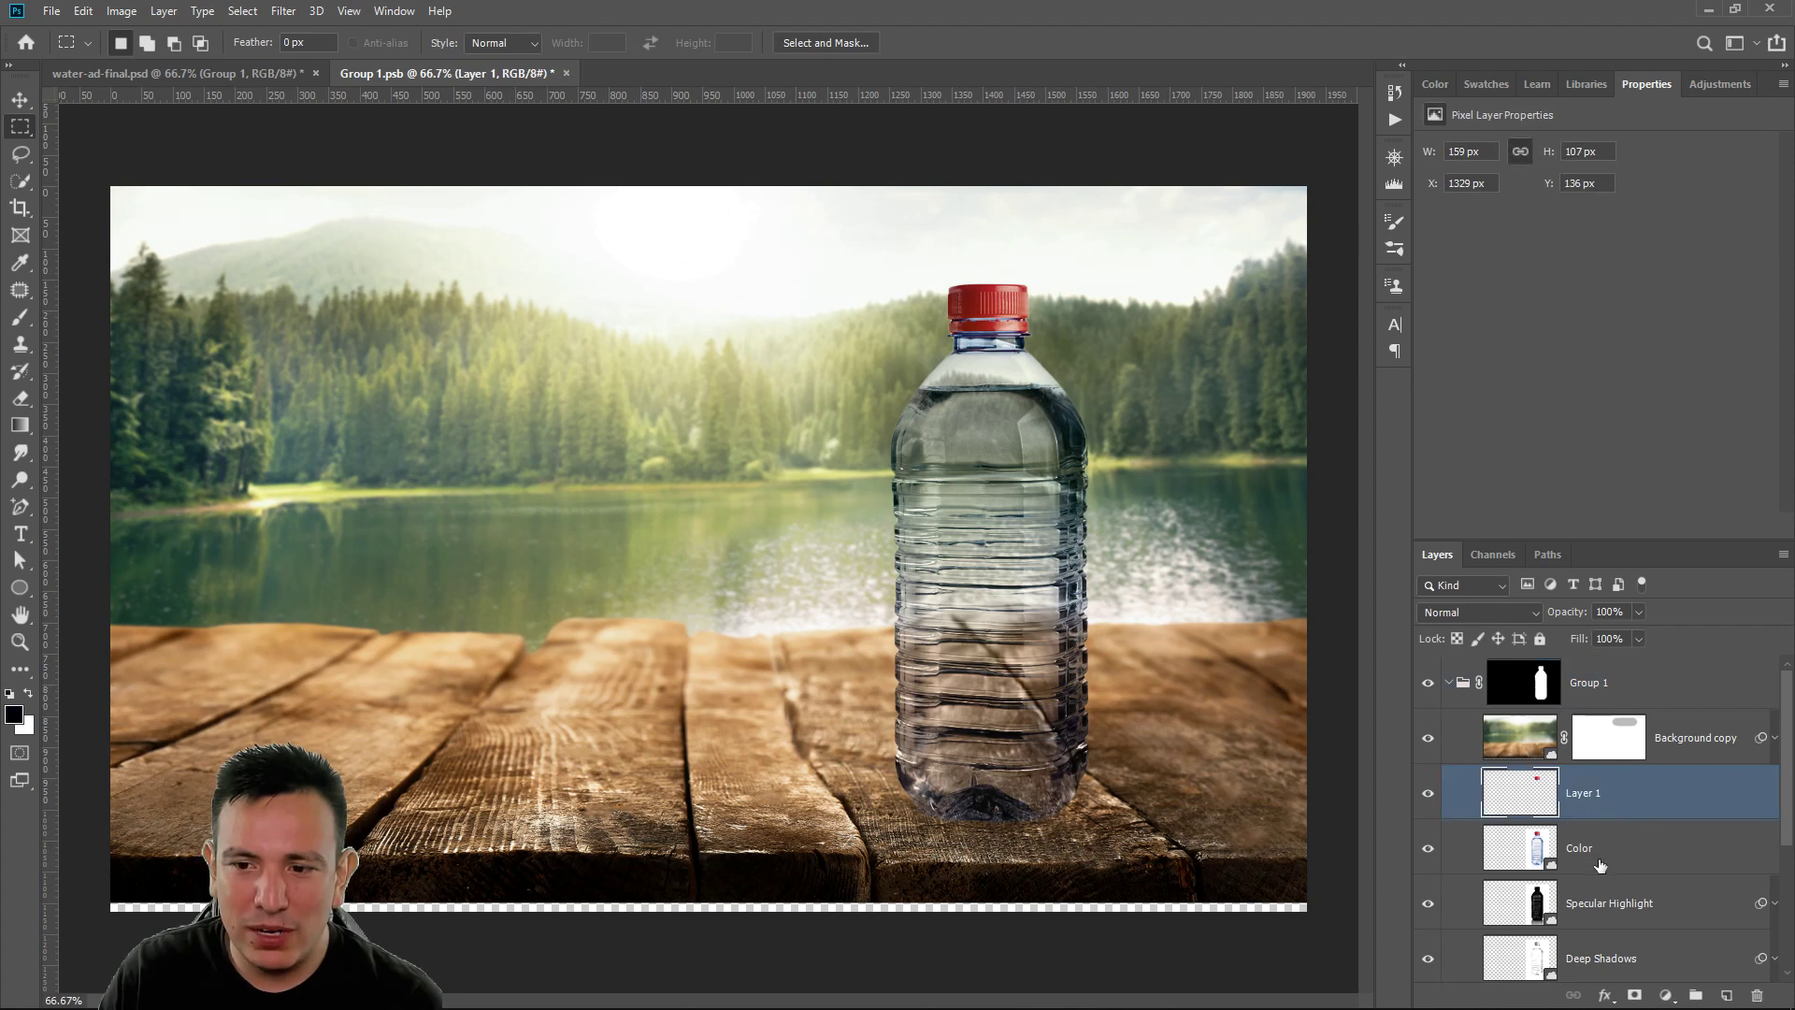
{"action": "left_click", "coordinate": [1726, 995]}
Paint a soft white glow over the bottle's upper left side with a 200 px brush on Layer 3
{"action": "left_click", "coordinate": [20, 316]}
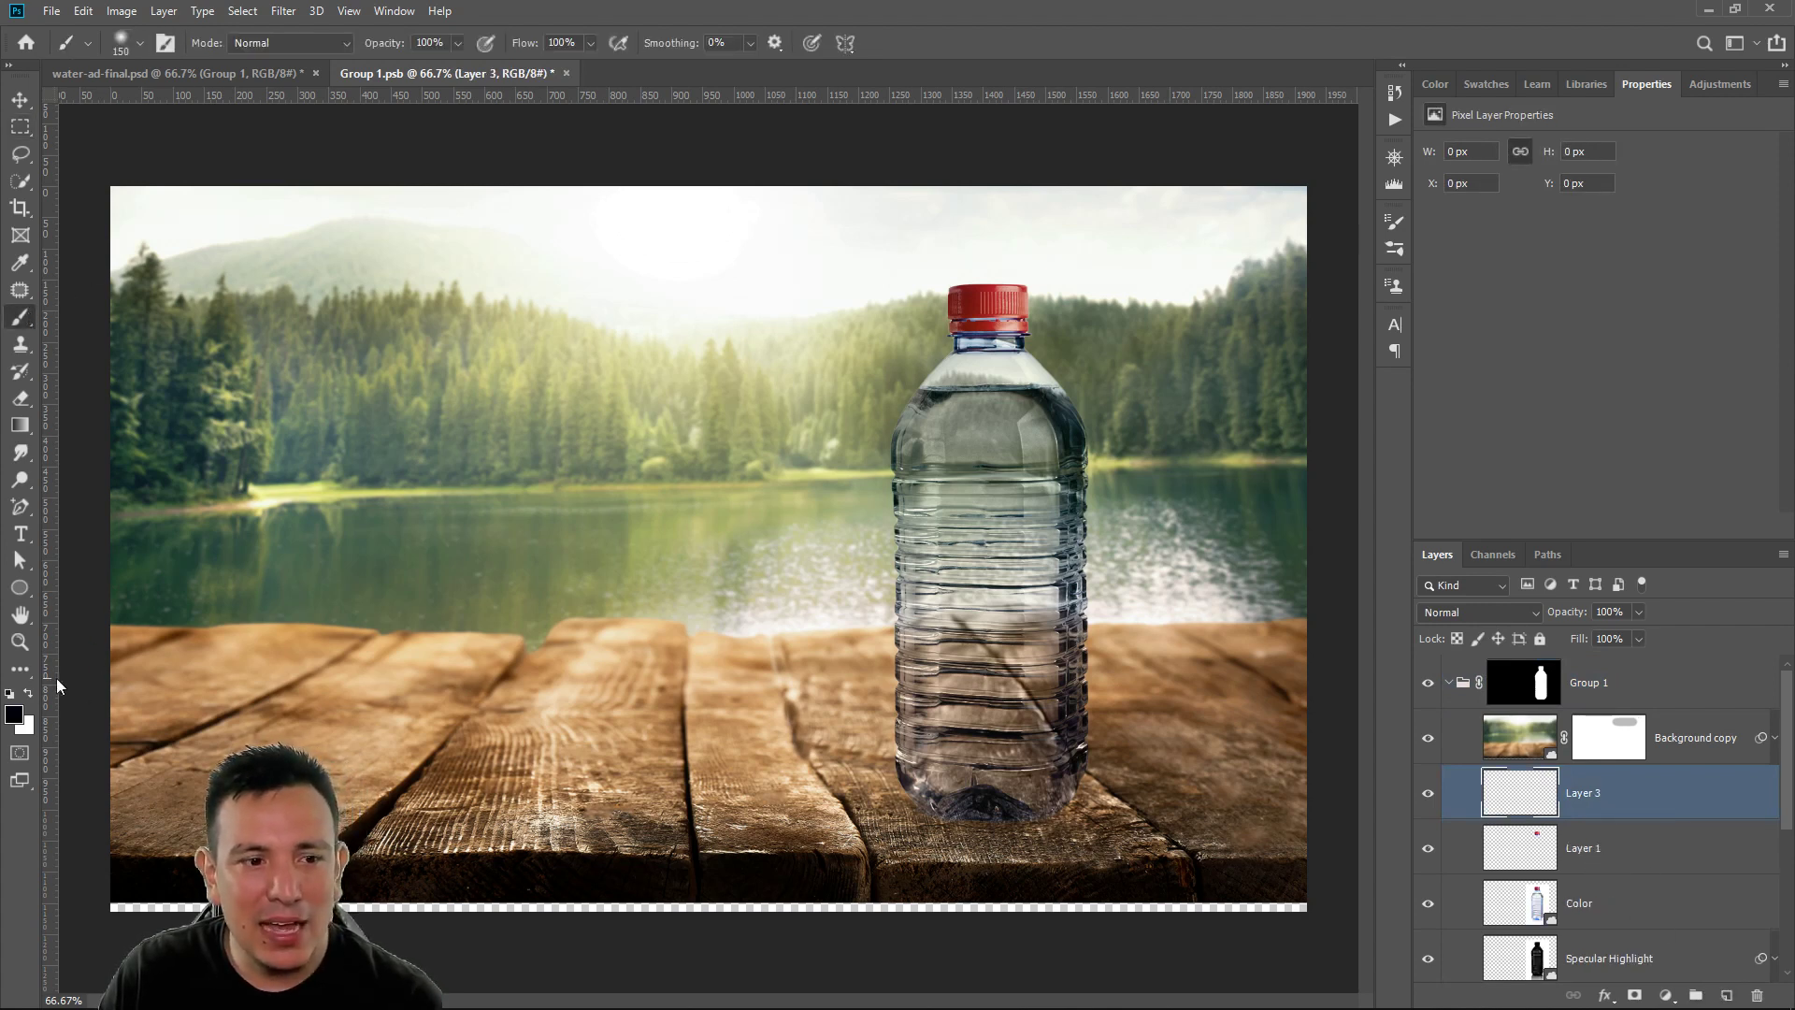
{"action": "left_click", "coordinate": [28, 693]}
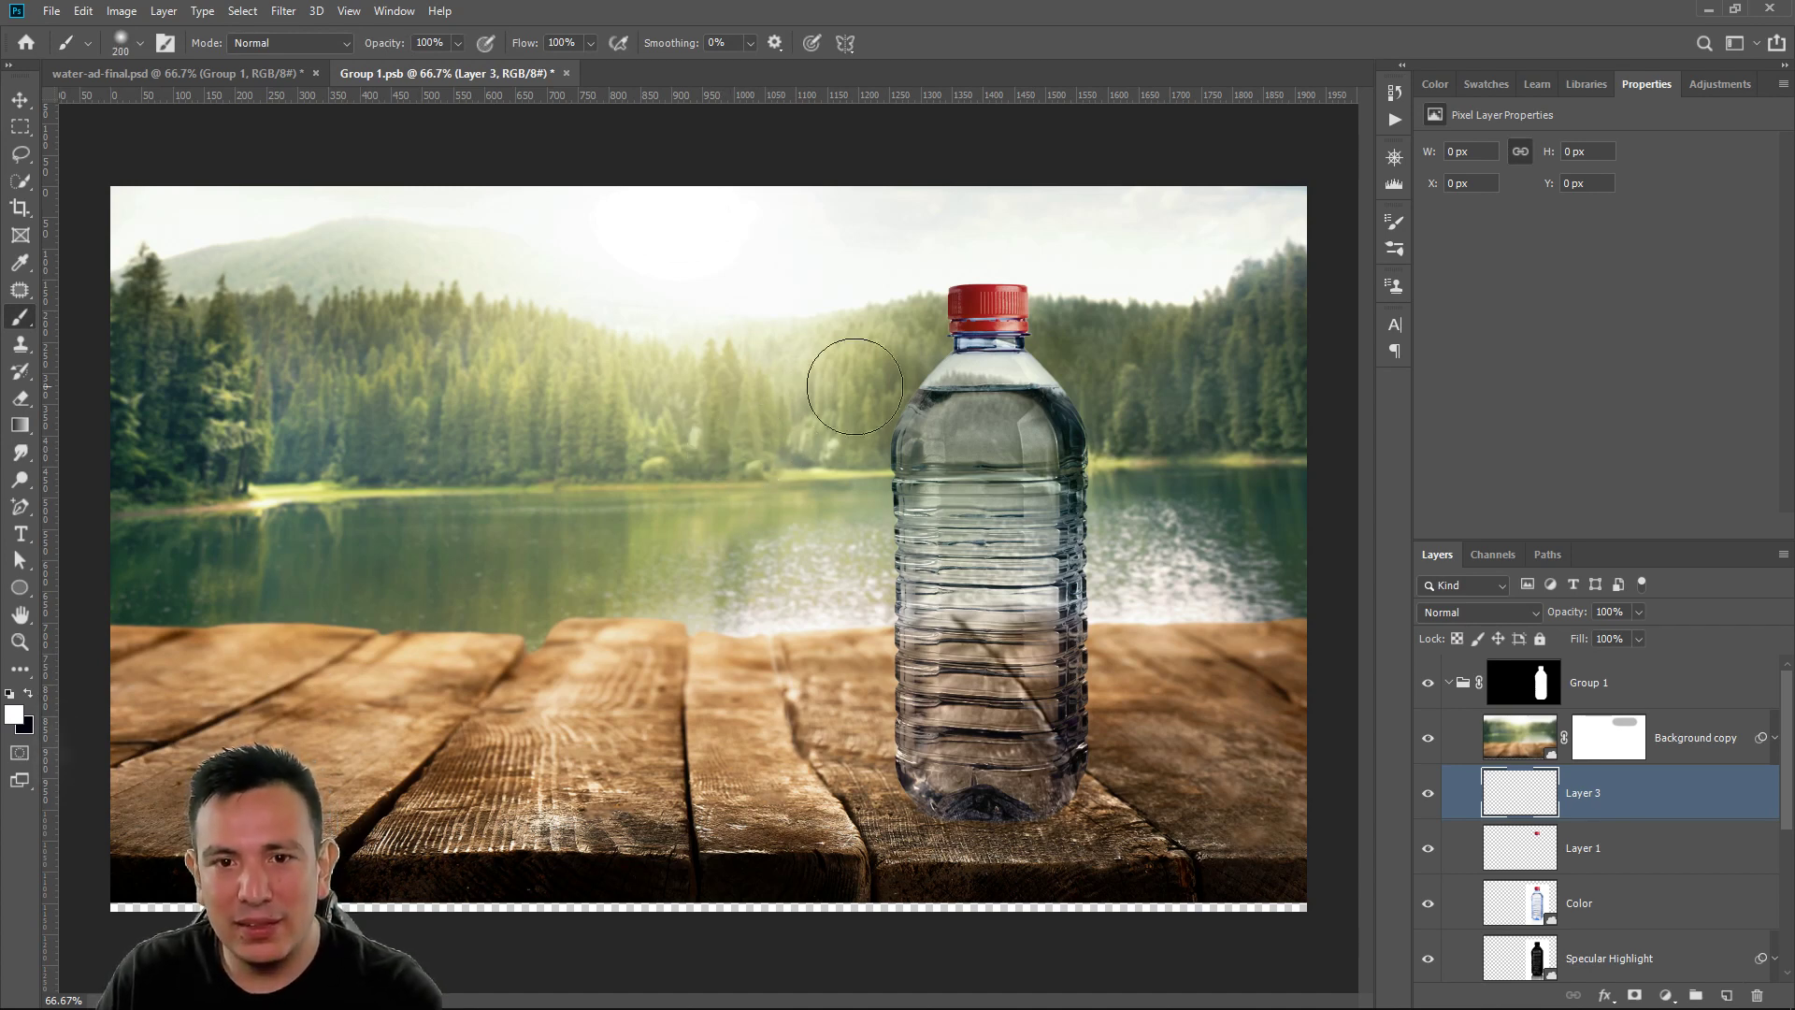
{"action": "key", "text": "bracketright"}
{"action": "key", "text": "bracketright"}
{"action": "mouse_move", "coordinate": [899, 333]}
{"action": "left_mouse_down"}
{"action": "mouse_move", "coordinate": [820, 480]}
{"action": "mouse_move", "coordinate": [801, 581]}
{"action": "mouse_move", "coordinate": [761, 593]}
{"action": "left_mouse_up"}
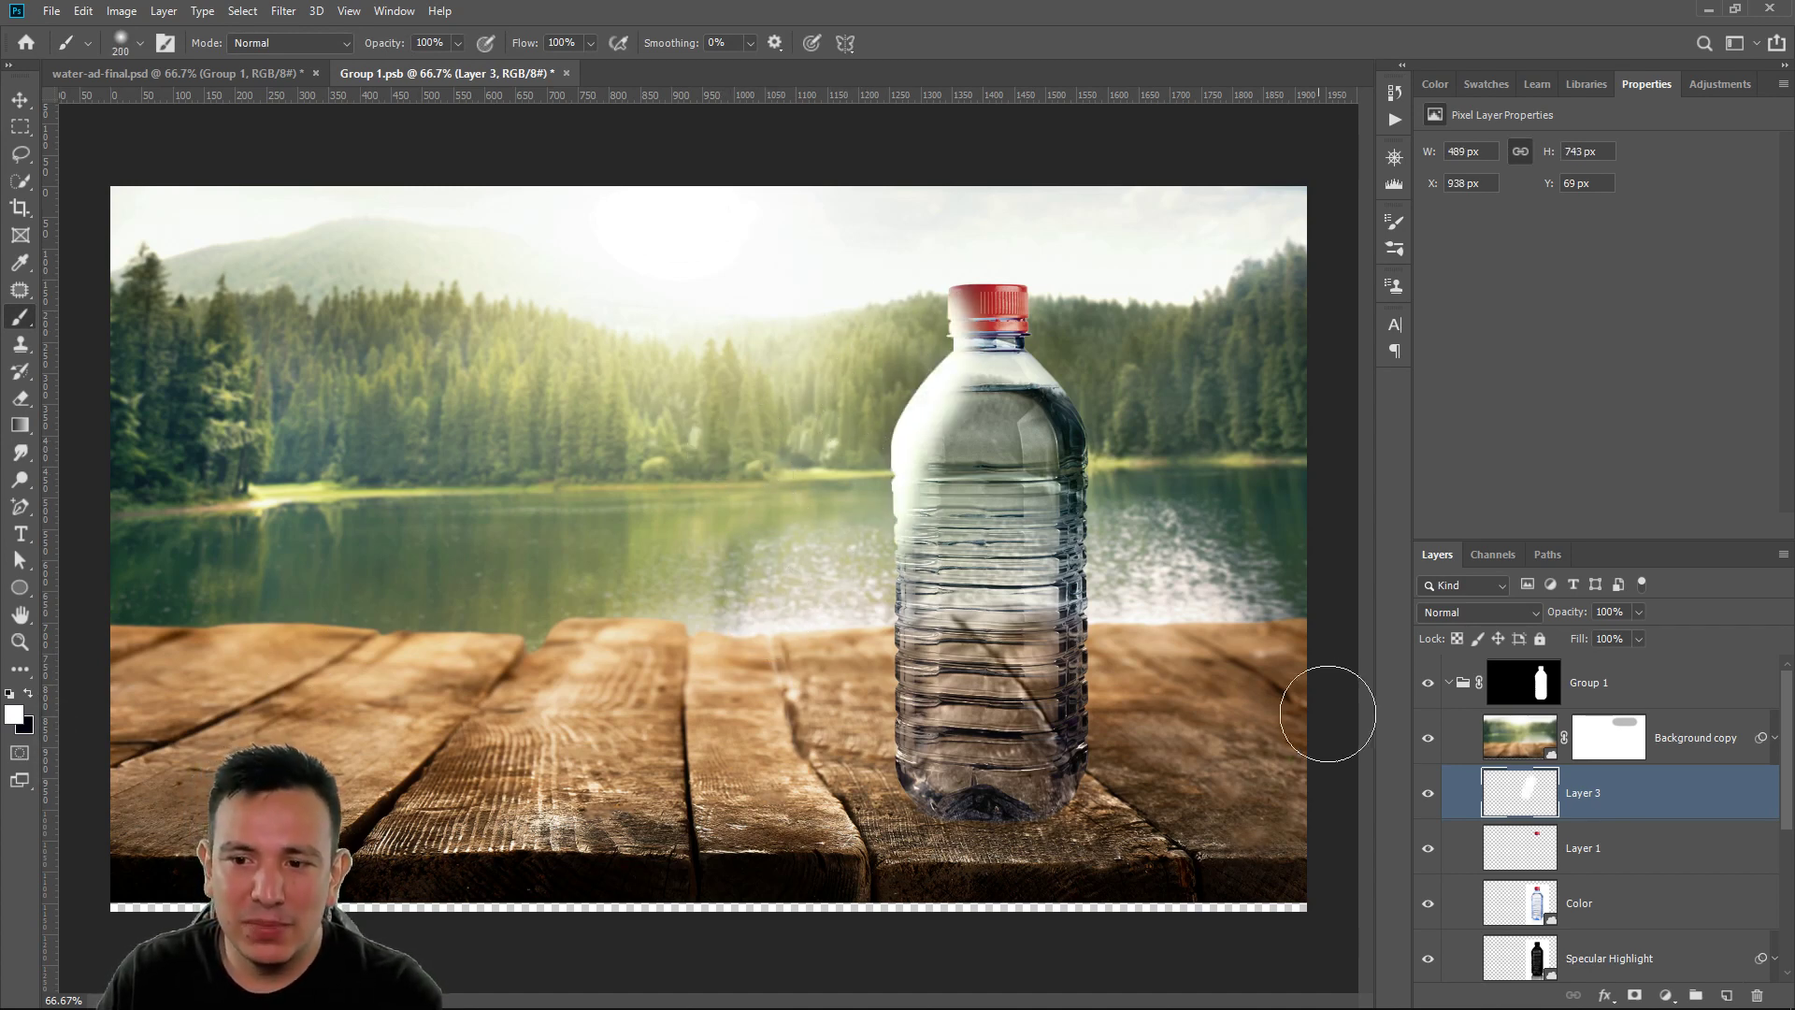
Set Layer 3's blend mode to Color Dodge and disable Transparency Shapes Layer, comparing the glow with the option on and off
{"action": "double_click", "coordinate": [1667, 804]}
{"action": "left_click_drag", "start_coordinate": [1157, 203], "coordinate": [576, 116]}
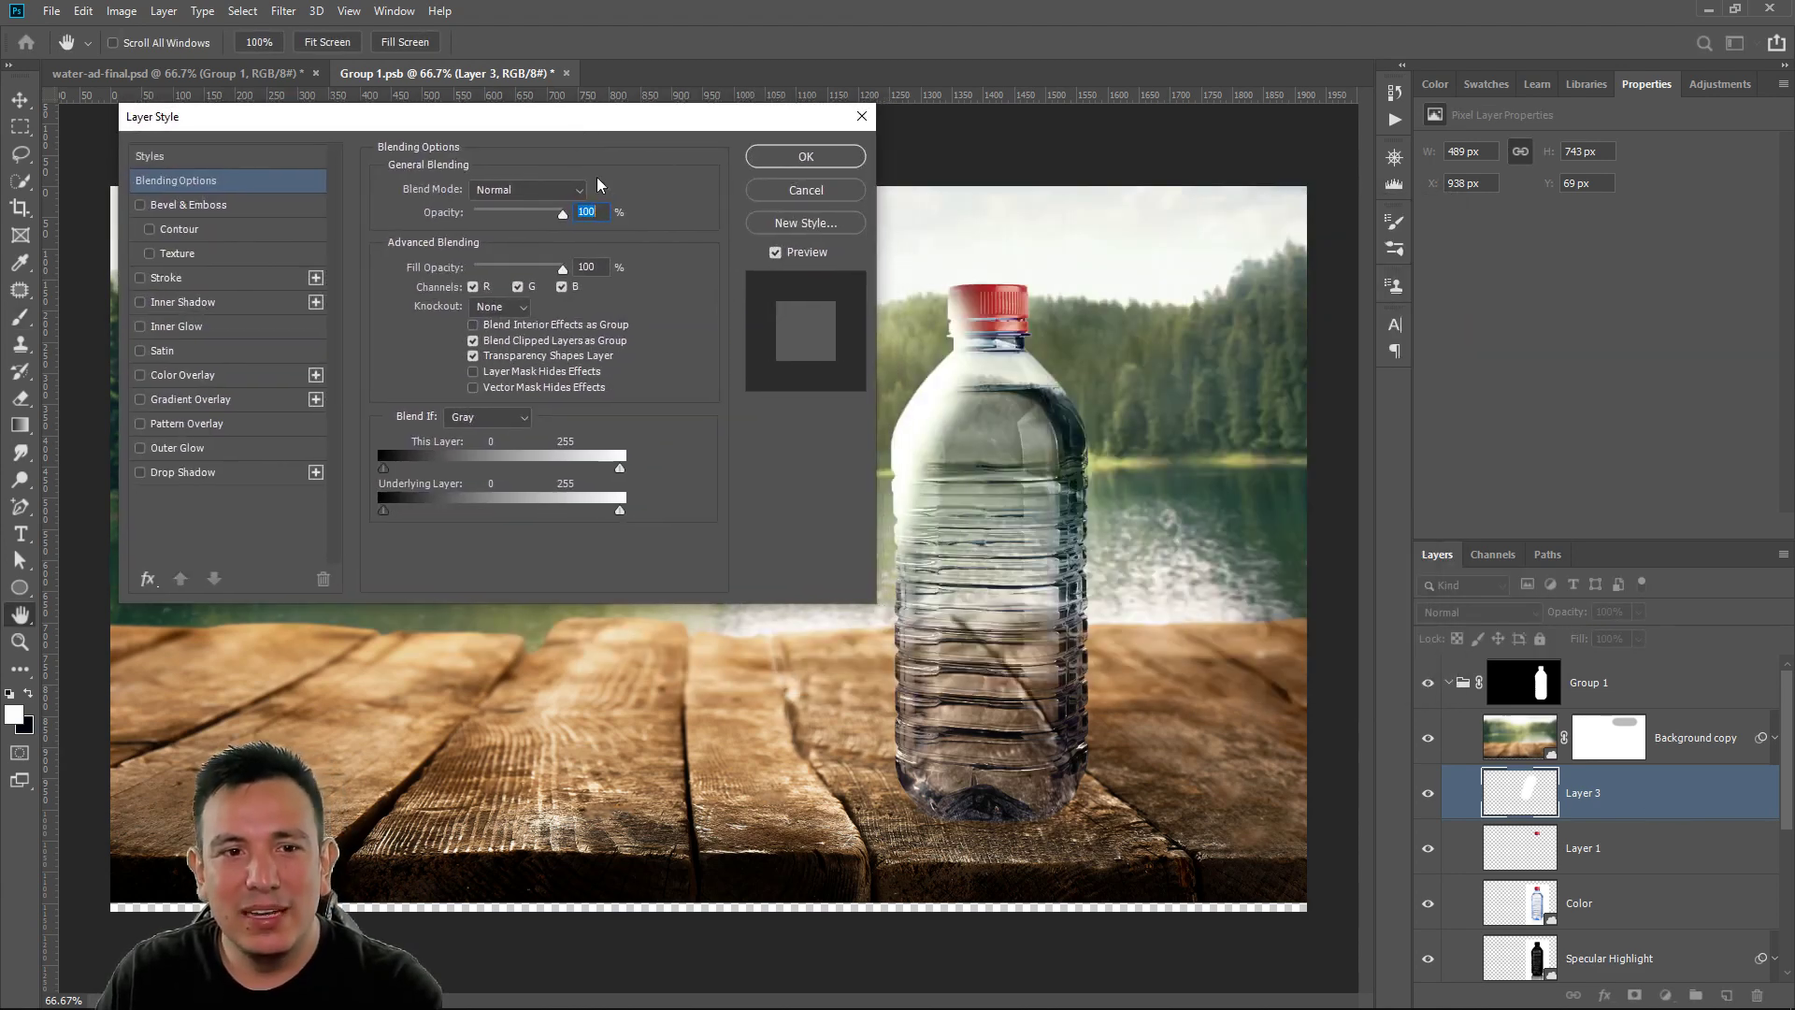
{"action": "left_click", "coordinate": [512, 190]}
{"action": "left_click", "coordinate": [559, 384]}
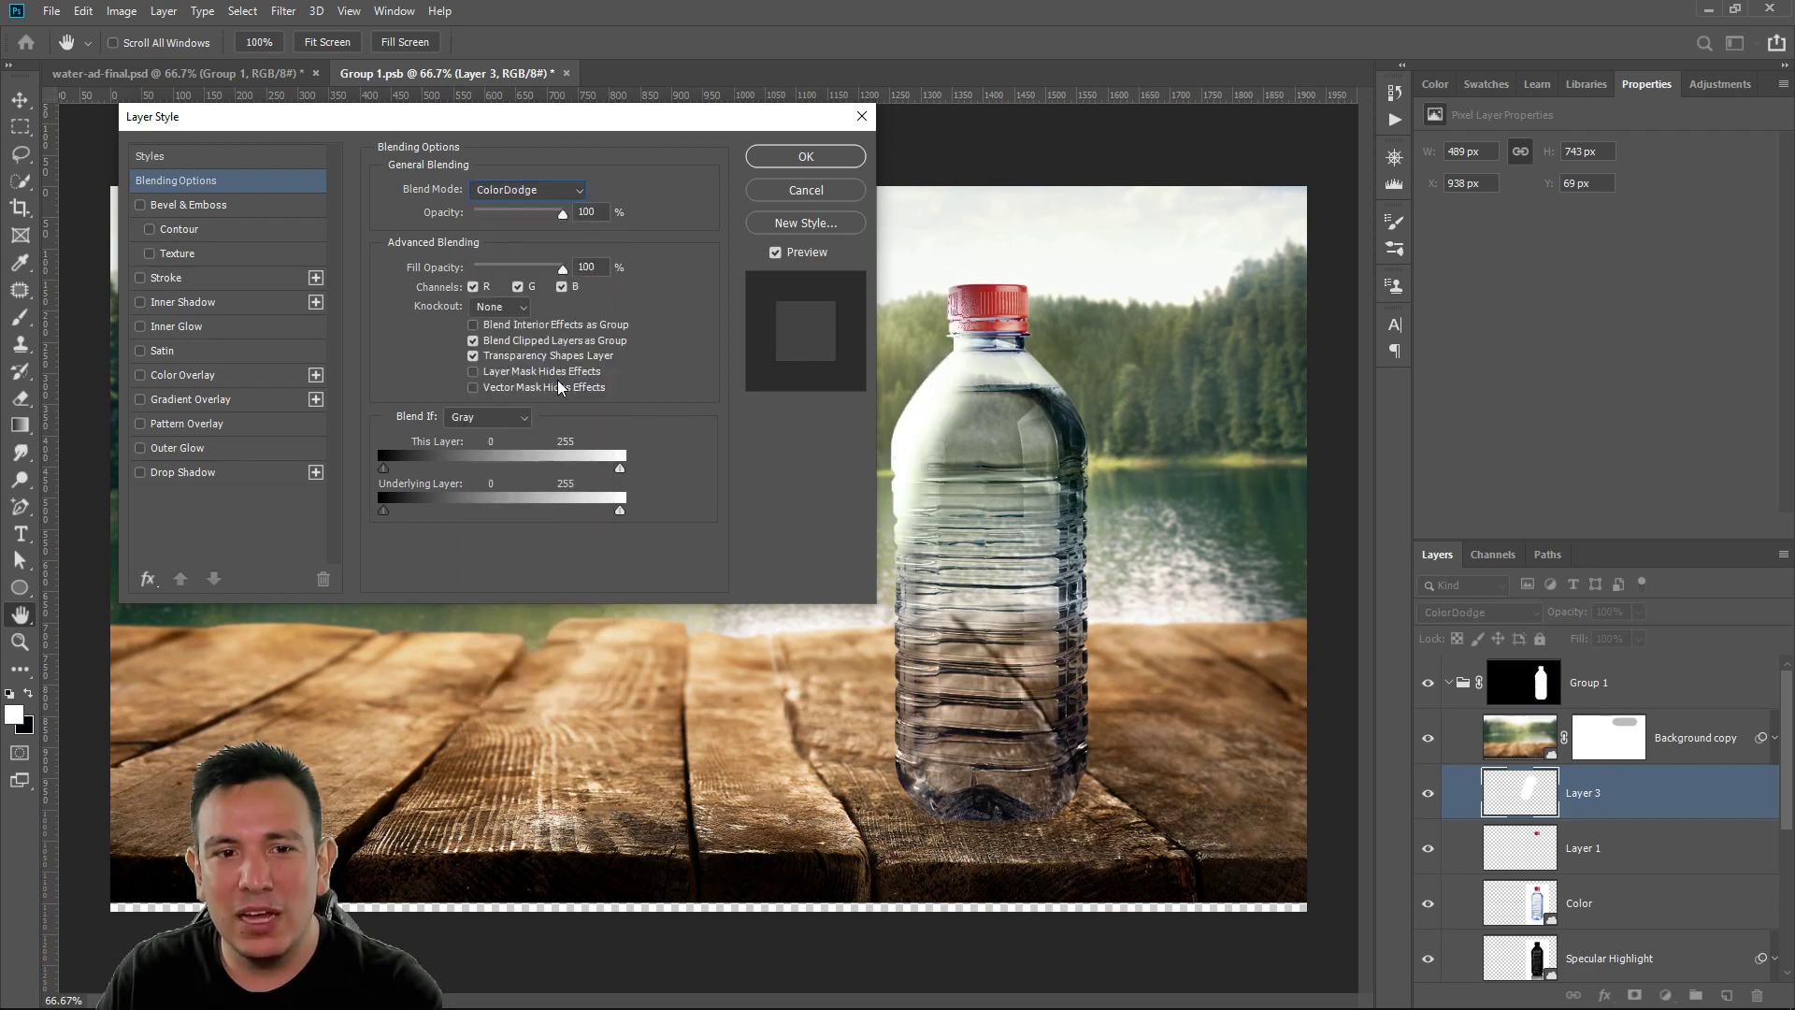
{"action": "left_click", "coordinate": [472, 355]}
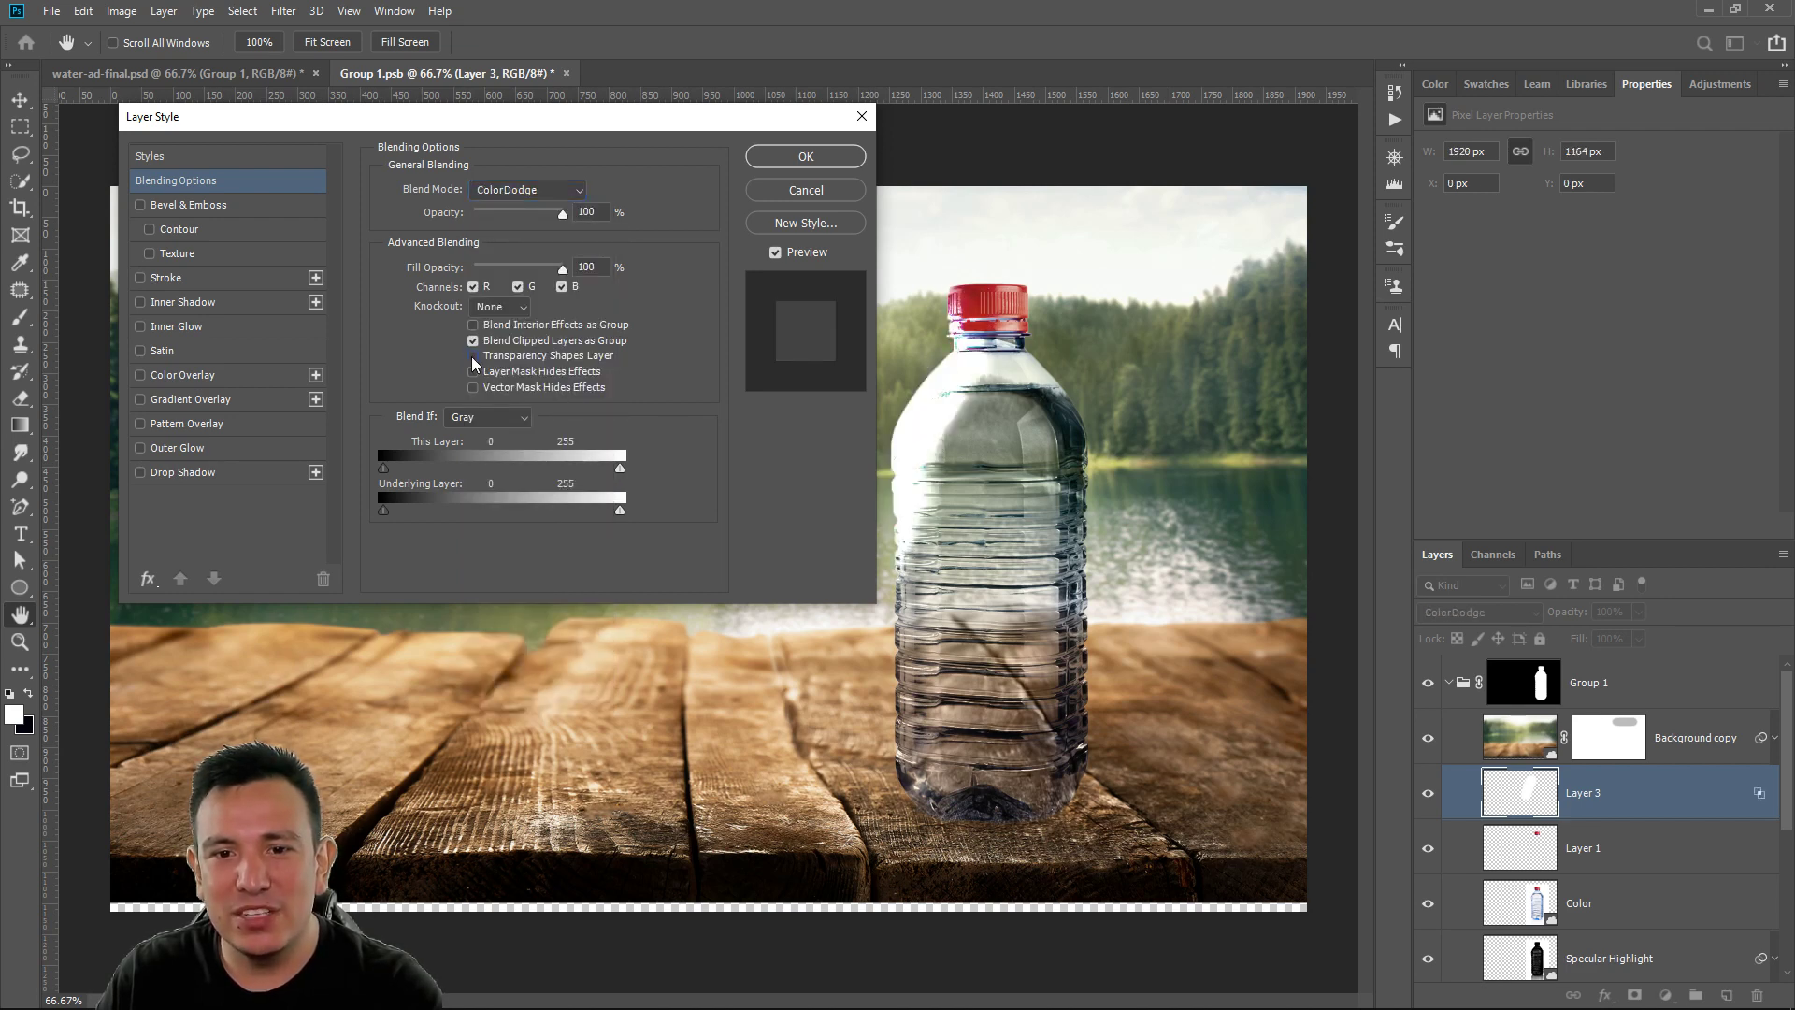
{"action": "left_click", "coordinate": [472, 356]}
{"action": "left_click", "coordinate": [472, 356]}
{"action": "left_click", "coordinate": [473, 356]}
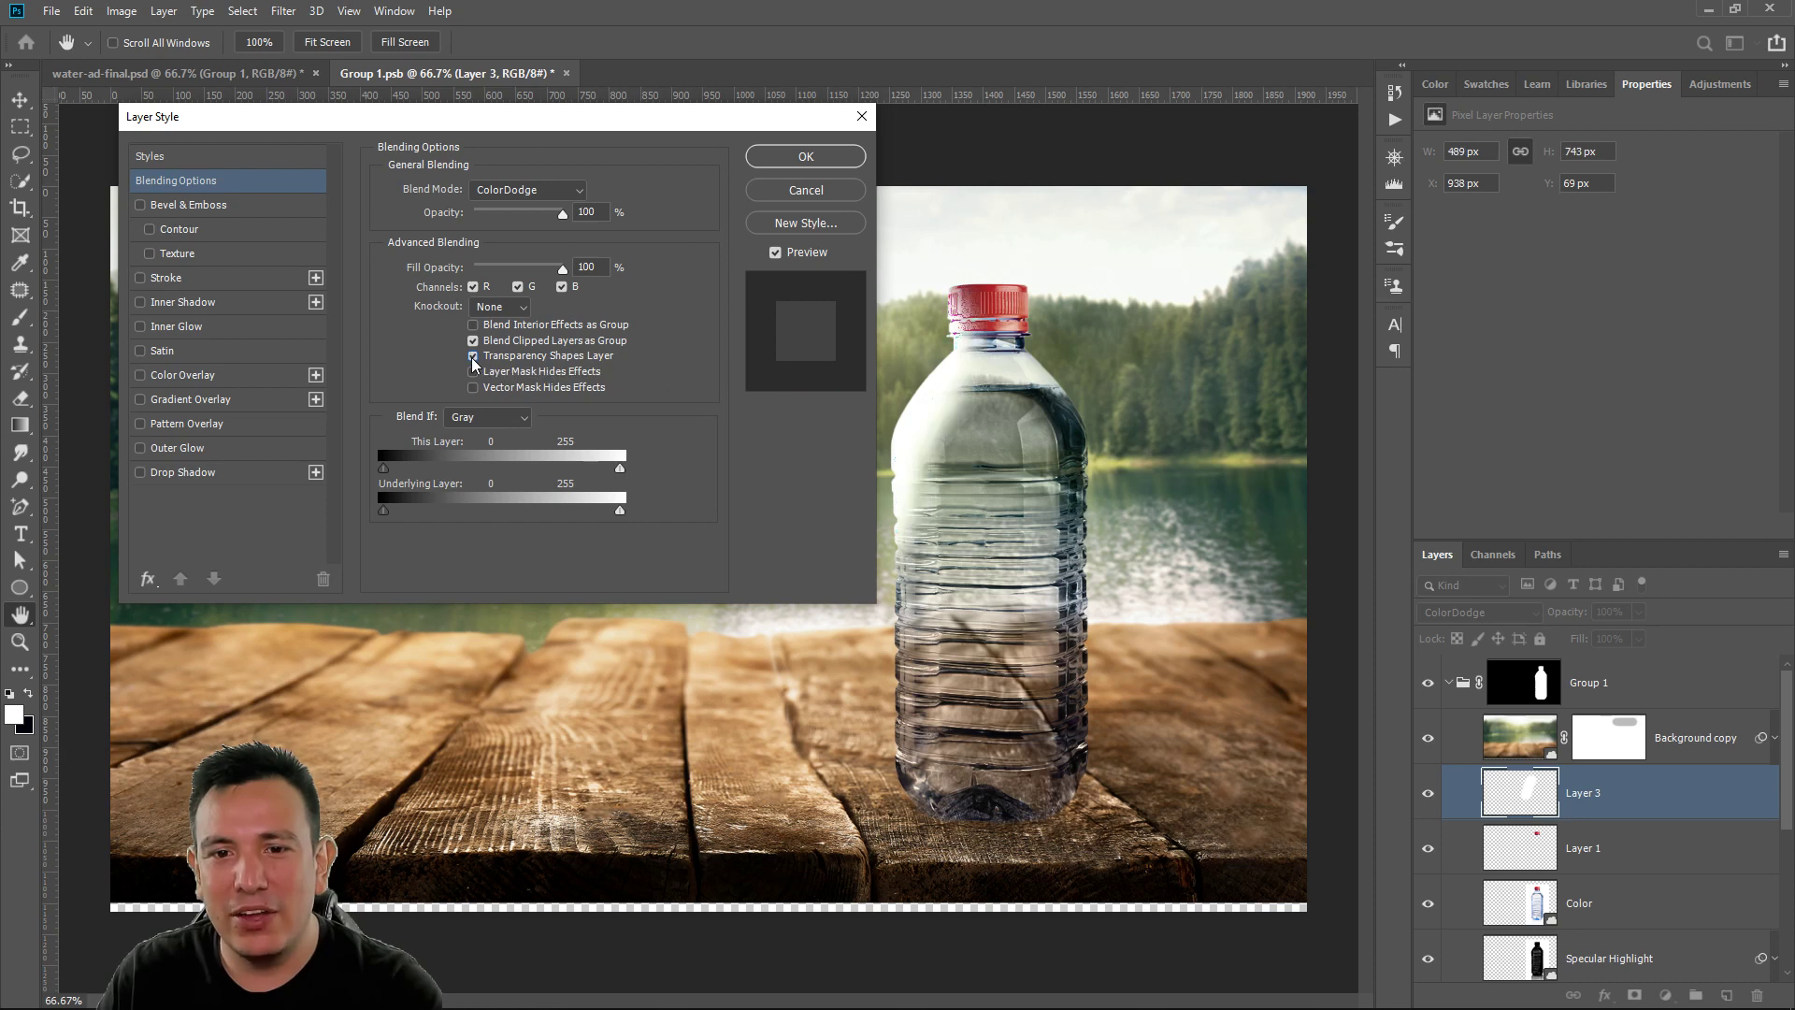
{"action": "left_click", "coordinate": [474, 357]}
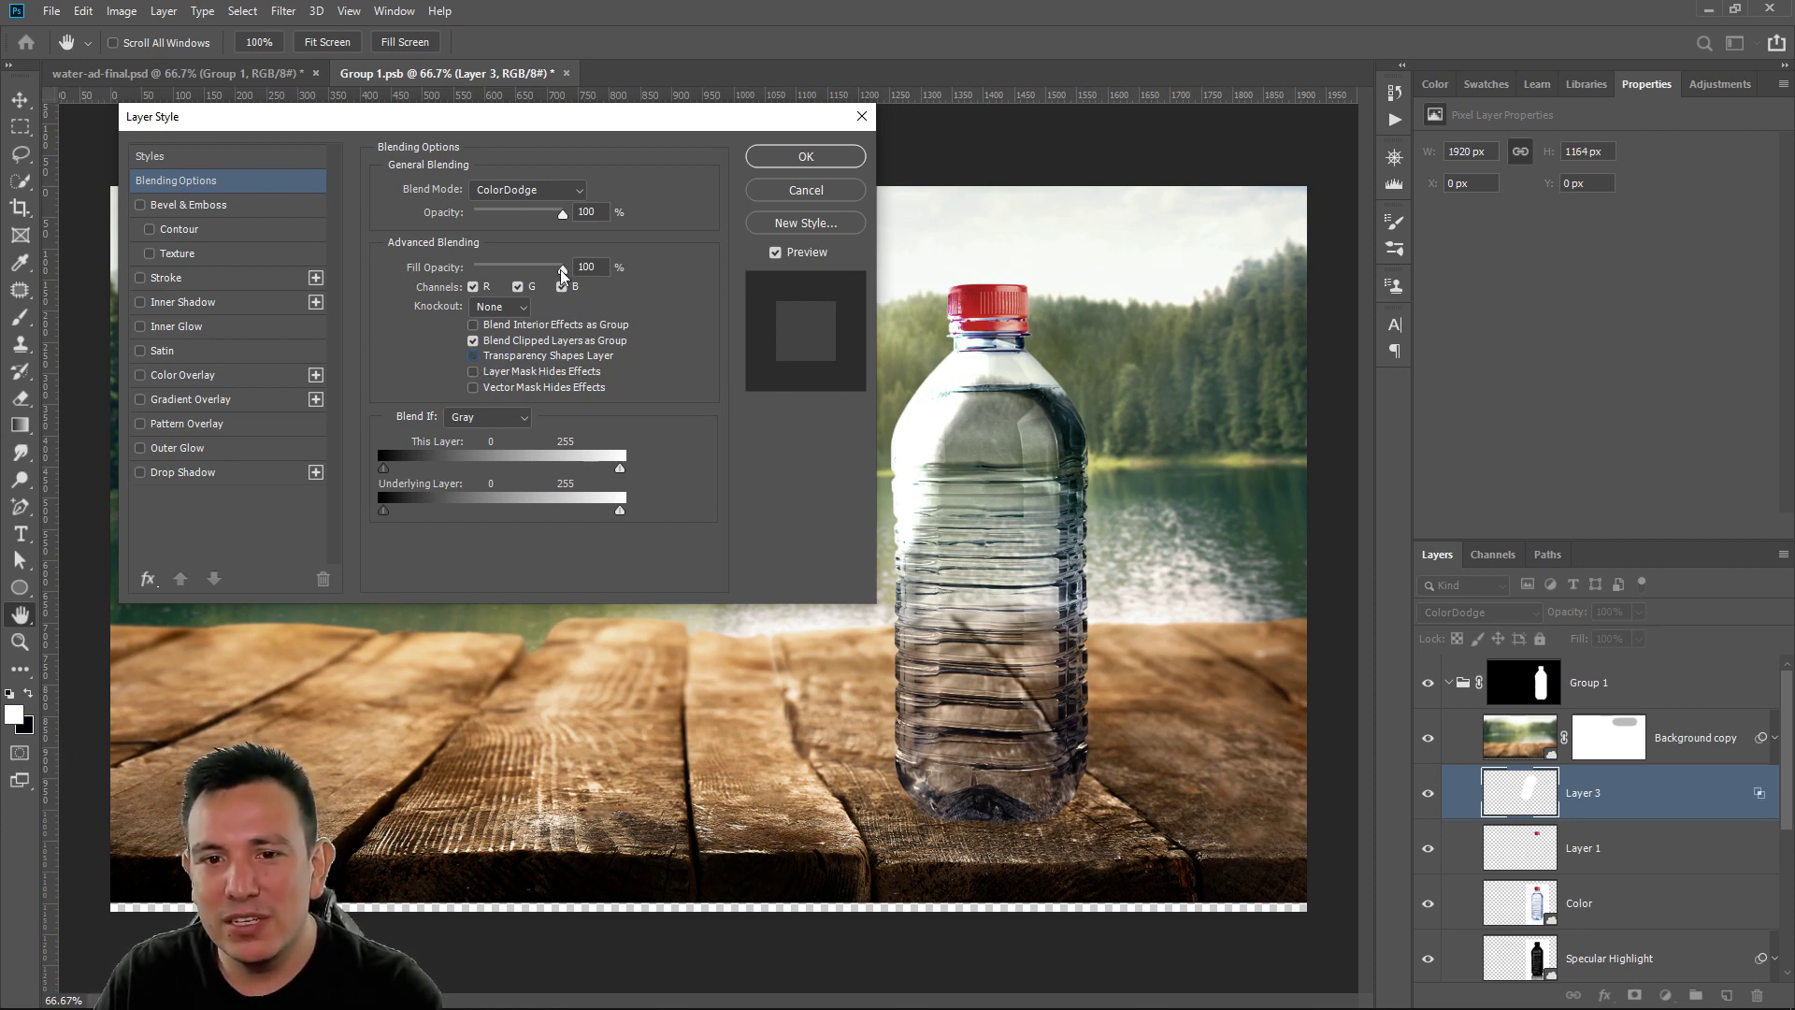
Lower Layer 3's fill opacity to 48% and shift its white glow down and toward the bottle's left edge
{"action": "left_click_drag", "start_coordinate": [560, 270], "coordinate": [516, 278]}
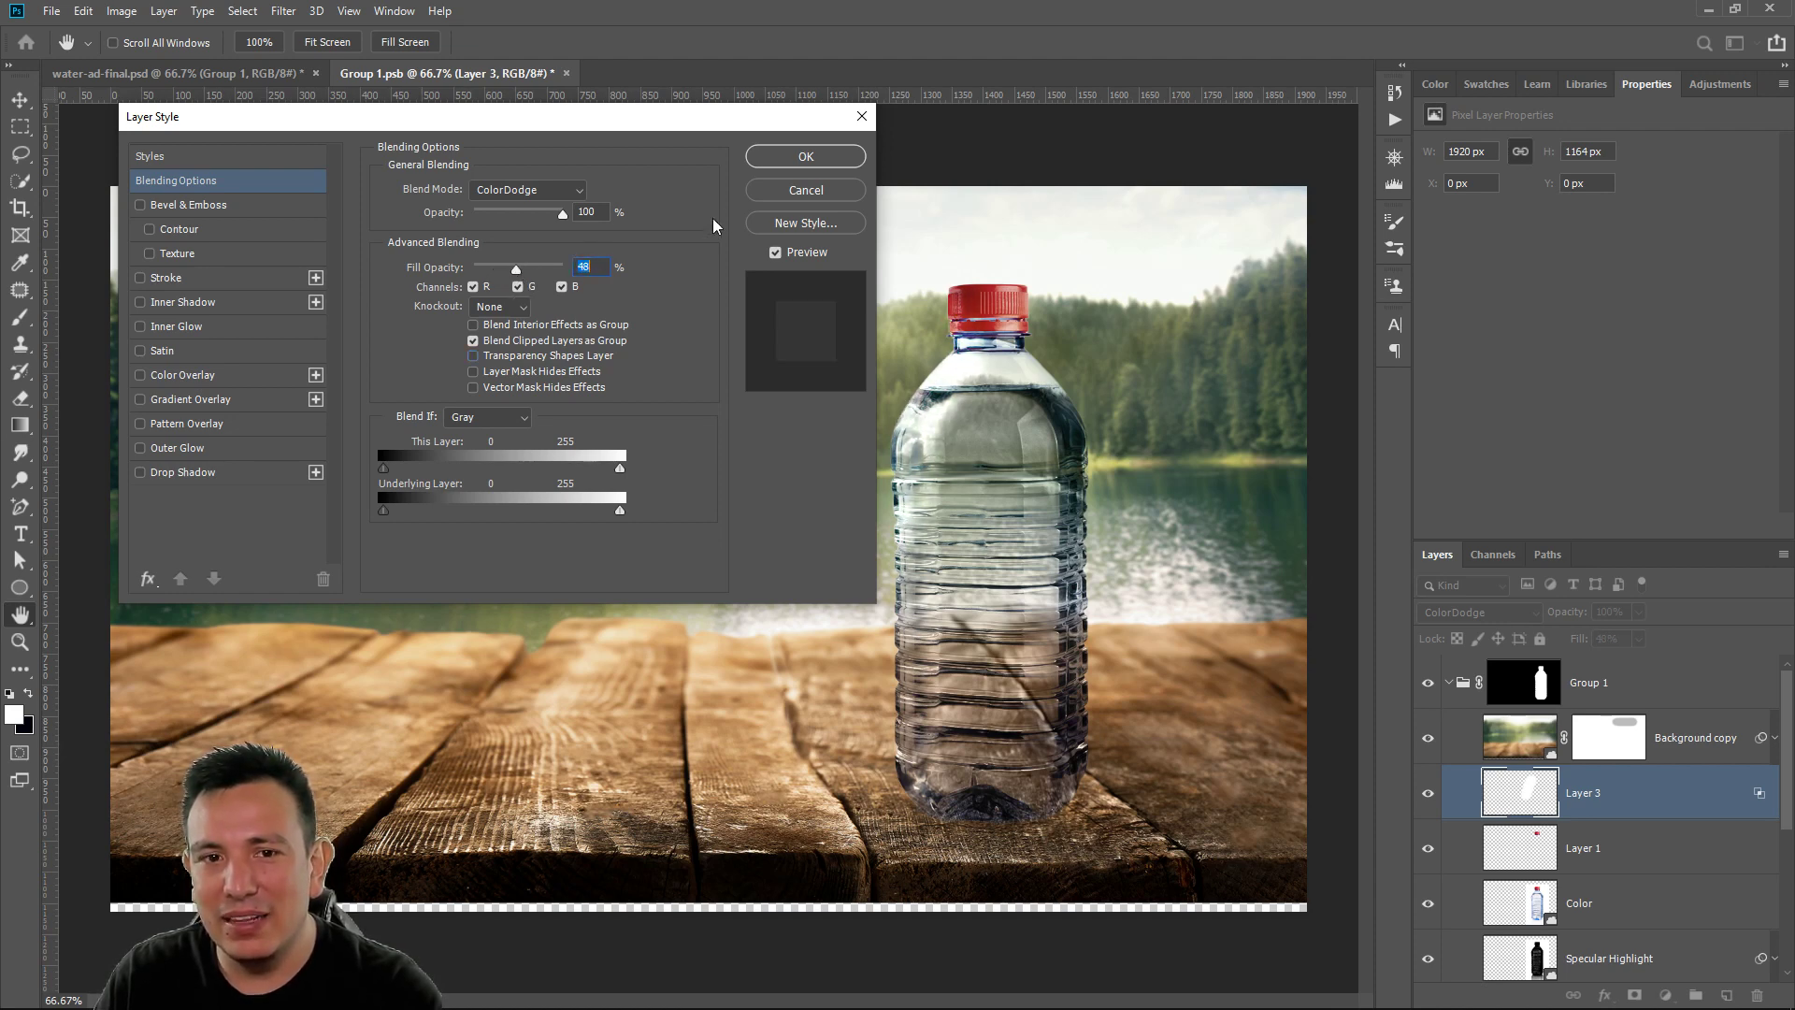
{"action": "left_click", "coordinate": [806, 156]}
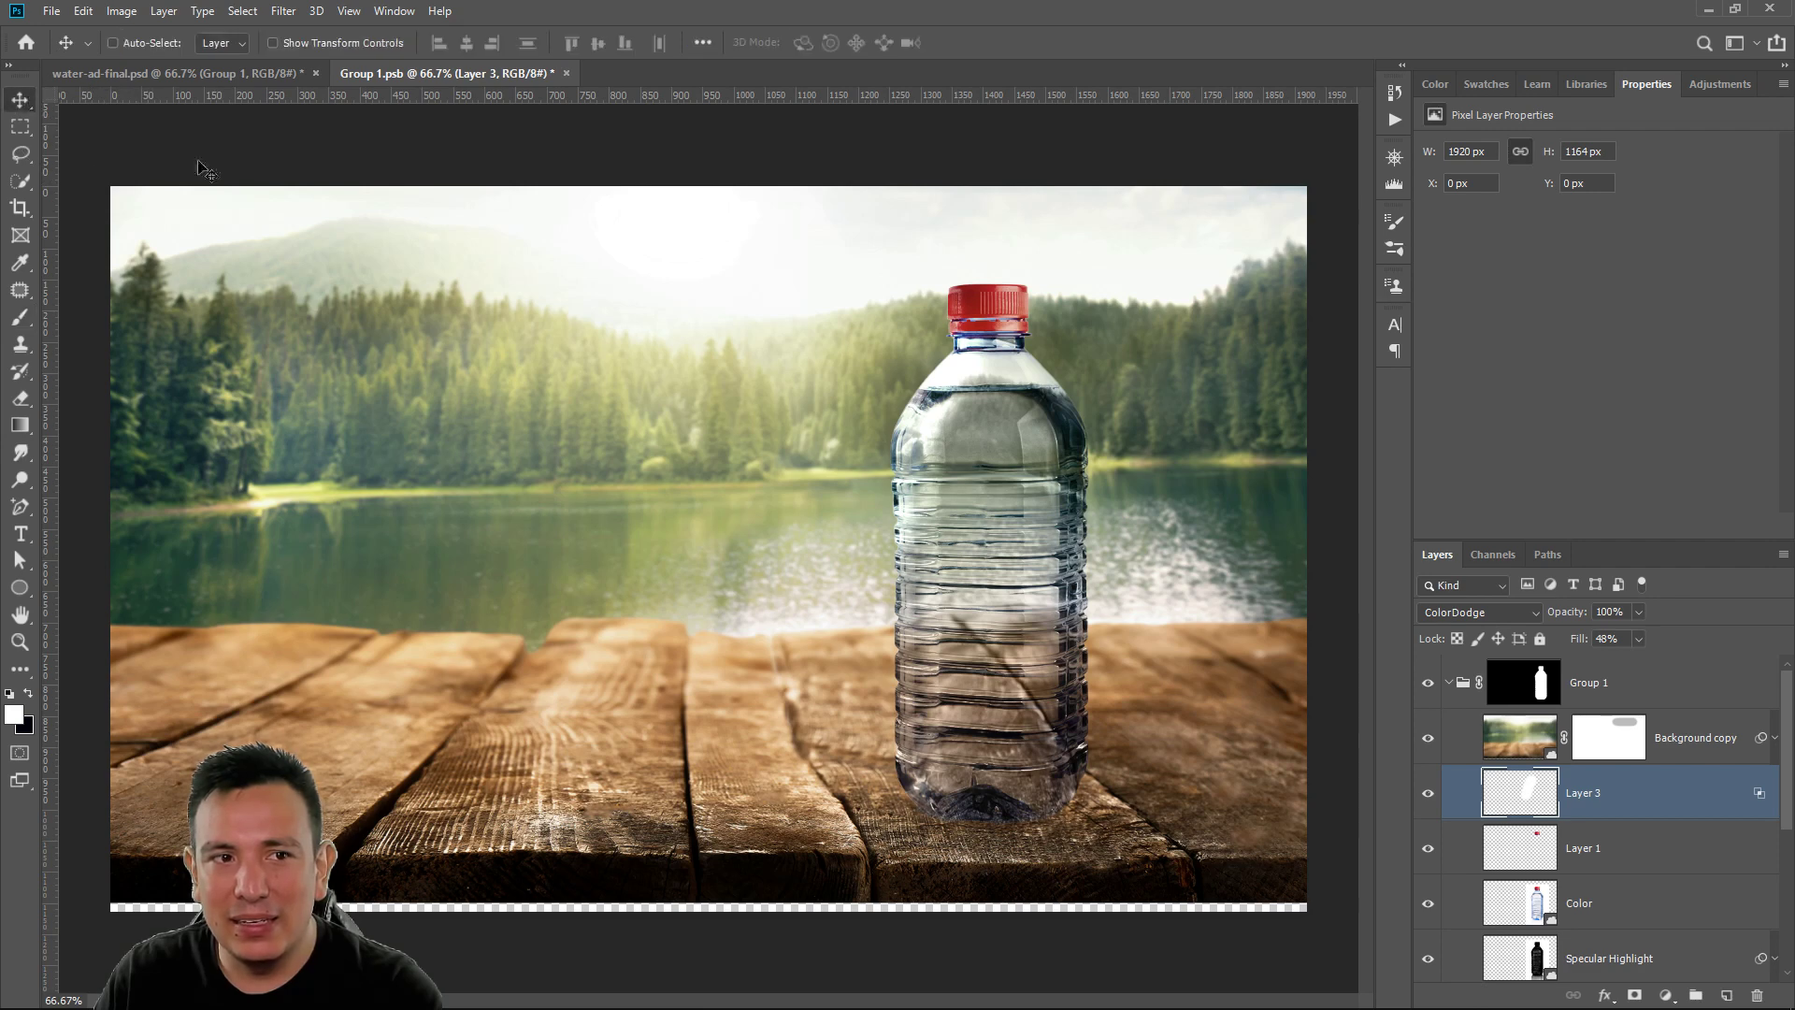
{"action": "left_click_drag", "start_coordinate": [926, 451], "coordinate": [884, 505]}
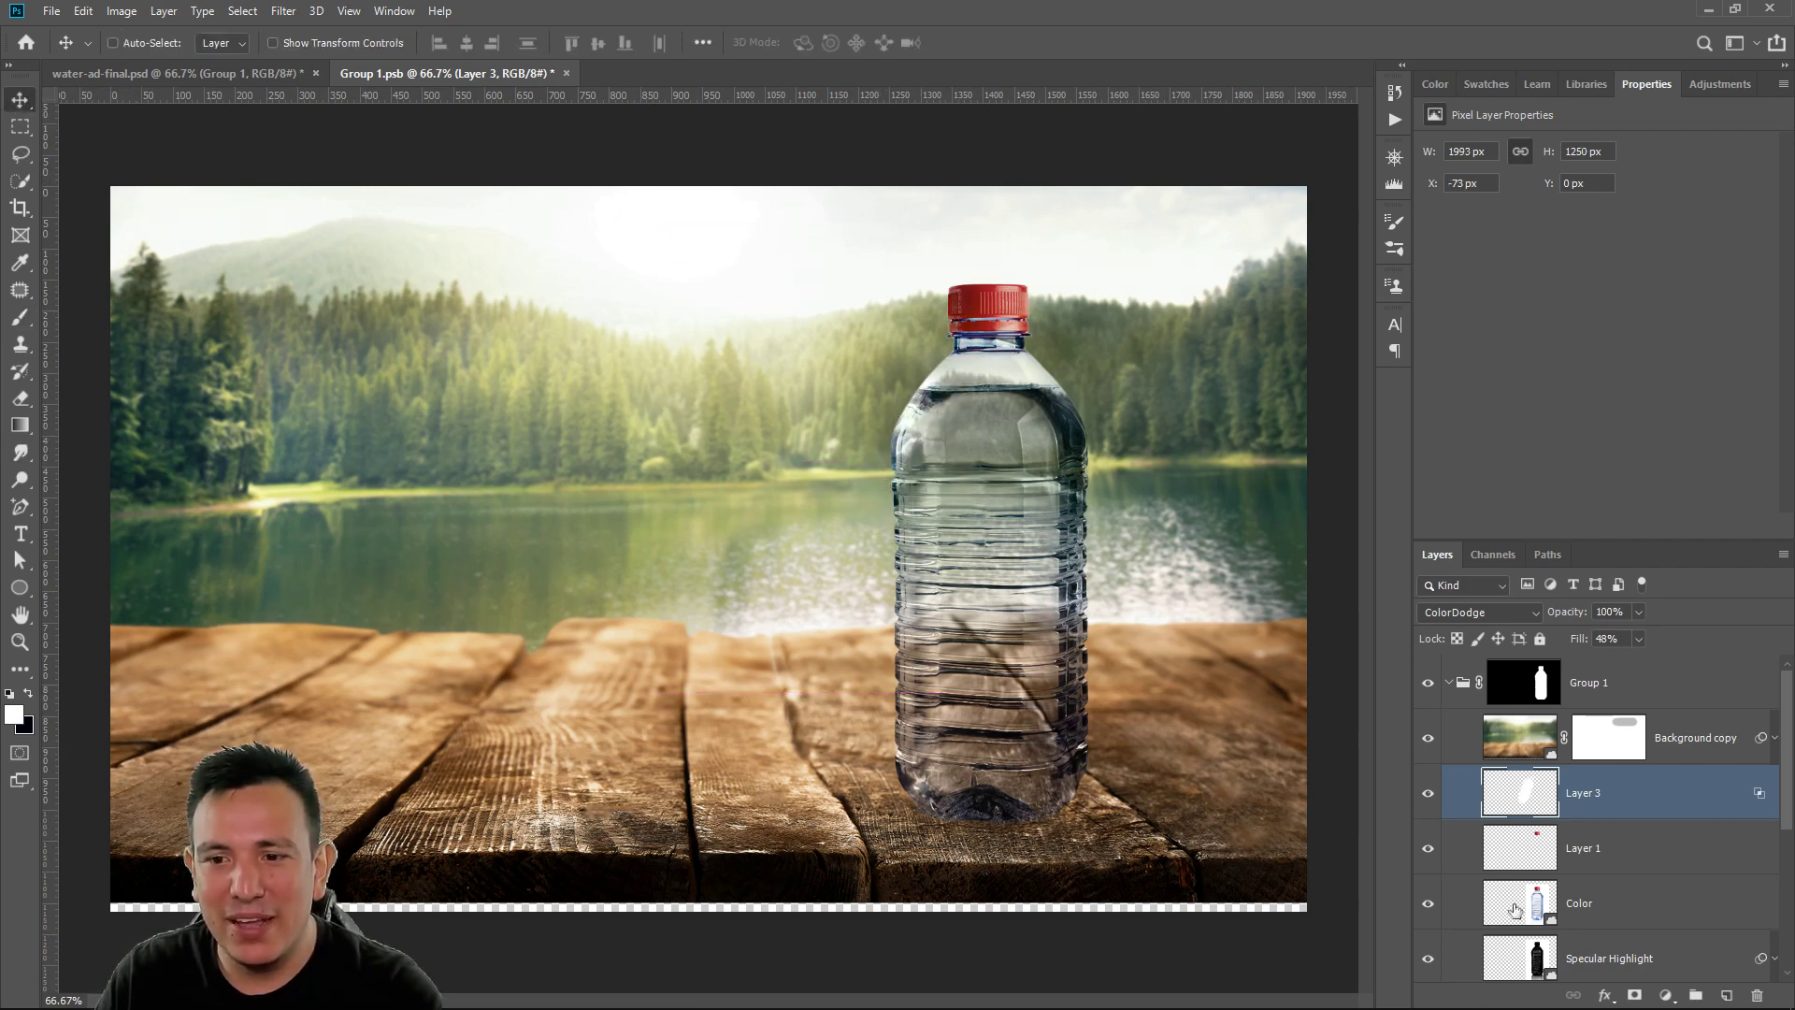
Compare the bottle with Layer 3's glow hidden and shown
{"action": "left_click", "coordinate": [1427, 793]}
{"action": "left_click", "coordinate": [1427, 793]}
{"action": "left_click", "coordinate": [1427, 793]}
{"action": "left_click", "coordinate": [1428, 793]}
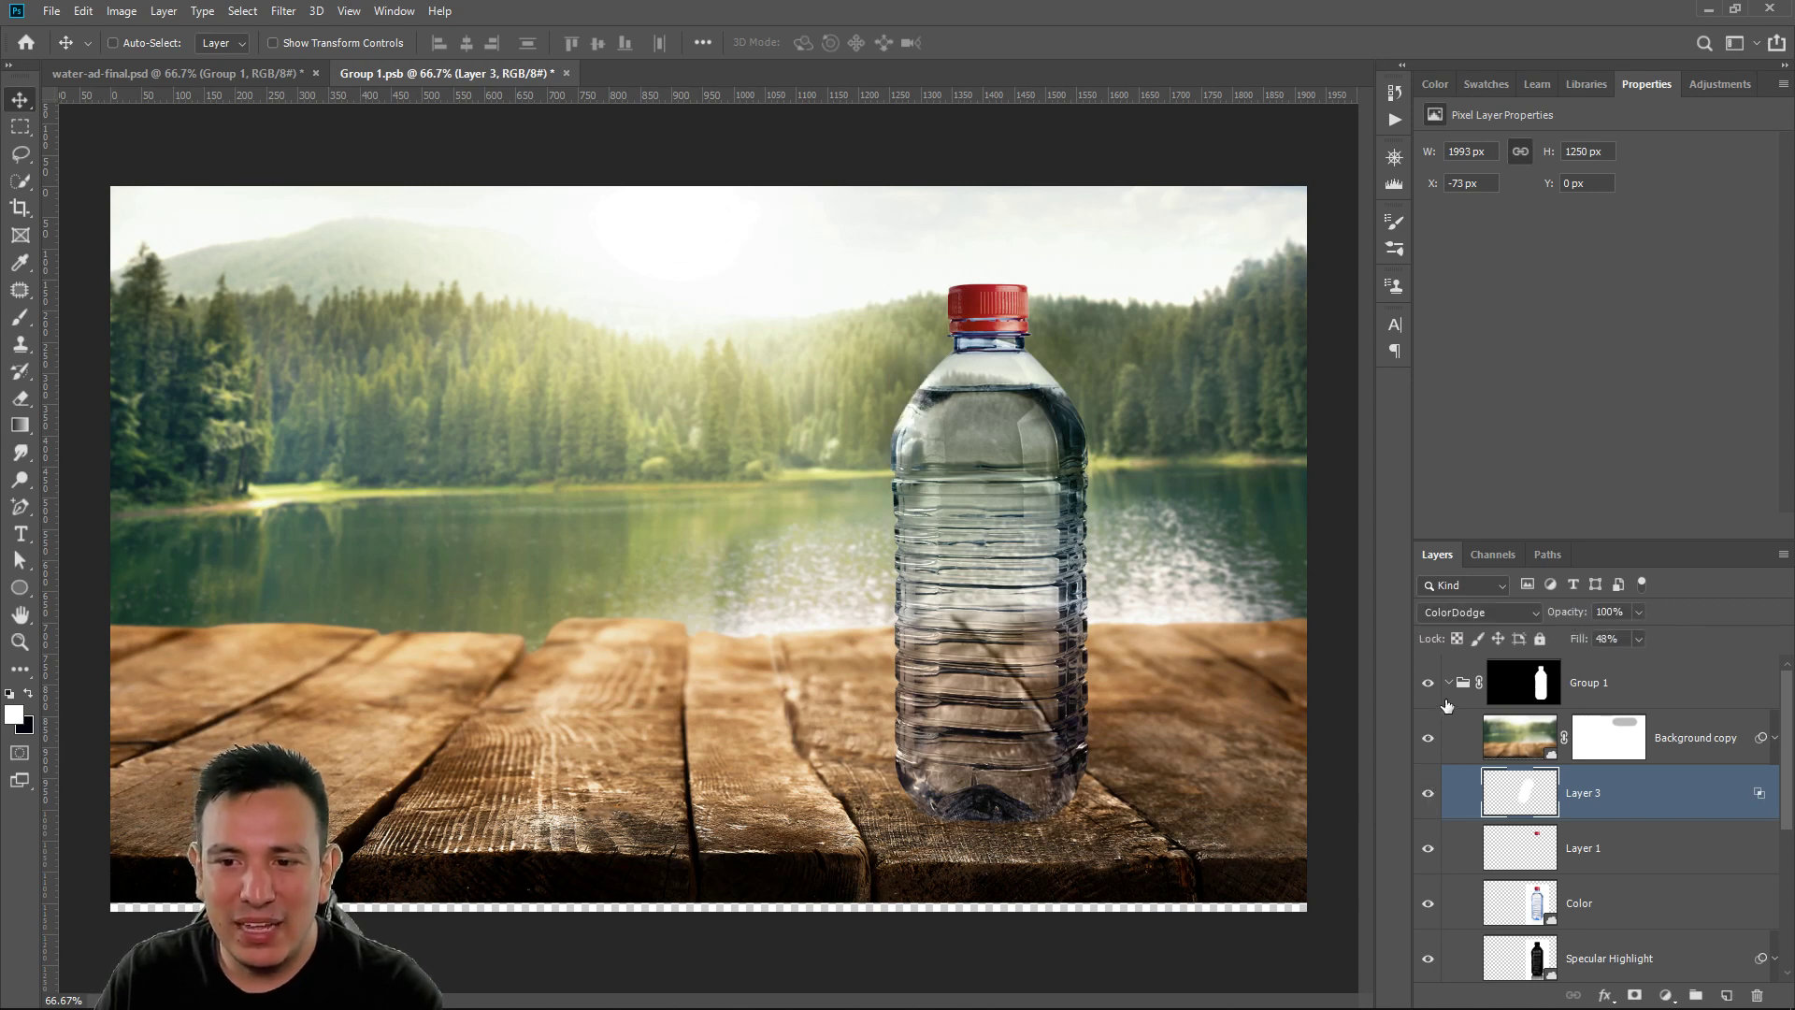
Create a new layer directly above Background and ready the Brush tool with the dark swatch as foreground color
{"action": "left_click", "coordinate": [21, 317]}
{"action": "key", "text": "x"}
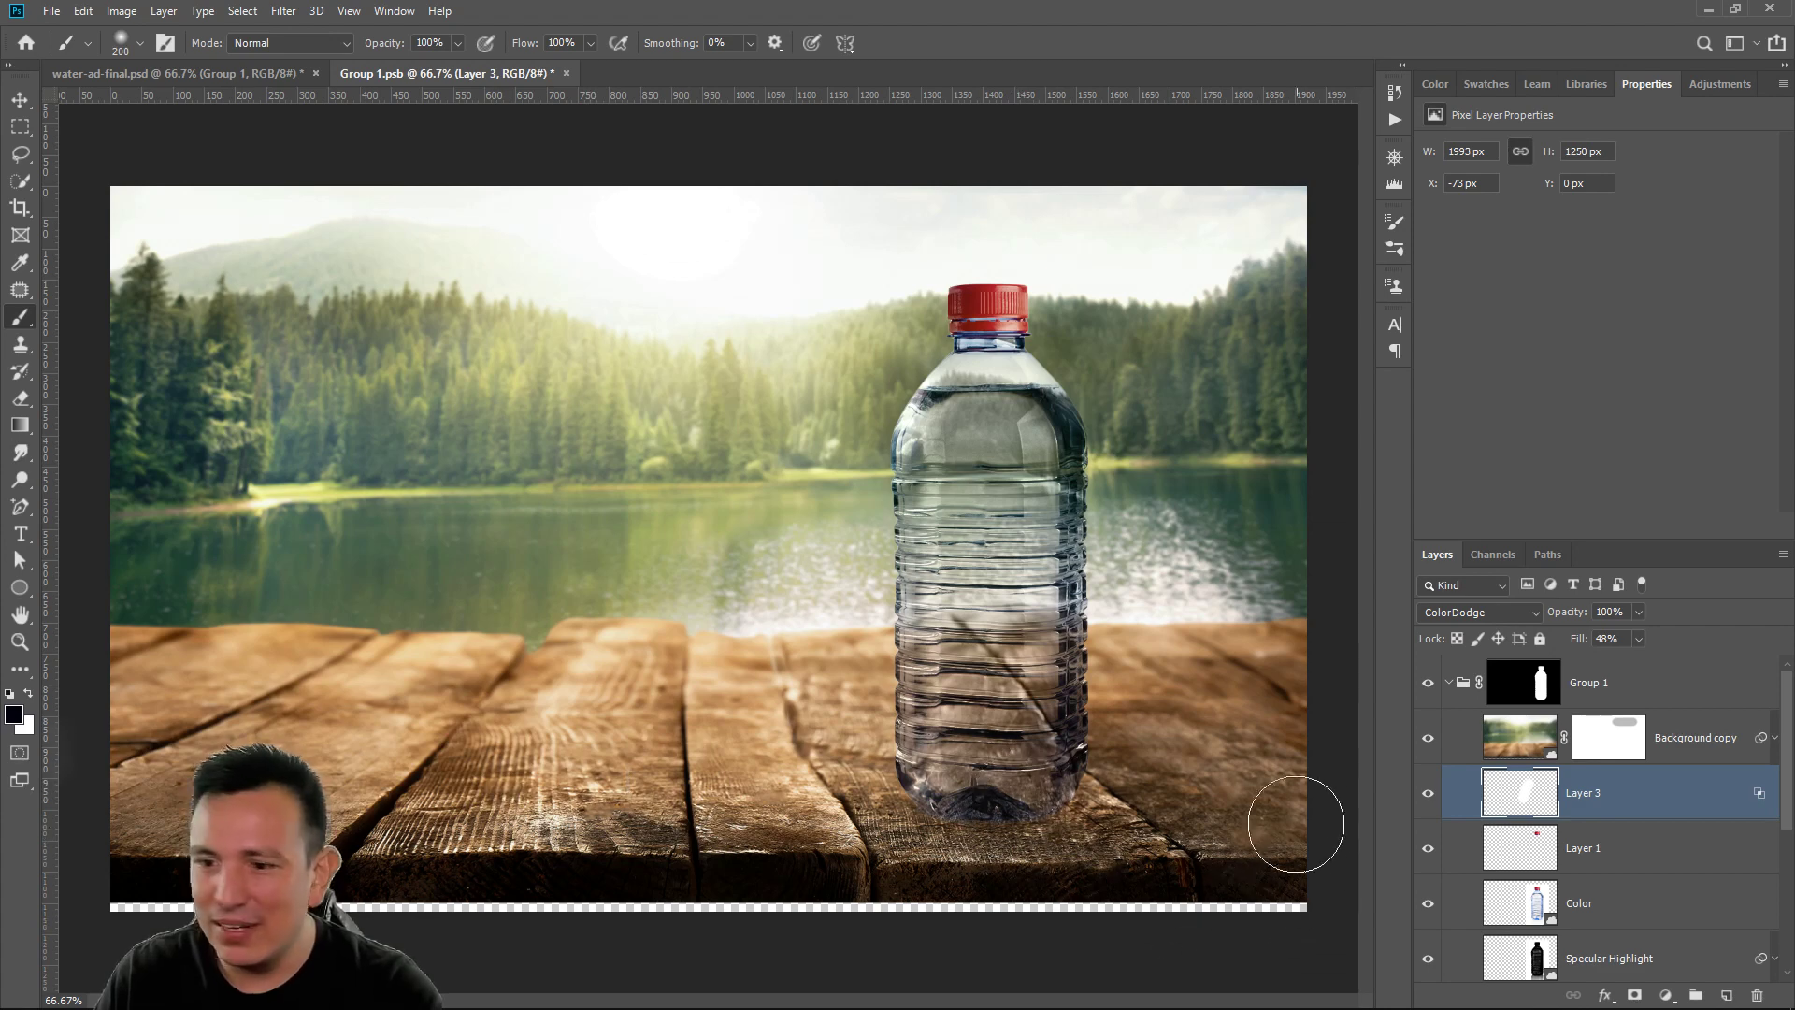
{"action": "scroll", "coordinate": [1646, 834], "scroll_direction": "down", "scroll_amount": 5}
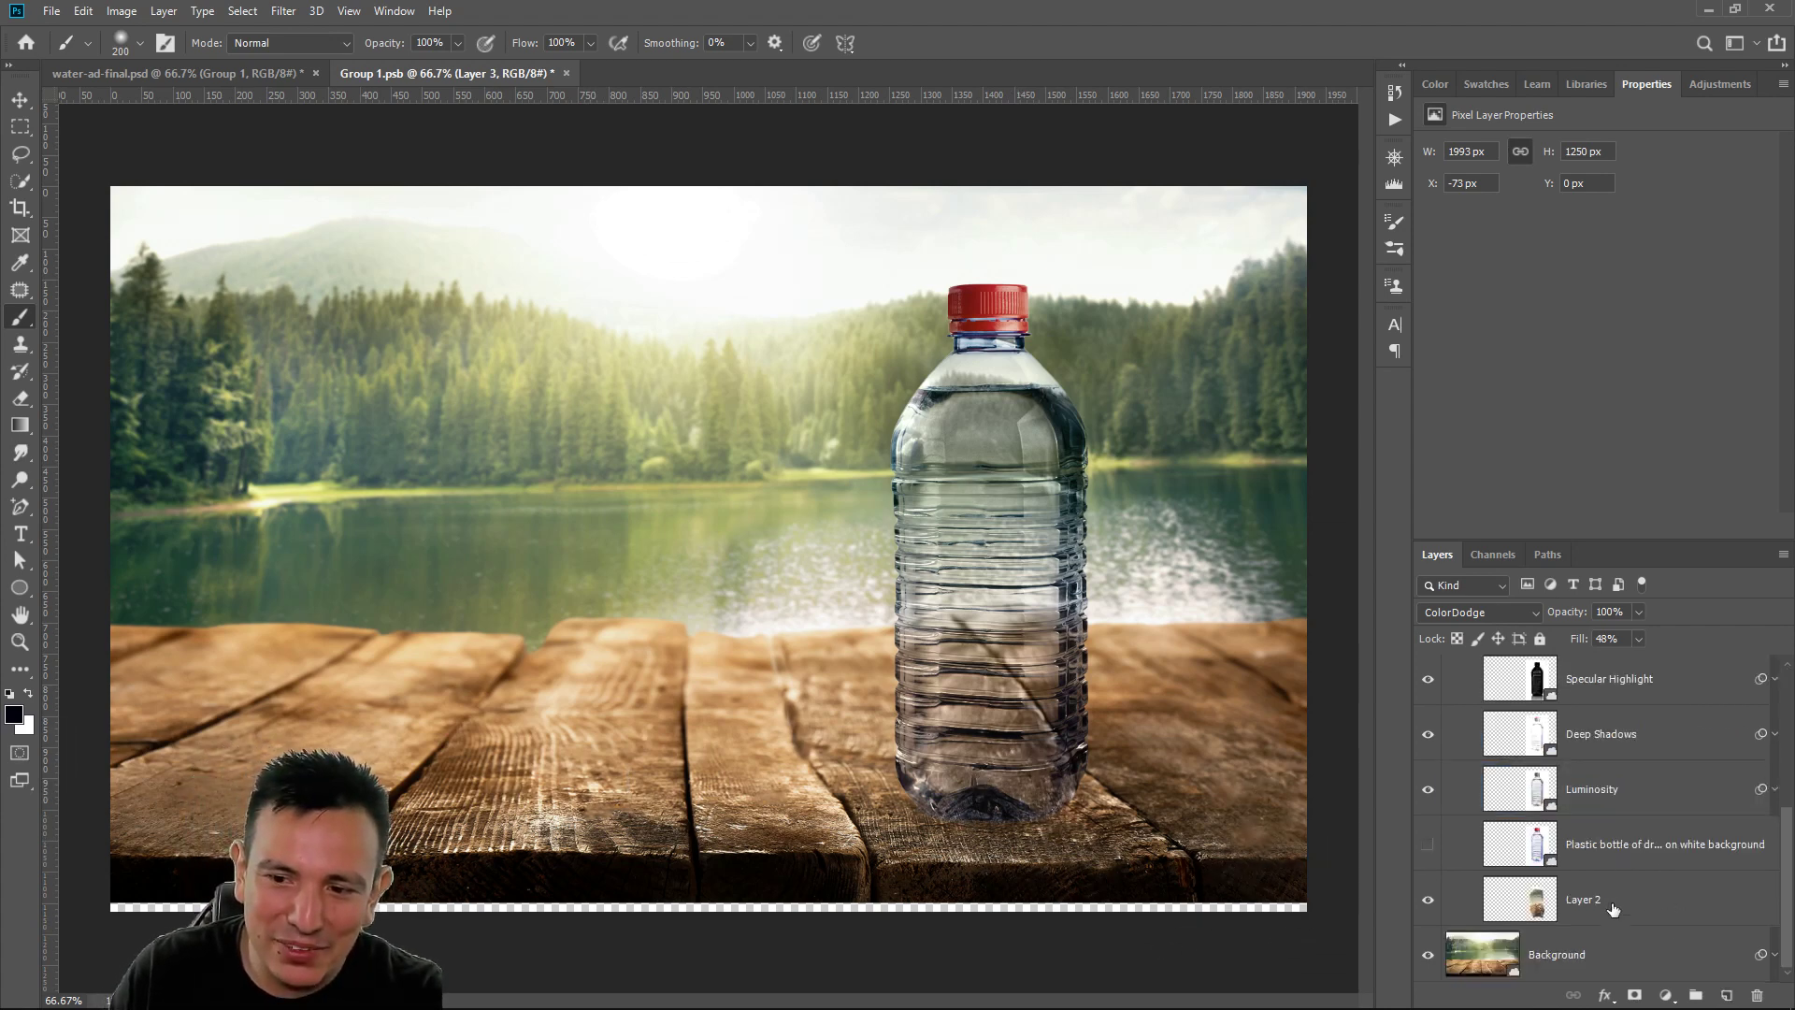
{"action": "left_click", "coordinate": [1612, 955]}
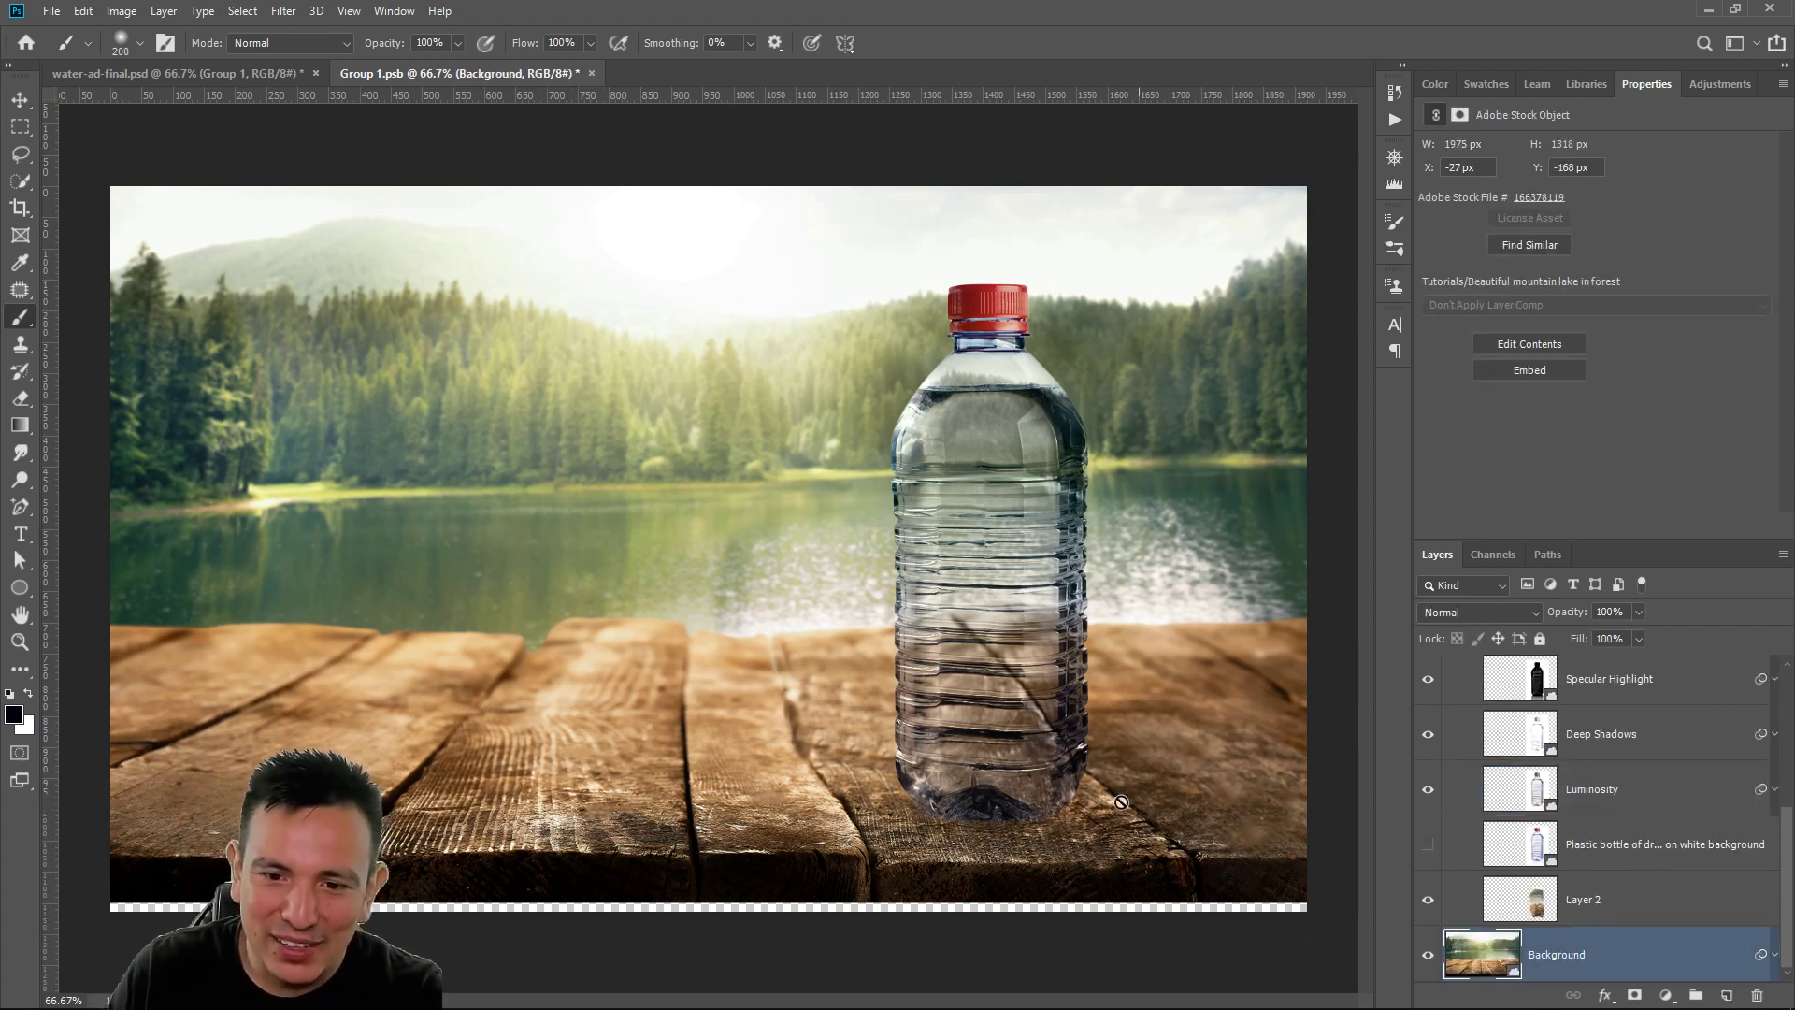
{"action": "left_click", "coordinate": [1726, 995]}
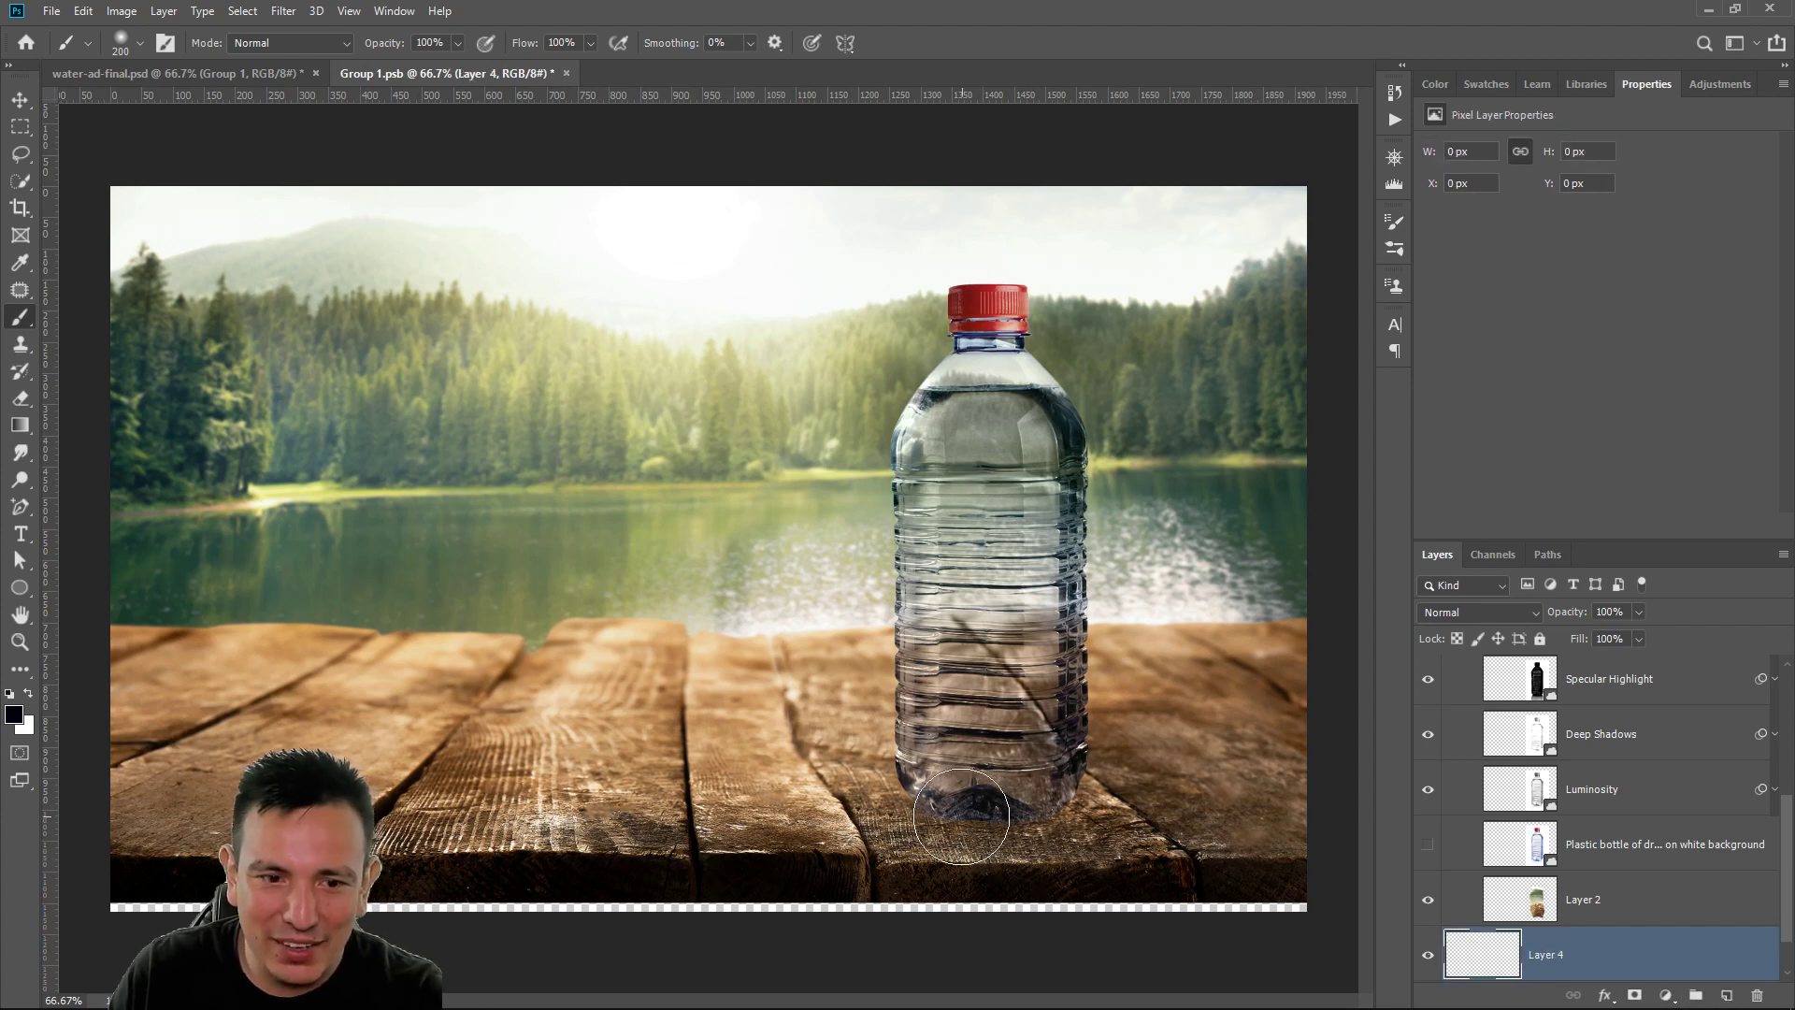
{"action": "mouse_move", "coordinate": [958, 811]}
{"action": "left_mouse_down"}
{"action": "mouse_move", "coordinate": [1118, 889]}
{"action": "mouse_move", "coordinate": [1169, 938]}
{"action": "mouse_move", "coordinate": [1206, 939]}
{"action": "left_mouse_up"}
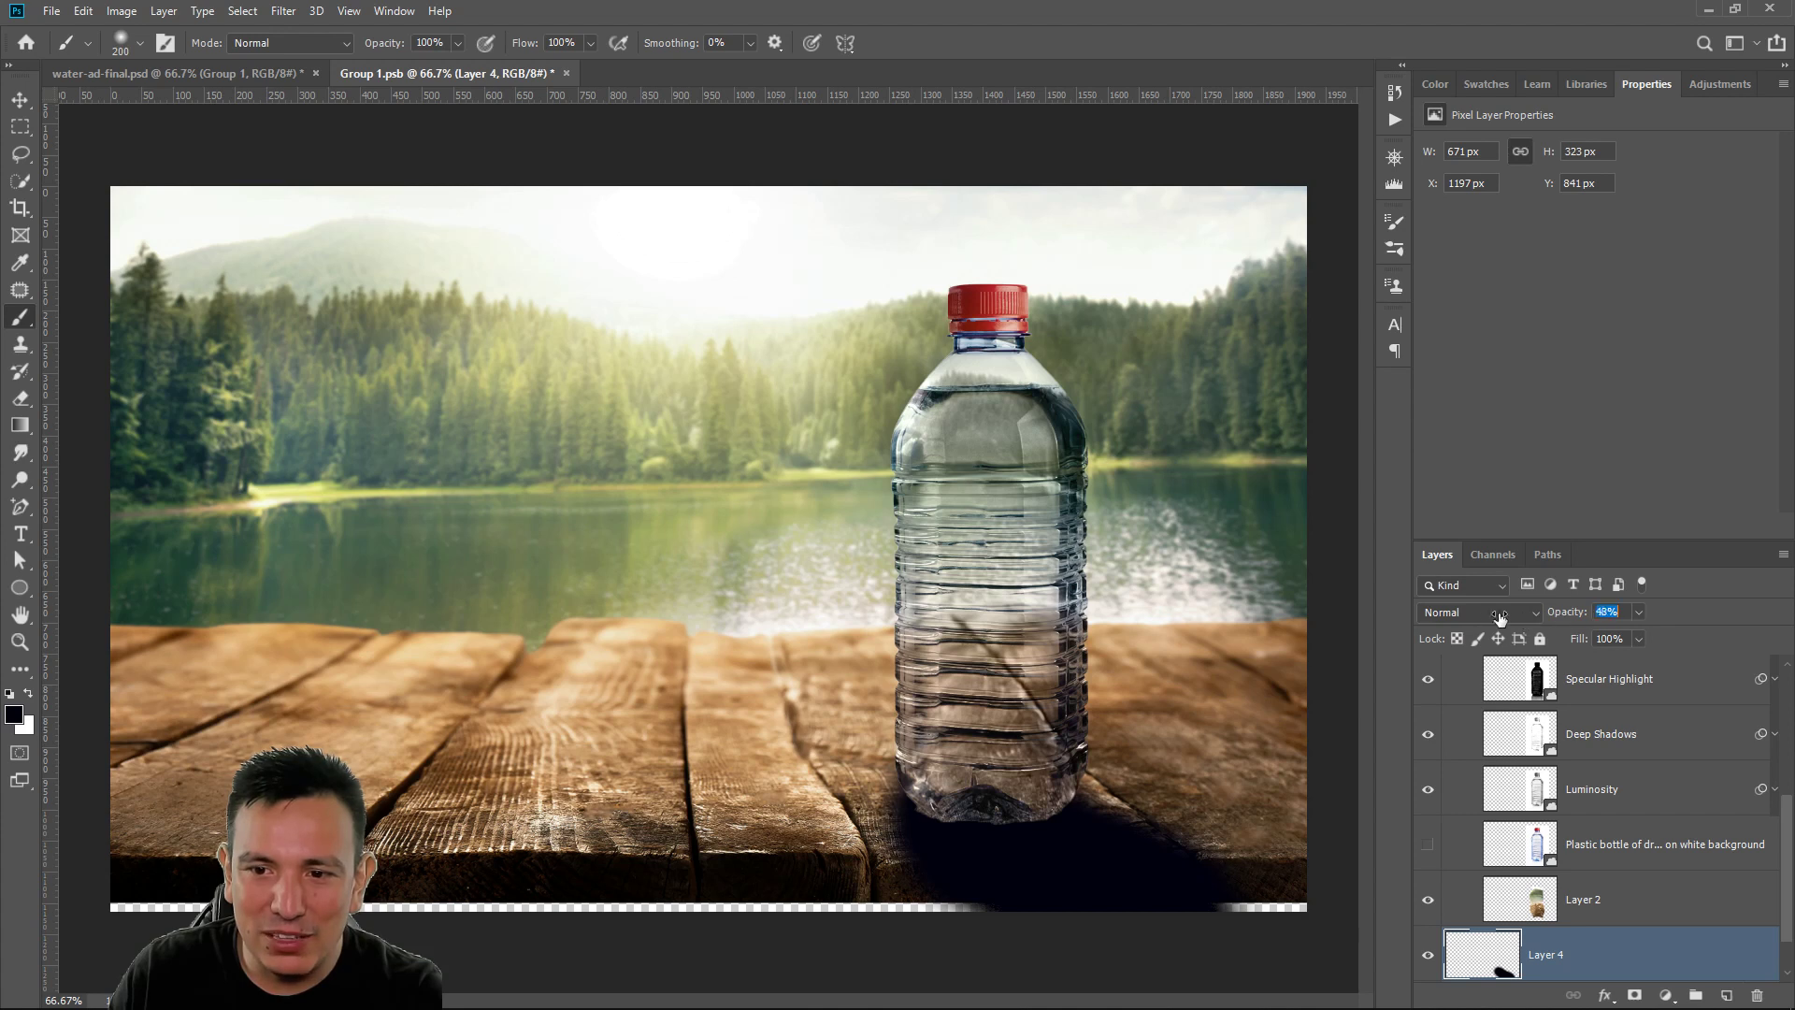
{"action": "mouse_move", "coordinate": [1500, 617]}
{"action": "left_mouse_down"}
{"action": "mouse_move", "coordinate": [1473, 620]}
{"action": "mouse_move", "coordinate": [1497, 623]}
{"action": "left_mouse_up"}
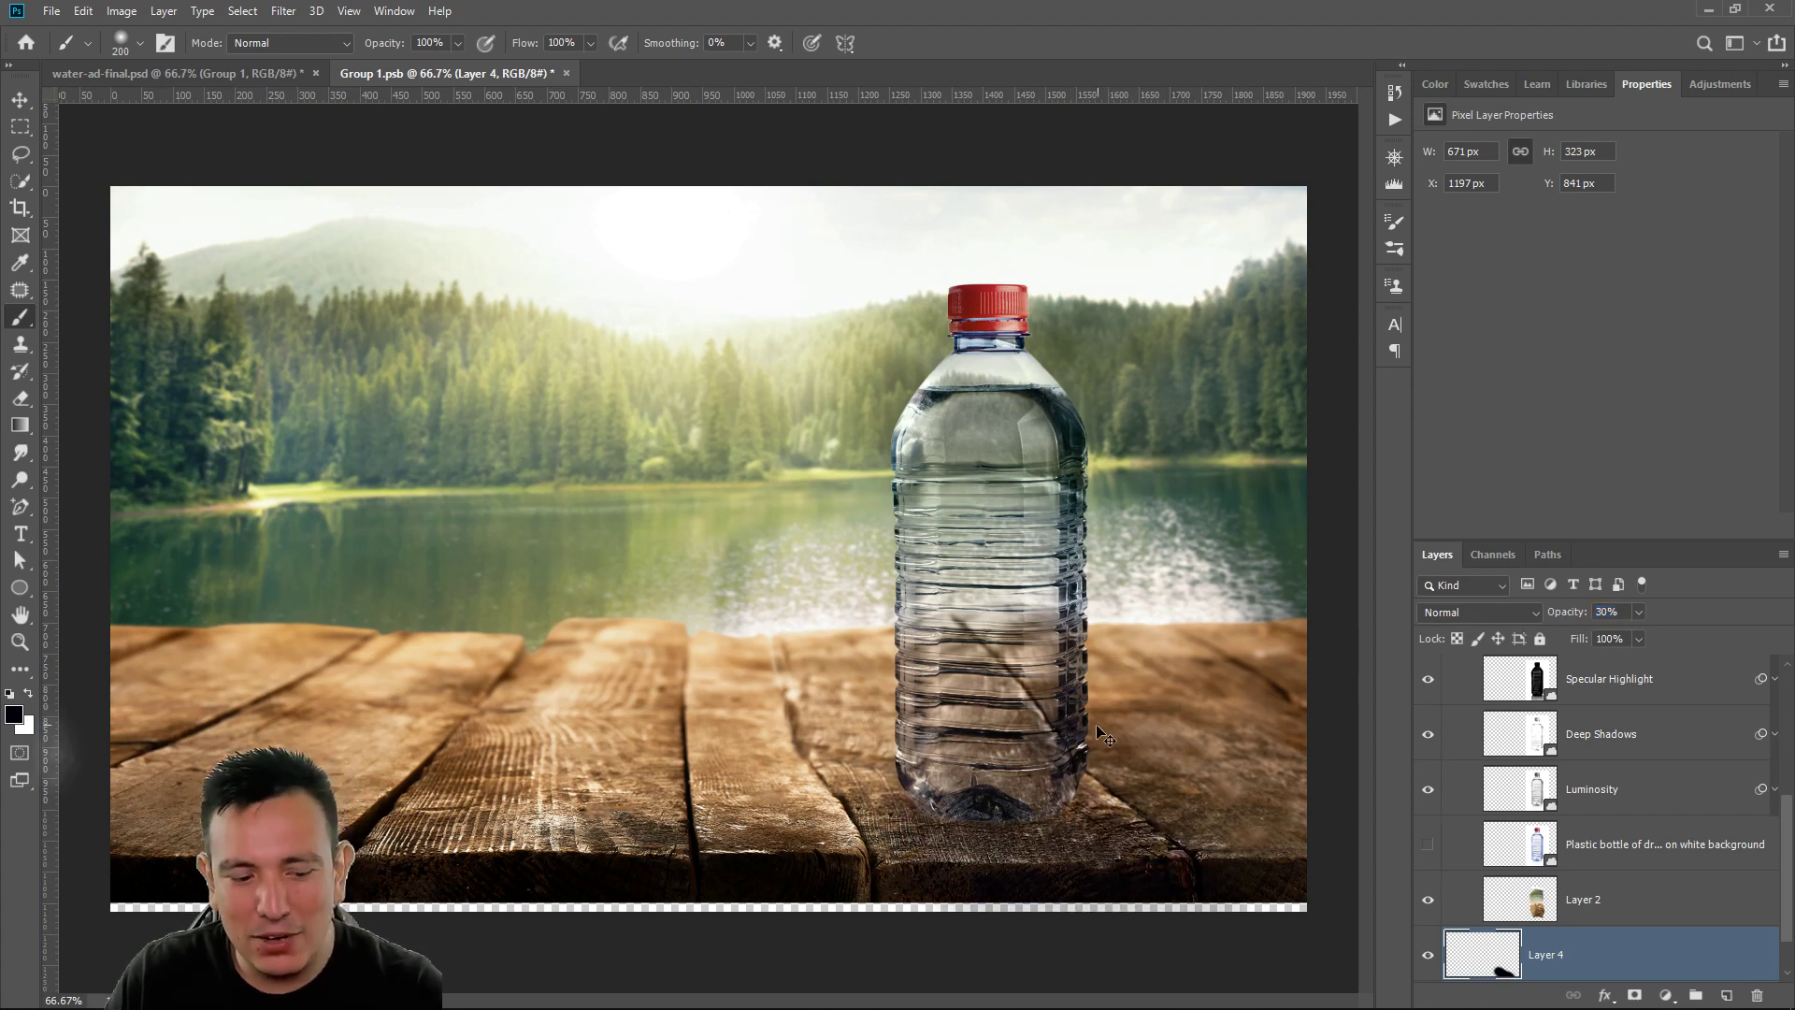
{"action": "type", "text": "100"}
{"action": "key", "text": "Return"}
{"action": "key", "text": "Delete"}
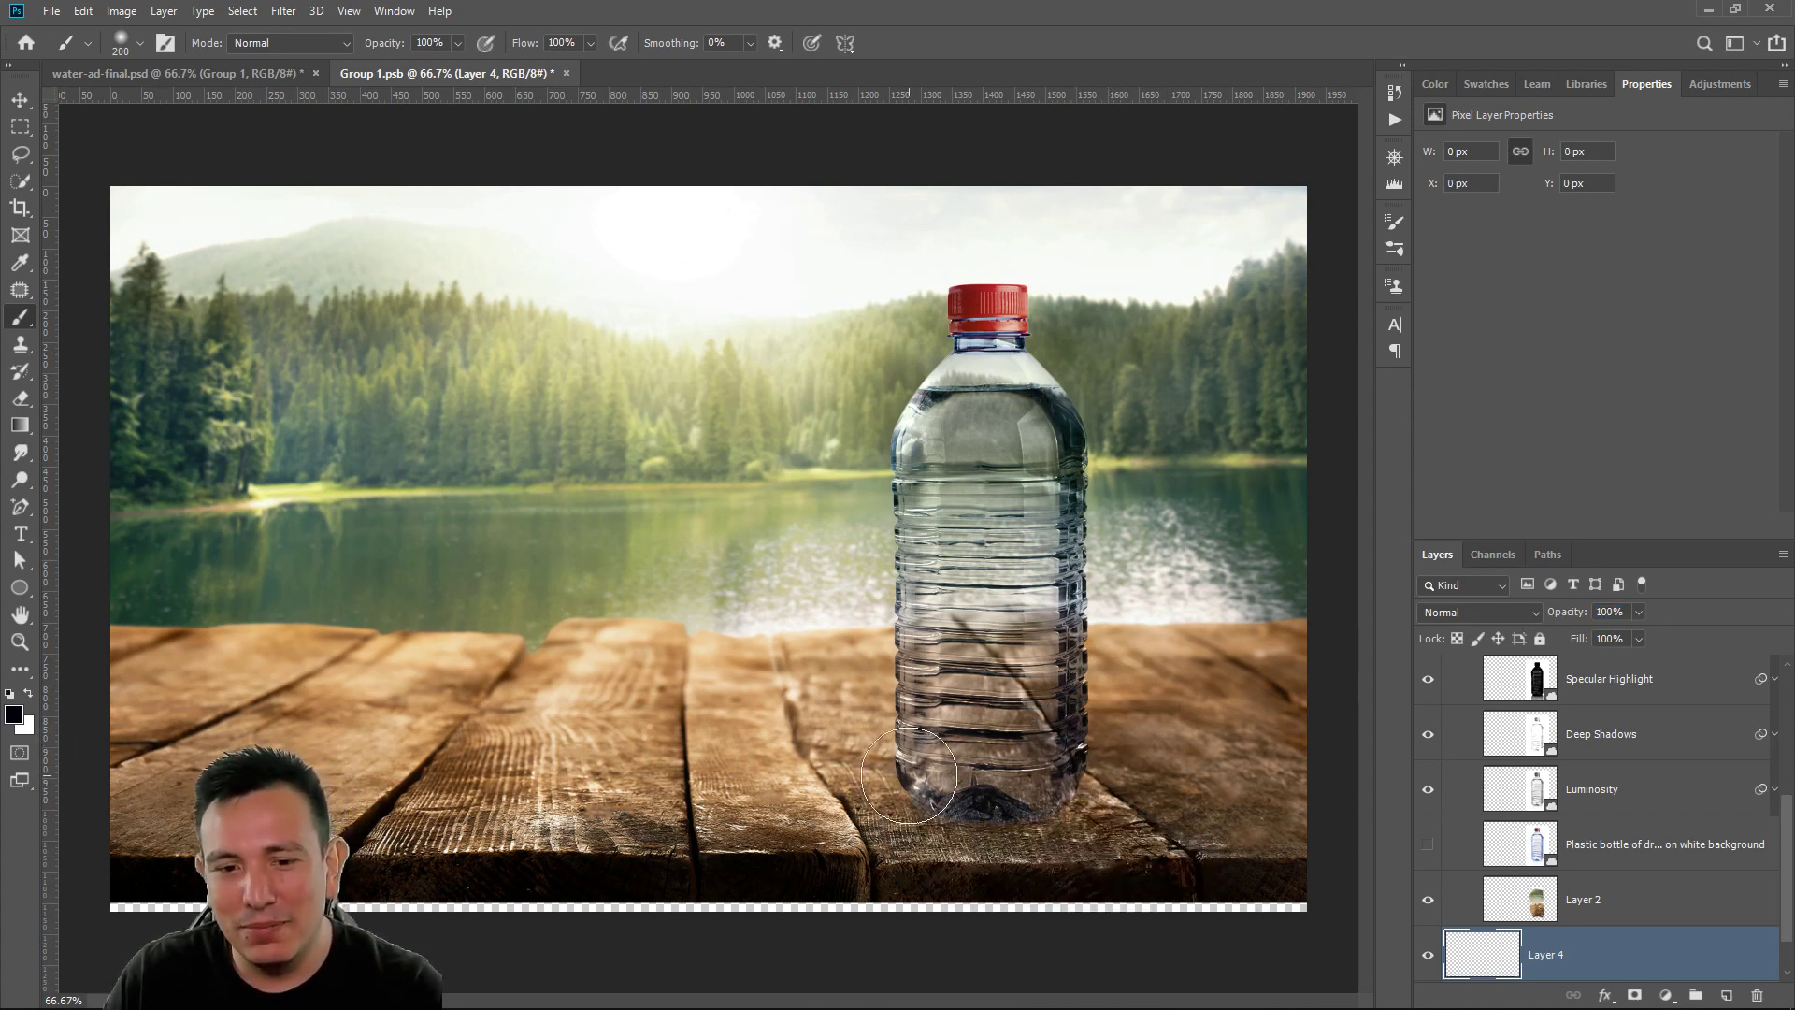
Set the foreground color to dark brown 150600, sampled from the front edge of the wooden table
{"action": "left_click", "coordinate": [14, 715]}
{"action": "left_click_drag", "start_coordinate": [581, 858], "coordinate": [608, 860]}
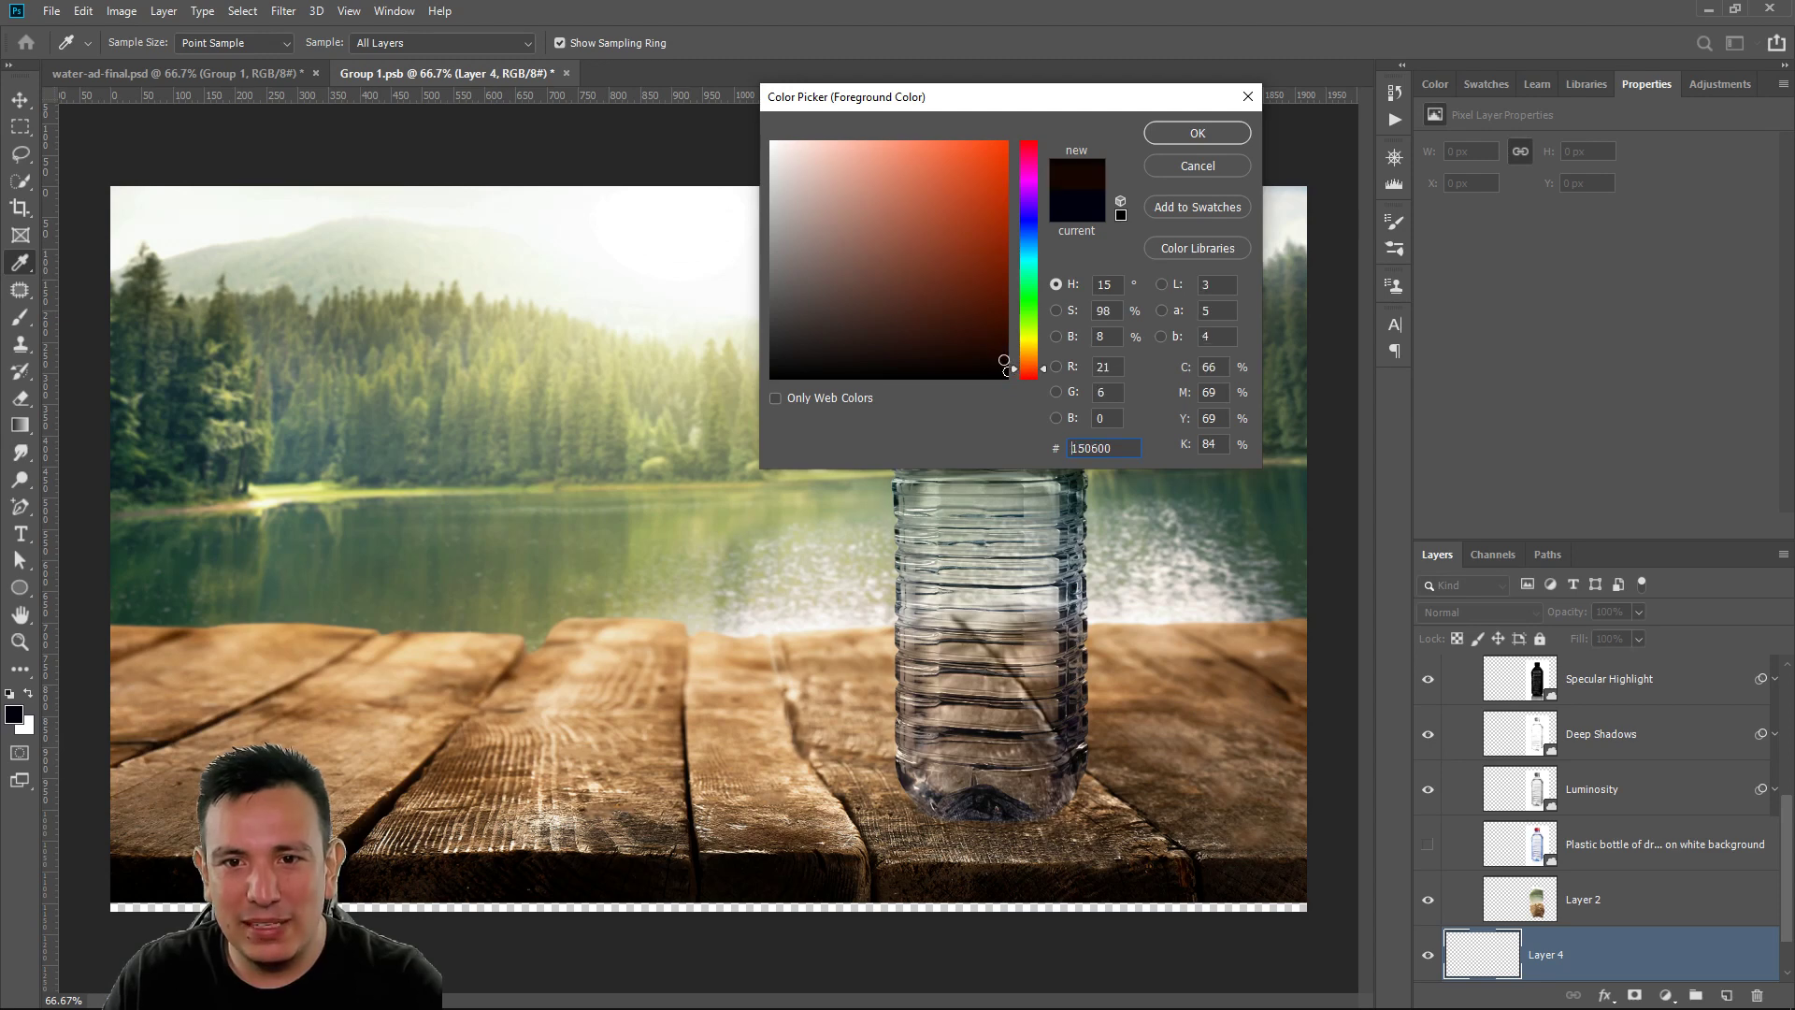
{"action": "left_click", "coordinate": [1197, 133]}
{"action": "left_click_drag", "start_coordinate": [935, 813], "coordinate": [1222, 897]}
{"action": "key", "text": "bracketleft"}
{"action": "key", "text": "ctrl+z"}
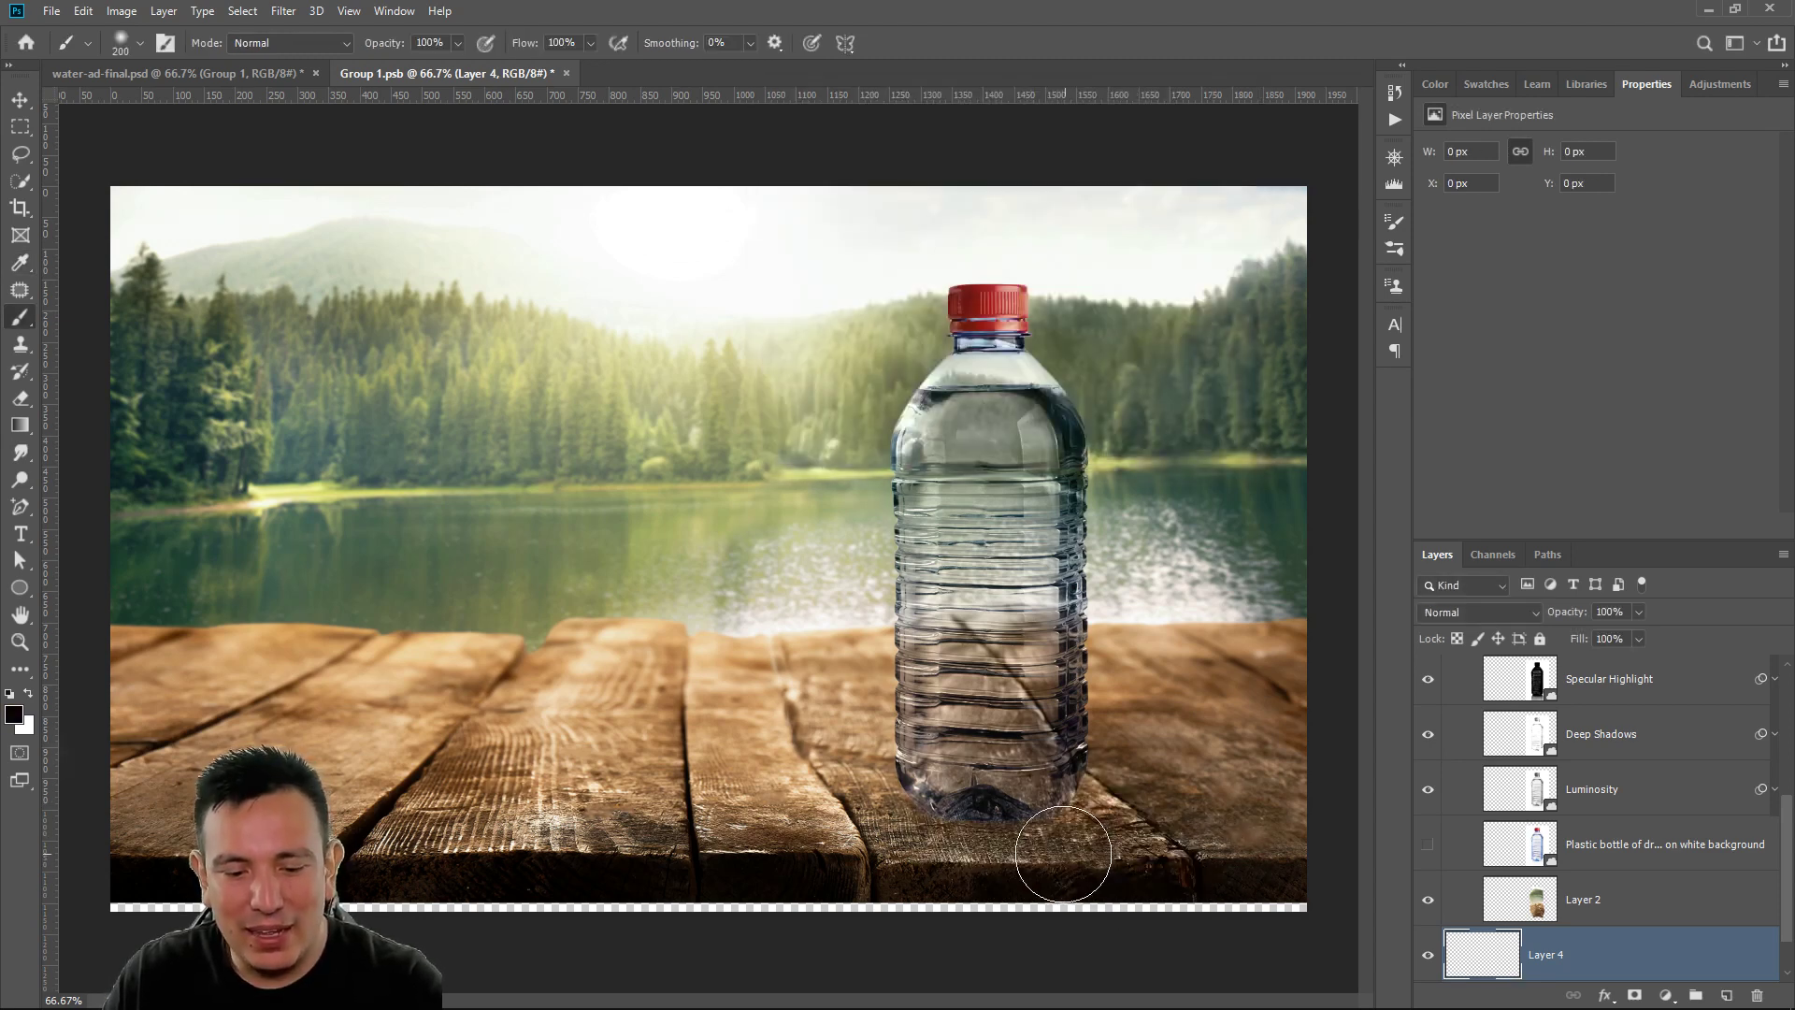
Paint a dark brown cast shadow on Layer 4 with a 100 px brush, running from the bottle's base diagonally to the table's front edge
{"action": "key", "text": "bracketleft"}
{"action": "key", "text": "bracketleft"}
{"action": "key", "text": "bracketleft"}
{"action": "mouse_move", "coordinate": [935, 808]}
{"action": "left_mouse_down"}
{"action": "mouse_move", "coordinate": [1130, 912]}
{"action": "mouse_move", "coordinate": [1034, 819]}
{"action": "mouse_move", "coordinate": [1215, 903]}
{"action": "left_mouse_up"}
{"action": "left_click_drag", "start_coordinate": [1040, 810], "coordinate": [1182, 914]}
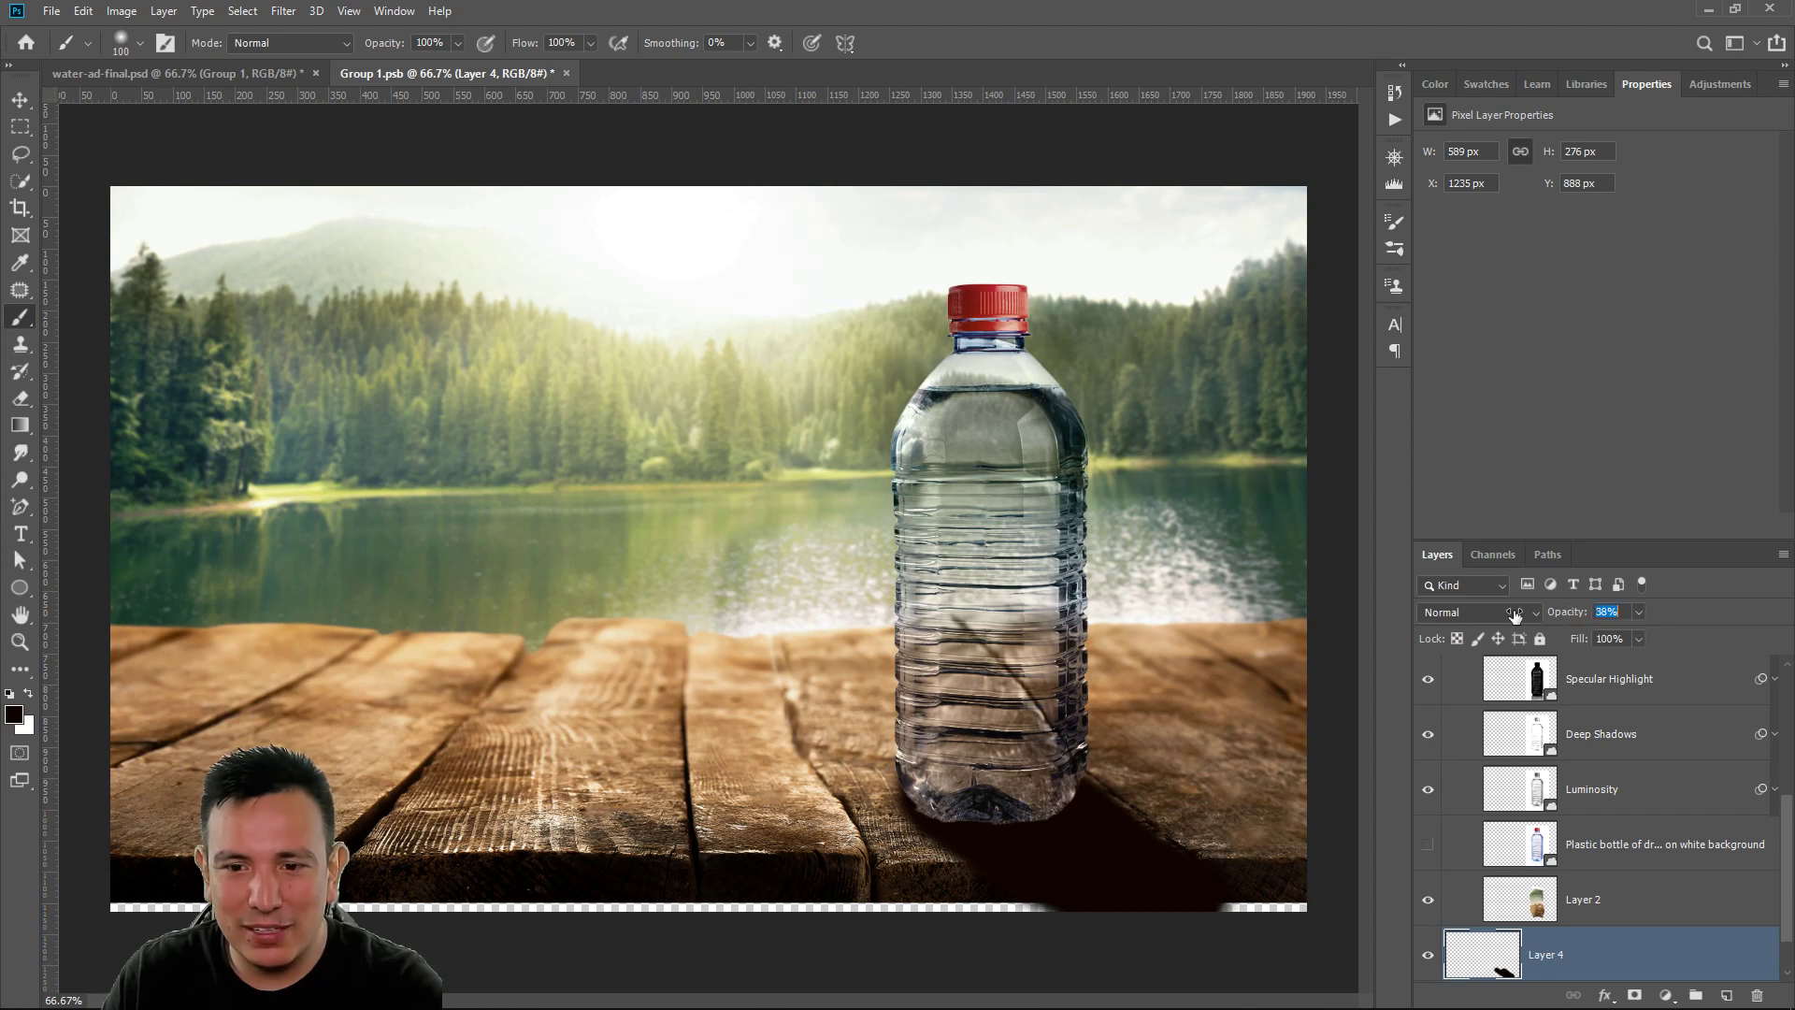
Set Layer 4's opacity to 63%, and save and close Group 1.psb to return to the main document
{"action": "left_click_drag", "start_coordinate": [1514, 612], "coordinate": [1538, 621]}
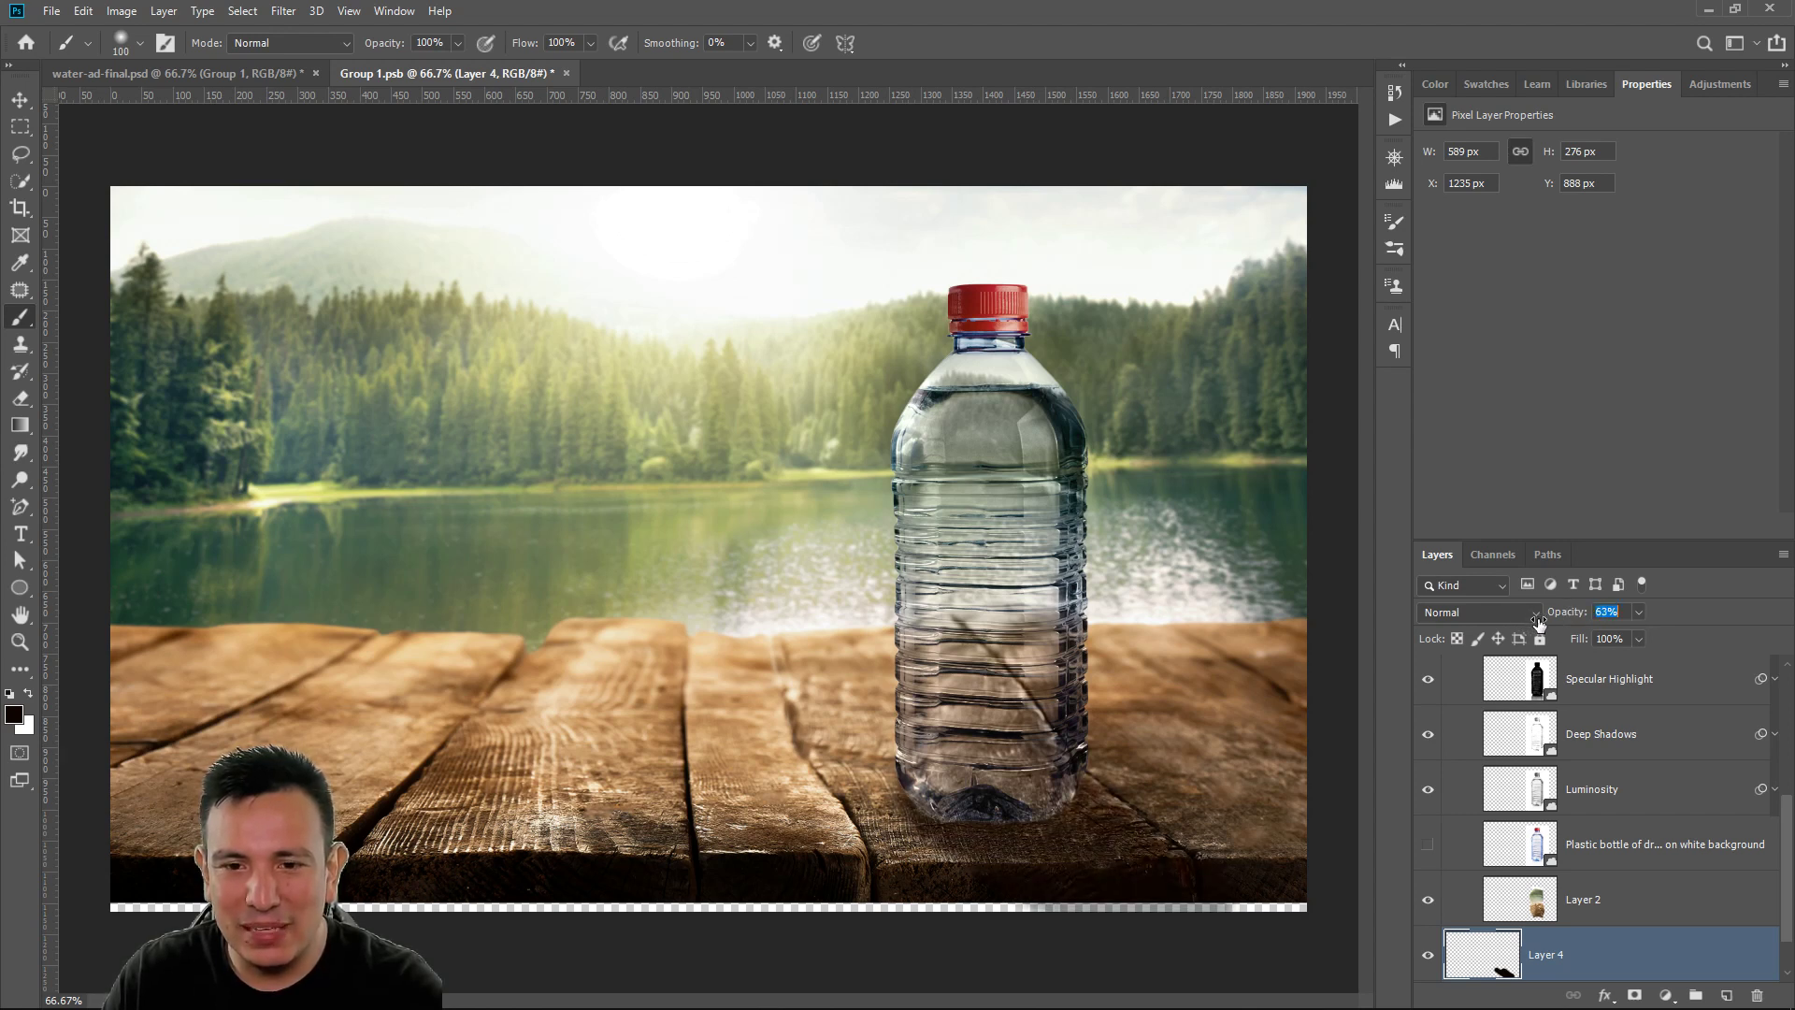
{"action": "left_click", "coordinate": [567, 74]}
{"action": "left_click", "coordinate": [810, 378]}
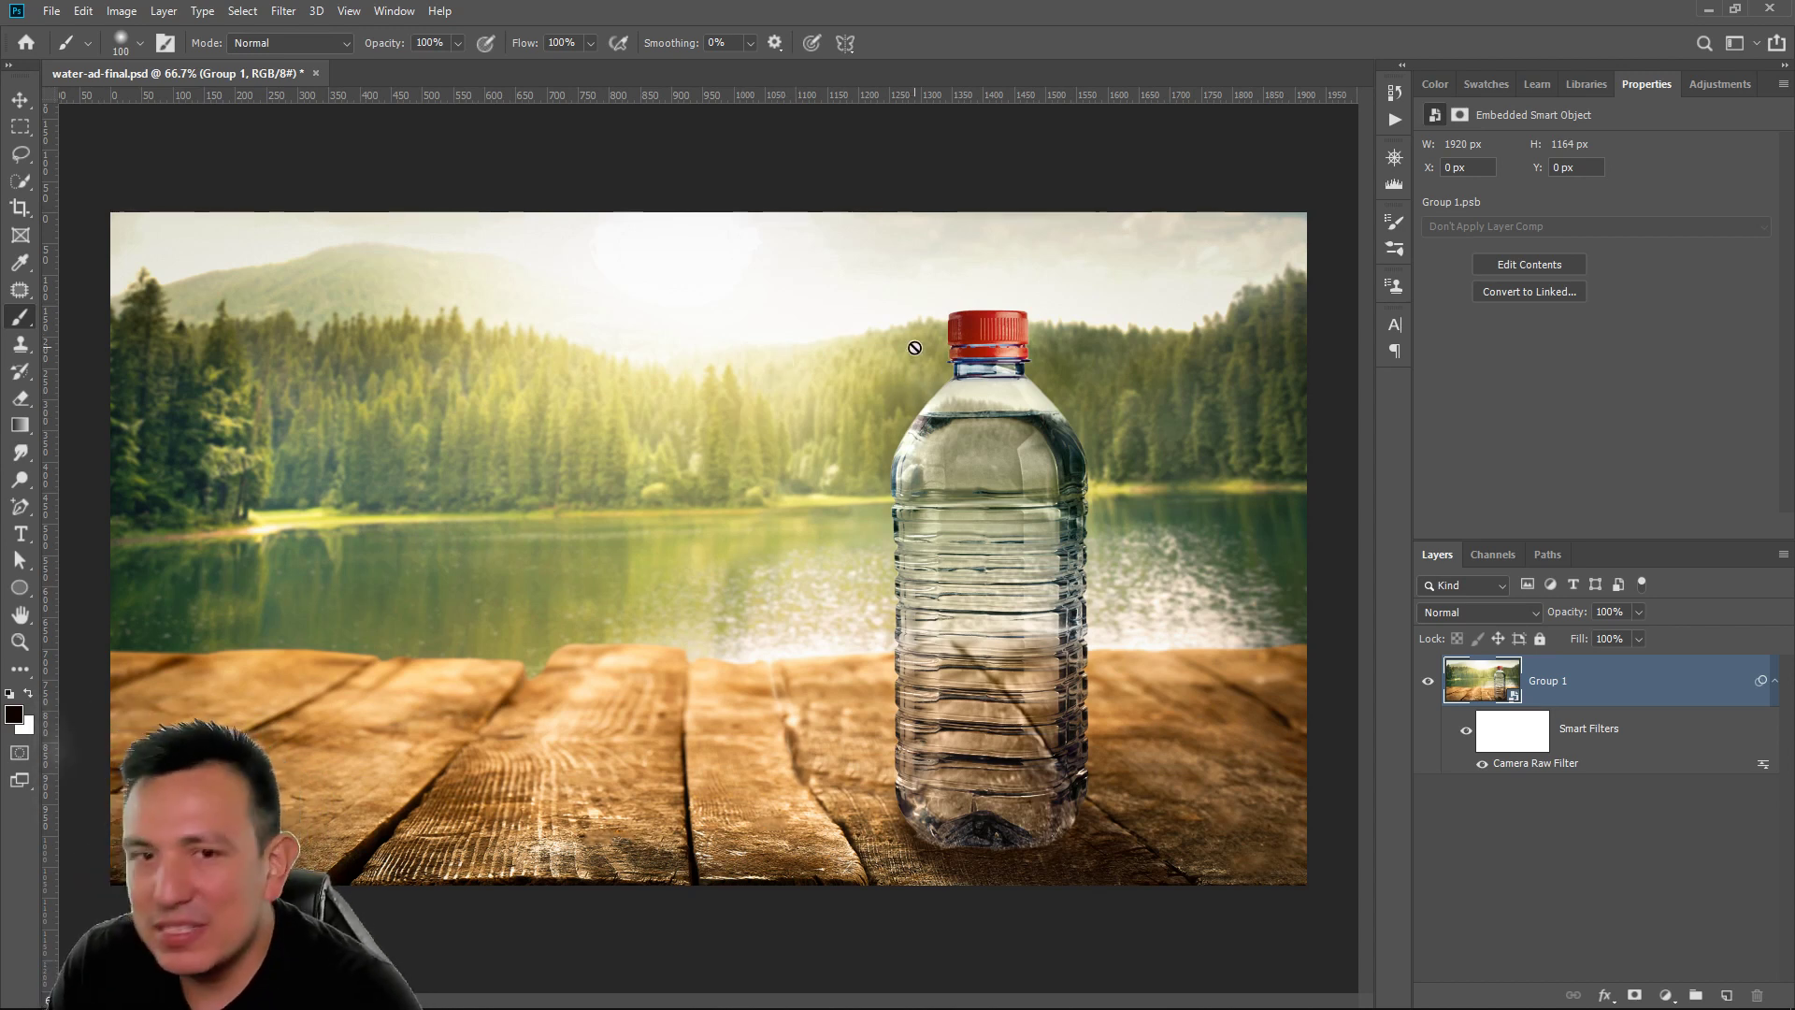
Switch to the browser and look over the Behance Daily Creative Challenge page, from its introduction to the unlocked challenges
{"action": "mouse_move", "coordinate": [473, 954]}
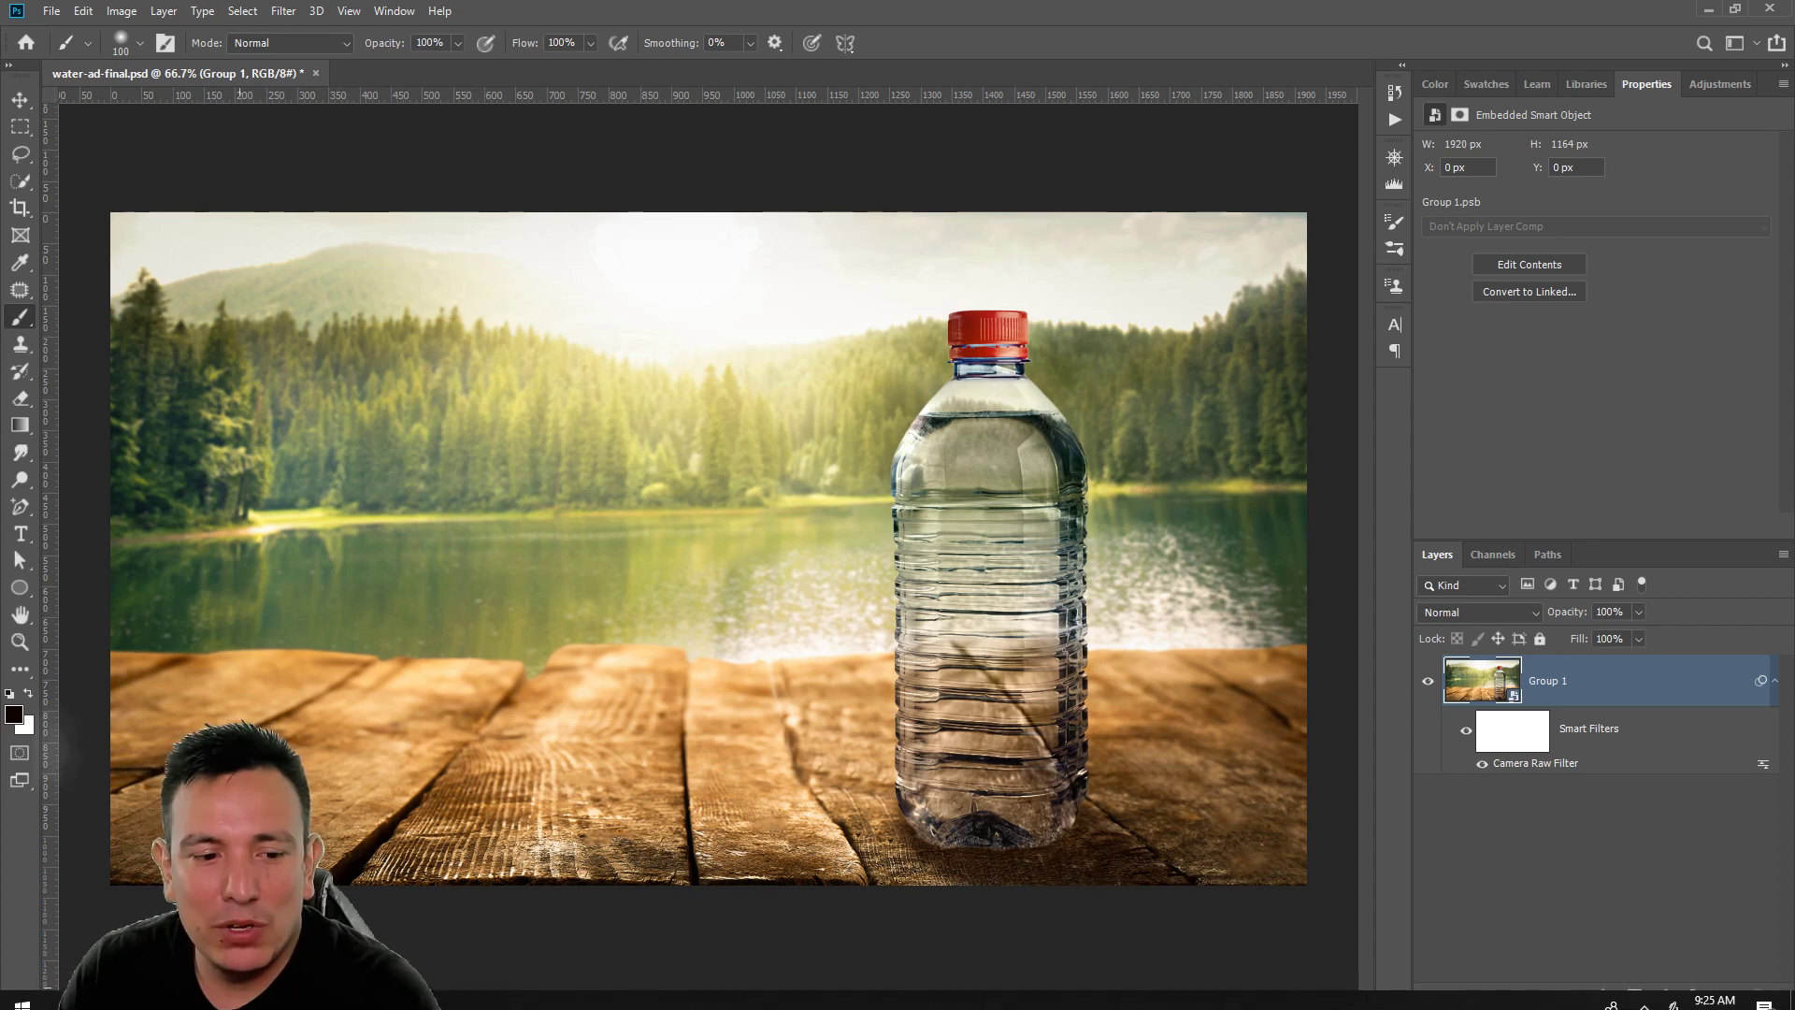
{"action": "left_click", "coordinate": [187, 898]}
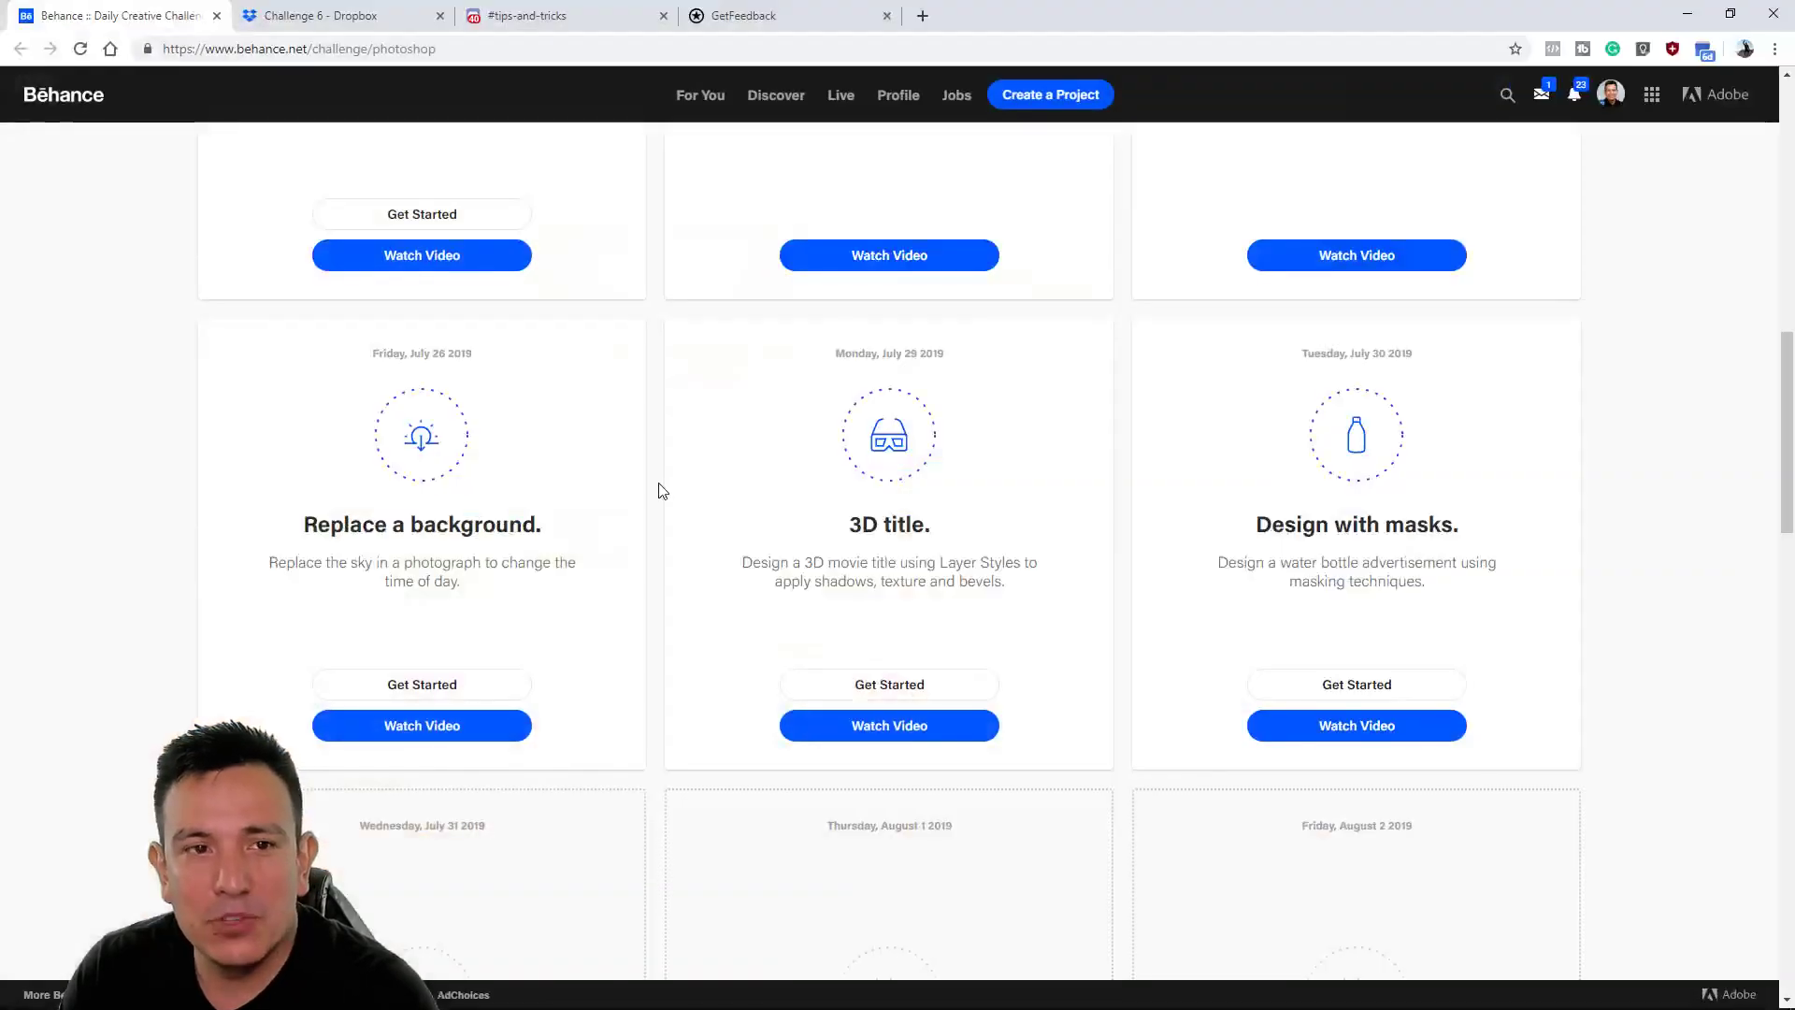
{"action": "scroll", "coordinate": [661, 489], "scroll_direction": "up", "scroll_amount": 10}
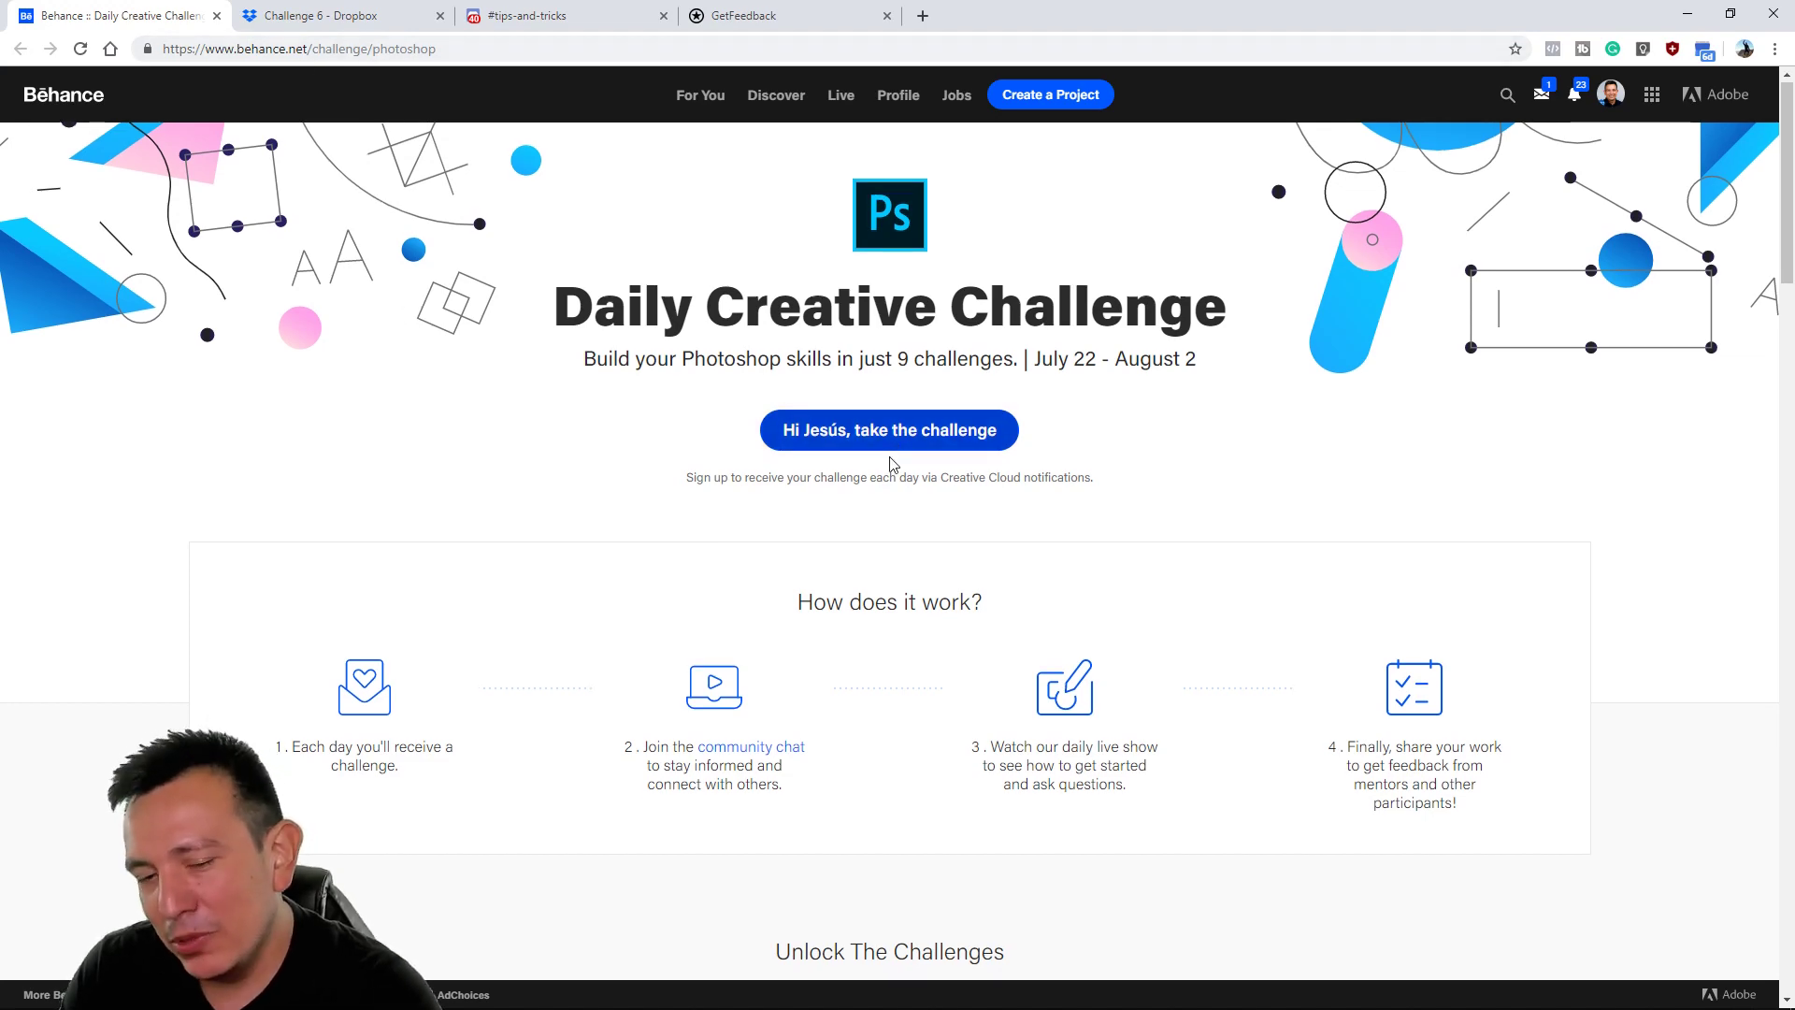
{"action": "scroll", "coordinate": [889, 462], "scroll_direction": "down", "scroll_amount": 8}
{"action": "scroll", "coordinate": [889, 462], "scroll_direction": "down", "scroll_amount": 5}
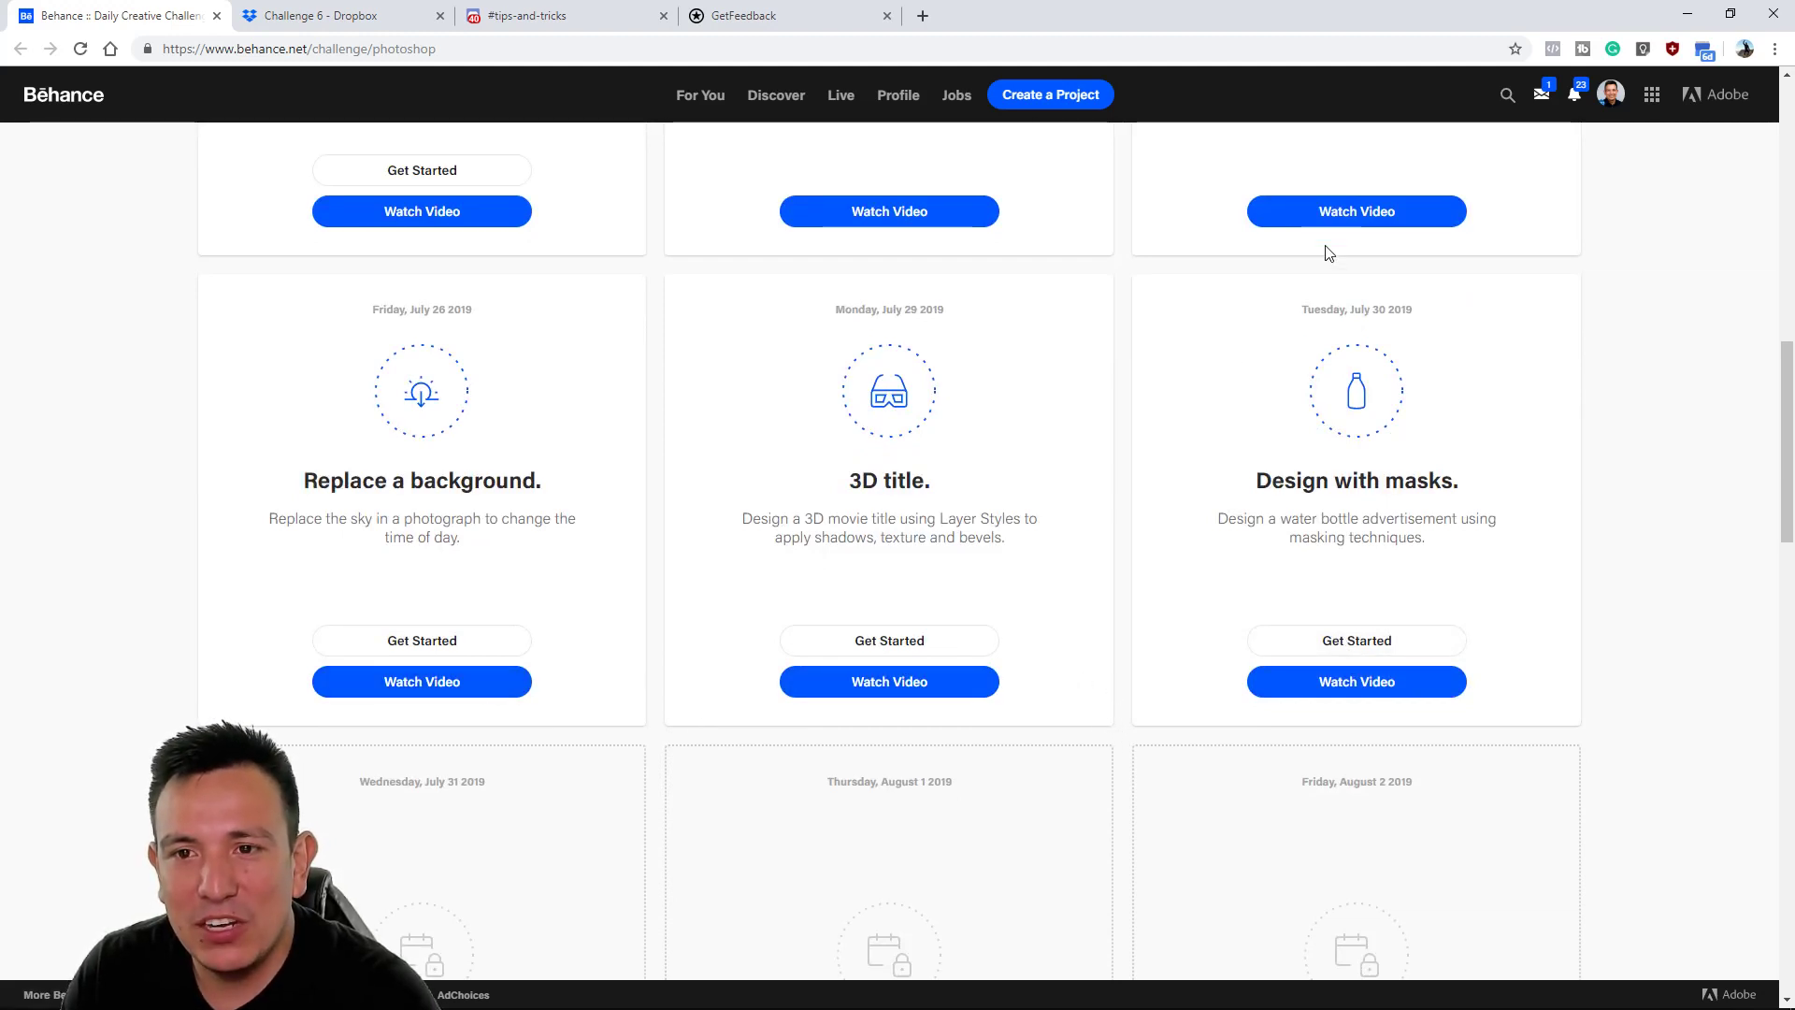
{"action": "scroll", "coordinate": [1114, 424], "scroll_direction": "up", "scroll_amount": 3}
{"action": "scroll", "coordinate": [1114, 424], "scroll_direction": "up", "scroll_amount": 3}
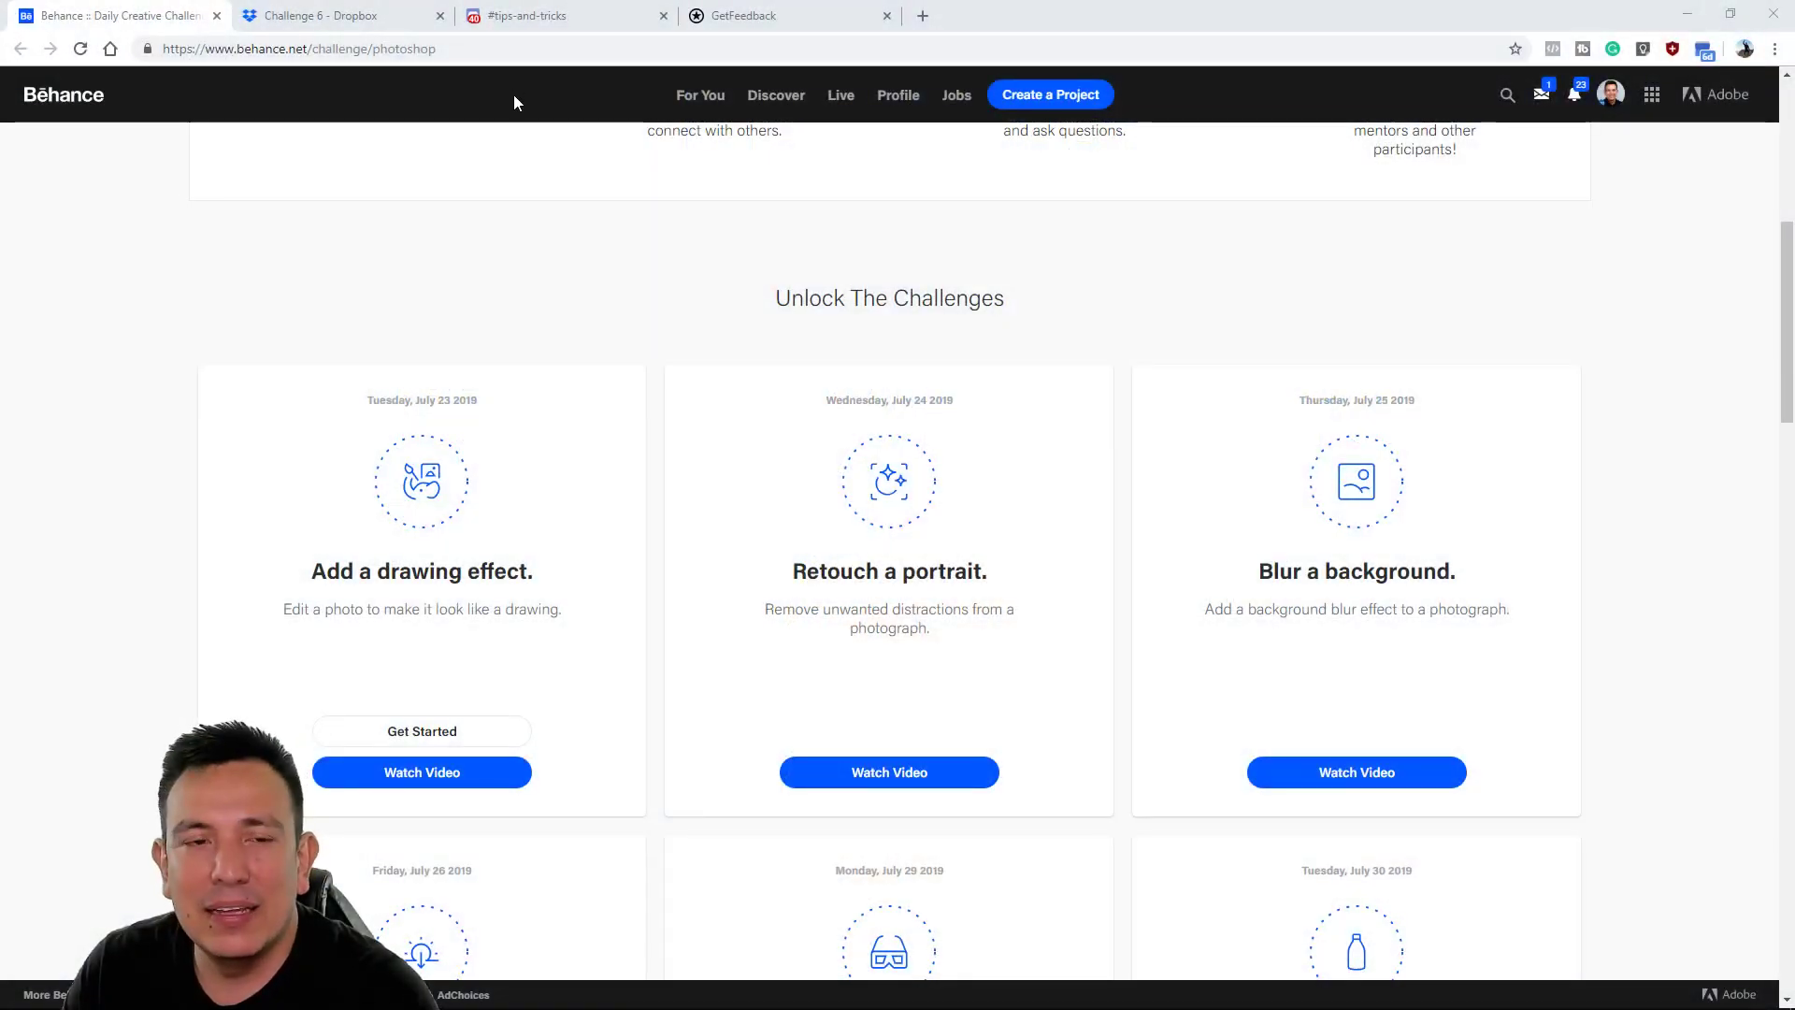
Open the current-challenge channel of the Adobe Photoshop Discord server and browse the participants' posts
{"action": "left_click", "coordinate": [561, 17]}
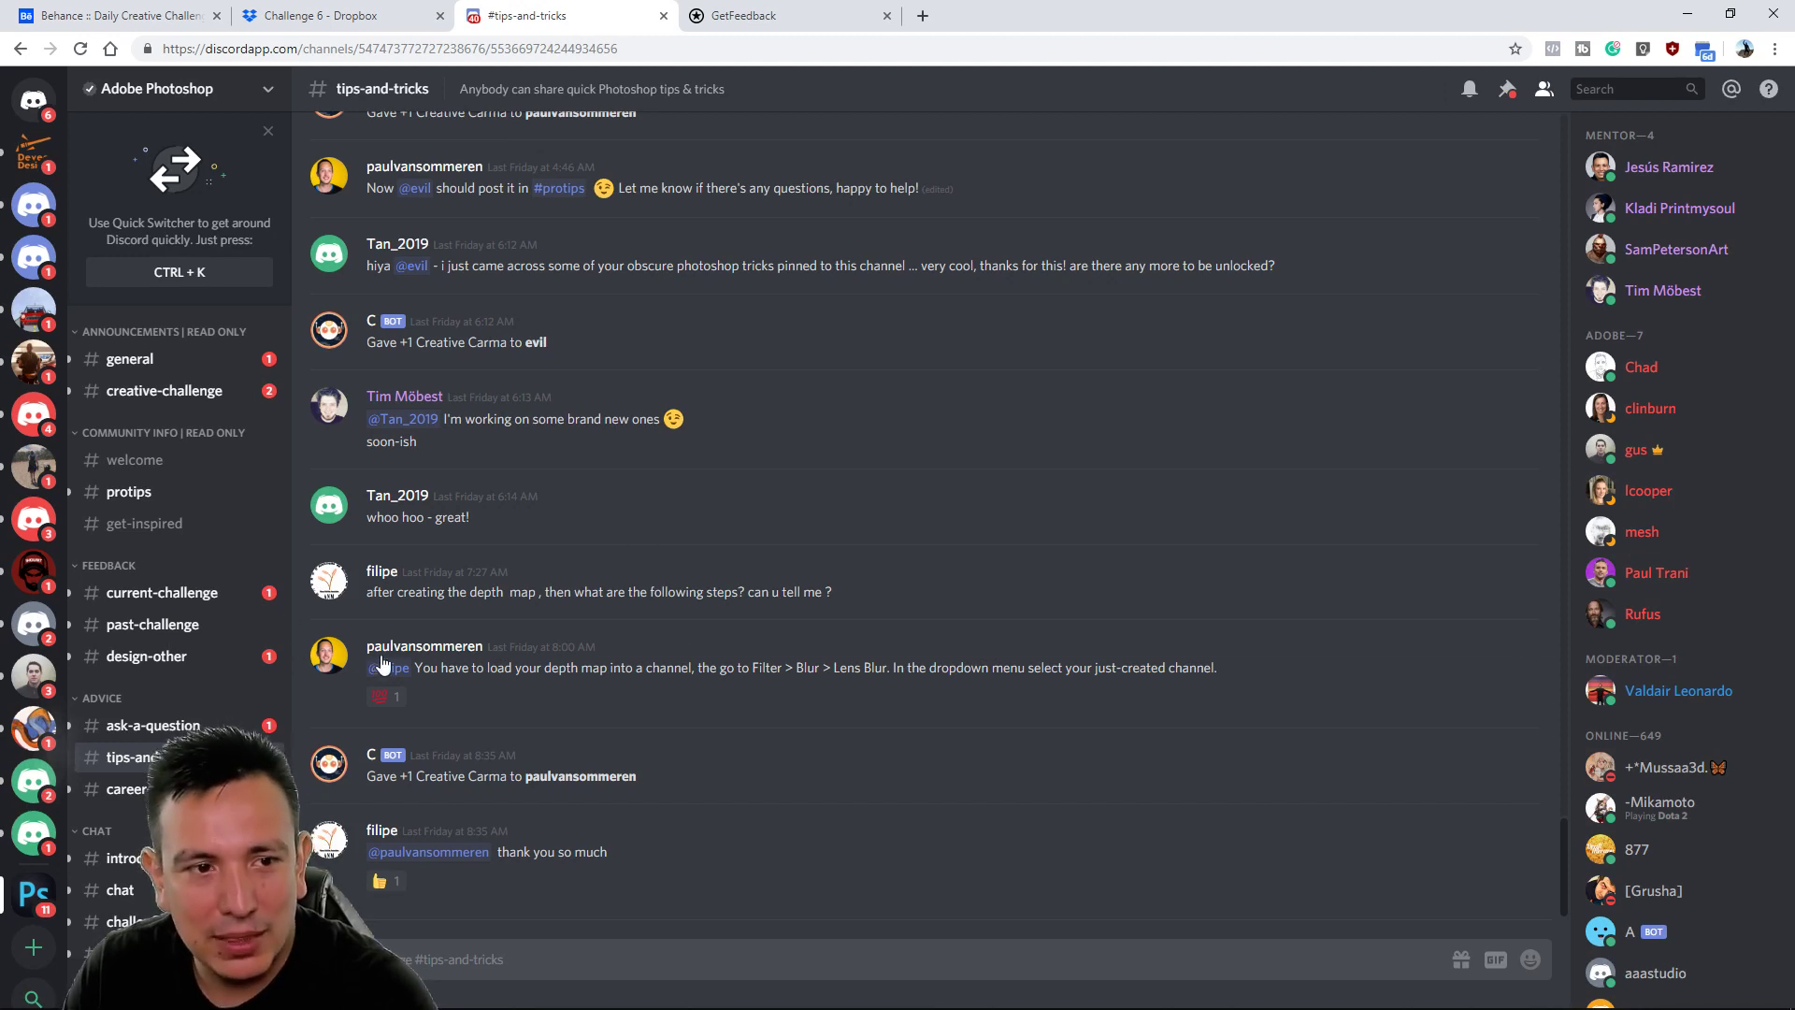
{"action": "left_click", "coordinate": [181, 599]}
{"action": "scroll", "coordinate": [888, 421], "scroll_direction": "down", "scroll_amount": 2}
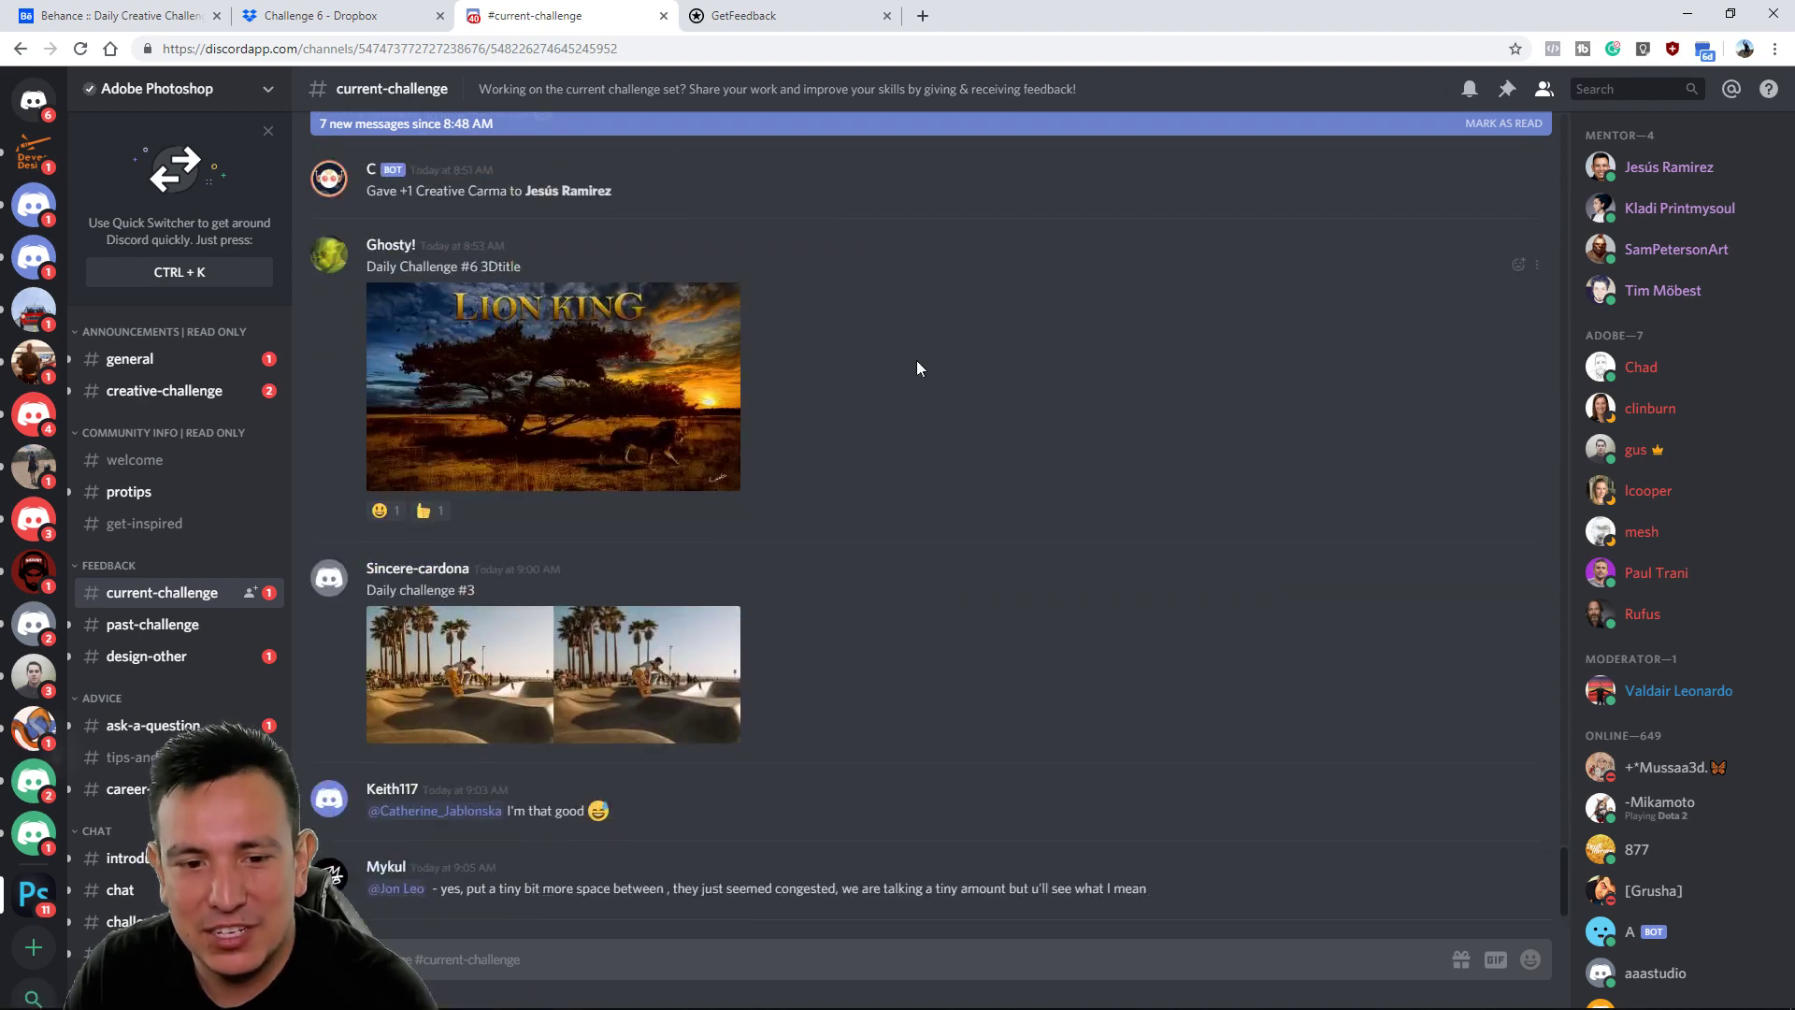
{"action": "scroll", "coordinate": [939, 678], "scroll_direction": "up", "scroll_amount": 15}
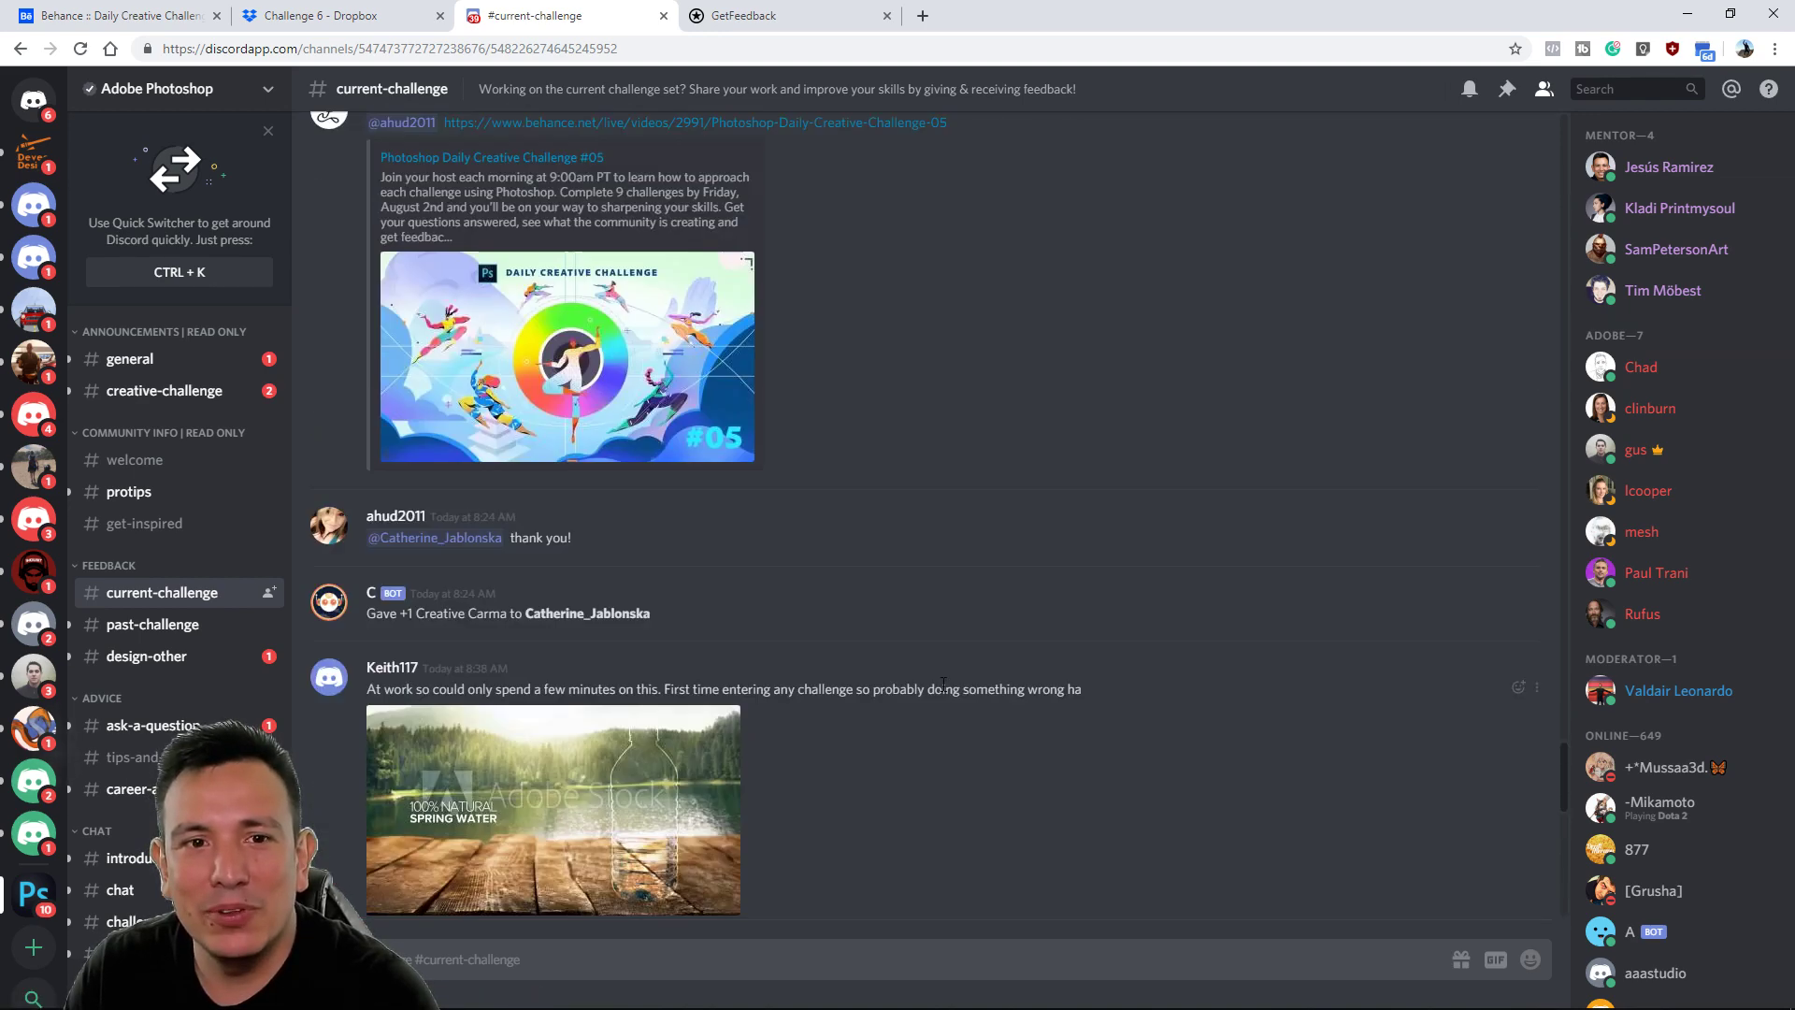
{"action": "scroll", "coordinate": [941, 687], "scroll_direction": "up", "scroll_amount": 7}
{"action": "scroll", "coordinate": [933, 626], "scroll_direction": "down", "scroll_amount": 15}
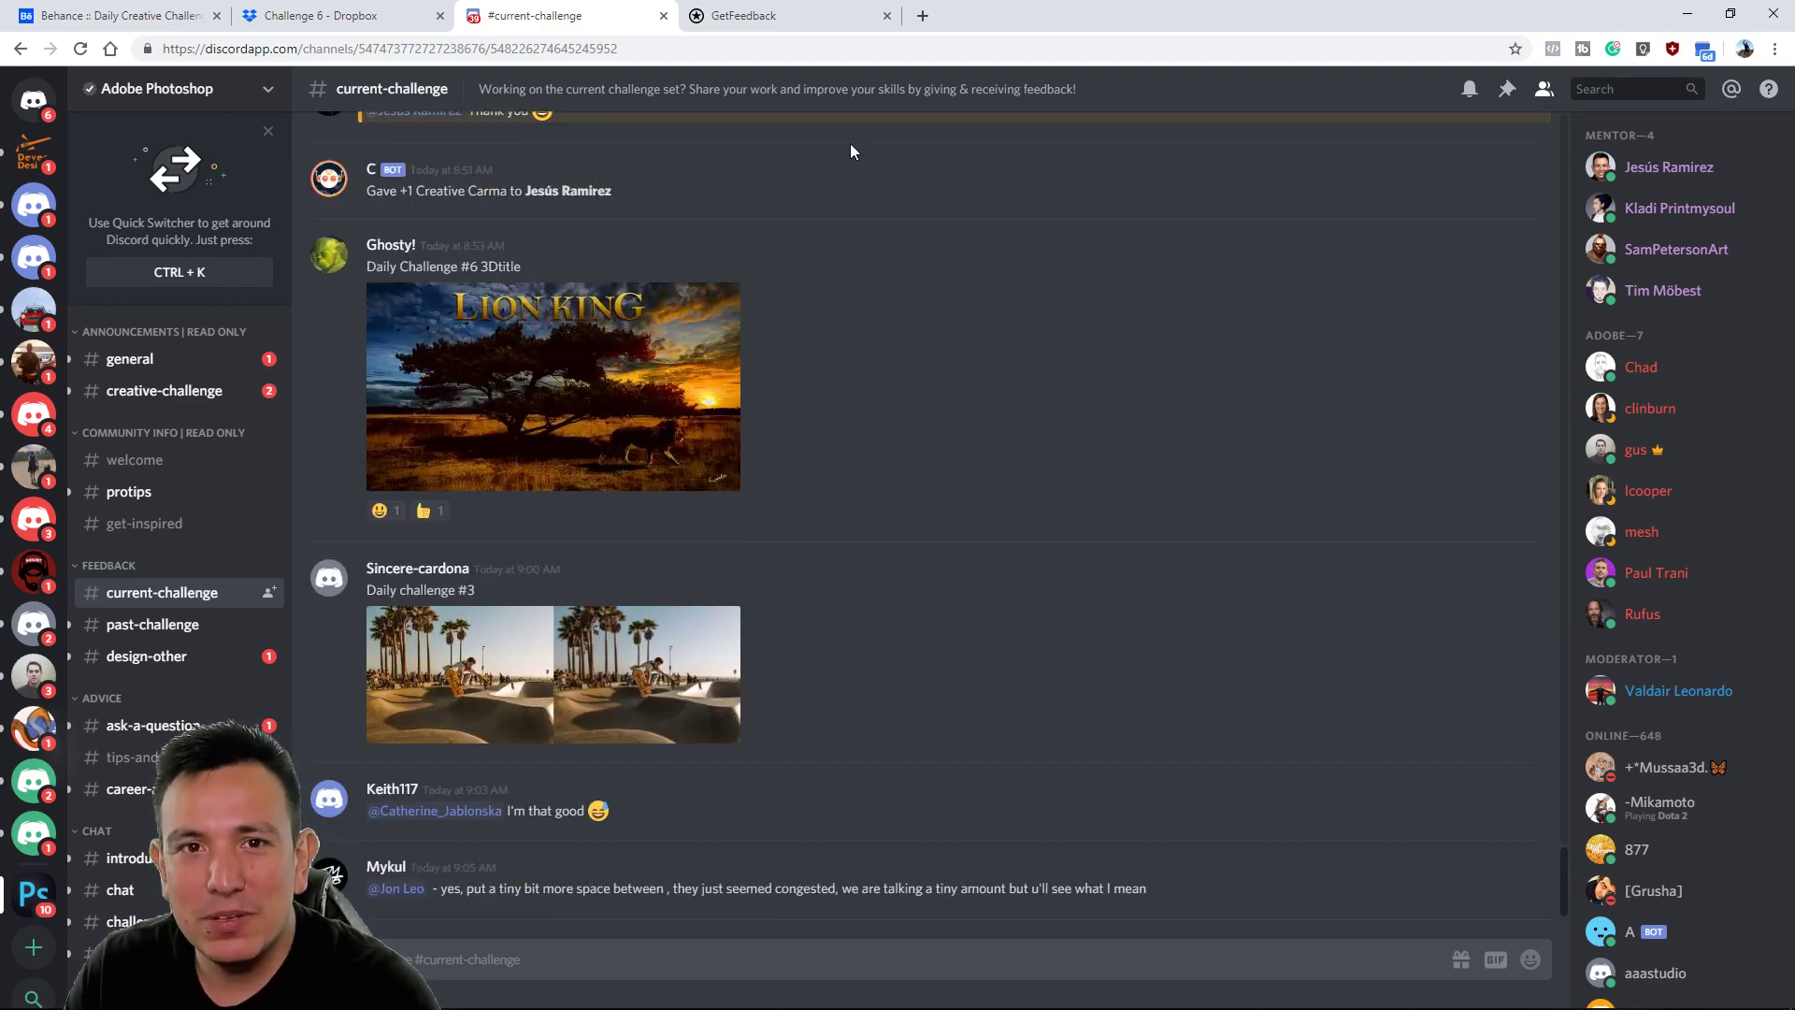
Switch to the GetFeedback survey and go back to its Daily Creative Challenge start page
{"action": "left_click", "coordinate": [790, 20]}
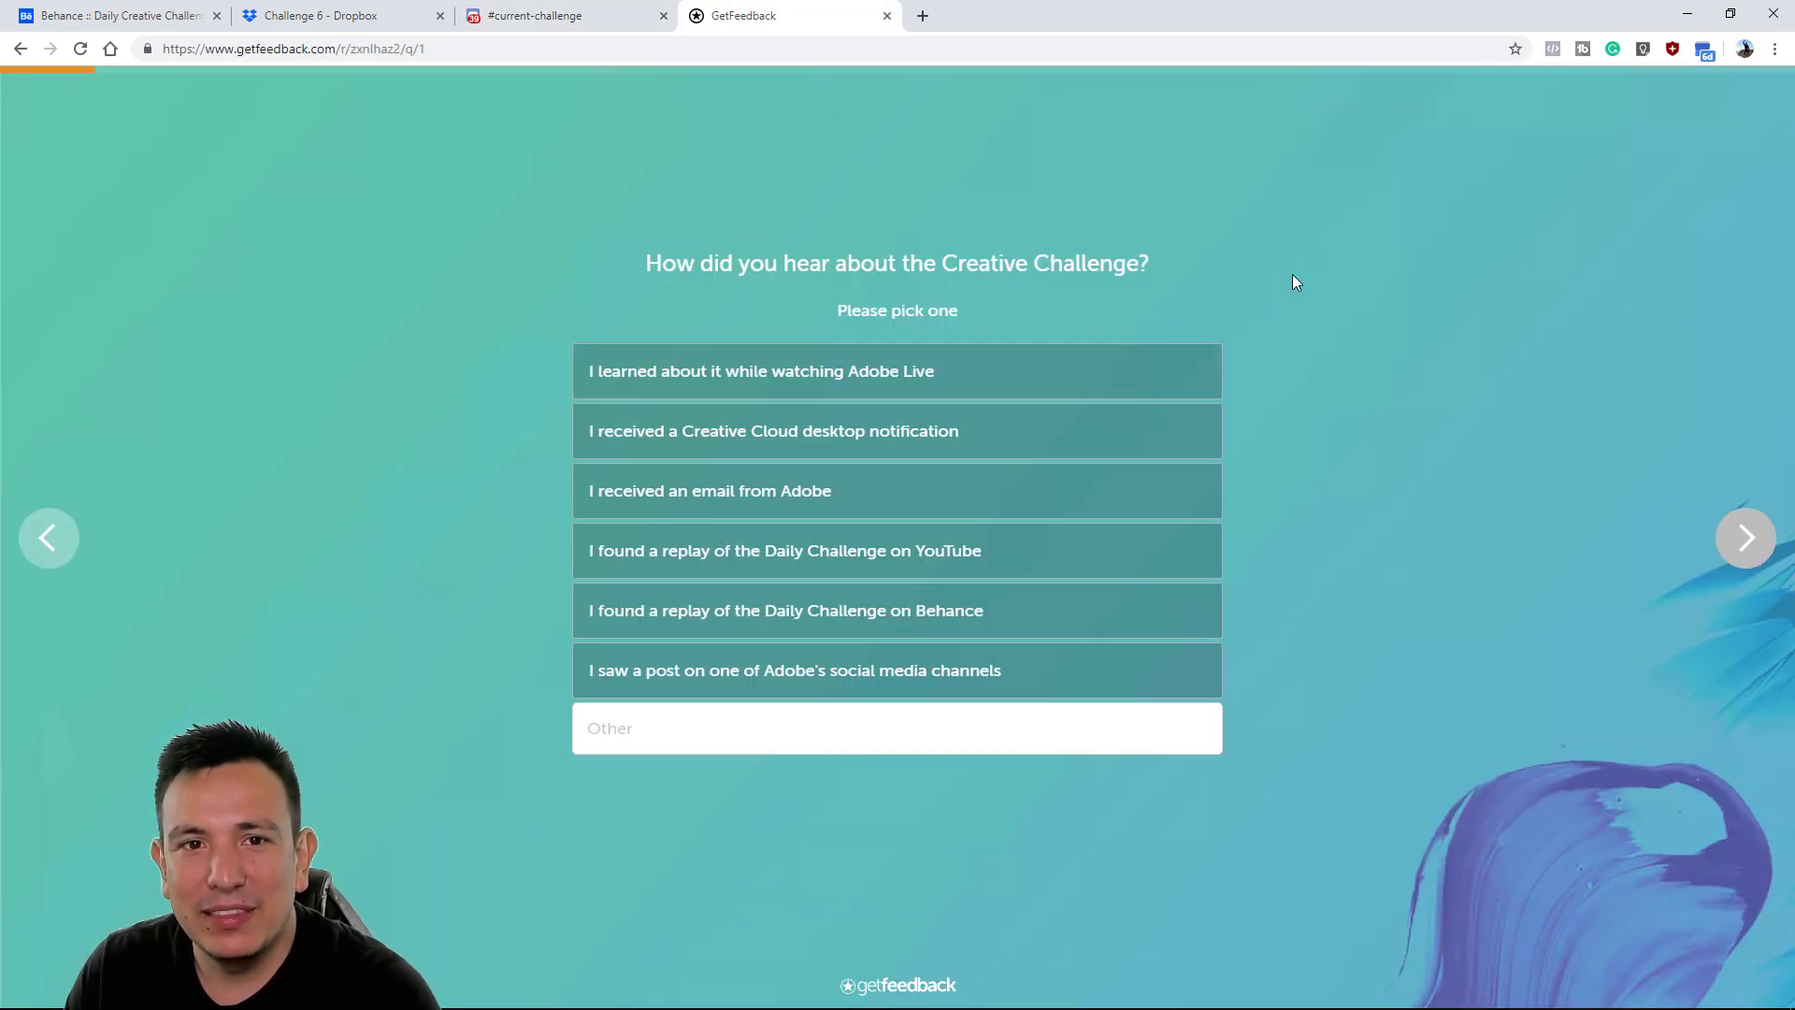
{"action": "left_click", "coordinate": [70, 541]}
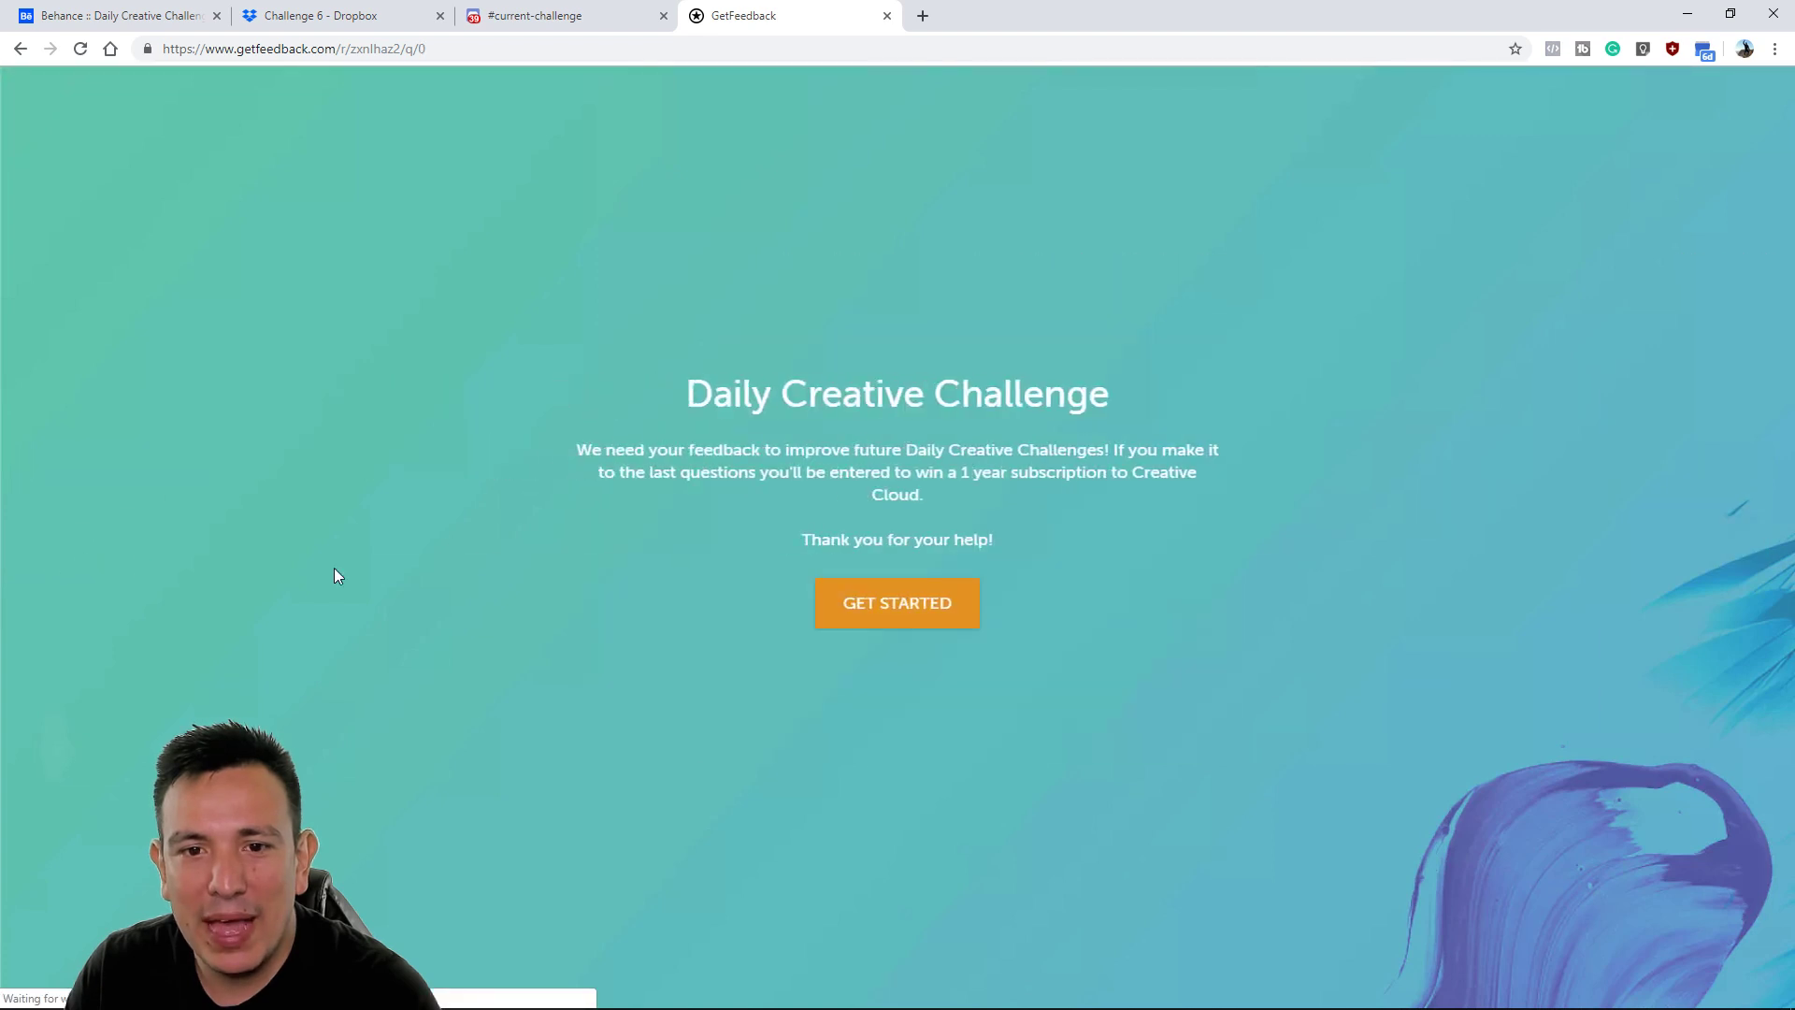